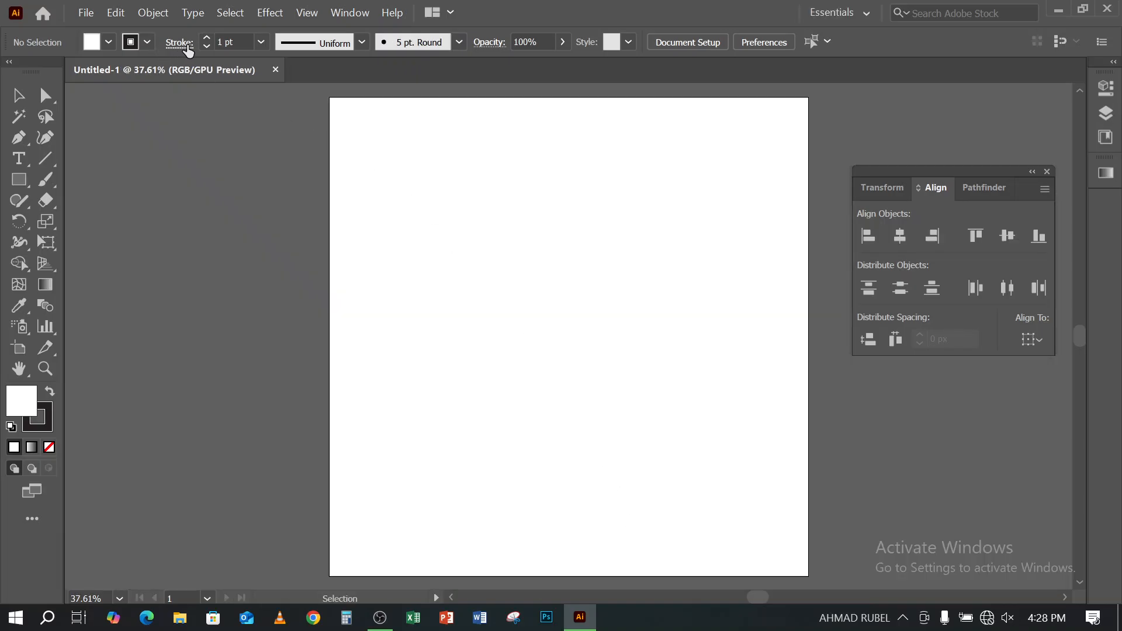
- Set the stroke to 0 pt and add the point text "Graphic" in the upper part of the artboard
{"action": "left_click", "coordinate": [205, 47]}
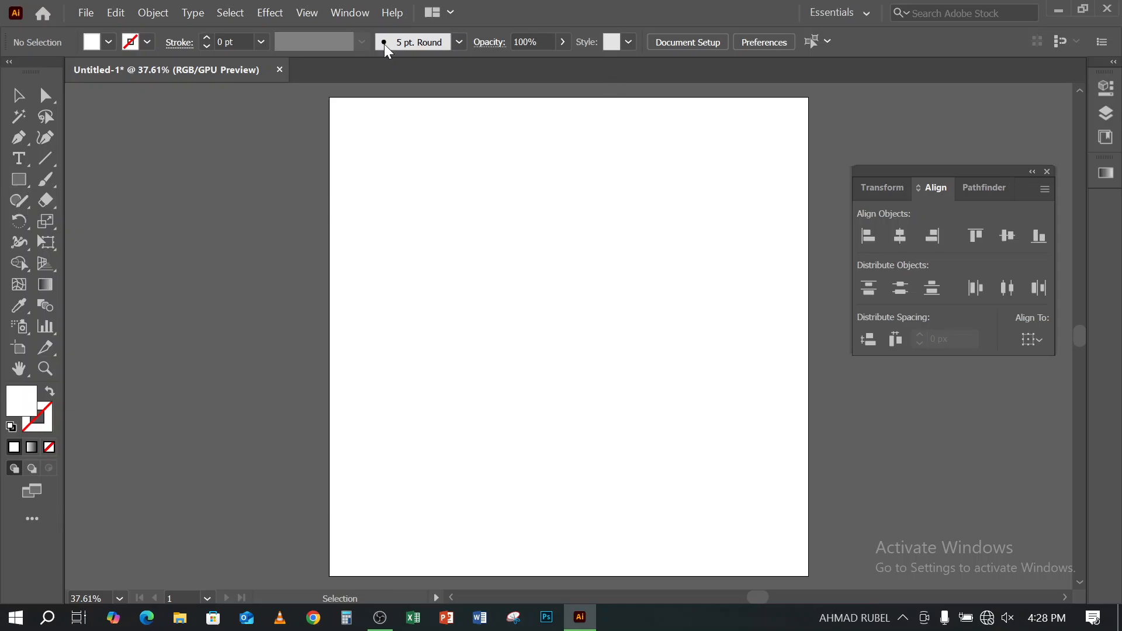
{"action": "left_click", "coordinate": [18, 158]}
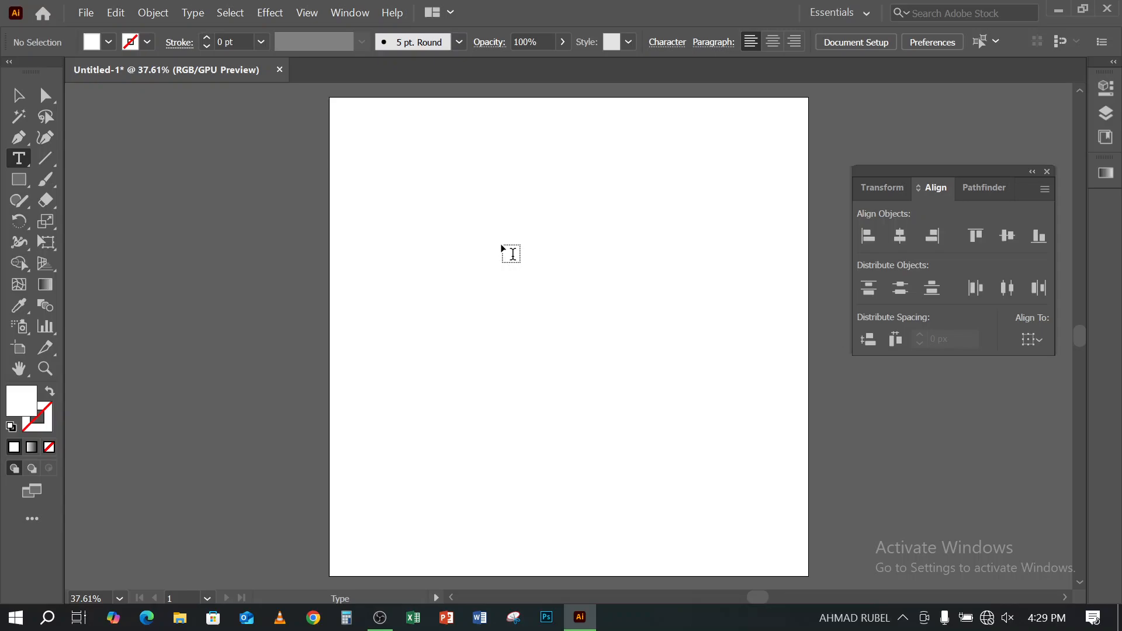
{"action": "left_click", "coordinate": [536, 199]}
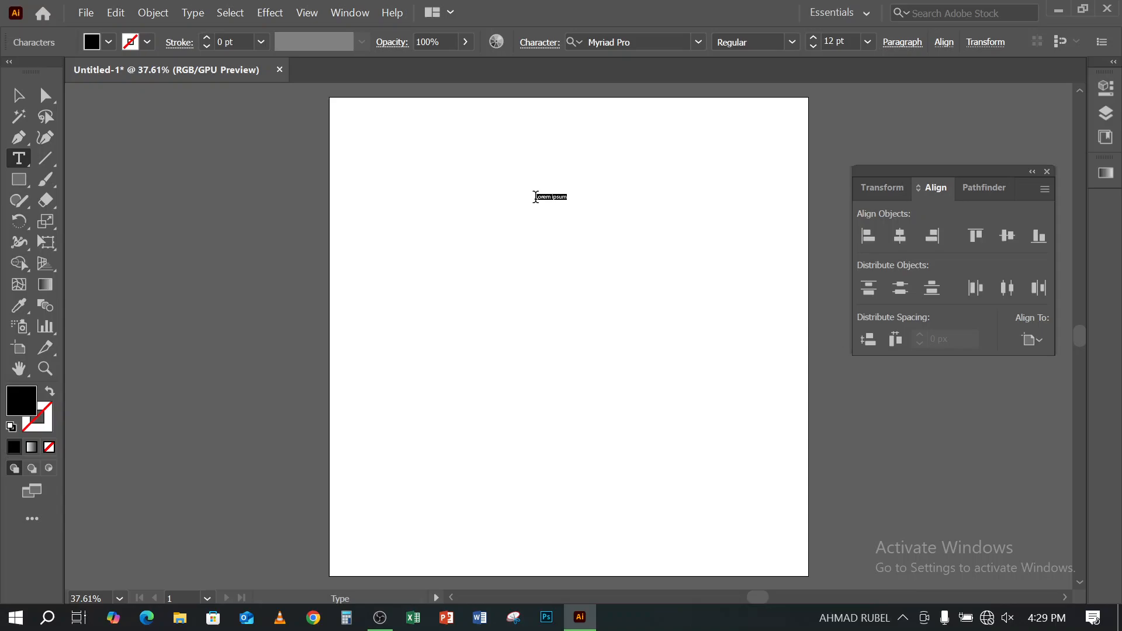
{"action": "key", "text": "BackSpace"}
{"action": "type", "text": "Graphic"}
{"action": "left_click", "coordinate": [18, 95]}
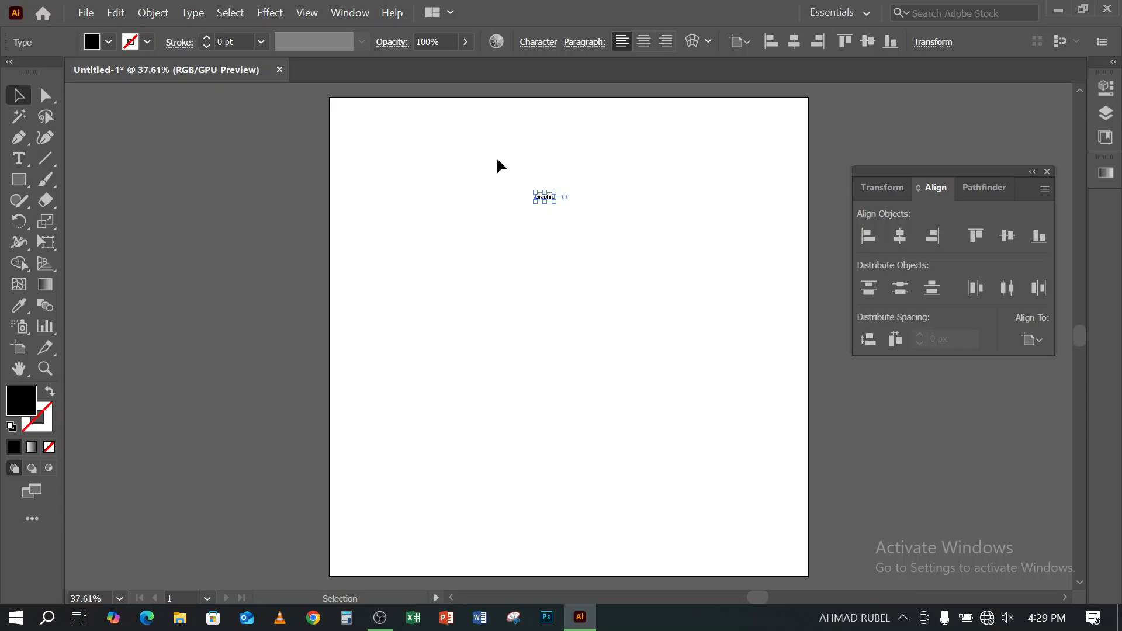
{"action": "left_click_drag", "start_coordinate": [496, 156], "coordinate": [632, 309]}
{"action": "left_click_drag", "start_coordinate": [448, 145], "coordinate": [602, 291]}
{"action": "left_click", "coordinate": [347, 14]}
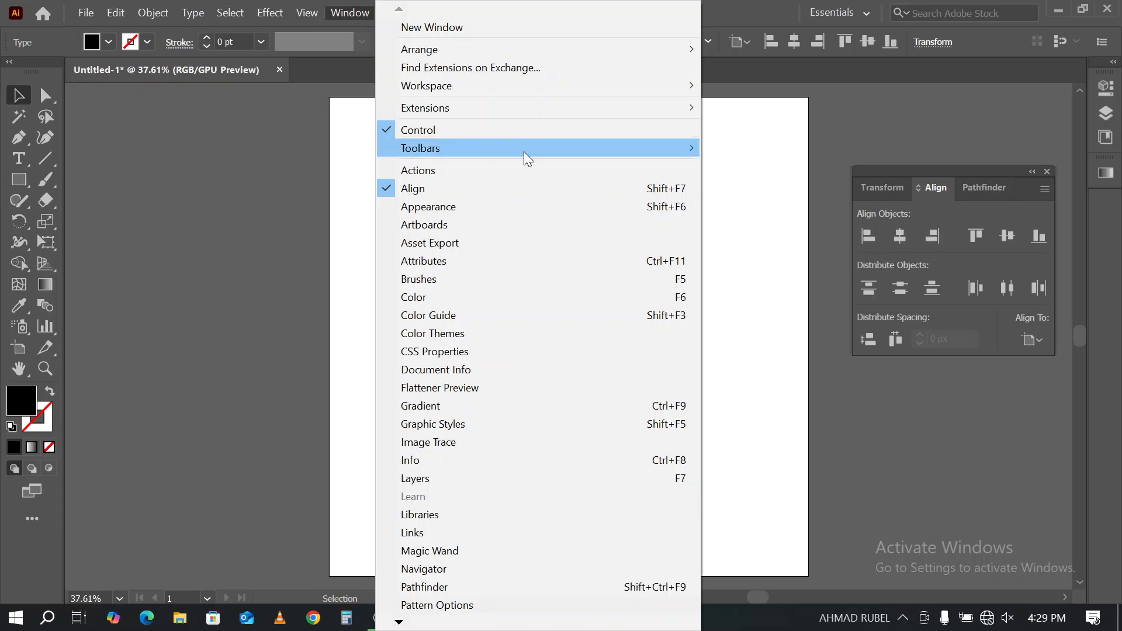
{"action": "left_click", "coordinate": [214, 343]}
{"action": "left_click", "coordinate": [215, 342]}
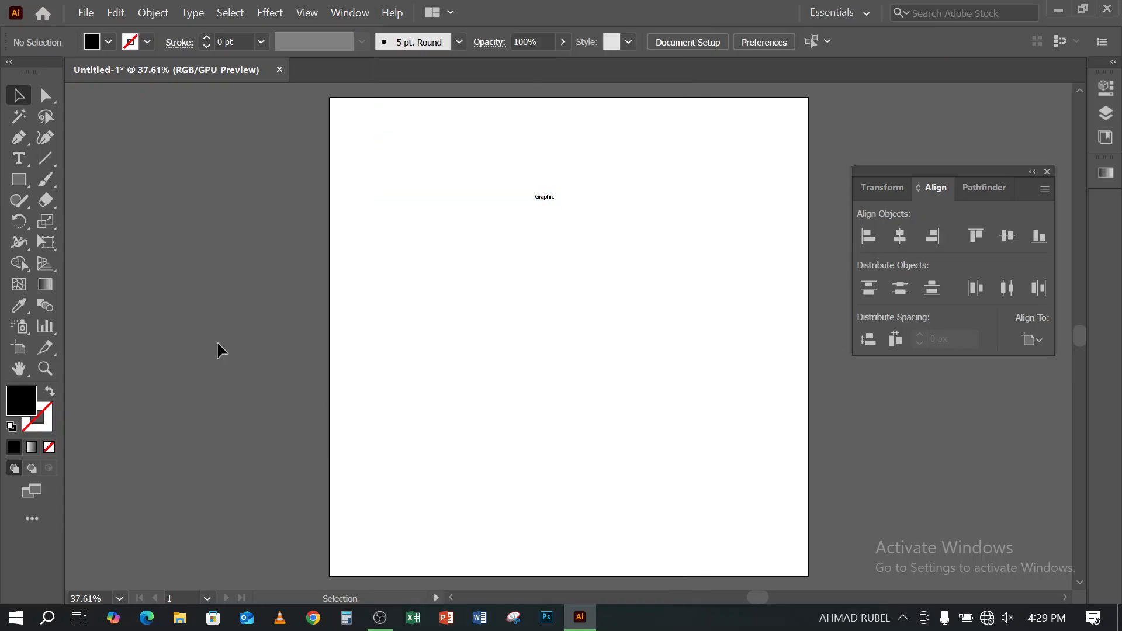
- Show the Character settings and move them and the Align controls away from the "Graphic" text
{"action": "key", "text": "ctrl+t"}
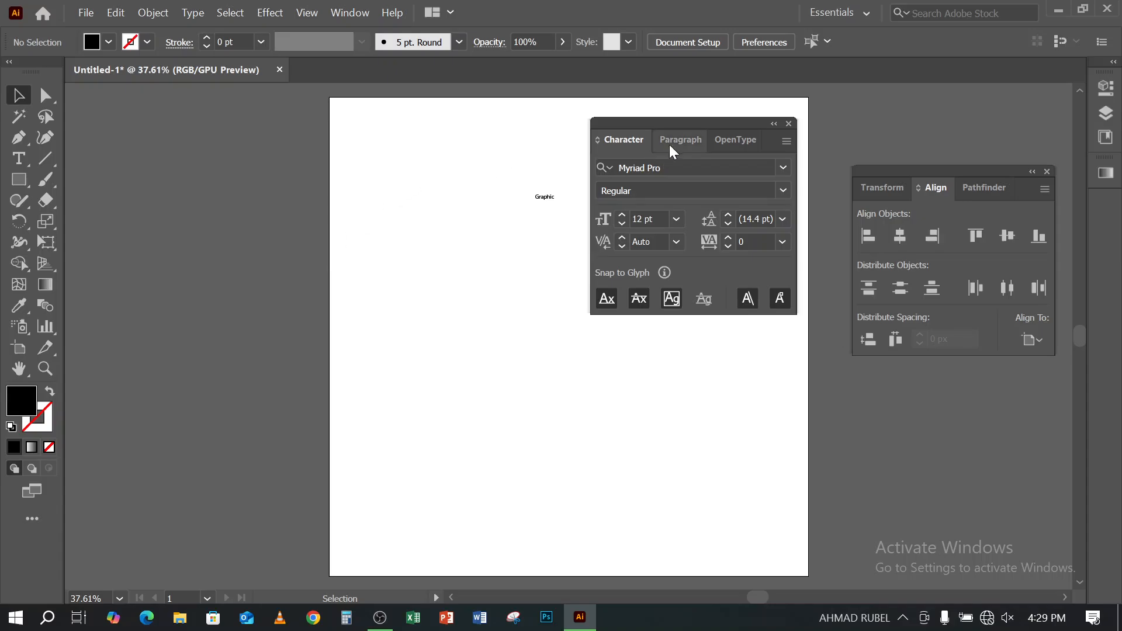
{"action": "left_click_drag", "start_coordinate": [702, 122], "coordinate": [731, 323]}
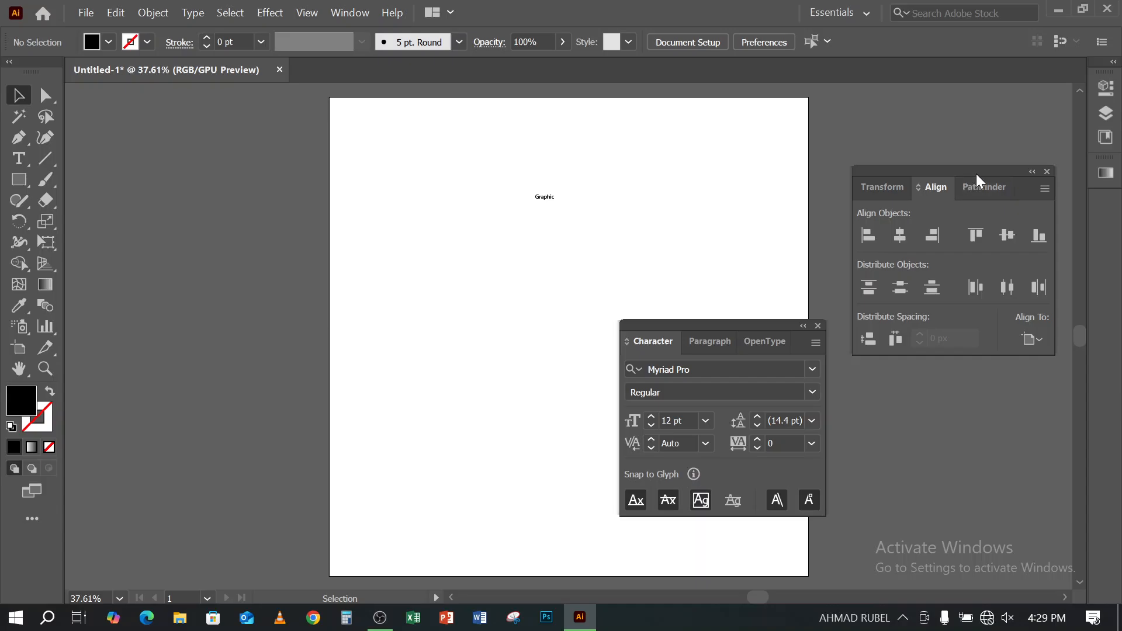
{"action": "left_click_drag", "start_coordinate": [976, 174], "coordinate": [974, 103]}
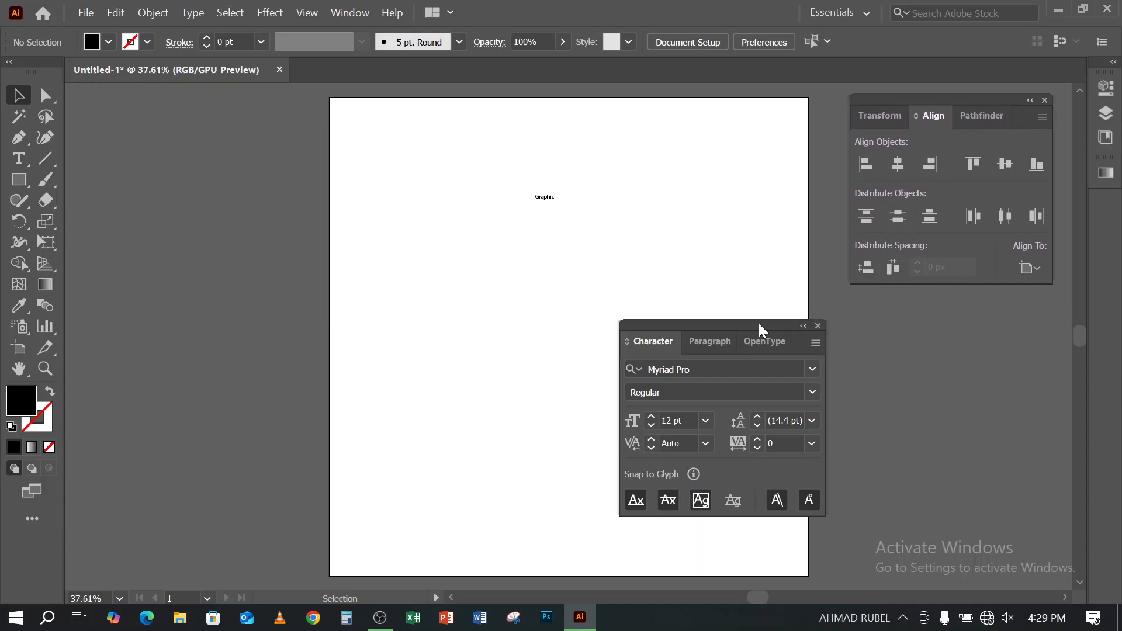
{"action": "left_click_drag", "start_coordinate": [758, 324], "coordinate": [911, 331]}
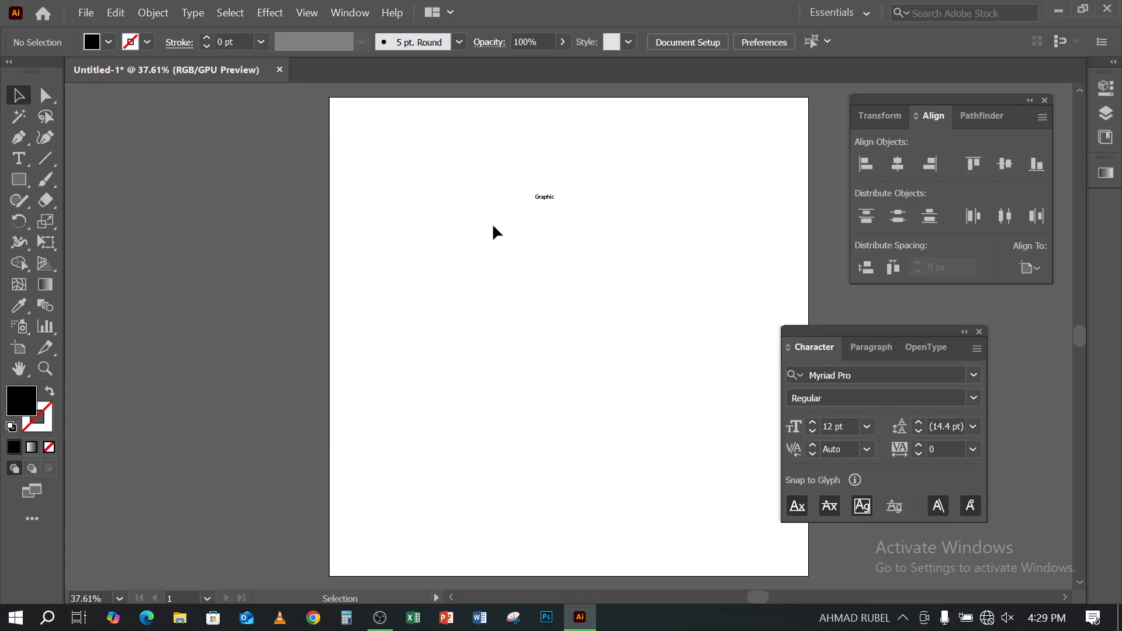
{"action": "left_click_drag", "start_coordinate": [482, 173], "coordinate": [619, 275]}
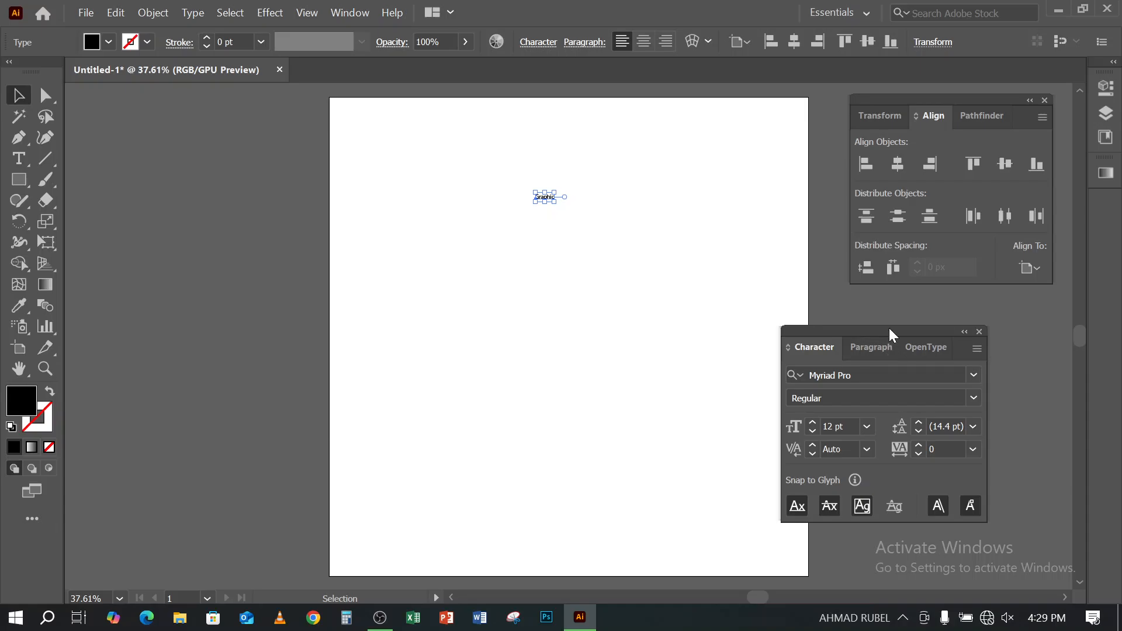
{"action": "left_click", "coordinate": [351, 13]}
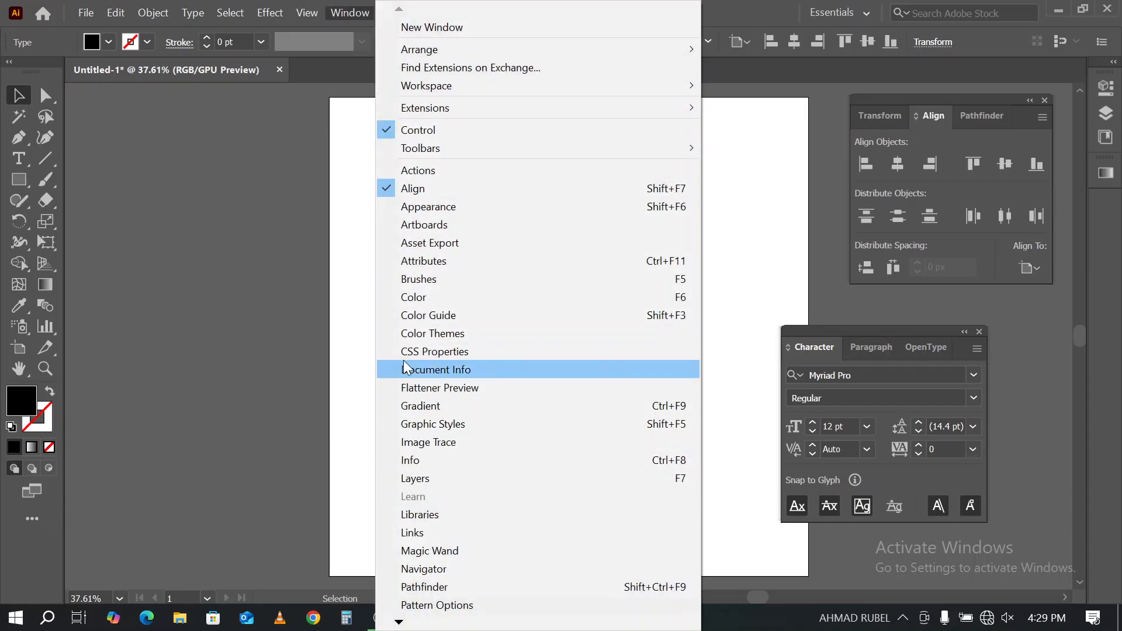
{"action": "left_click", "coordinate": [751, 4]}
{"action": "left_click_drag", "start_coordinate": [867, 335], "coordinate": [749, 181]}
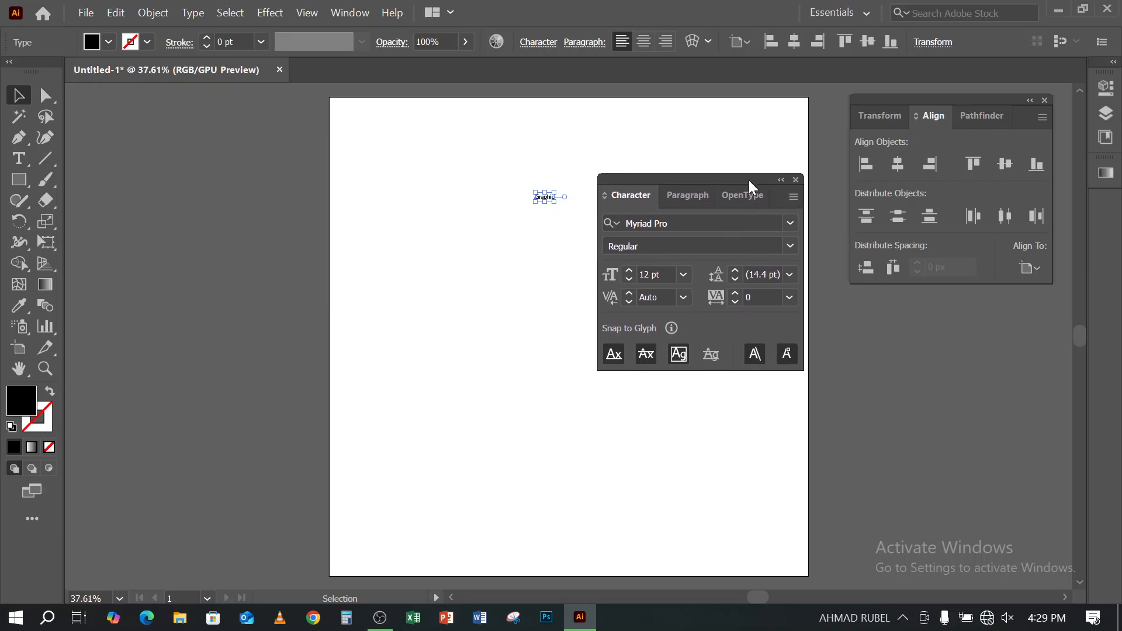
{"action": "left_click", "coordinate": [794, 196]}
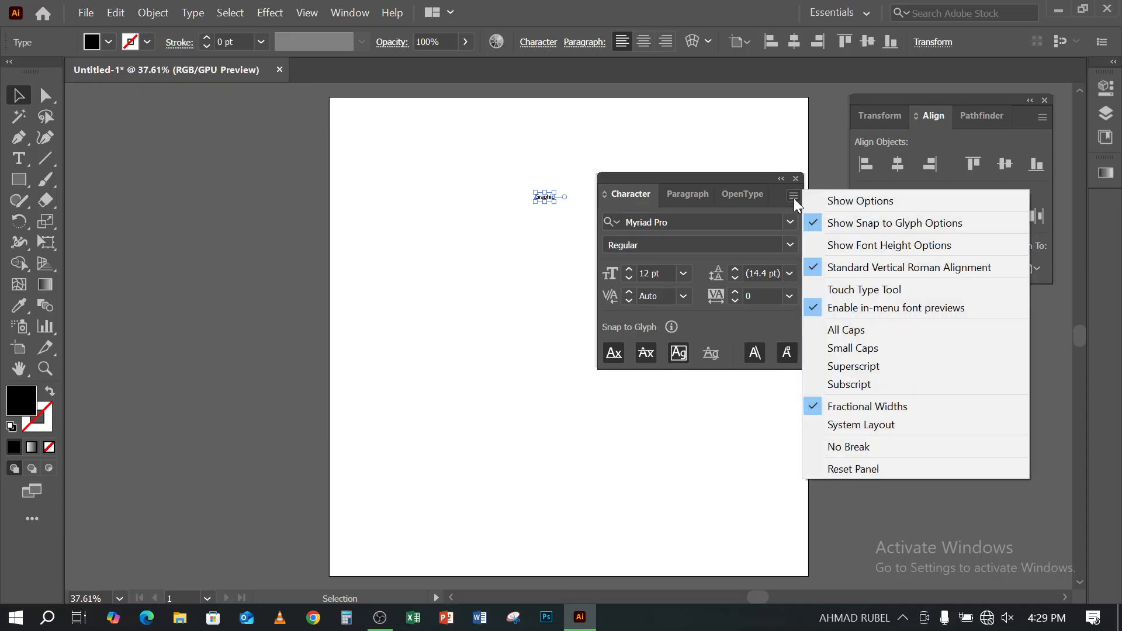
{"action": "left_click", "coordinate": [683, 115]}
{"action": "left_click", "coordinate": [684, 116]}
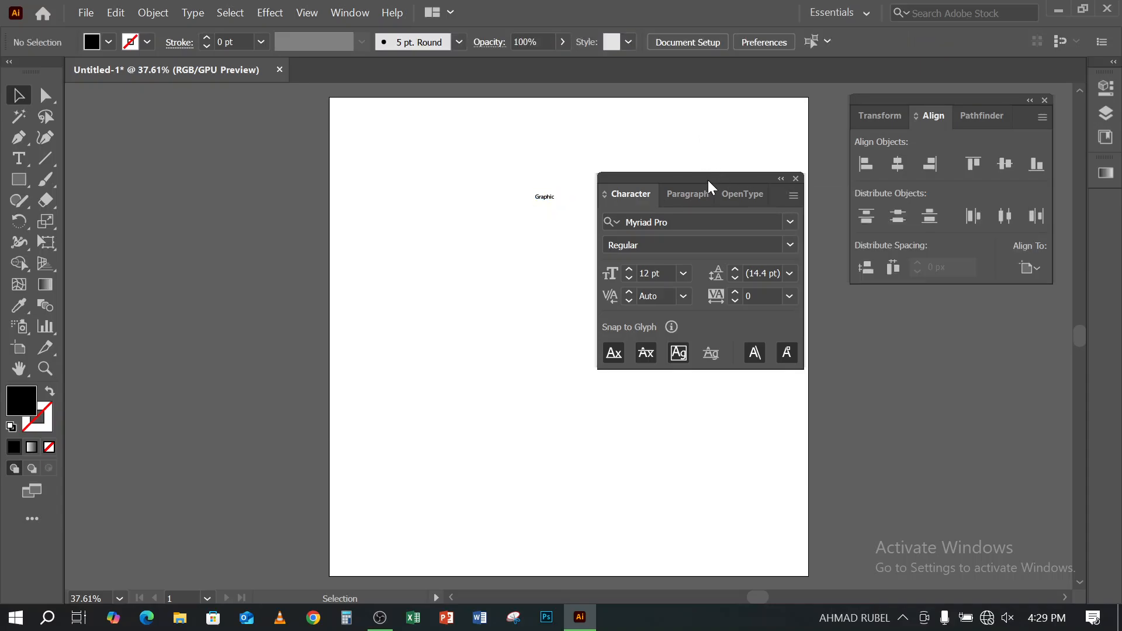
{"action": "left_click_drag", "start_coordinate": [707, 180], "coordinate": [683, 136]}
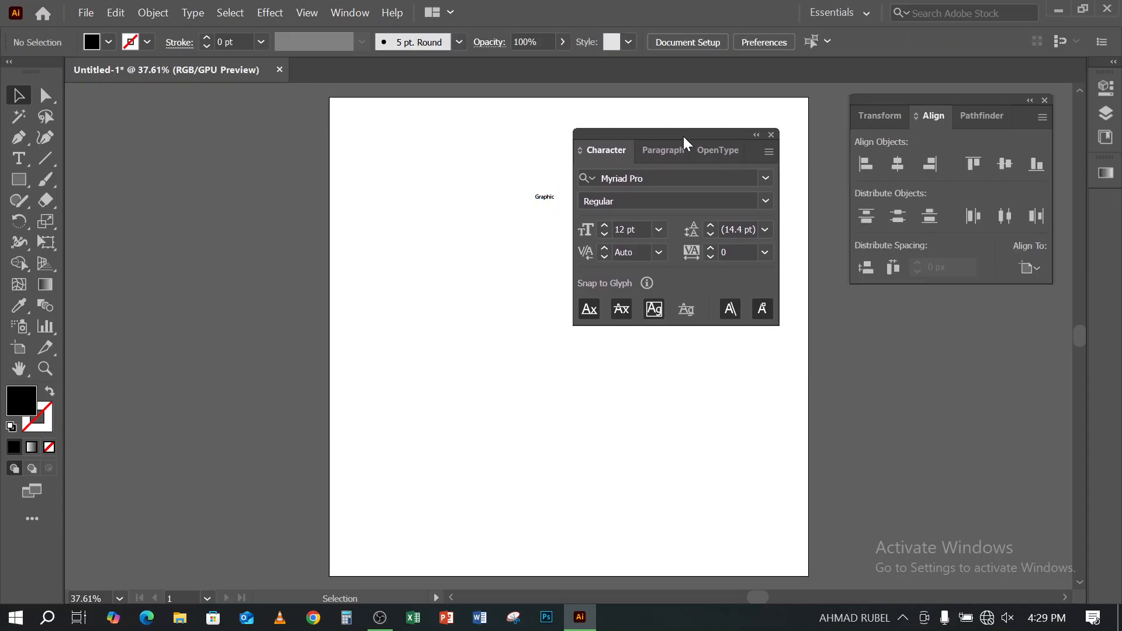
{"action": "left_click", "coordinate": [768, 153]}
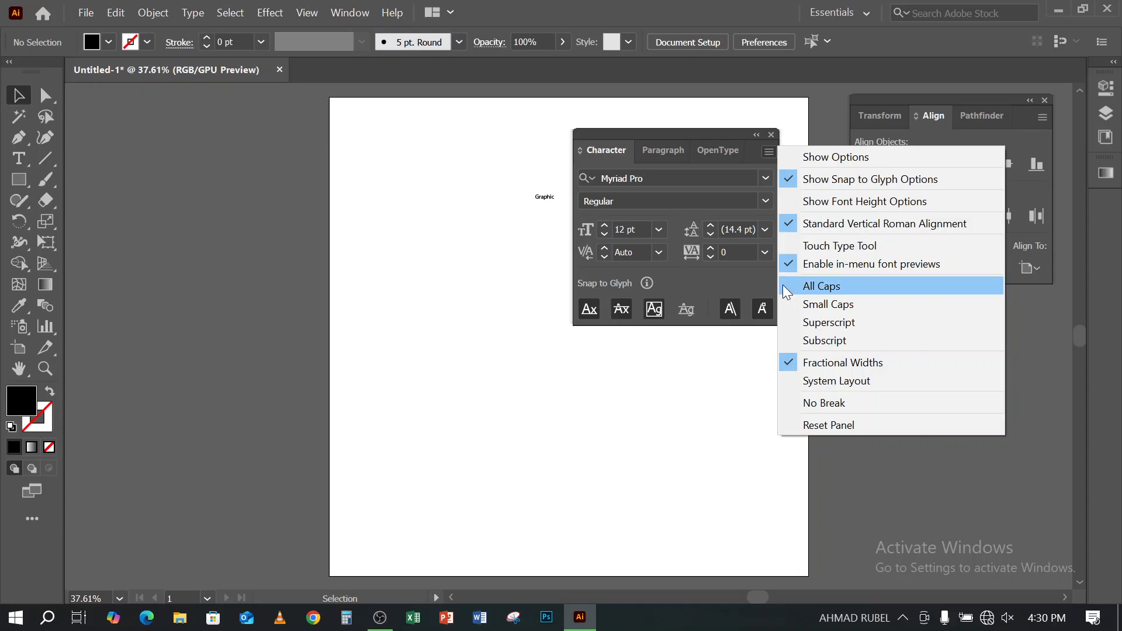
{"action": "left_click", "coordinate": [704, 275]}
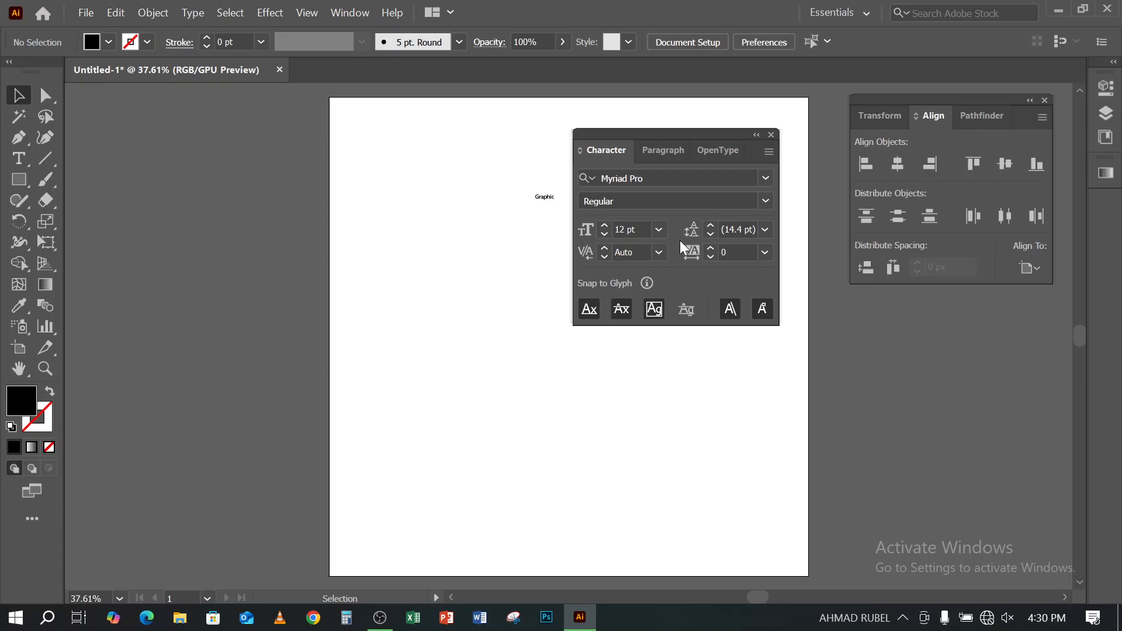
{"action": "left_click", "coordinate": [771, 153]}
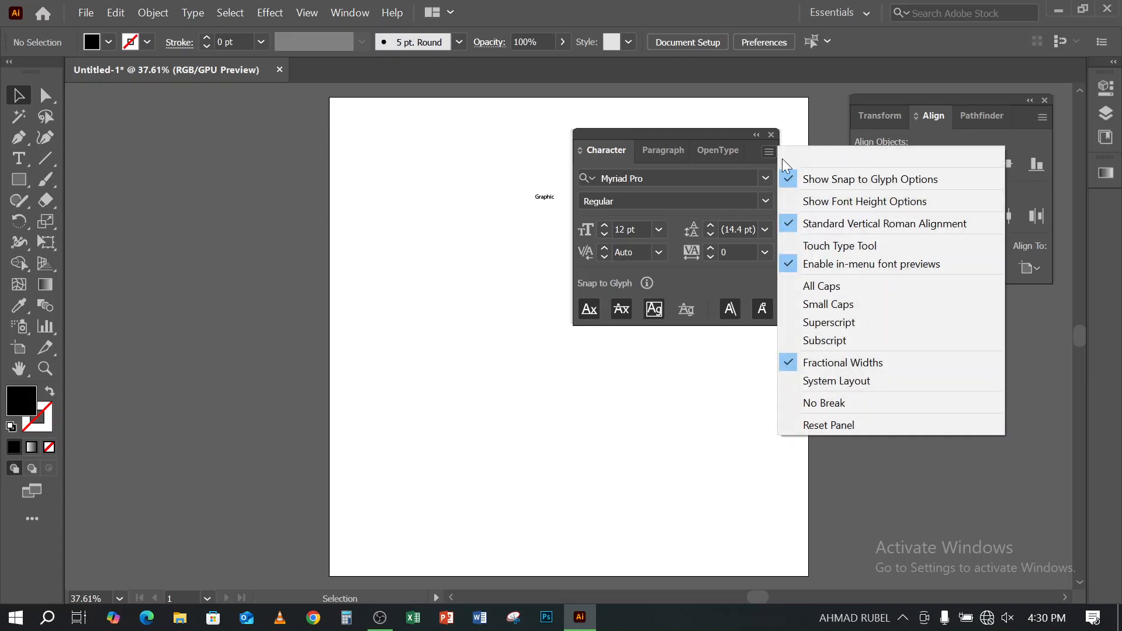
{"action": "left_click", "coordinate": [829, 159]}
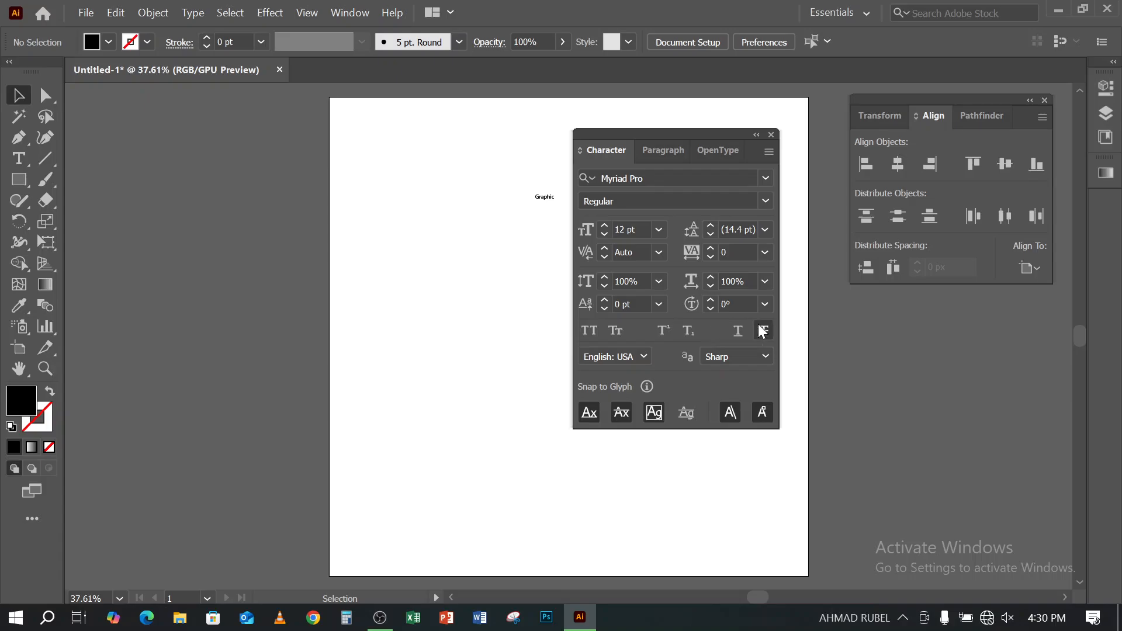
{"action": "left_click", "coordinate": [768, 153]}
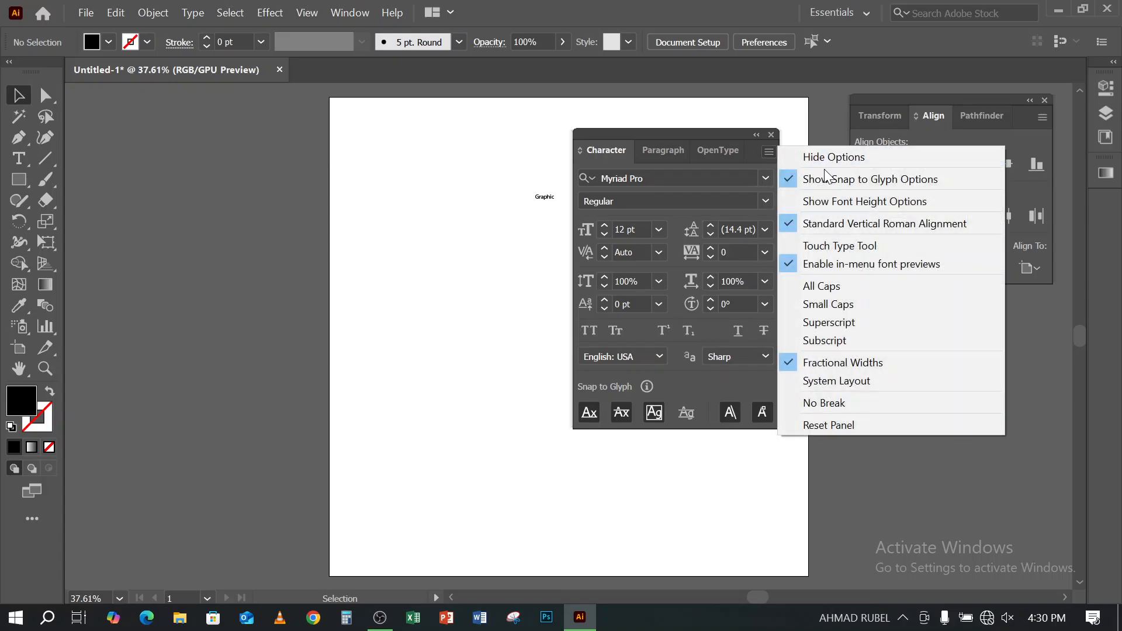
{"action": "left_click", "coordinate": [819, 158]}
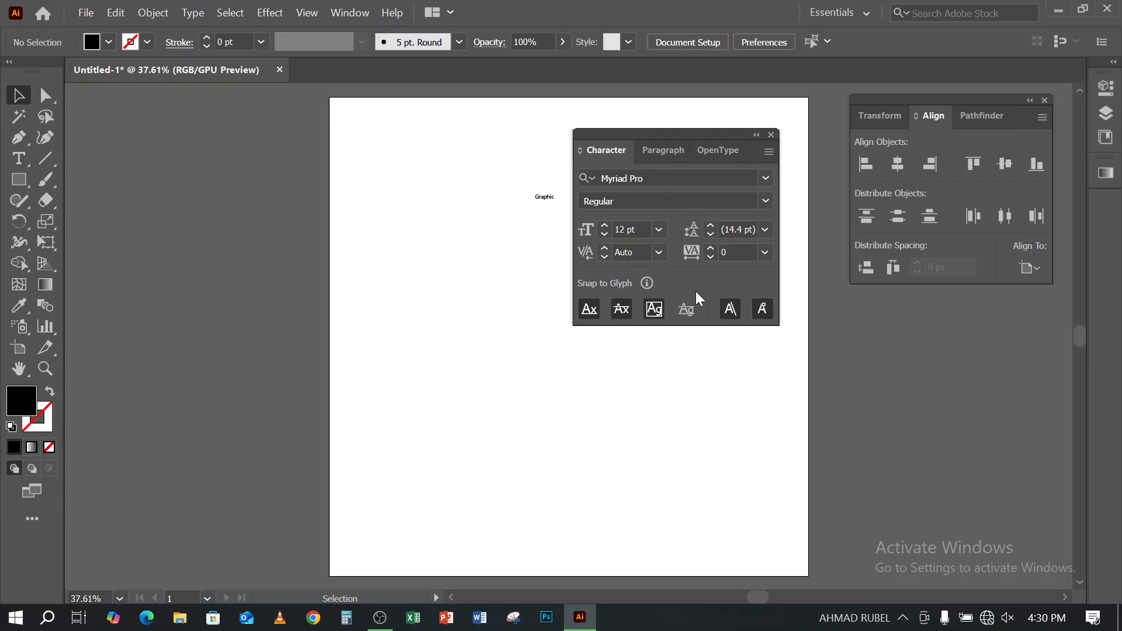
- Expand the Character settings to show all options and place them beside the artboard's left edge
{"action": "left_click", "coordinate": [770, 153]}
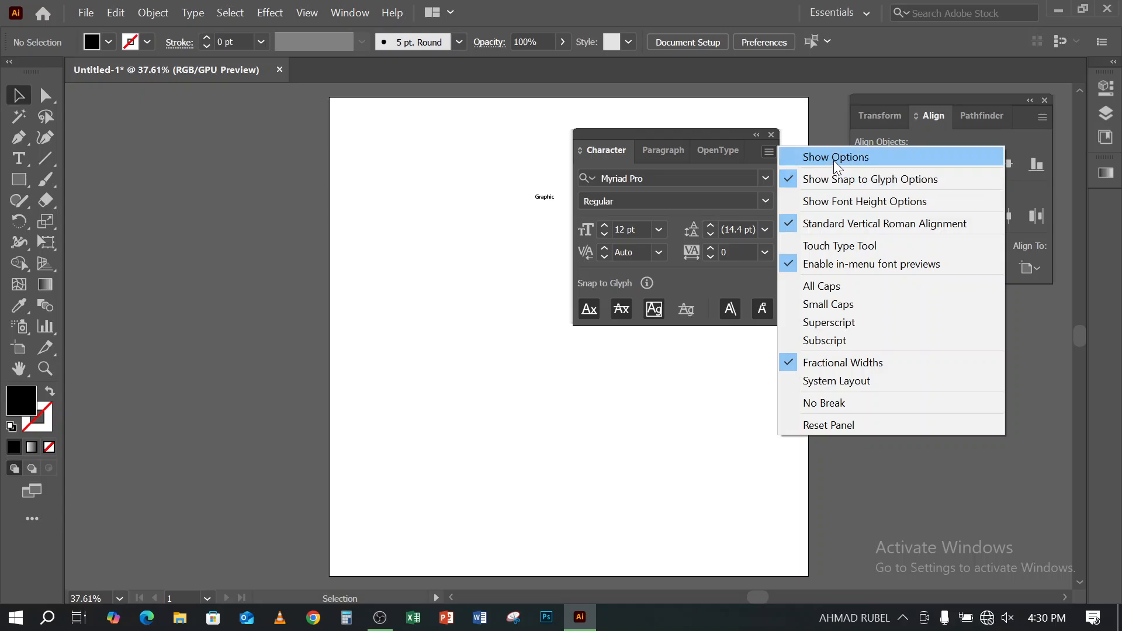
{"action": "left_click", "coordinate": [833, 157]}
{"action": "left_click_drag", "start_coordinate": [677, 137], "coordinate": [234, 169]}
- Enlarge the "Graphic" text to about 138 pt and move it up and to the left on the artboard
{"action": "left_click_drag", "start_coordinate": [487, 172], "coordinate": [609, 292]}
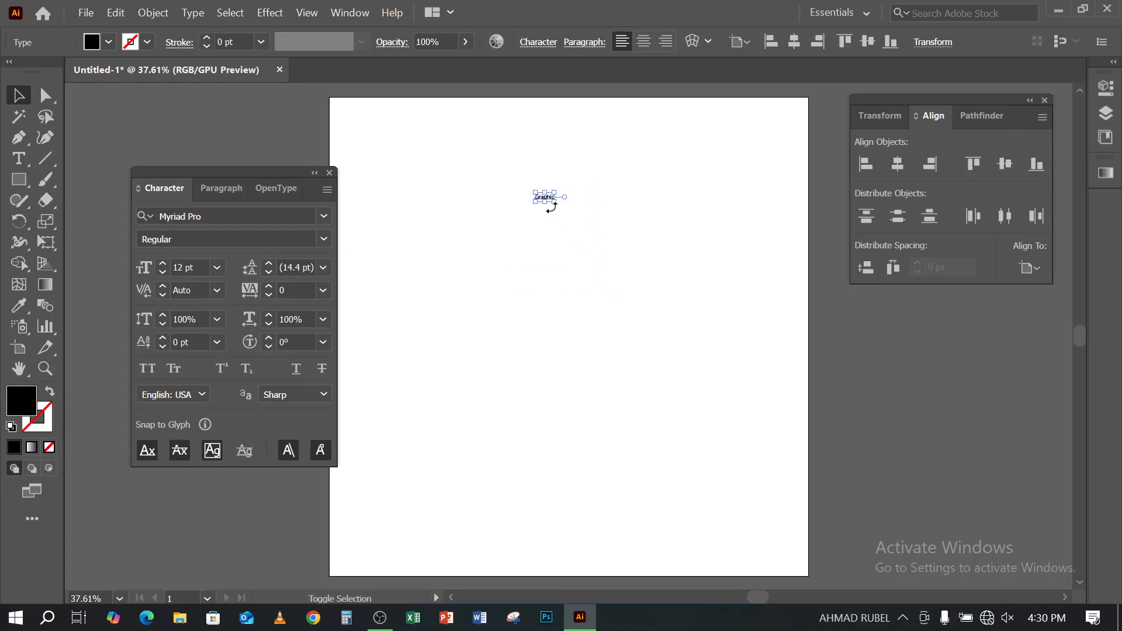
{"action": "left_click_drag", "start_coordinate": [554, 201], "coordinate": [752, 376]}
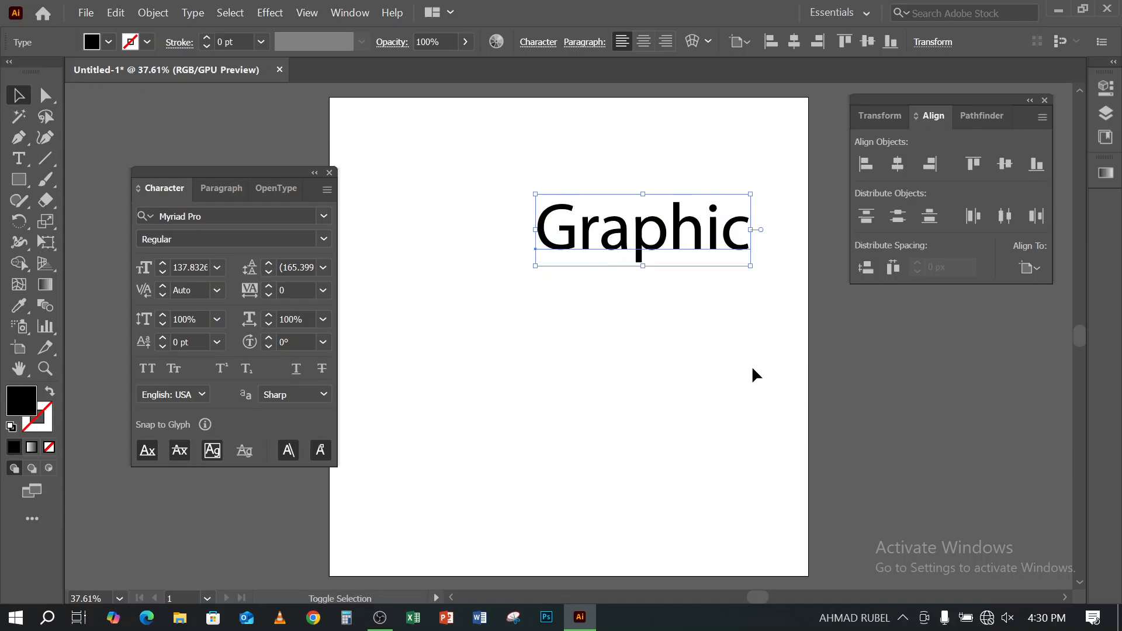
{"action": "left_click_drag", "start_coordinate": [671, 267], "coordinate": [621, 216]}
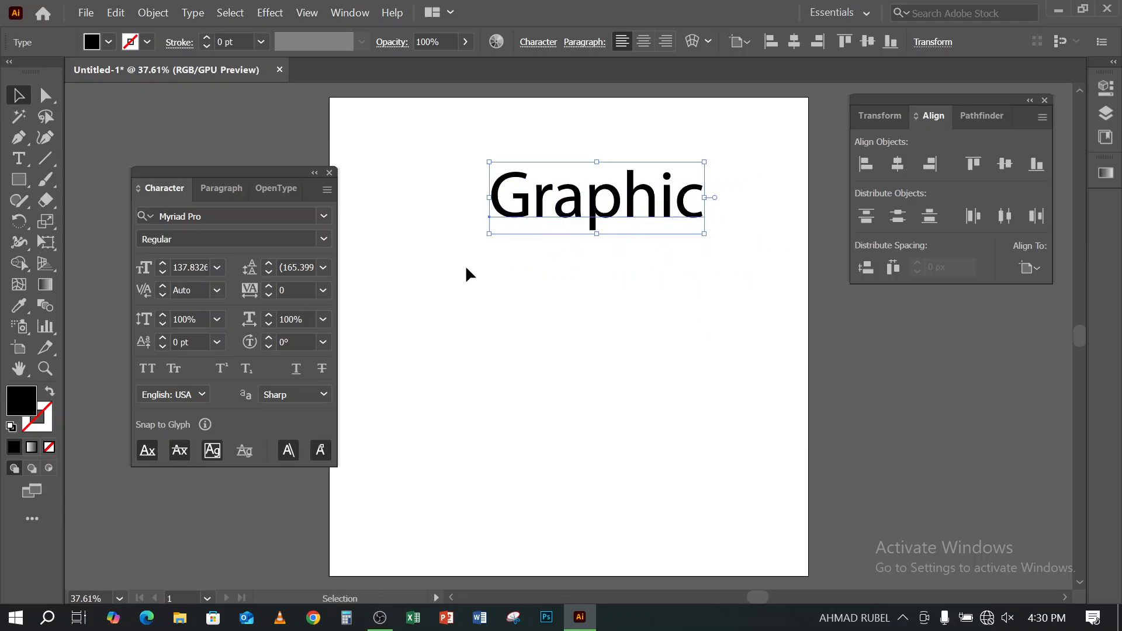
- Reduce the font size of the "Graphic" text to 117 pt
{"action": "left_click", "coordinate": [162, 274]}
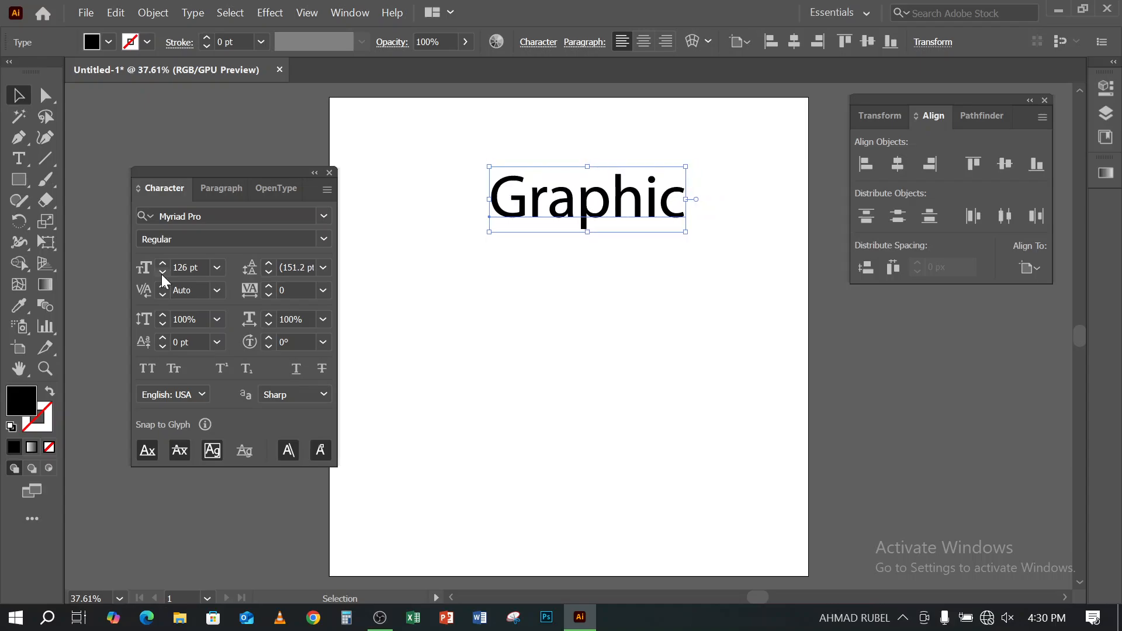
{"action": "left_click", "coordinate": [162, 273]}
{"action": "left_click", "coordinate": [162, 274]}
{"action": "left_click", "coordinate": [162, 273]}
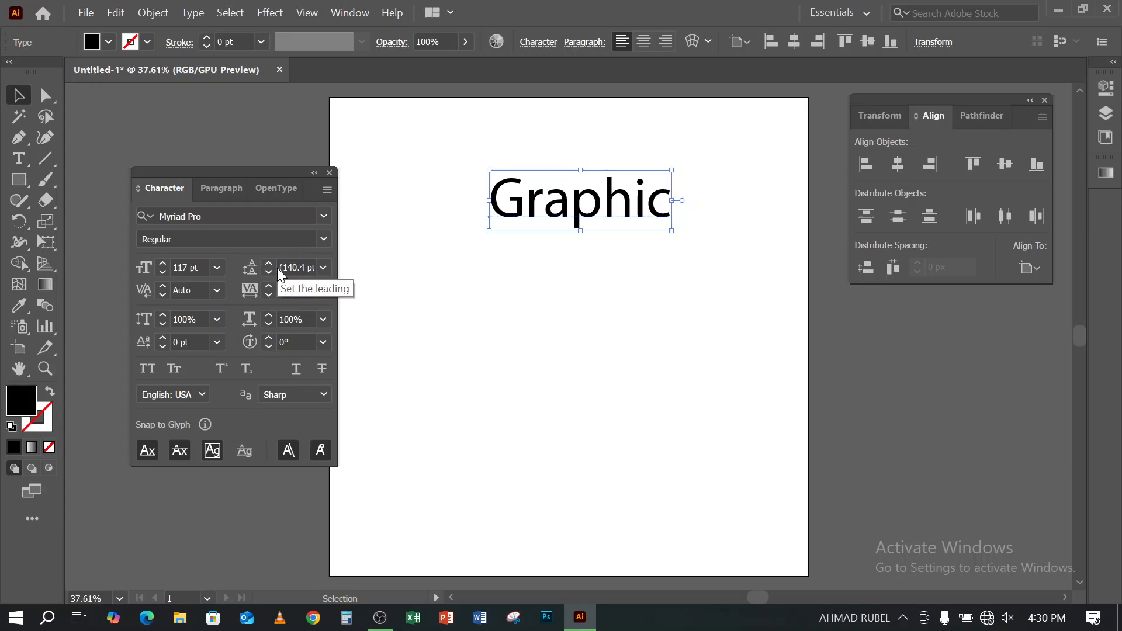
- Add a second line reading "Design" below "Graphic" in the same text object
{"action": "left_click", "coordinate": [18, 158]}
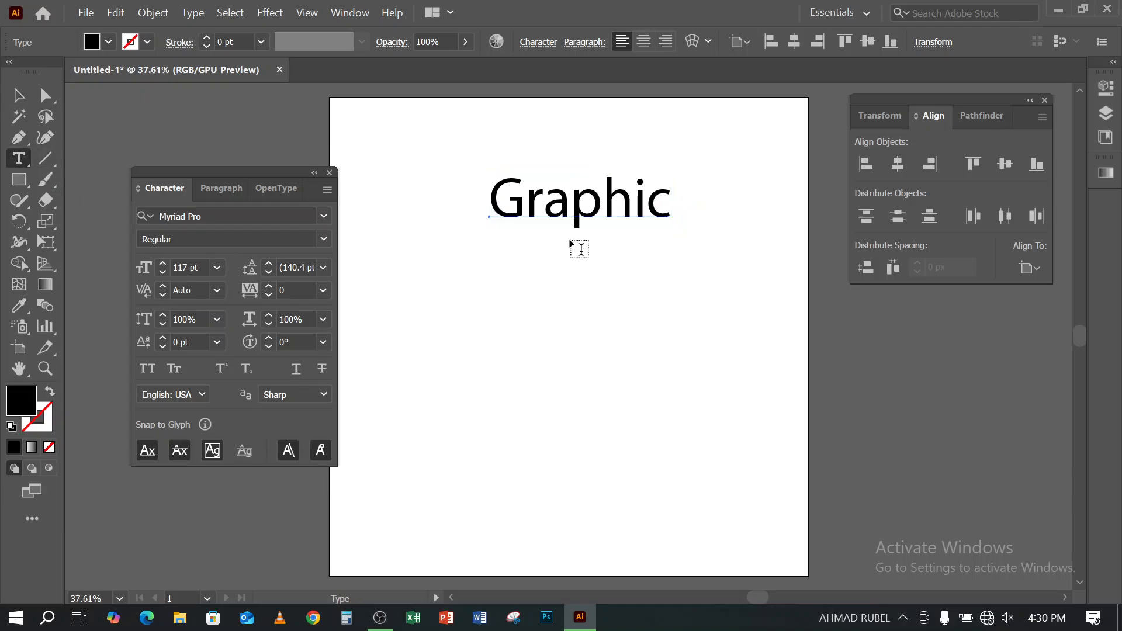
{"action": "left_click", "coordinate": [671, 202]}
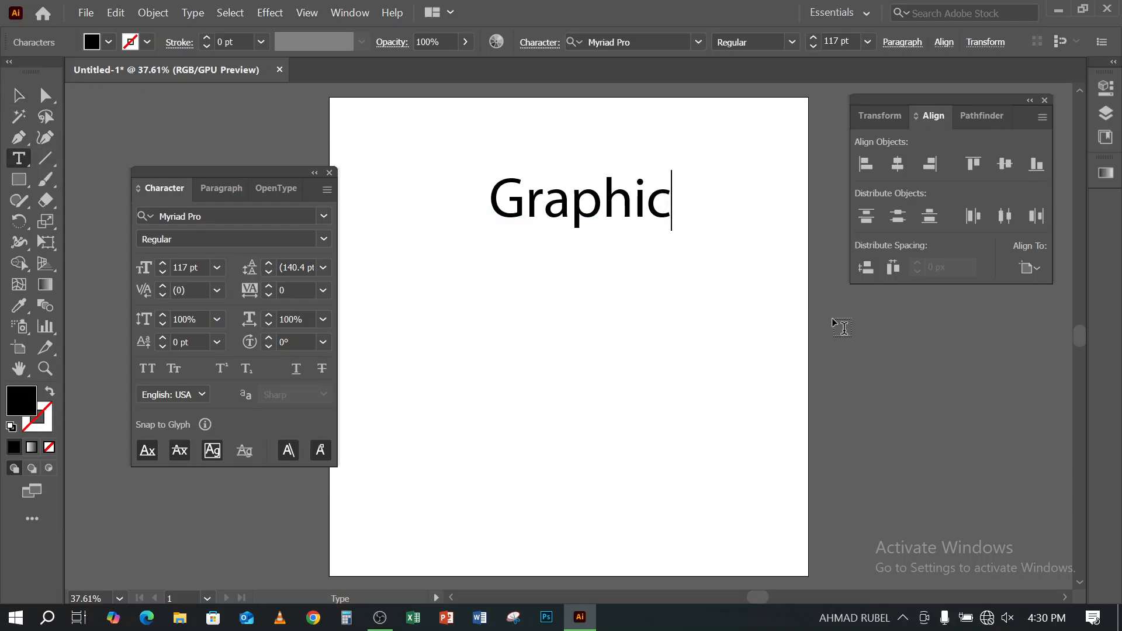
{"action": "key", "text": "Return"}
{"action": "type", "text": "De"}
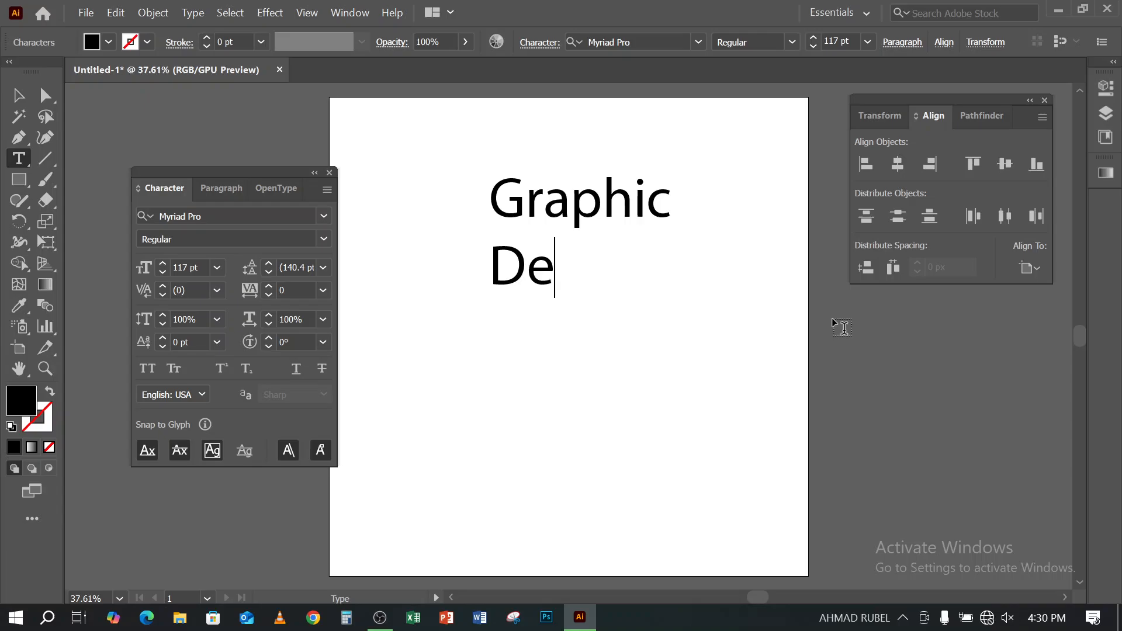
{"action": "type", "text": "sign"}
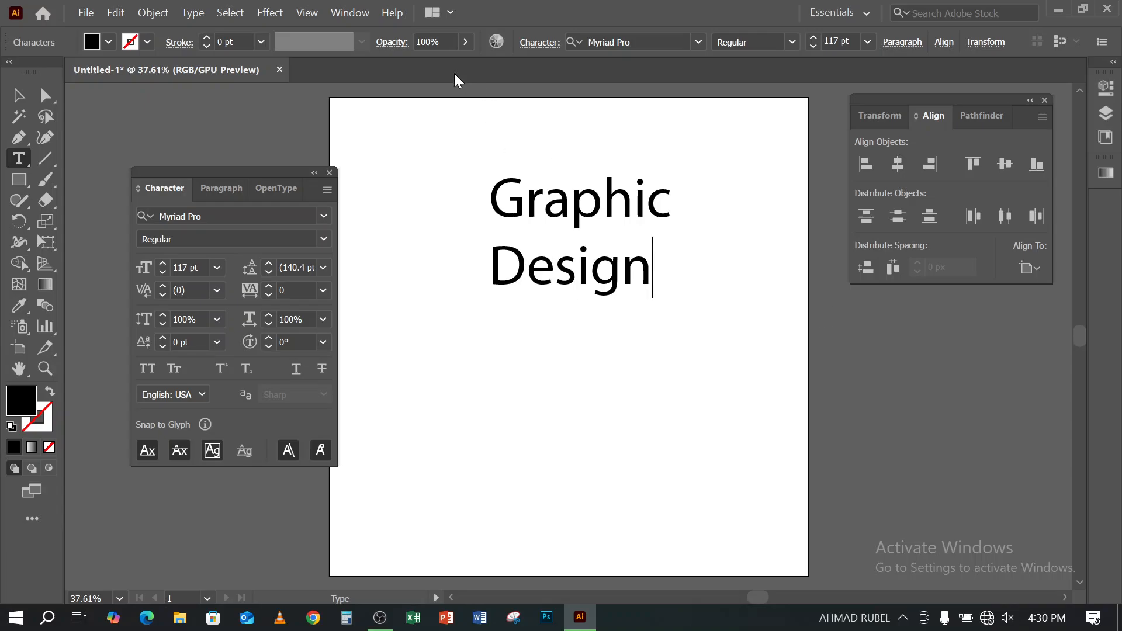
{"action": "left_click", "coordinate": [18, 95]}
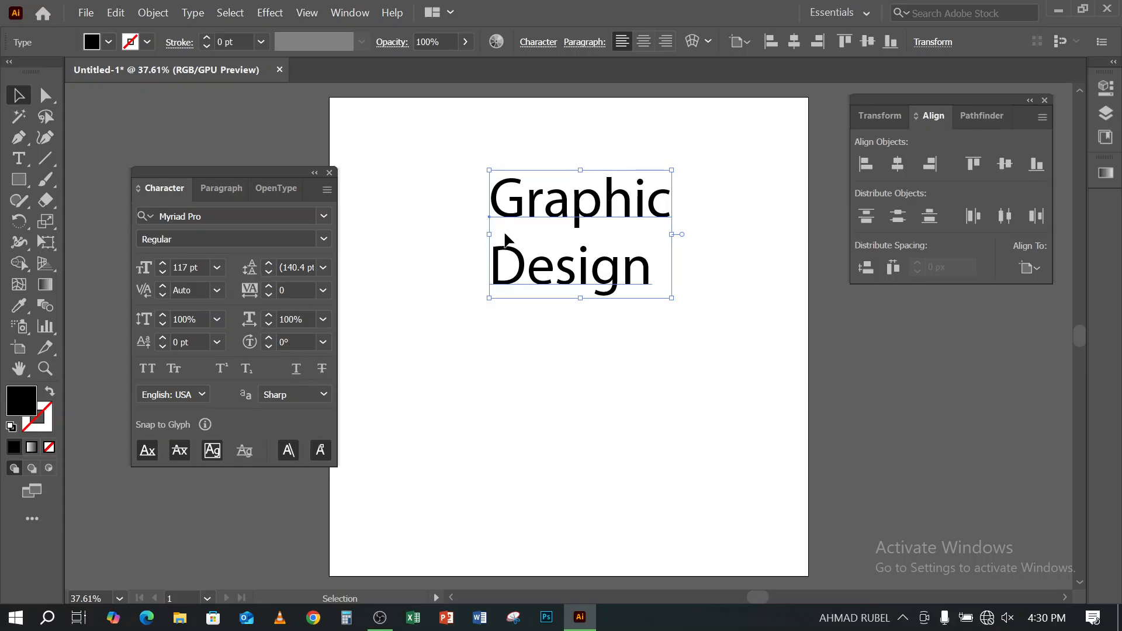
- Increase the leading between the "Graphic" and "Design" lines to 184 pt
{"action": "left_click", "coordinate": [268, 263]}
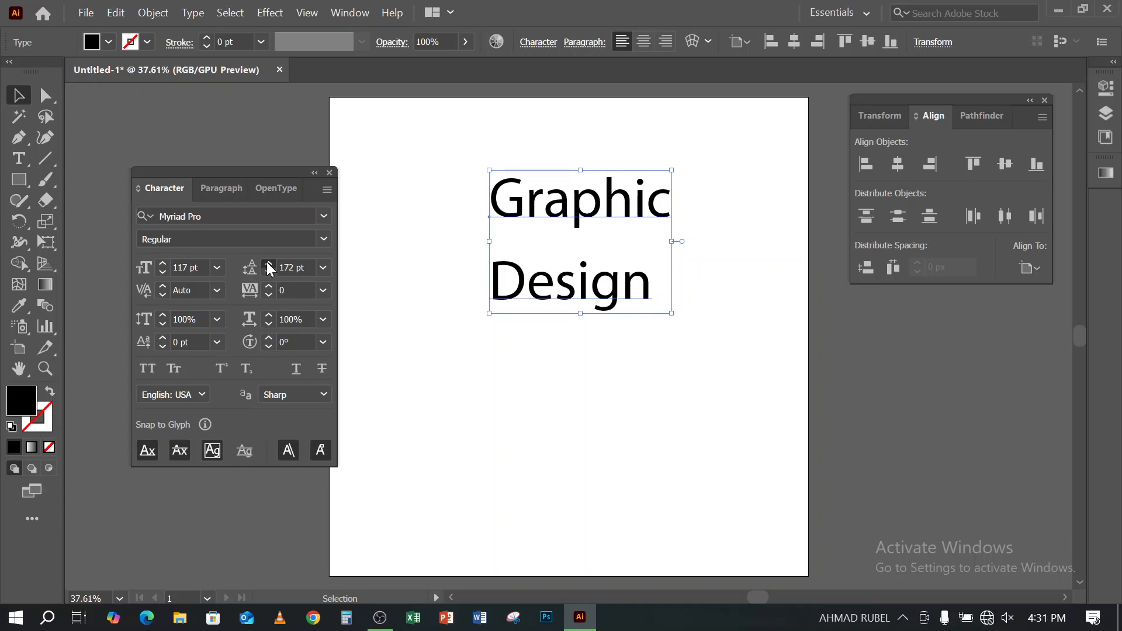
{"action": "left_click_drag", "start_coordinate": [268, 262], "coordinate": [268, 263]}
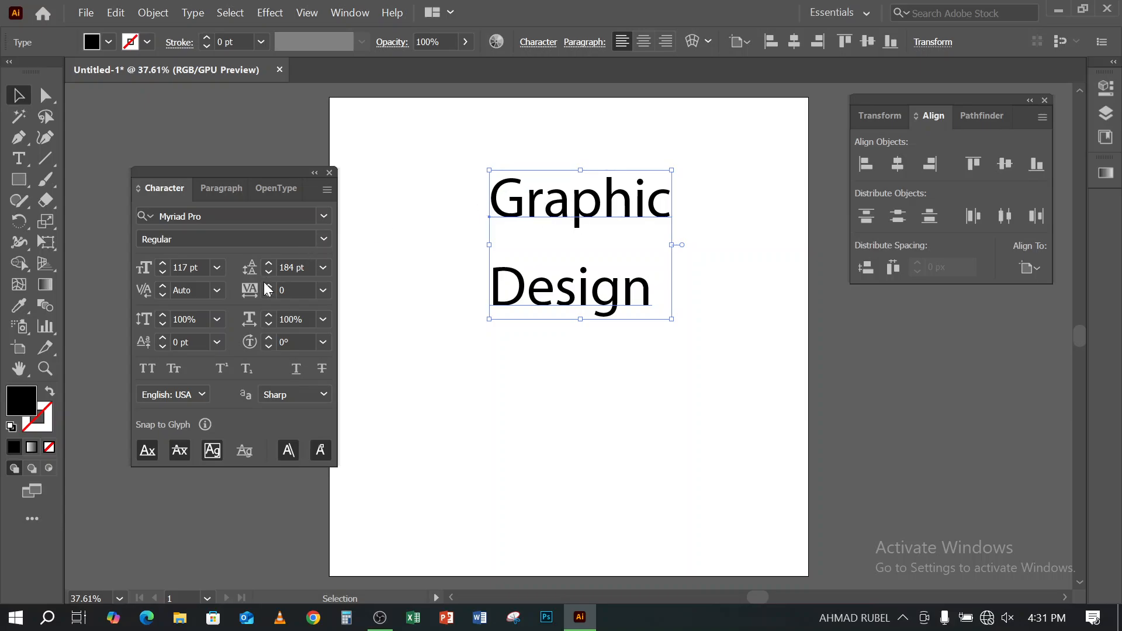
- Increase the "Graphic Design" text's tracking to 43, and try all caps before restoring the normal case
{"action": "left_click_drag", "start_coordinate": [268, 286], "coordinate": [268, 285]}
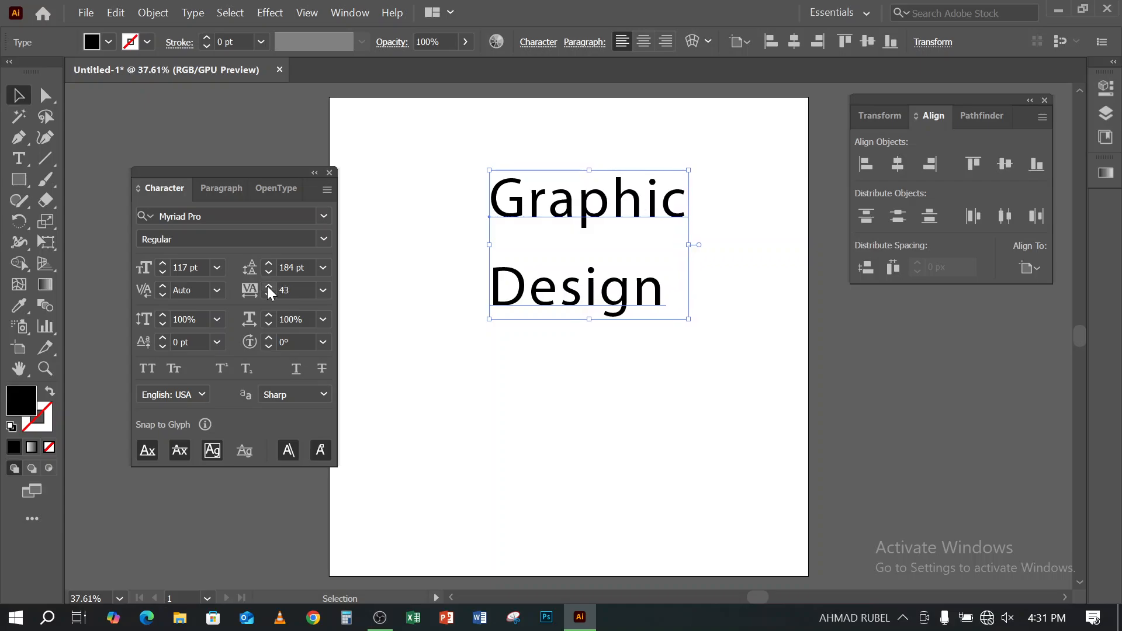
{"action": "left_click", "coordinate": [152, 366]}
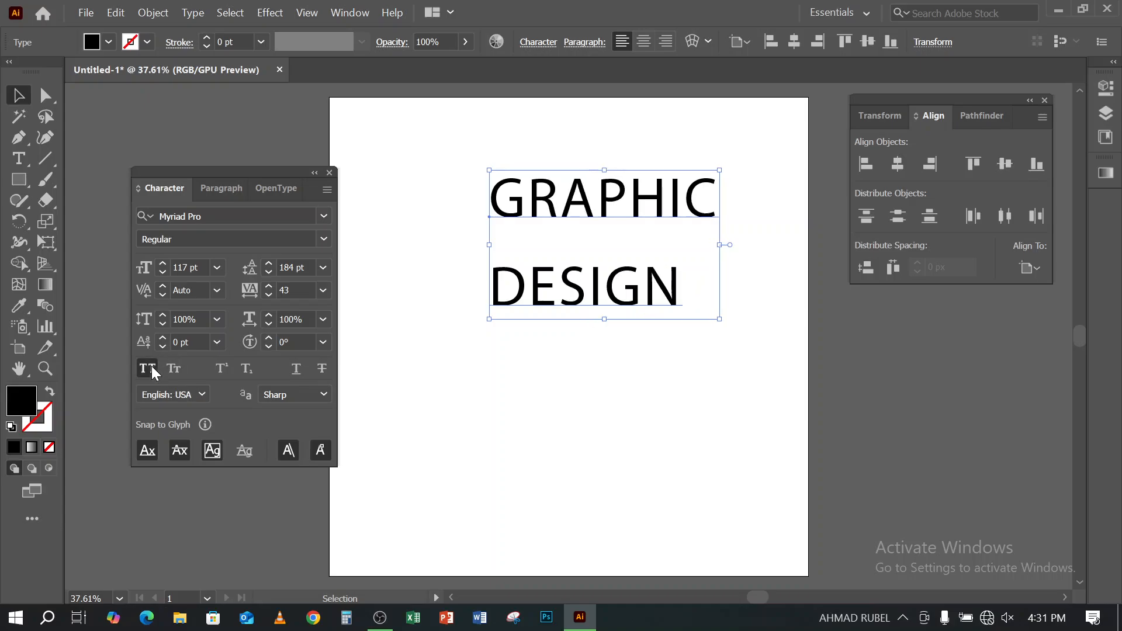
{"action": "left_click", "coordinate": [152, 366]}
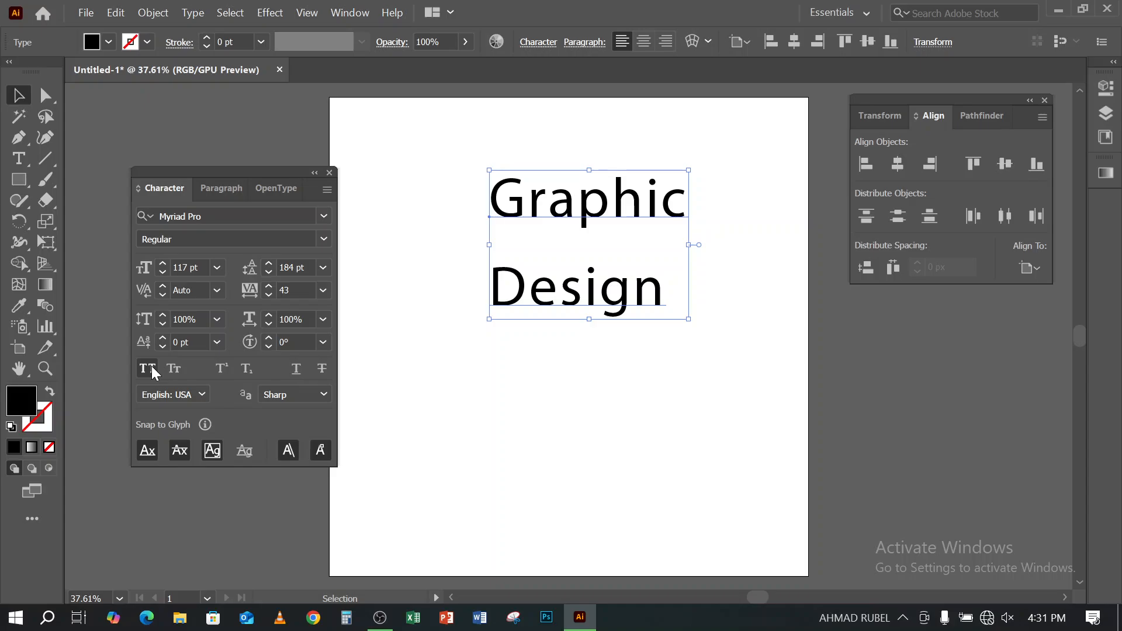
- Change the font of the "Graphic Design" text to Roboto in the Bold style
{"action": "left_click", "coordinate": [253, 217]}
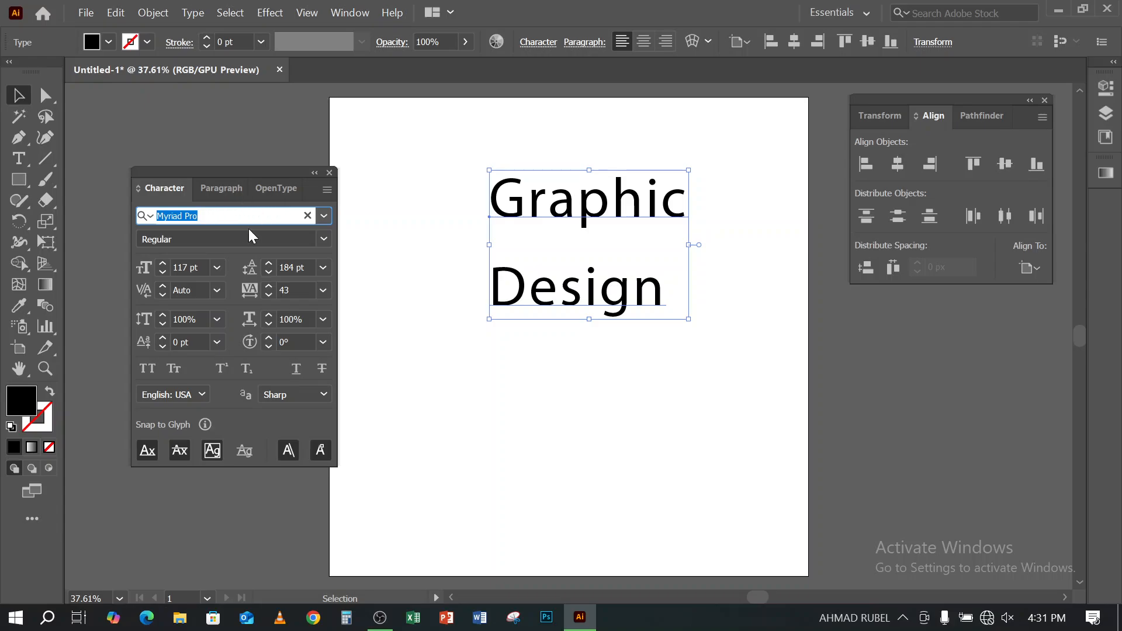
{"action": "type", "text": "robo"}
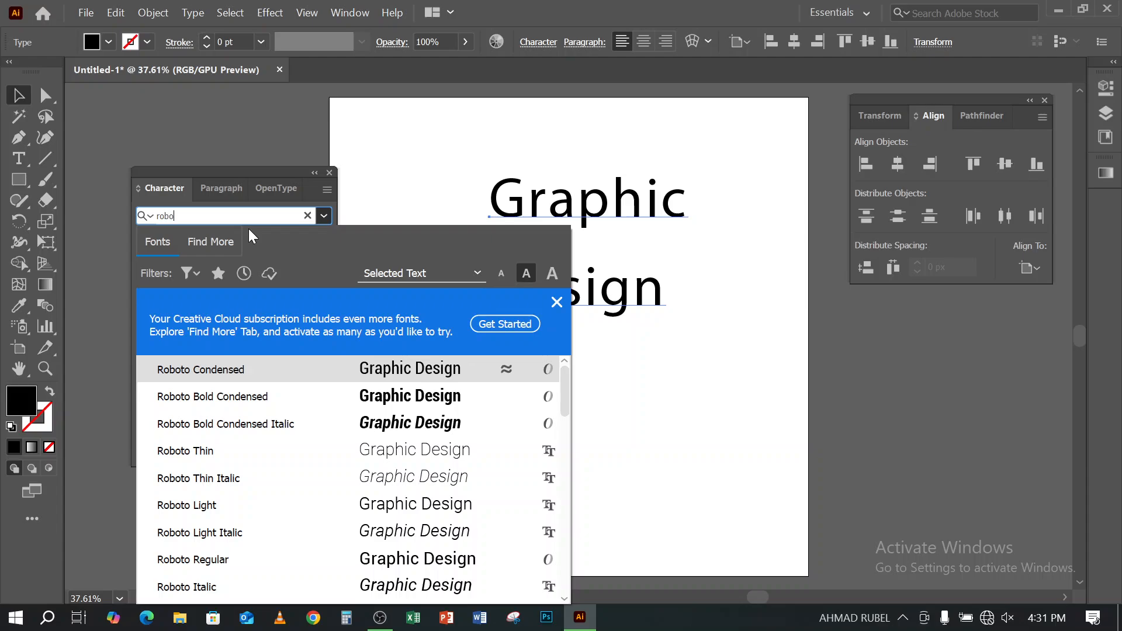
{"action": "left_click", "coordinate": [208, 563]}
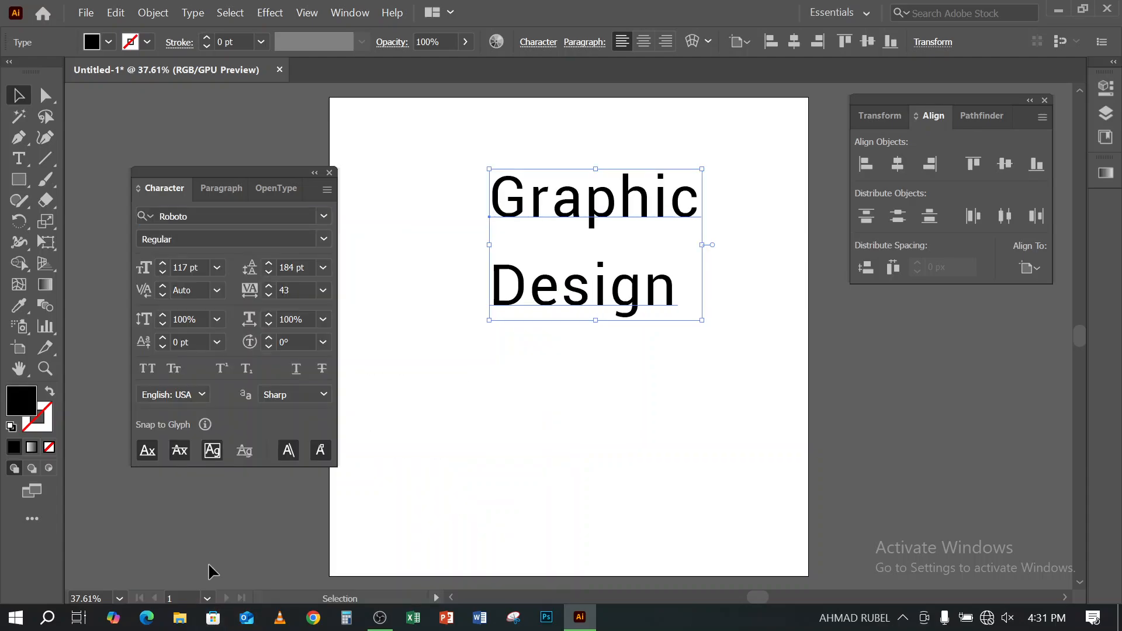
{"action": "left_click", "coordinate": [325, 237]}
{"action": "left_click", "coordinate": [325, 237]}
{"action": "left_click", "coordinate": [324, 237]}
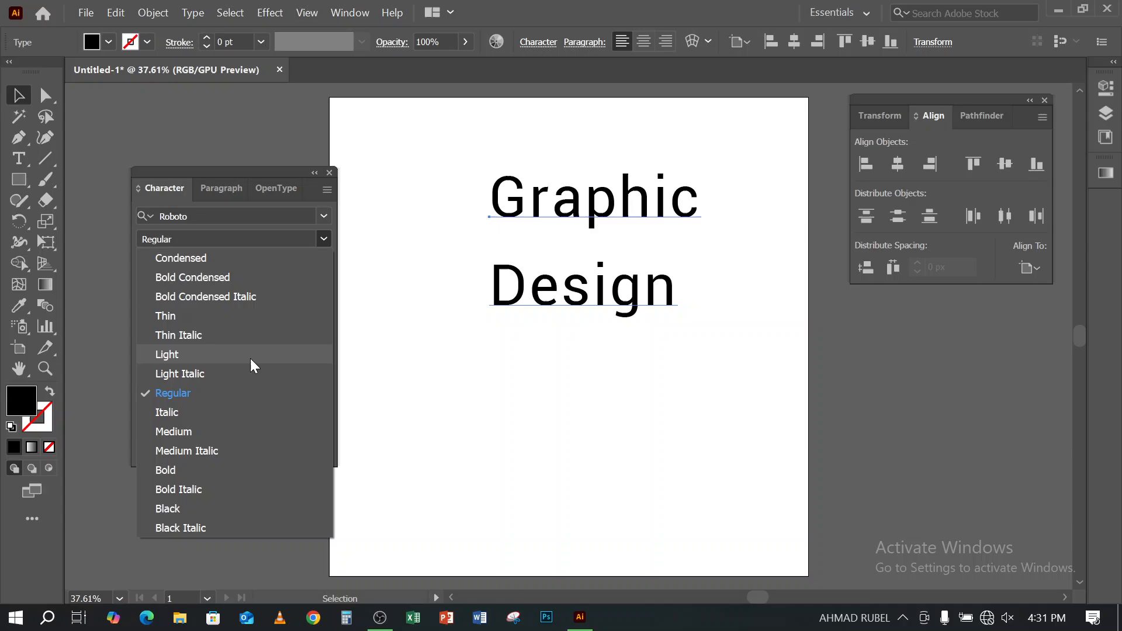
{"action": "left_click", "coordinate": [185, 466]}
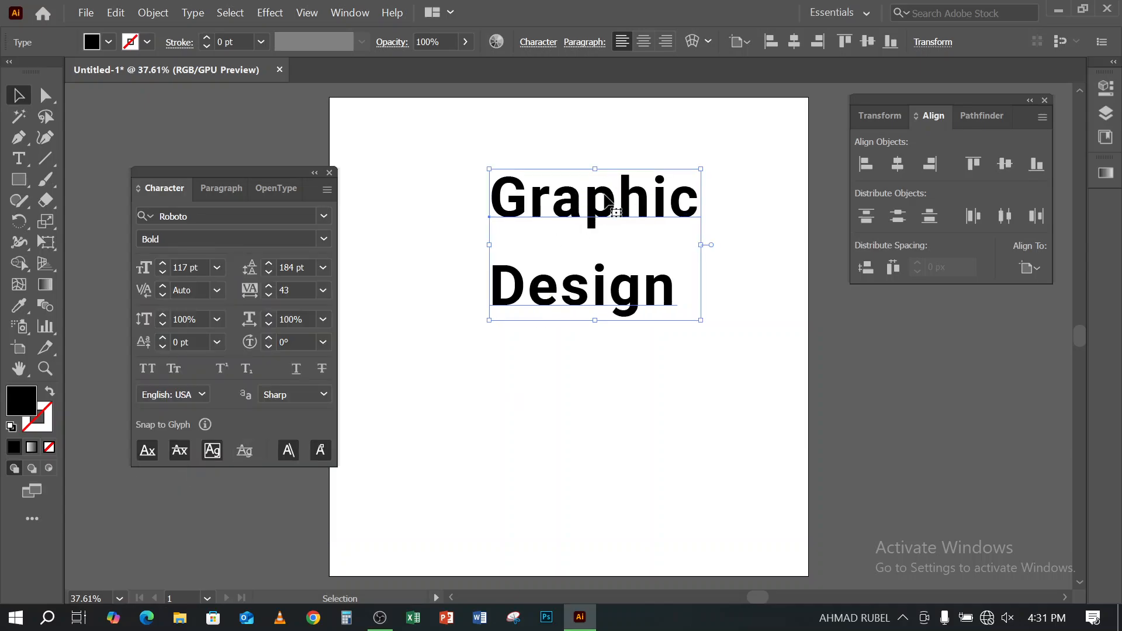
- Move the "Graphic Design" text up and to the left on the artboard, and try the paragraph alignments, ending with centered
{"action": "left_click_drag", "start_coordinate": [558, 283], "coordinate": [527, 241]}
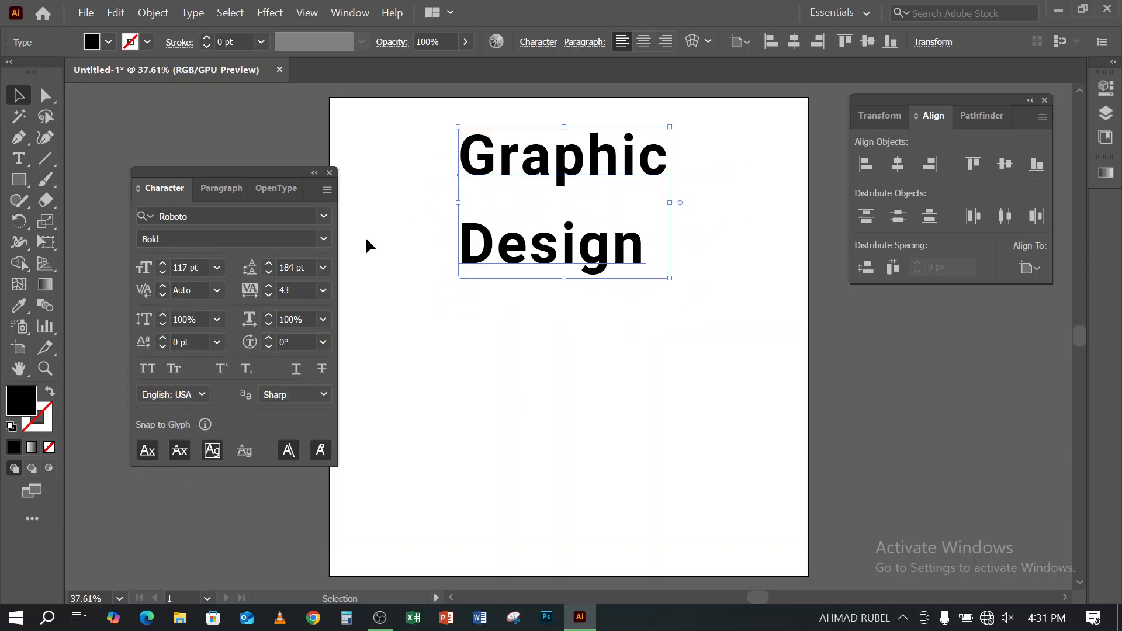
{"action": "left_click", "coordinate": [225, 190]}
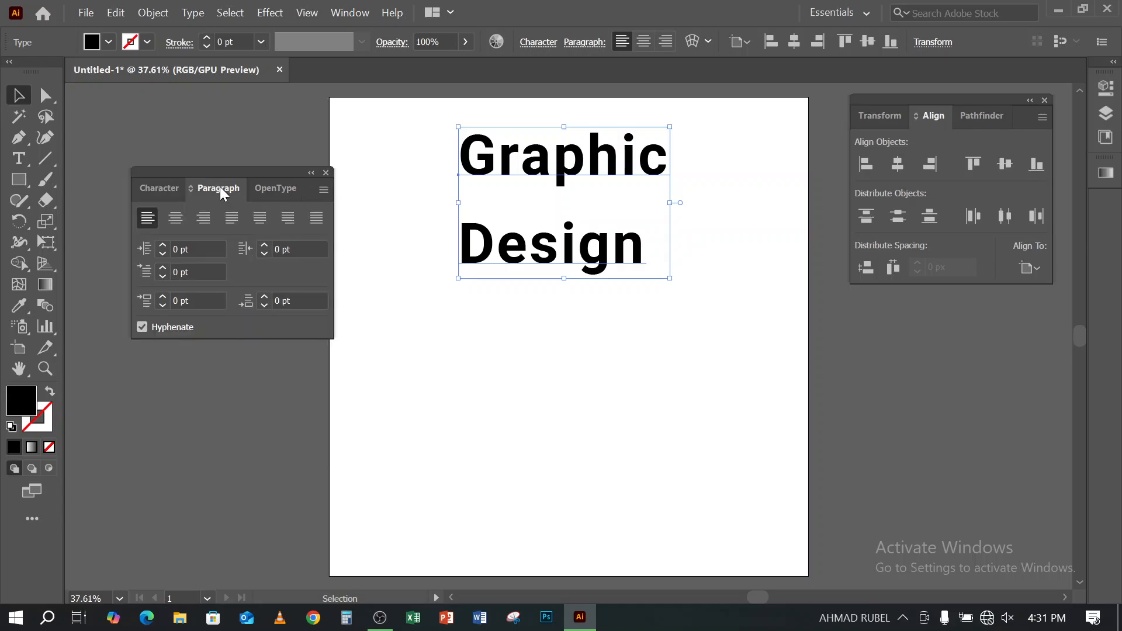
{"action": "left_click", "coordinate": [176, 219]}
{"action": "left_click", "coordinate": [202, 221]}
{"action": "left_click", "coordinate": [154, 223]}
{"action": "left_click", "coordinate": [206, 224]}
{"action": "left_click", "coordinate": [177, 223]}
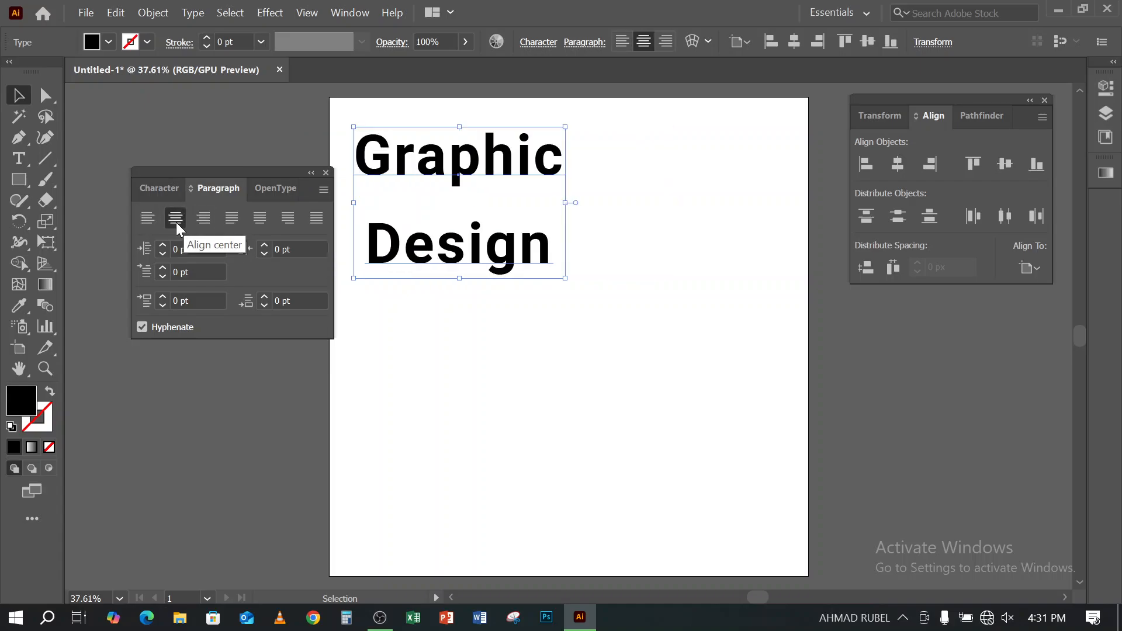
- Deselect and reselect the centered "Graphic Design" text, and show its Character settings again
{"action": "left_click", "coordinate": [405, 323]}
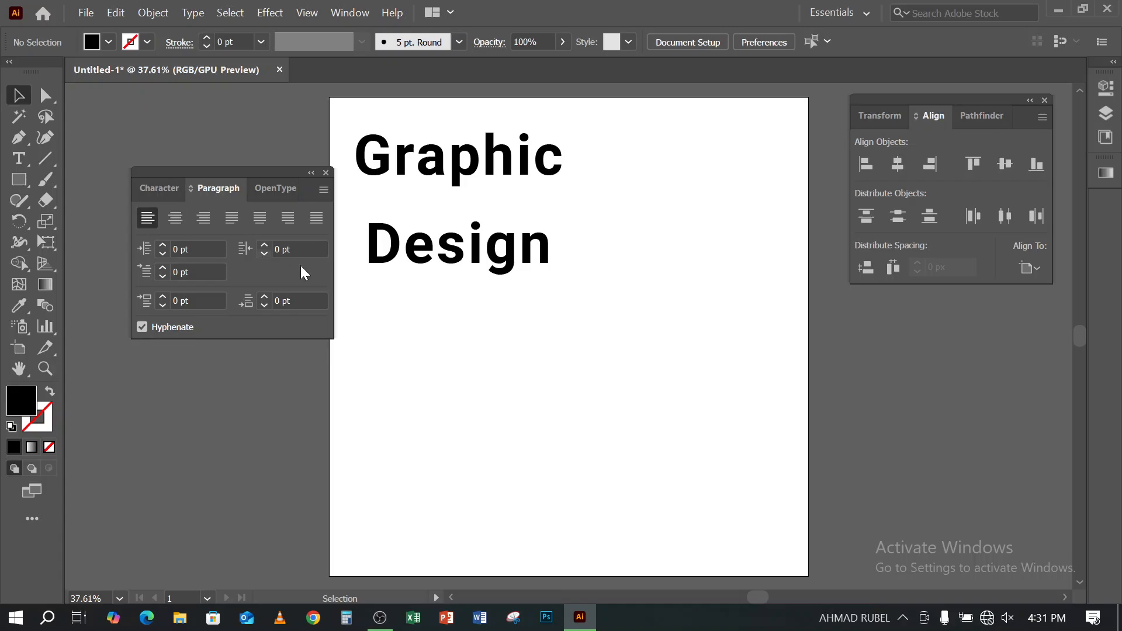
{"action": "left_click", "coordinate": [181, 220]}
{"action": "left_click_drag", "start_coordinate": [553, 329], "coordinate": [464, 240]}
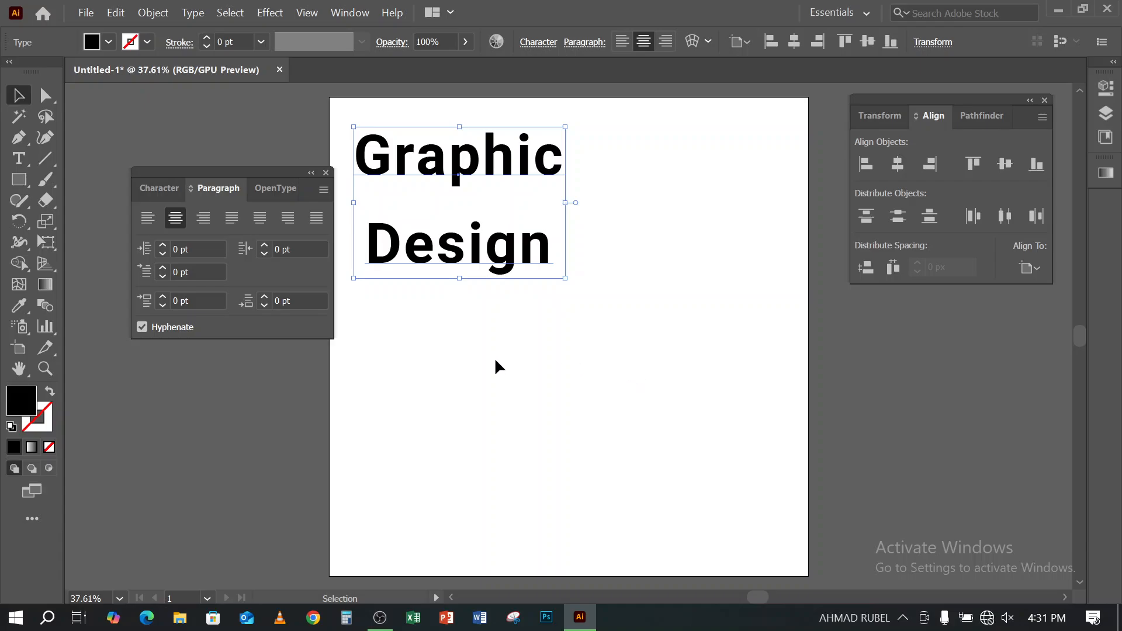
{"action": "left_click", "coordinate": [160, 190]}
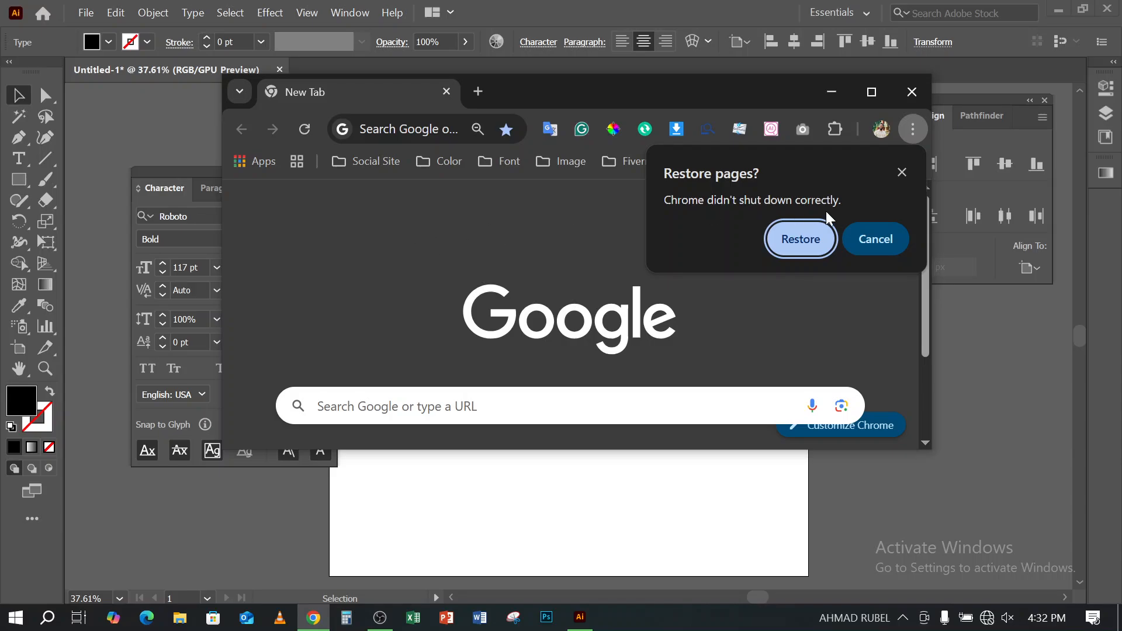
- Switch to a maximized Chrome window without restoring its previous pages, and connect to the first secured Wi-Fi network in the list
{"action": "left_click", "coordinate": [868, 93]}
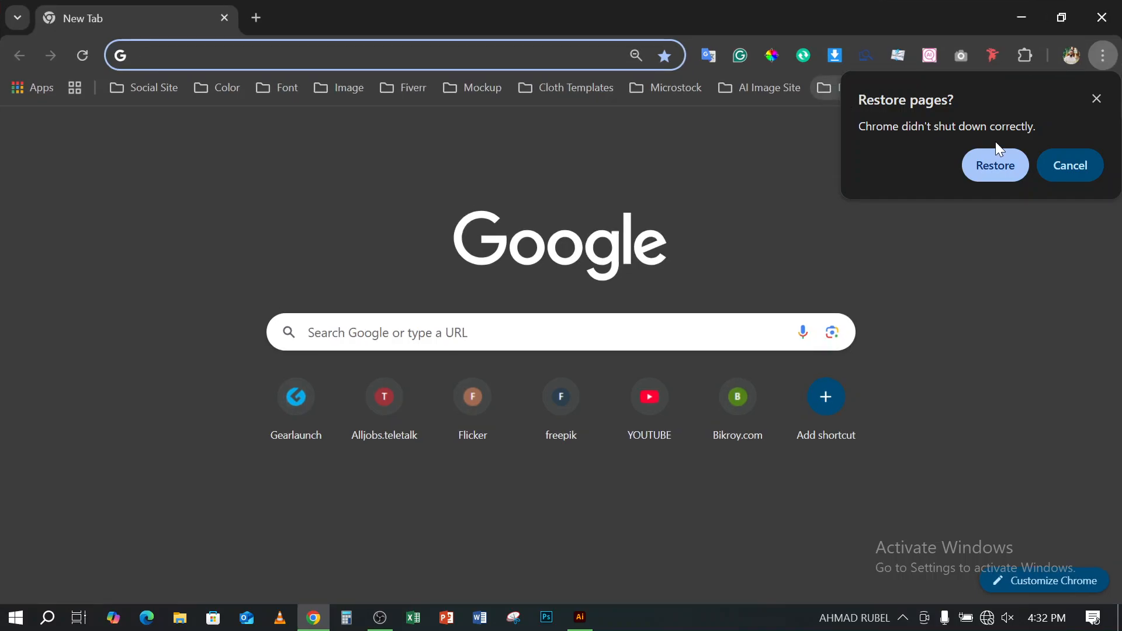
{"action": "left_click", "coordinate": [1070, 166]}
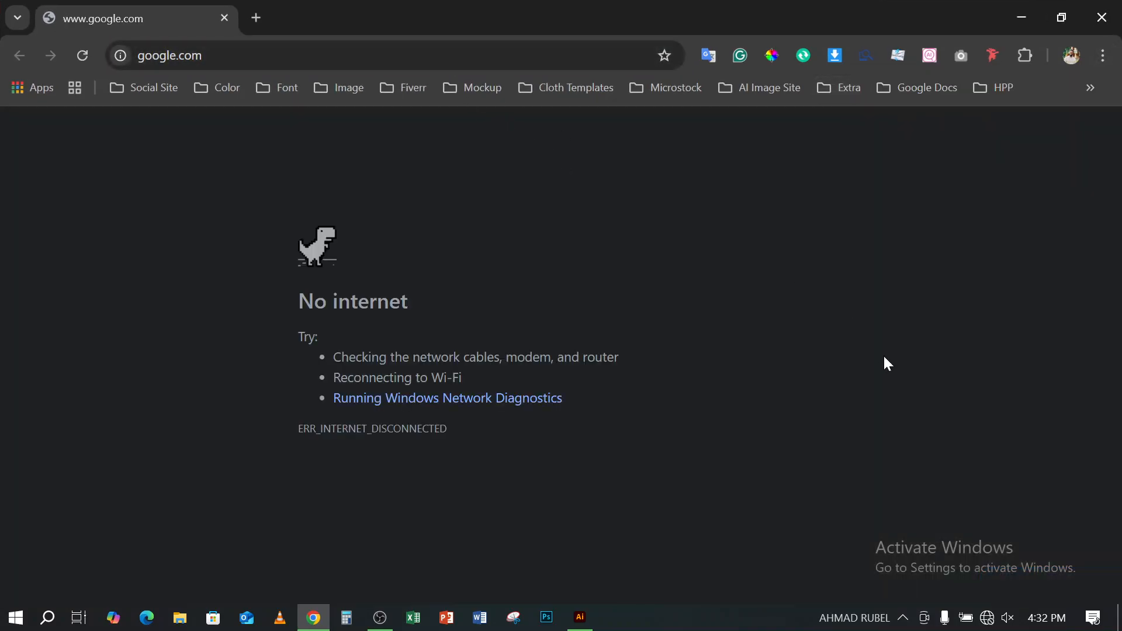
{"action": "left_click", "coordinate": [996, 623]}
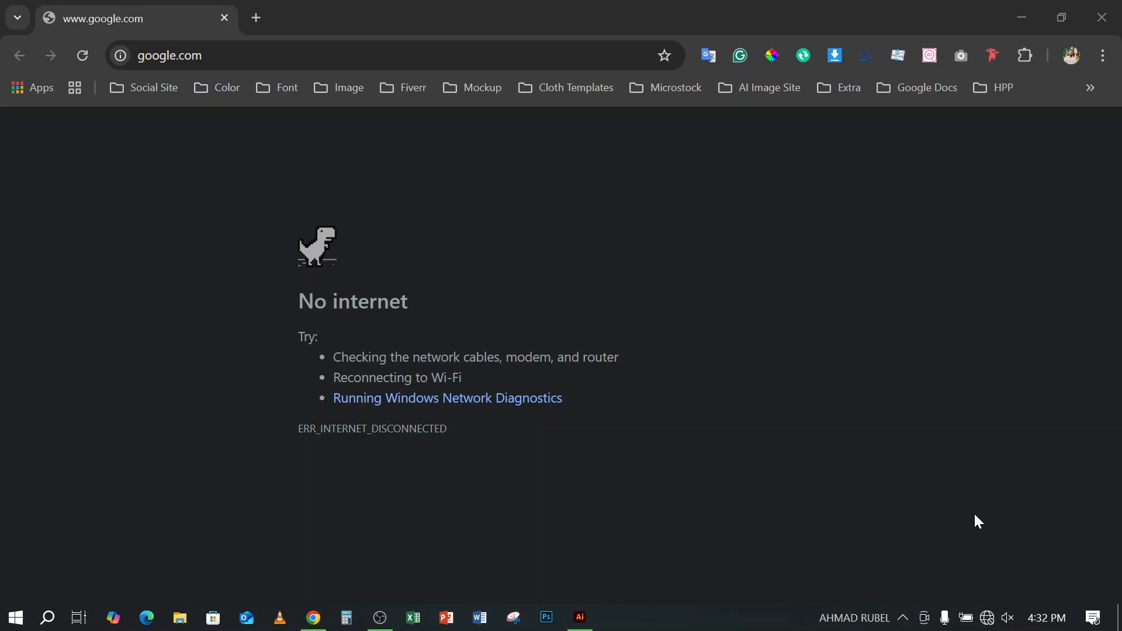
{"action": "left_click", "coordinate": [902, 124]}
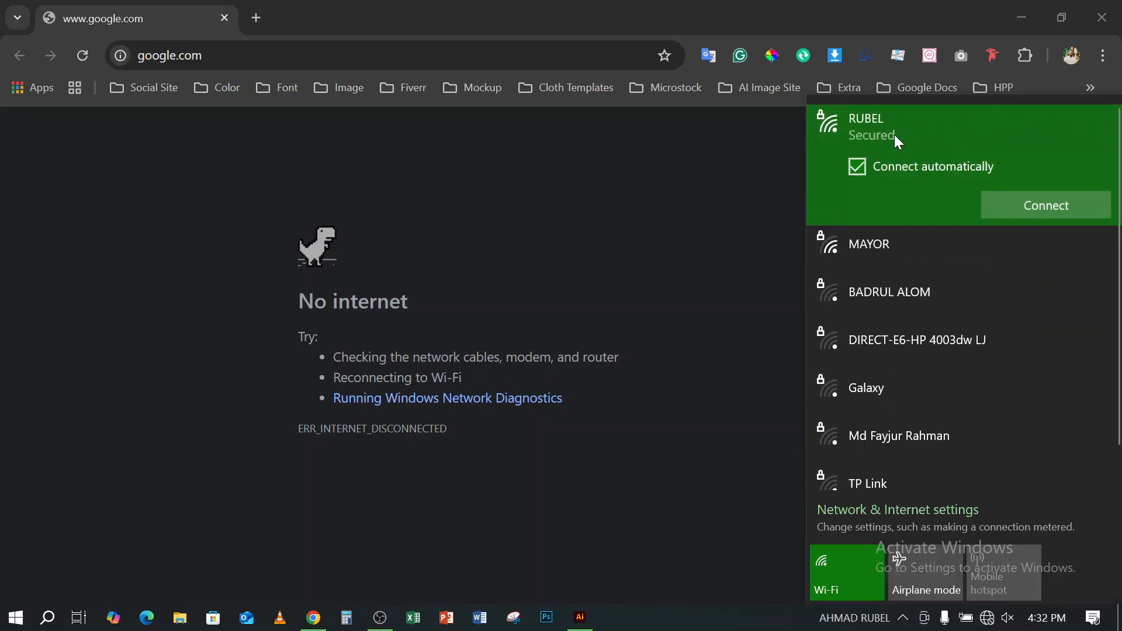
{"action": "left_click", "coordinate": [842, 12]}
- Search Google for "type tool ai" and browse the image results
{"action": "left_click", "coordinate": [458, 46]}
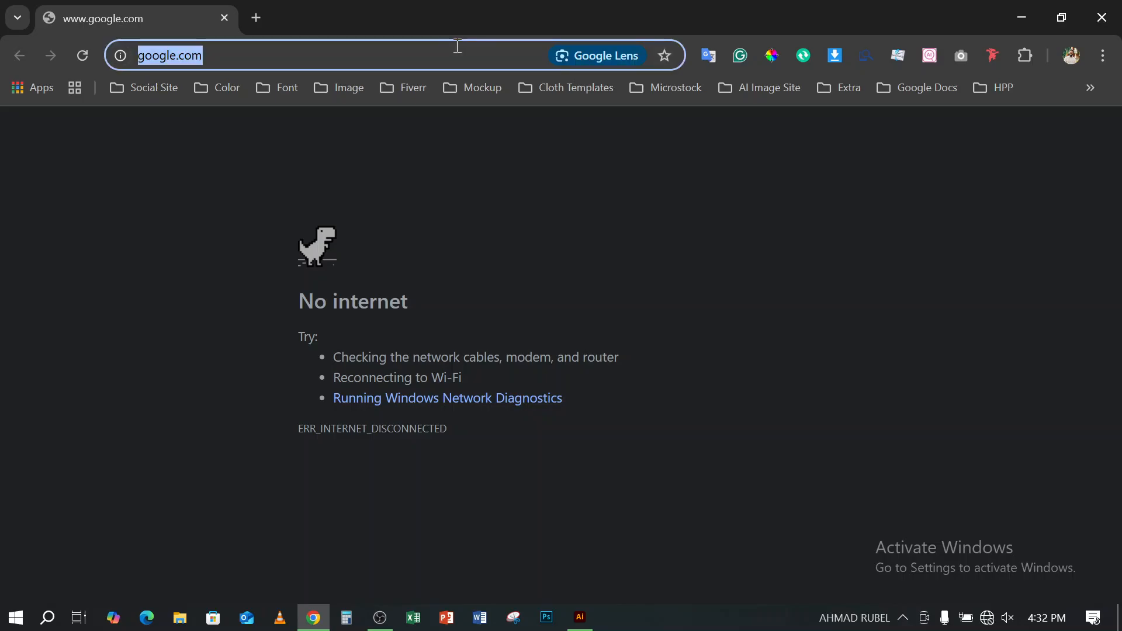
{"action": "type", "text": "ty"}
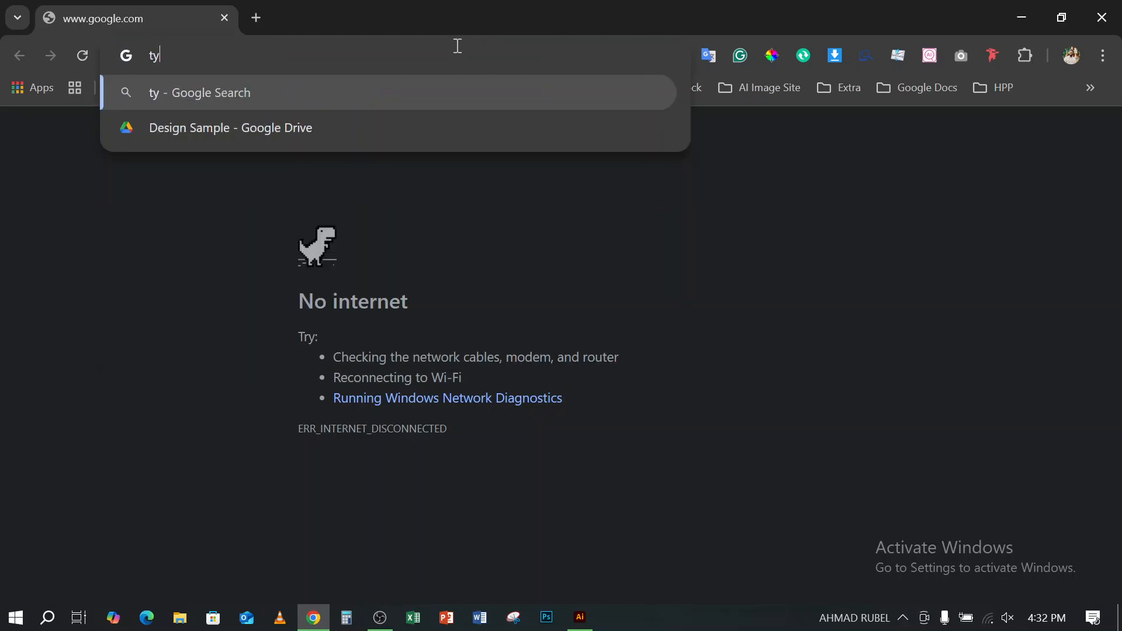
{"action": "type", "text": "pe to"}
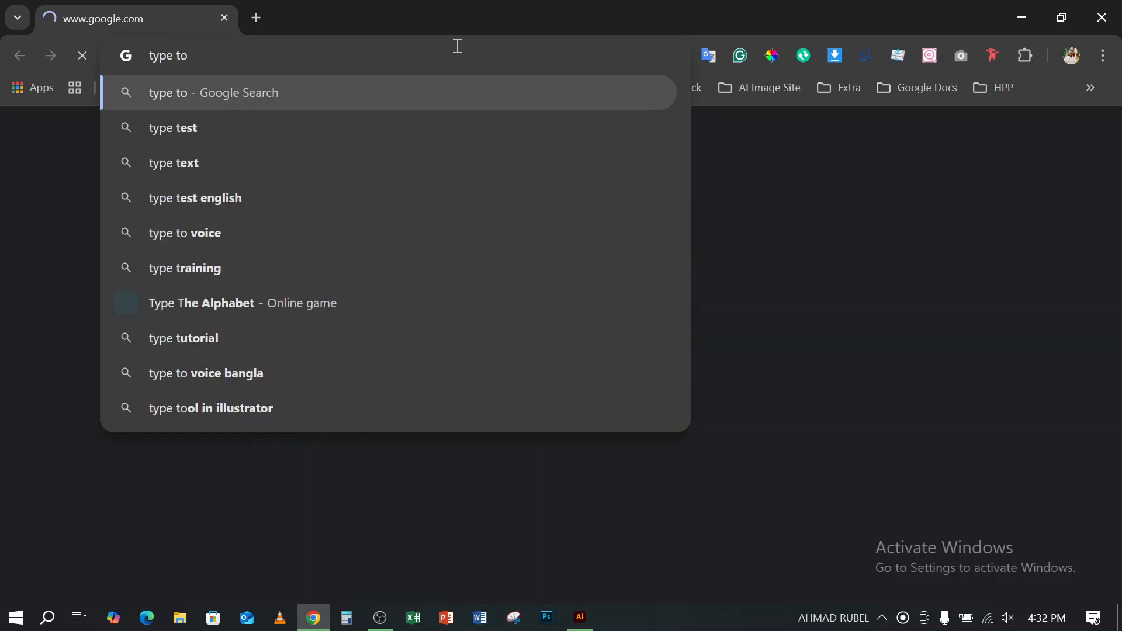
{"action": "type", "text": "ol"}
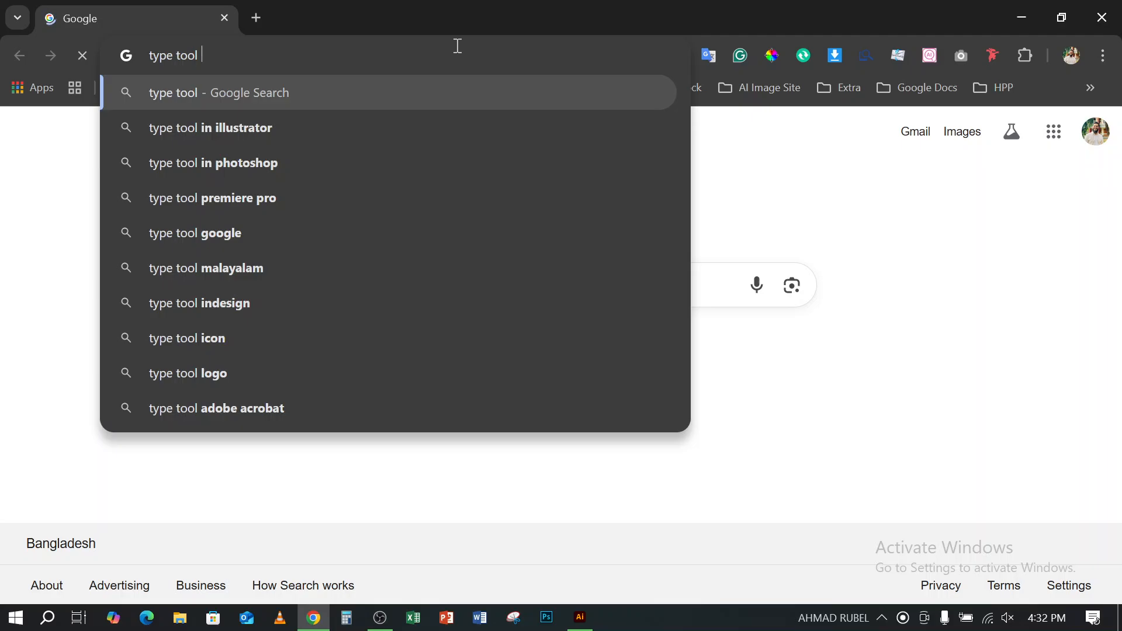
{"action": "type", "text": " ai"}
{"action": "key", "text": "Return"}
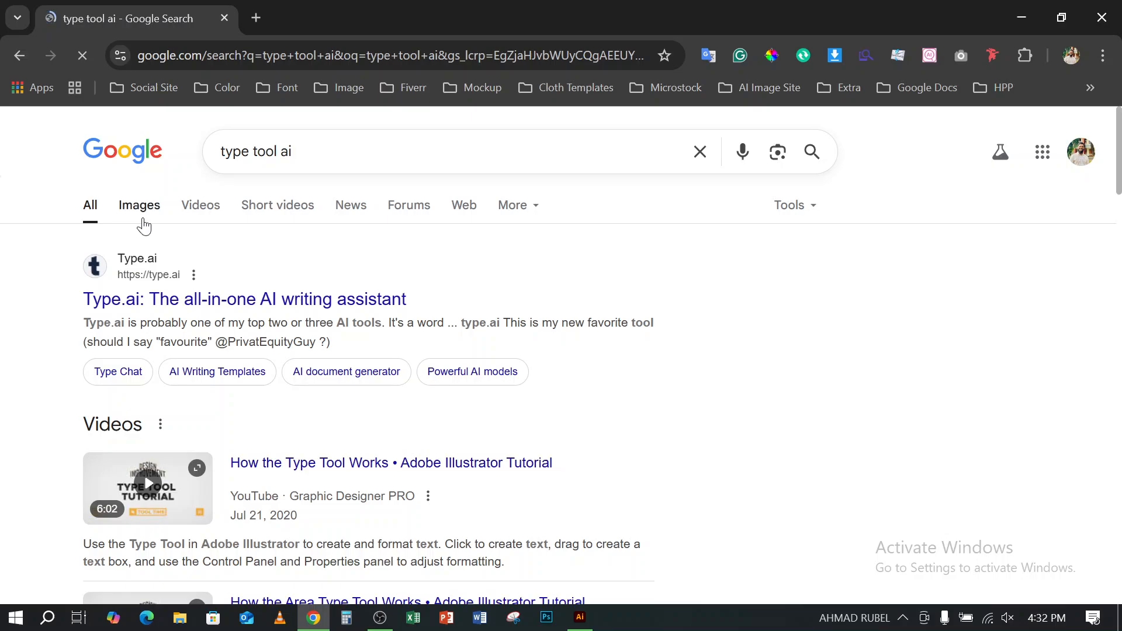
{"action": "left_click", "coordinate": [143, 211]}
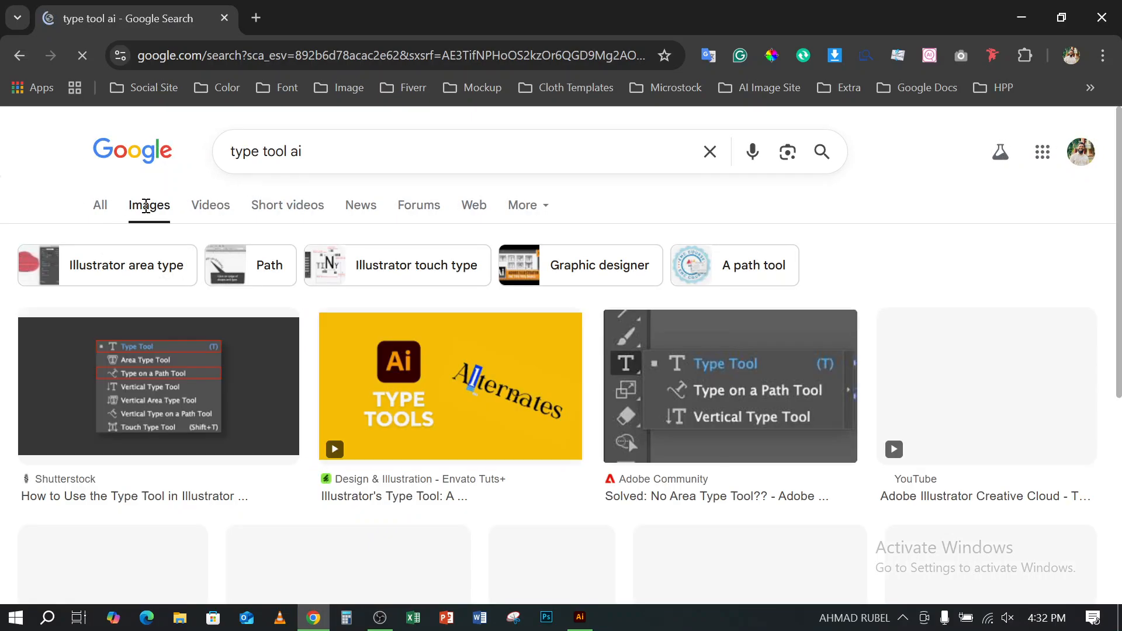
{"action": "scroll", "coordinate": [440, 306], "scroll_direction": "down", "scroll_amount": 3}
{"action": "scroll", "coordinate": [628, 261], "scroll_direction": "up", "scroll_amount": 3}
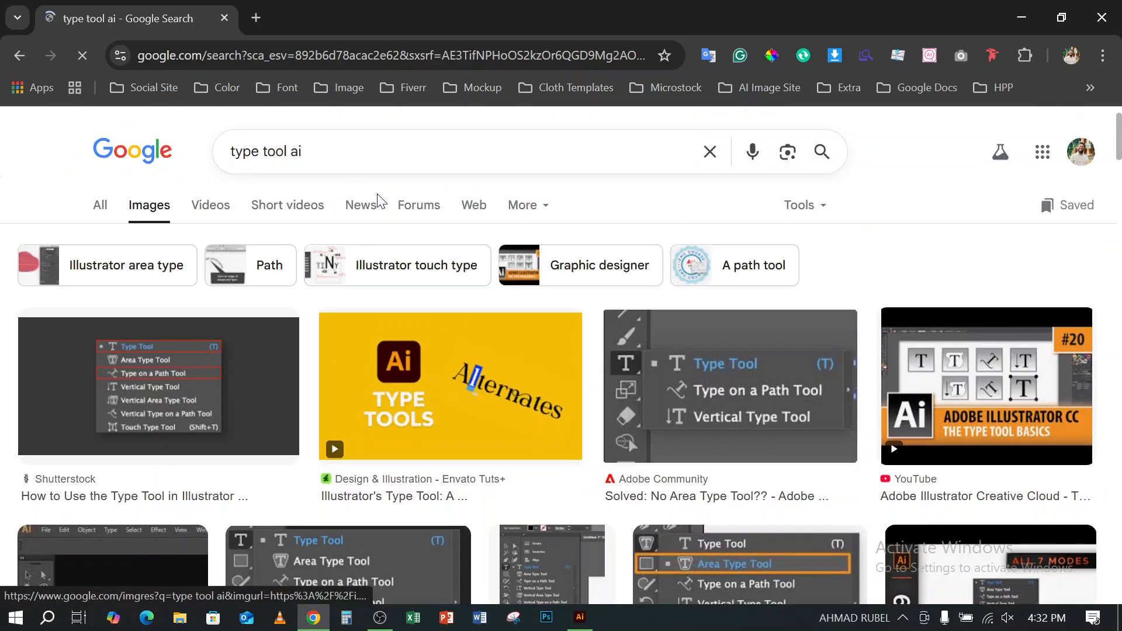
{"action": "scroll", "coordinate": [384, 216], "scroll_direction": "down", "scroll_amount": 8}
{"action": "scroll", "coordinate": [469, 287], "scroll_direction": "down", "scroll_amount": 3}
{"action": "scroll", "coordinate": [409, 222], "scroll_direction": "up", "scroll_amount": 12}
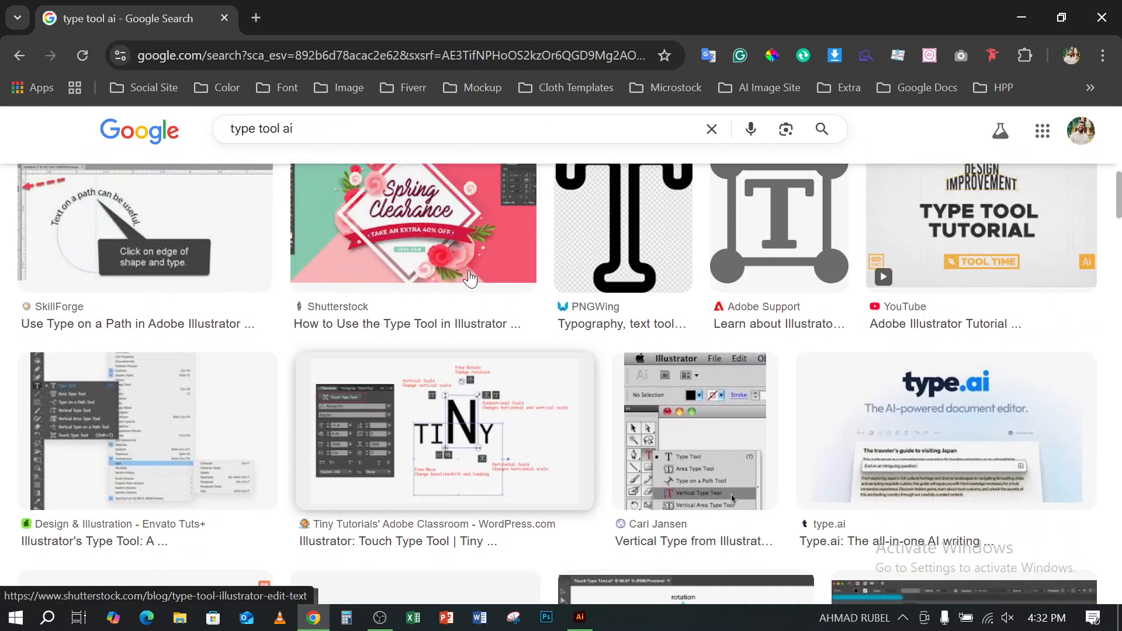
{"action": "scroll", "coordinate": [334, 166], "scroll_direction": "up", "scroll_amount": 2}
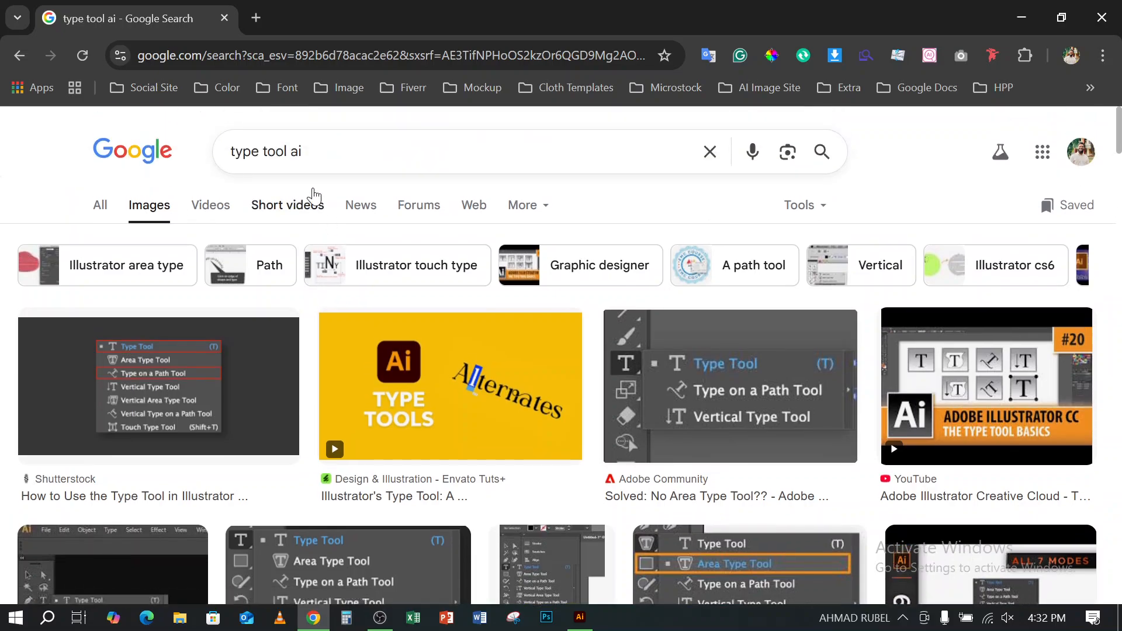
- Change the image search to "type tool in illustrator" and browse the results for type tool examples
{"action": "left_click", "coordinate": [318, 146]}
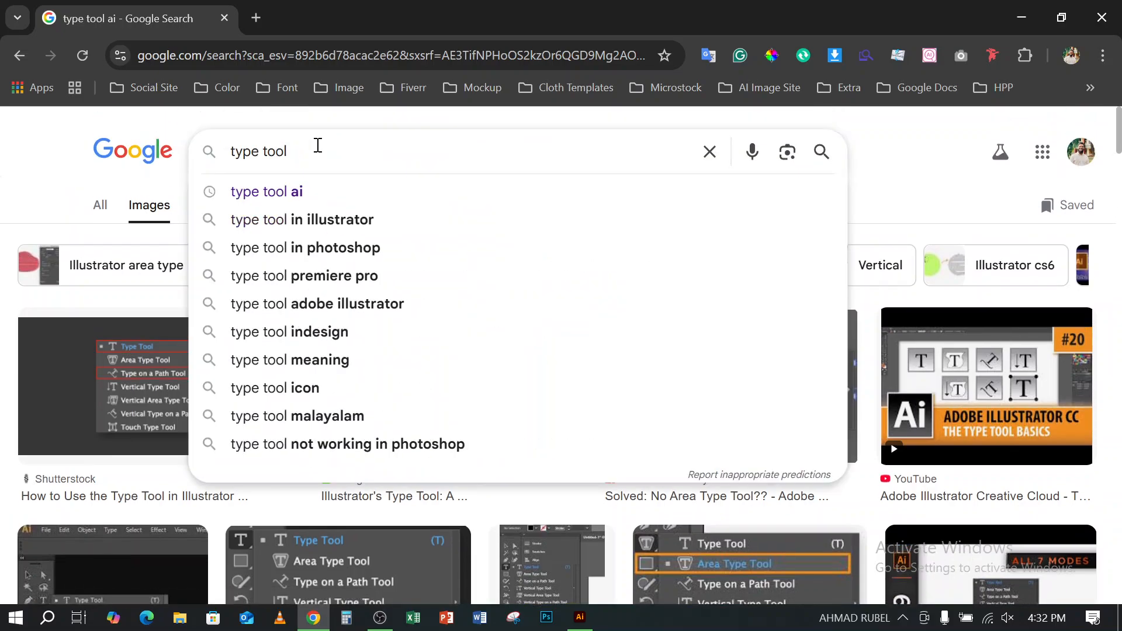
{"action": "left_click", "coordinate": [350, 224]}
{"action": "scroll", "coordinate": [582, 375], "scroll_direction": "down", "scroll_amount": 15}
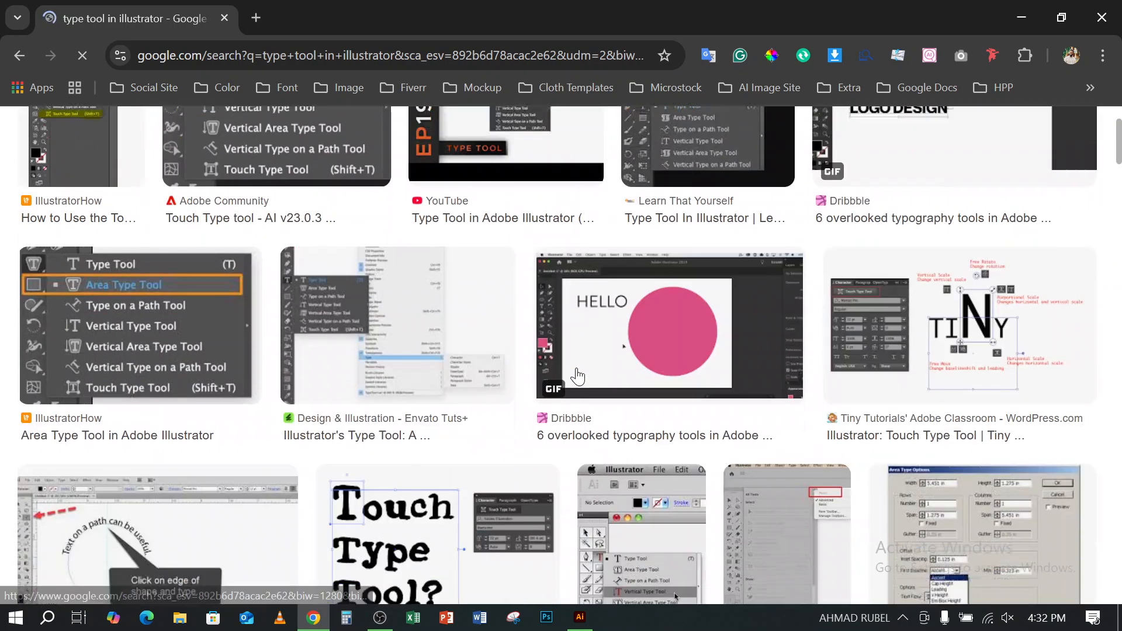
{"action": "scroll", "coordinate": [581, 372], "scroll_direction": "down", "scroll_amount": 5}
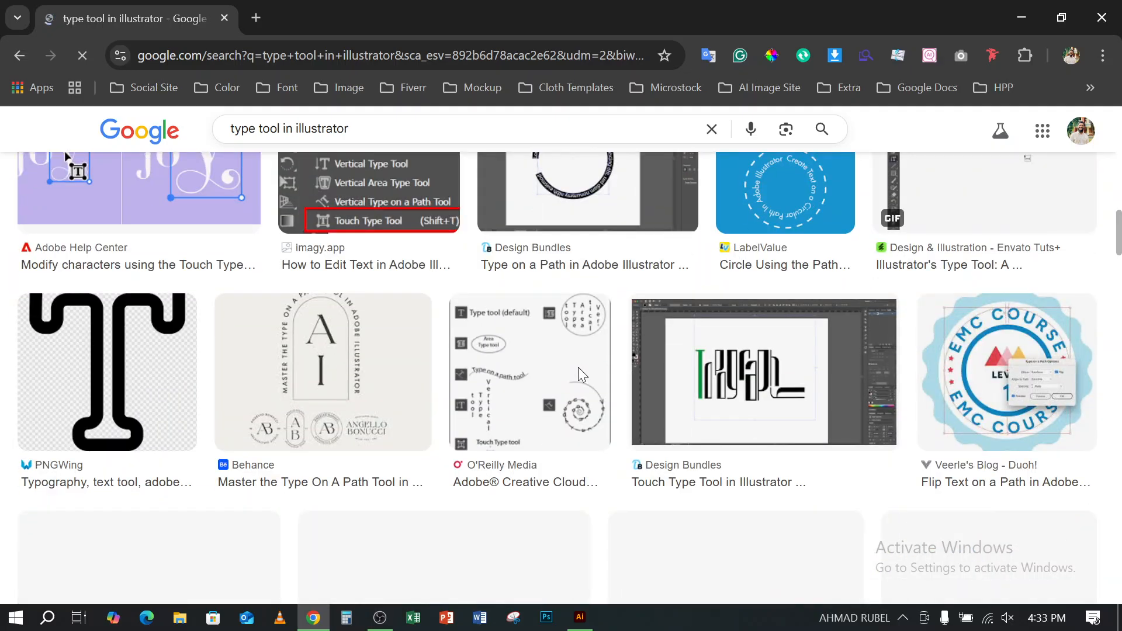
{"action": "scroll", "coordinate": [579, 376], "scroll_direction": "down", "scroll_amount": 5}
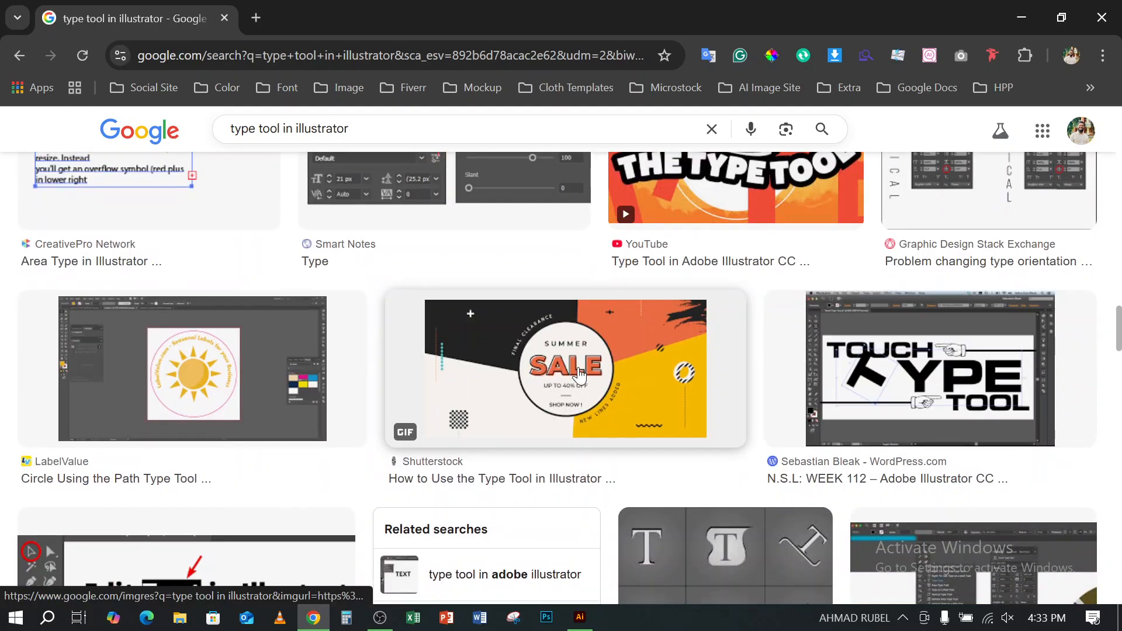
{"action": "scroll", "coordinate": [579, 374], "scroll_direction": "down", "scroll_amount": 6}
{"action": "scroll", "coordinate": [579, 374], "scroll_direction": "down", "scroll_amount": 6}
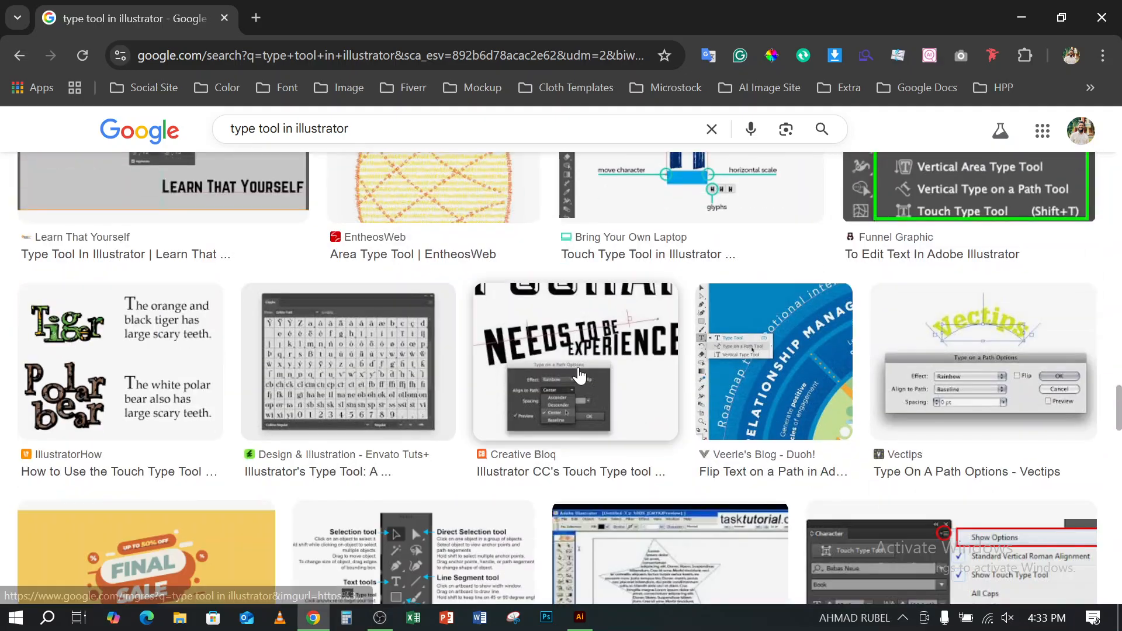
{"action": "scroll", "coordinate": [579, 375], "scroll_direction": "down", "scroll_amount": 8}
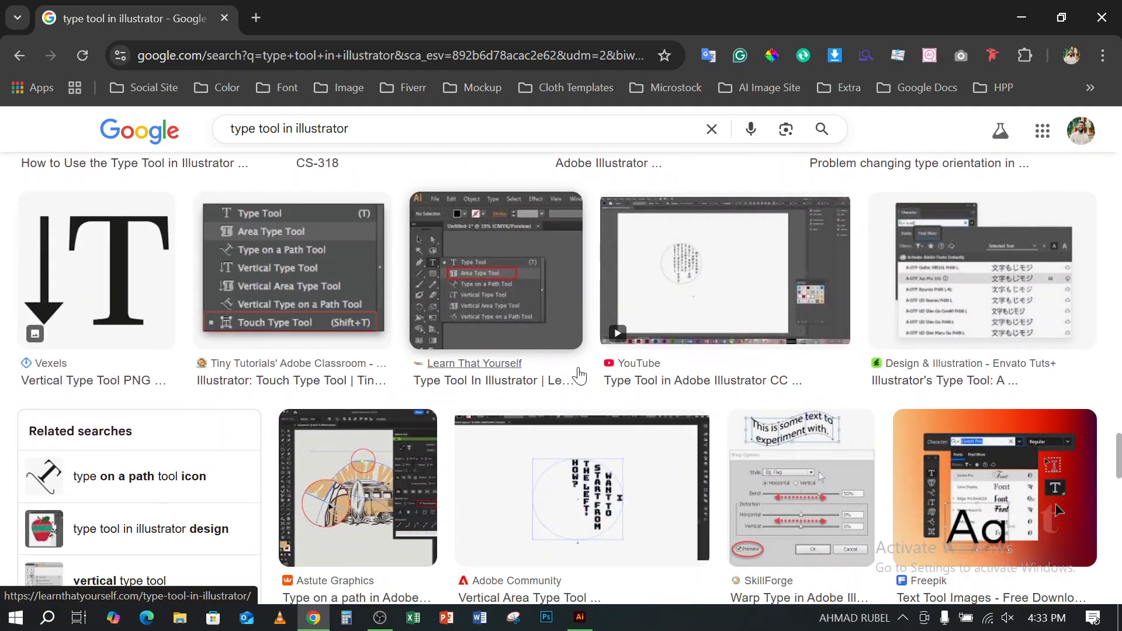
{"action": "scroll", "coordinate": [580, 376], "scroll_direction": "down", "scroll_amount": 5}
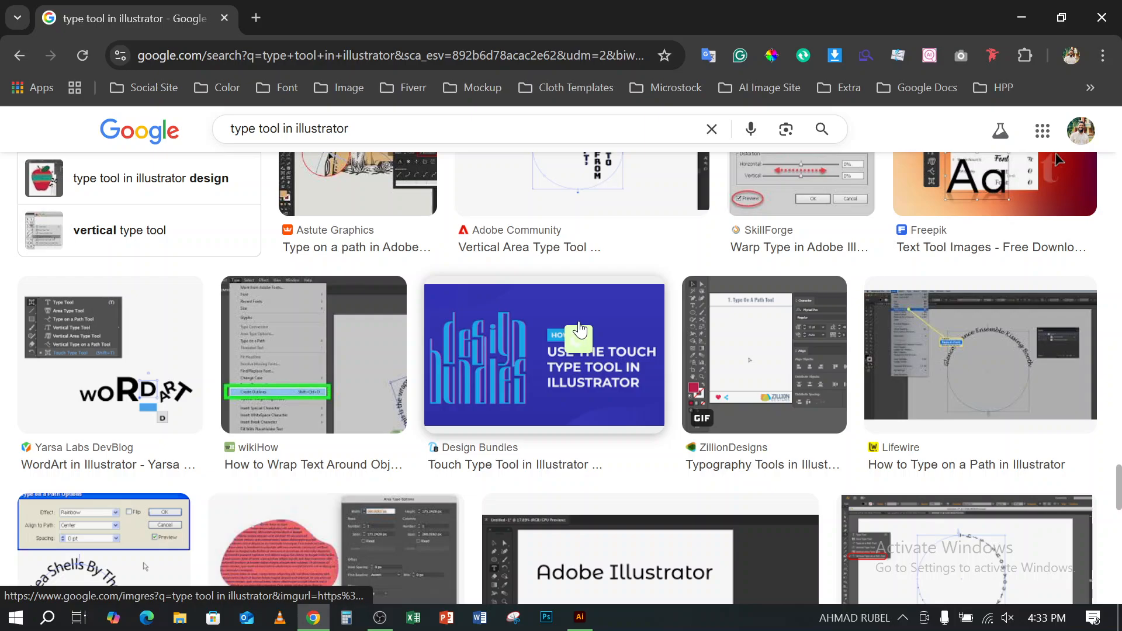
{"action": "mouse_move", "coordinate": [579, 323]}
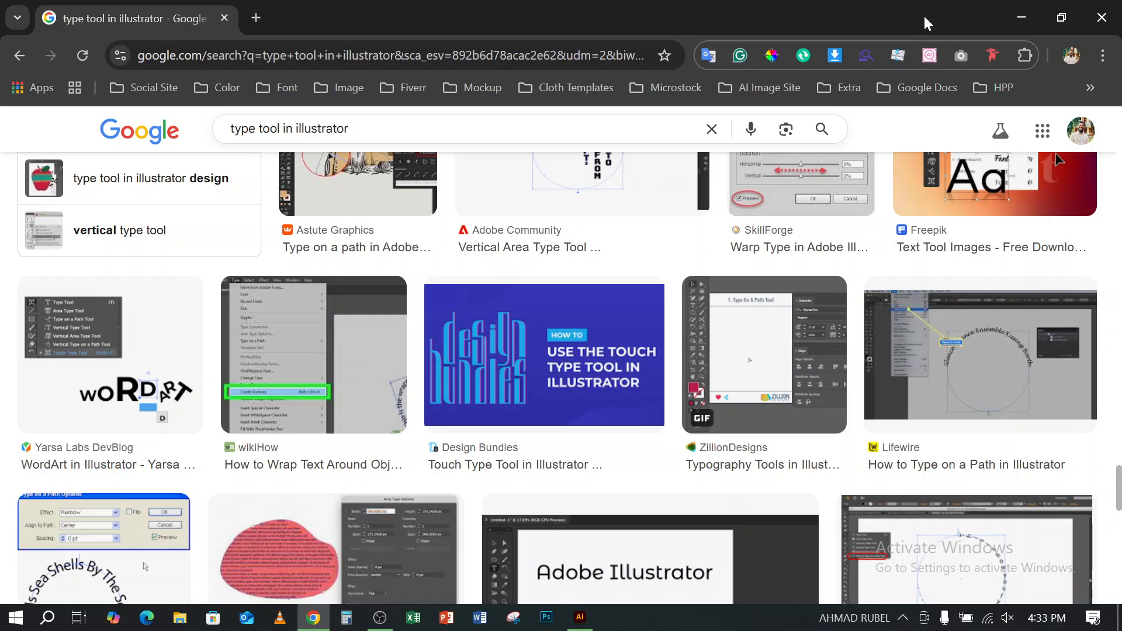
- Look further through the "type tool in illustrator" image results for type-on-path, area, vertical and touch type examples
{"action": "scroll", "coordinate": [707, 304], "scroll_direction": "down", "scroll_amount": 3}
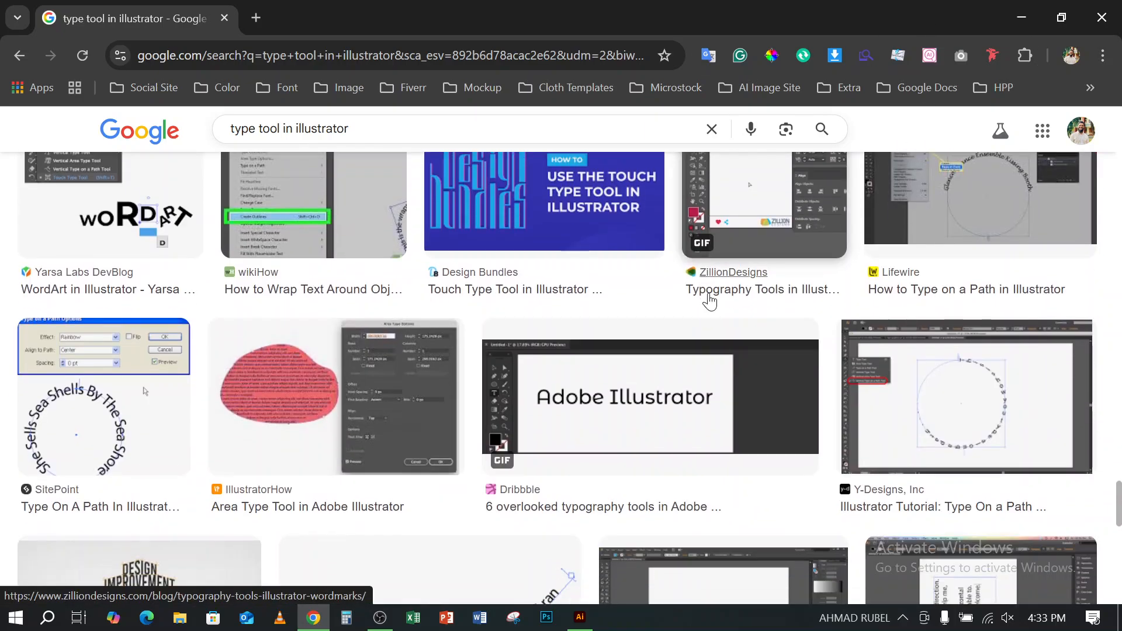
{"action": "scroll", "coordinate": [709, 301], "scroll_direction": "down", "scroll_amount": 12}
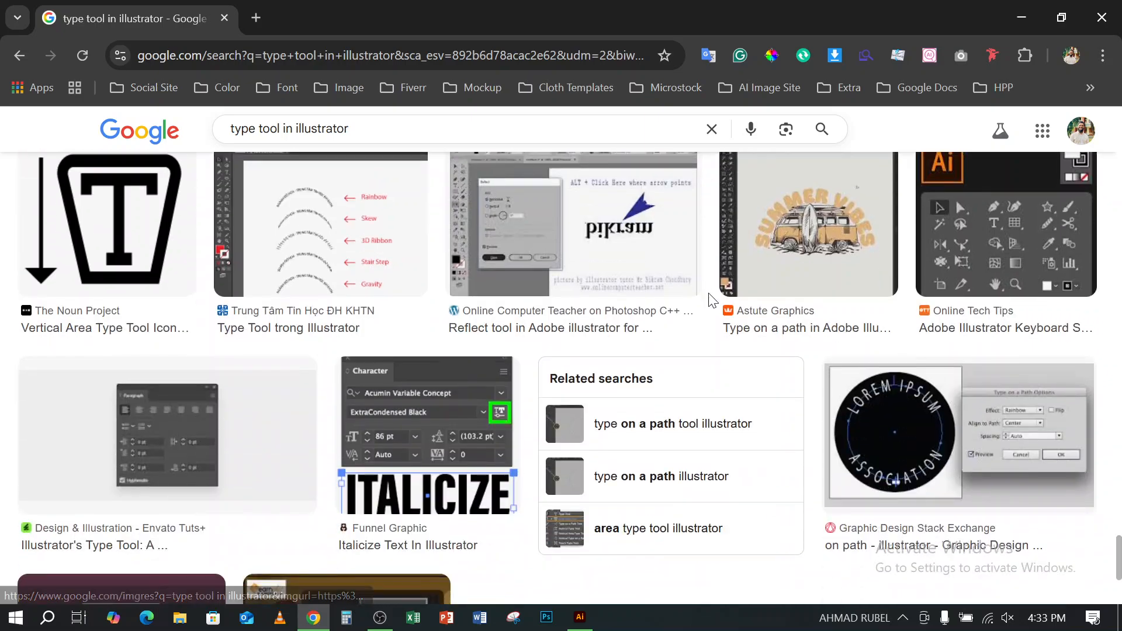
{"action": "scroll", "coordinate": [712, 302], "scroll_direction": "down", "scroll_amount": 5}
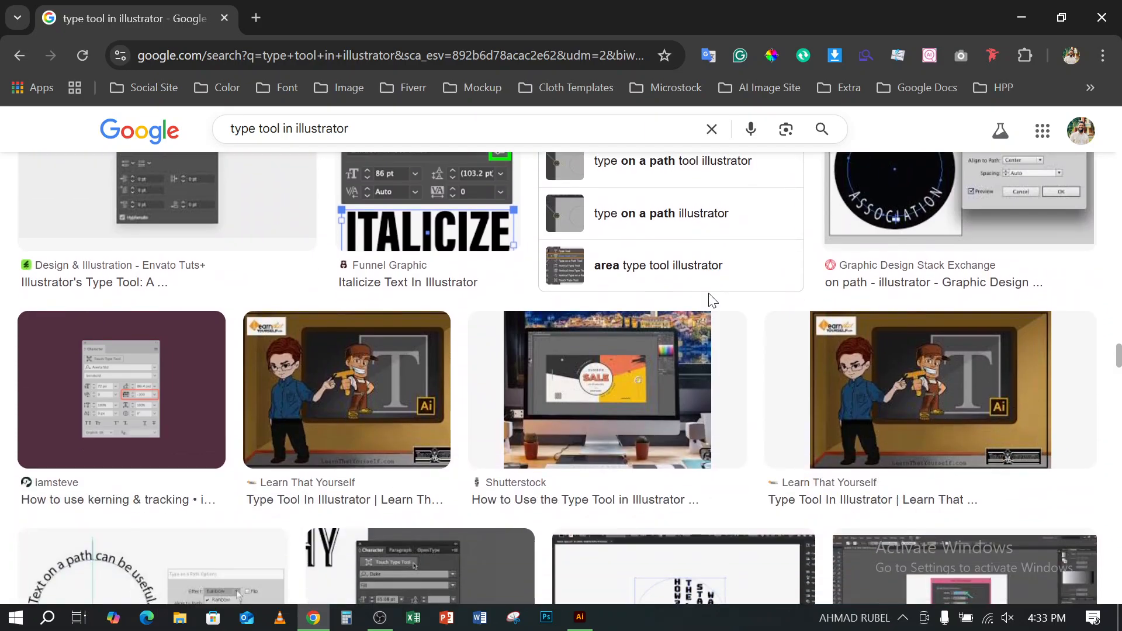
{"action": "scroll", "coordinate": [712, 301], "scroll_direction": "down", "scroll_amount": 5}
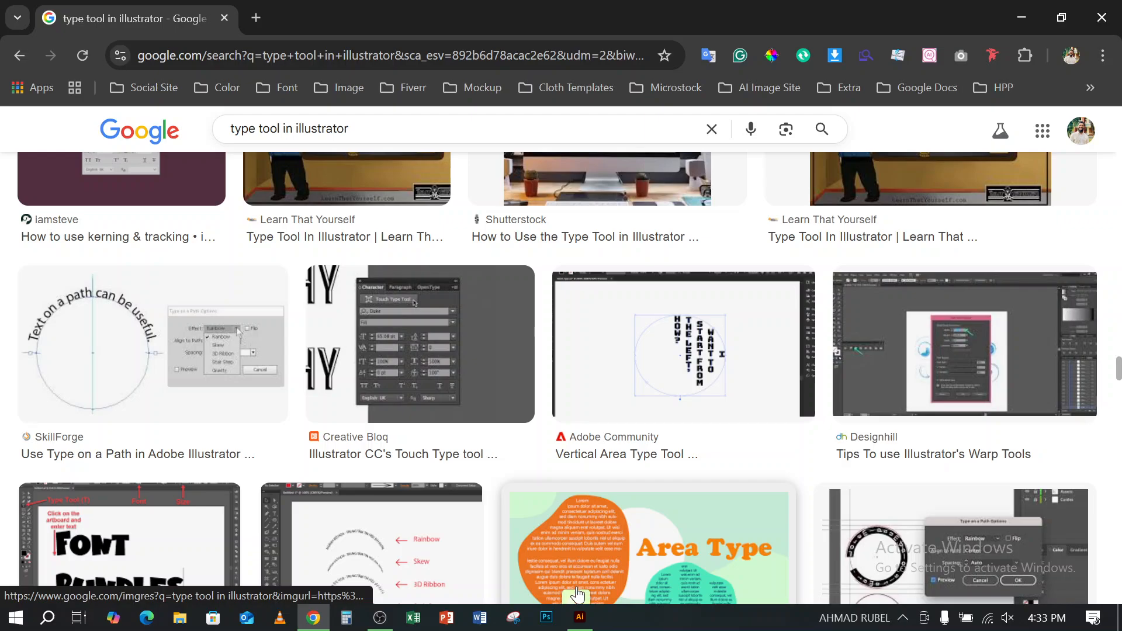
{"action": "scroll", "coordinate": [556, 431], "scroll_direction": "down", "scroll_amount": 10}
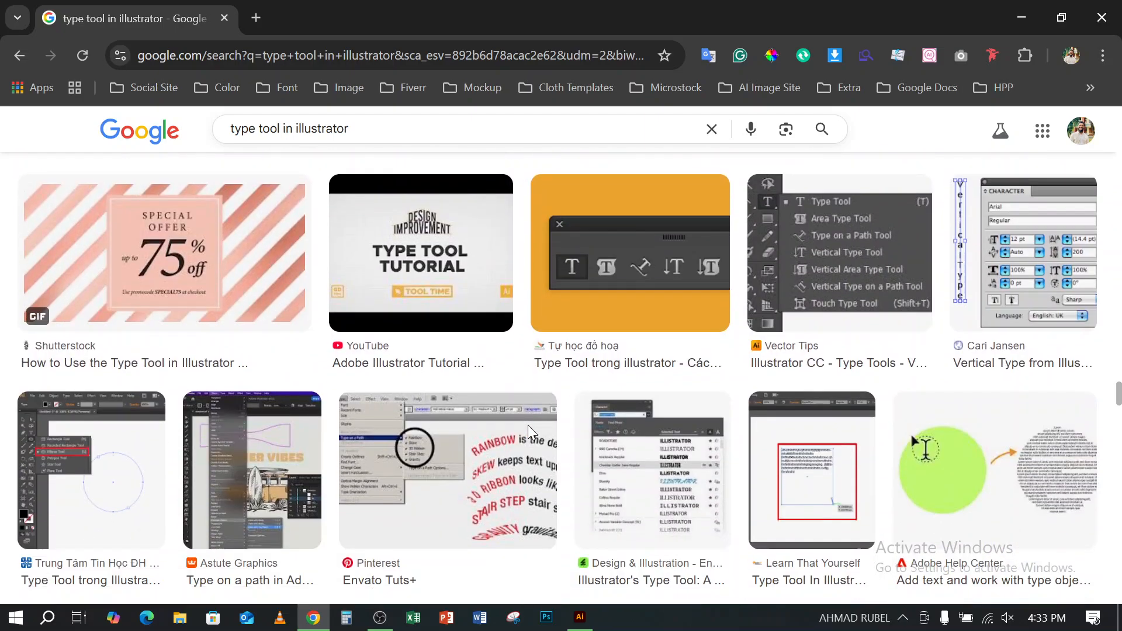
{"action": "scroll", "coordinate": [528, 429], "scroll_direction": "down", "scroll_amount": 5}
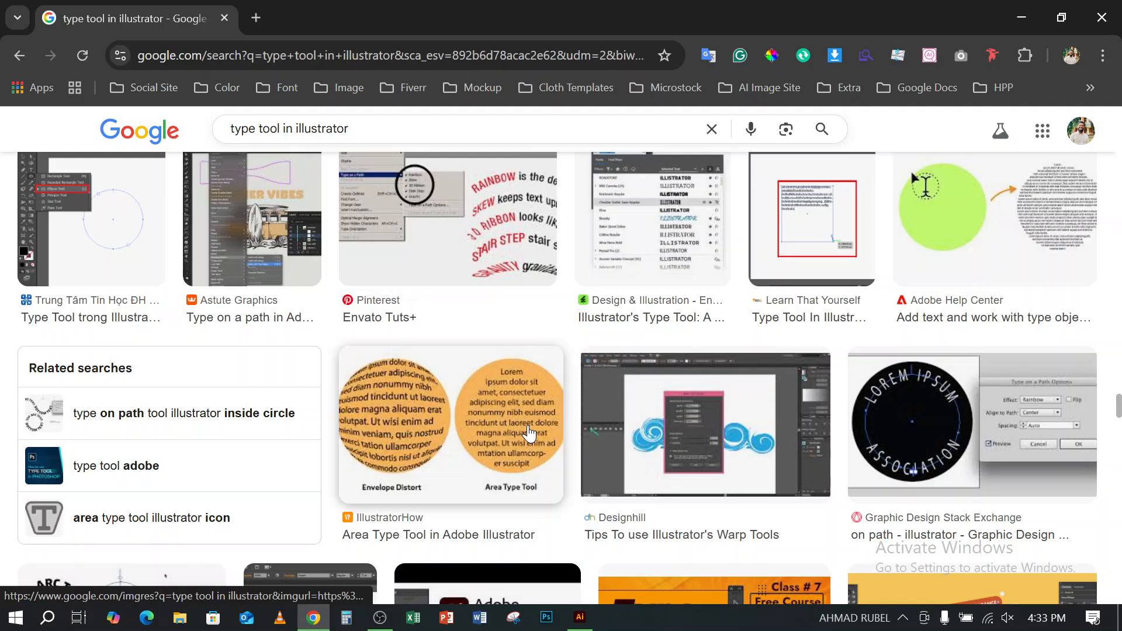
{"action": "scroll", "coordinate": [528, 430], "scroll_direction": "down", "scroll_amount": 5}
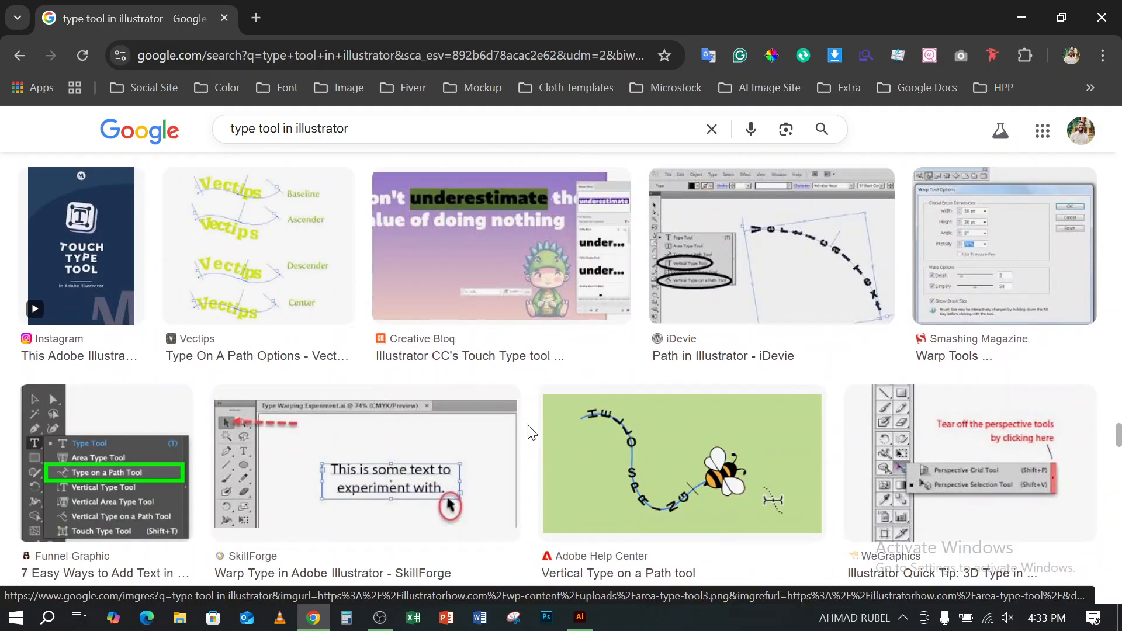
{"action": "scroll", "coordinate": [529, 429], "scroll_direction": "down", "scroll_amount": 9}
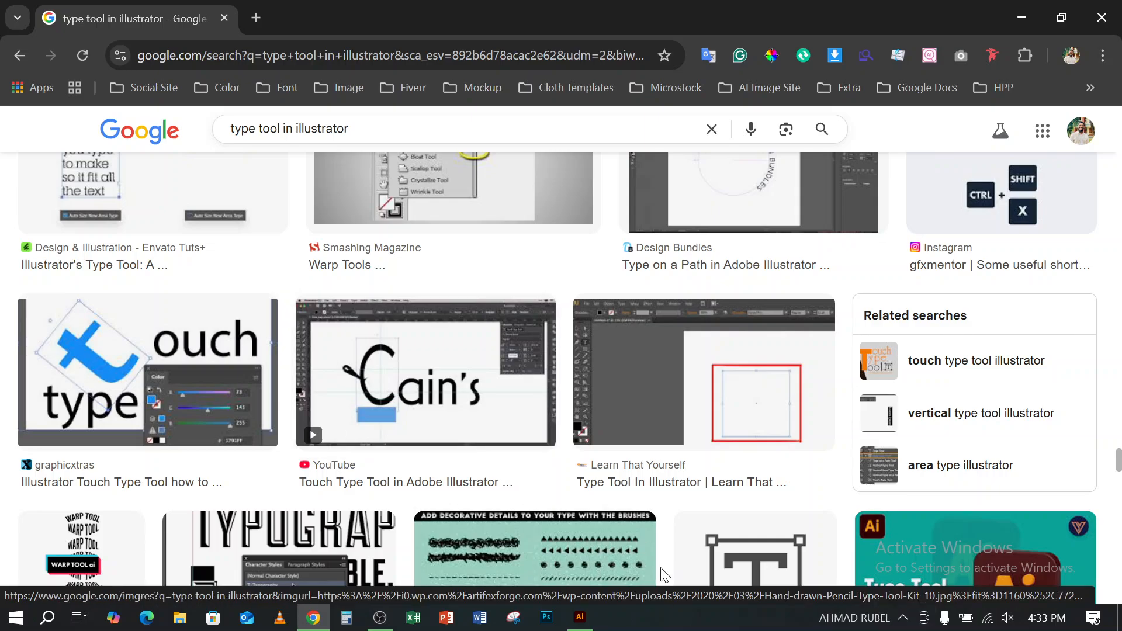
{"action": "scroll", "coordinate": [663, 576], "scroll_direction": "down", "scroll_amount": 6}
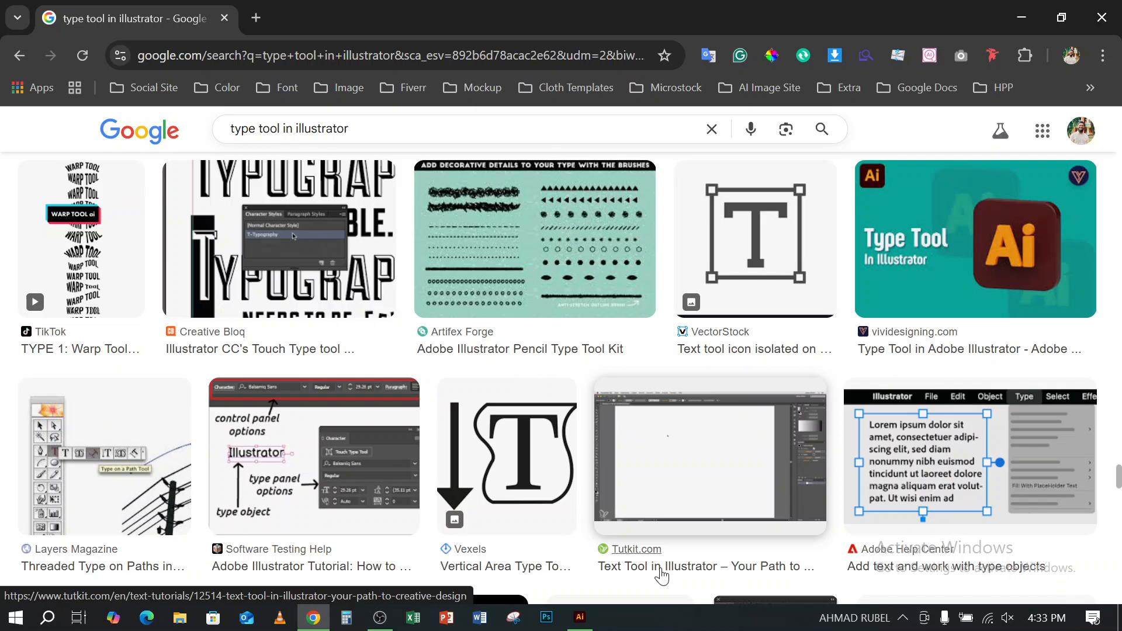
{"action": "scroll", "coordinate": [662, 576], "scroll_direction": "down", "scroll_amount": 7}
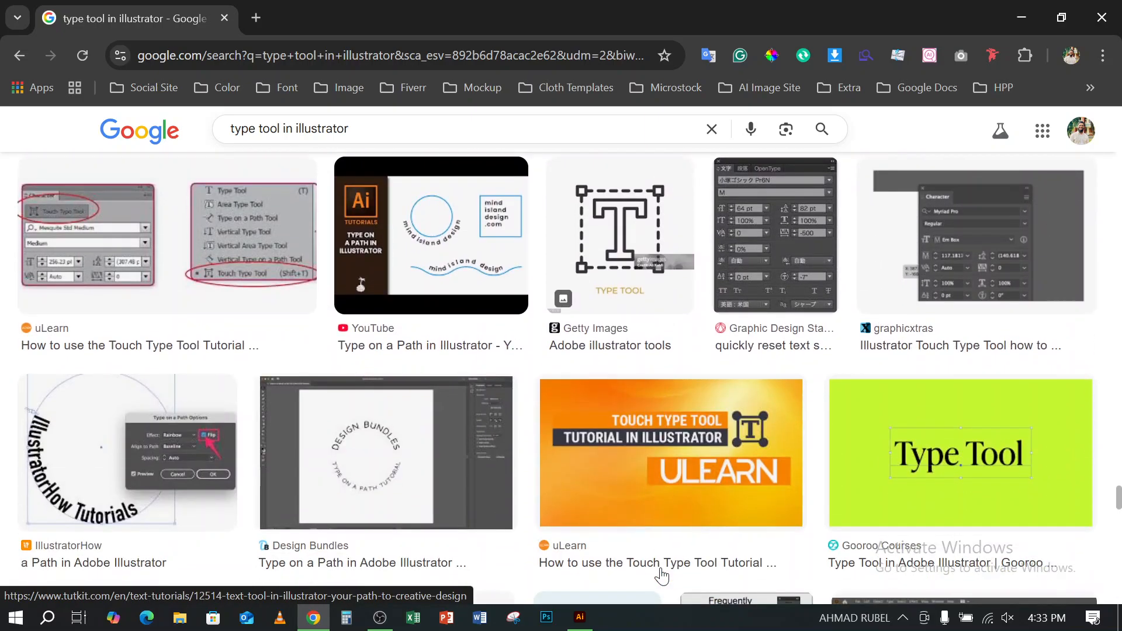
{"action": "scroll", "coordinate": [662, 576], "scroll_direction": "down", "scroll_amount": 3}
{"action": "scroll", "coordinate": [663, 576], "scroll_direction": "down", "scroll_amount": 1}
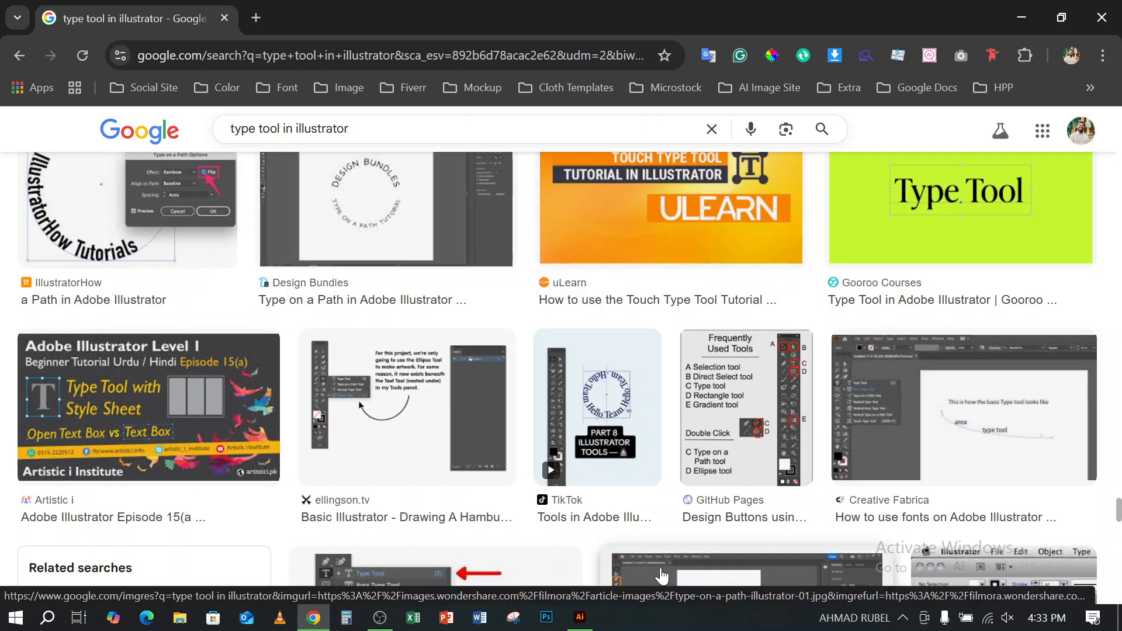
{"action": "scroll", "coordinate": [663, 576], "scroll_direction": "down", "scroll_amount": 1}
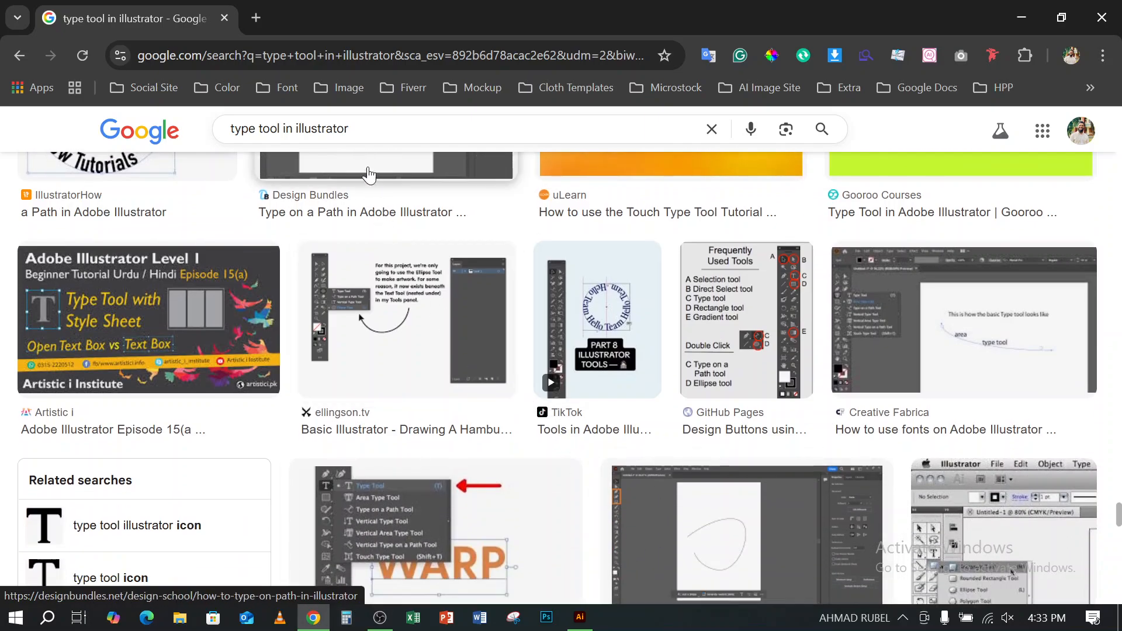
- Change the image search to "t-shirt design" and look through the resulting designs for uses of text
{"action": "left_click_drag", "start_coordinate": [358, 121], "coordinate": [206, 135]}
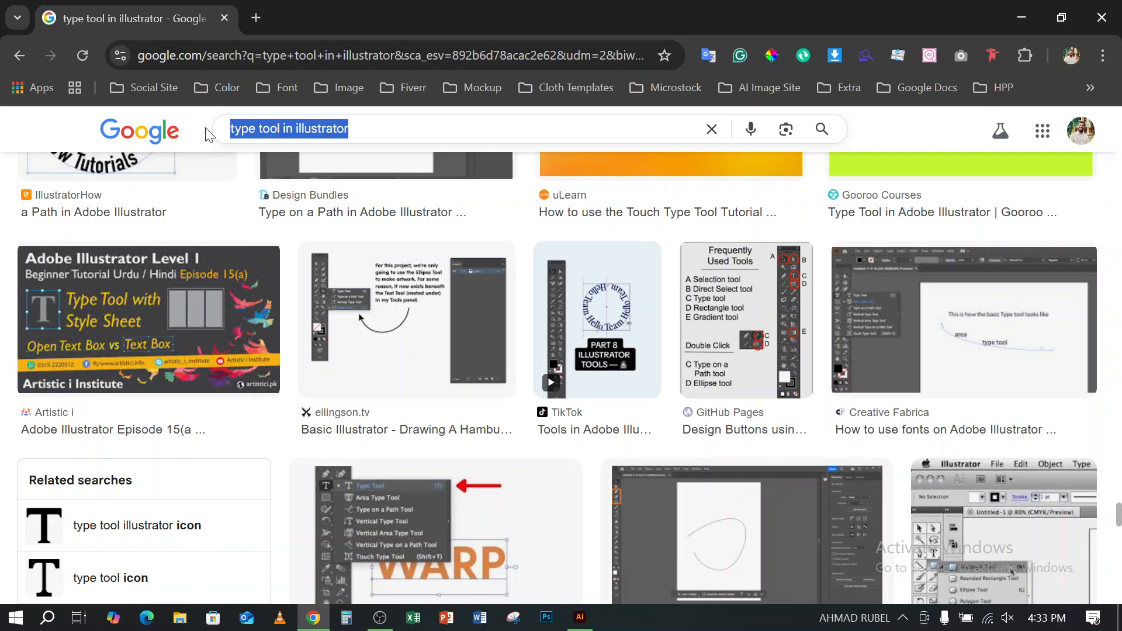
{"action": "type", "text": "t-sh"}
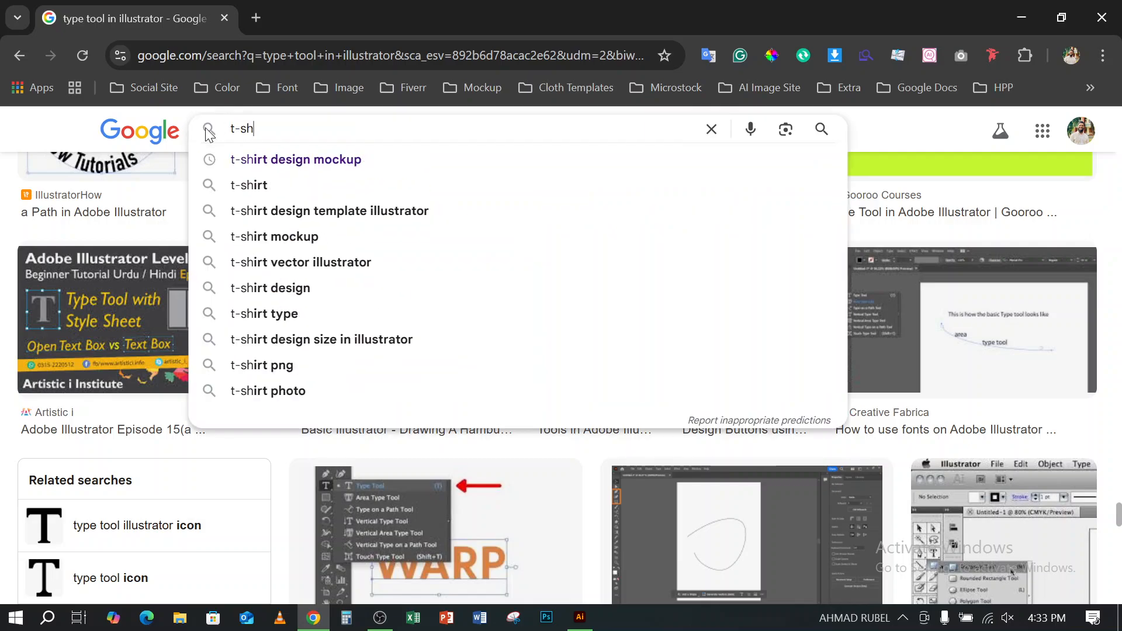
{"action": "type", "text": "irt"}
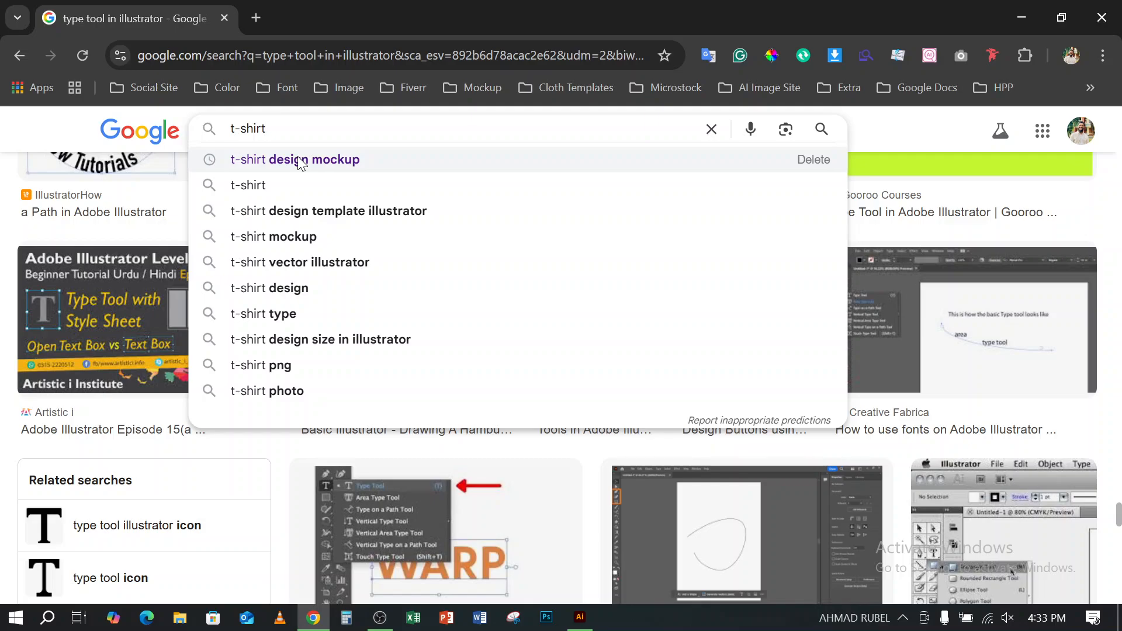
{"action": "type", "text": " design"}
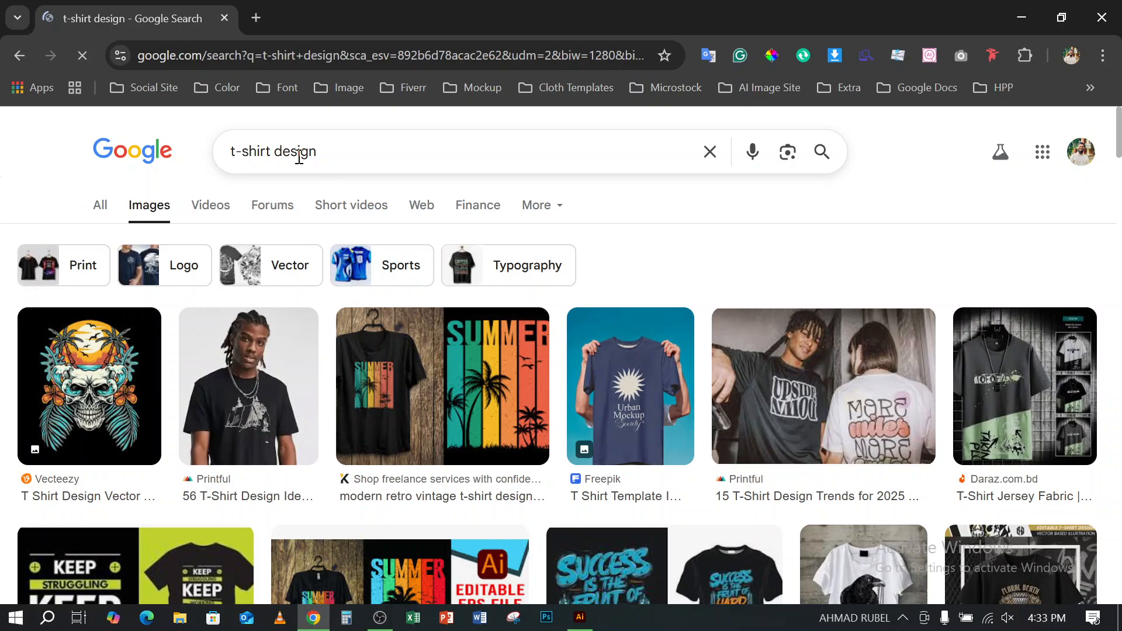
{"action": "left_click", "coordinate": [342, 152]}
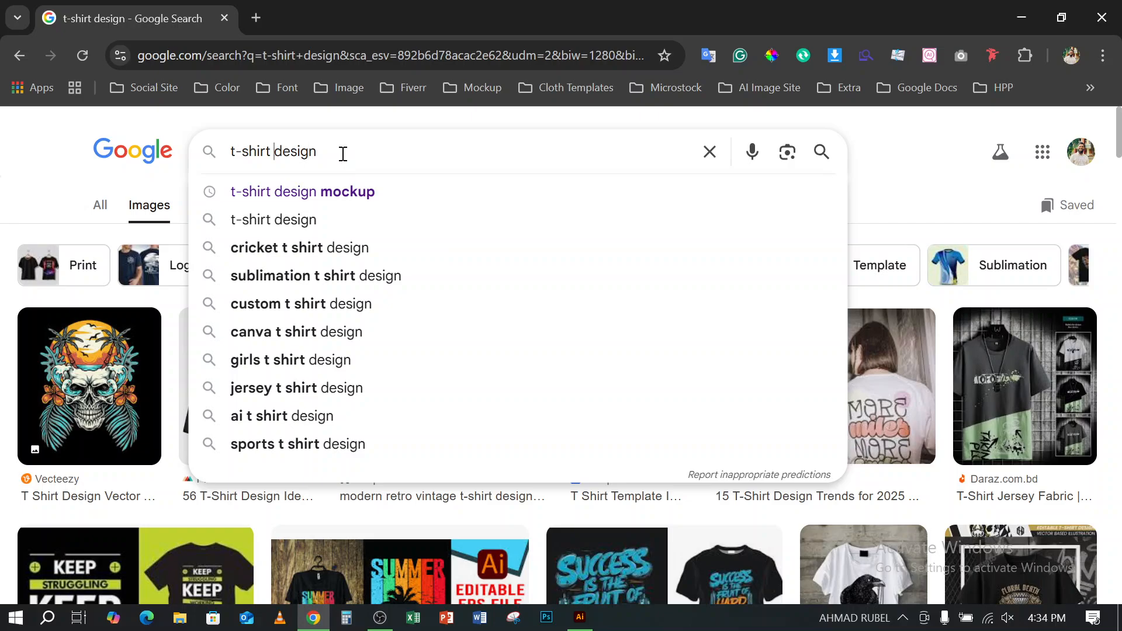
{"action": "left_click", "coordinate": [51, 154]}
{"action": "scroll", "coordinate": [648, 359], "scroll_direction": "down", "scroll_amount": 3}
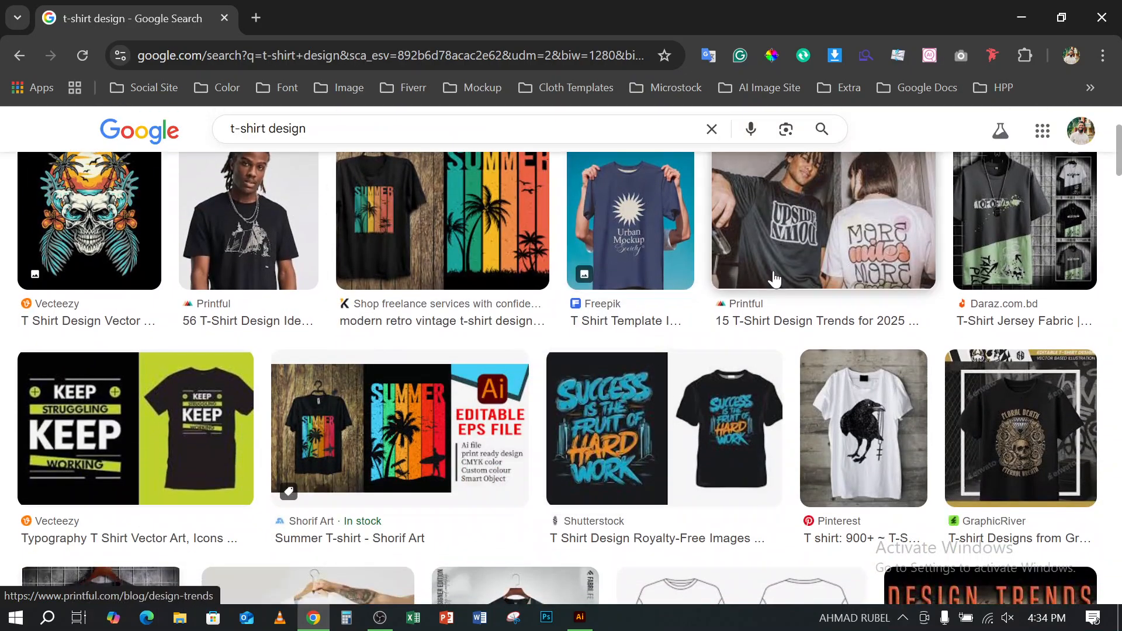
- Switch back to Illustrator, deselect the "Graphic Design" text, and dock the Transform, Align and Pathfinder group among the collapsed panels
{"action": "left_click", "coordinate": [1035, 16]}
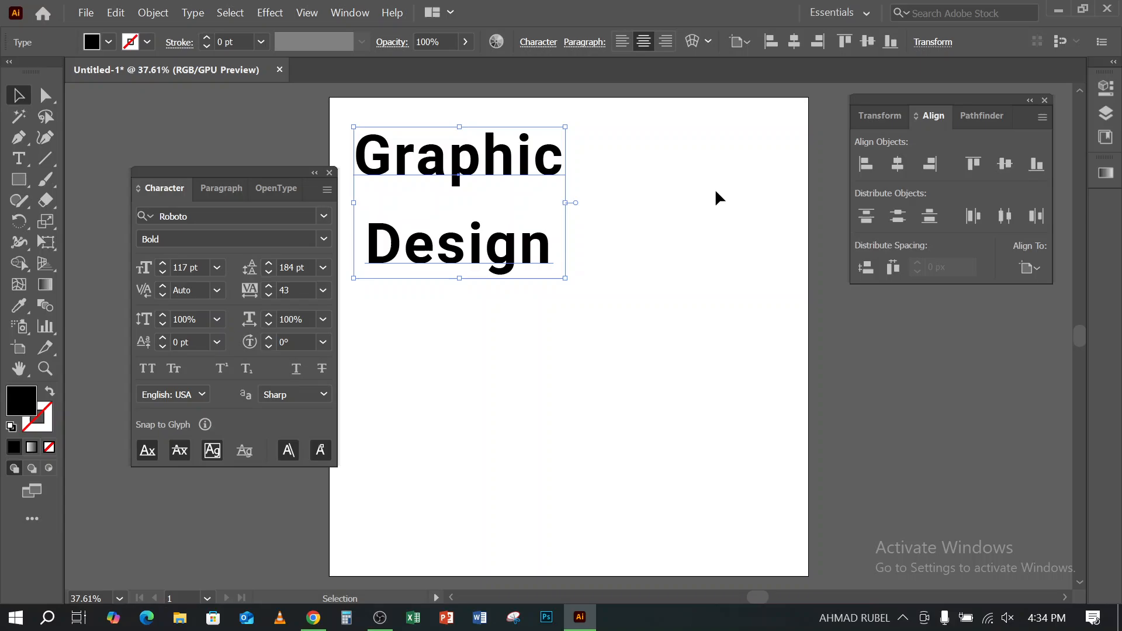
{"action": "left_click", "coordinate": [655, 340]}
{"action": "left_click_drag", "start_coordinate": [293, 171], "coordinate": [253, 173]}
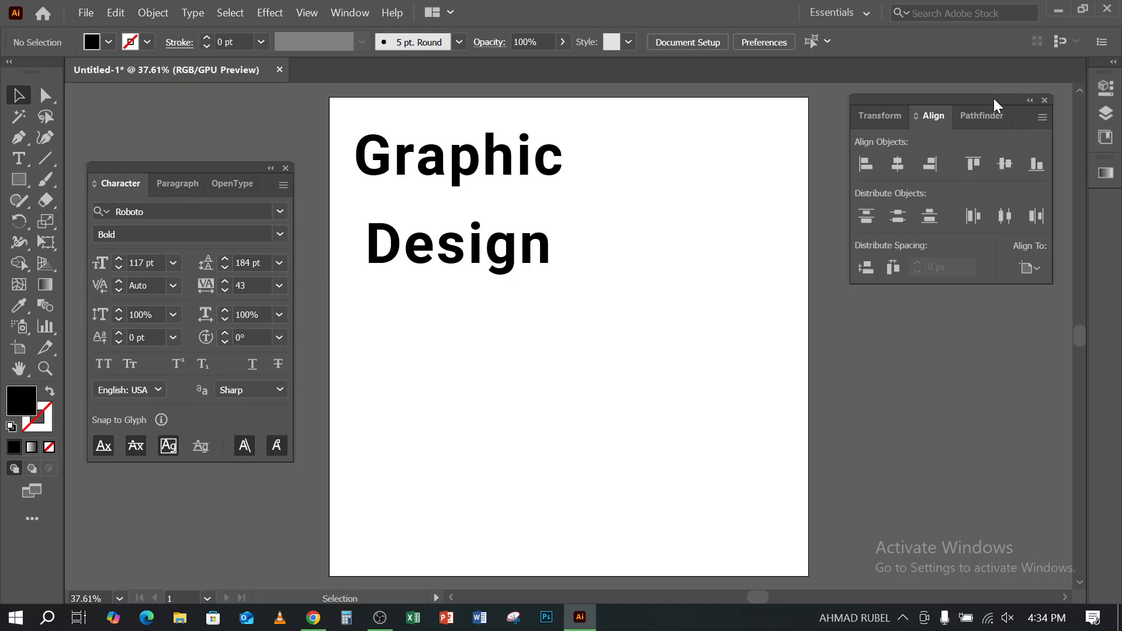
{"action": "left_click_drag", "start_coordinate": [994, 98], "coordinate": [1093, 205]}
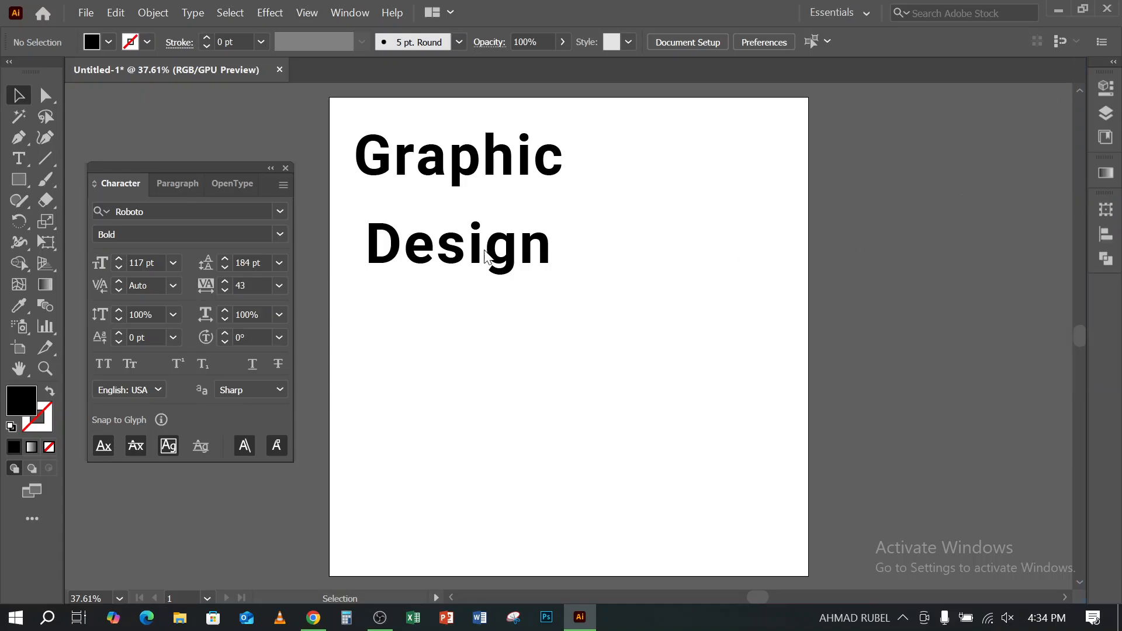
{"action": "left_click", "coordinate": [380, 618]}
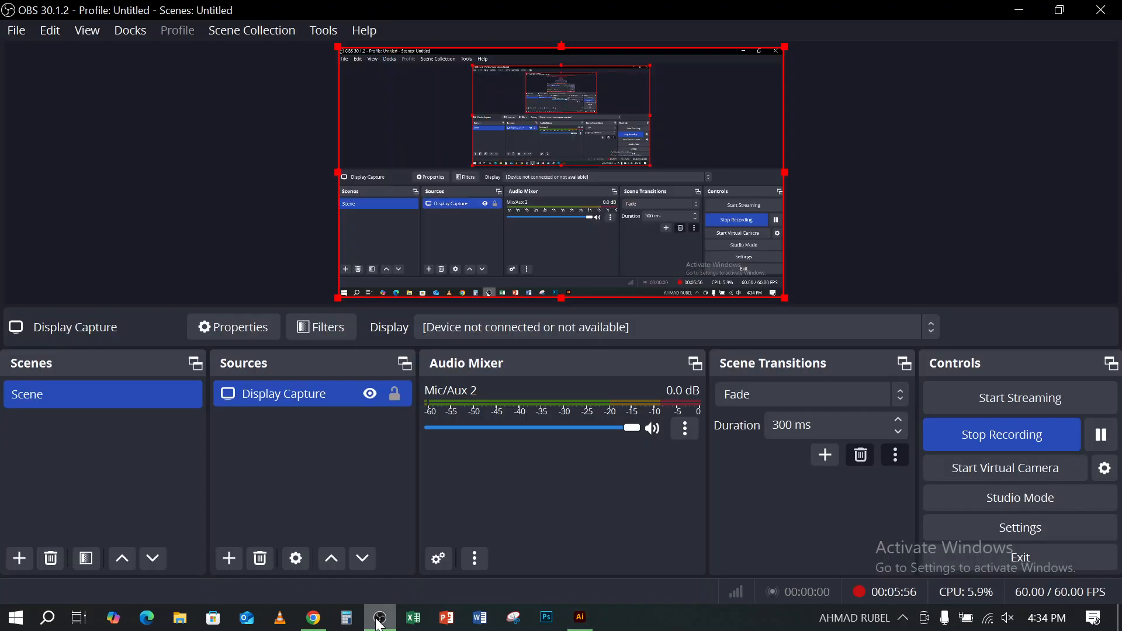
{"action": "left_click", "coordinate": [380, 622]}
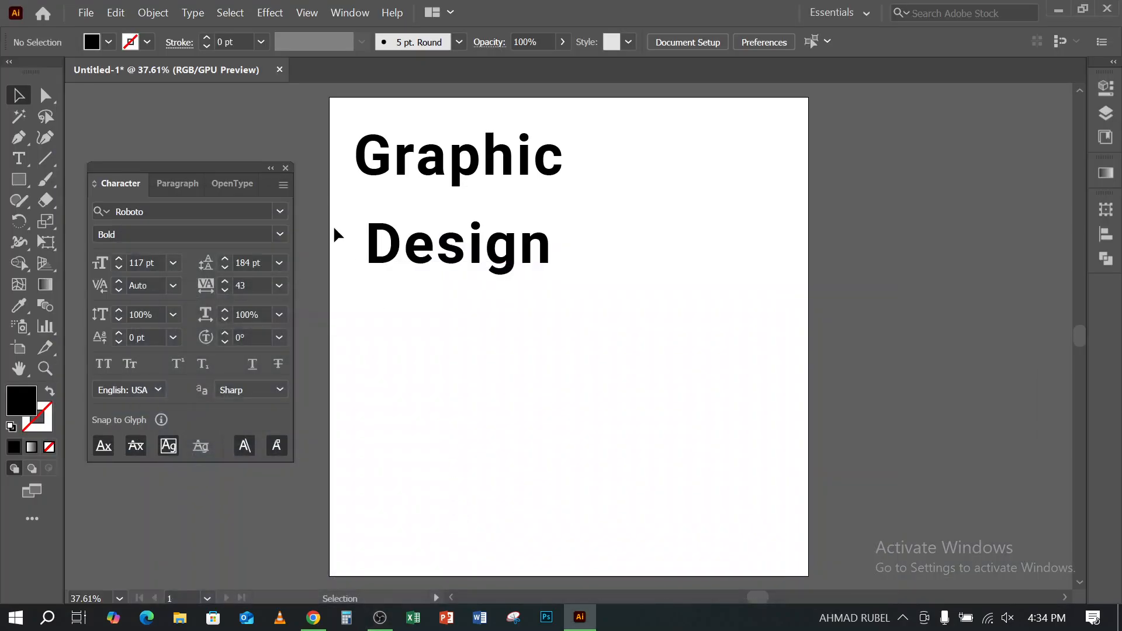
- Place the Character panel in the empty area to the right of the artboard, and select the "Graphic Design" text
{"action": "left_click_drag", "start_coordinate": [192, 175], "coordinate": [956, 143]}
{"action": "left_click", "coordinate": [529, 175]}
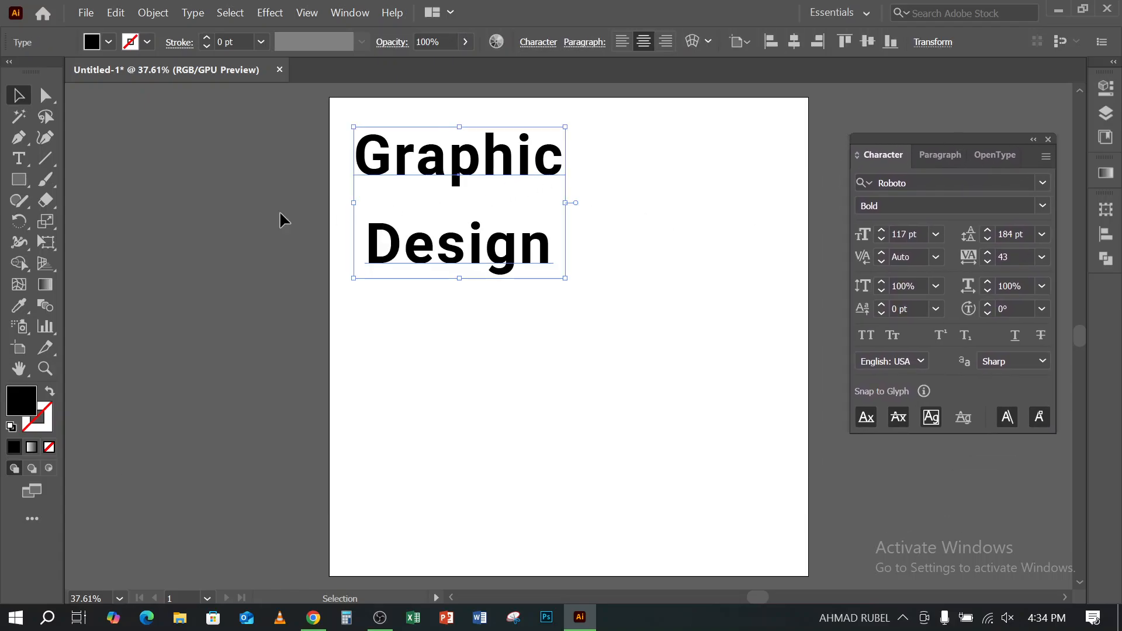
- Show the available type tools, from Type Tool to Touch Type Tool, and return to the Selection tool
{"action": "left_click", "coordinate": [20, 156]}
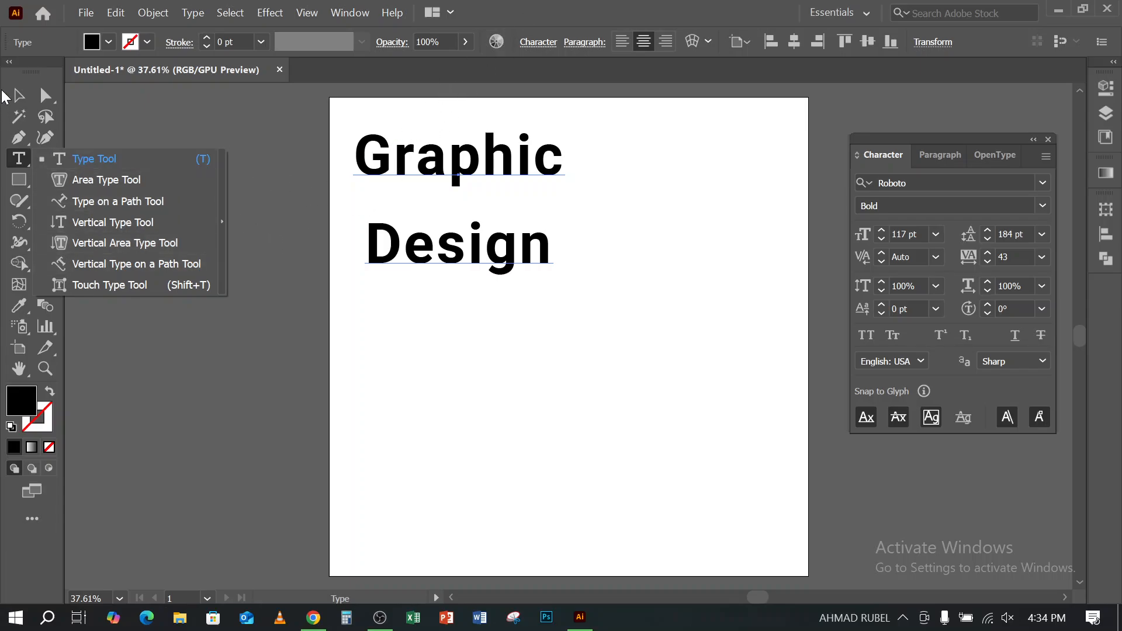
{"action": "left_click", "coordinate": [28, 97]}
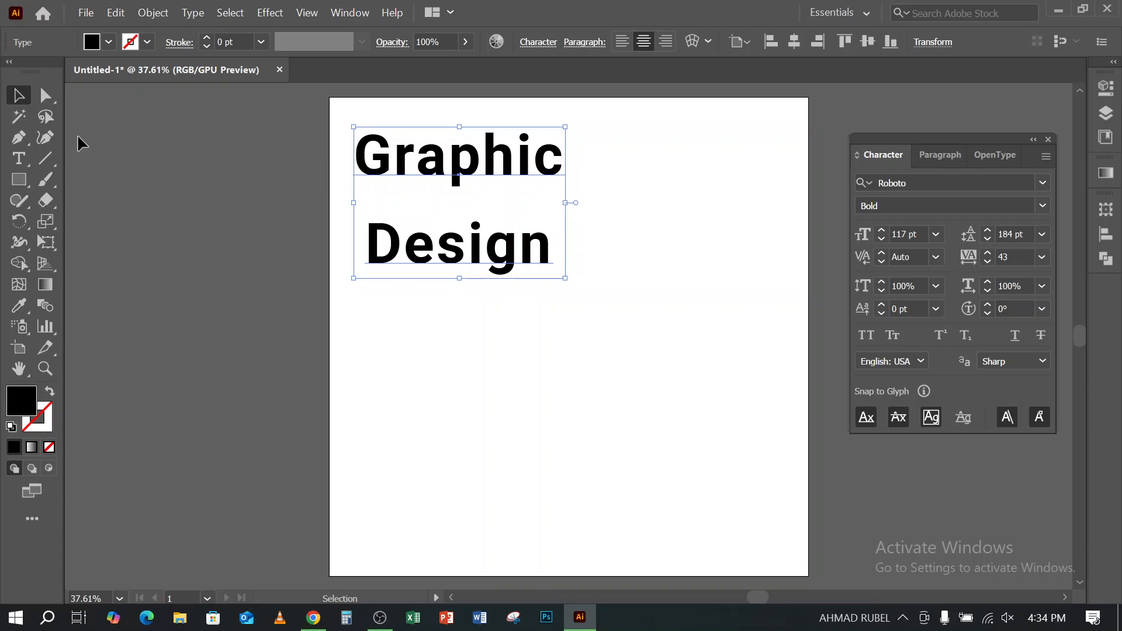
{"action": "left_click", "coordinate": [25, 159]}
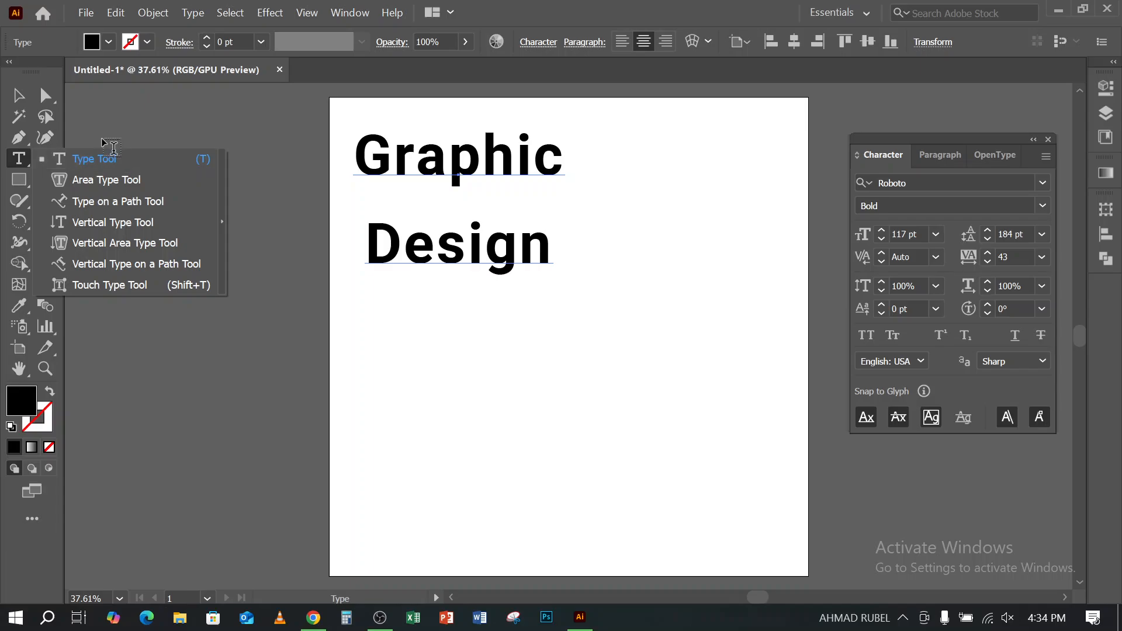
{"action": "left_click", "coordinate": [20, 96]}
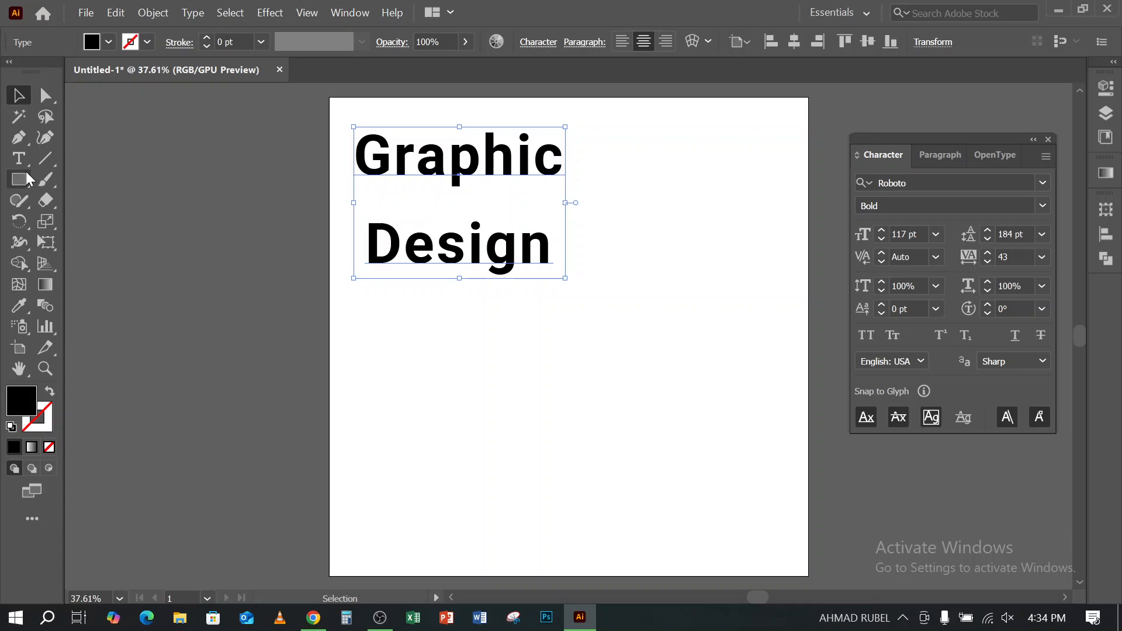
- Create a wide placeholder text box below "Graphic Design" with the Type Tool, and move it slightly down
{"action": "left_click_drag", "start_coordinate": [18, 157], "coordinate": [97, 168]}
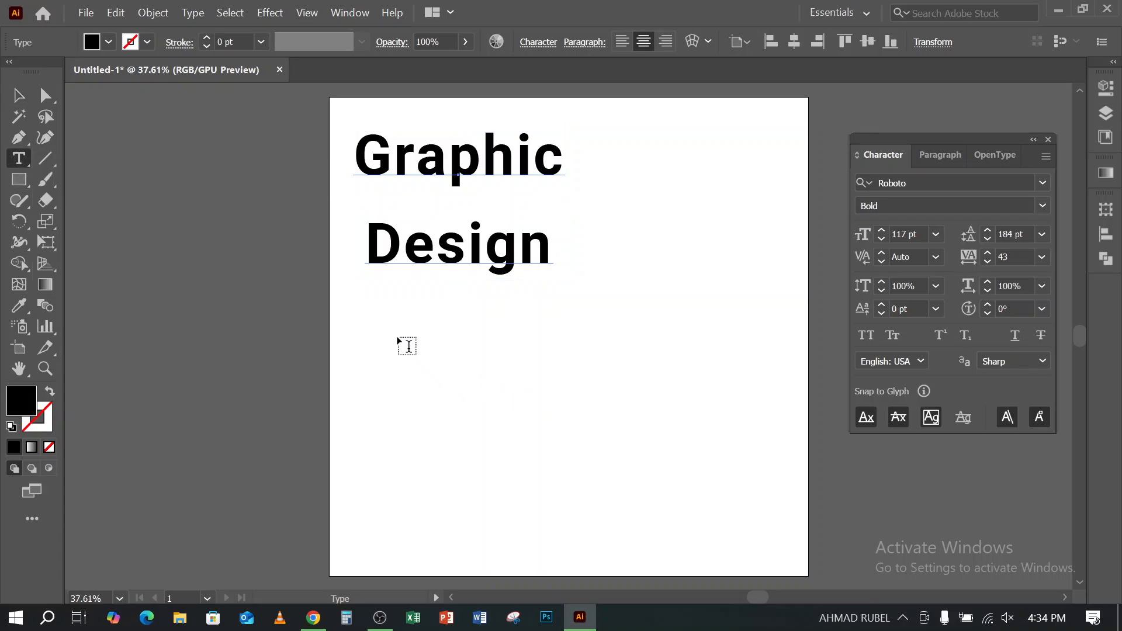
{"action": "left_click_drag", "start_coordinate": [392, 330], "coordinate": [771, 517]}
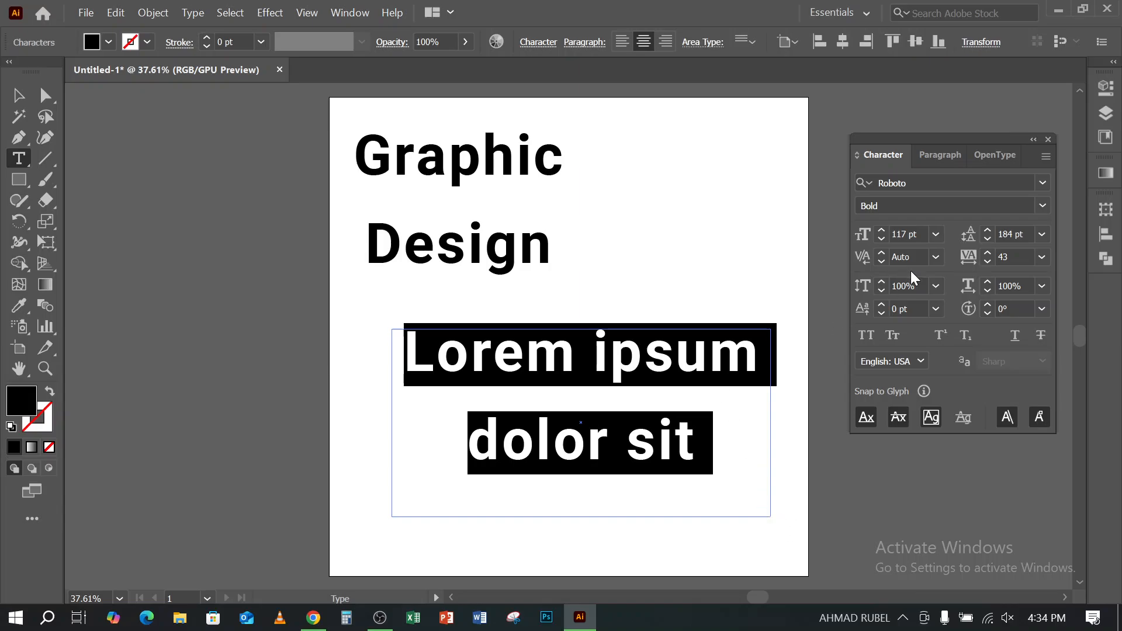
{"action": "left_click", "coordinate": [18, 96]}
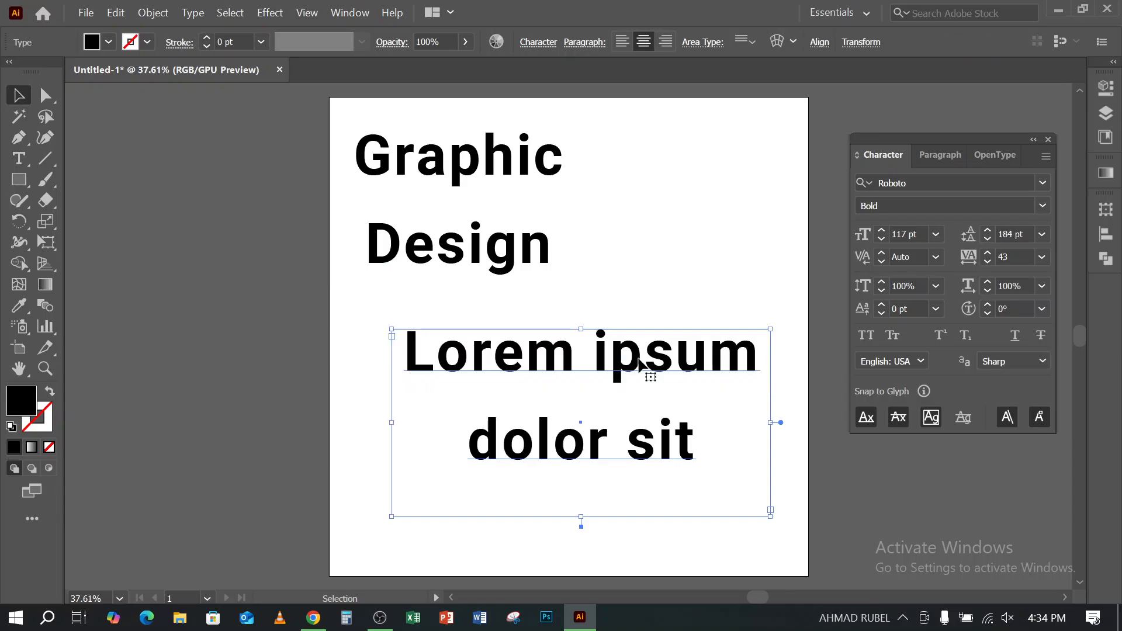
{"action": "mouse_move", "coordinate": [548, 353]}
{"action": "left_mouse_down"}
{"action": "mouse_move", "coordinate": [536, 307]}
{"action": "mouse_move", "coordinate": [561, 364]}
{"action": "mouse_move", "coordinate": [538, 380]}
{"action": "mouse_move", "coordinate": [552, 366]}
{"action": "left_mouse_up"}
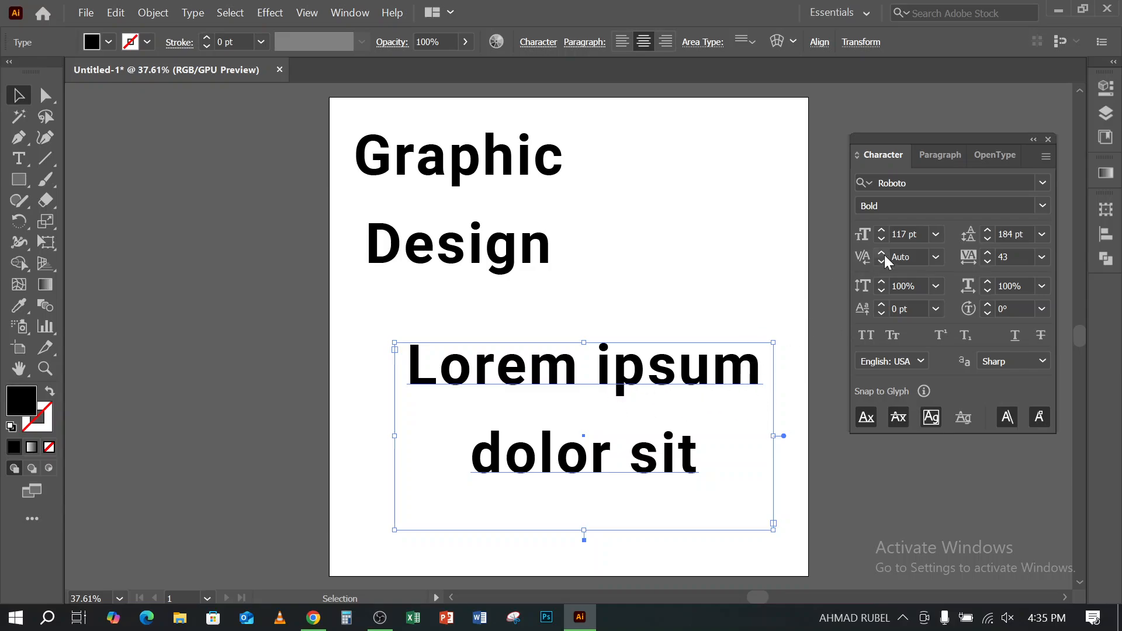
- Reduce the placeholder text's font size to 41 pt, and delete the text box
{"action": "left_click_drag", "start_coordinate": [882, 239], "coordinate": [882, 238]}
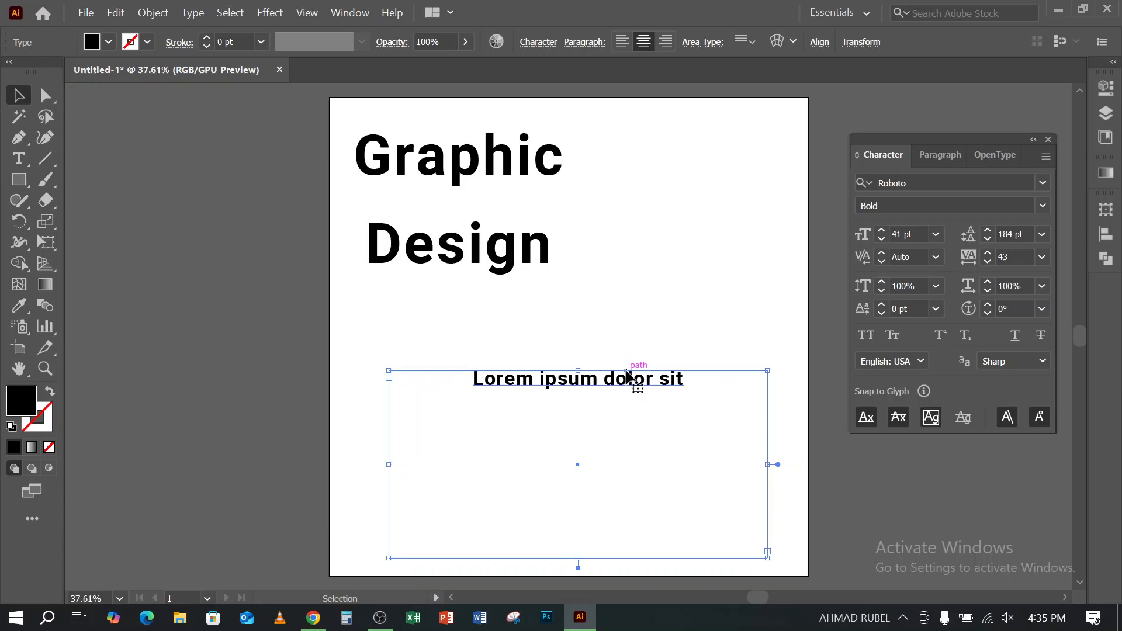
{"action": "key", "text": "Delete"}
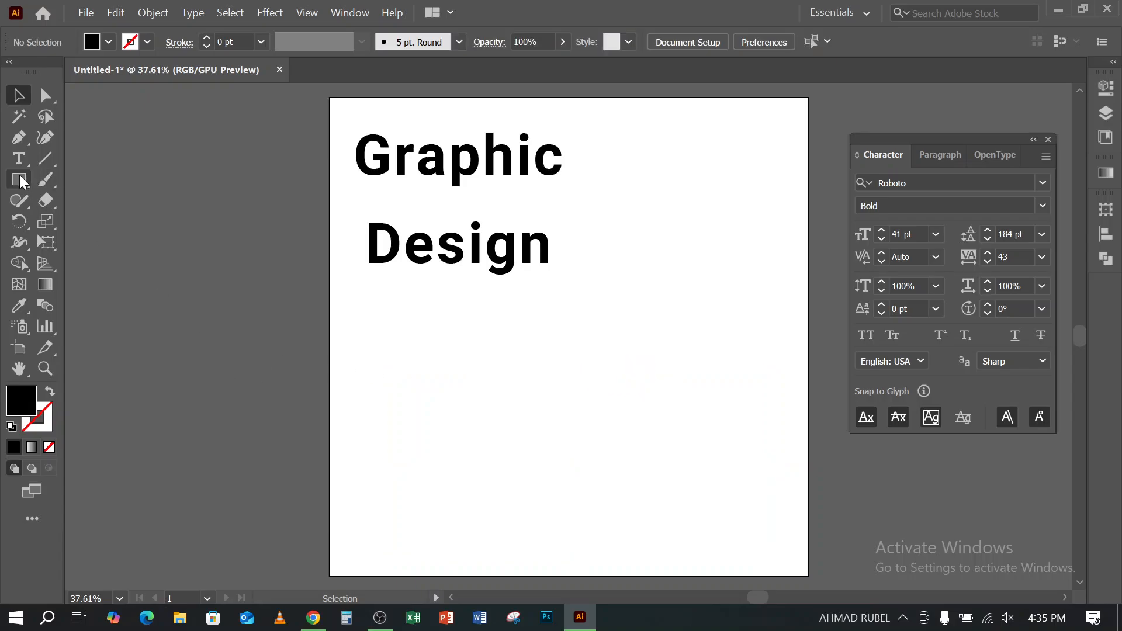
- Draw a wide black rectangle in the empty area below the "Graphic Design" text
{"action": "left_click", "coordinate": [26, 159]}
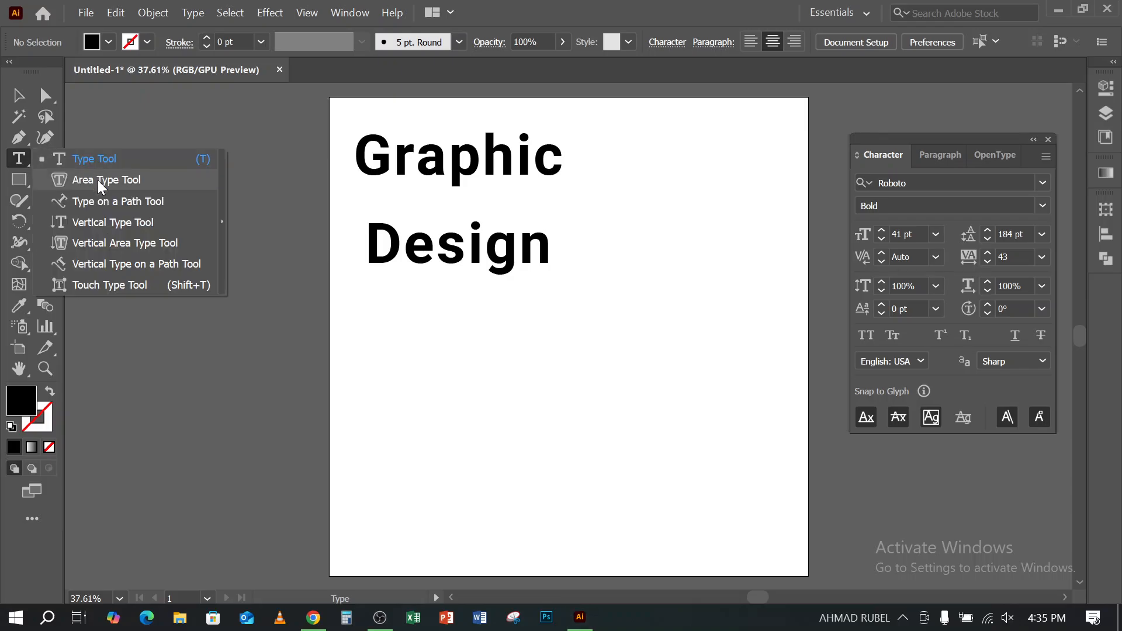
{"action": "left_click", "coordinate": [528, 19]}
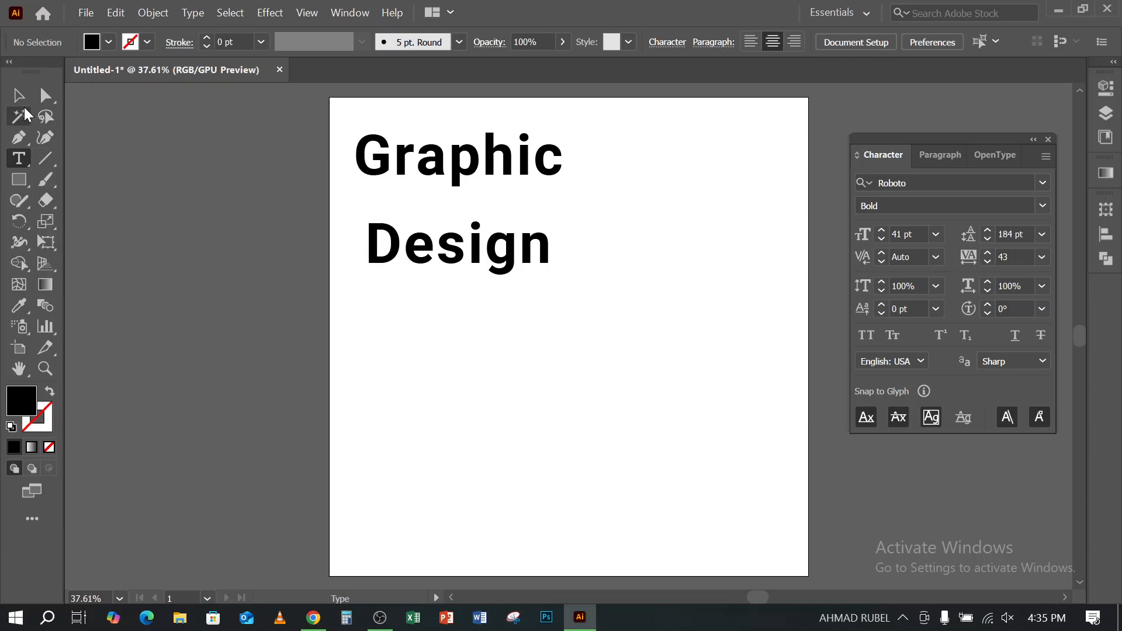
{"action": "left_click", "coordinate": [24, 178]}
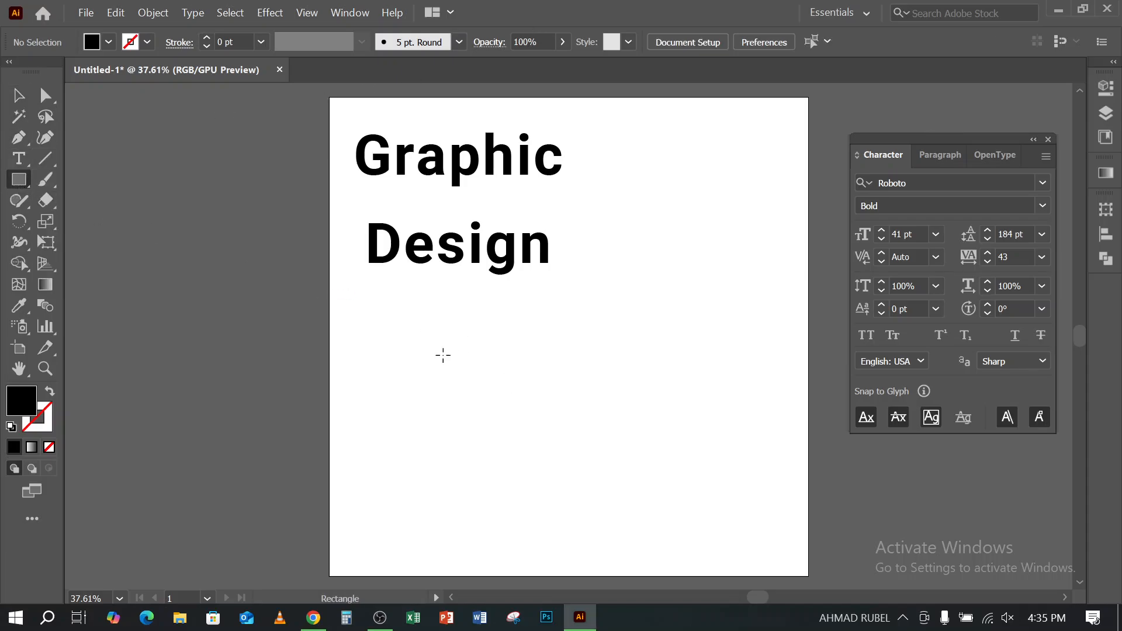
{"action": "left_click_drag", "start_coordinate": [385, 329], "coordinate": [757, 516]}
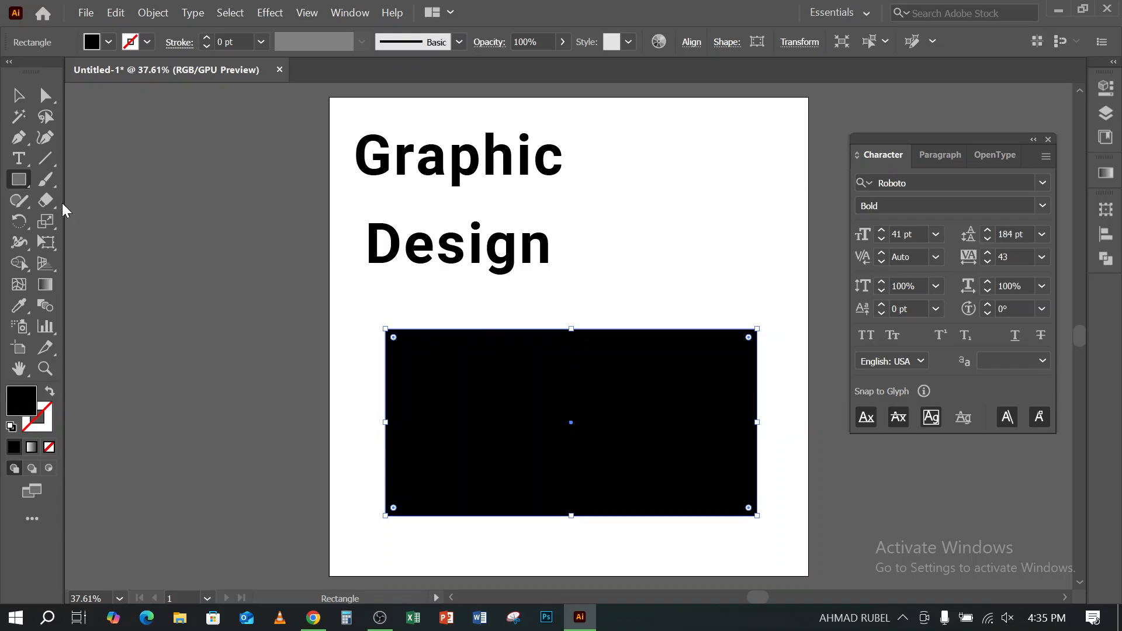
- Turn the black rectangle into a placeholder text area with the Area Type Tool, and delete it
{"action": "left_click", "coordinate": [23, 183]}
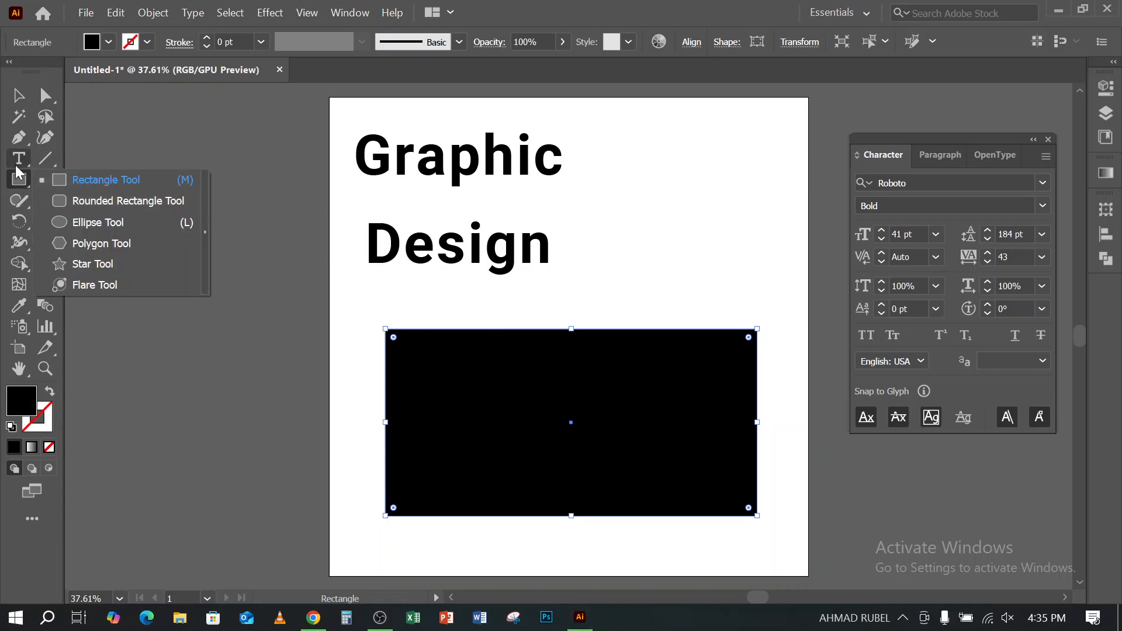
{"action": "left_click", "coordinate": [18, 159]}
{"action": "left_click", "coordinate": [17, 162]}
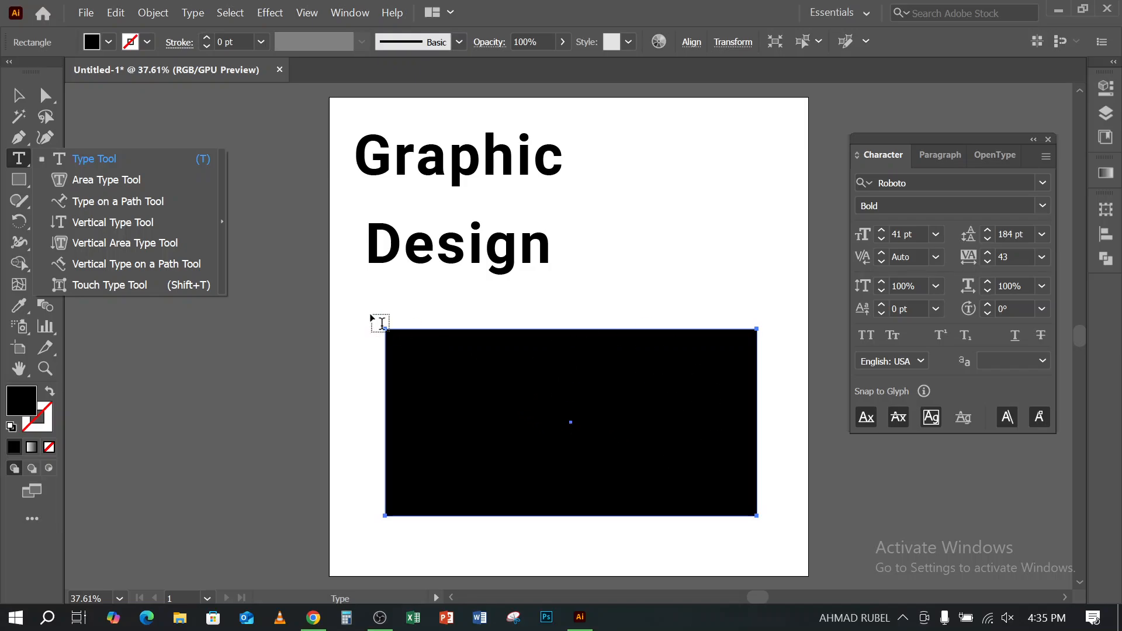
{"action": "left_click", "coordinate": [105, 179]}
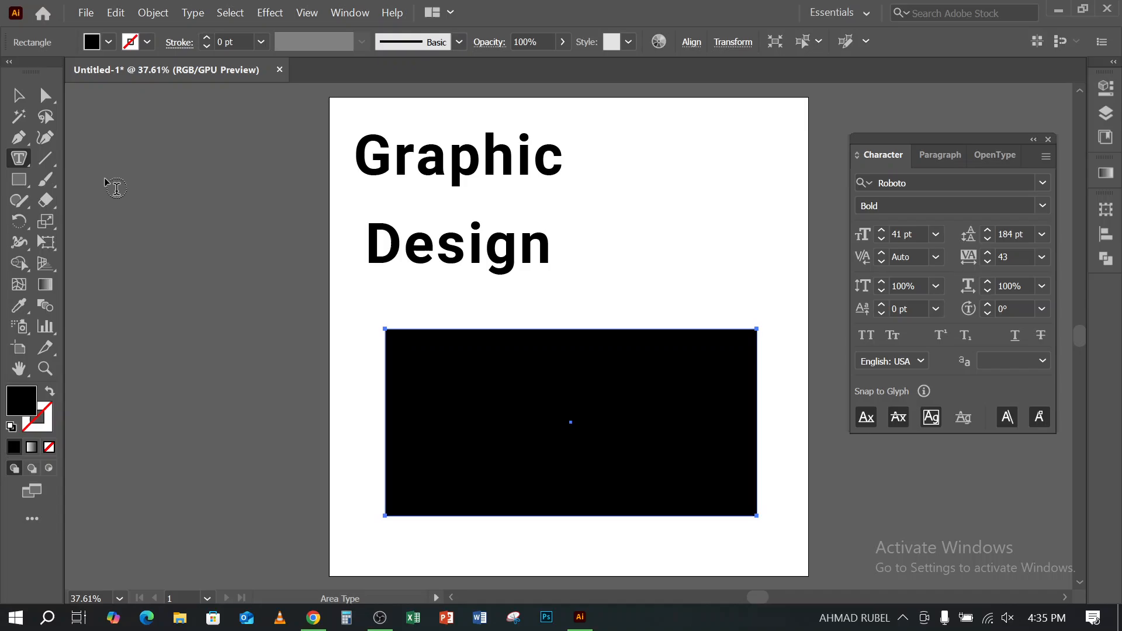
{"action": "left_click", "coordinate": [531, 331]}
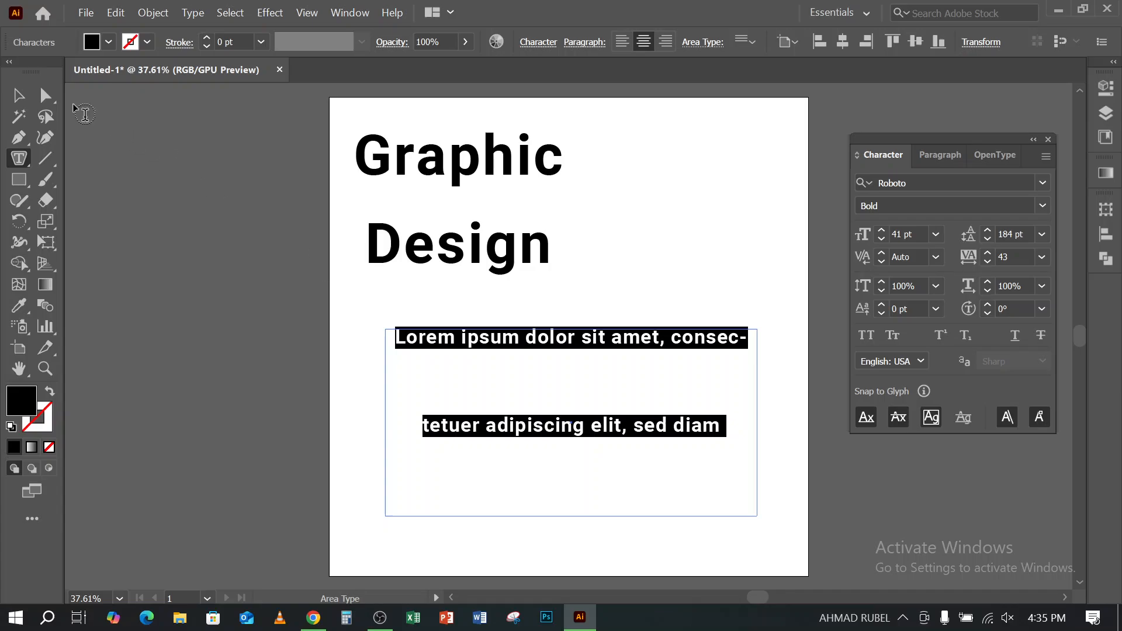
{"action": "left_click", "coordinate": [19, 94]}
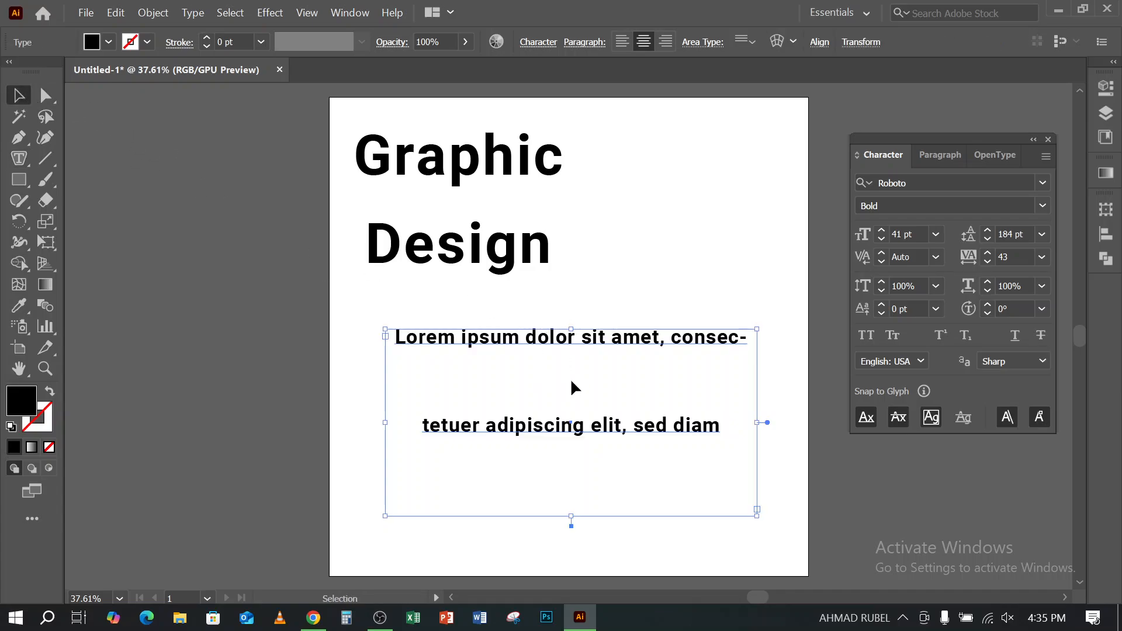
{"action": "key", "text": "Delete"}
- Draw a closed, curved freeform shape below "Graphic Design" with the Pen tool
{"action": "left_click", "coordinate": [19, 136]}
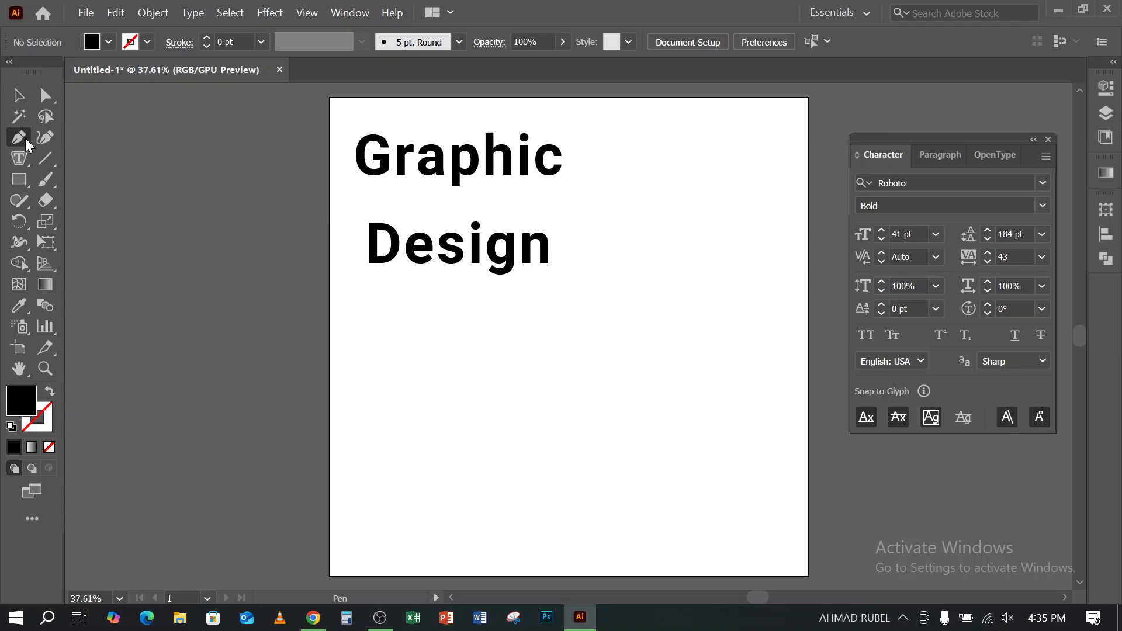
{"action": "left_click", "coordinate": [413, 460]}
{"action": "left_click_drag", "start_coordinate": [531, 371], "coordinate": [705, 443]}
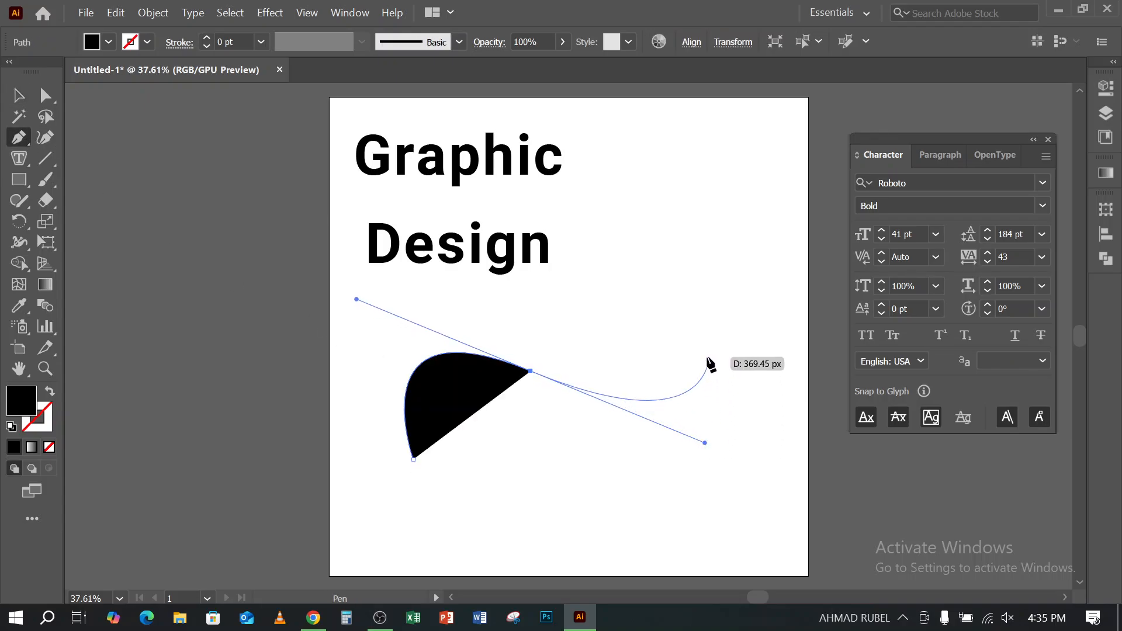
{"action": "left_click_drag", "start_coordinate": [730, 337], "coordinate": [777, 388]}
{"action": "left_click_drag", "start_coordinate": [761, 472], "coordinate": [675, 522]}
{"action": "left_click_drag", "start_coordinate": [581, 517], "coordinate": [390, 532]}
{"action": "left_click_drag", "start_coordinate": [417, 466], "coordinate": [405, 444]}
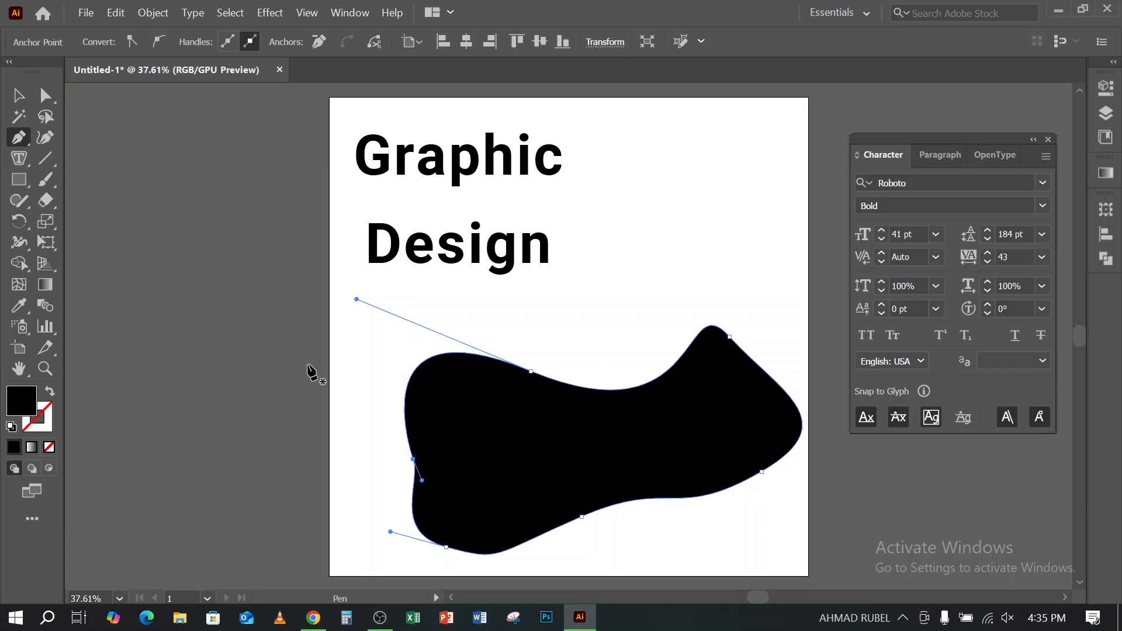
- Move the freeform shape slightly up and to the left, and fill it with placeholder text using the Area Type Tool
{"action": "left_click", "coordinate": [18, 95]}
{"action": "left_click_drag", "start_coordinate": [526, 443], "coordinate": [500, 424]}
{"action": "left_click_drag", "start_coordinate": [22, 158], "coordinate": [99, 179]}
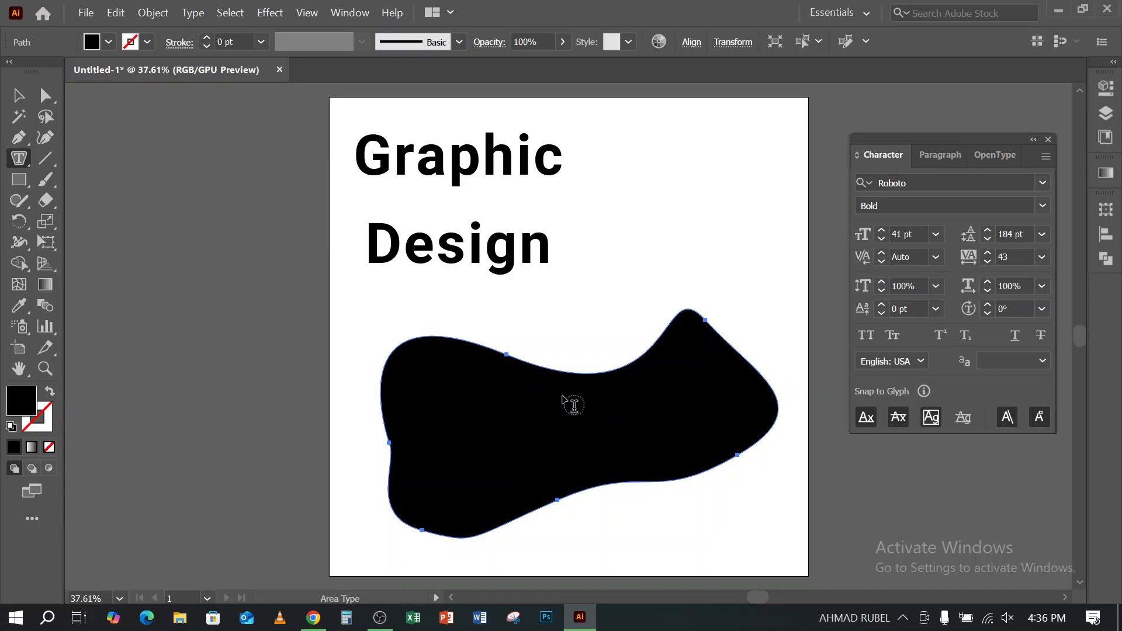
{"action": "left_click", "coordinate": [554, 371]}
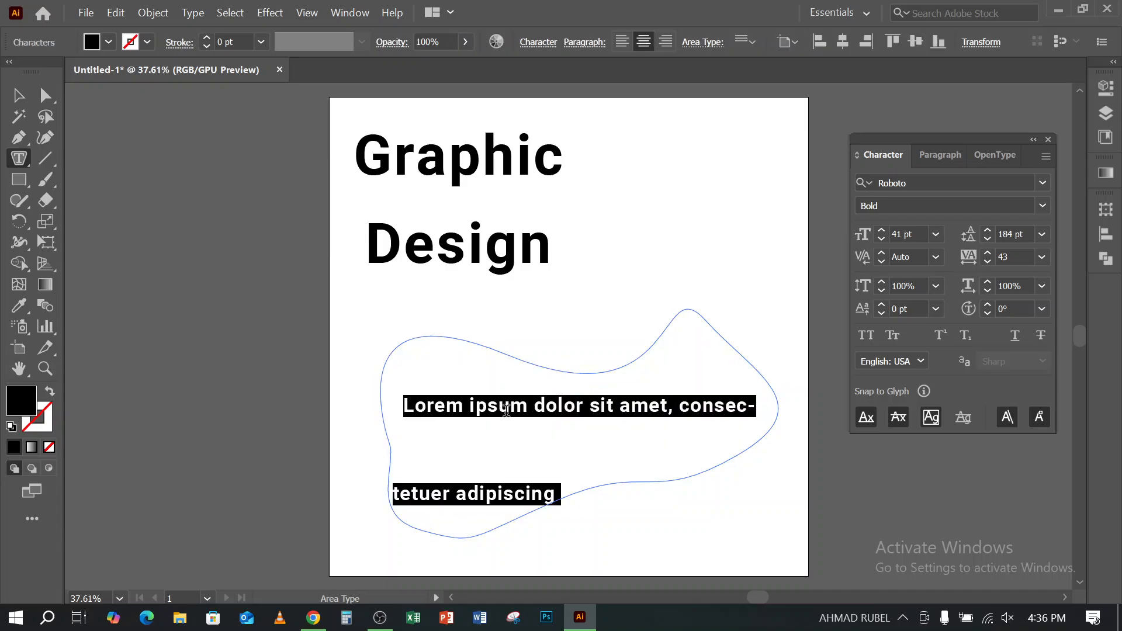
- Switch to Chrome, search for "lorem ipsum" in a new tab, and open the lipsum.com site
{"action": "left_click", "coordinate": [314, 621]}
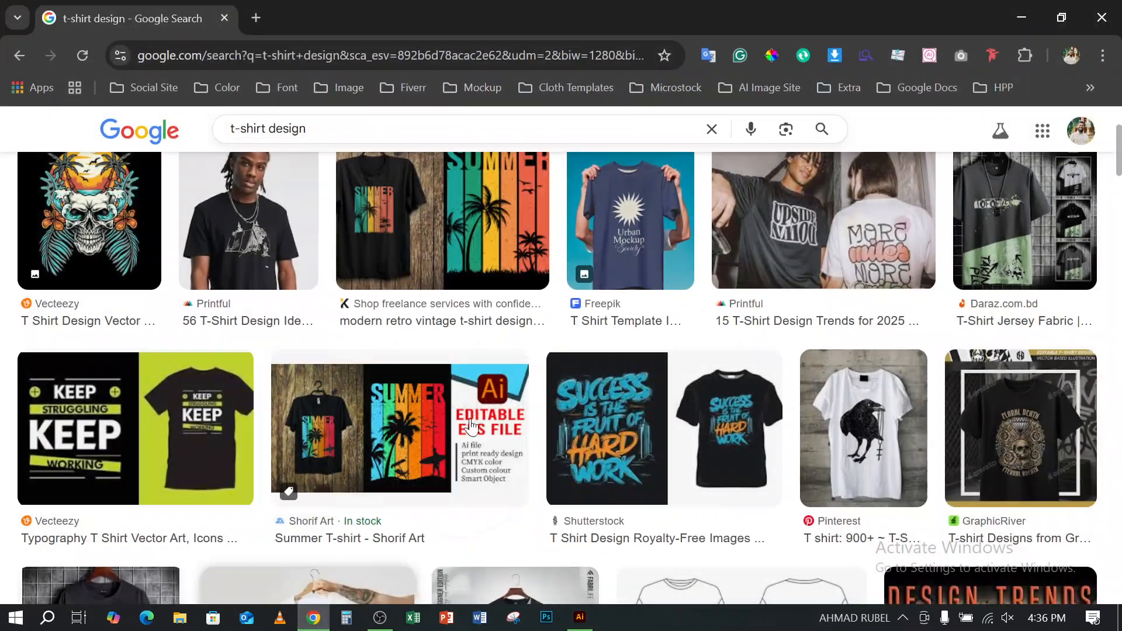
{"action": "left_click", "coordinate": [256, 18]}
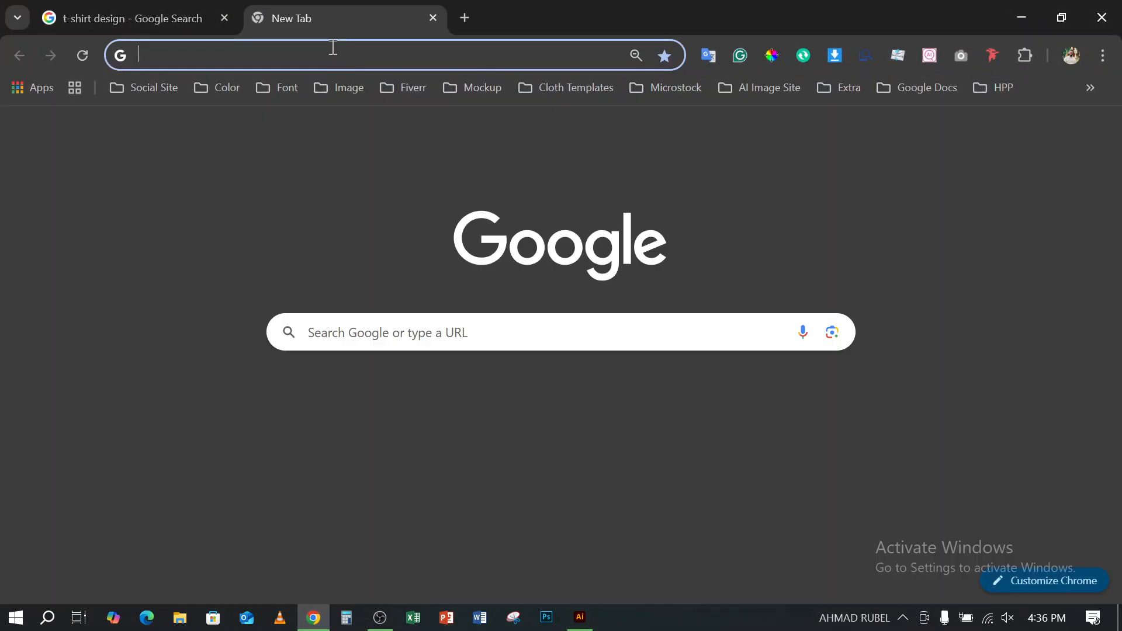
{"action": "type", "text": "lore"}
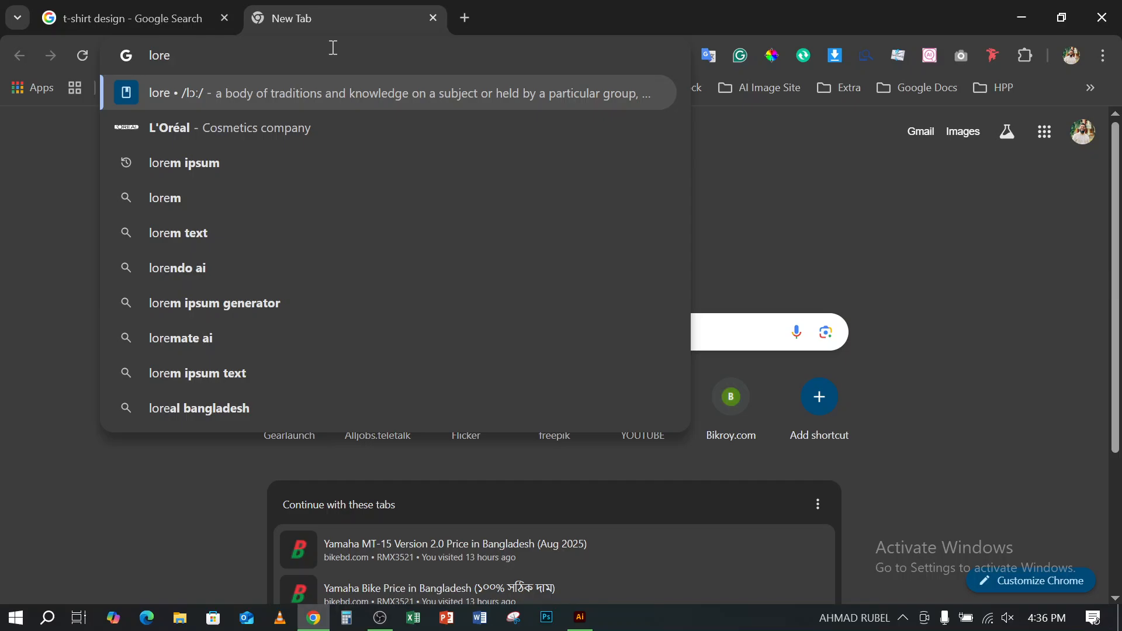
{"action": "left_click", "coordinate": [209, 163]}
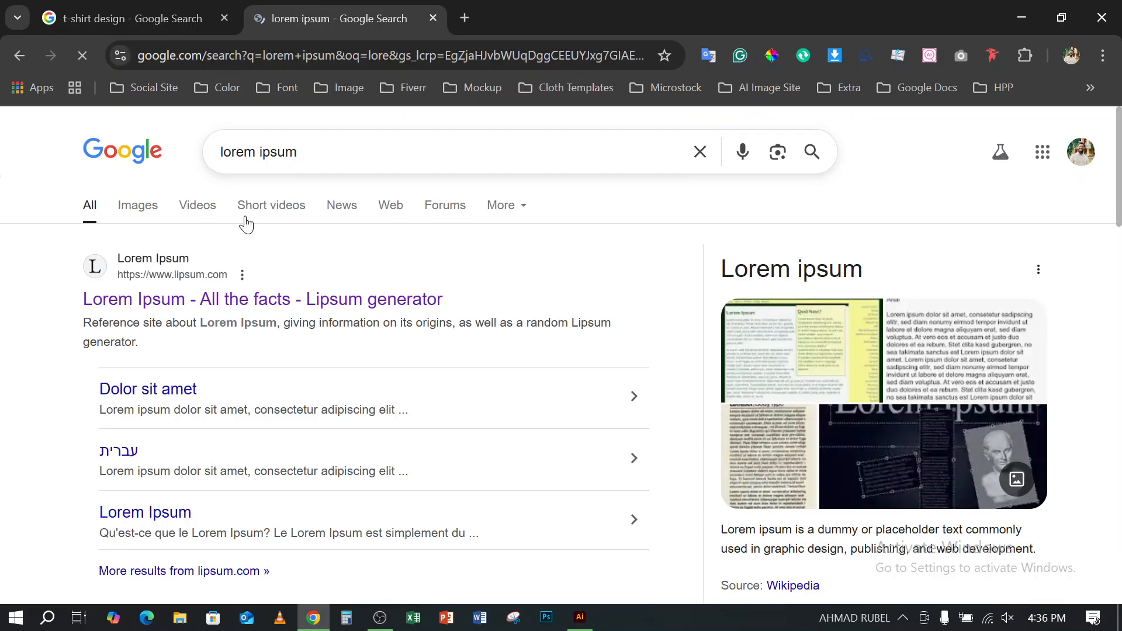
{"action": "left_click", "coordinate": [208, 304]}
- Copy the "What is Lorem Ipsum?" paragraph, and paste it over the placeholder text in Illustrator's freeform shape
{"action": "scroll", "coordinate": [345, 383], "scroll_direction": "down", "scroll_amount": 5}
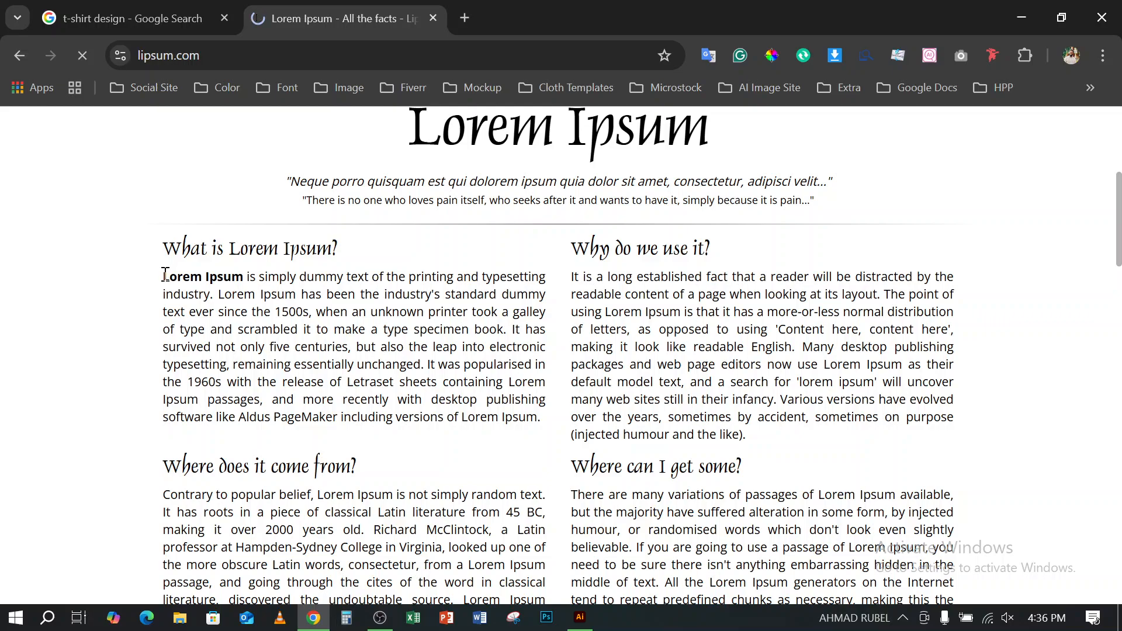
{"action": "left_click_drag", "start_coordinate": [166, 275], "coordinate": [546, 425]}
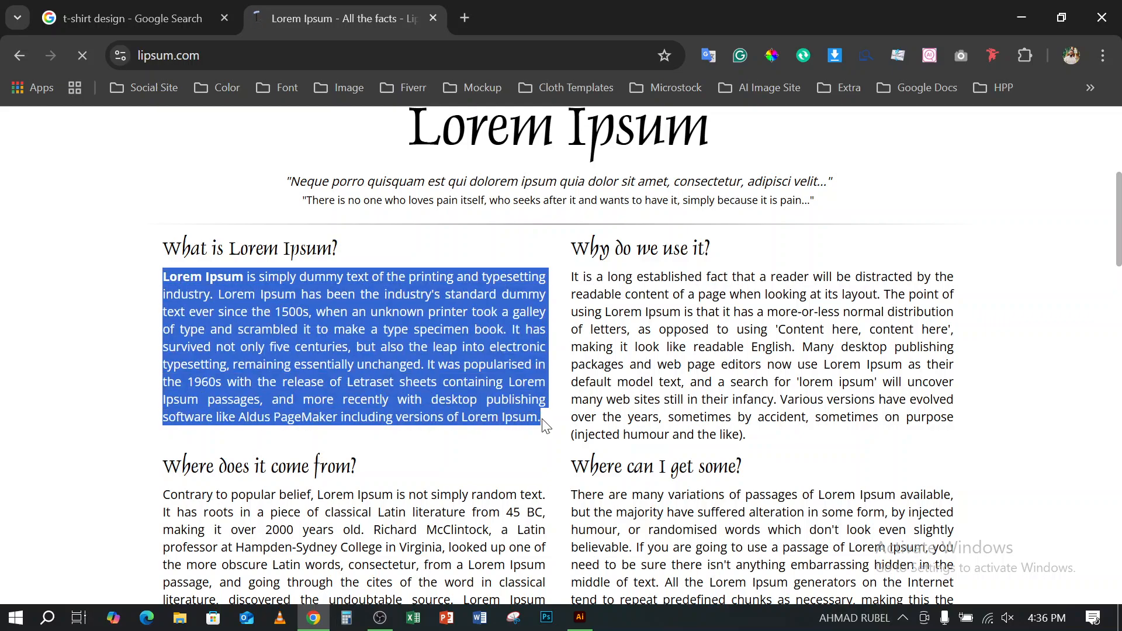
{"action": "left_click", "coordinate": [1022, 17]}
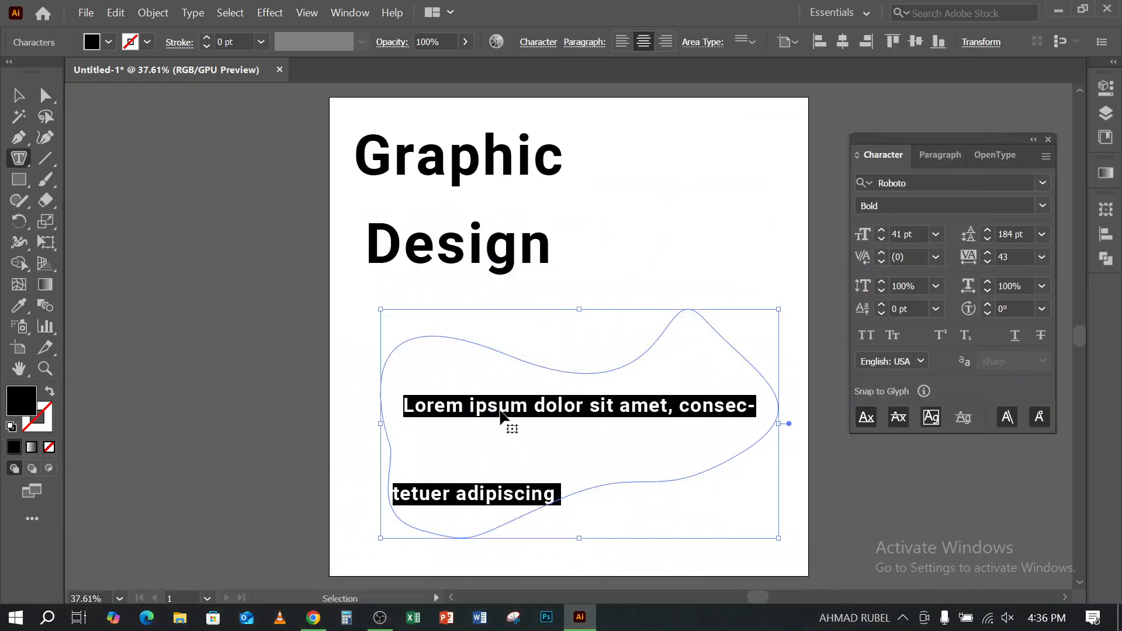
{"action": "key", "text": "ctrl+v"}
{"action": "left_click", "coordinate": [18, 94]}
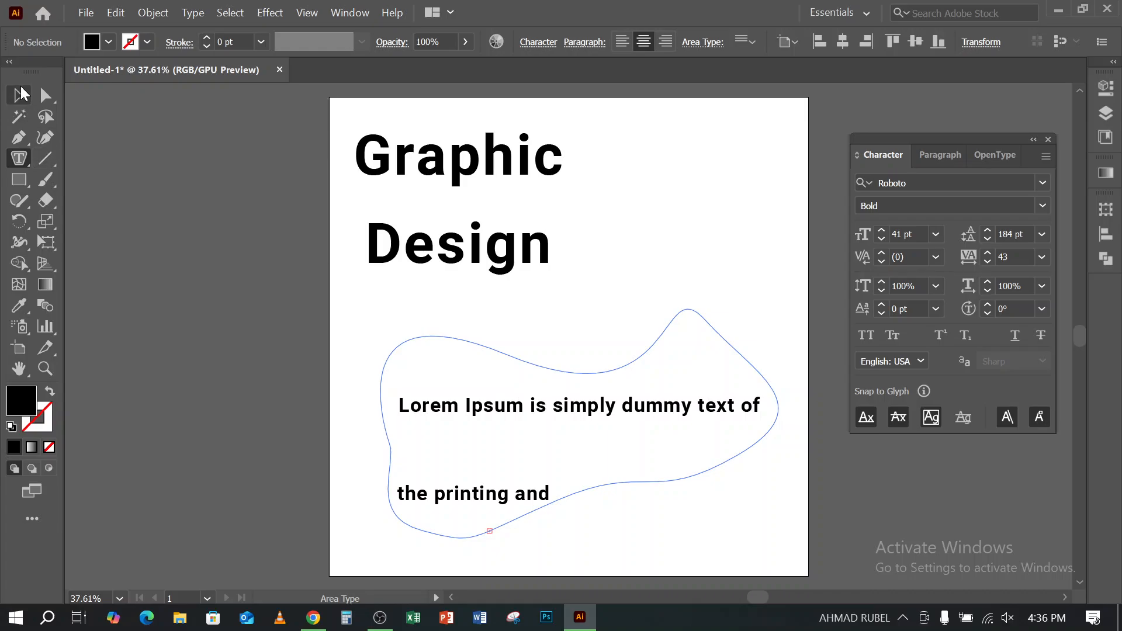
- Examine the overflow marker on the lower edge of the freeform text area
{"action": "left_click", "coordinate": [141, 281]}
{"action": "scroll", "coordinate": [352, 387], "scroll_direction": "down", "scroll_amount": 2}
{"action": "left_click_drag", "start_coordinate": [297, 325], "coordinate": [451, 453]}
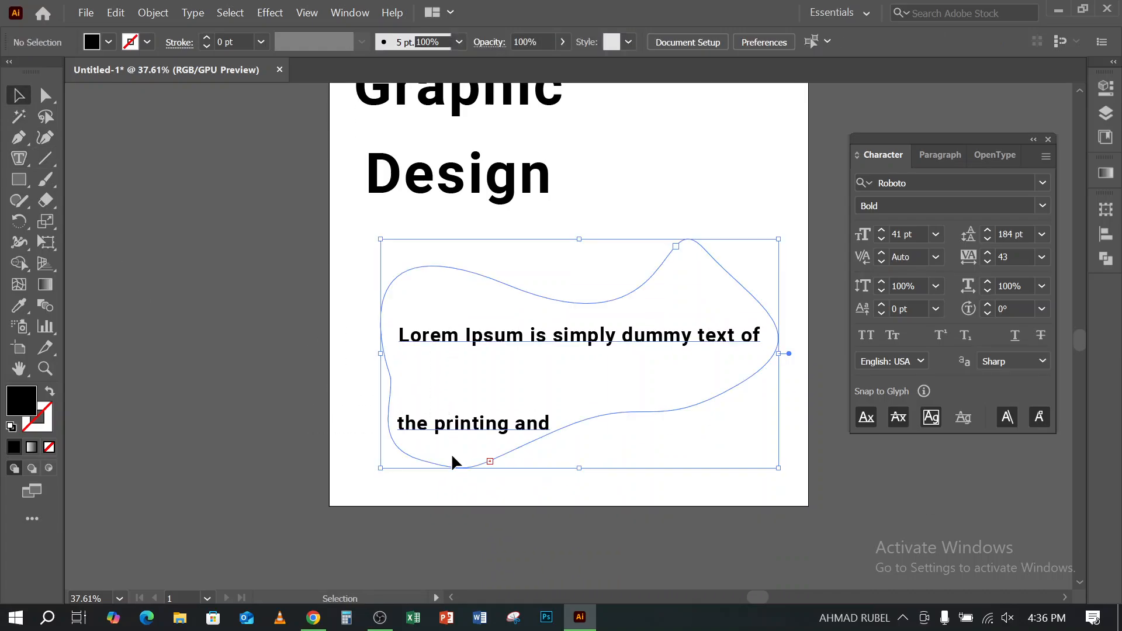
{"action": "left_click", "coordinate": [246, 438]}
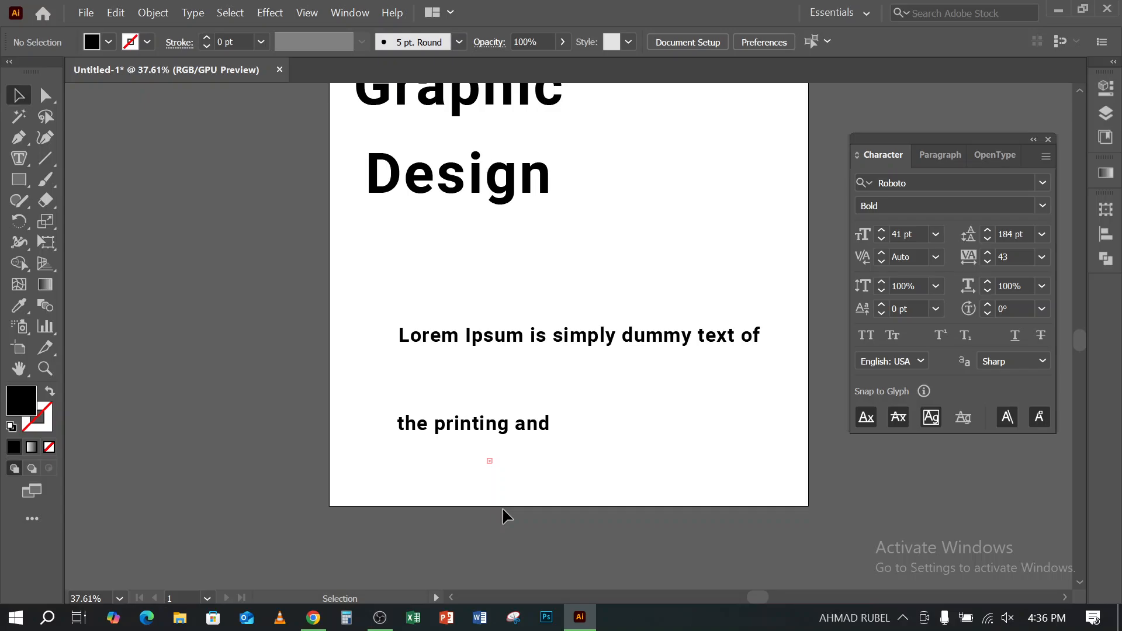
{"action": "scroll", "coordinate": [503, 507], "scroll_direction": "up", "scroll_amount": 2, "text": "alt"}
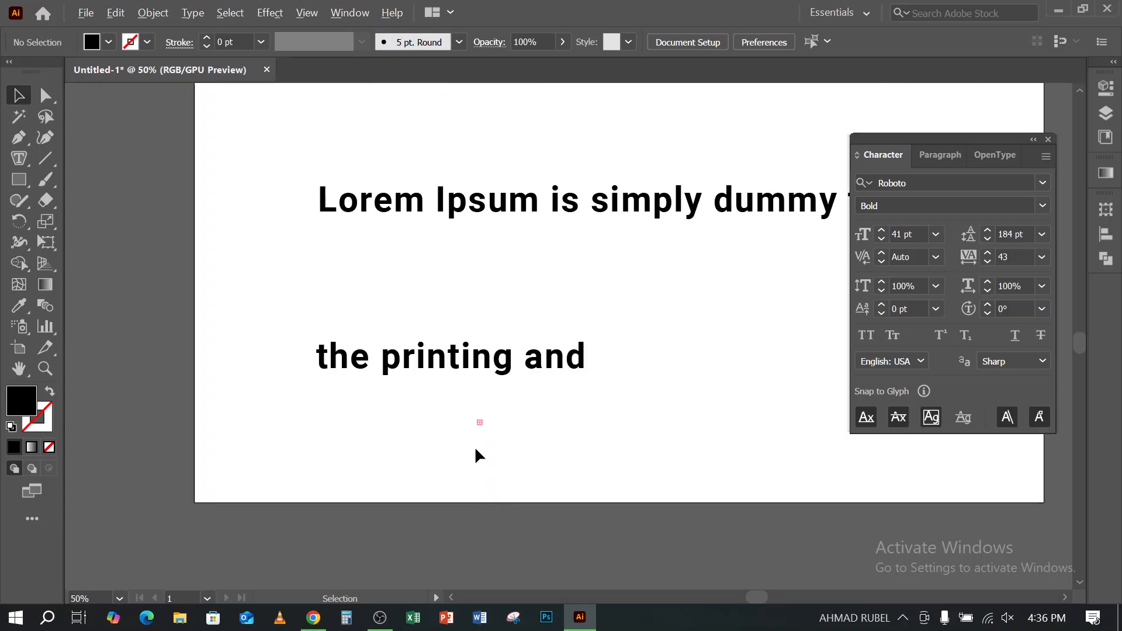
{"action": "scroll", "coordinate": [475, 452], "scroll_direction": "up", "scroll_amount": 5, "text": "alt"}
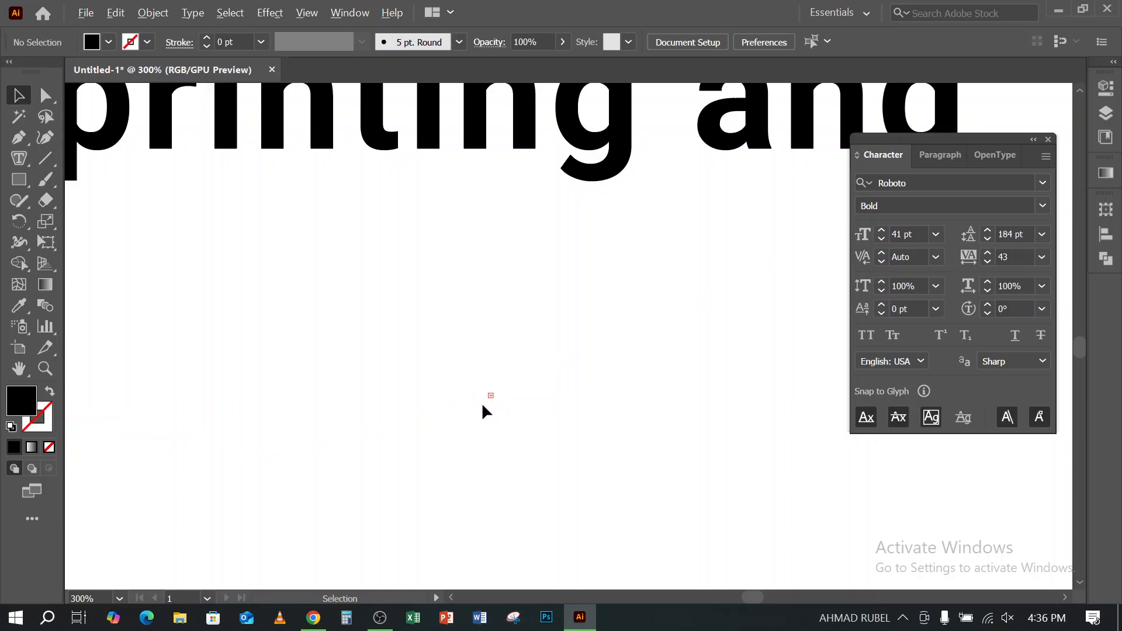
{"action": "scroll", "coordinate": [482, 403], "scroll_direction": "down", "scroll_amount": 7}
- Reduce the freeform paragraph's font size to 16 pt and its leading to 45 pt, and keep the paragraph selected
{"action": "left_click", "coordinate": [494, 330]}
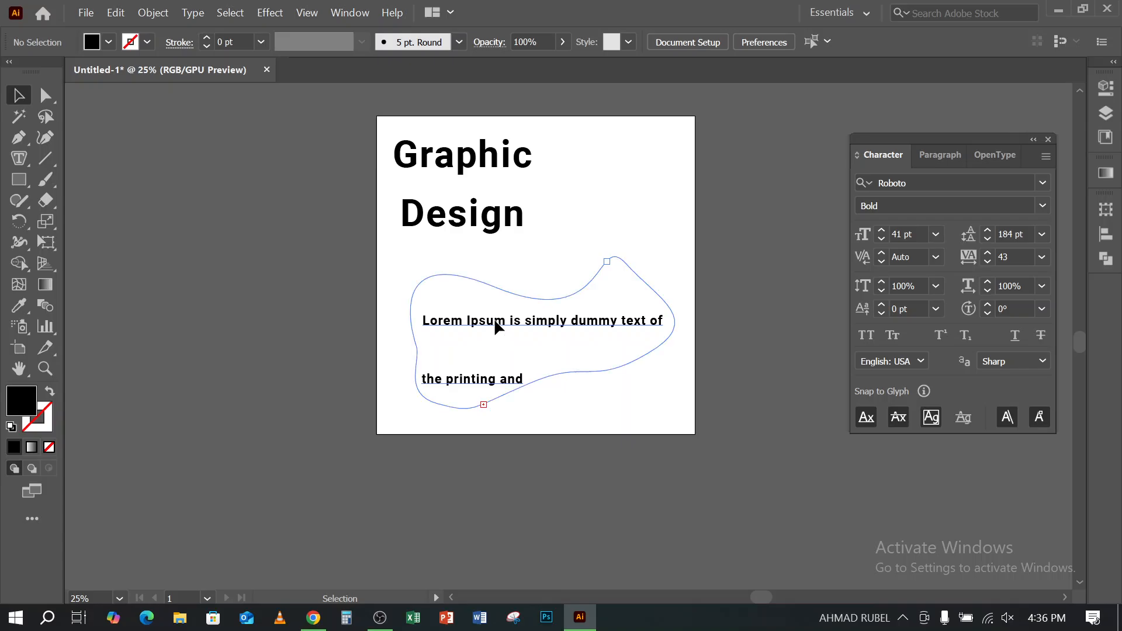
{"action": "left_click", "coordinate": [878, 238]}
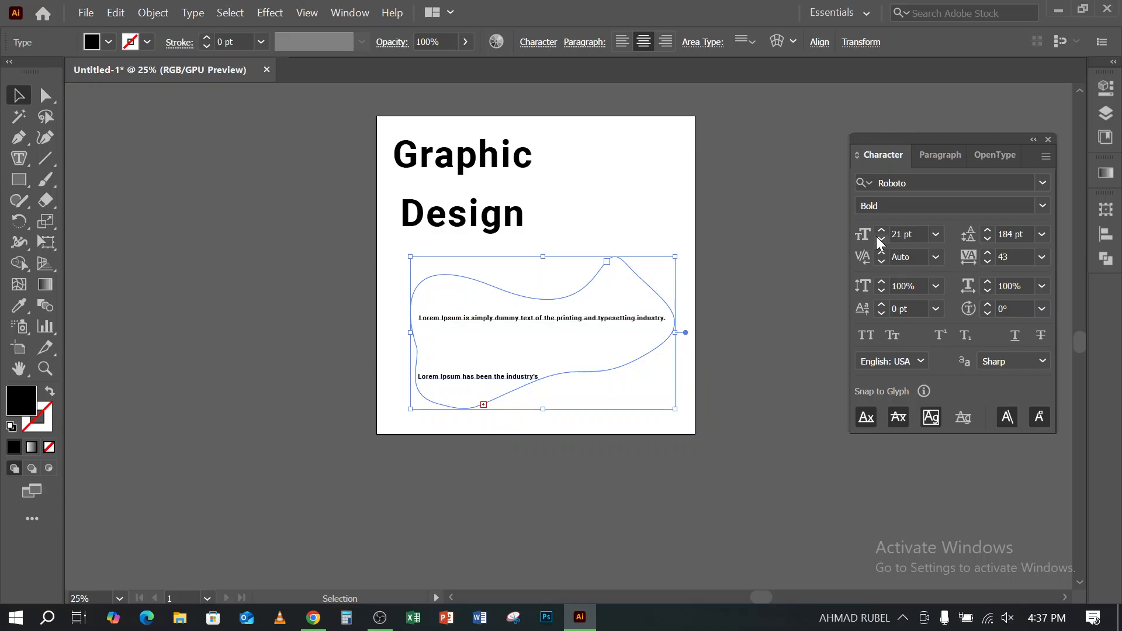
{"action": "left_click", "coordinate": [989, 239]}
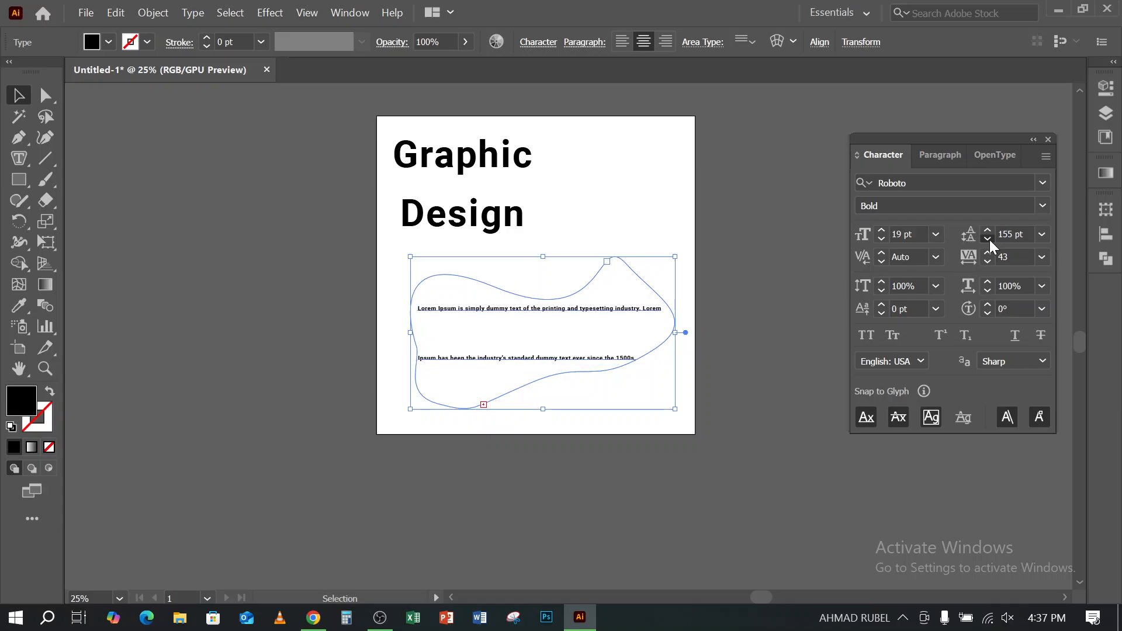
{"action": "left_click", "coordinate": [990, 239]}
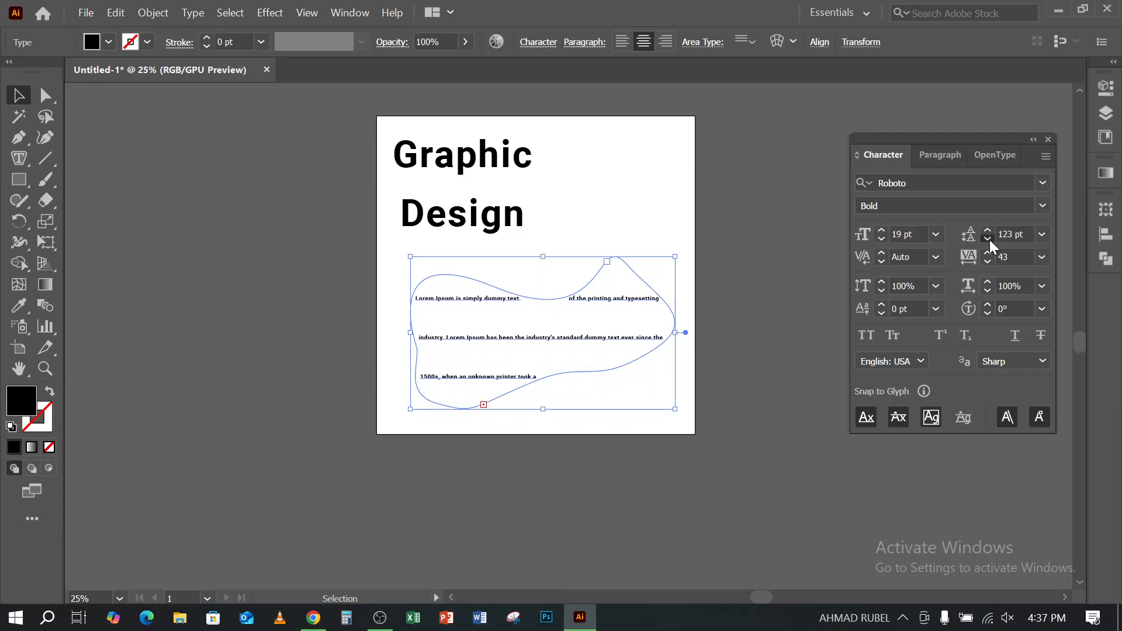
{"action": "left_click", "coordinate": [990, 239]}
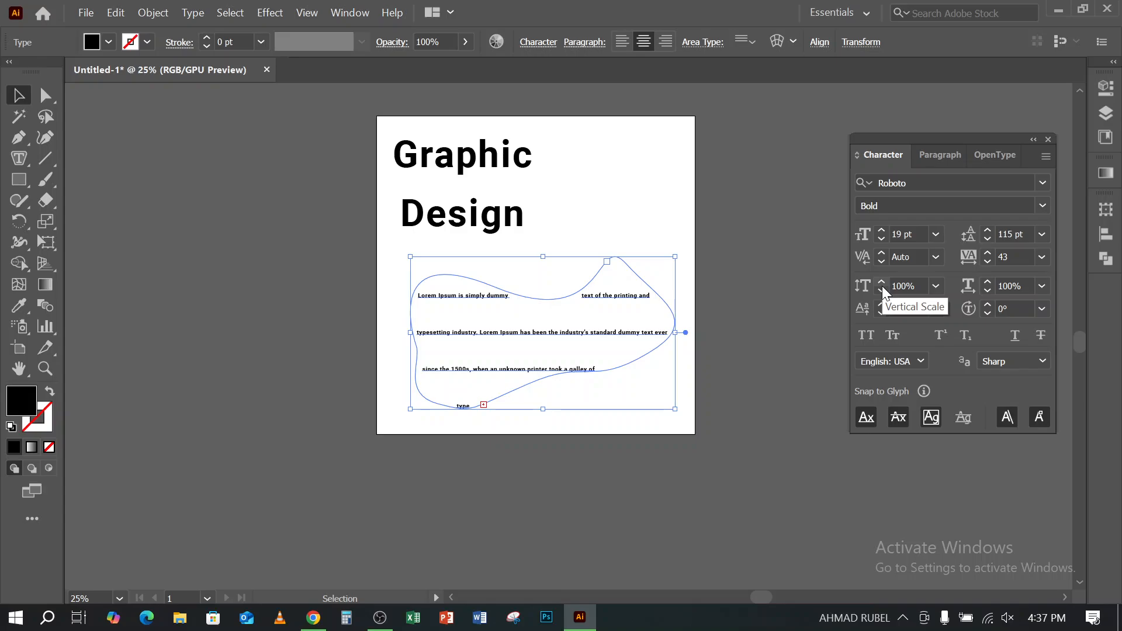
{"action": "left_click", "coordinate": [883, 241]}
{"action": "left_click", "coordinate": [882, 241]}
{"action": "left_click", "coordinate": [883, 241]}
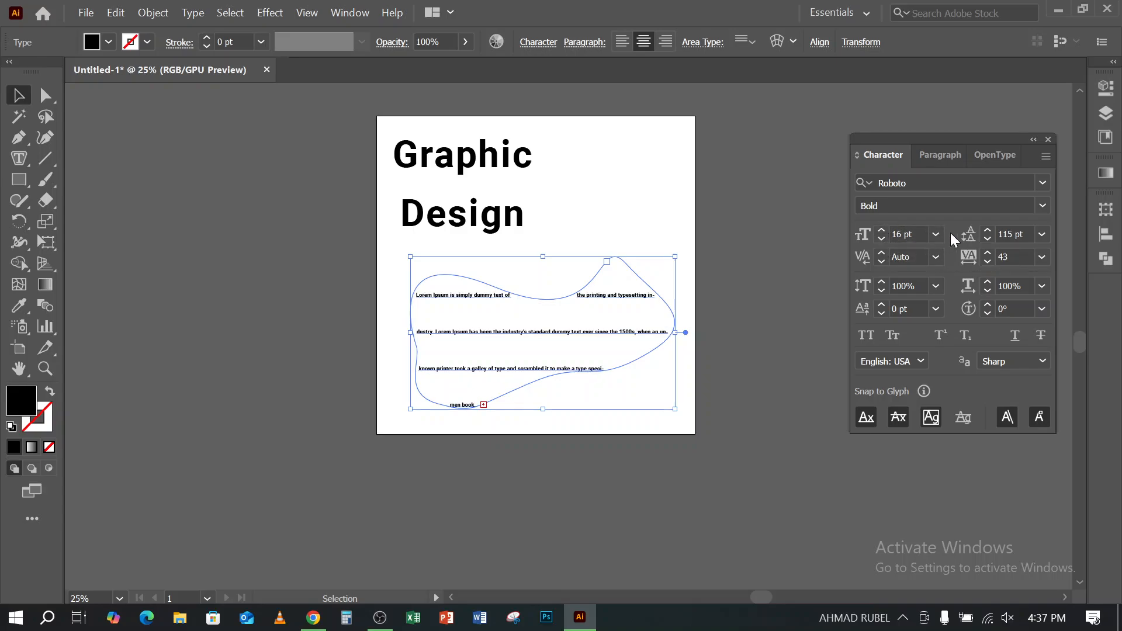
{"action": "left_click_drag", "start_coordinate": [988, 237], "coordinate": [988, 239]}
{"action": "left_click", "coordinate": [988, 238]}
{"action": "left_click", "coordinate": [590, 494]}
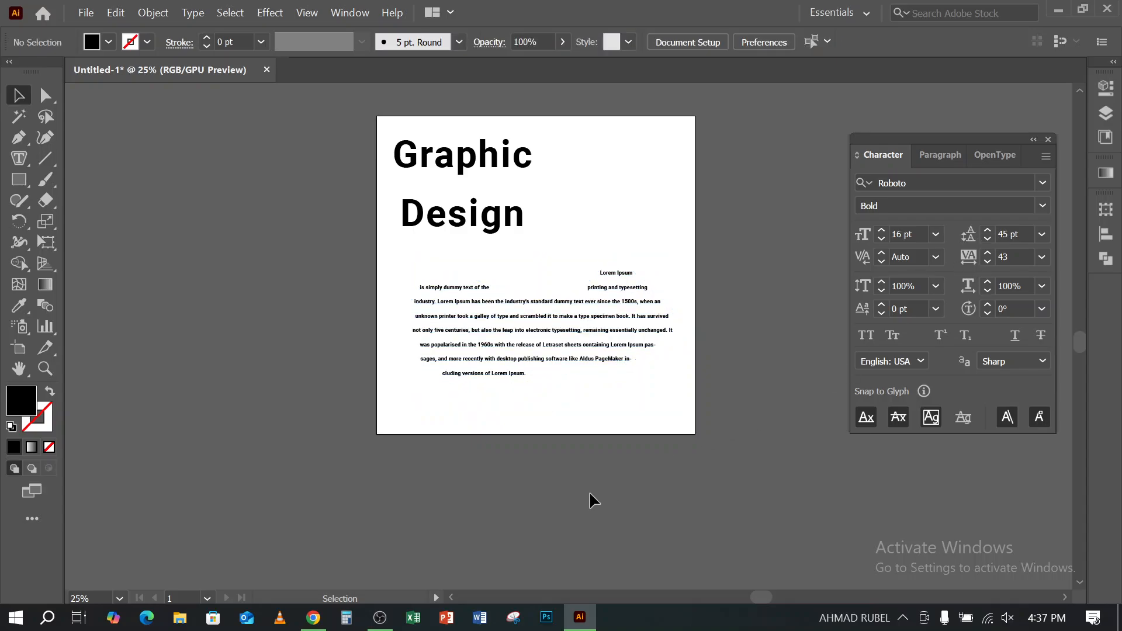
{"action": "scroll", "coordinate": [511, 438], "scroll_direction": "up", "scroll_amount": 1}
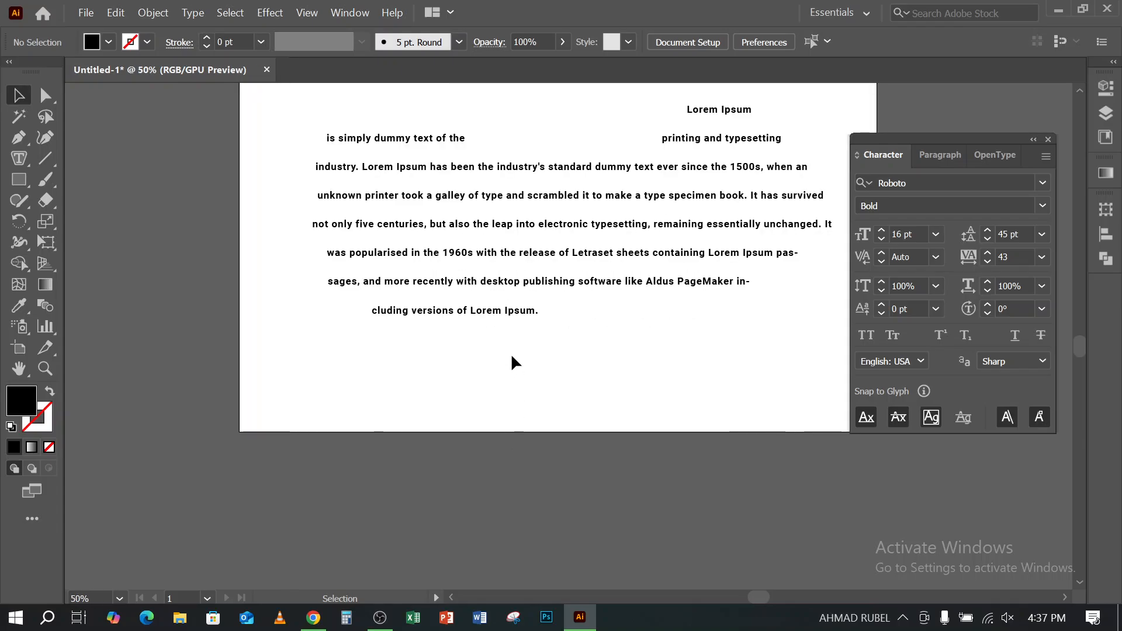
{"action": "left_click", "coordinate": [457, 198]}
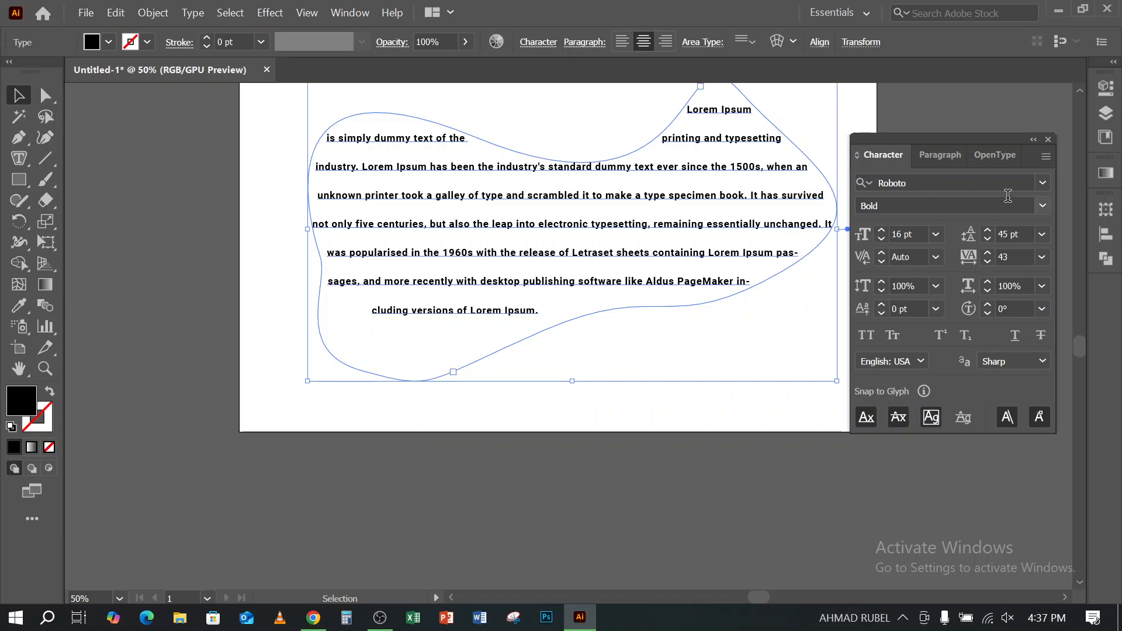
- Set the freeform paragraph to Roboto Regular, with 47 pt leading and a 17 pt font size
{"action": "left_click", "coordinate": [950, 176]}
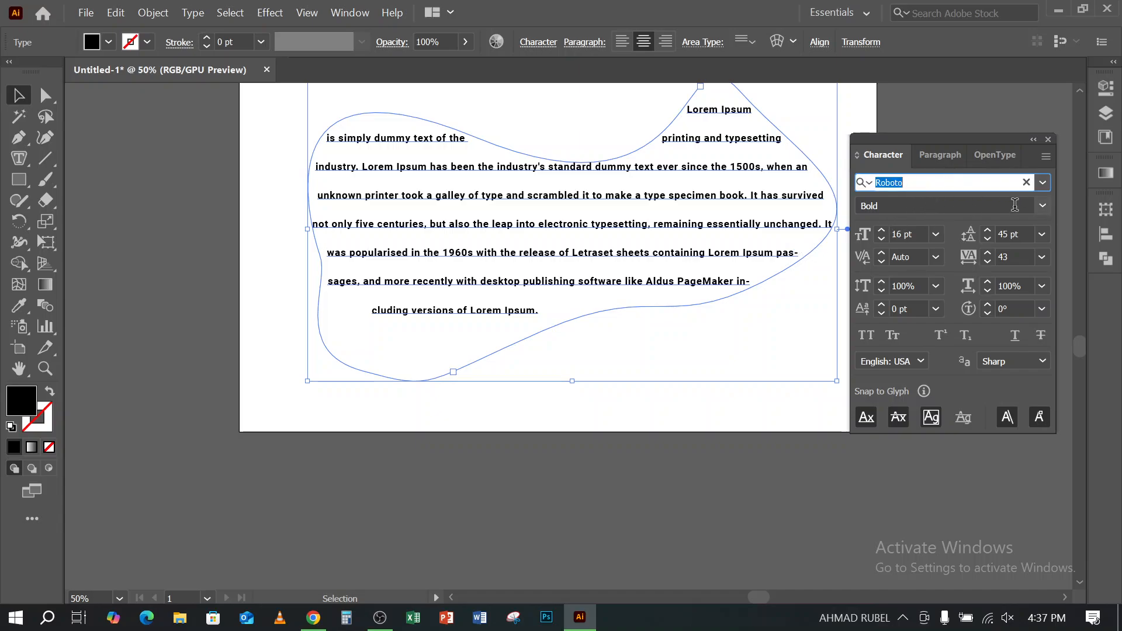
{"action": "left_click", "coordinate": [1042, 206]}
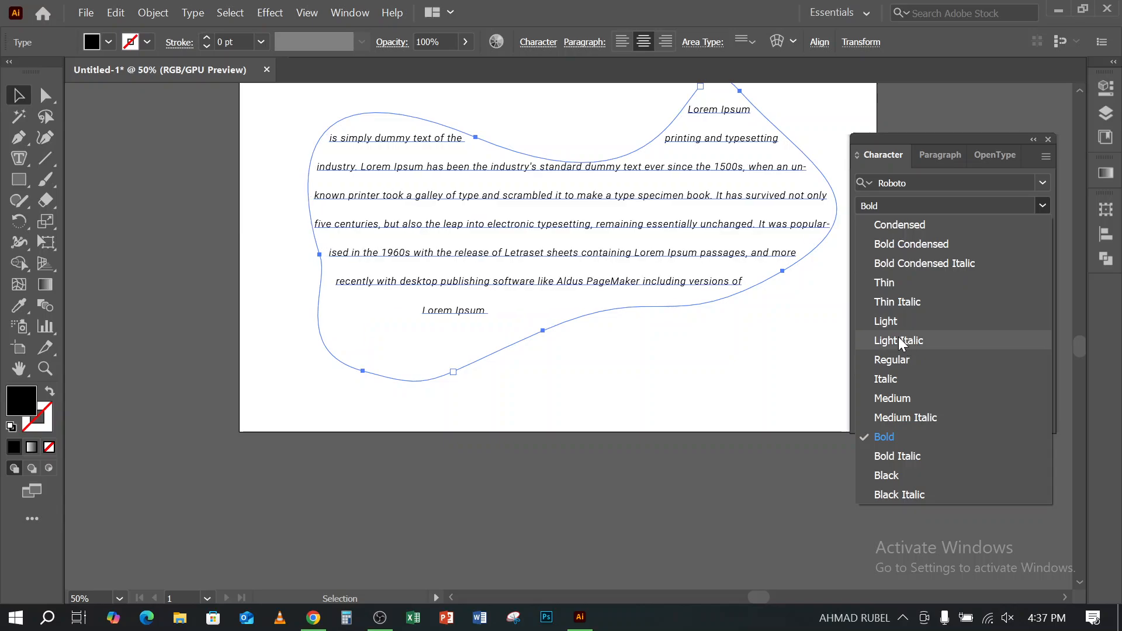
{"action": "left_click", "coordinate": [893, 360]}
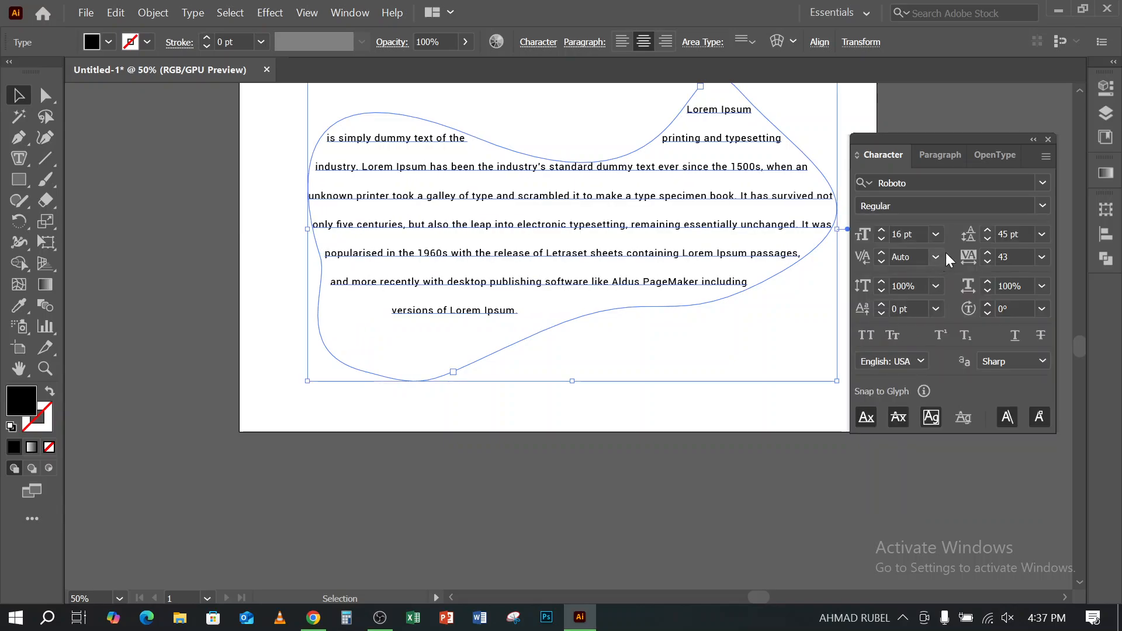
{"action": "left_click", "coordinate": [987, 231]}
{"action": "left_click", "coordinate": [987, 231]}
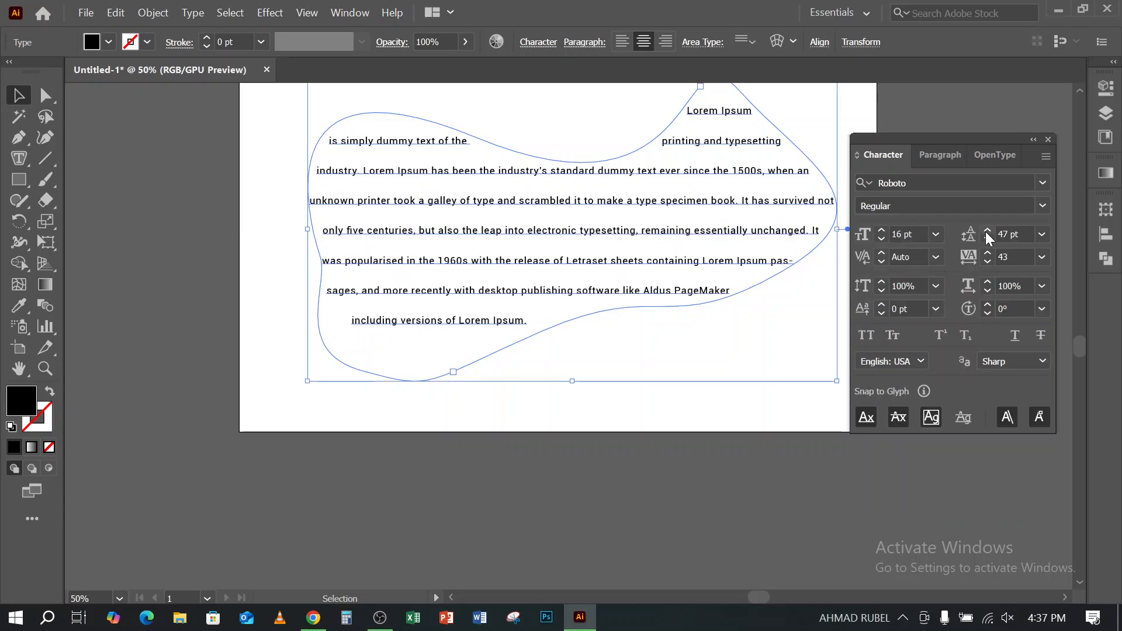
{"action": "left_click", "coordinate": [882, 229]}
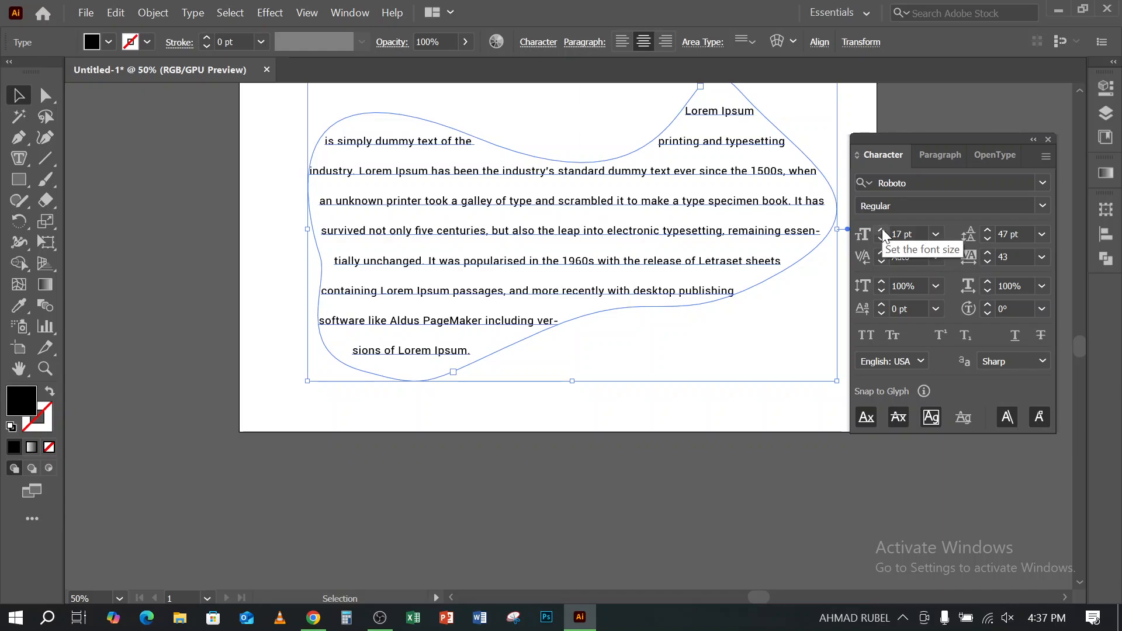
- Try All Caps on the freeform paragraph, turn it off again, set the tracking to 0 and deselect the text
{"action": "left_click", "coordinate": [875, 342]}
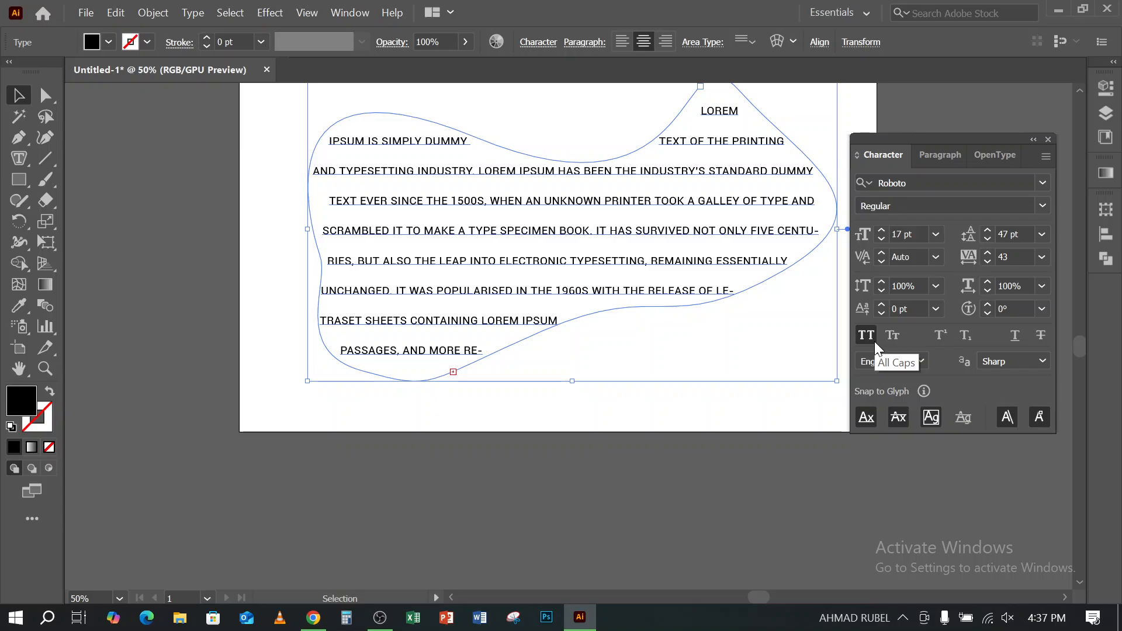
{"action": "left_click", "coordinate": [875, 341]}
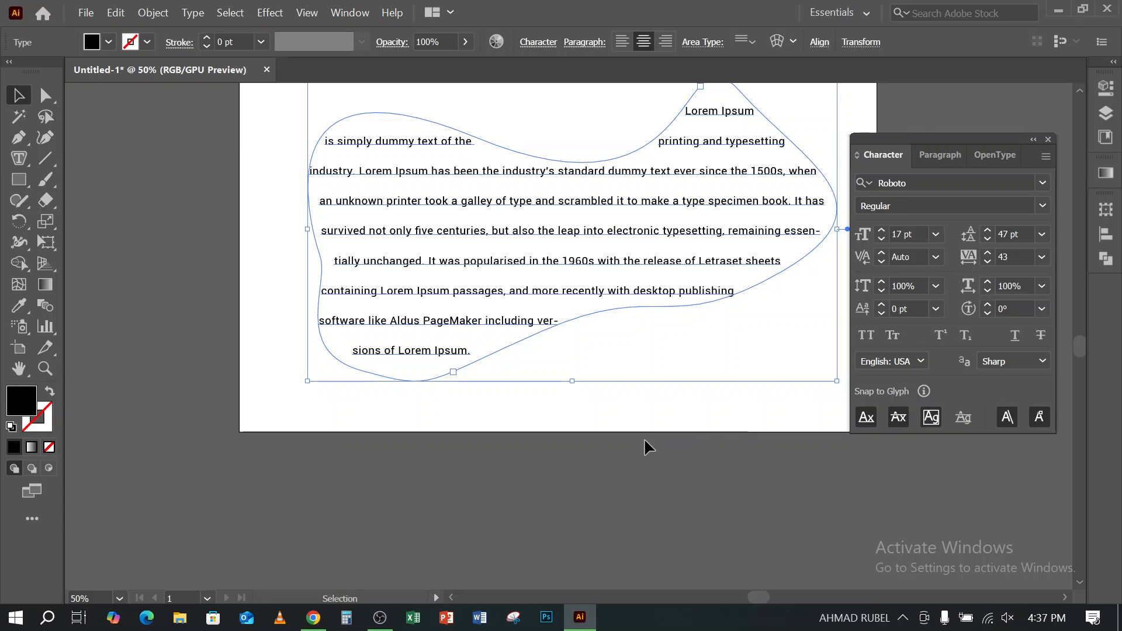
{"action": "left_click", "coordinate": [963, 261]}
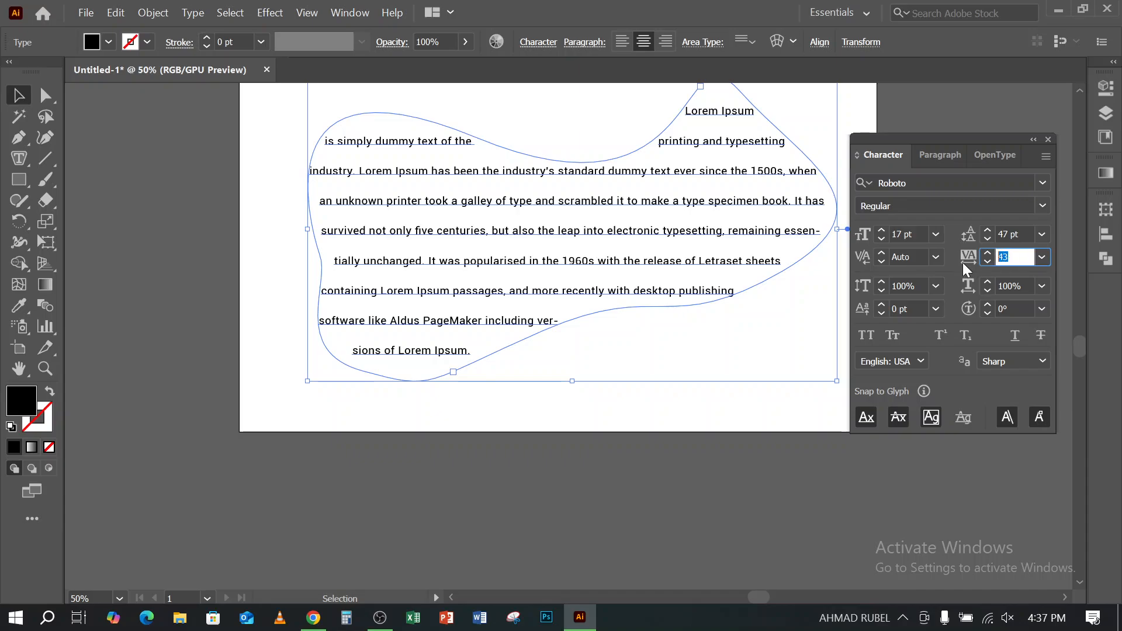
{"action": "type", "text": "0"}
{"action": "left_click", "coordinate": [716, 467]}
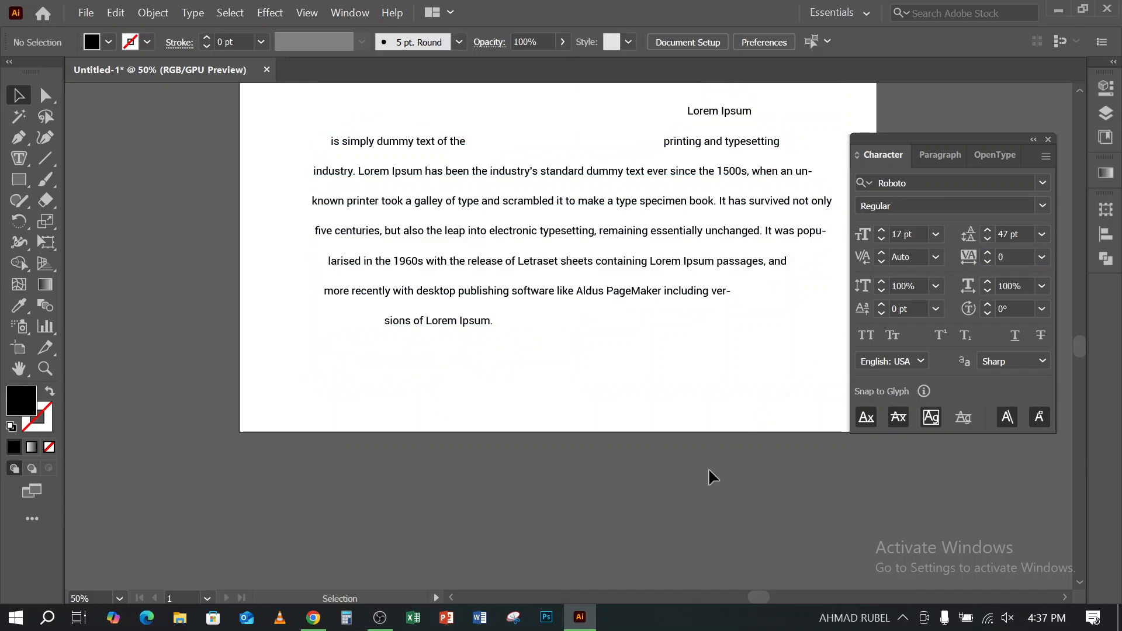
- Move the freeform Lorem Ipsum paragraph off the artboard onto the empty canvas to its left
{"action": "scroll", "coordinate": [655, 395], "scroll_direction": "down", "scroll_amount": 2}
{"action": "left_click", "coordinate": [564, 339]}
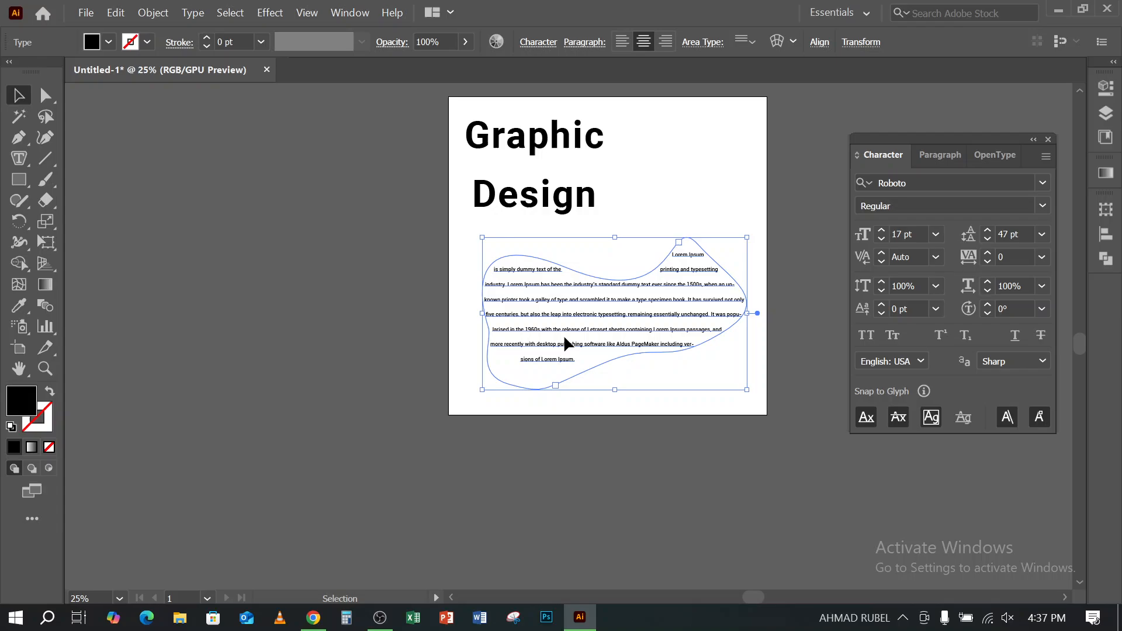
{"action": "left_click", "coordinate": [19, 158]}
{"action": "left_click_drag", "start_coordinate": [26, 159], "coordinate": [151, 180]}
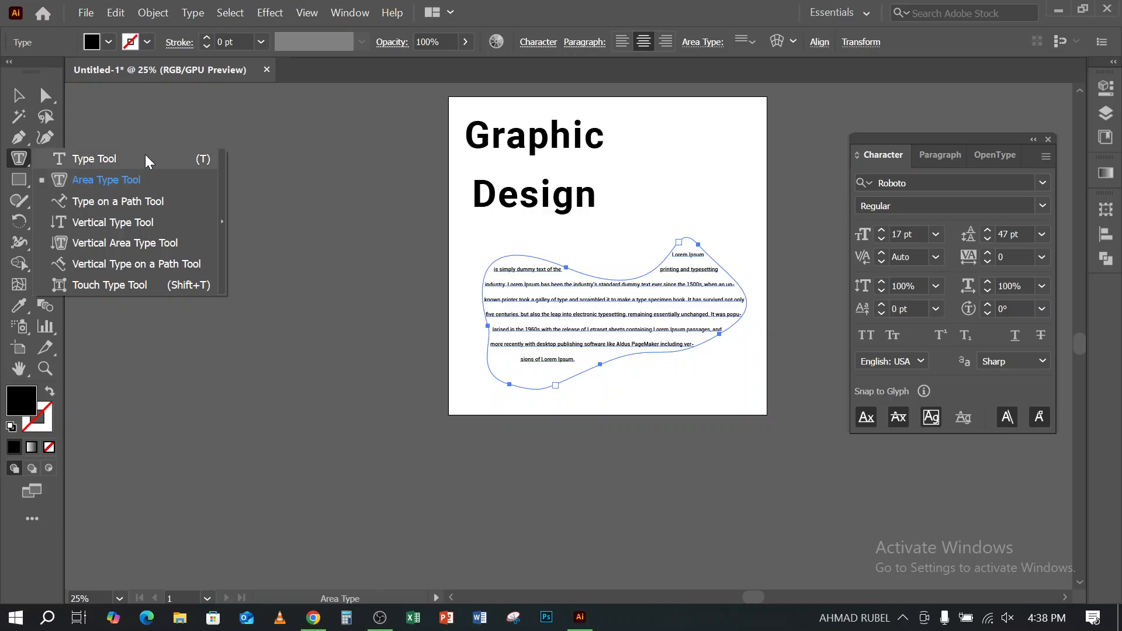
{"action": "left_click", "coordinate": [99, 176]}
{"action": "left_click", "coordinate": [18, 95]}
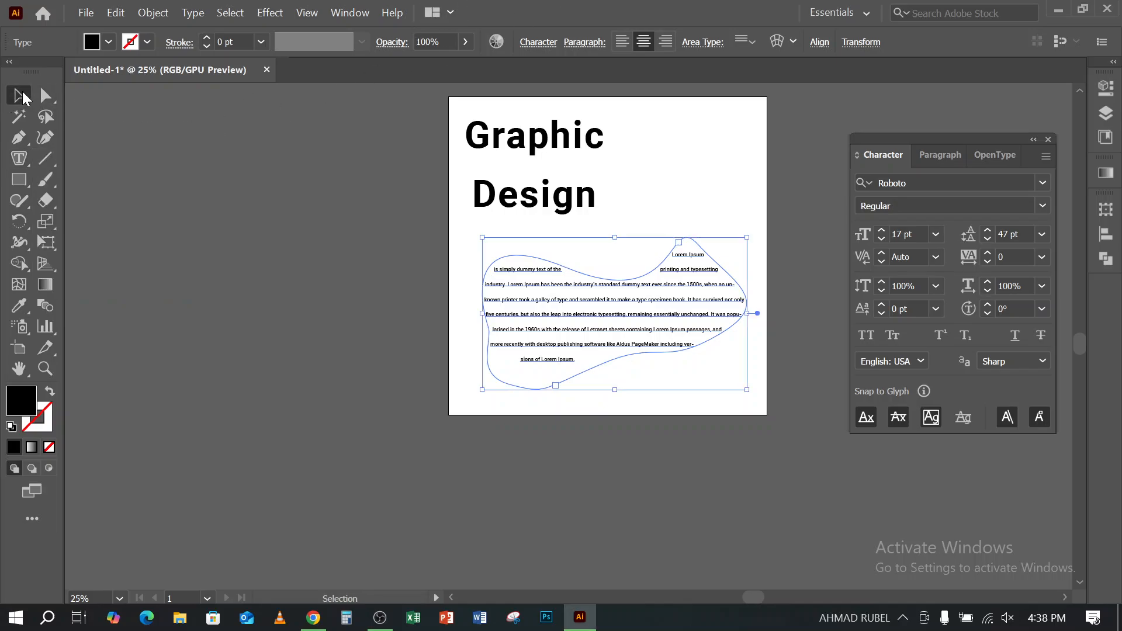
{"action": "left_click", "coordinate": [138, 323]}
{"action": "left_click_drag", "start_coordinate": [635, 284], "coordinate": [312, 247]}
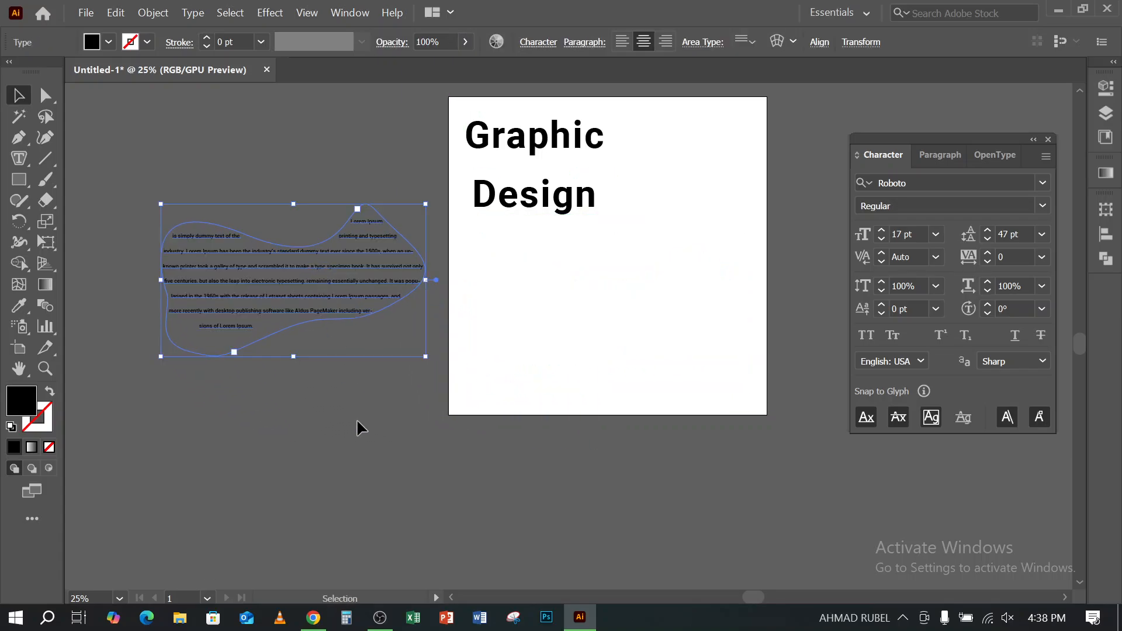
{"action": "left_click", "coordinate": [26, 155]}
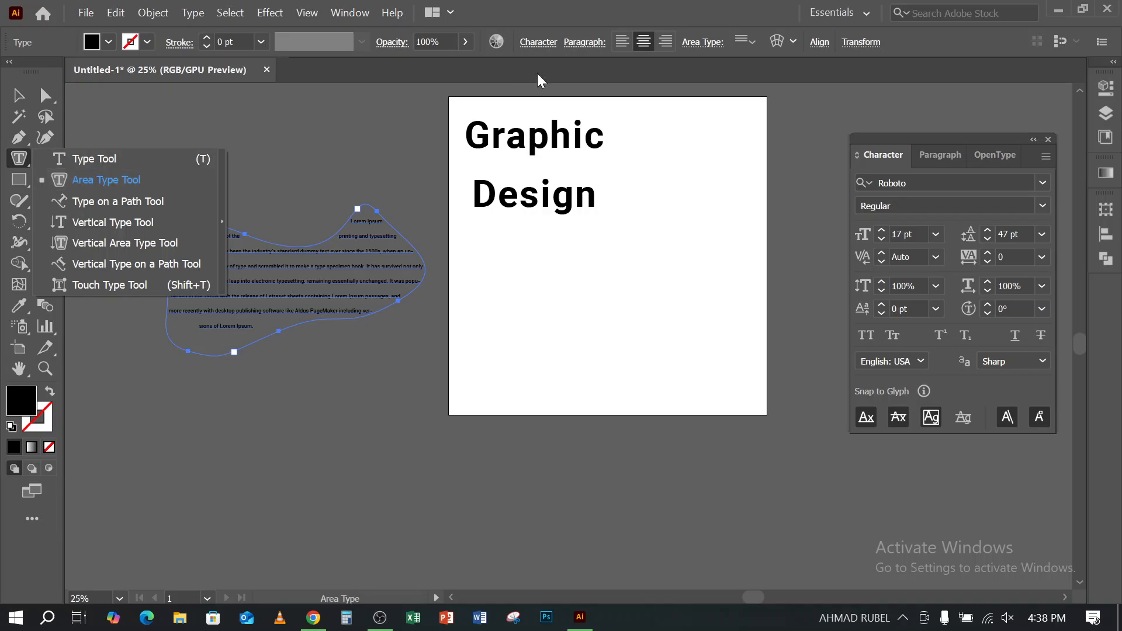
{"action": "left_click", "coordinate": [573, 7]}
{"action": "left_click", "coordinate": [18, 95]}
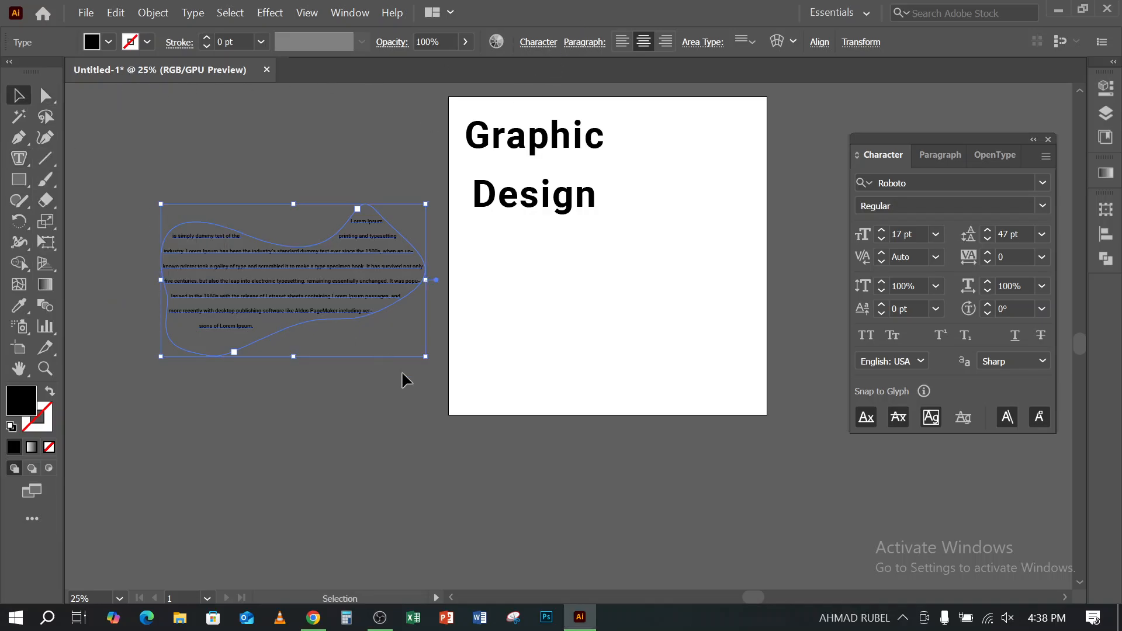
{"action": "left_click", "coordinate": [430, 451]}
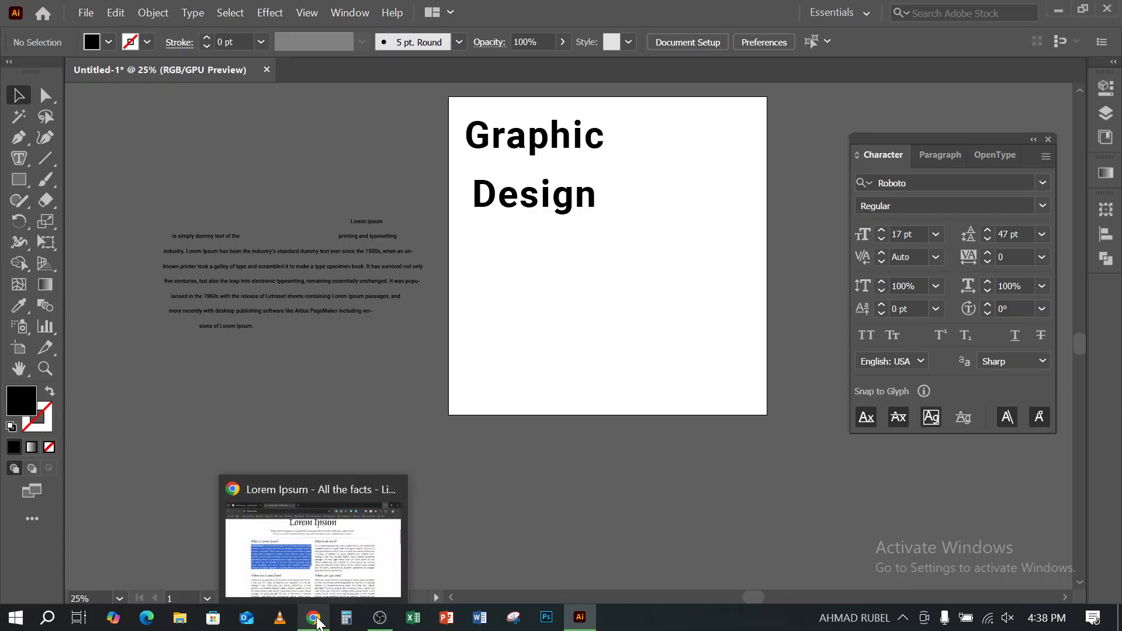
{"action": "left_click", "coordinate": [321, 573]}
{"action": "left_click", "coordinate": [324, 544]}
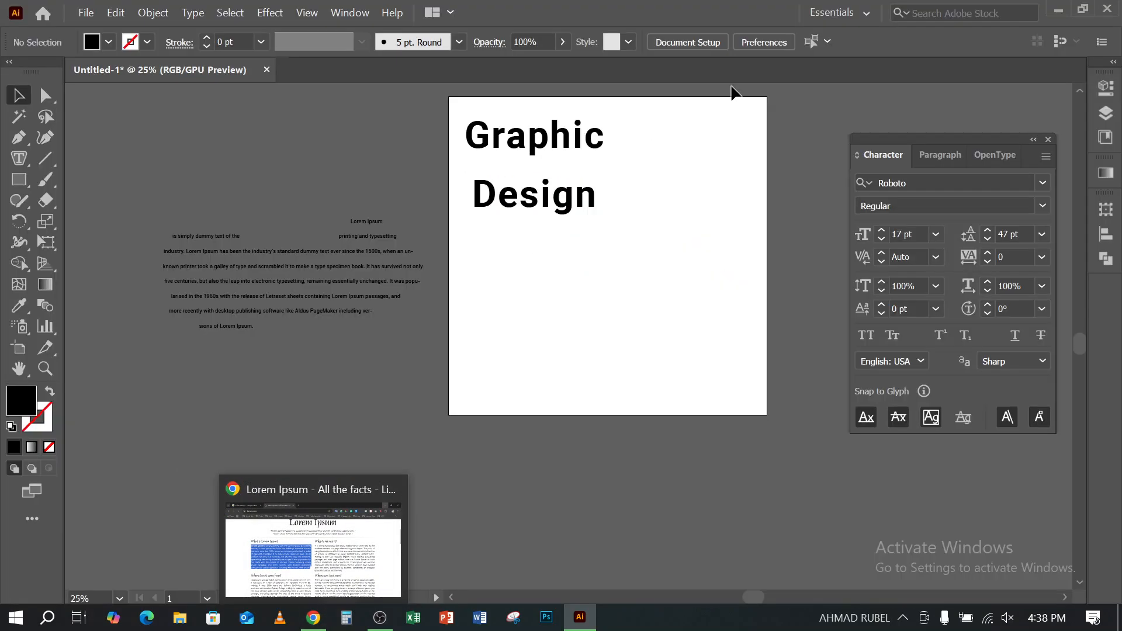
{"action": "left_click", "coordinate": [1058, 8]}
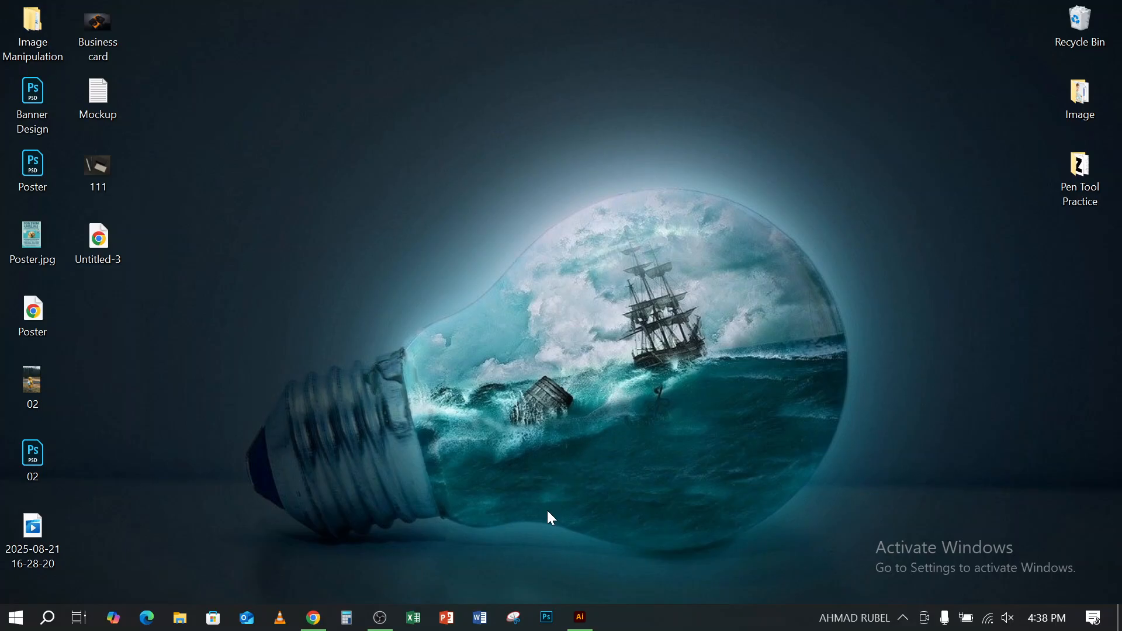
{"action": "left_click", "coordinate": [581, 618]}
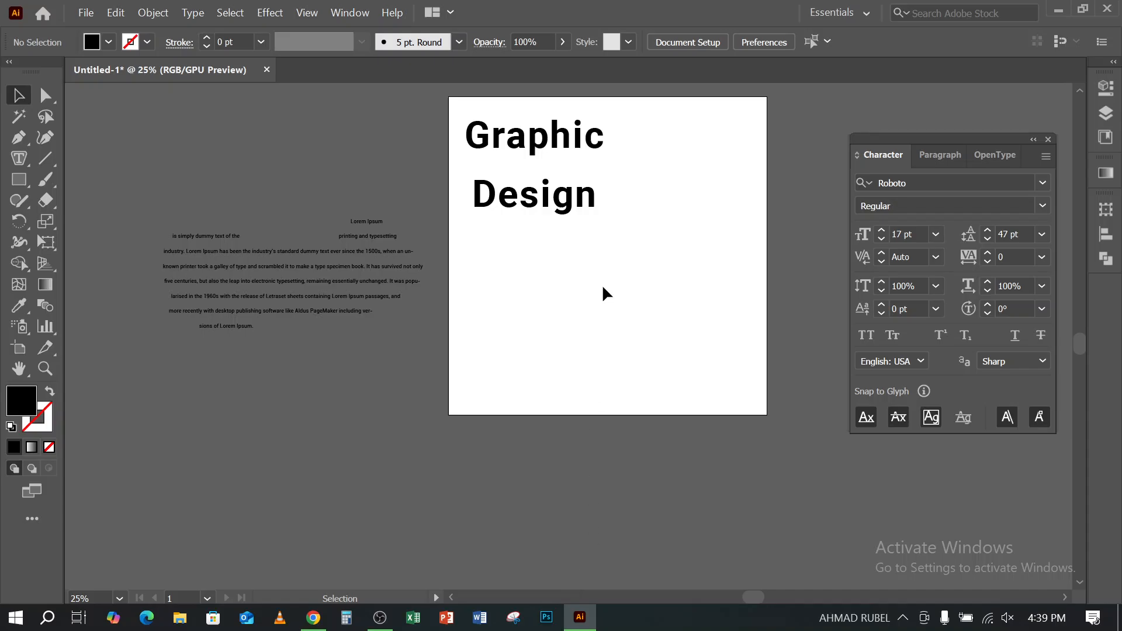
- Move the "Graphic Design" heading near the artboard's top centre, and shift the freeform paragraph slightly up and left on the canvas
{"action": "left_click_drag", "start_coordinate": [549, 136], "coordinate": [627, 128]}
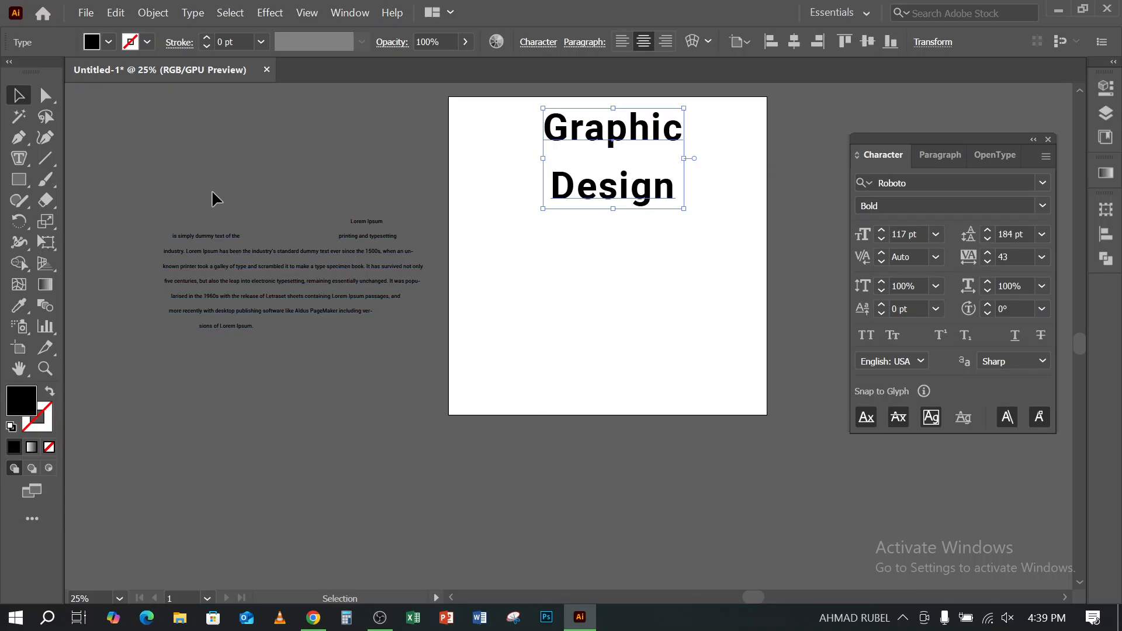
{"action": "left_click", "coordinate": [233, 257]}
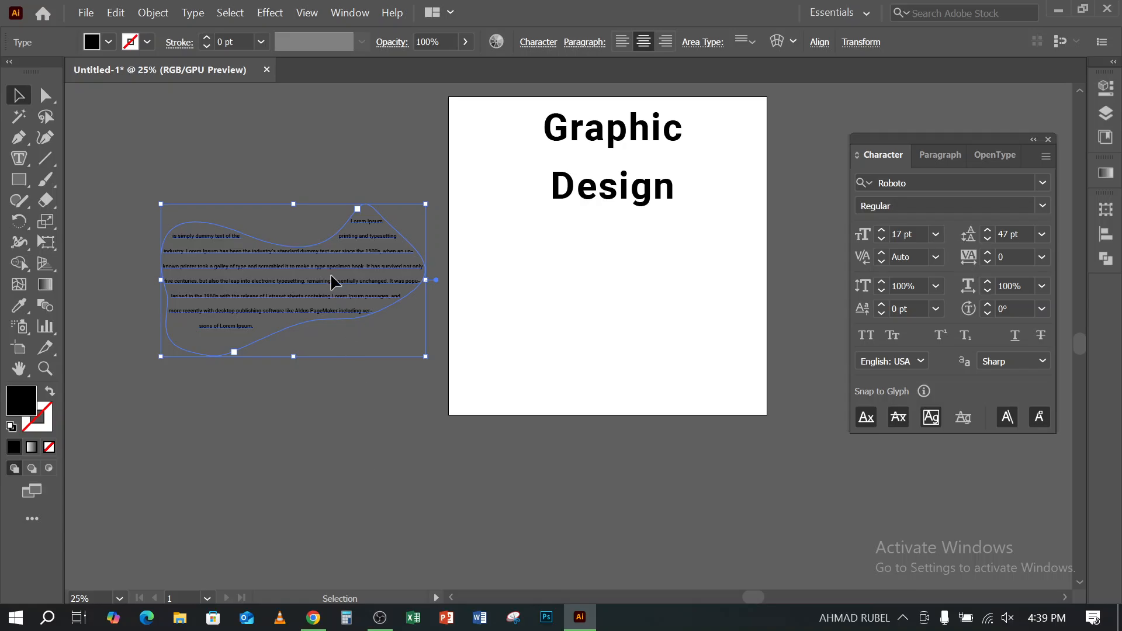
{"action": "left_click_drag", "start_coordinate": [331, 274], "coordinate": [316, 243]}
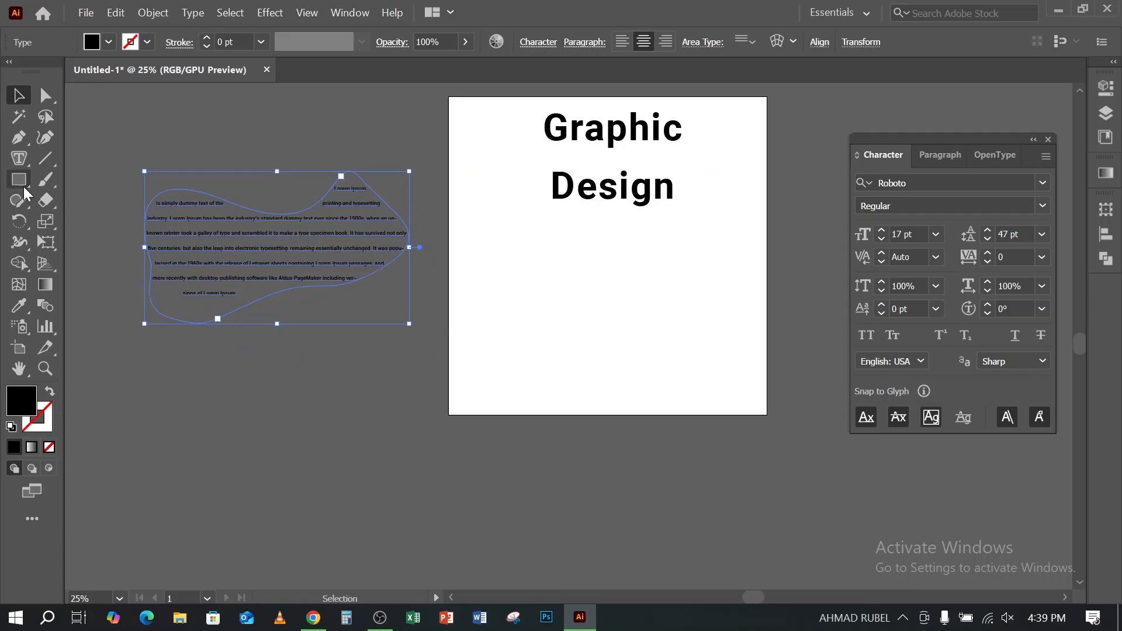
{"action": "left_click", "coordinate": [19, 158]}
{"action": "left_click", "coordinate": [18, 156]}
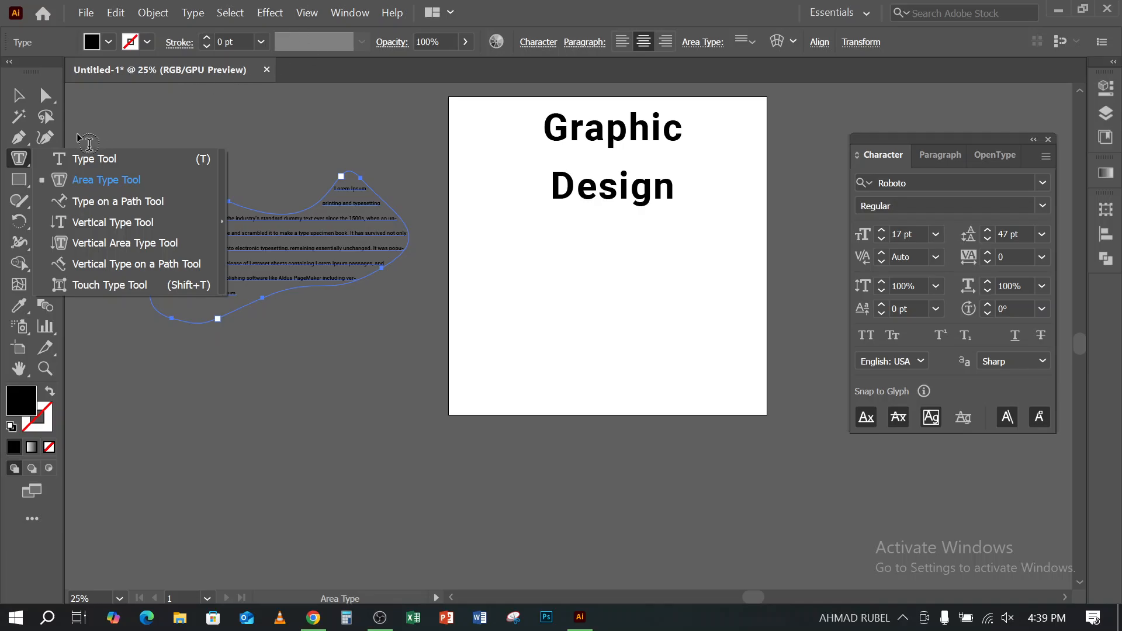
{"action": "left_click", "coordinate": [541, 4]}
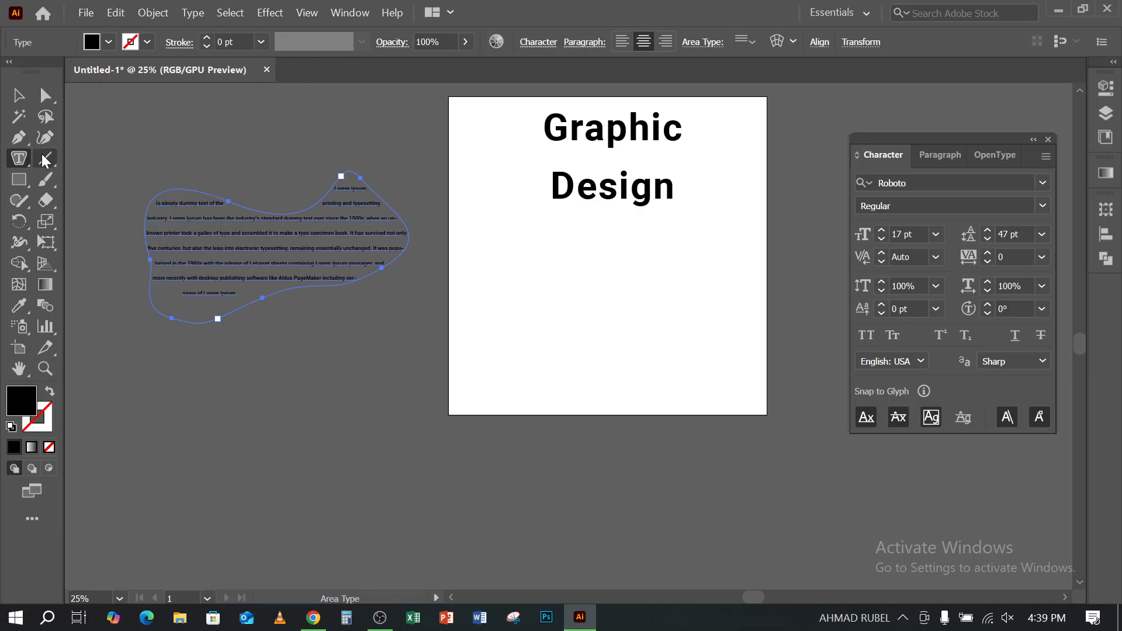
{"action": "key", "text": "Escape"}
{"action": "left_click", "coordinate": [623, 285]}
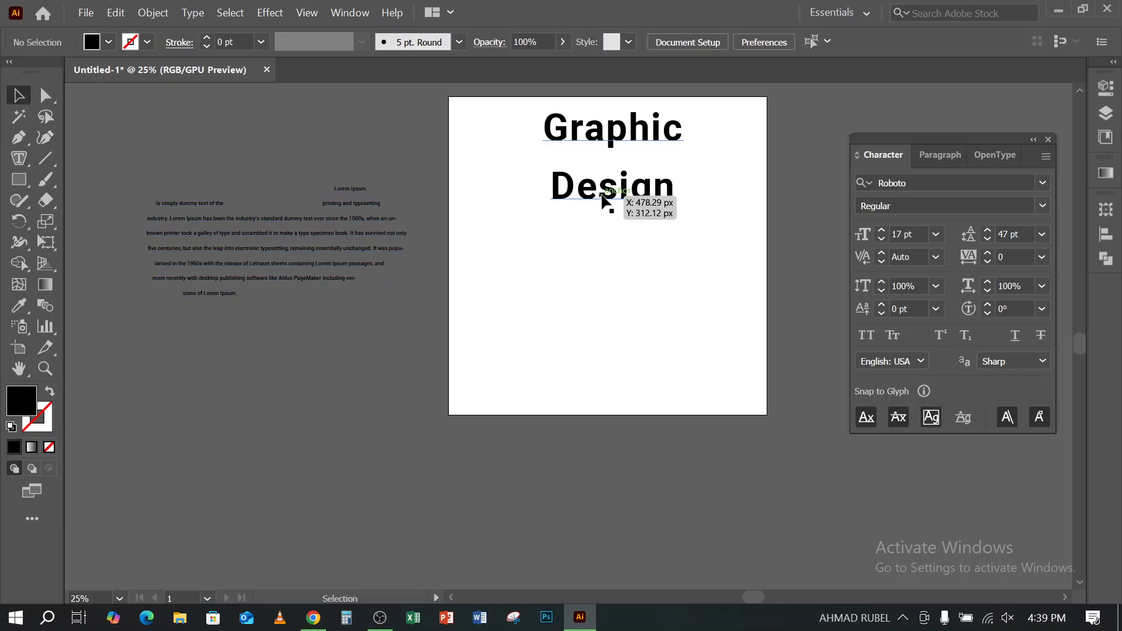
- Move the "Graphic Design" heading off the artboard, above the freeform paragraph, to clear the artboard
{"action": "left_click", "coordinate": [614, 145]}
{"action": "scroll", "coordinate": [649, 315], "scroll_direction": "up", "scroll_amount": 3}
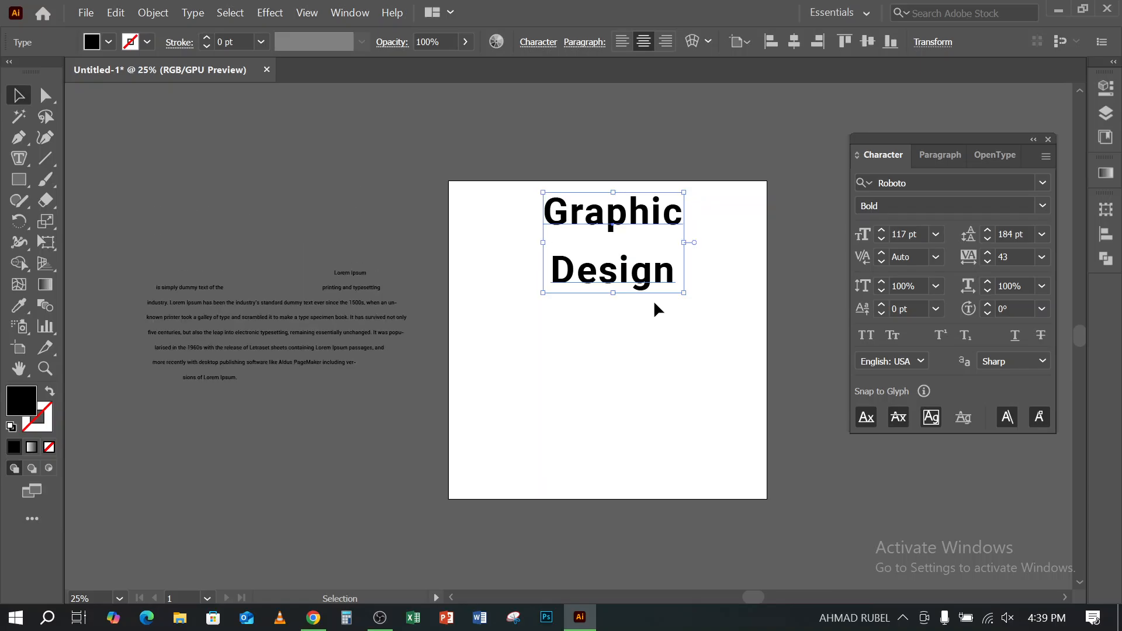
{"action": "left_click_drag", "start_coordinate": [649, 218], "coordinate": [374, 133]}
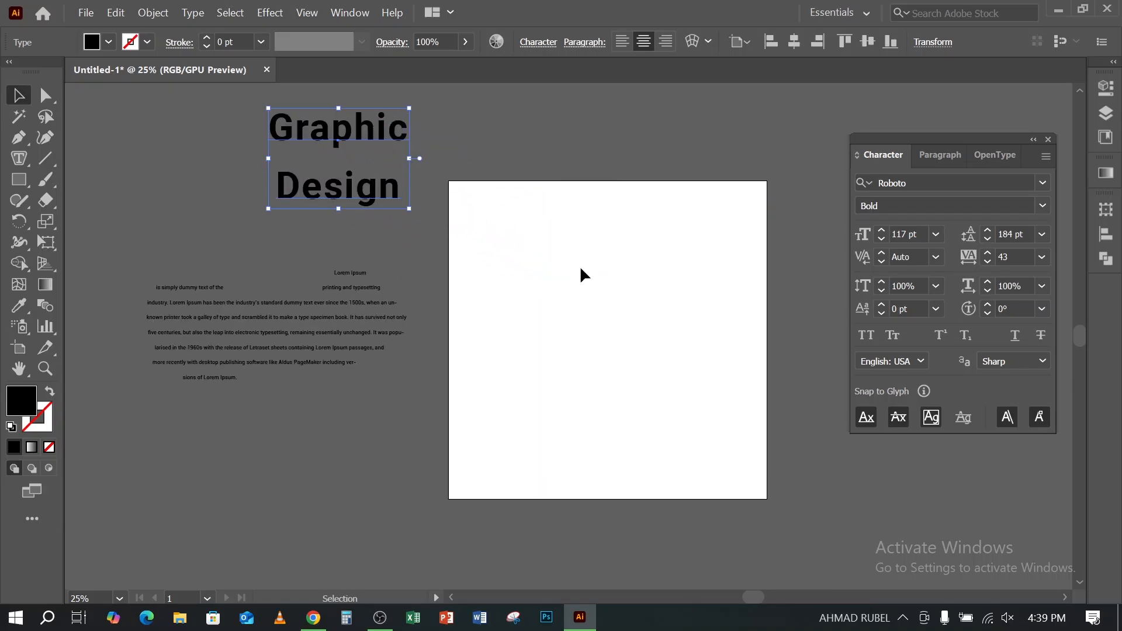
{"action": "scroll", "coordinate": [581, 257], "scroll_direction": "up", "scroll_amount": 1}
{"action": "key", "text": "space"}
{"action": "left_click_drag", "start_coordinate": [588, 313], "coordinate": [483, 267]}
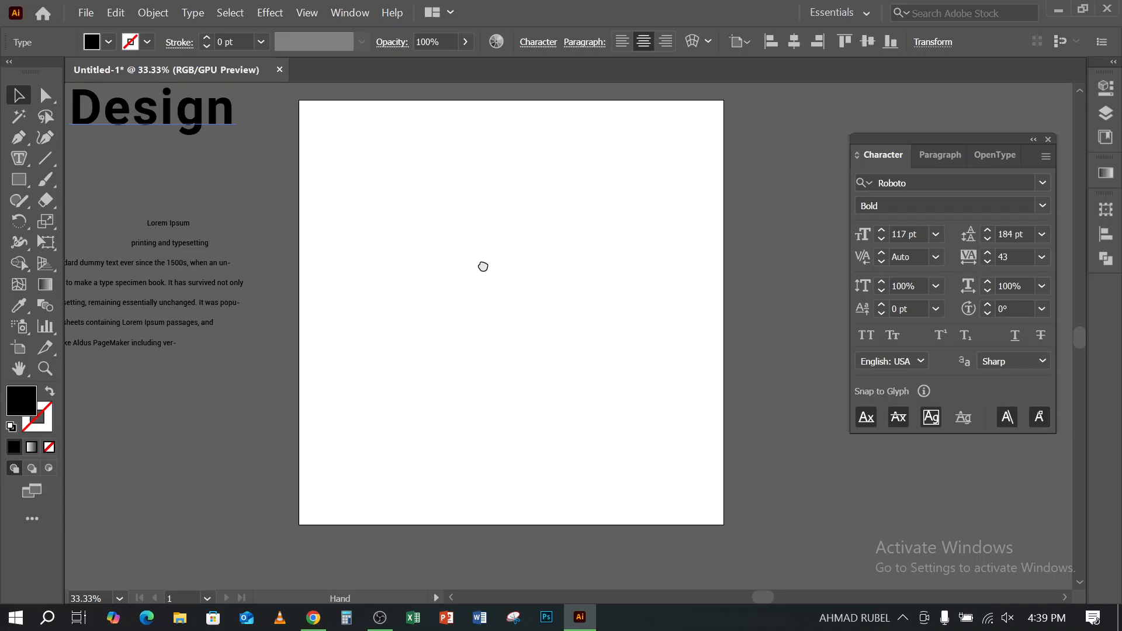
{"action": "left_click", "coordinate": [18, 158]}
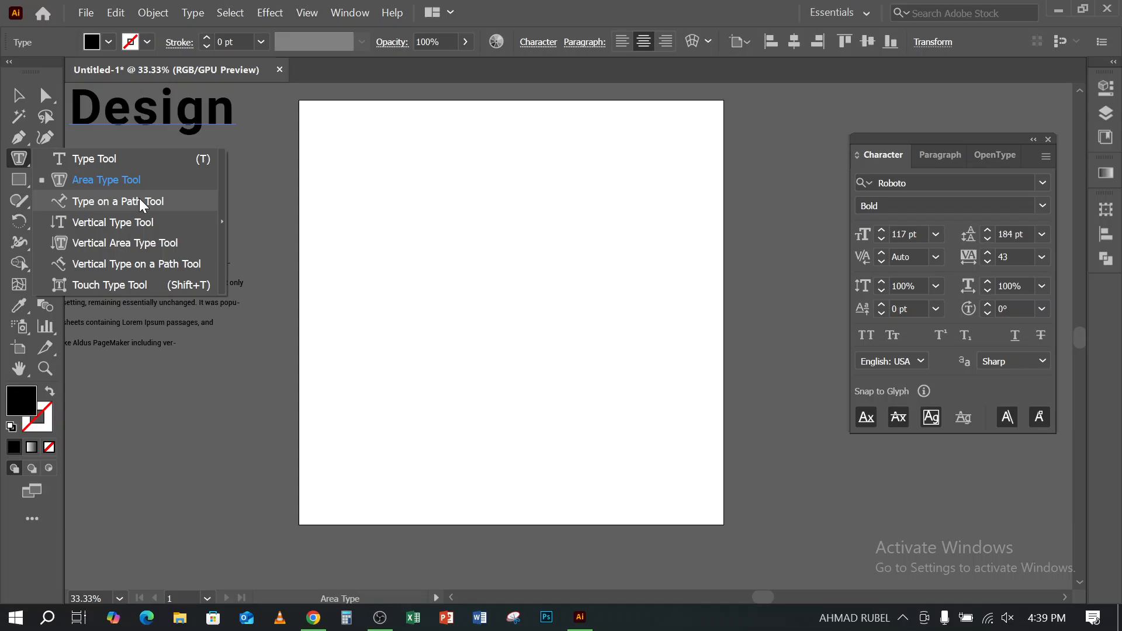
{"action": "left_click", "coordinate": [564, 8]}
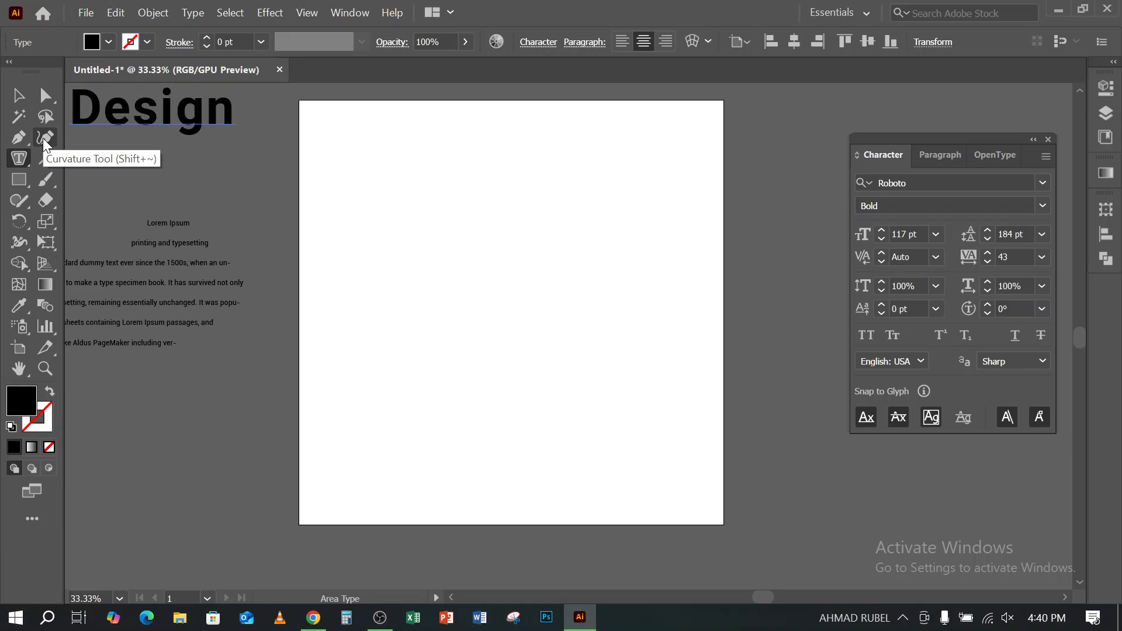
- Switch to Chrome and look through the "t-shirt design" image results for designs with shaped lettering
{"action": "left_click", "coordinate": [313, 617]}
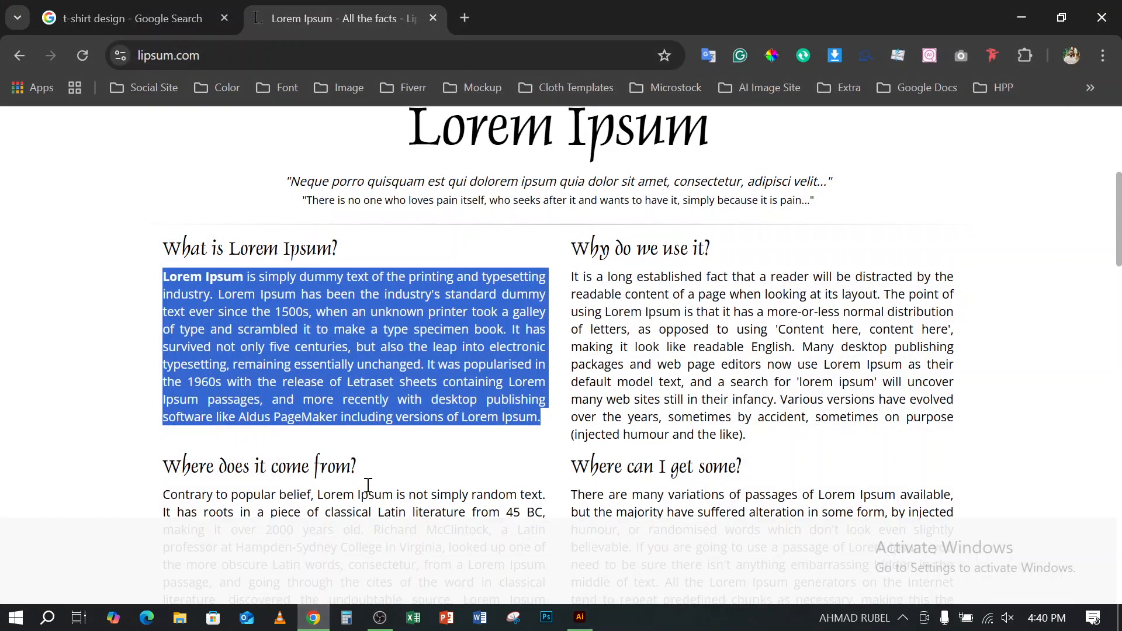
{"action": "left_click", "coordinate": [162, 20]}
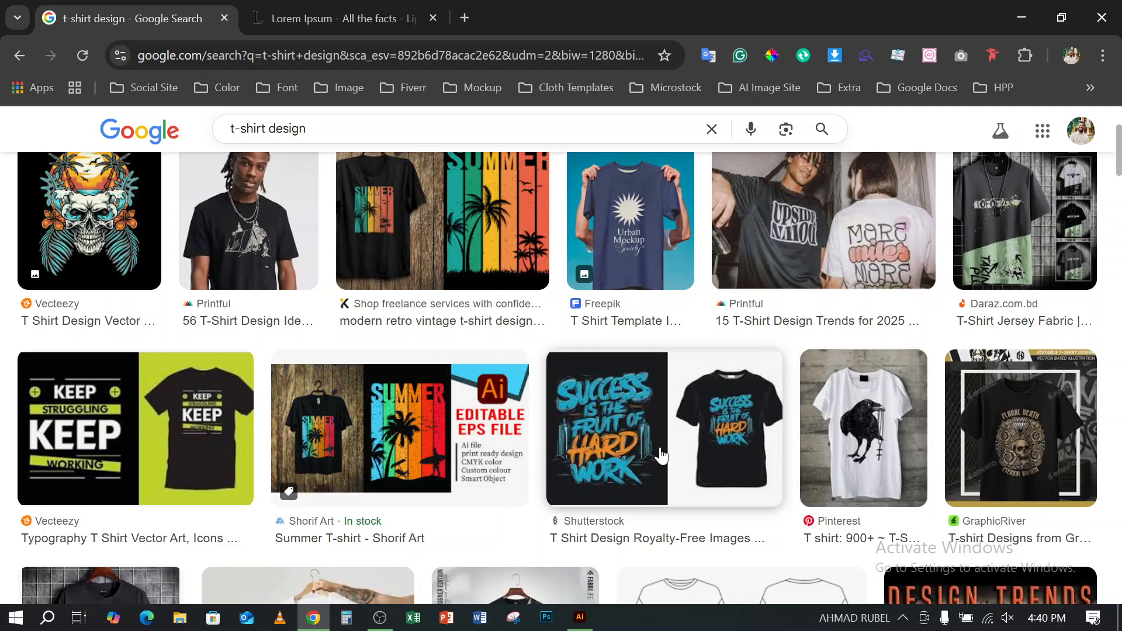
{"action": "scroll", "coordinate": [660, 455], "scroll_direction": "down", "scroll_amount": 5}
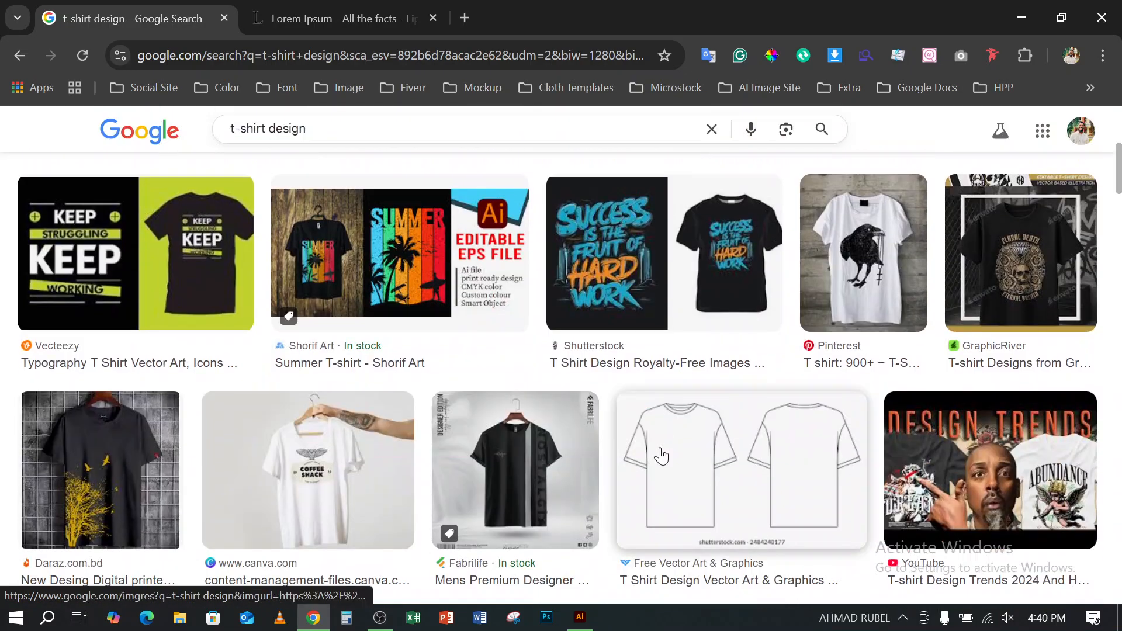
{"action": "scroll", "coordinate": [661, 454], "scroll_direction": "down", "scroll_amount": 5}
{"action": "scroll", "coordinate": [660, 455], "scroll_direction": "down", "scroll_amount": 4}
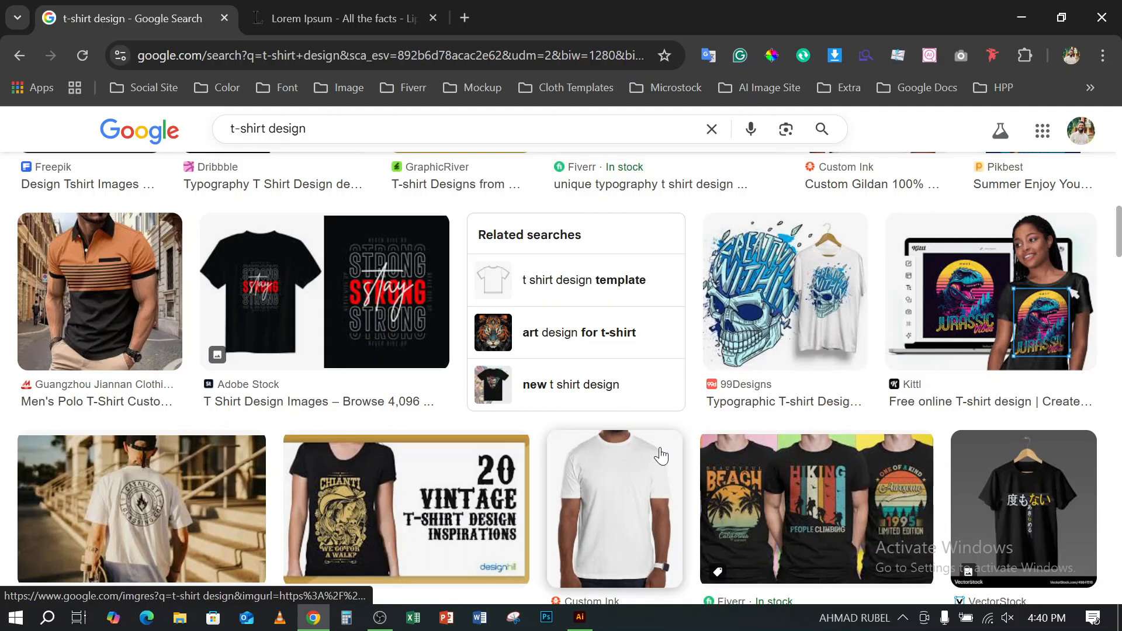
{"action": "scroll", "coordinate": [660, 455], "scroll_direction": "down", "scroll_amount": 5}
{"action": "scroll", "coordinate": [661, 455], "scroll_direction": "down", "scroll_amount": 5}
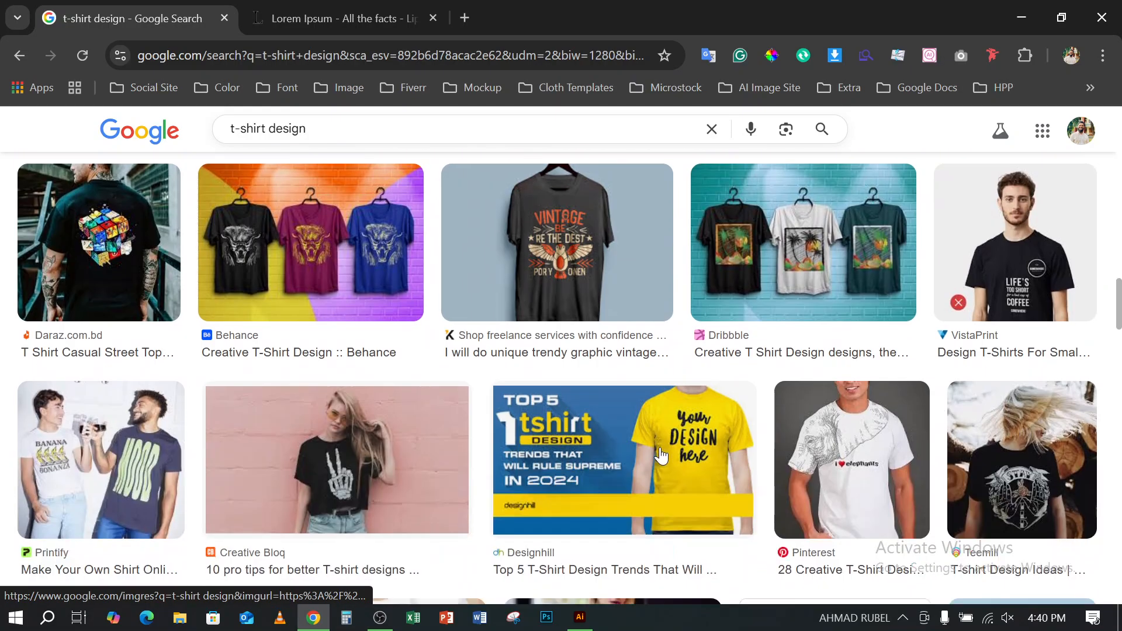
- Search Google Images for "typography t-shirt design" and look through the results for shaped lettering examples
{"action": "left_click", "coordinate": [232, 130]}
{"action": "type", "text": "typogra"}
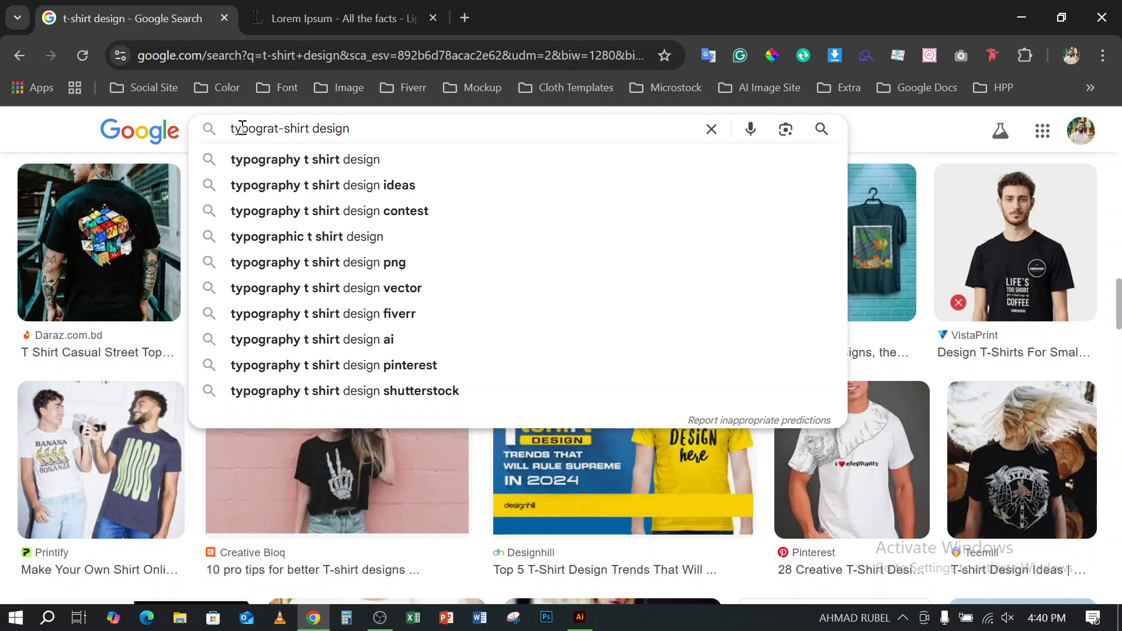
{"action": "type", "text": "phy"}
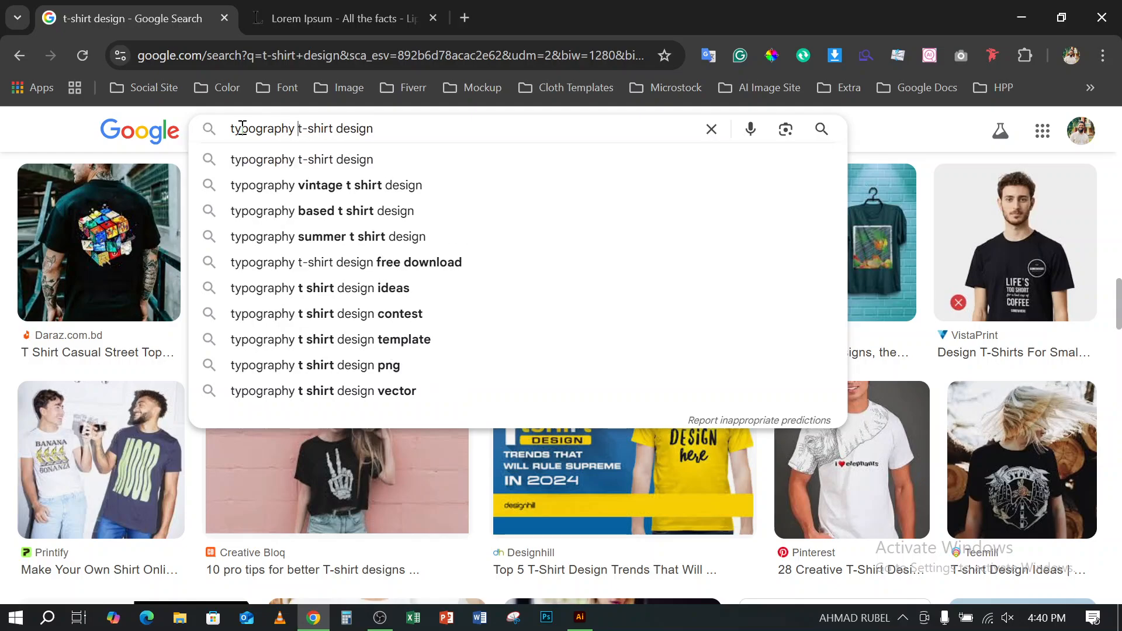
{"action": "key", "text": "Return"}
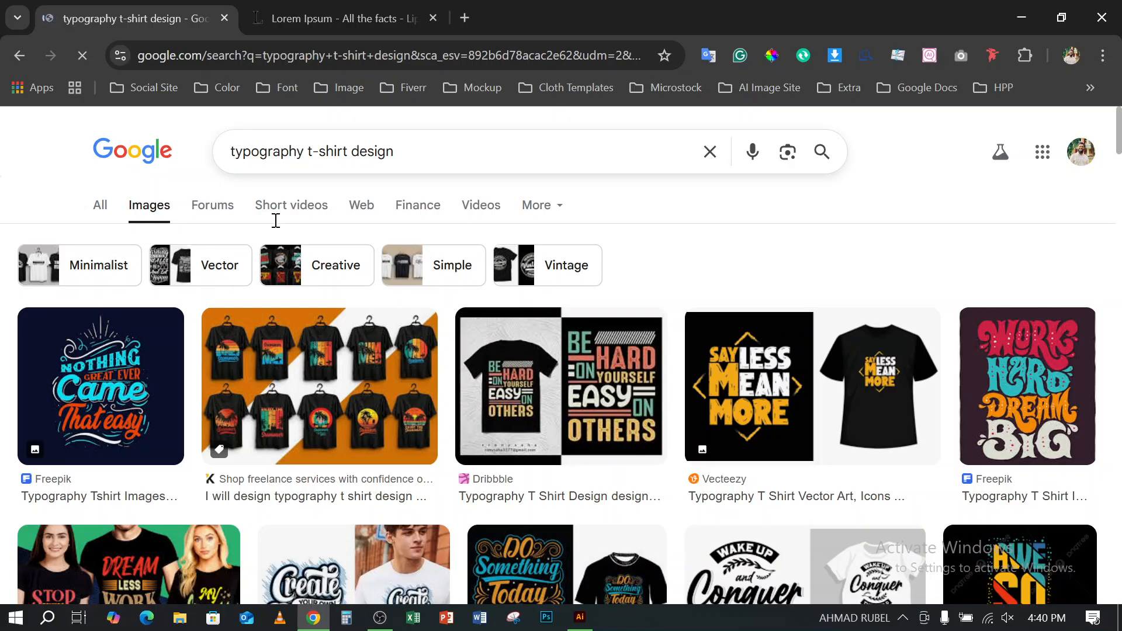
{"action": "scroll", "coordinate": [360, 311], "scroll_direction": "down", "scroll_amount": 5}
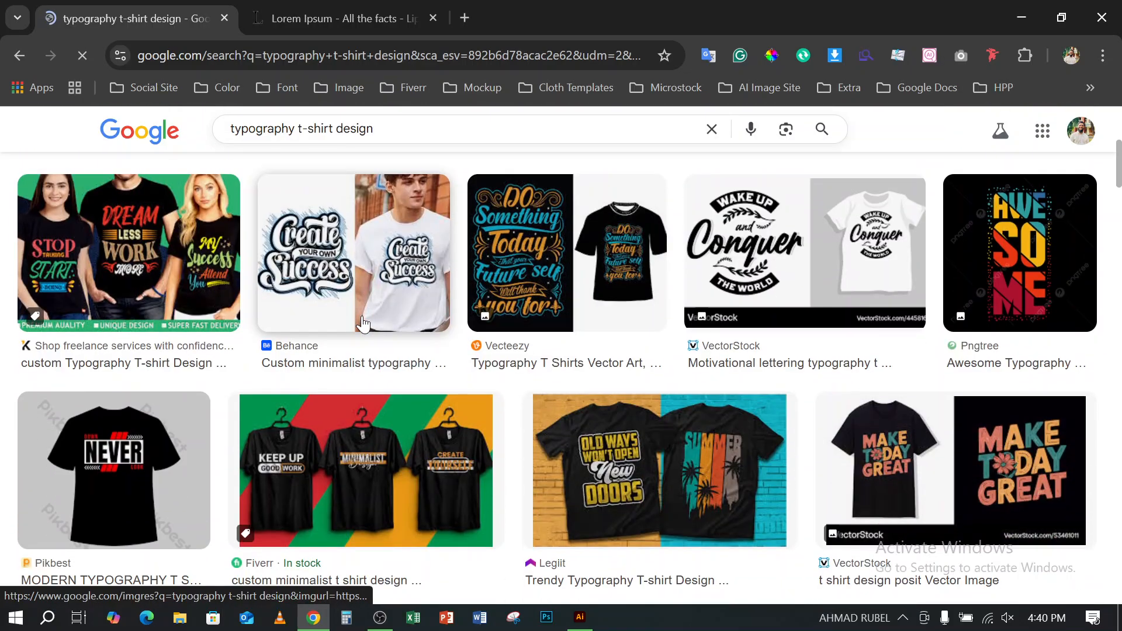
{"action": "scroll", "coordinate": [362, 324], "scroll_direction": "down", "scroll_amount": 5}
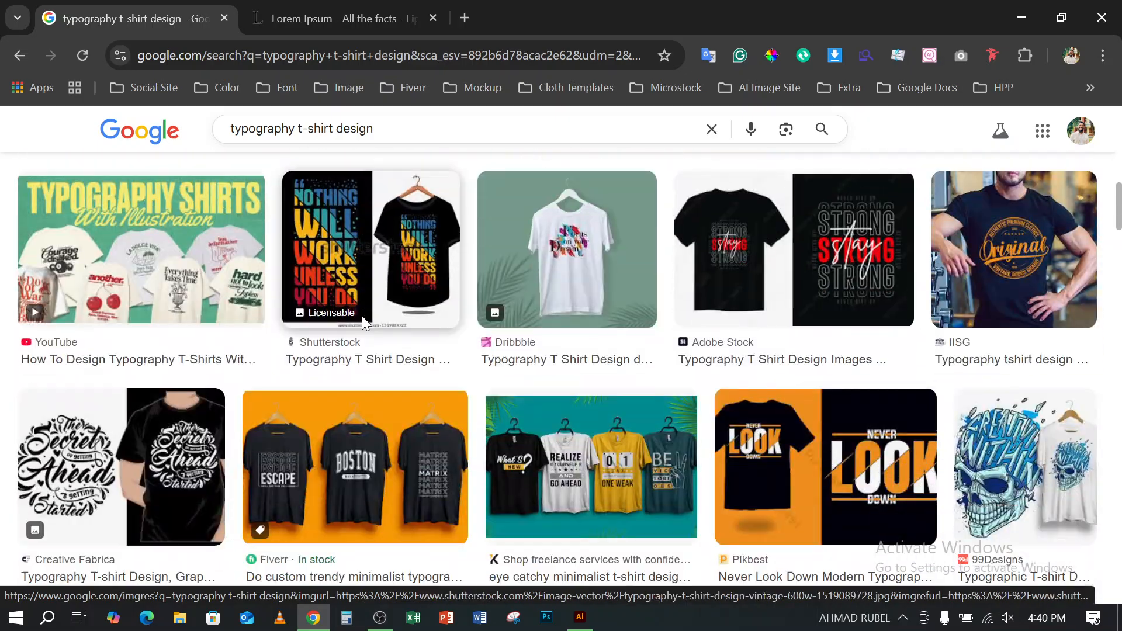
{"action": "scroll", "coordinate": [362, 322], "scroll_direction": "down", "scroll_amount": 5}
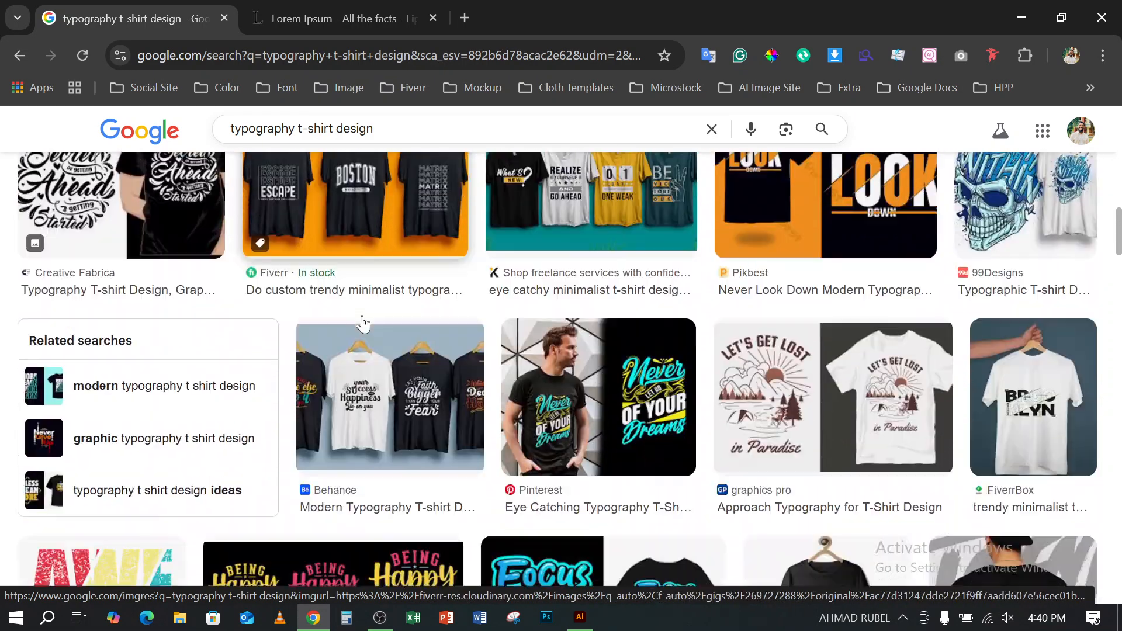
{"action": "scroll", "coordinate": [363, 323], "scroll_direction": "down", "scroll_amount": 3}
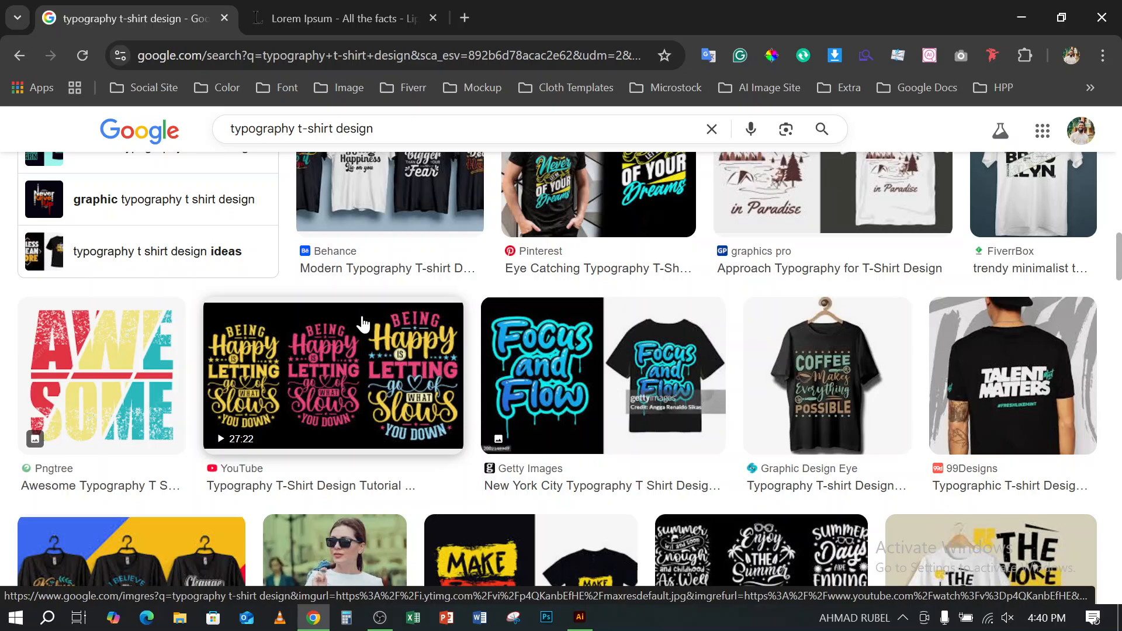
{"action": "scroll", "coordinate": [363, 323], "scroll_direction": "down", "scroll_amount": 10}
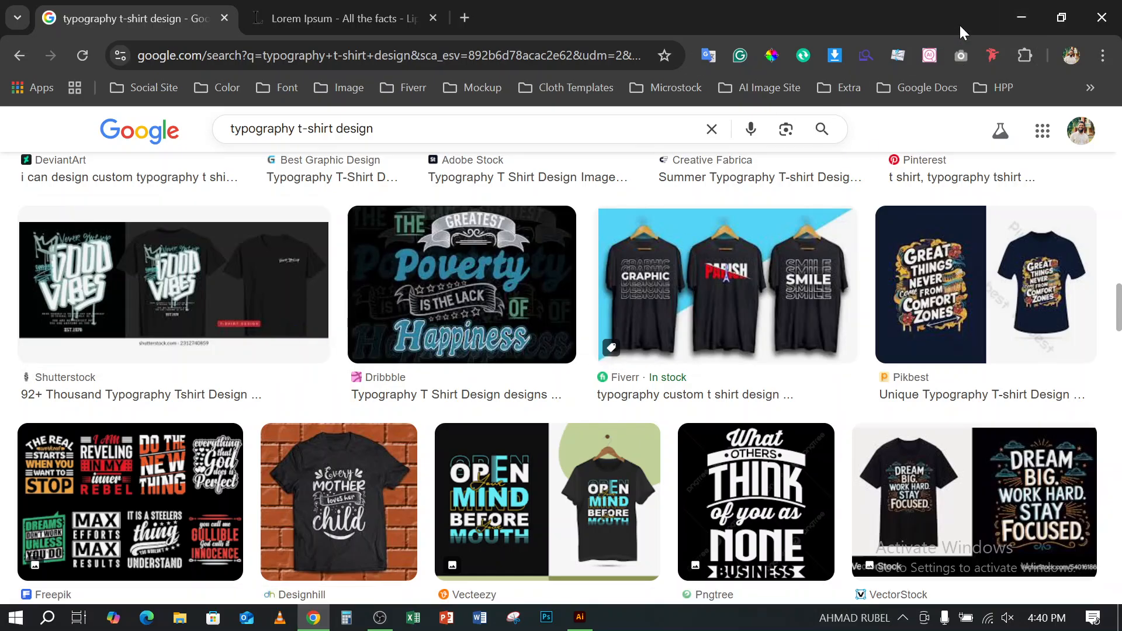
- Switch back to Illustrator and look over the type tool variants, including Type on a Path
{"action": "left_click", "coordinate": [1022, 21]}
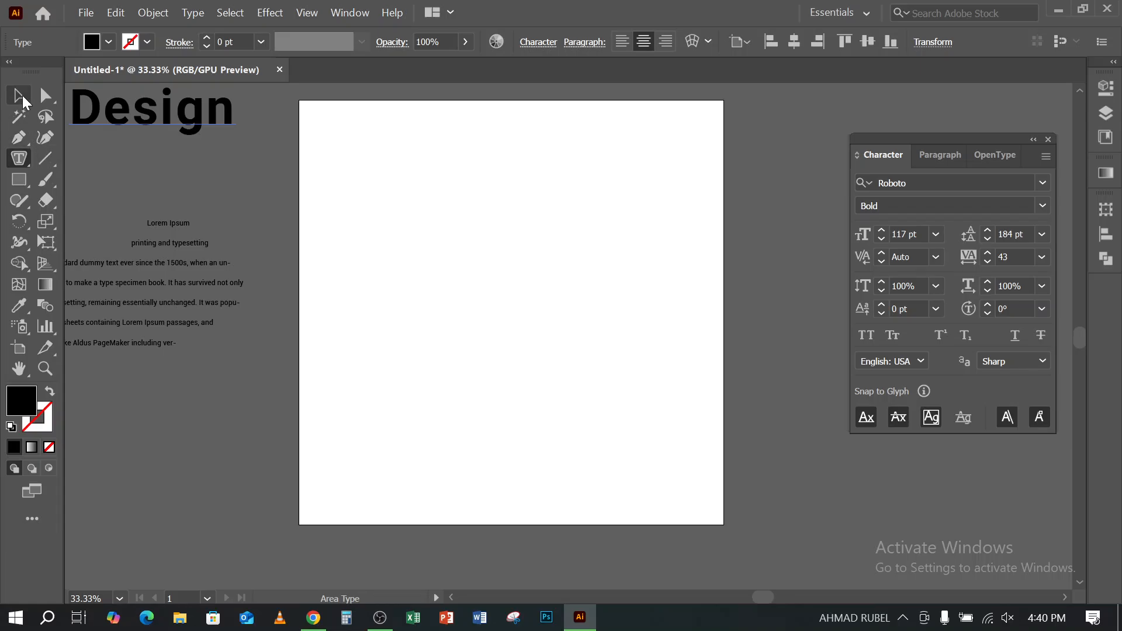
{"action": "left_click", "coordinate": [18, 94]}
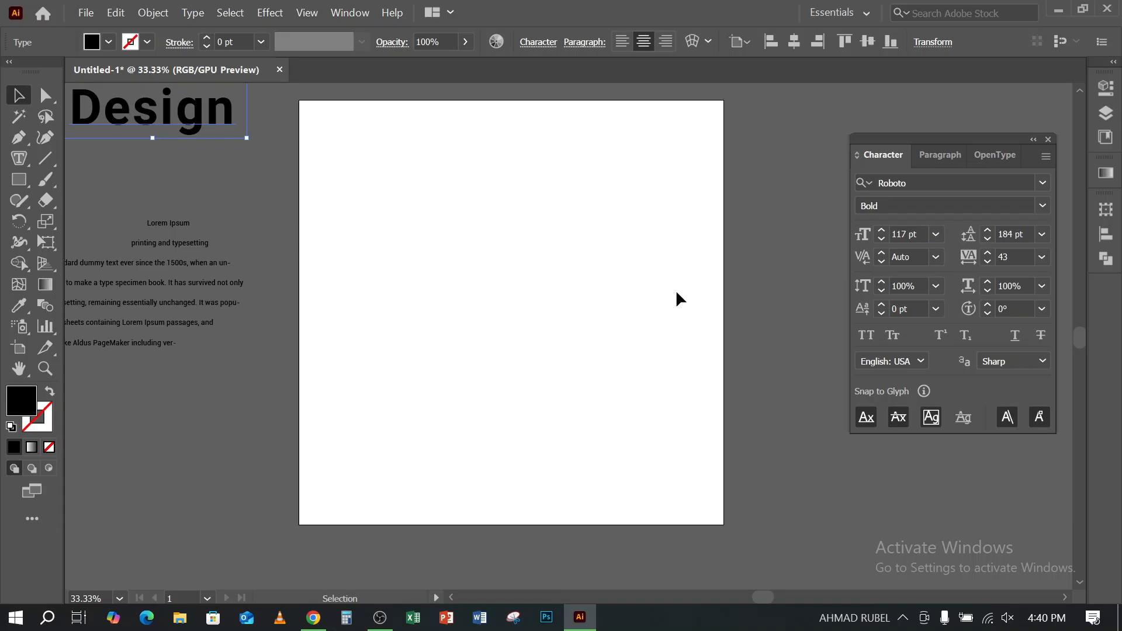
{"action": "scroll", "coordinate": [513, 299], "scroll_direction": "up", "scroll_amount": 4}
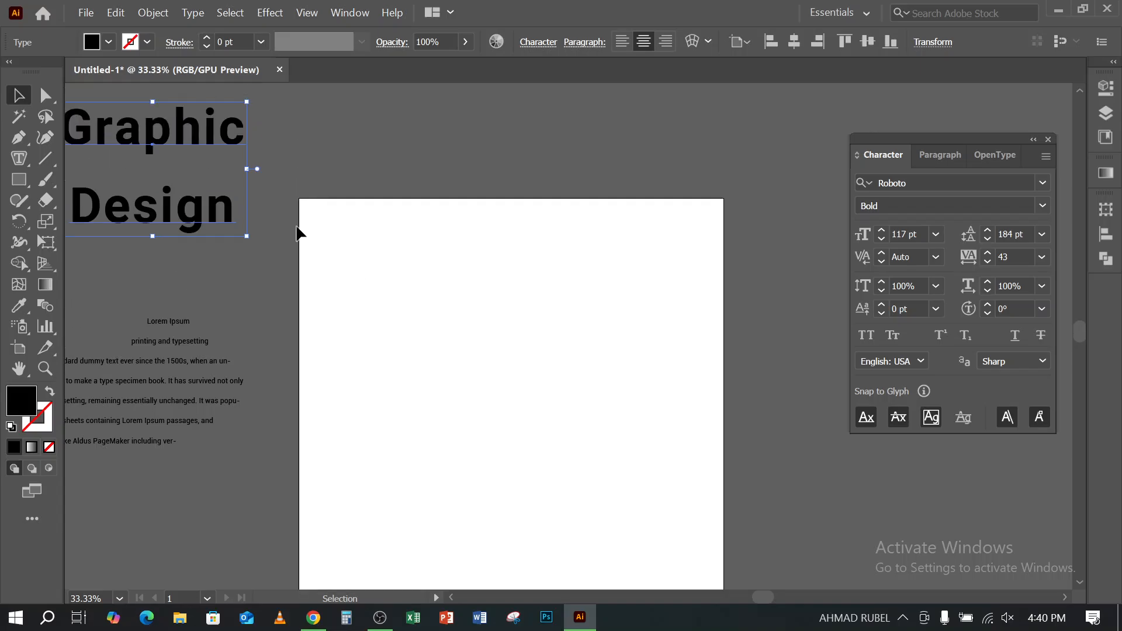
{"action": "key", "text": "space"}
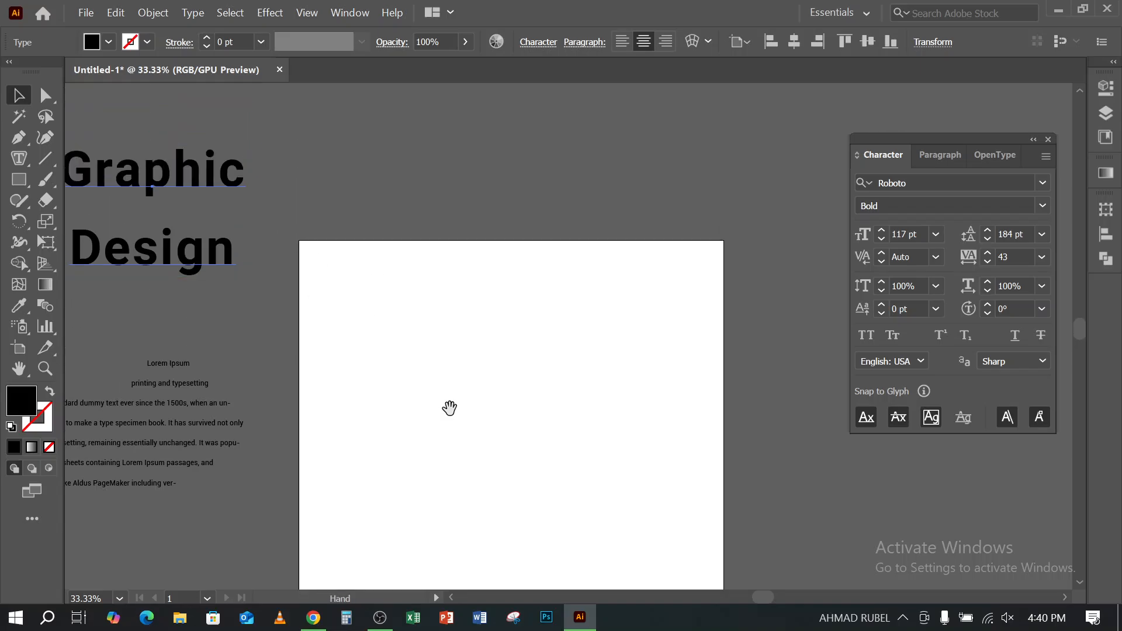
{"action": "left_click_drag", "start_coordinate": [451, 409], "coordinate": [507, 333]}
{"action": "scroll", "coordinate": [491, 290], "scroll_direction": "up", "scroll_amount": 1}
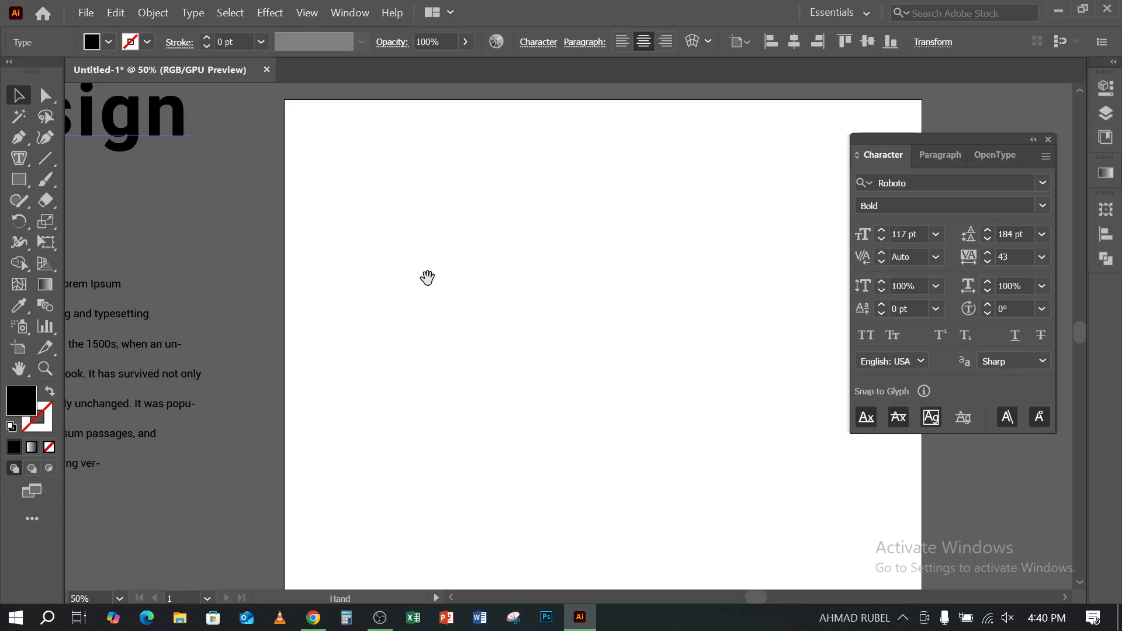
{"action": "left_click", "coordinate": [21, 155]}
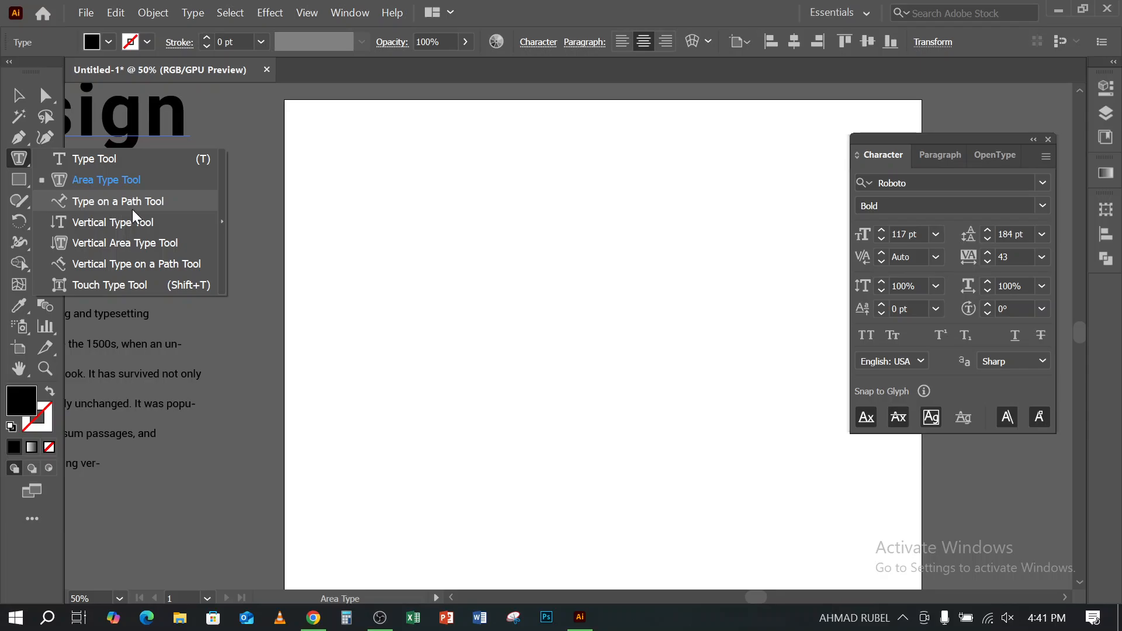
{"action": "left_click", "coordinate": [643, 5]}
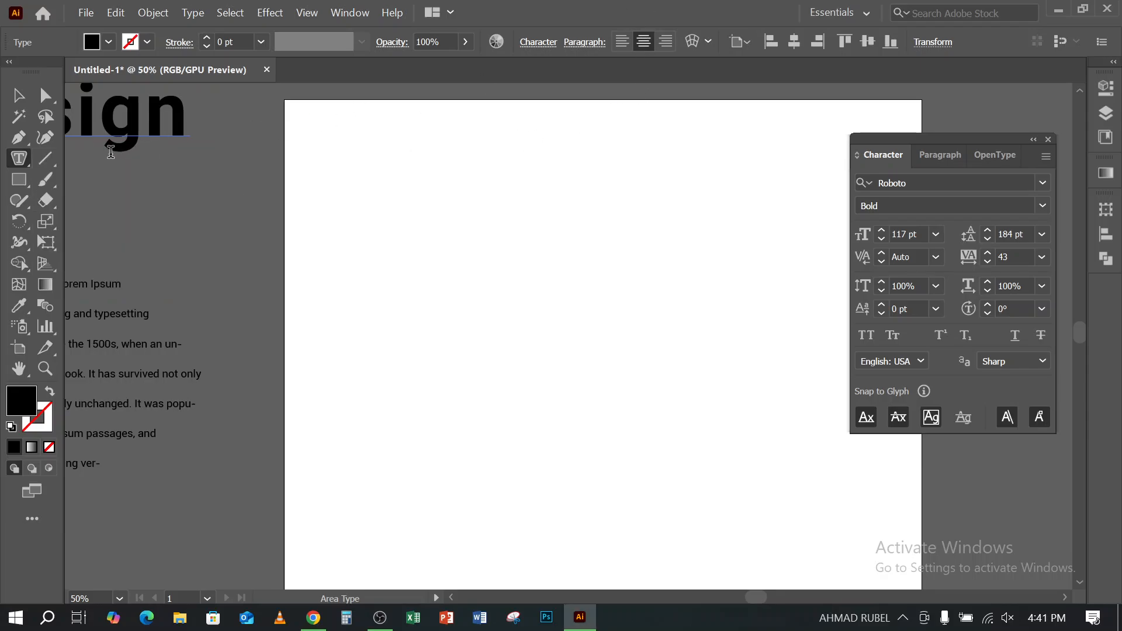
- Draw a long horizontal line across the upper artboard, set its stroke to 0.5 pt, and shift it slightly up and right
{"action": "left_click", "coordinate": [48, 157]}
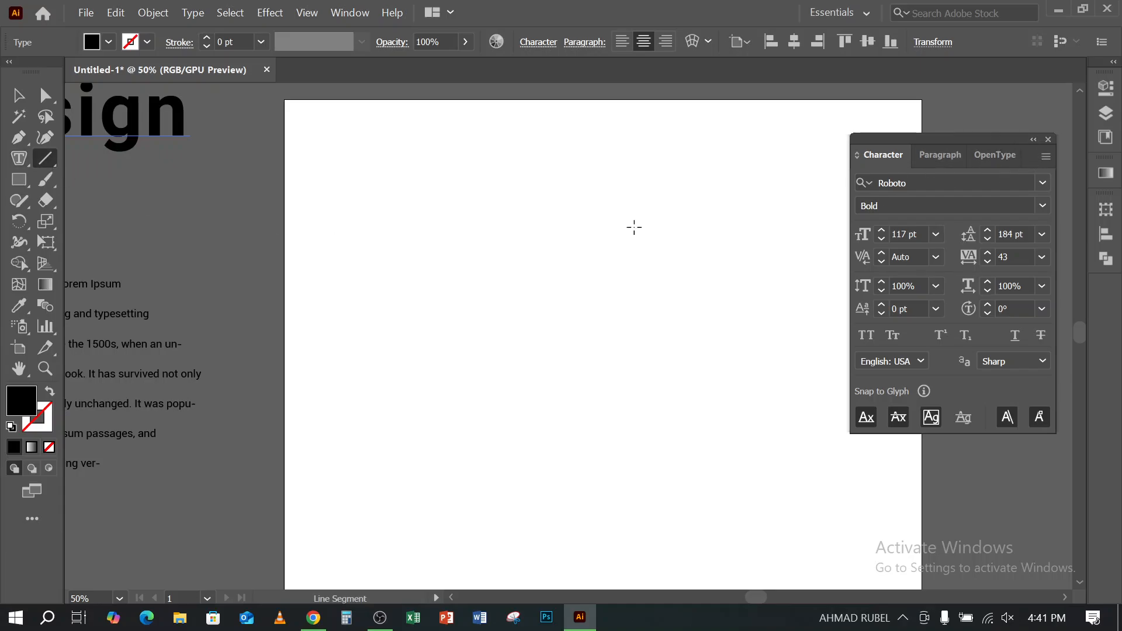
{"action": "scroll", "coordinate": [594, 233], "scroll_direction": "right", "scroll_amount": 3}
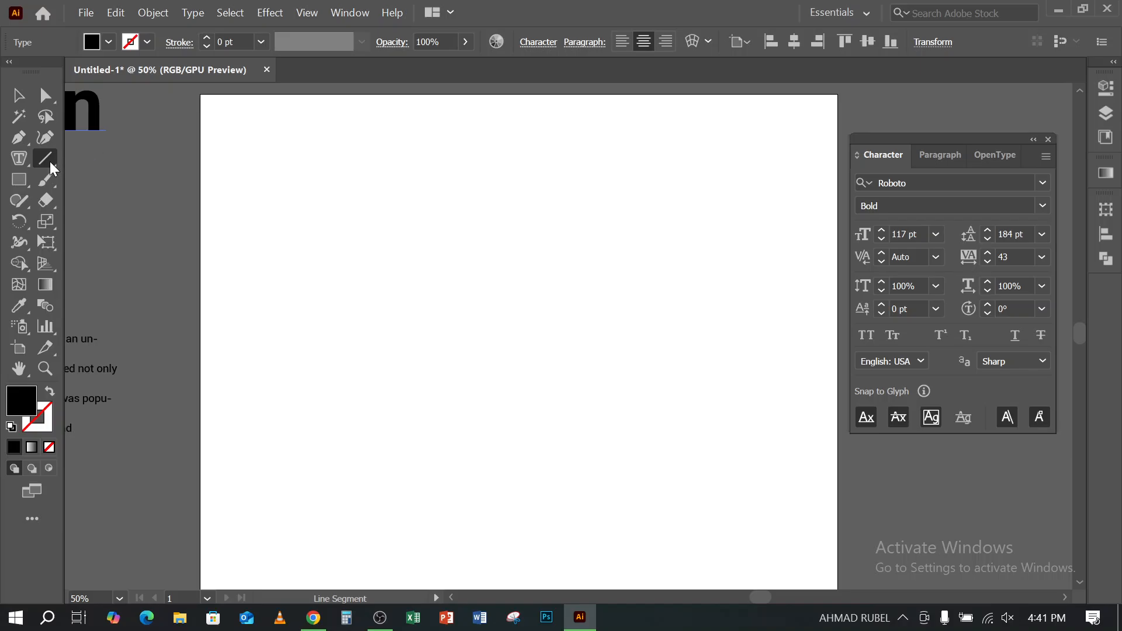
{"action": "left_click", "coordinate": [50, 162]}
{"action": "left_click", "coordinate": [139, 162]}
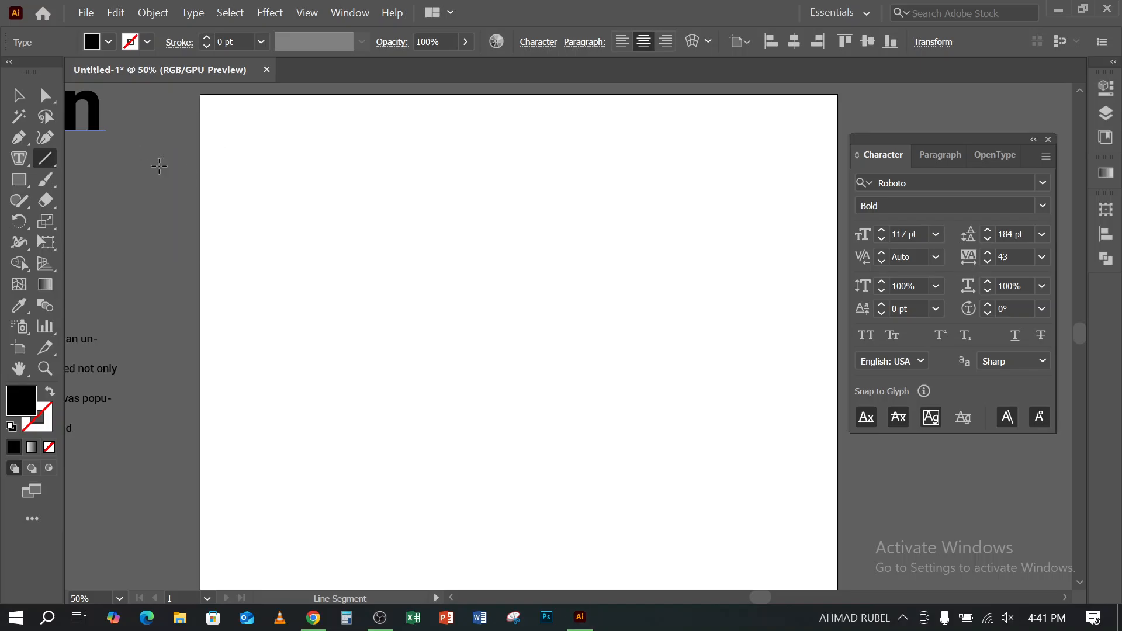
{"action": "mouse_move", "coordinate": [246, 165]}
{"action": "left_mouse_down"}
{"action": "mouse_move", "coordinate": [650, 176]}
{"action": "mouse_move", "coordinate": [679, 163]}
{"action": "mouse_move", "coordinate": [750, 165]}
{"action": "left_mouse_up"}
{"action": "left_click", "coordinate": [207, 37]}
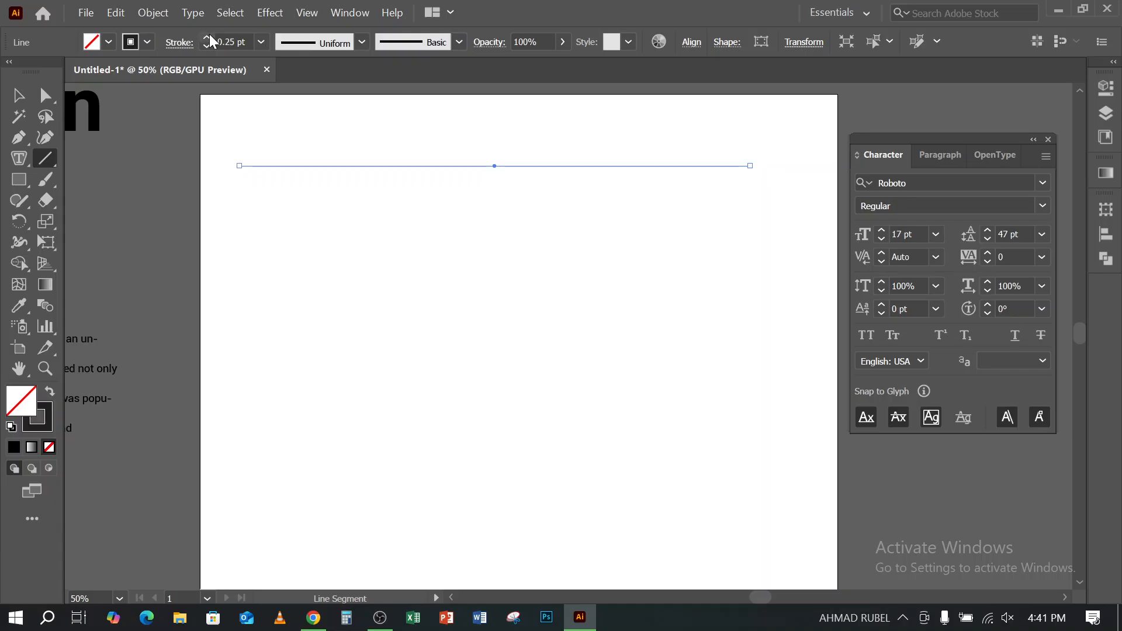
{"action": "left_click", "coordinate": [207, 36]}
{"action": "left_click", "coordinate": [18, 95]}
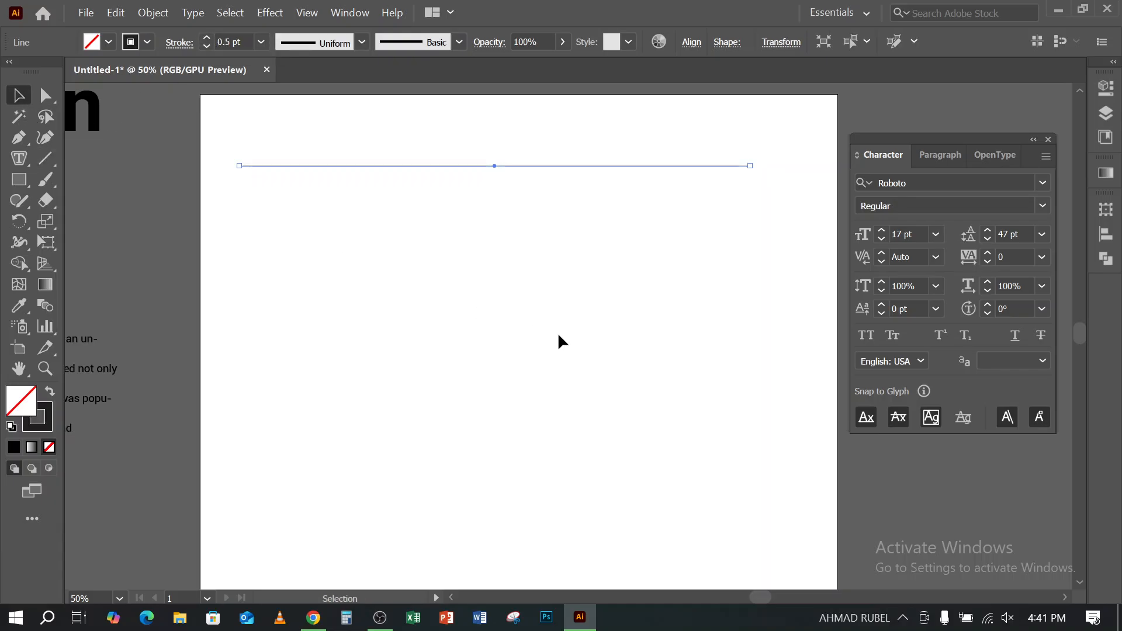
{"action": "left_click_drag", "start_coordinate": [503, 138], "coordinate": [578, 141]}
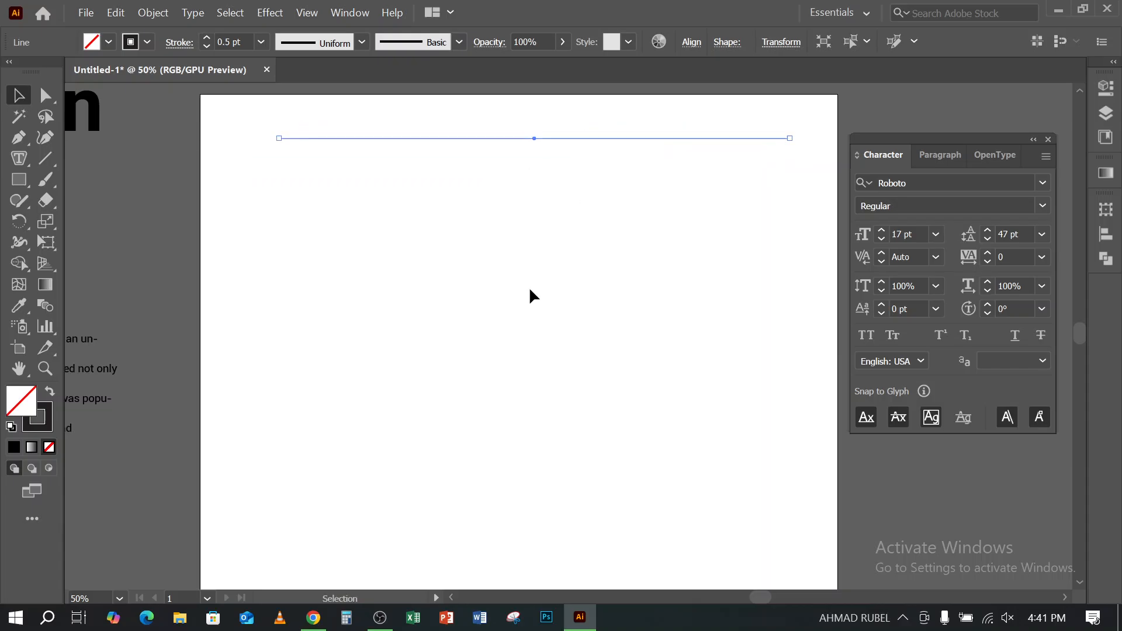
- Draw a quarter-circle arc with the Arc Tool and place it below the left end of the horizontal line
{"action": "left_click", "coordinate": [48, 152]}
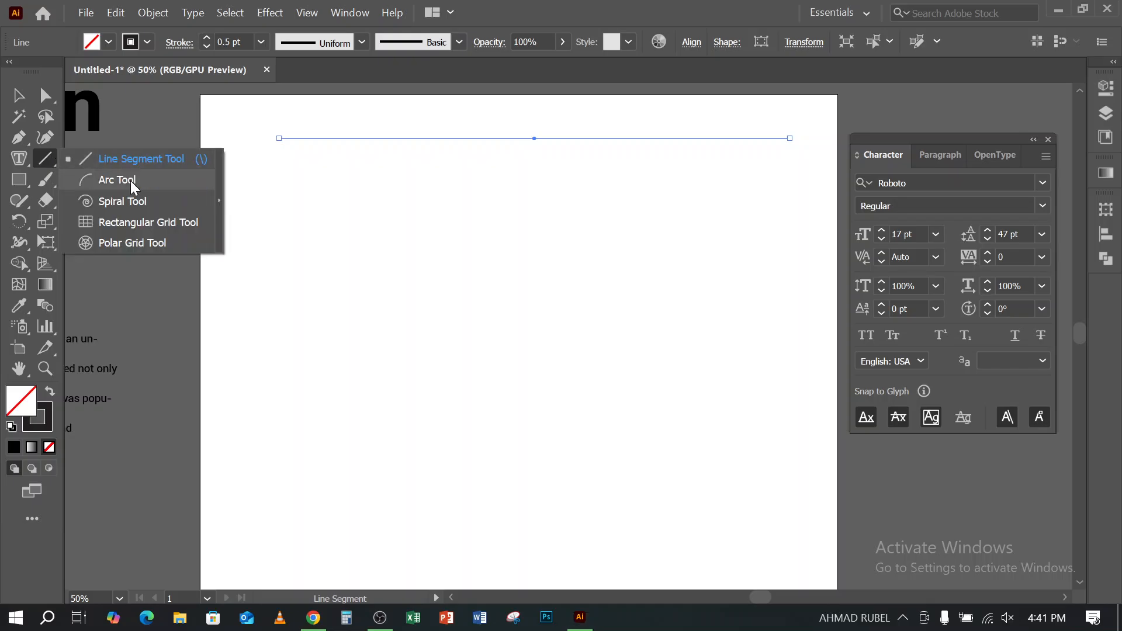
{"action": "left_click", "coordinate": [117, 180]}
{"action": "left_click_drag", "start_coordinate": [398, 341], "coordinate": [561, 380]}
{"action": "left_click", "coordinate": [19, 95]}
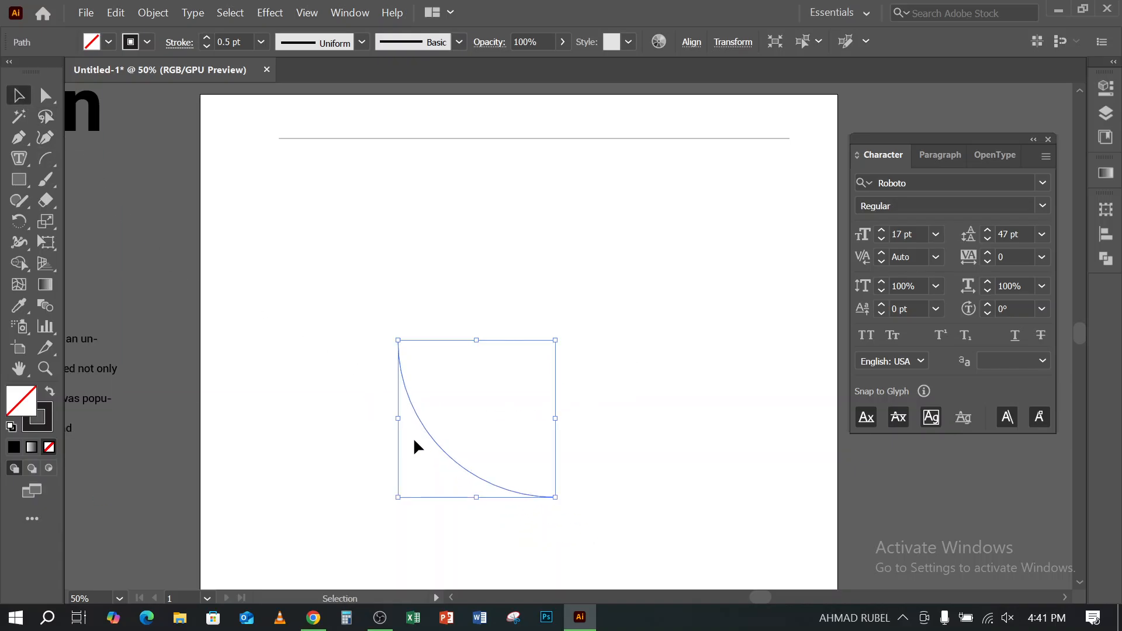
{"action": "left_click_drag", "start_coordinate": [442, 447], "coordinate": [326, 317]}
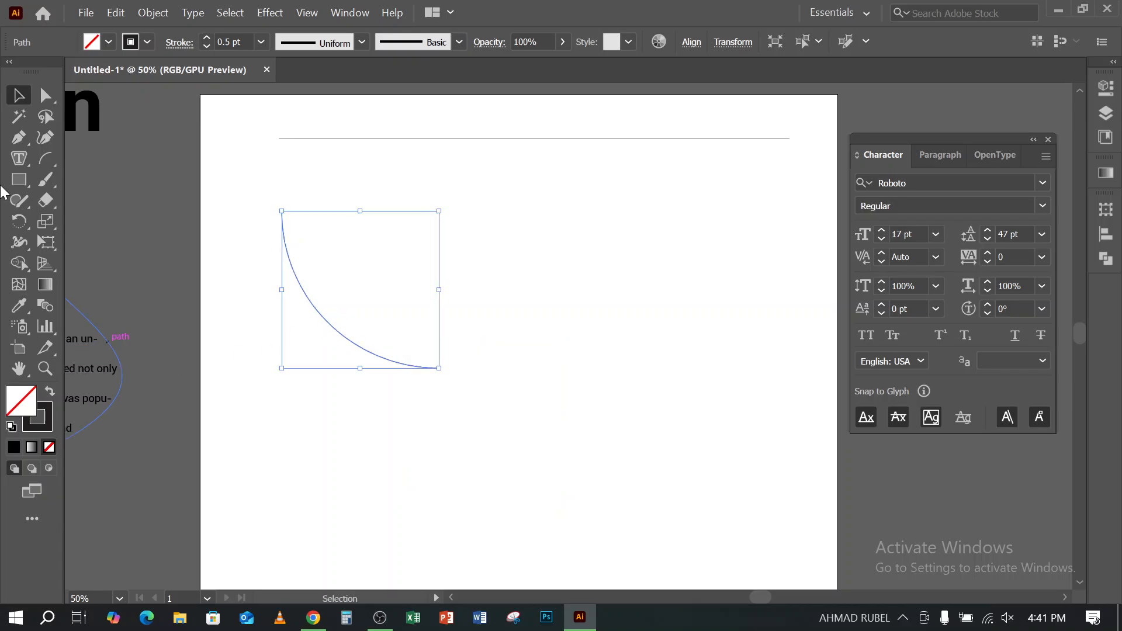
- Draw an open S-shaped wave with the Pen tool across the artboard below the arc, and move it slightly upward
{"action": "left_click", "coordinate": [18, 139]}
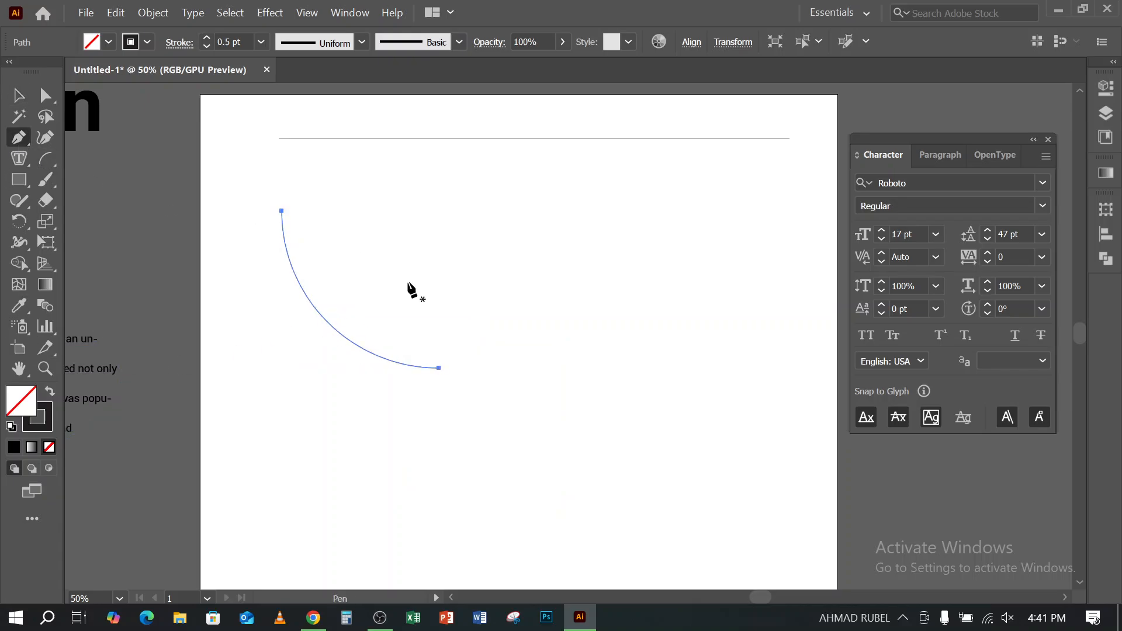
{"action": "scroll", "coordinate": [409, 289], "scroll_direction": "down", "scroll_amount": 3}
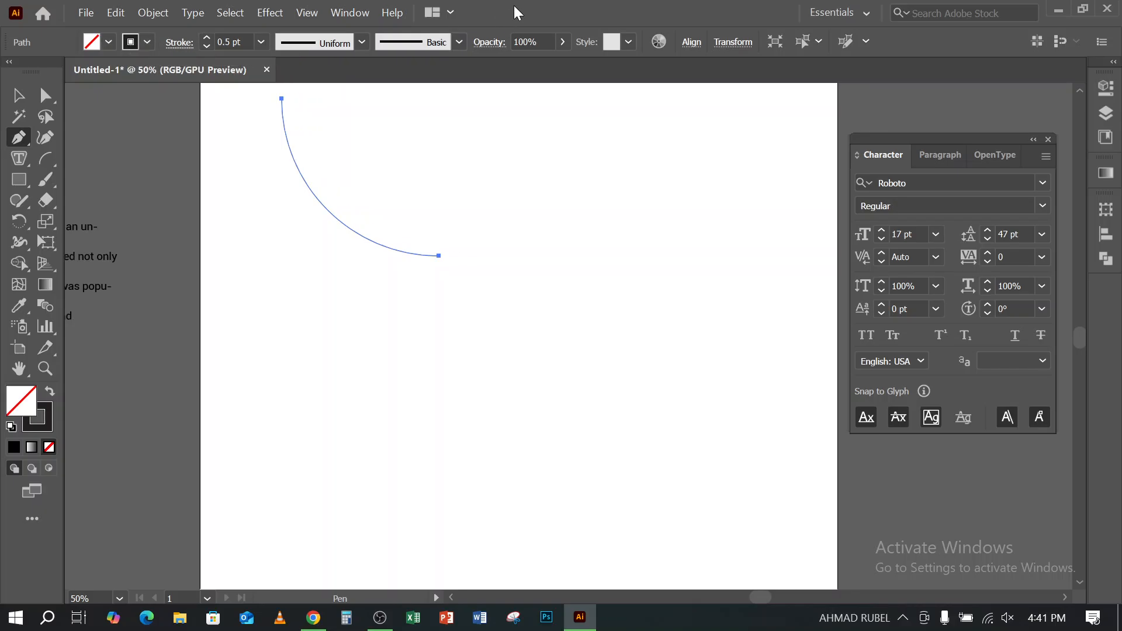
{"action": "left_click", "coordinate": [283, 441]}
{"action": "left_click_drag", "start_coordinate": [541, 437], "coordinate": [707, 547]}
{"action": "left_click_drag", "start_coordinate": [798, 414], "coordinate": [673, 274]}
{"action": "left_click_drag", "start_coordinate": [745, 294], "coordinate": [456, 283]}
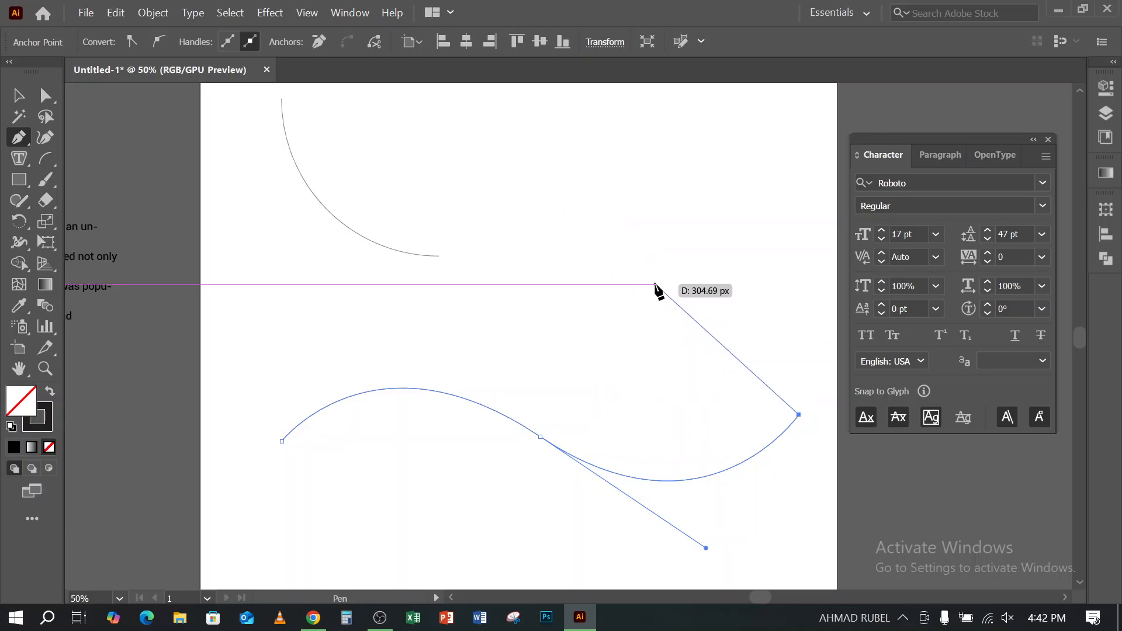
{"action": "key", "text": "Escape"}
{"action": "left_click", "coordinate": [18, 95]}
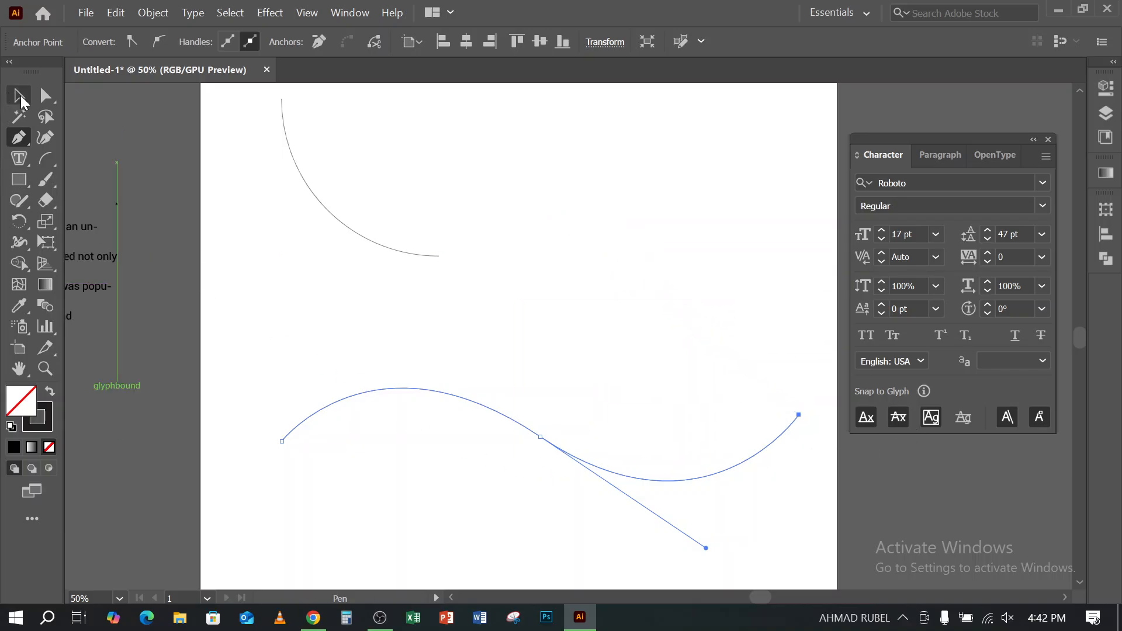
{"action": "left_click", "coordinate": [393, 472]}
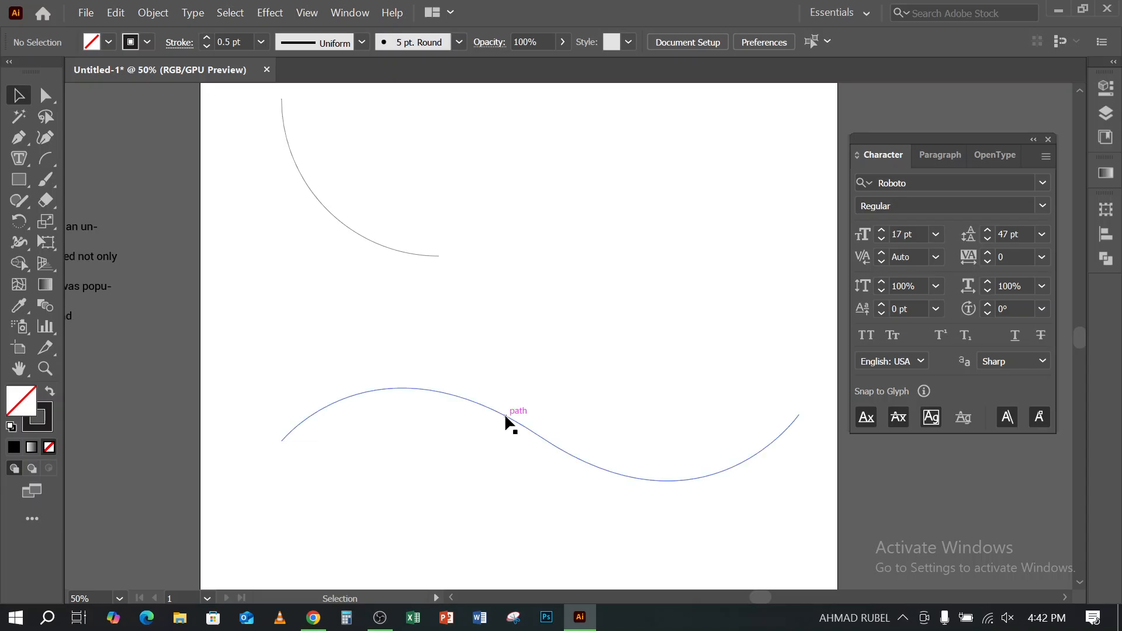
{"action": "left_click_drag", "start_coordinate": [504, 413], "coordinate": [508, 377]}
- Add placeholder text along the horizontal line with the Type on a Path Tool, starting near the line's middle
{"action": "scroll", "coordinate": [432, 362], "scroll_direction": "up", "scroll_amount": 3}
{"action": "scroll", "coordinate": [401, 348], "scroll_direction": "up", "scroll_amount": 1}
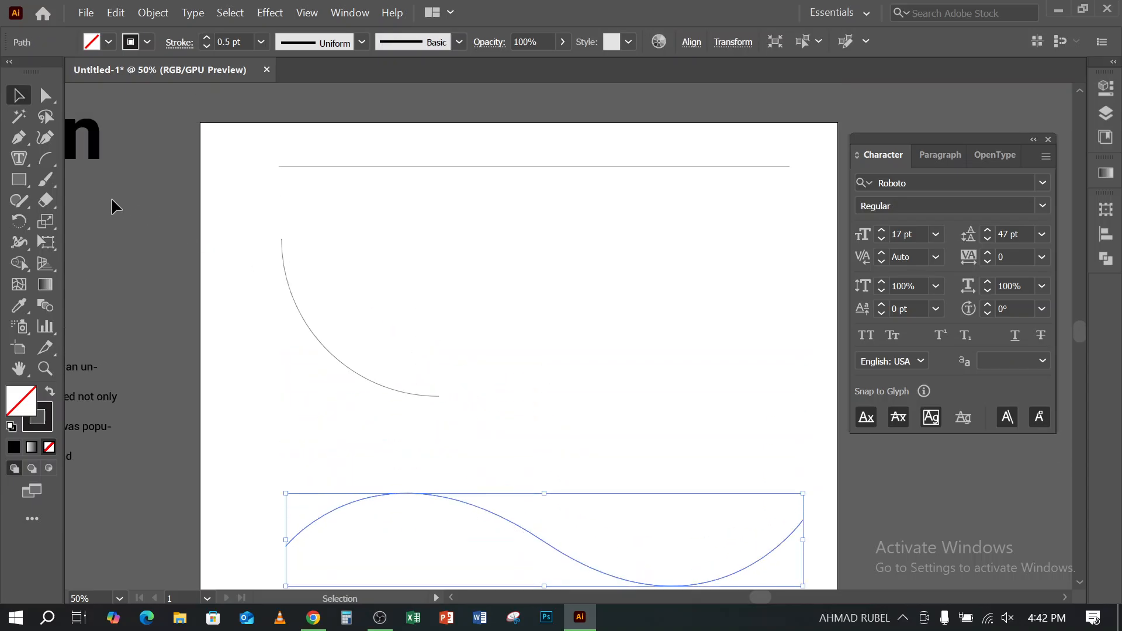
{"action": "left_click_drag", "start_coordinate": [30, 159], "coordinate": [104, 205]}
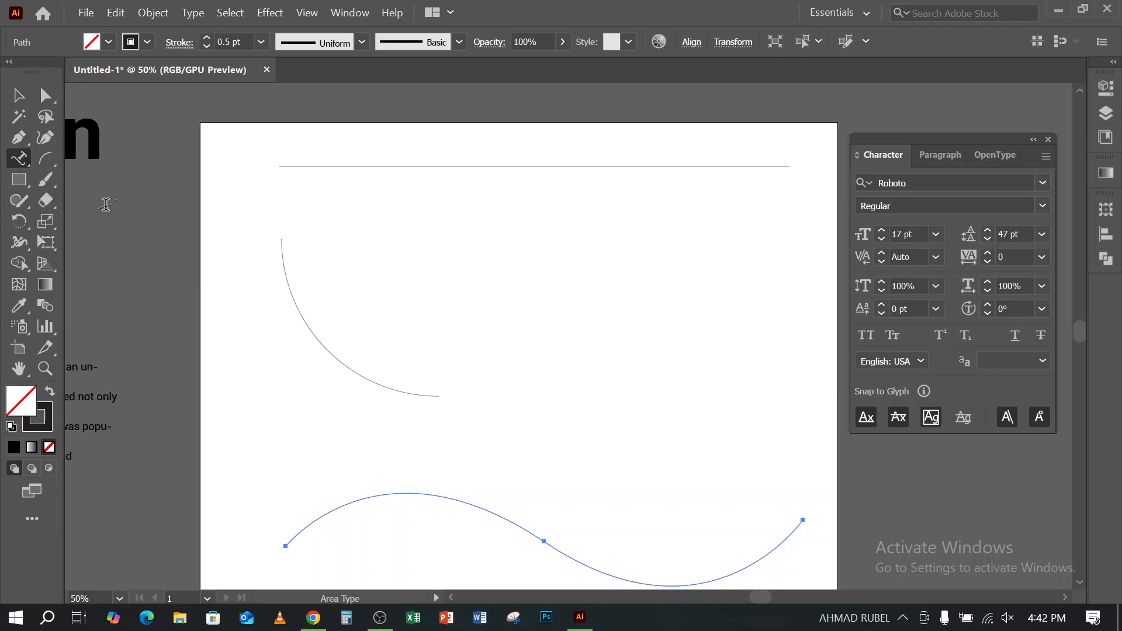
{"action": "left_click", "coordinate": [520, 166]}
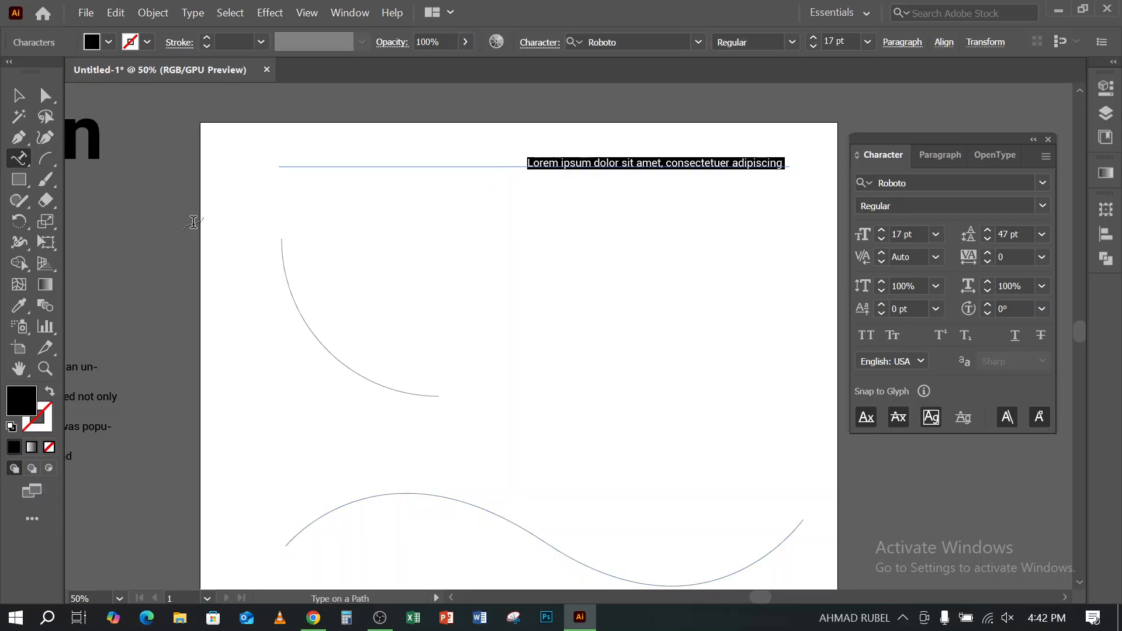
- Add placeholder path text along the S-shaped wave, starting just past its crest, and deselect it
{"action": "scroll", "coordinate": [584, 414], "scroll_direction": "down", "scroll_amount": 2}
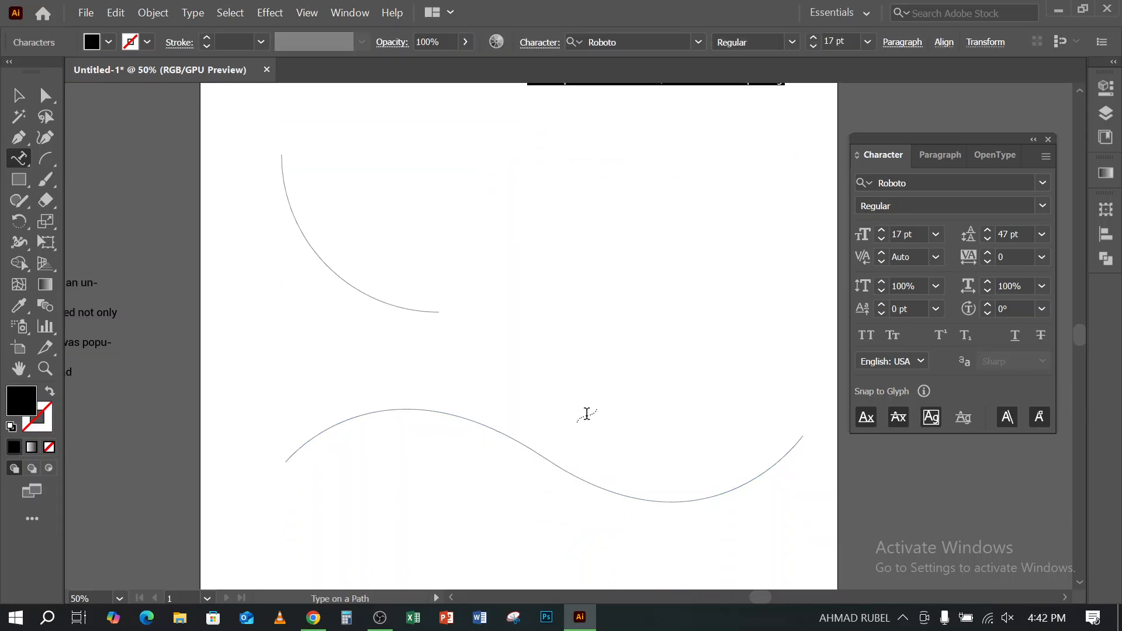
{"action": "left_click", "coordinate": [465, 417]}
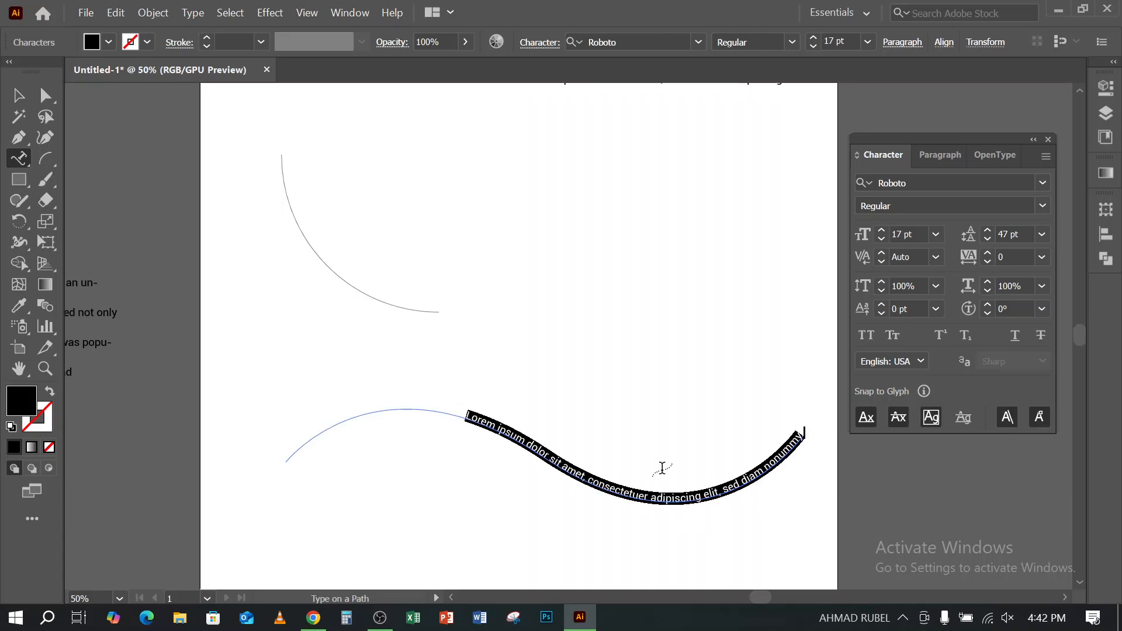
{"action": "left_click", "coordinate": [18, 95]}
{"action": "left_click", "coordinate": [413, 381]}
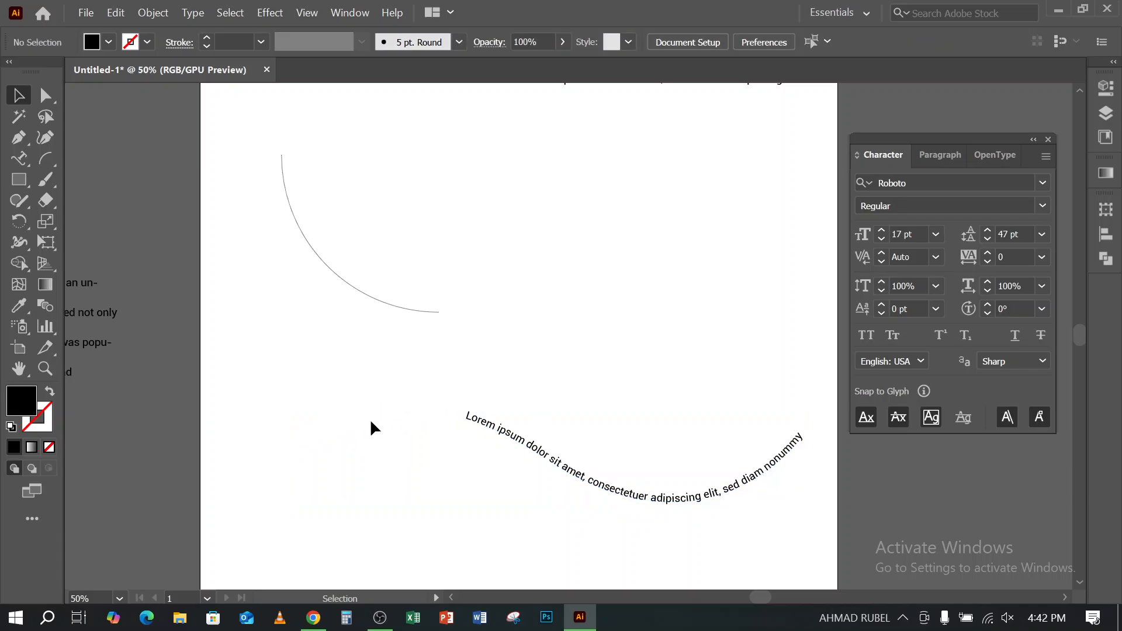
- Move the start bracket of the straight-line path text to the line's left end, so the centred text spans the full line
{"action": "scroll", "coordinate": [443, 409], "scroll_direction": "up", "scroll_amount": 3}
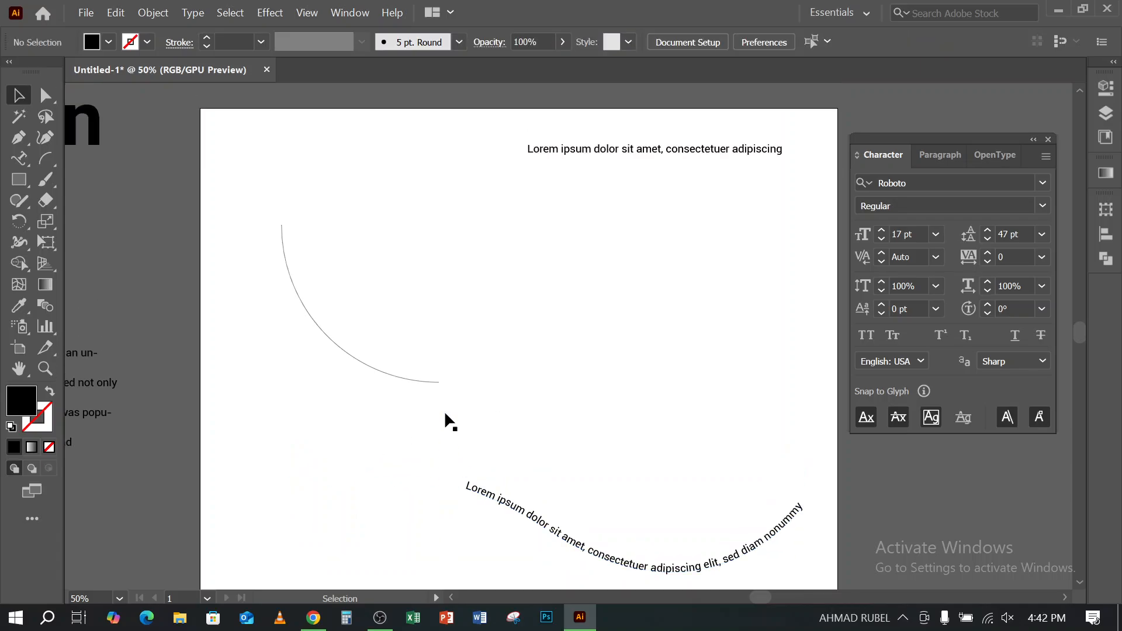
{"action": "left_click", "coordinate": [561, 158]}
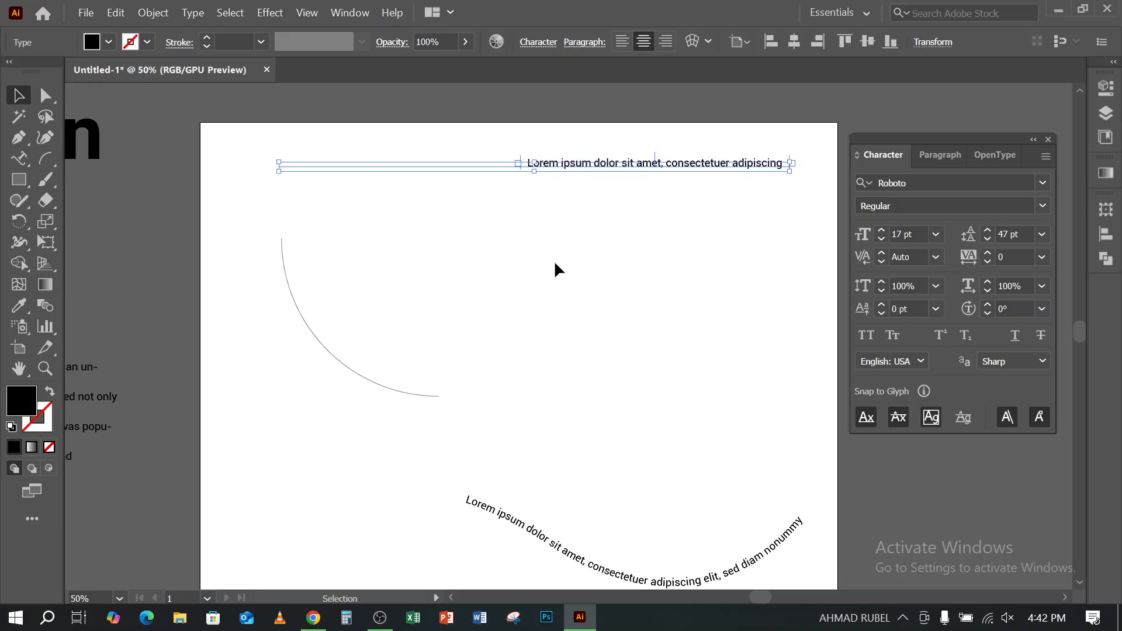
{"action": "key", "text": "alt"}
{"action": "key", "text": "space"}
{"action": "left_click_drag", "start_coordinate": [694, 230], "coordinate": [677, 264]}
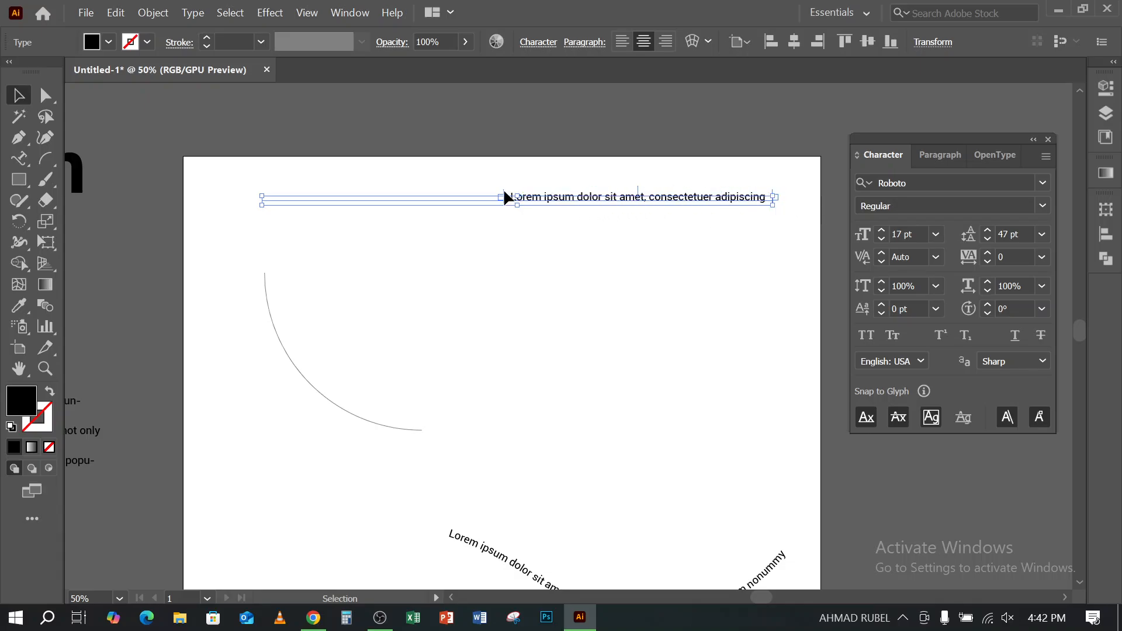
{"action": "left_click_drag", "start_coordinate": [502, 190], "coordinate": [260, 203]}
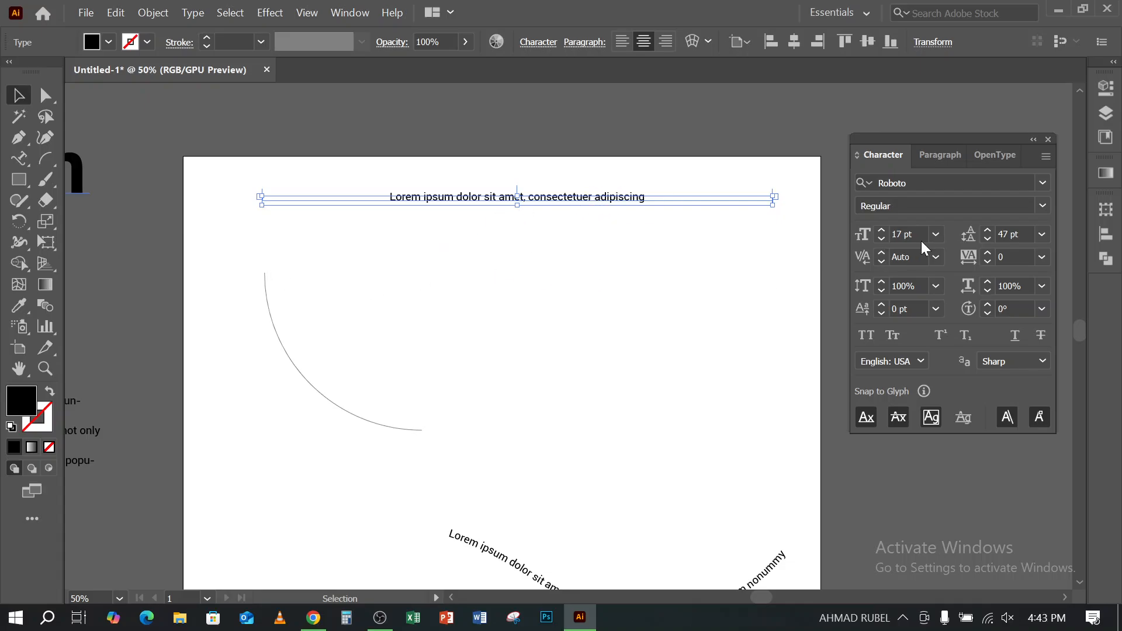
- Increase the font size of the text on the horizontal line to 27 pt
{"action": "left_click", "coordinate": [881, 230]}
{"action": "left_click", "coordinate": [881, 231]}
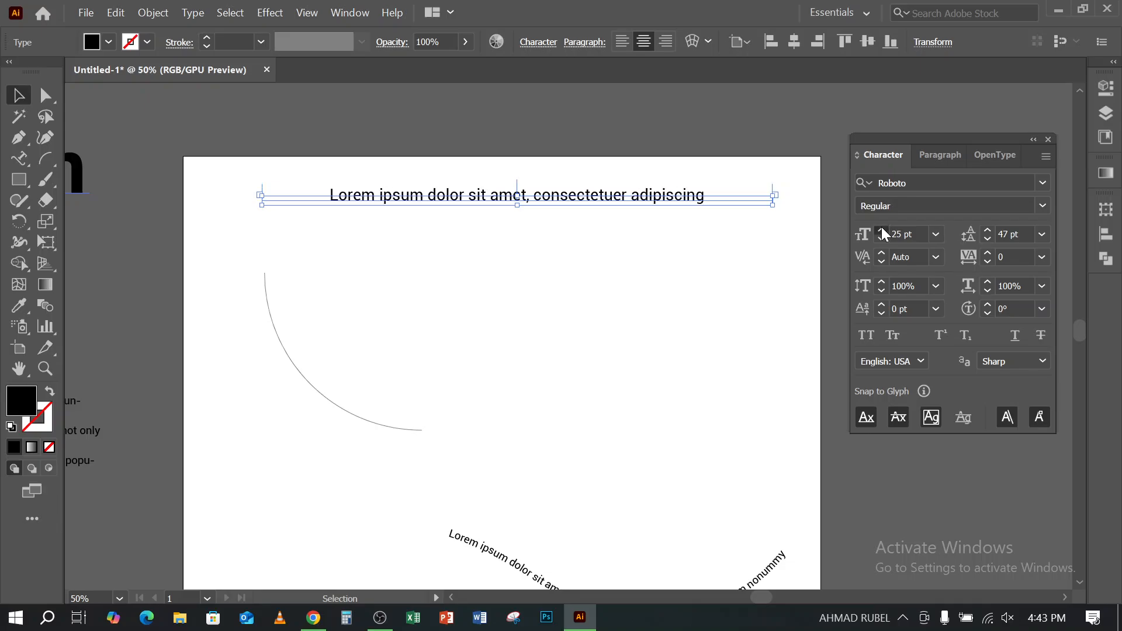
{"action": "left_click", "coordinate": [882, 231]}
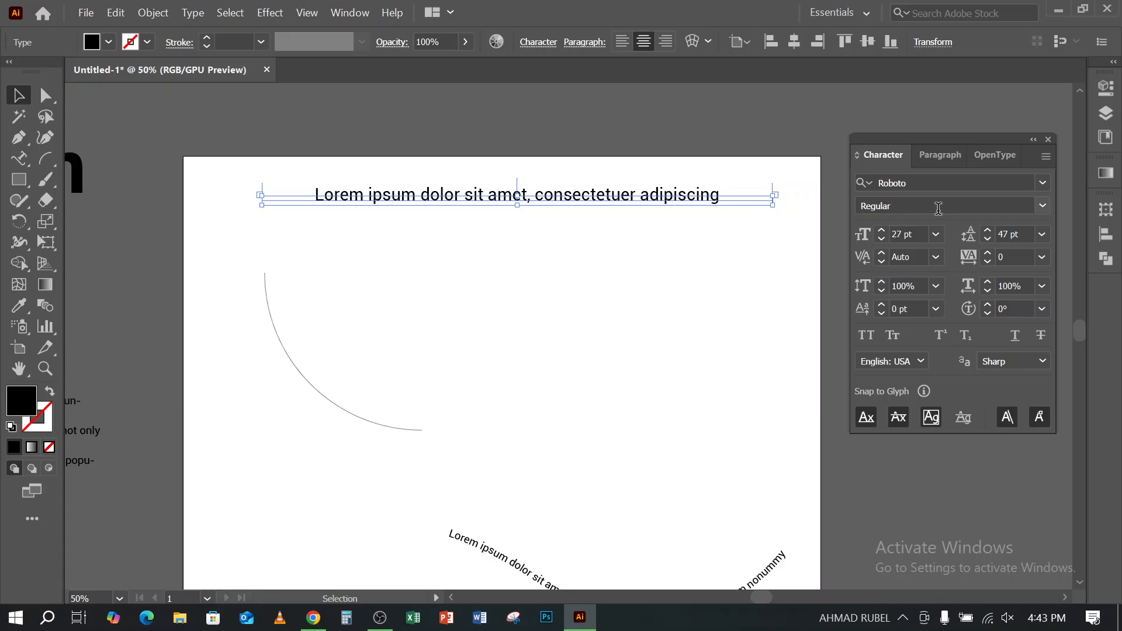
- Move the start bracket of the text on the S-shaped wave to the wave's left end
{"action": "scroll", "coordinate": [648, 292], "scroll_direction": "down", "scroll_amount": 5}
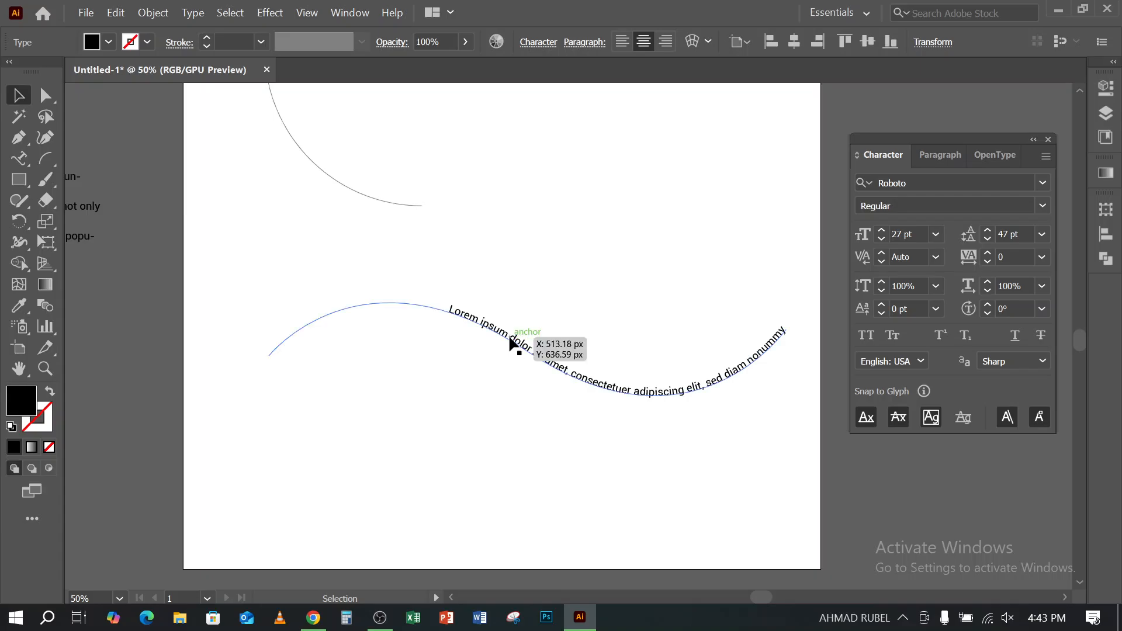
{"action": "left_click", "coordinate": [512, 346]}
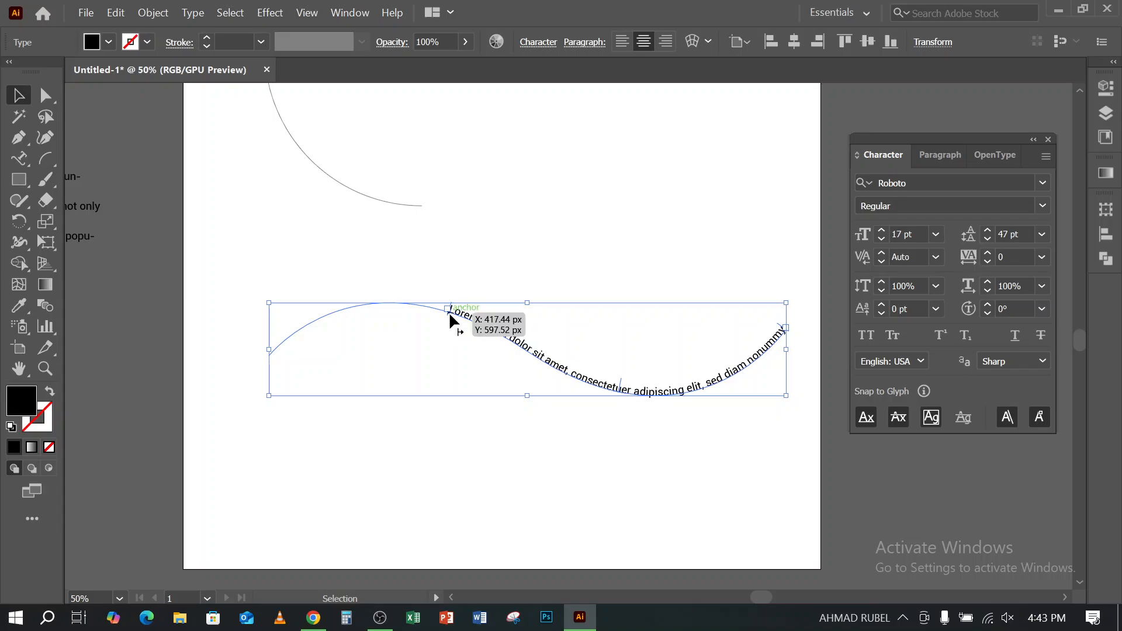
{"action": "left_click_drag", "start_coordinate": [449, 312], "coordinate": [289, 367]}
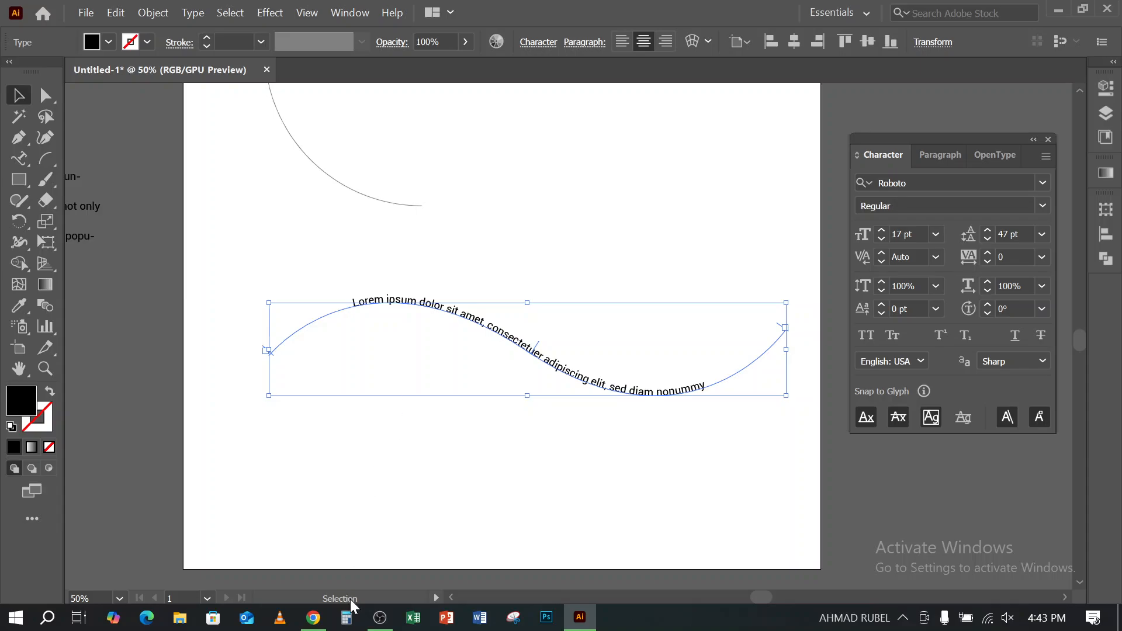
- Switch to Chrome and examine the typography t-shirt design image results for examples of curved and warped text
{"action": "left_click", "coordinate": [313, 618]}
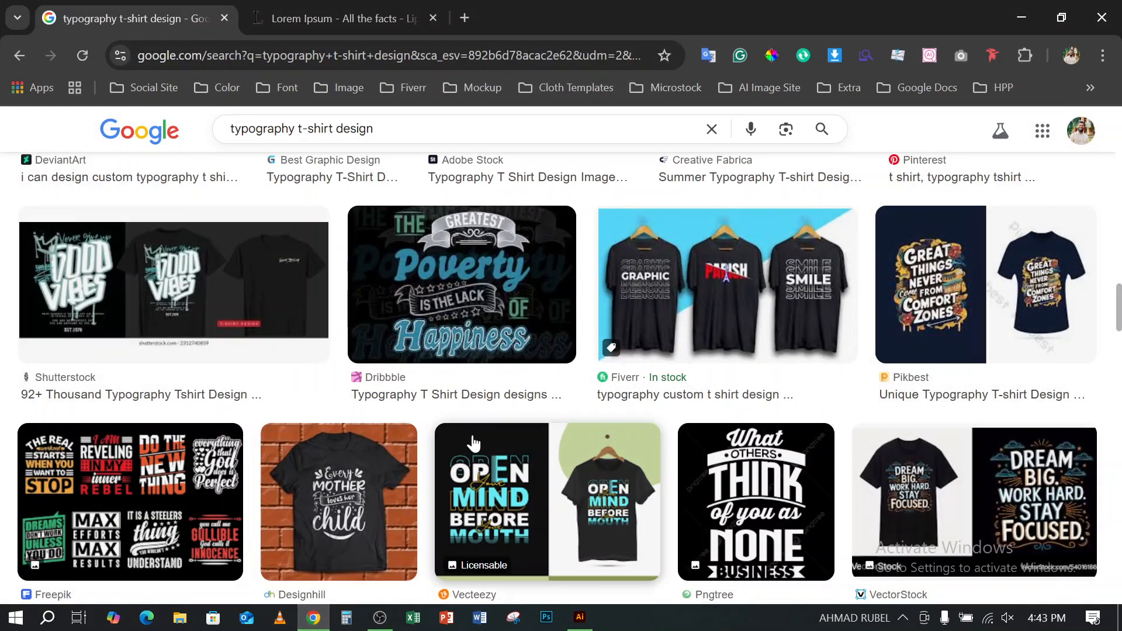
{"action": "scroll", "coordinate": [670, 396], "scroll_direction": "down", "scroll_amount": 2}
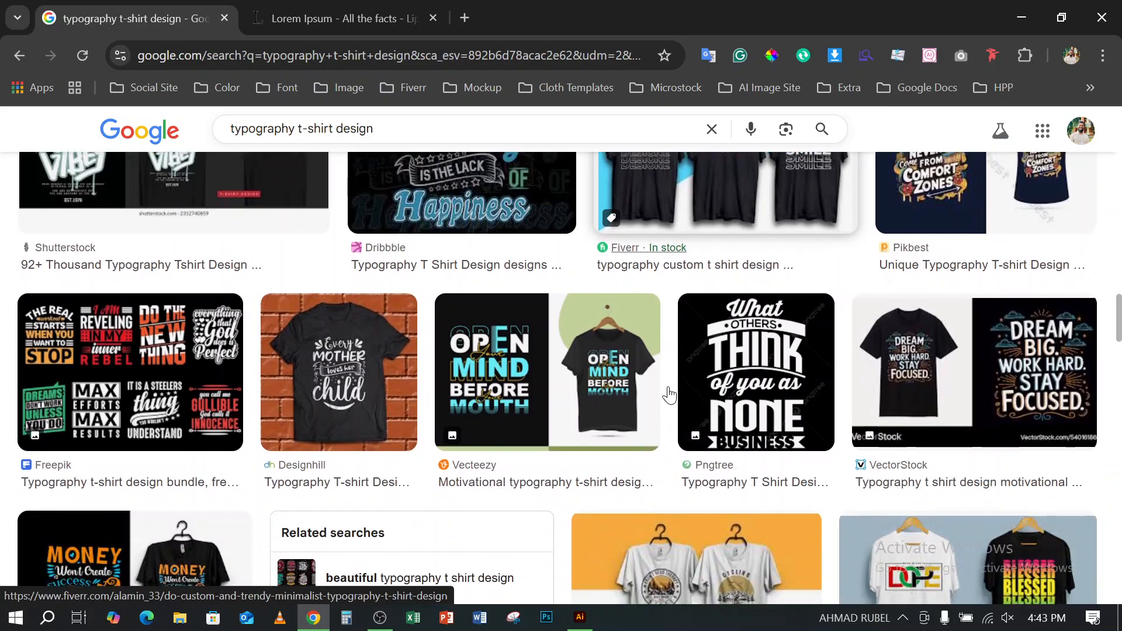
{"action": "scroll", "coordinate": [670, 396], "scroll_direction": "down", "scroll_amount": 2}
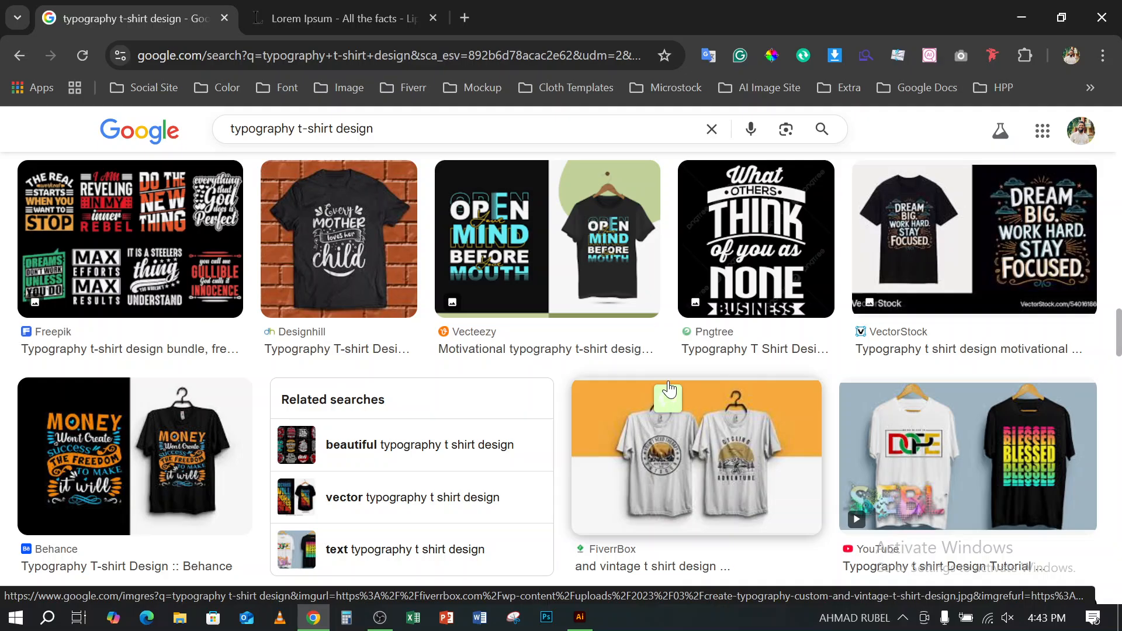
{"action": "scroll", "coordinate": [669, 390], "scroll_direction": "down", "scroll_amount": 5}
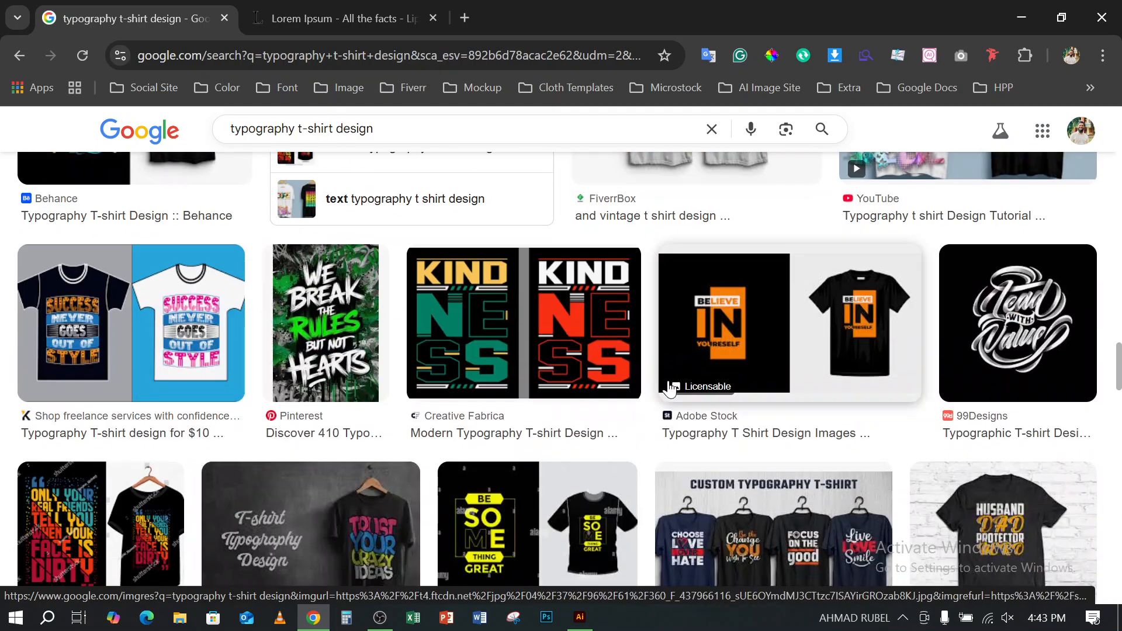
{"action": "scroll", "coordinate": [671, 389], "scroll_direction": "down", "scroll_amount": 4}
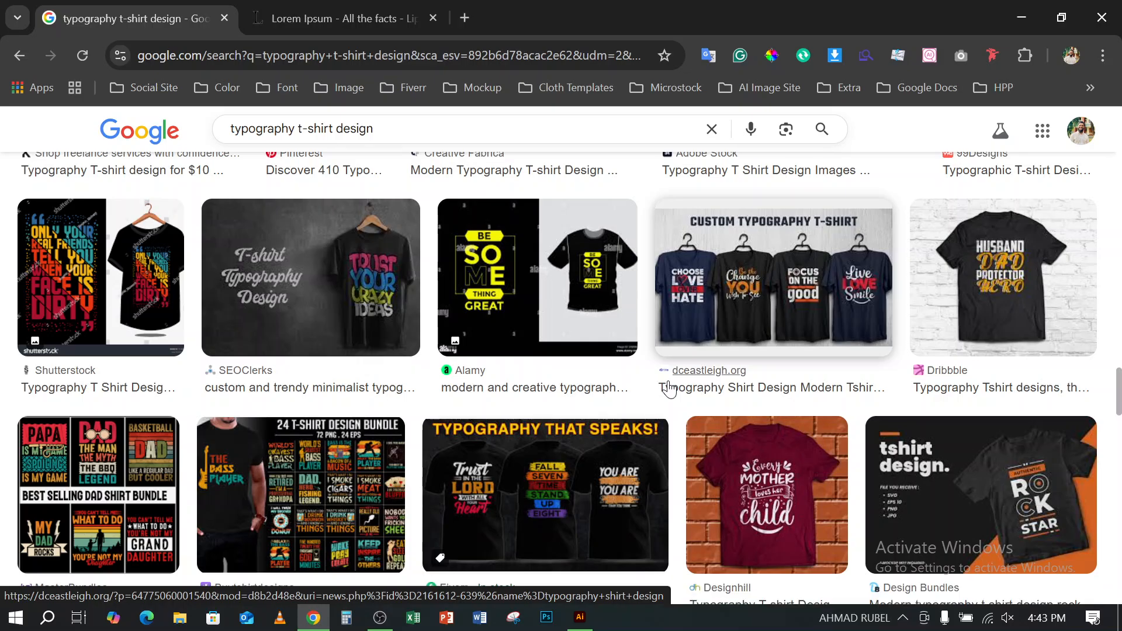
{"action": "scroll", "coordinate": [670, 390], "scroll_direction": "down", "scroll_amount": 4}
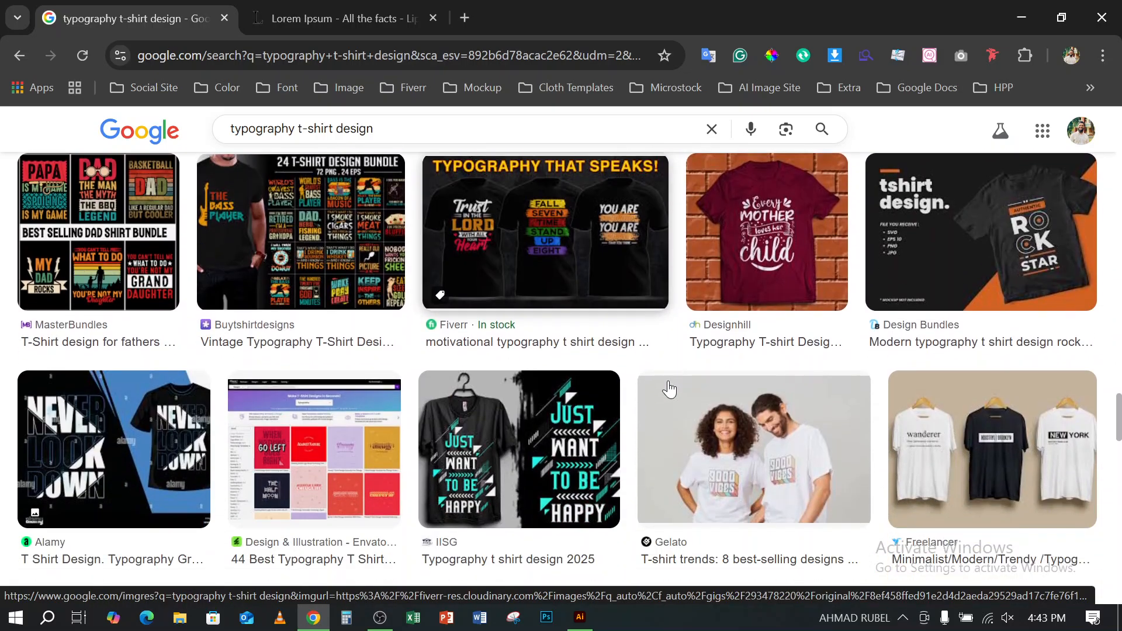
{"action": "scroll", "coordinate": [669, 388], "scroll_direction": "down", "scroll_amount": 5}
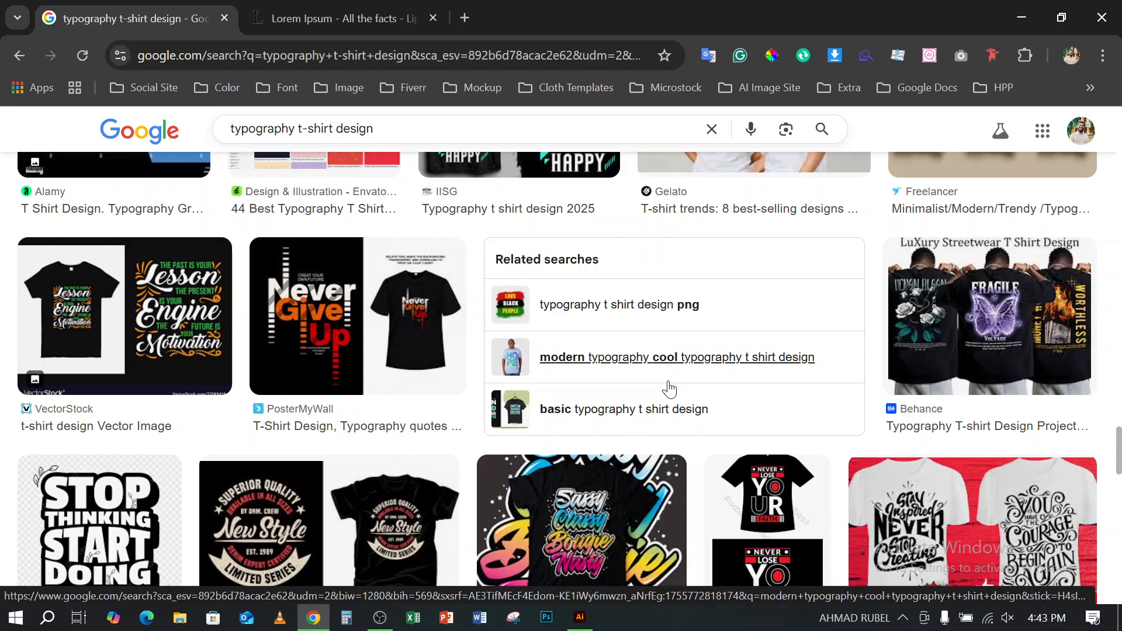
{"action": "scroll", "coordinate": [669, 389], "scroll_direction": "down", "scroll_amount": 3}
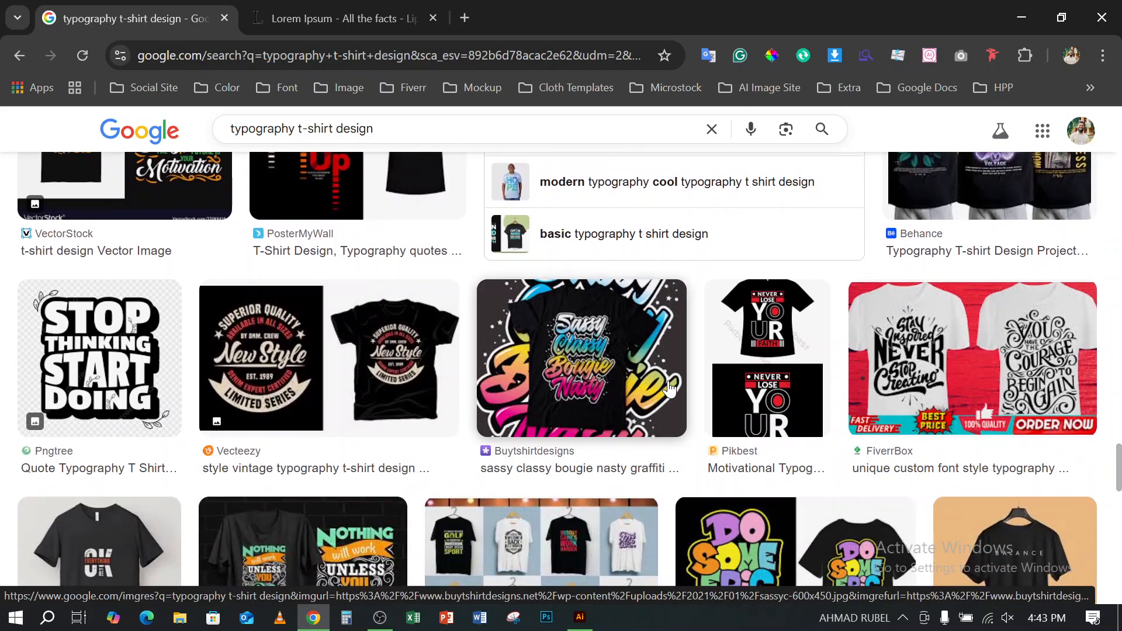
{"action": "scroll", "coordinate": [670, 388], "scroll_direction": "down", "scroll_amount": 3}
{"action": "scroll", "coordinate": [669, 389], "scroll_direction": "down", "scroll_amount": 4}
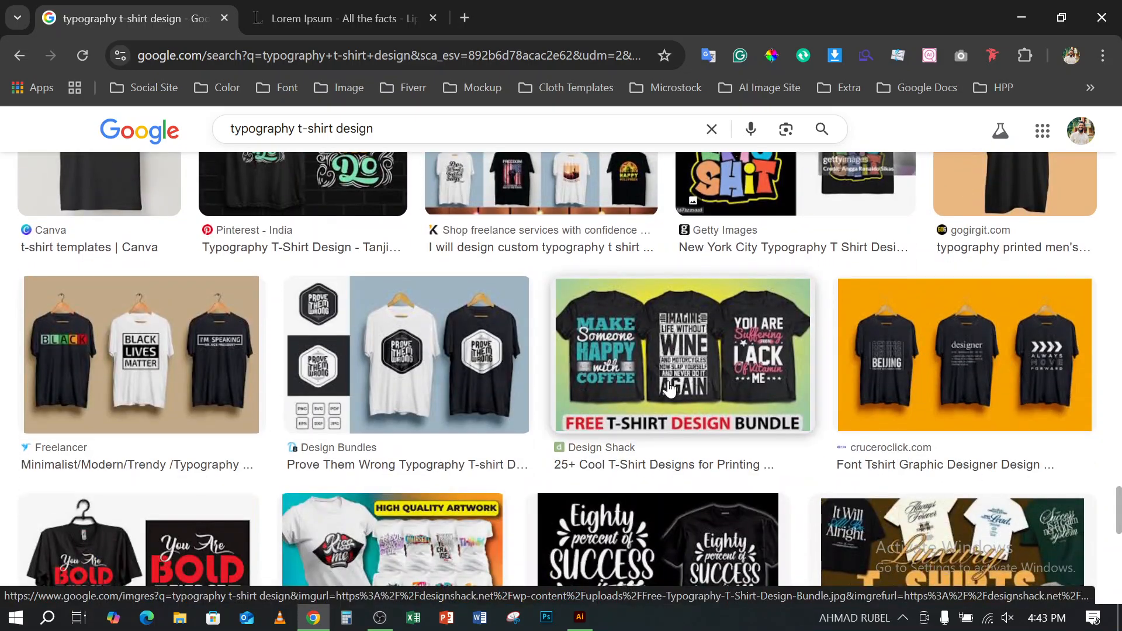
{"action": "scroll", "coordinate": [669, 389], "scroll_direction": "down", "scroll_amount": 6}
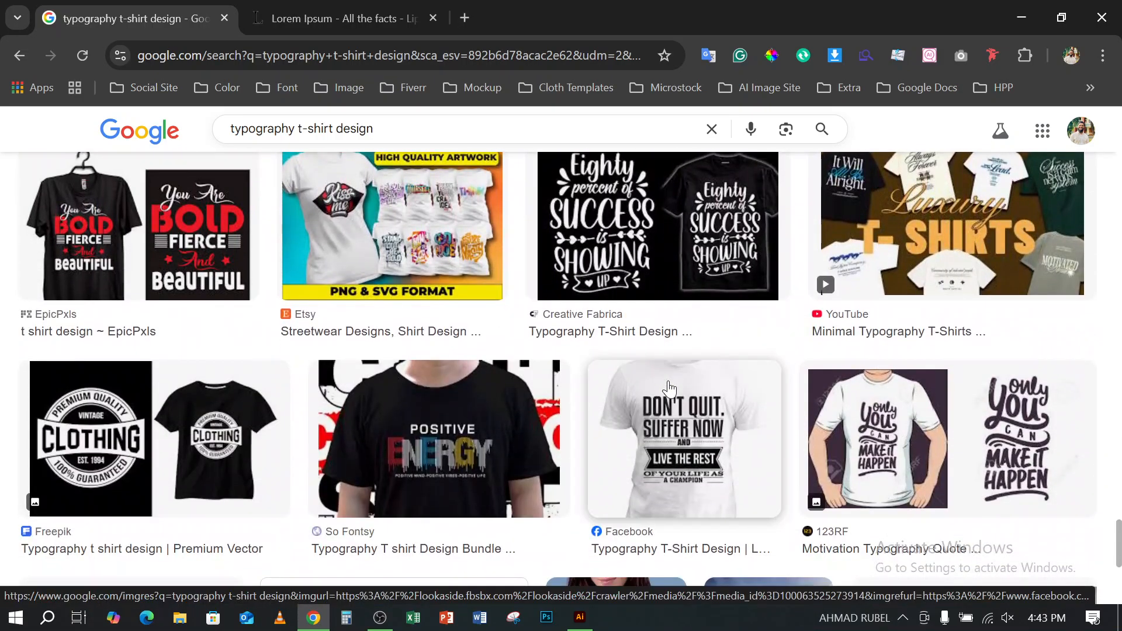
{"action": "scroll", "coordinate": [669, 389], "scroll_direction": "down", "scroll_amount": 6}
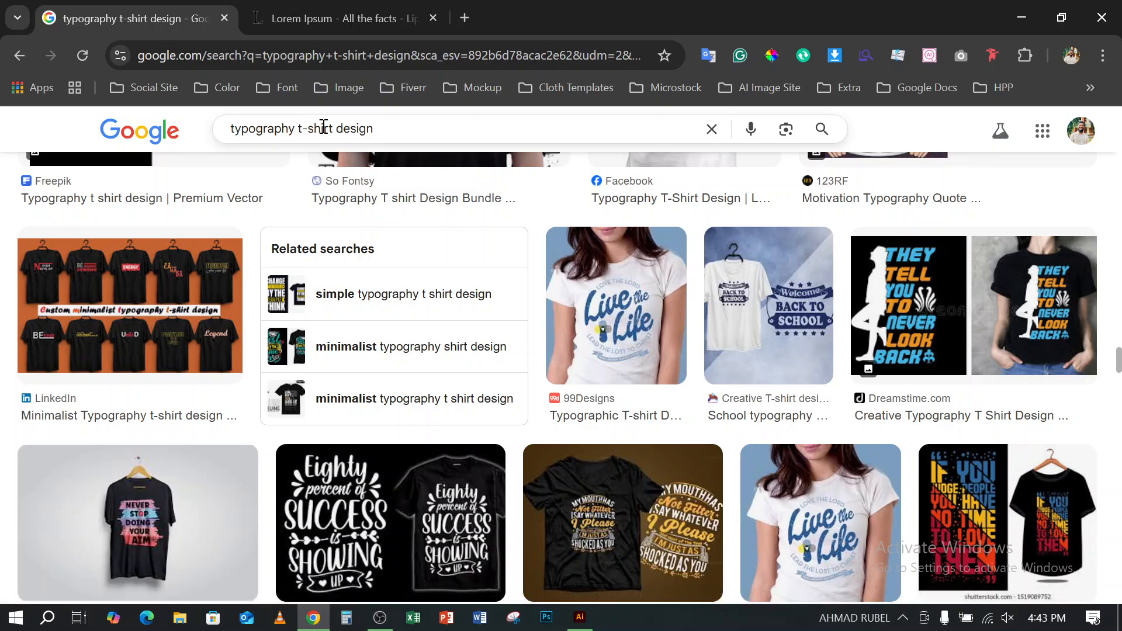
- Search Google Images for "typography t-shirt design warp text"
{"action": "left_click", "coordinate": [433, 130]}
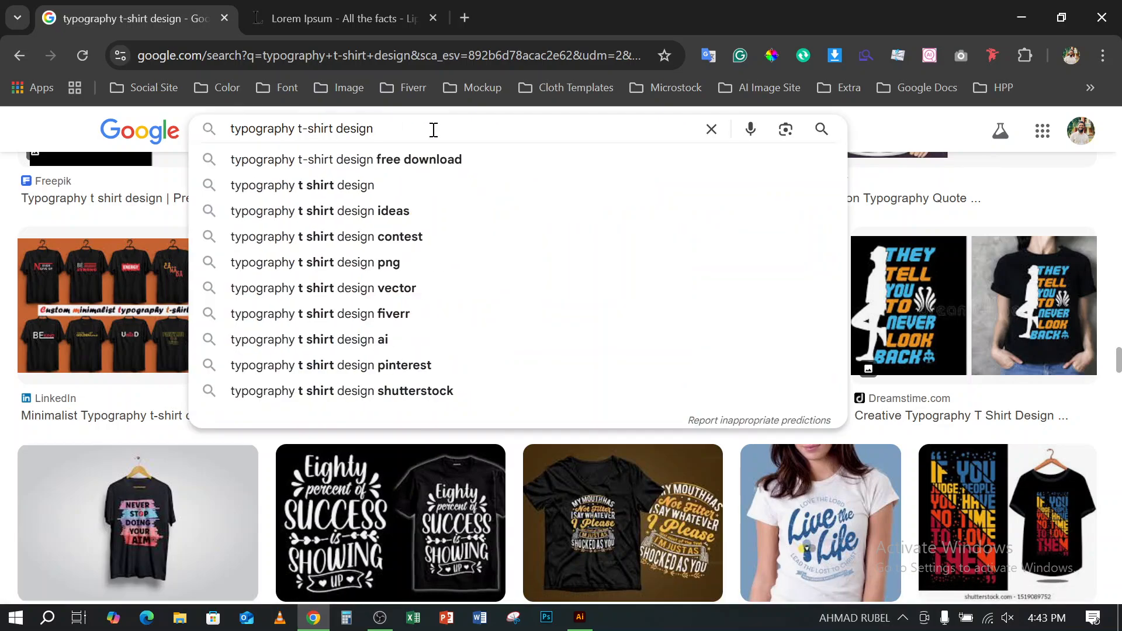
{"action": "type", "text": "wa"}
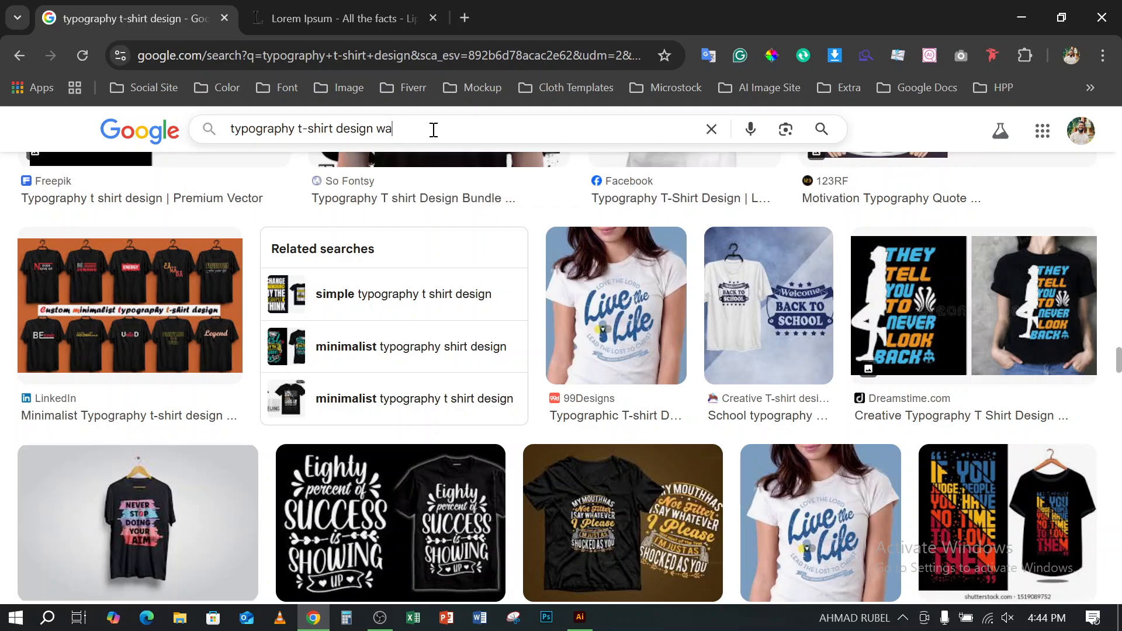
{"action": "type", "text": "rp text"}
{"action": "key", "text": "Return"}
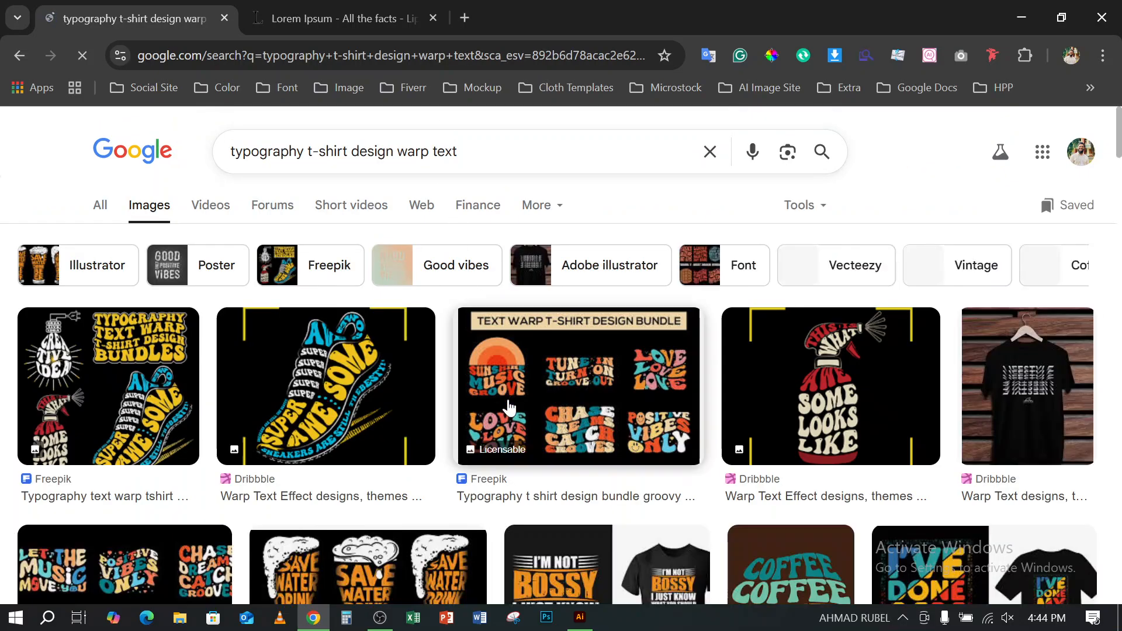
- Look through the warp text image results and open the preview of the circular Vintage typography t-shirt design
{"action": "scroll", "coordinate": [509, 408], "scroll_direction": "down", "scroll_amount": 3}
{"action": "scroll", "coordinate": [641, 488], "scroll_direction": "down", "scroll_amount": 3}
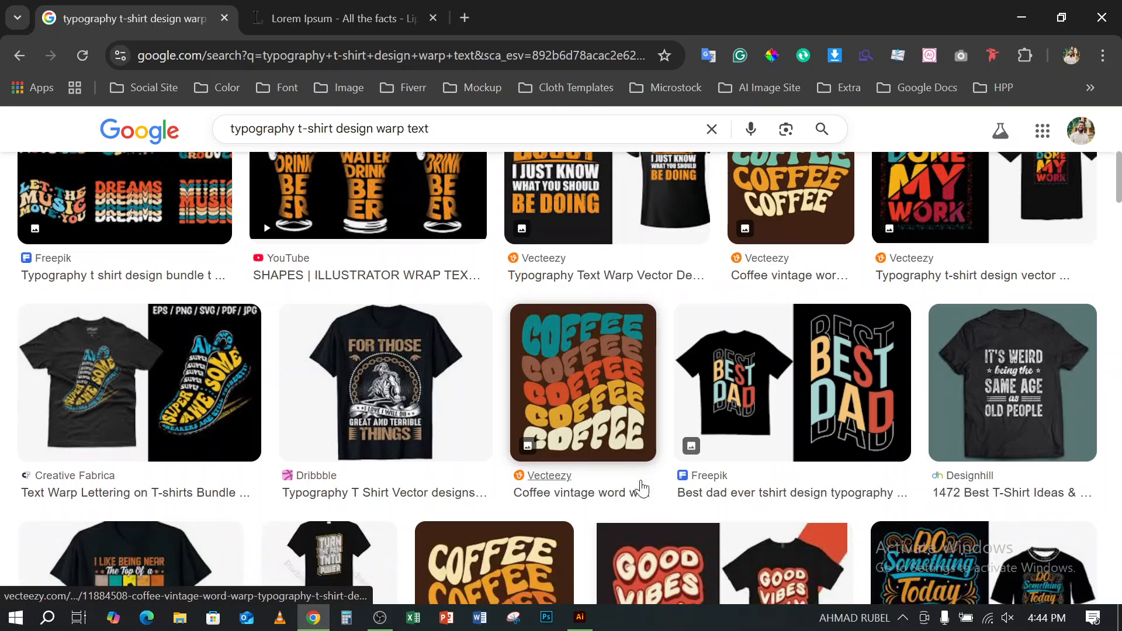
{"action": "scroll", "coordinate": [641, 488], "scroll_direction": "down", "scroll_amount": 5}
{"action": "scroll", "coordinate": [641, 489], "scroll_direction": "up", "scroll_amount": 4}
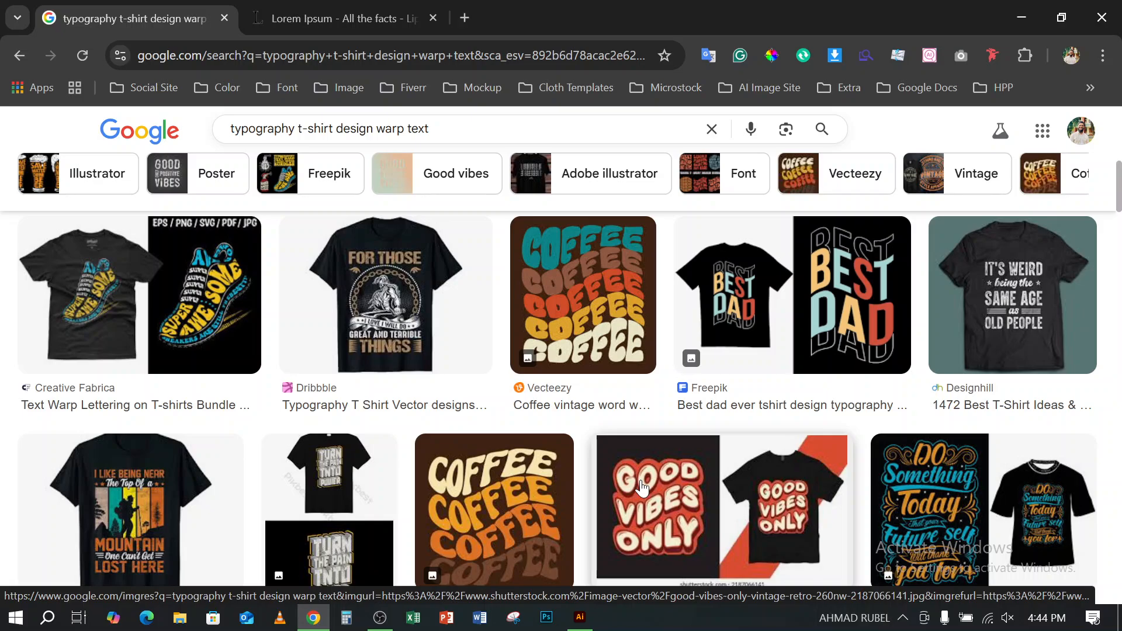
{"action": "scroll", "coordinate": [641, 488], "scroll_direction": "down", "scroll_amount": 5}
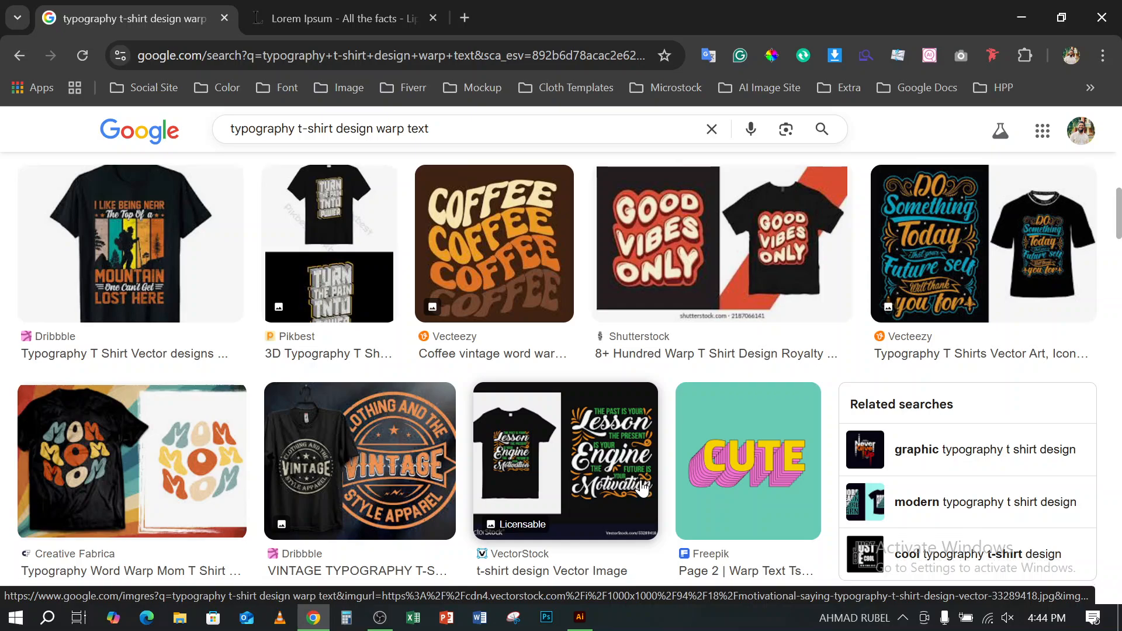
{"action": "scroll", "coordinate": [642, 488], "scroll_direction": "down", "scroll_amount": 2}
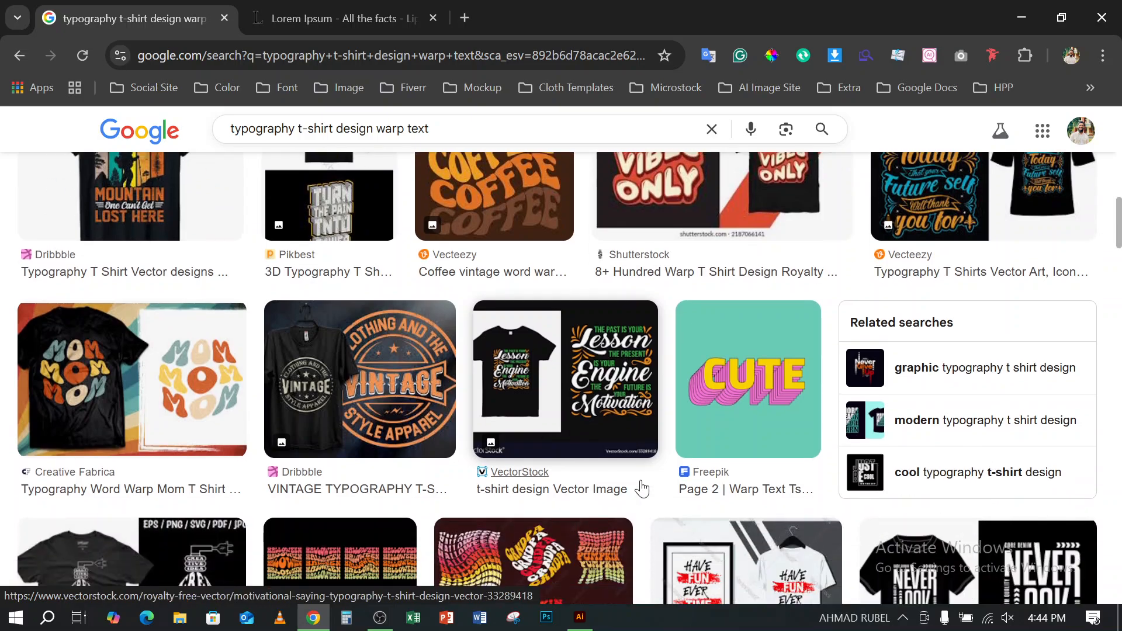
{"action": "left_click", "coordinate": [372, 413]}
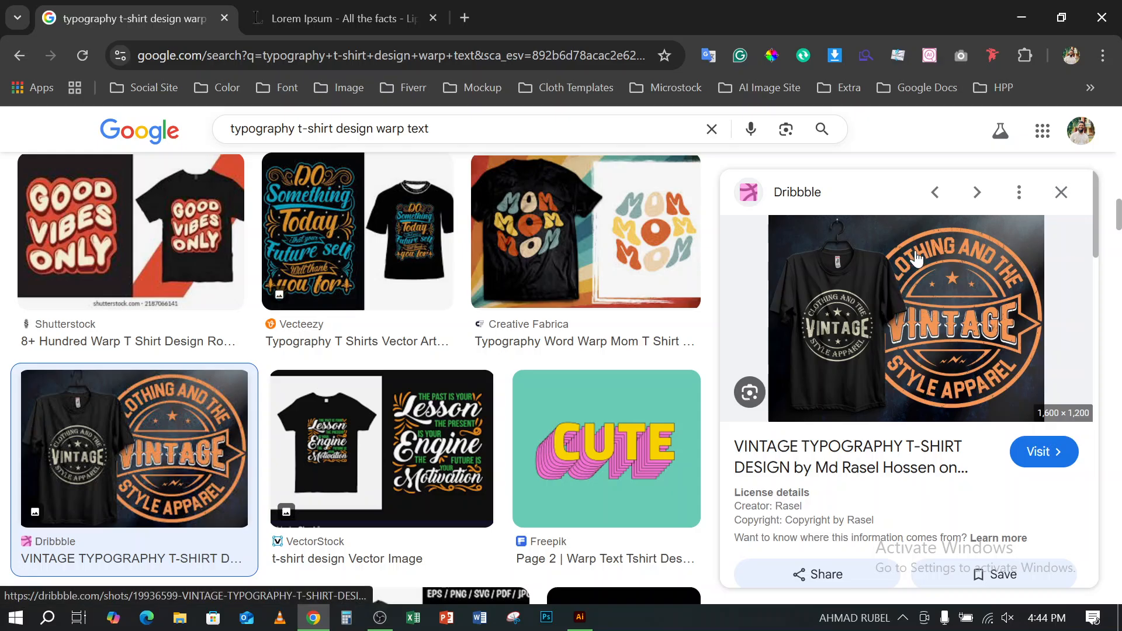
- Switch back to Illustrator, move the wavy path text down toward the artboard's lower edge, and delete the quarter-circle arc
{"action": "left_click", "coordinate": [1022, 17]}
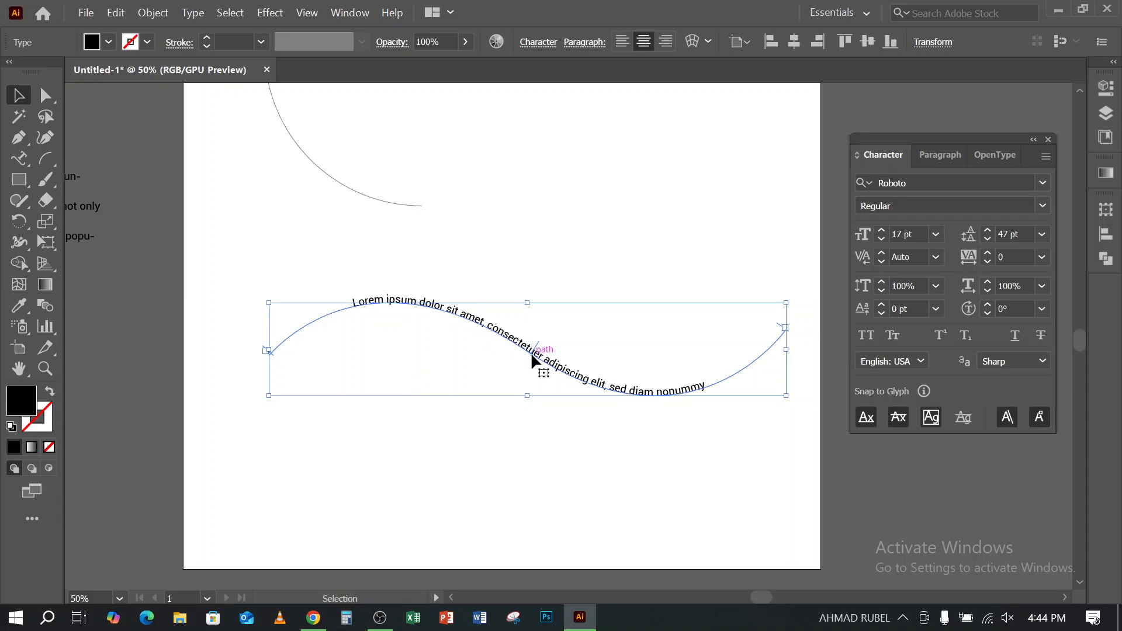
{"action": "left_click_drag", "start_coordinate": [554, 360], "coordinate": [520, 515]}
{"action": "scroll", "coordinate": [345, 281], "scroll_direction": "up", "scroll_amount": 2}
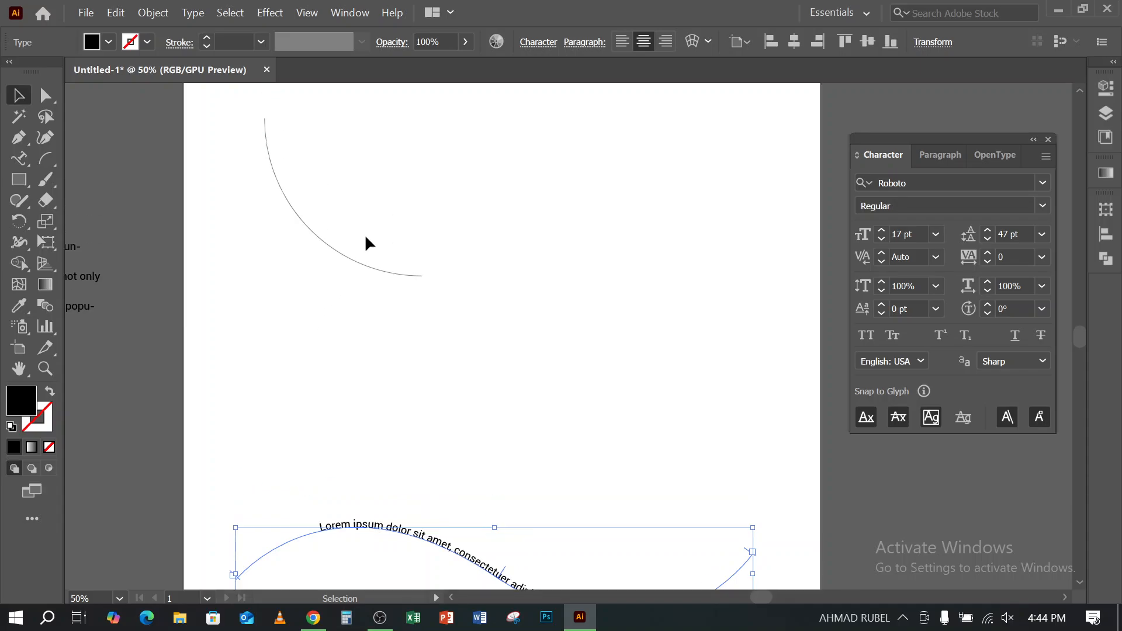
{"action": "left_click", "coordinate": [345, 256]}
{"action": "key", "text": "Delete"}
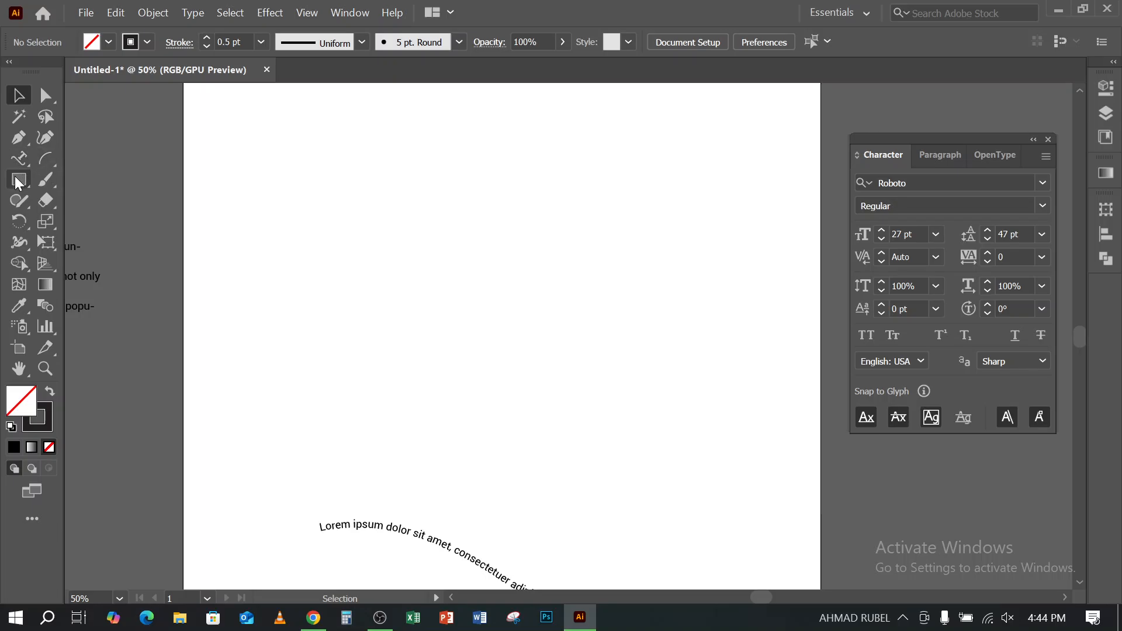
- Draw a large circle with the Ellipse Tool above the wavy text and move it slightly upward
{"action": "left_click_drag", "start_coordinate": [15, 178], "coordinate": [91, 221]}
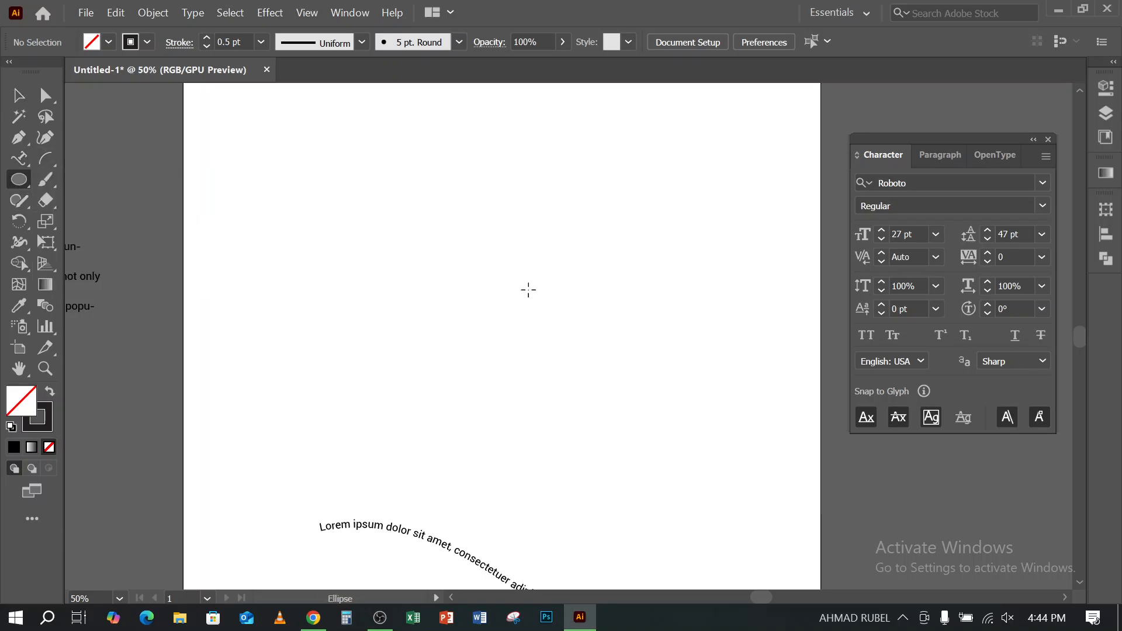
{"action": "left_click_drag", "start_coordinate": [314, 151], "coordinate": [653, 368]}
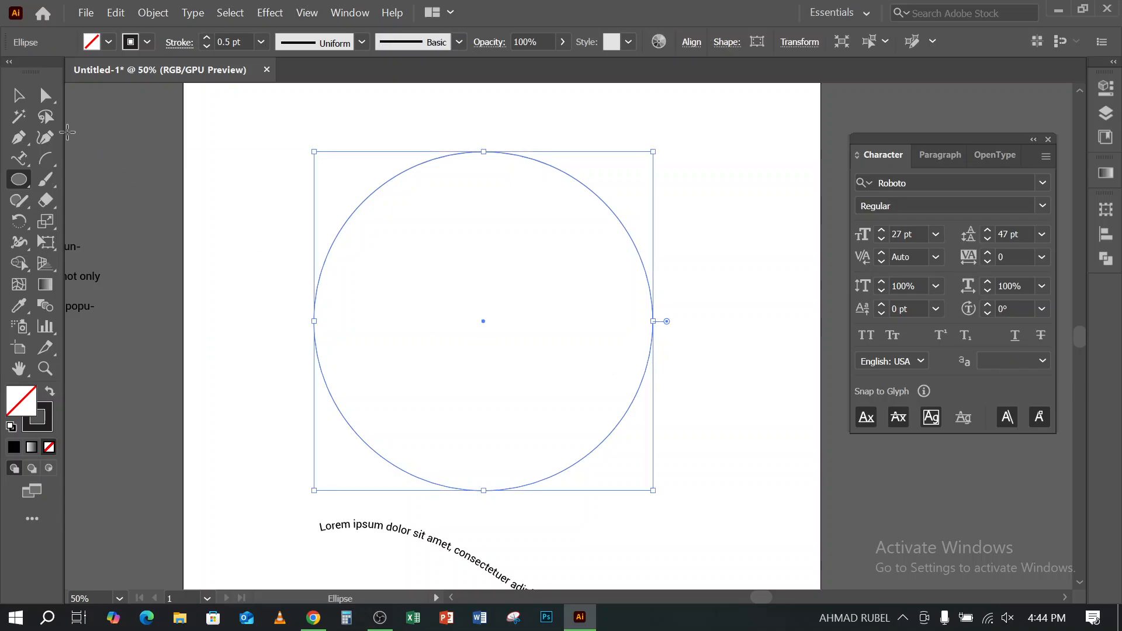
{"action": "left_click", "coordinate": [18, 94]}
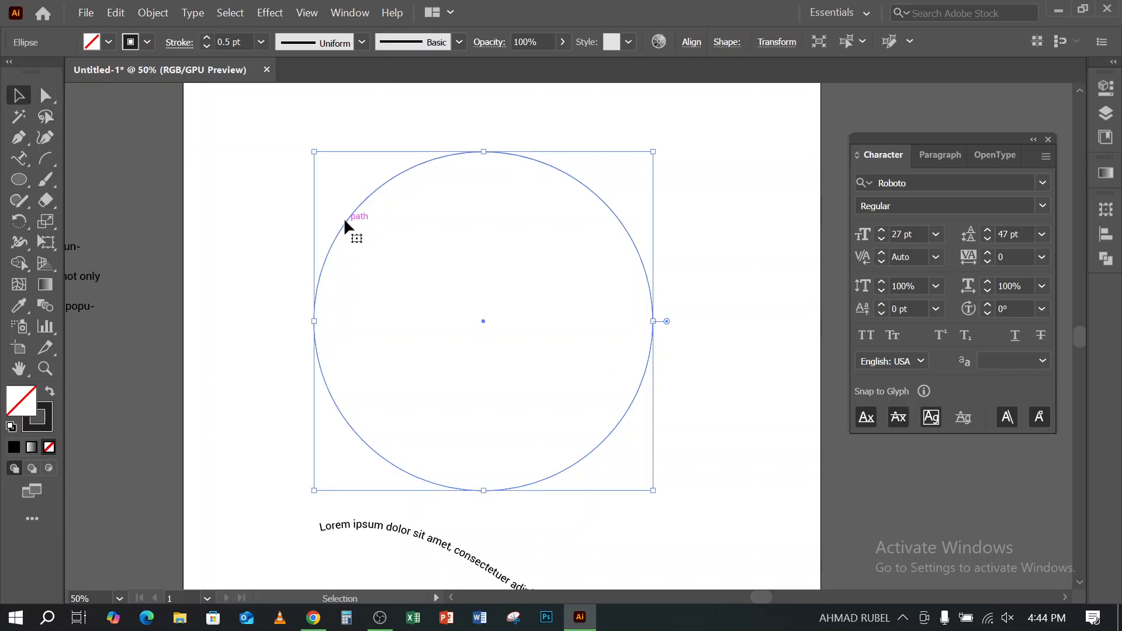
{"action": "left_click_drag", "start_coordinate": [344, 222], "coordinate": [345, 205]}
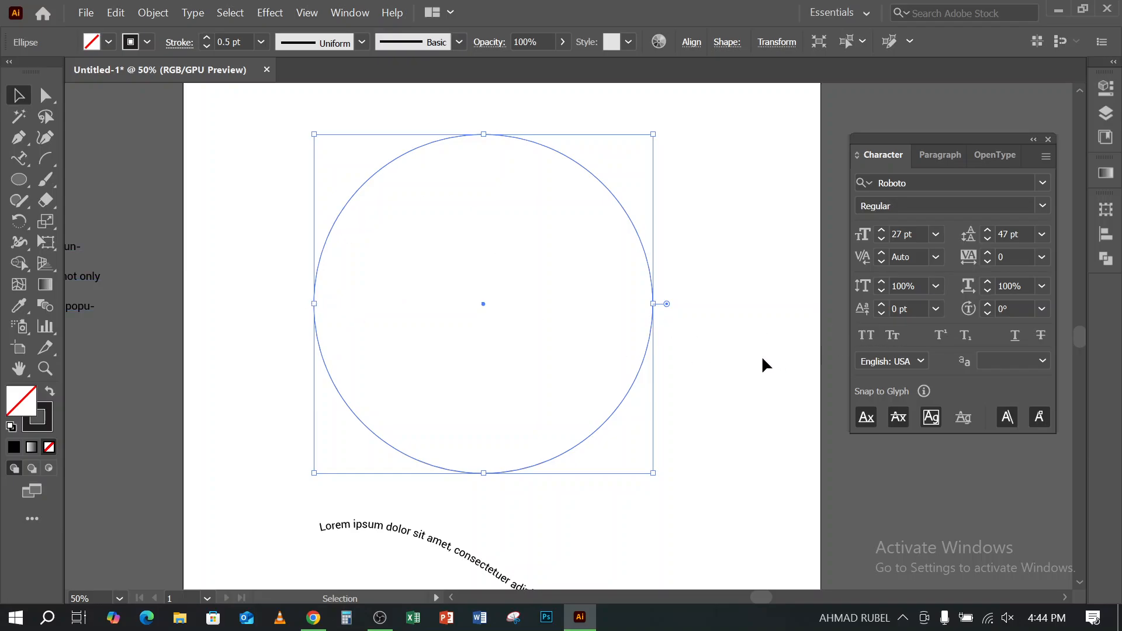
- Cut the circle at its left and right anchor points with the Scissors Tool and delete the lower half
{"action": "left_click", "coordinate": [41, 202]}
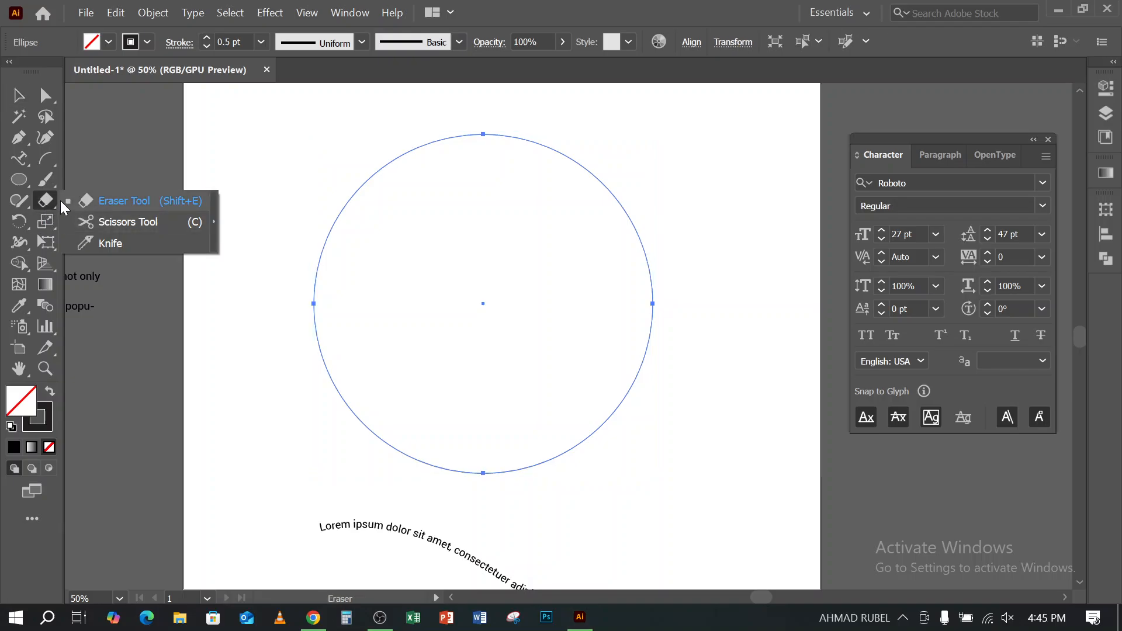
{"action": "left_click", "coordinate": [127, 222]}
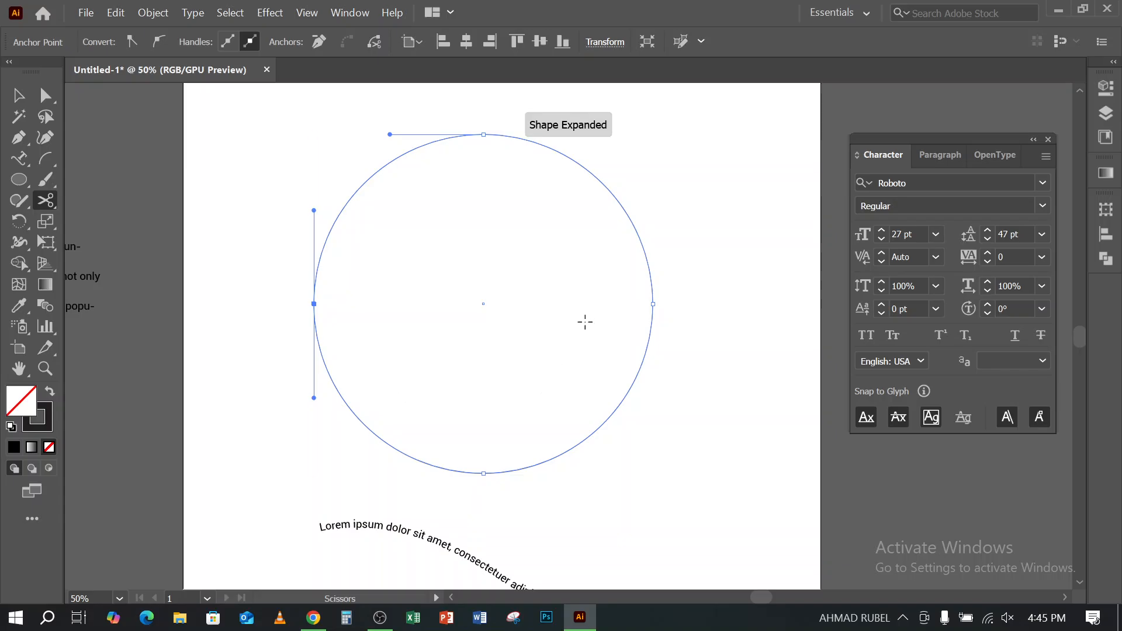
{"action": "left_click", "coordinate": [653, 303]}
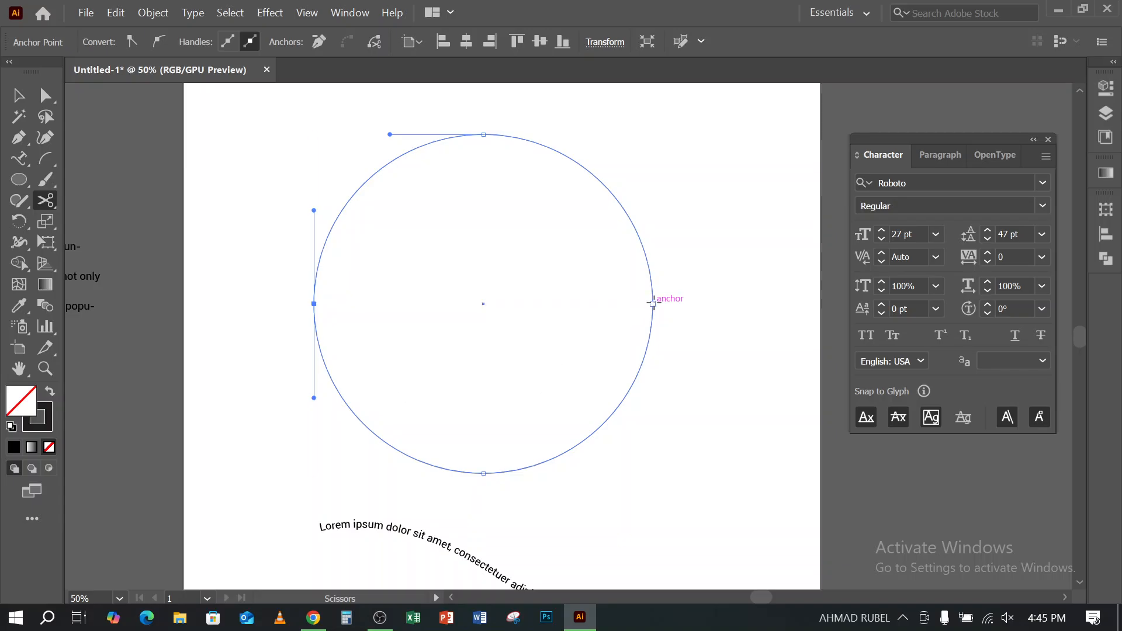
{"action": "left_click", "coordinate": [314, 304]}
{"action": "left_click", "coordinate": [18, 95]}
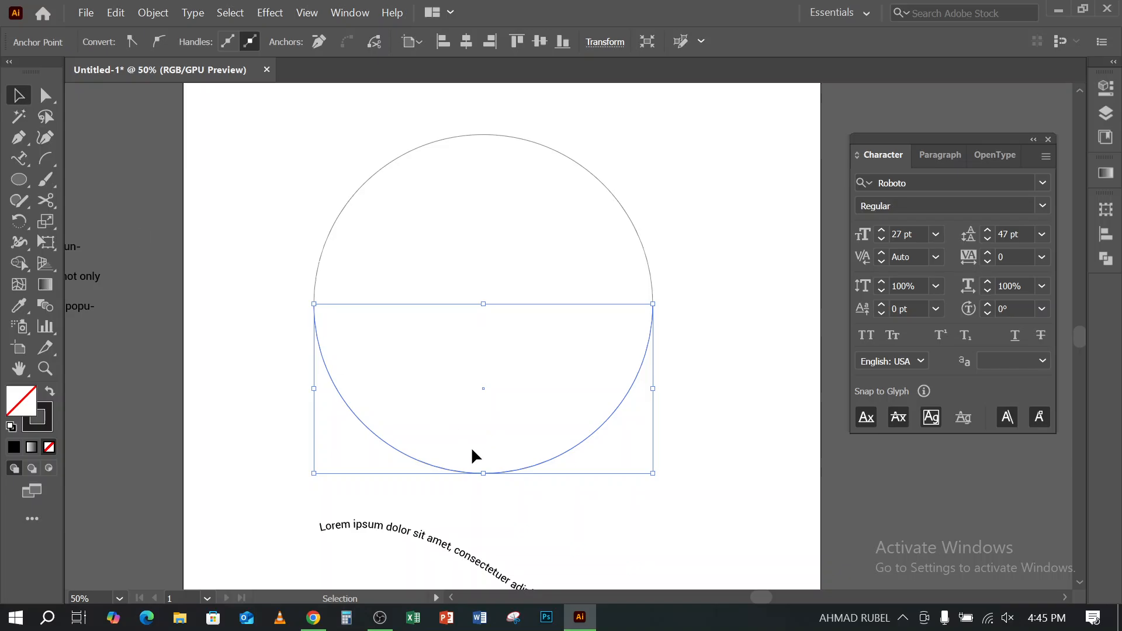
{"action": "left_click_drag", "start_coordinate": [449, 472], "coordinate": [684, 524]}
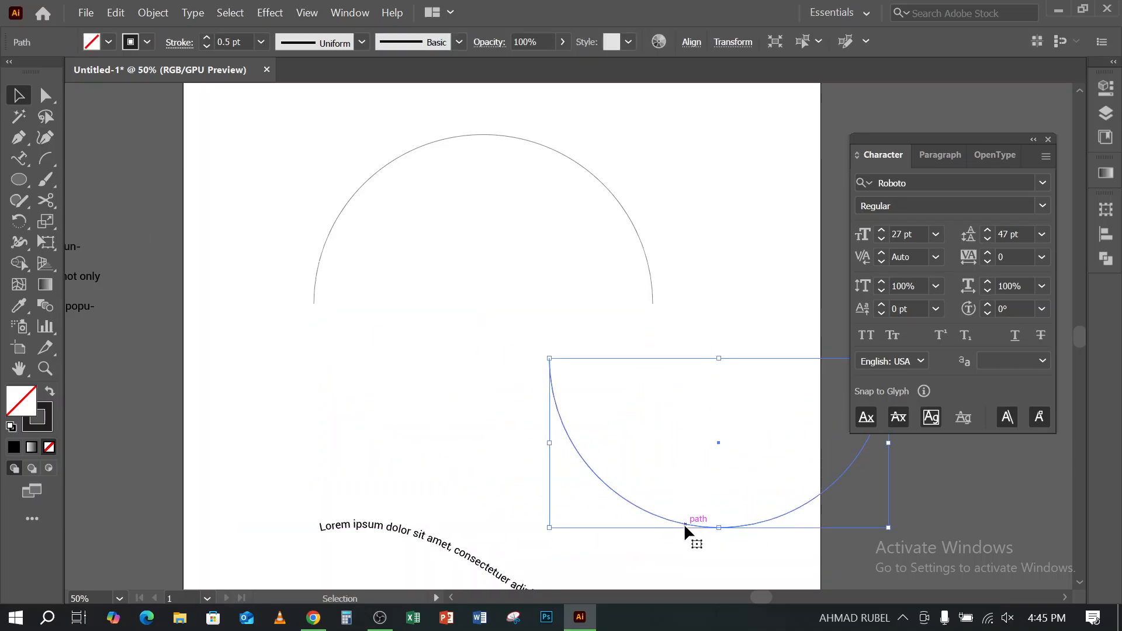
{"action": "key", "text": "Delete"}
- Place type along the remaining upper semicircle with the Type on a Path Tool
{"action": "left_click_drag", "start_coordinate": [316, 161], "coordinate": [388, 235]}
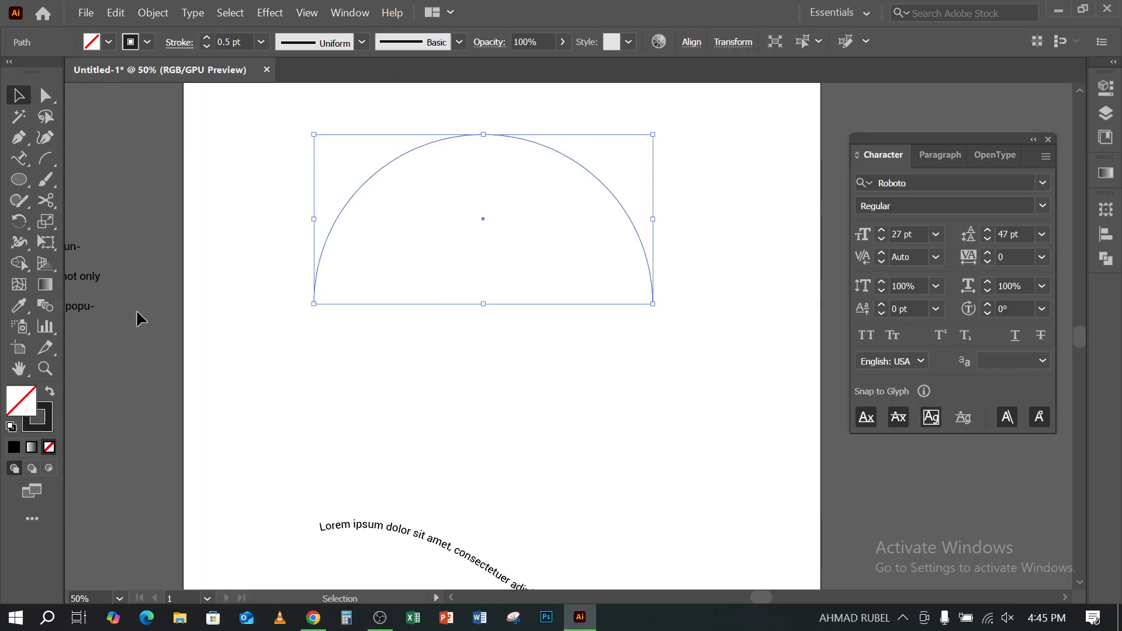
{"action": "left_click", "coordinate": [23, 158]}
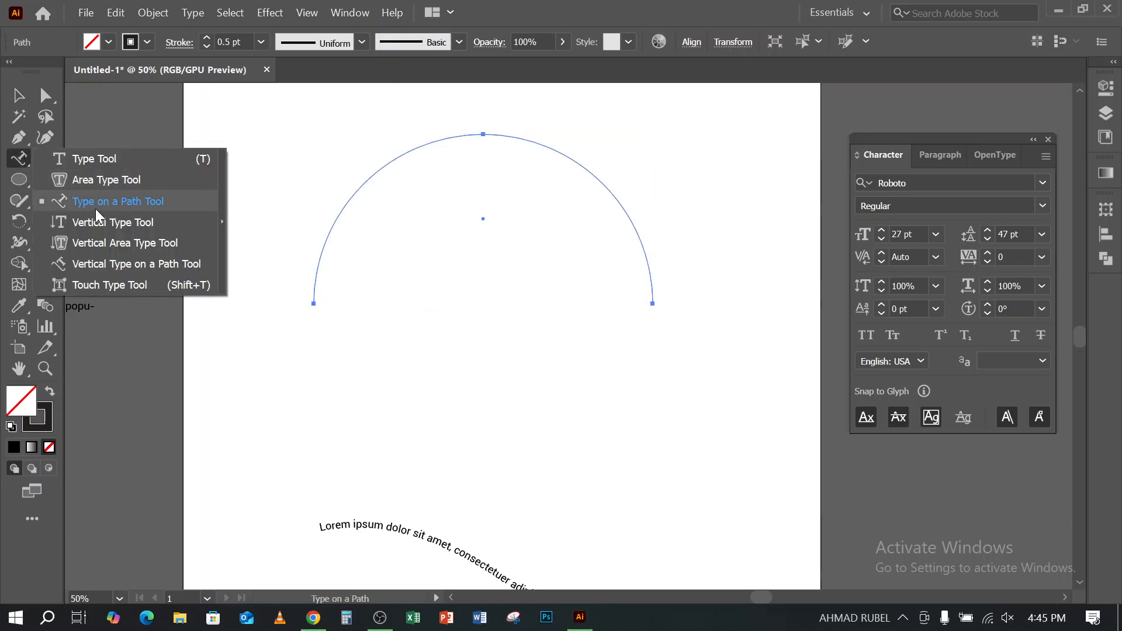
{"action": "left_click", "coordinate": [102, 203]}
{"action": "left_click", "coordinate": [478, 134]}
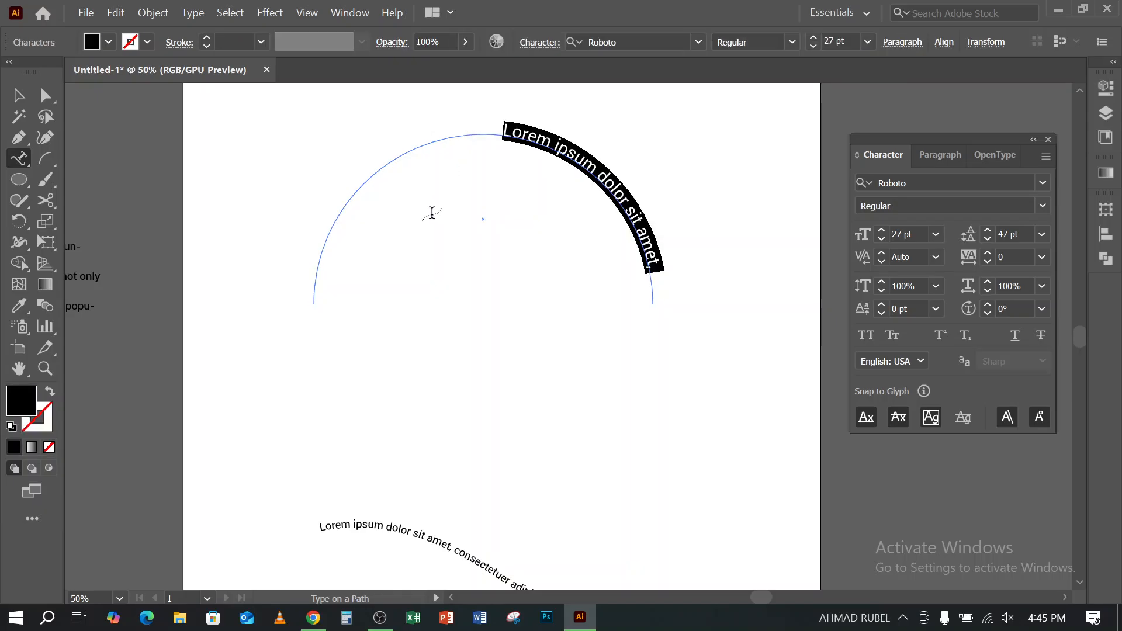
{"action": "left_click", "coordinate": [17, 96]}
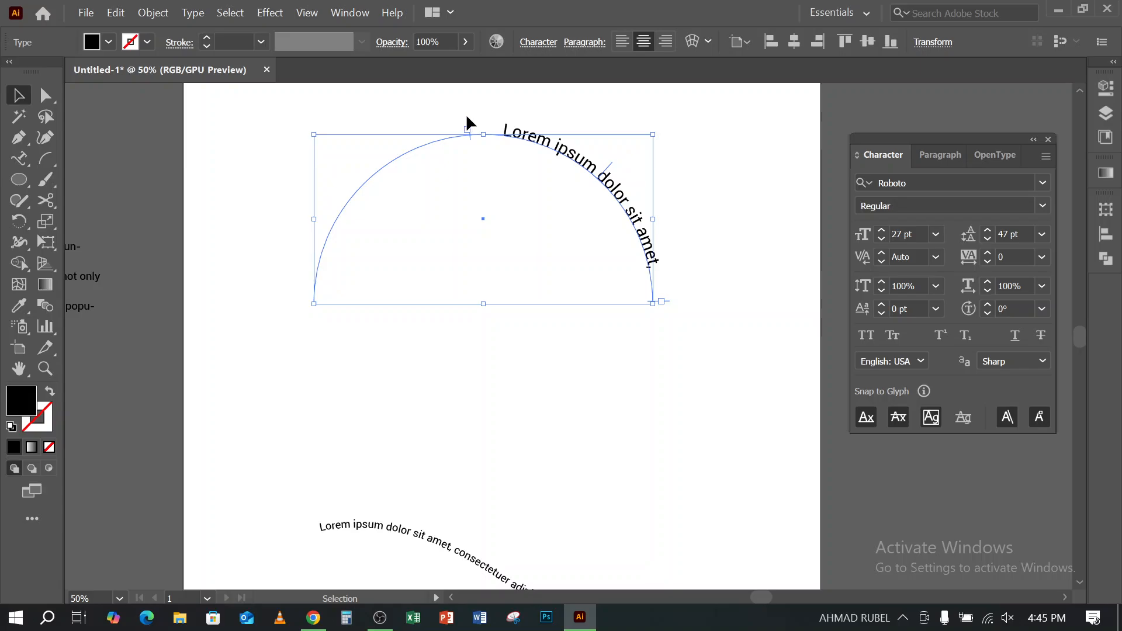
- Extend the path text's start bracket to the left end of the semicircle so the text centers on the arc
{"action": "left_click", "coordinate": [441, 137]}
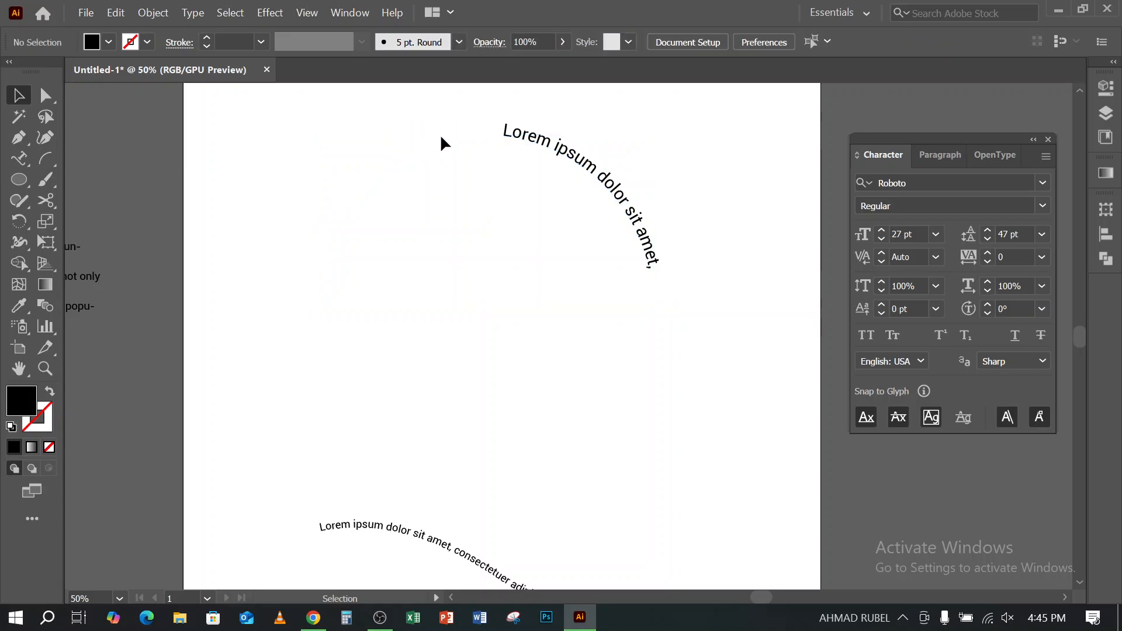
{"action": "left_click", "coordinate": [494, 136]}
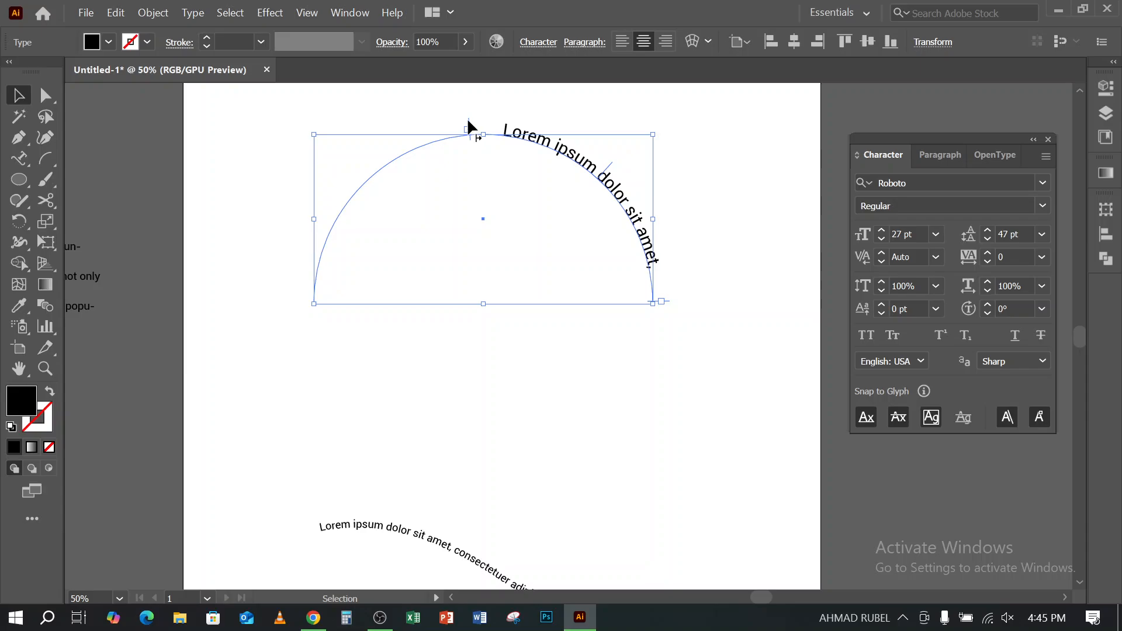
{"action": "left_click_drag", "start_coordinate": [468, 121], "coordinate": [302, 304]}
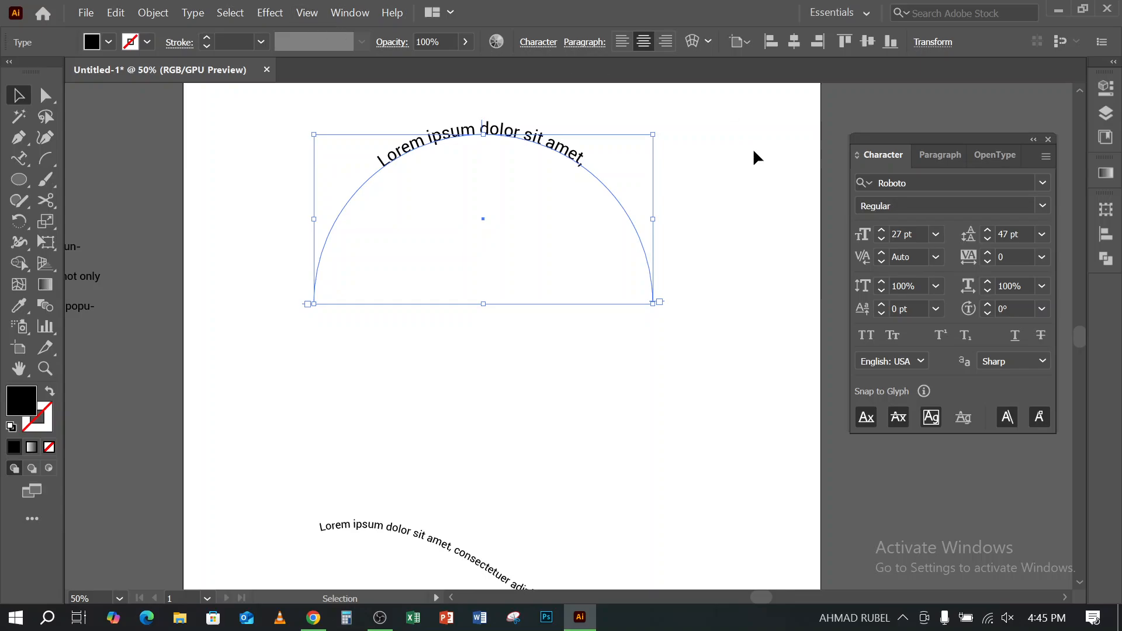
- Replace the placeholder text on the arc with "Graphic Design"
{"action": "left_click", "coordinate": [14, 159]}
{"action": "left_click", "coordinate": [95, 158]}
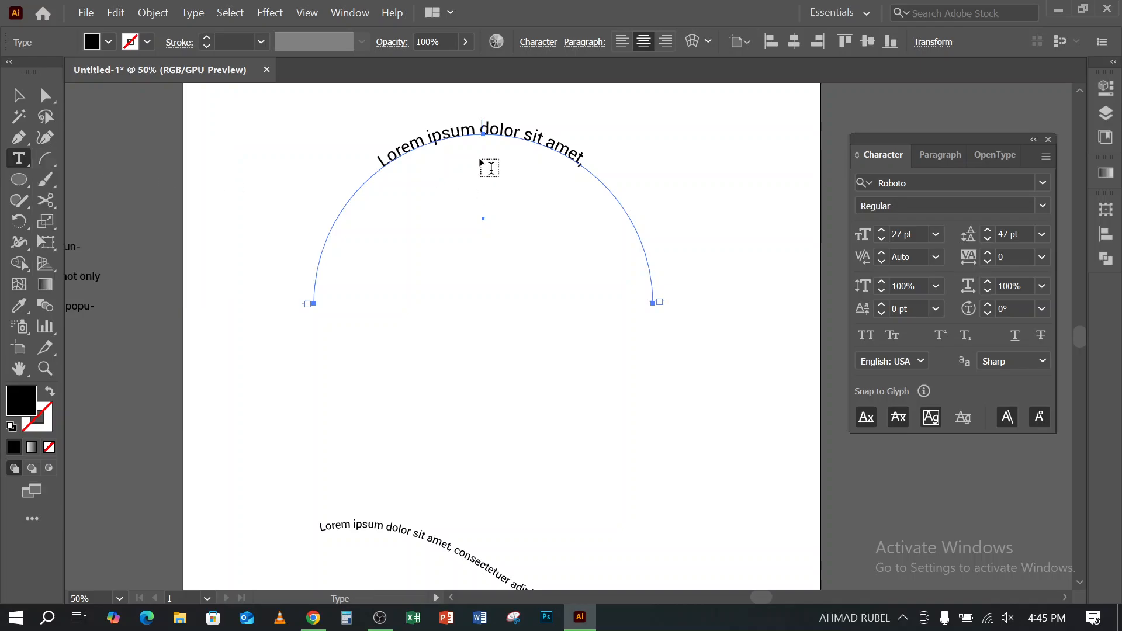
{"action": "left_click", "coordinate": [475, 154]}
{"action": "key", "text": "ctrl+a"}
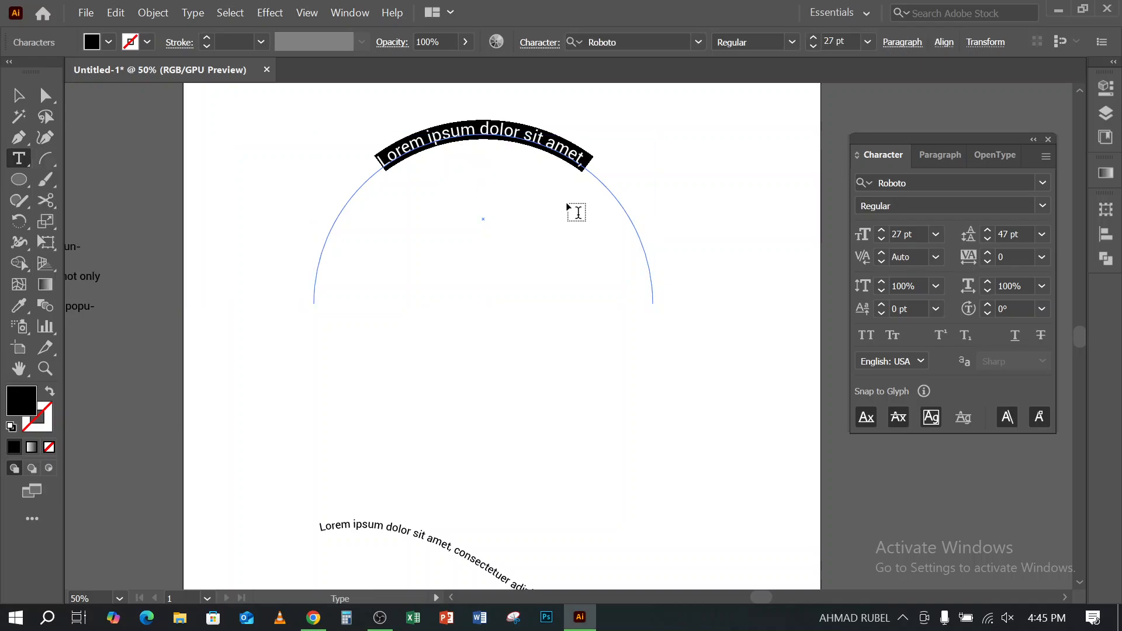
{"action": "type", "text": "Gra"}
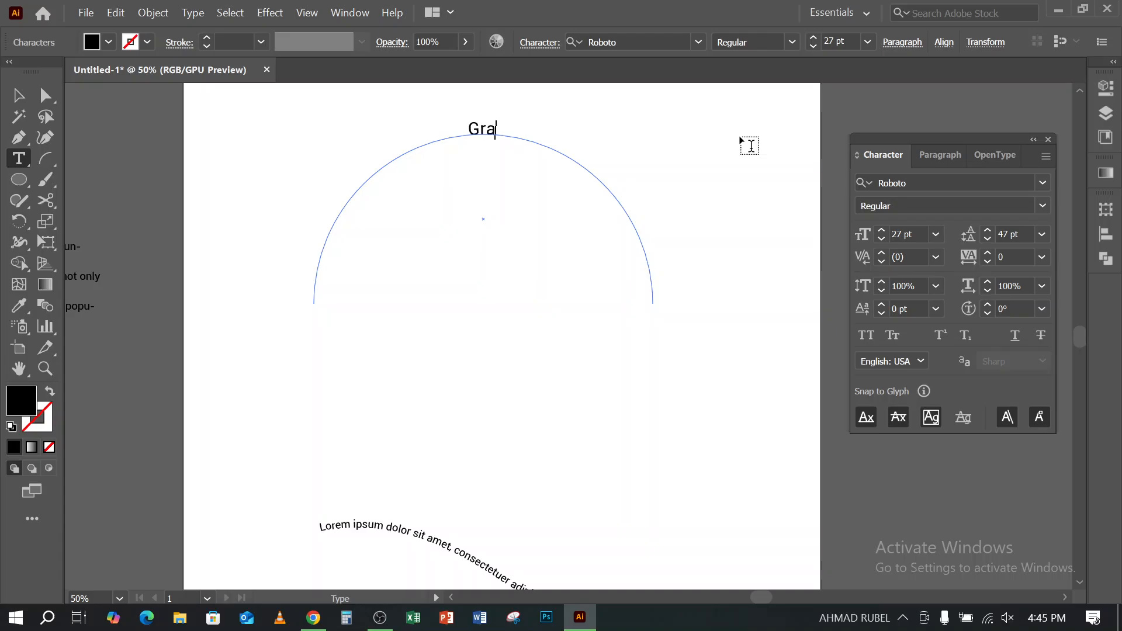
{"action": "type", "text": "phic Des"}
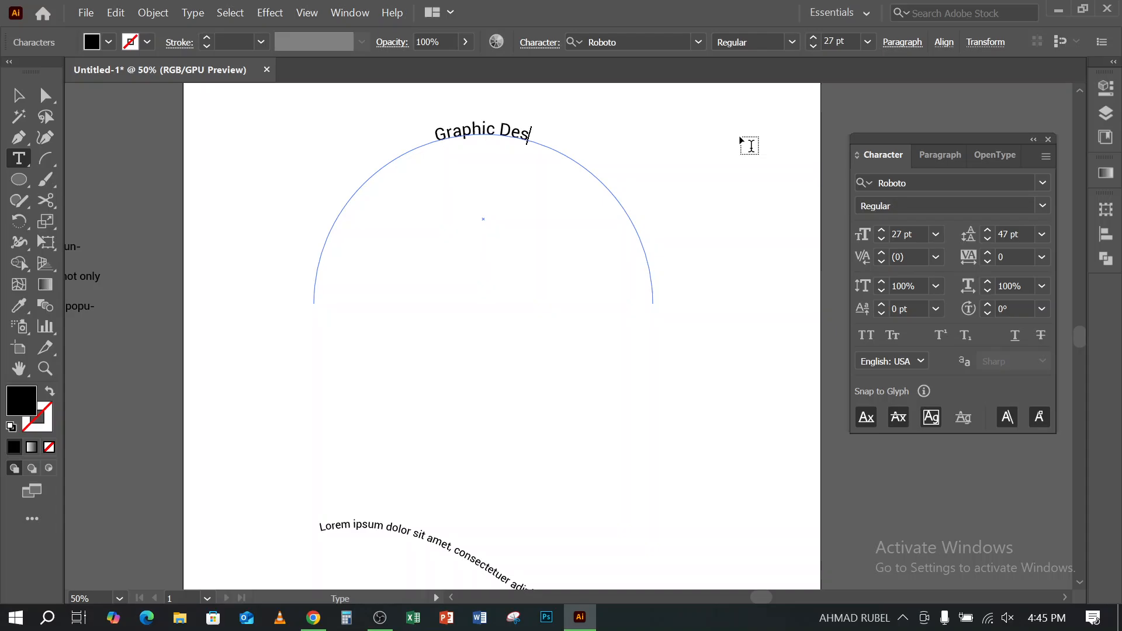
{"action": "type", "text": "ign"}
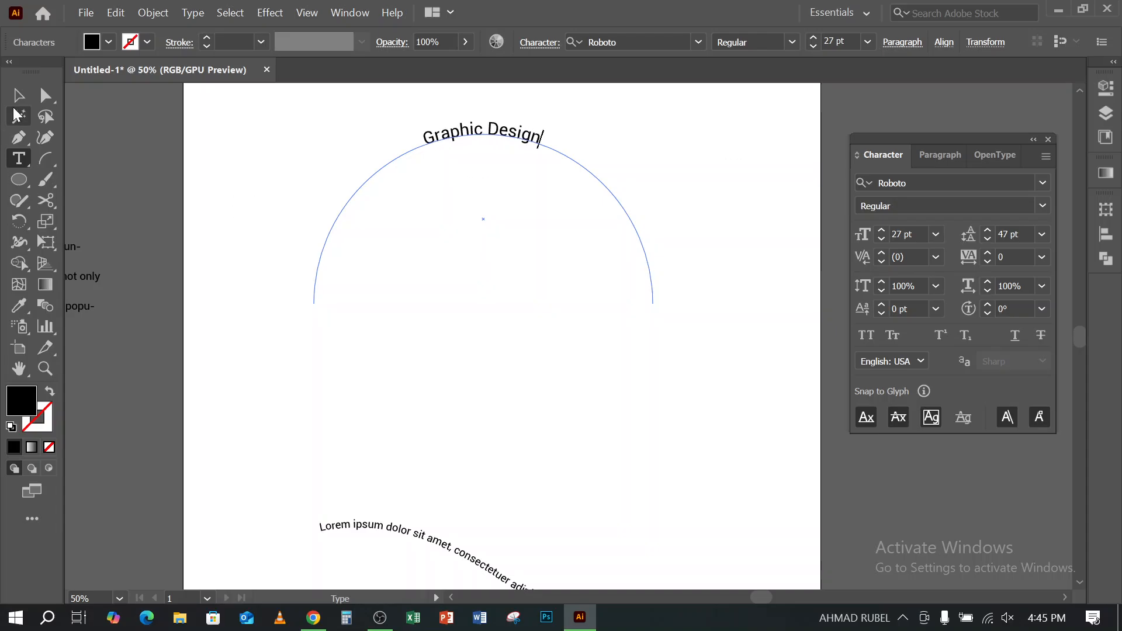
{"action": "left_click", "coordinate": [18, 95]}
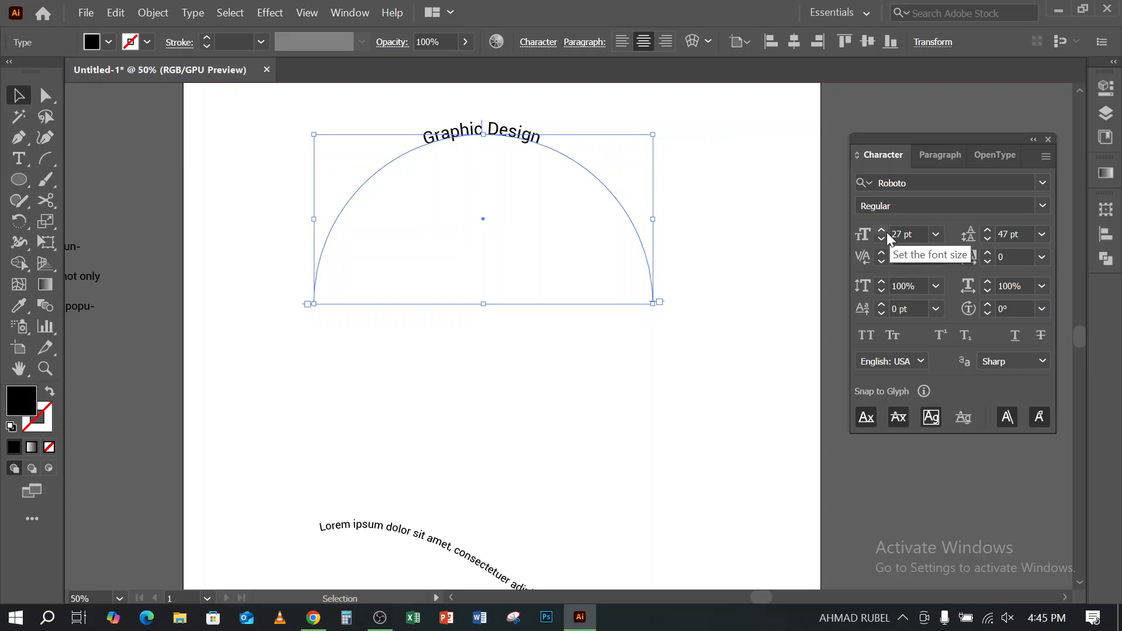
- Set the arched text to Bold and change its font to Bebas Neue Bold
{"action": "left_click", "coordinate": [1043, 206]}
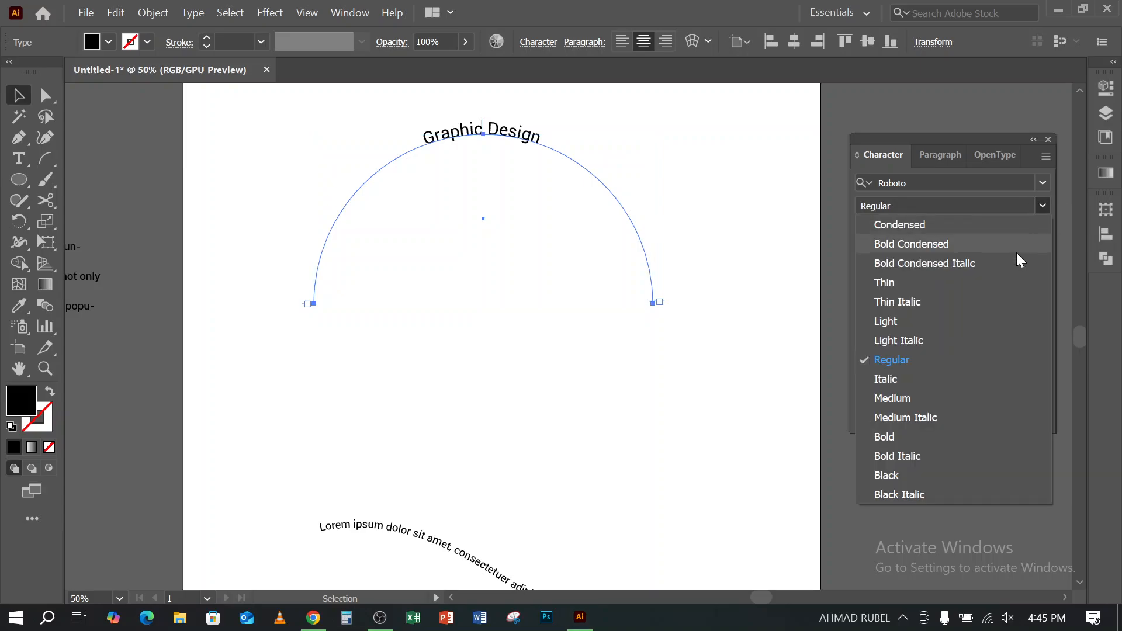
{"action": "left_click", "coordinate": [919, 439]}
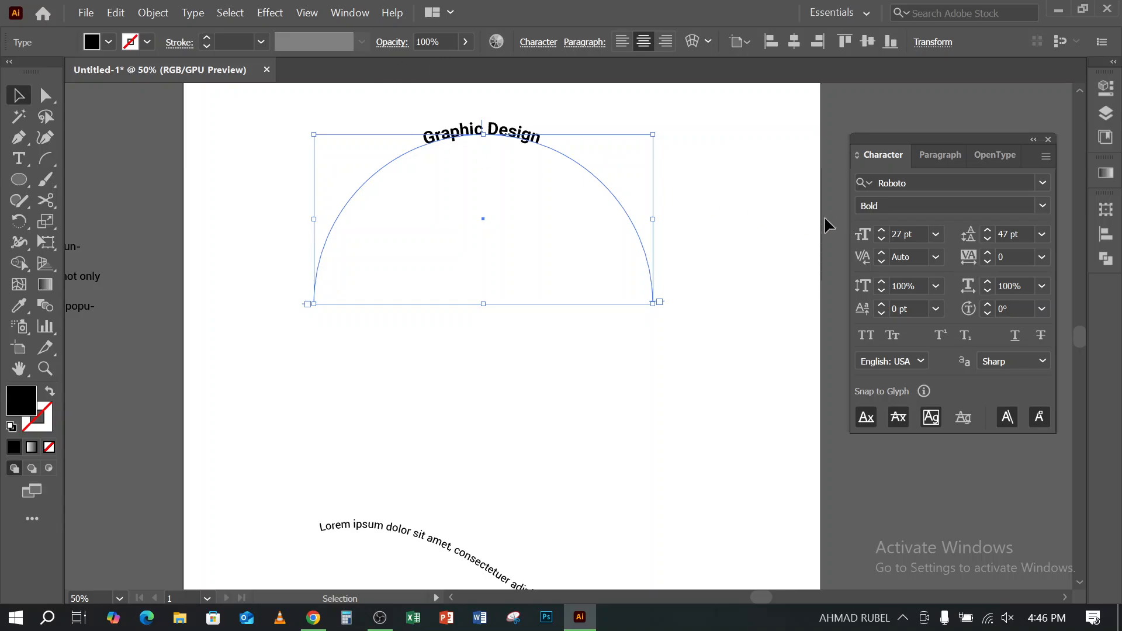
{"action": "left_click", "coordinate": [952, 182]}
{"action": "type", "text": "beb"}
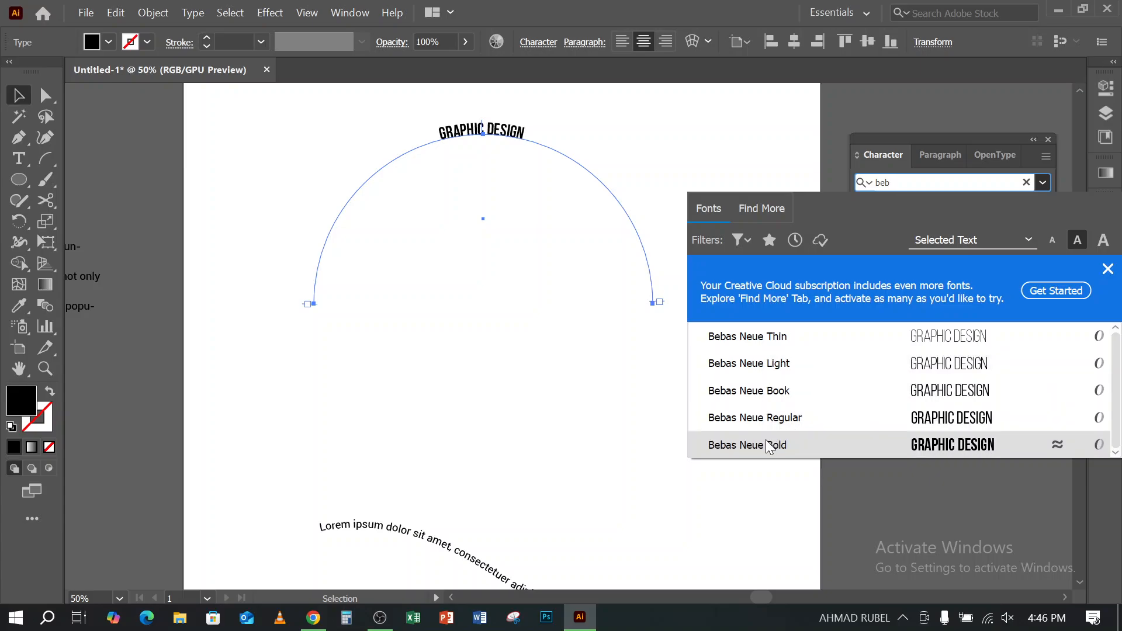
{"action": "left_click", "coordinate": [768, 445]}
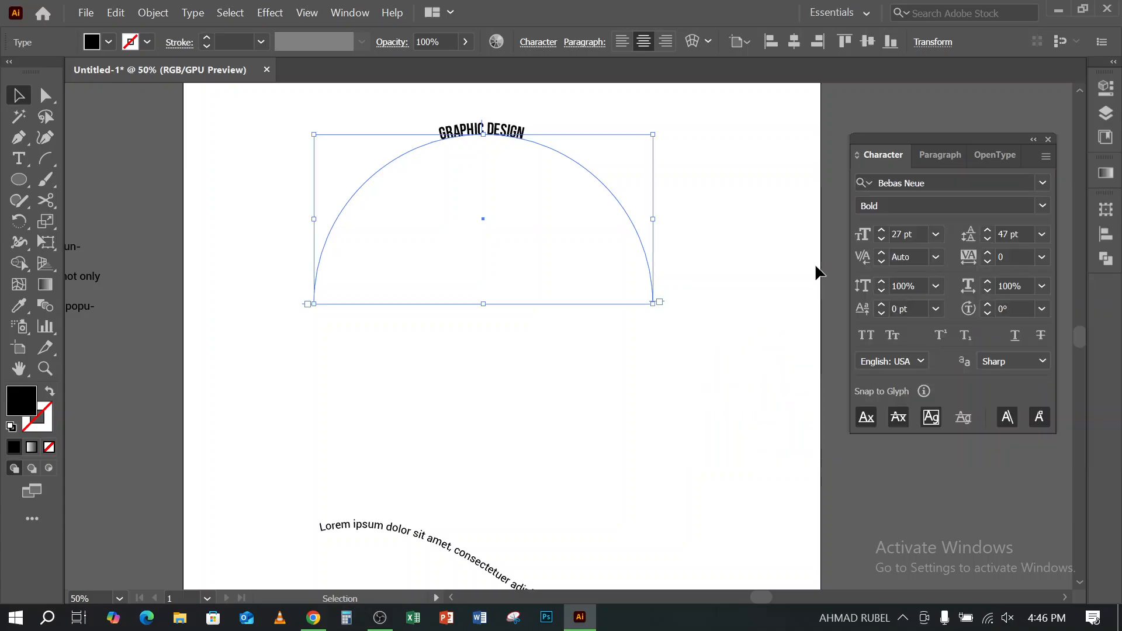
- Increase the arched text's font size to 187 pt
{"action": "left_click", "coordinate": [883, 230]}
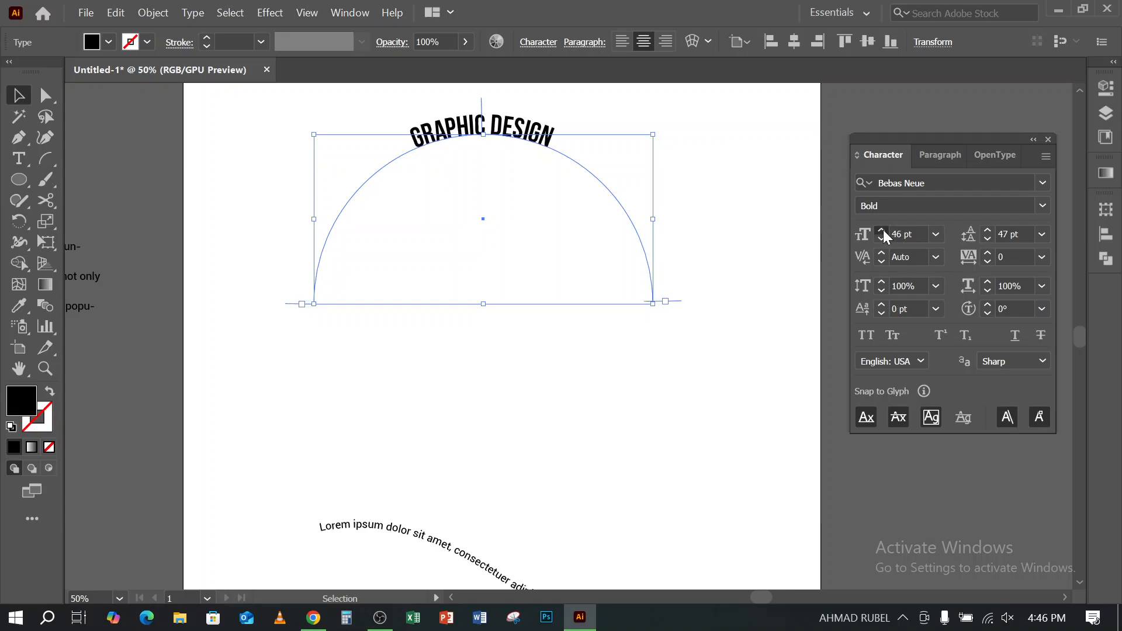
{"action": "left_click_drag", "start_coordinate": [883, 230], "coordinate": [883, 230]}
{"action": "scroll", "coordinate": [640, 292], "scroll_direction": "up", "scroll_amount": 1}
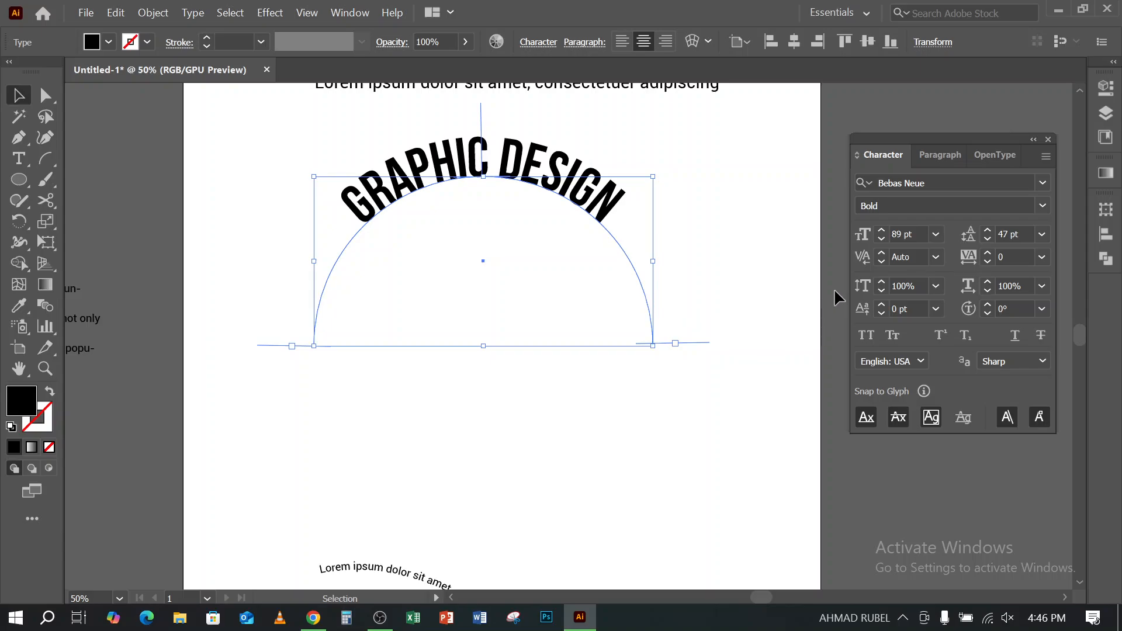
{"action": "left_click_drag", "start_coordinate": [883, 230], "coordinate": [882, 234]}
{"action": "scroll", "coordinate": [559, 443], "scroll_direction": "up", "scroll_amount": 2}
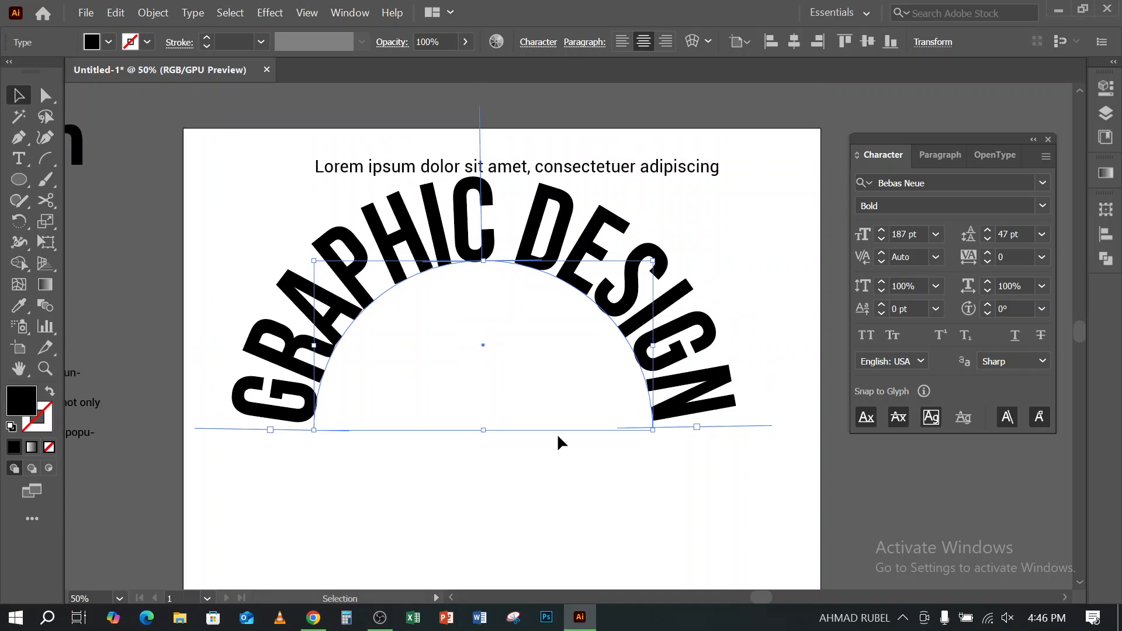
- Move the straight Lorem ipsum line above the artboard off the arched text and delete it
{"action": "left_click_drag", "start_coordinate": [659, 181], "coordinate": [658, 106]}
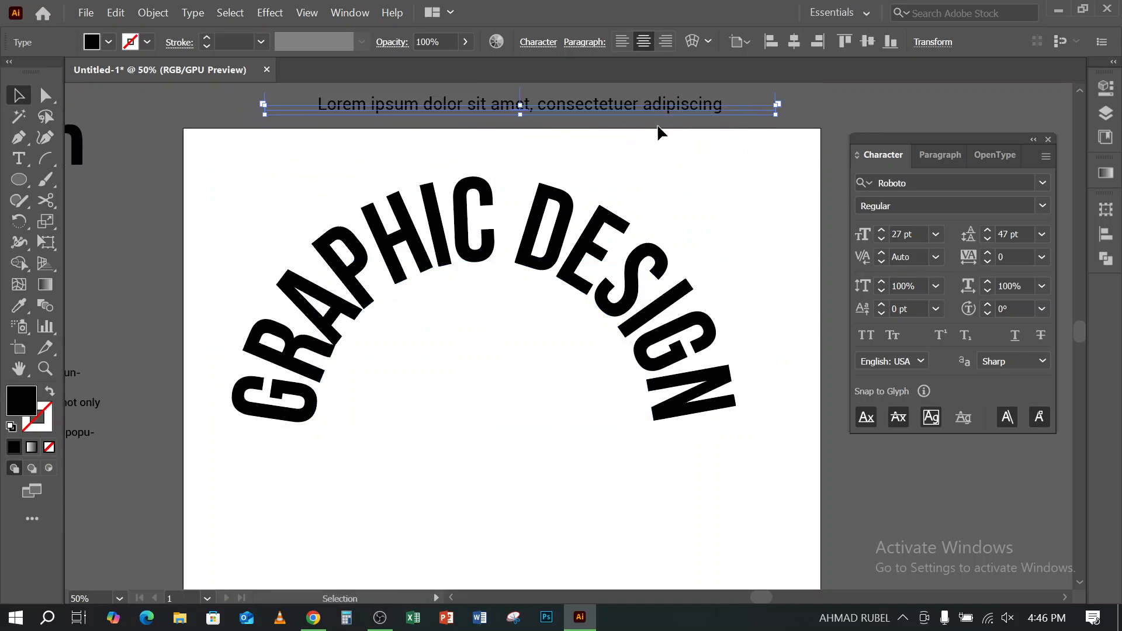
{"action": "key", "text": "Delete"}
{"action": "scroll", "coordinate": [453, 362], "scroll_direction": "down", "scroll_amount": 1}
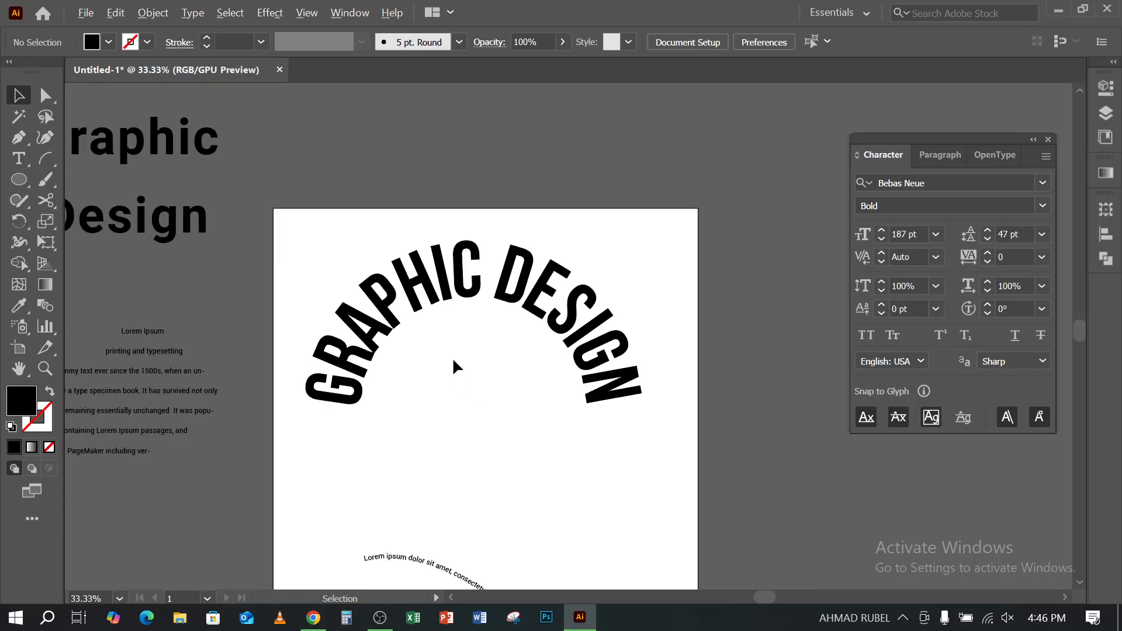
{"action": "left_click", "coordinate": [475, 288]}
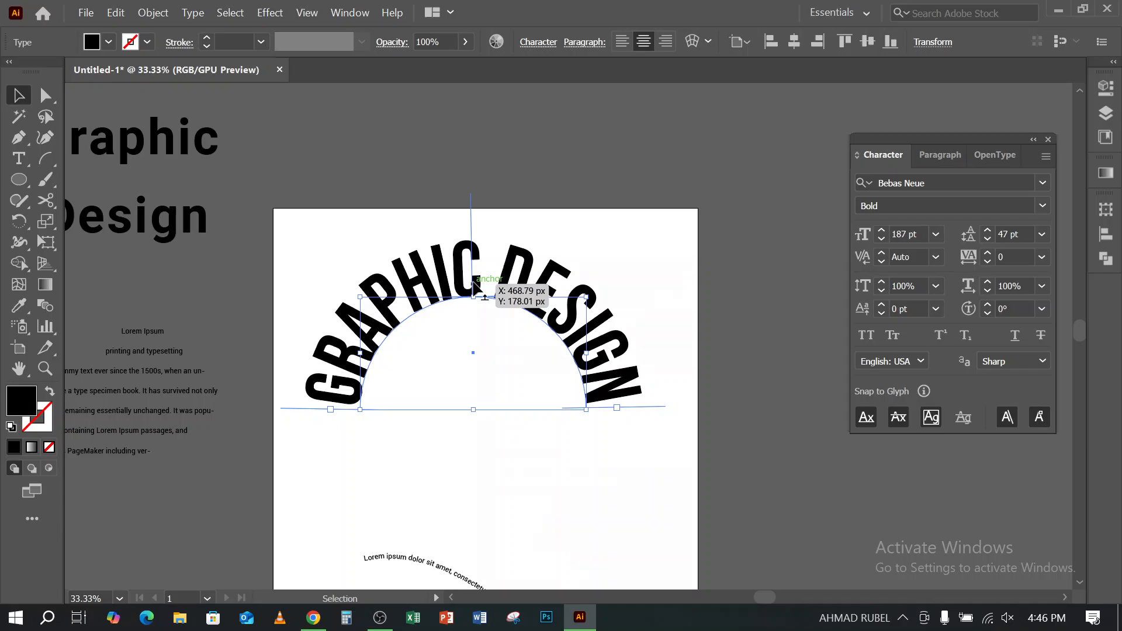
{"action": "right_click", "coordinate": [473, 280]}
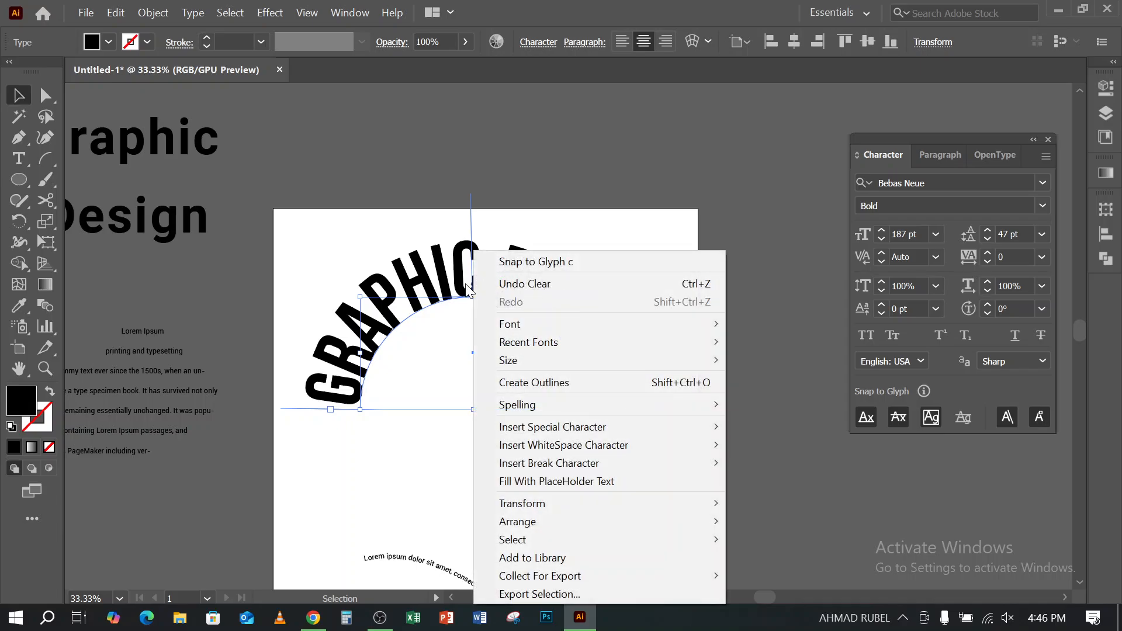
{"action": "left_click", "coordinate": [525, 171]}
- Move the arched text slightly right and place a copy of it above the artboard
{"action": "left_click_drag", "start_coordinate": [445, 286], "coordinate": [471, 287]}
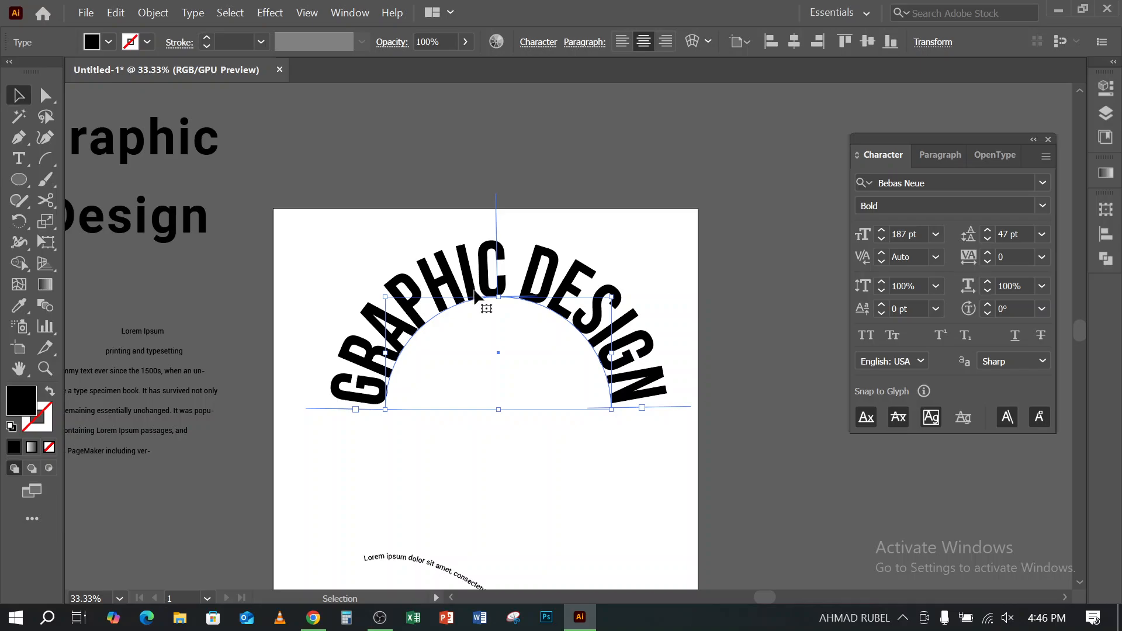
{"action": "scroll", "coordinate": [480, 320], "scroll_direction": "up", "scroll_amount": 3}
{"action": "left_click_drag", "start_coordinate": [468, 355], "coordinate": [459, 129]}
- Convert the arched text on the artboard to outlines
{"action": "left_click", "coordinate": [474, 364]}
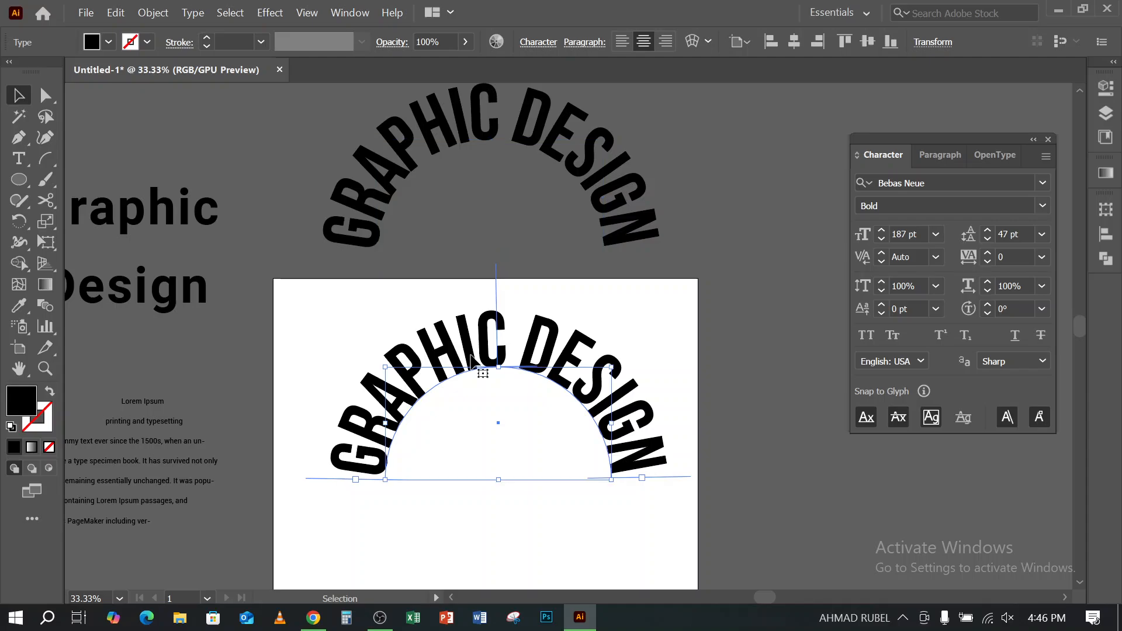
{"action": "right_click", "coordinate": [475, 363]}
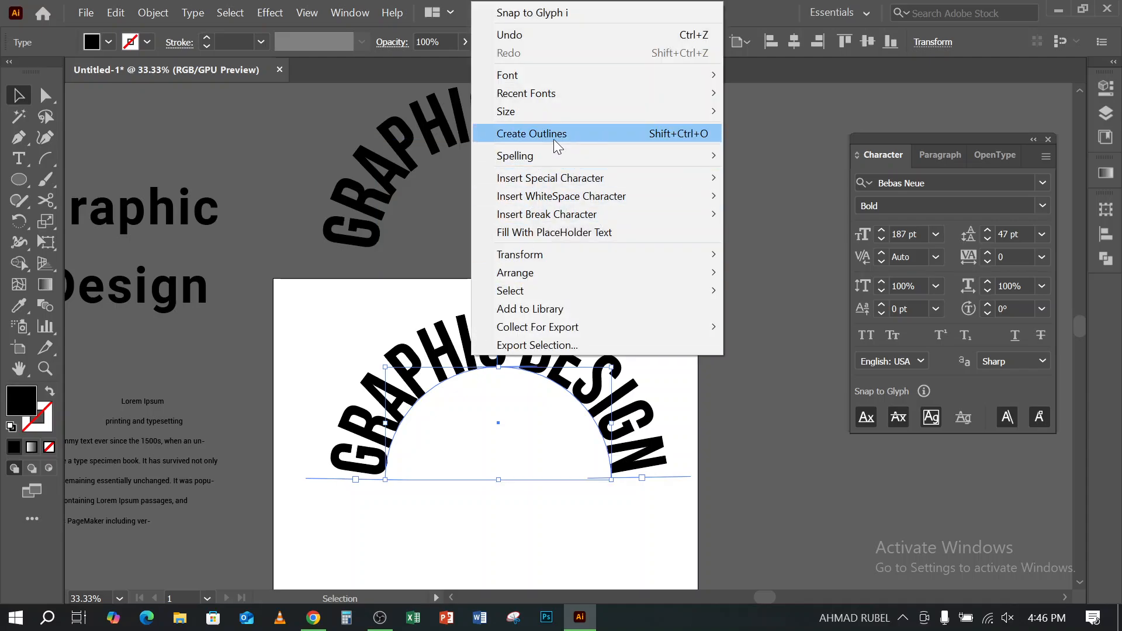
{"action": "left_click", "coordinate": [600, 133]}
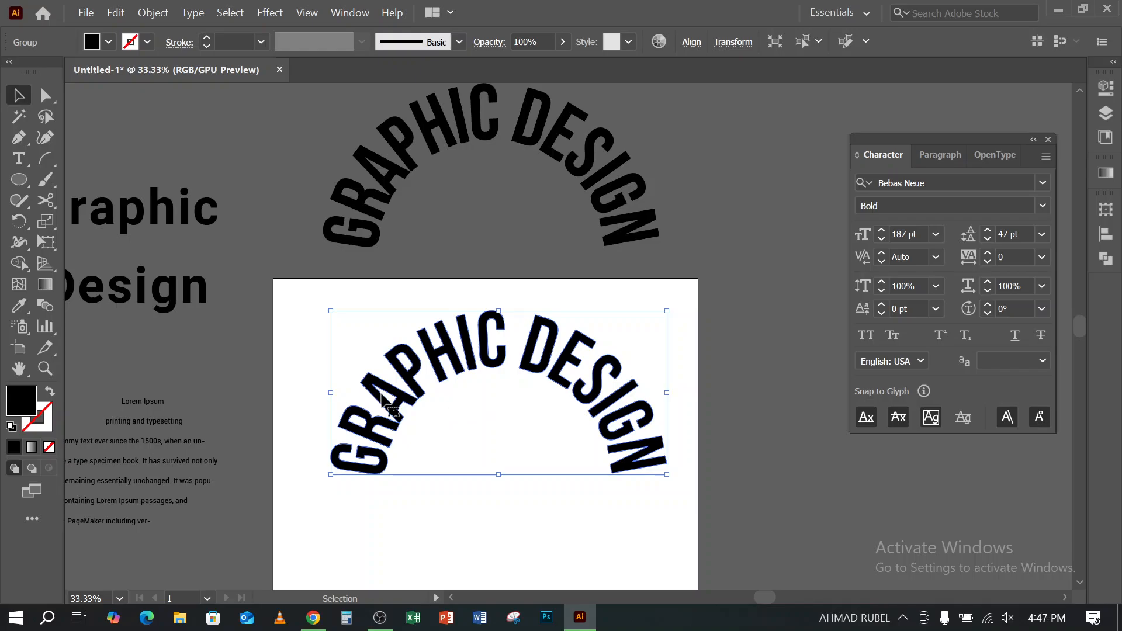
- Fill the outlined arched text on the artboard with red
{"action": "left_click", "coordinate": [110, 43]}
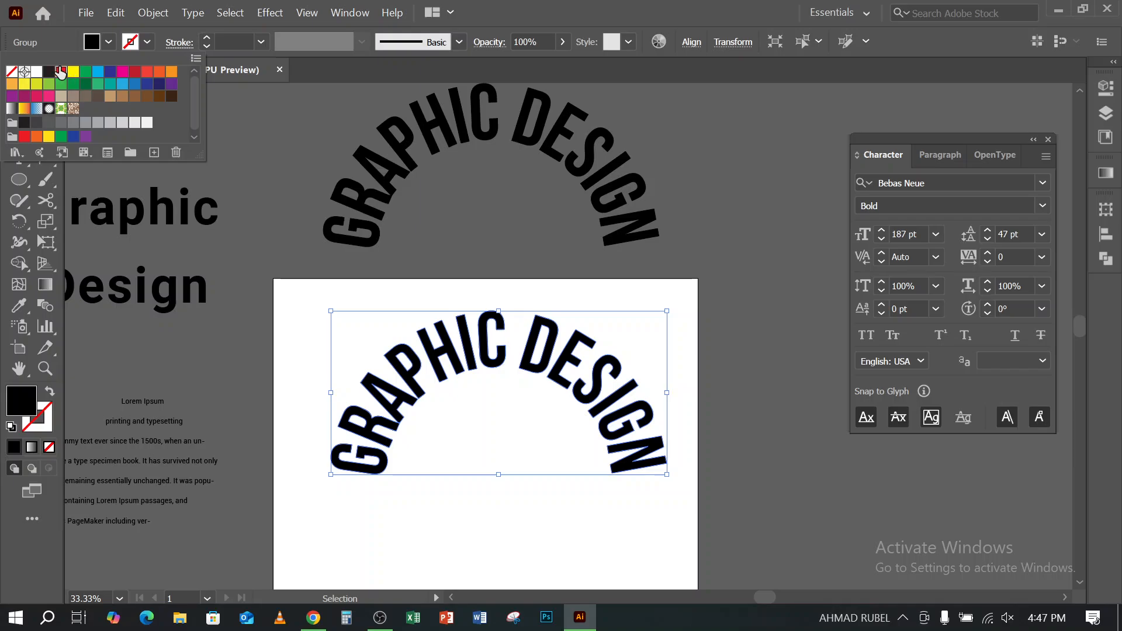
{"action": "left_click", "coordinate": [61, 71]}
{"action": "left_click", "coordinate": [496, 269]}
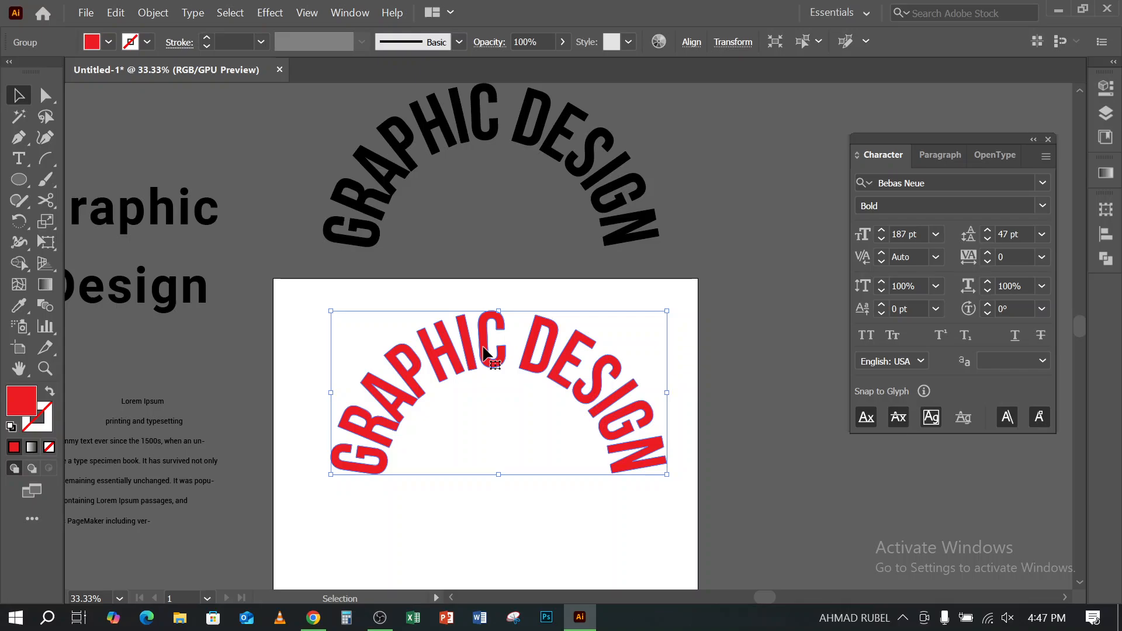
- Highlight letters in the black arched text above the artboard with the Type tool to check that it is still editable
{"action": "scroll", "coordinate": [460, 164], "scroll_direction": "up", "scroll_amount": 3}
{"action": "left_click", "coordinate": [449, 204]}
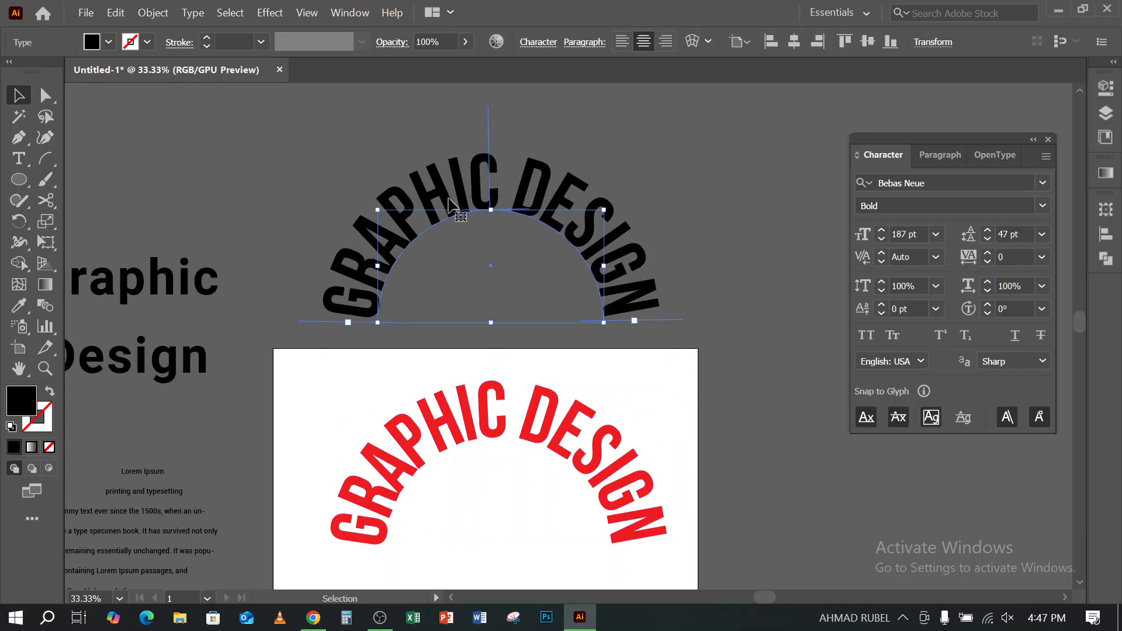
{"action": "left_click", "coordinate": [18, 159]}
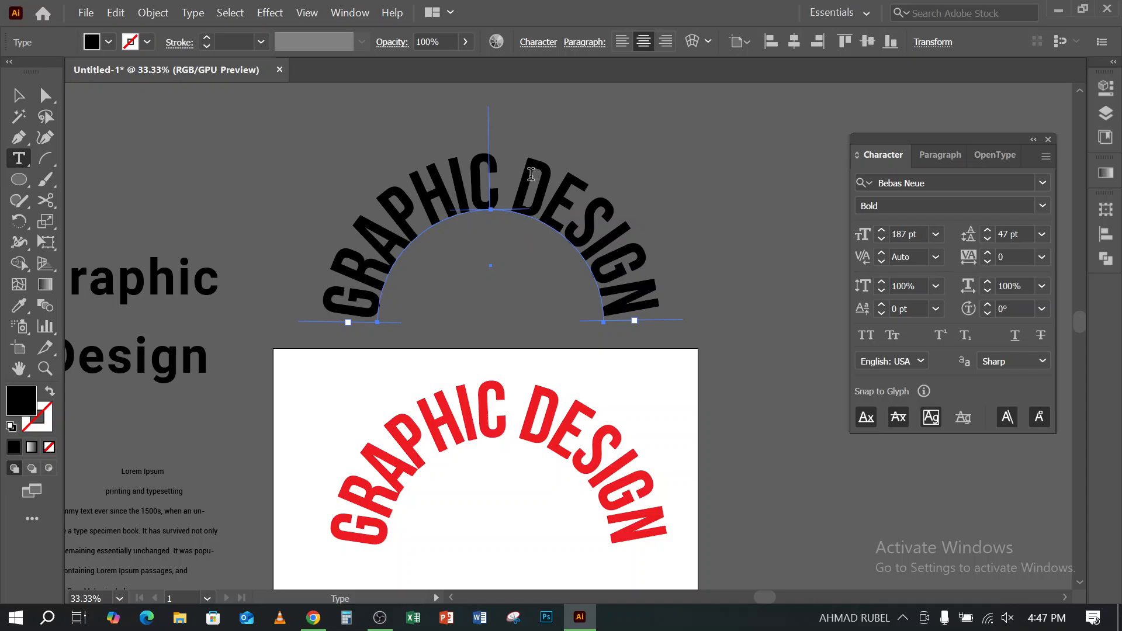
{"action": "left_click_drag", "start_coordinate": [531, 174], "coordinate": [645, 302]}
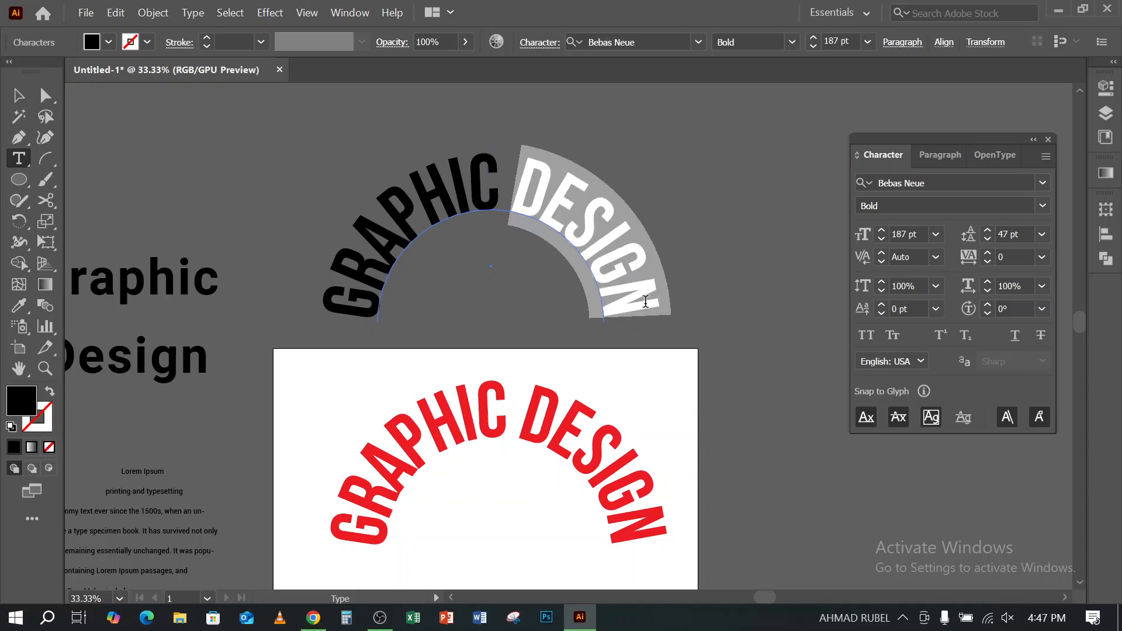
{"action": "left_click_drag", "start_coordinate": [476, 175], "coordinate": [624, 263]}
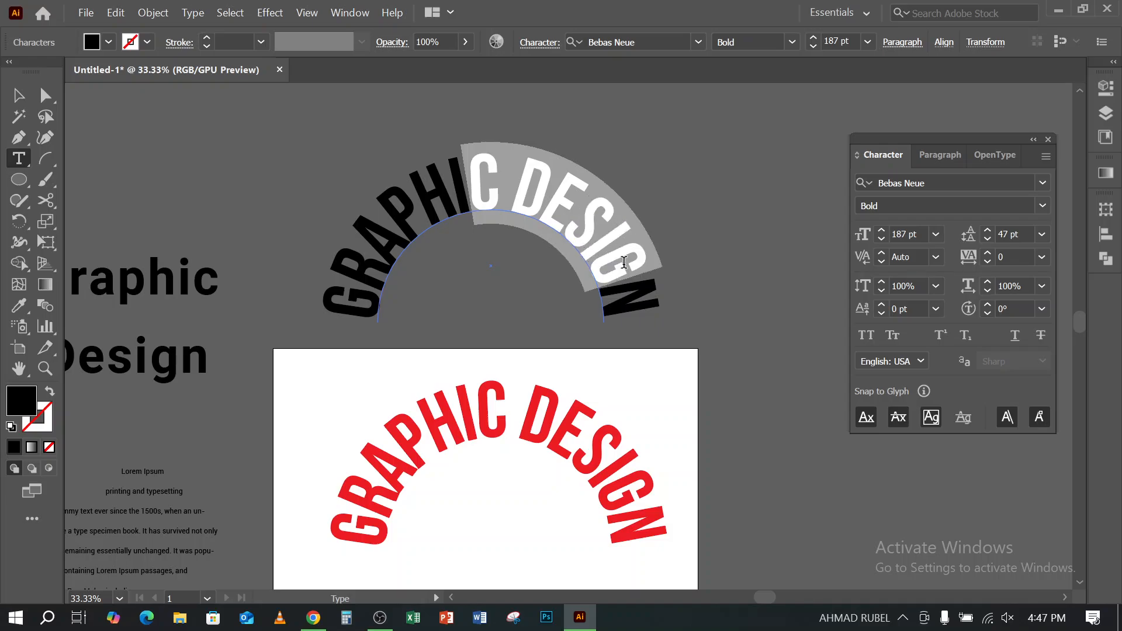
{"action": "left_click", "coordinate": [18, 95]}
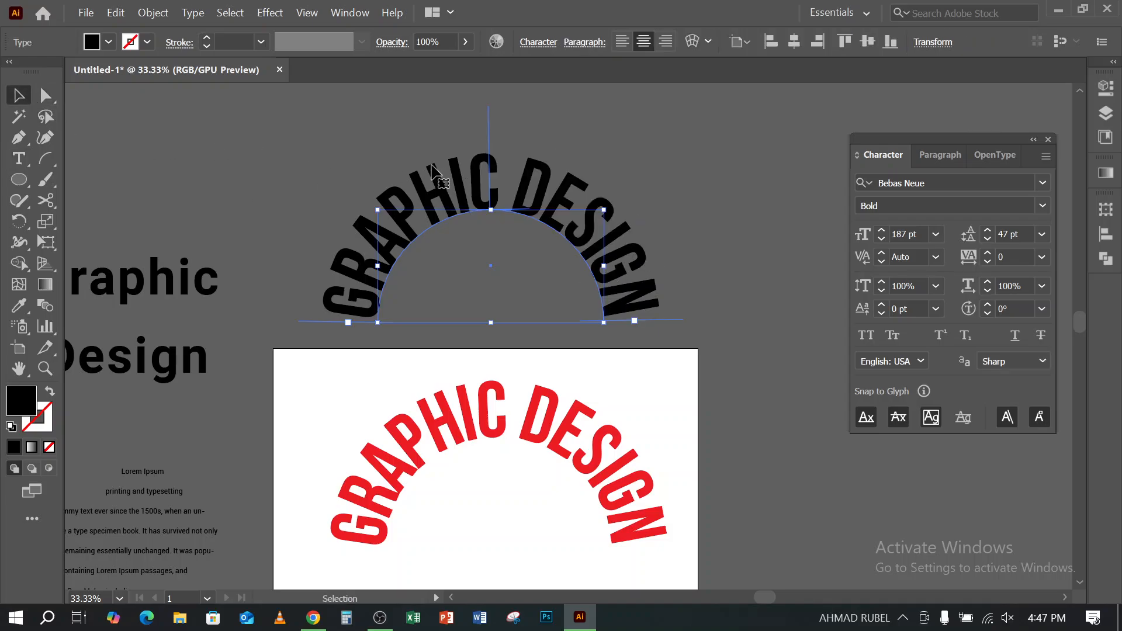
- Open the list of type tool variants
{"action": "left_click", "coordinate": [23, 165]}
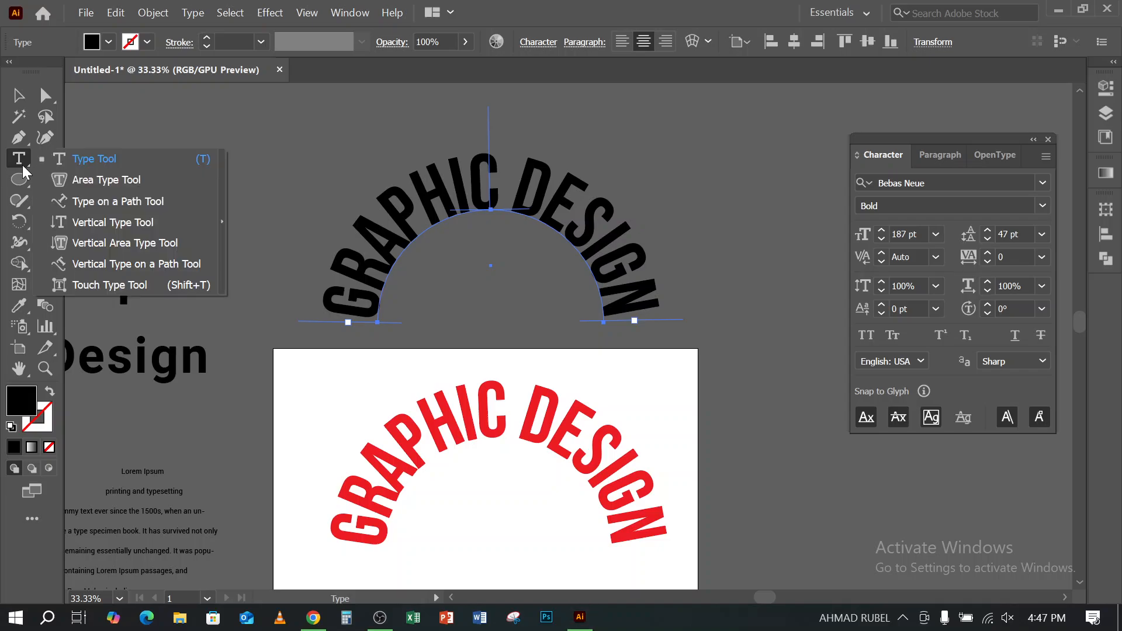
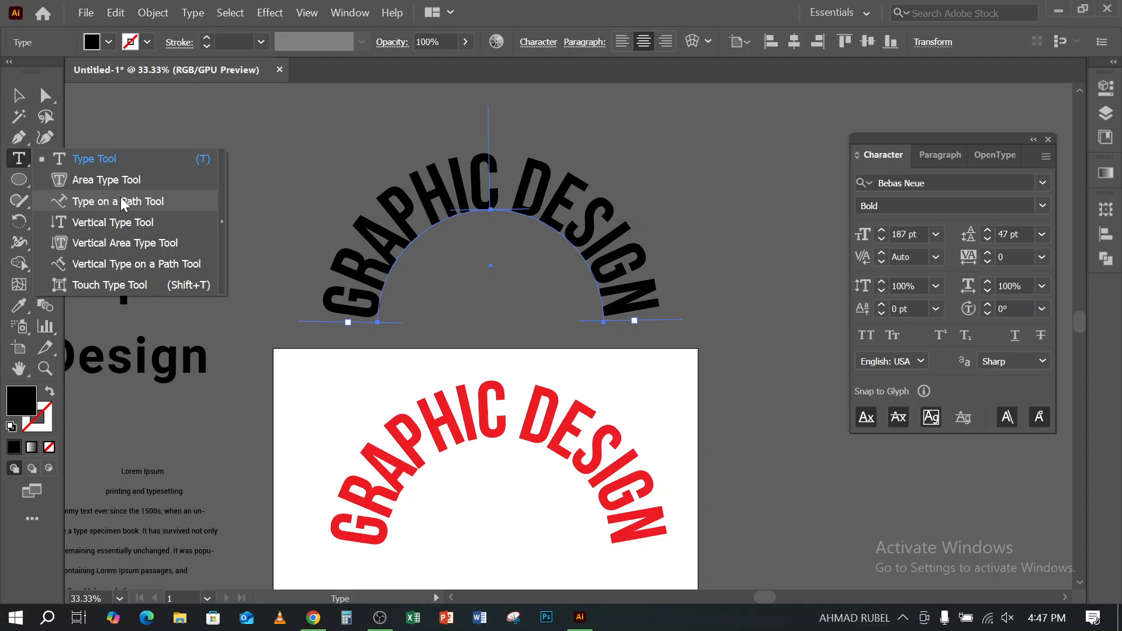
- Place a vertical "Lorem Ipsum" placeholder text across the left end of the black arched text with the Vertical Type tool
{"action": "left_click", "coordinate": [530, 18]}
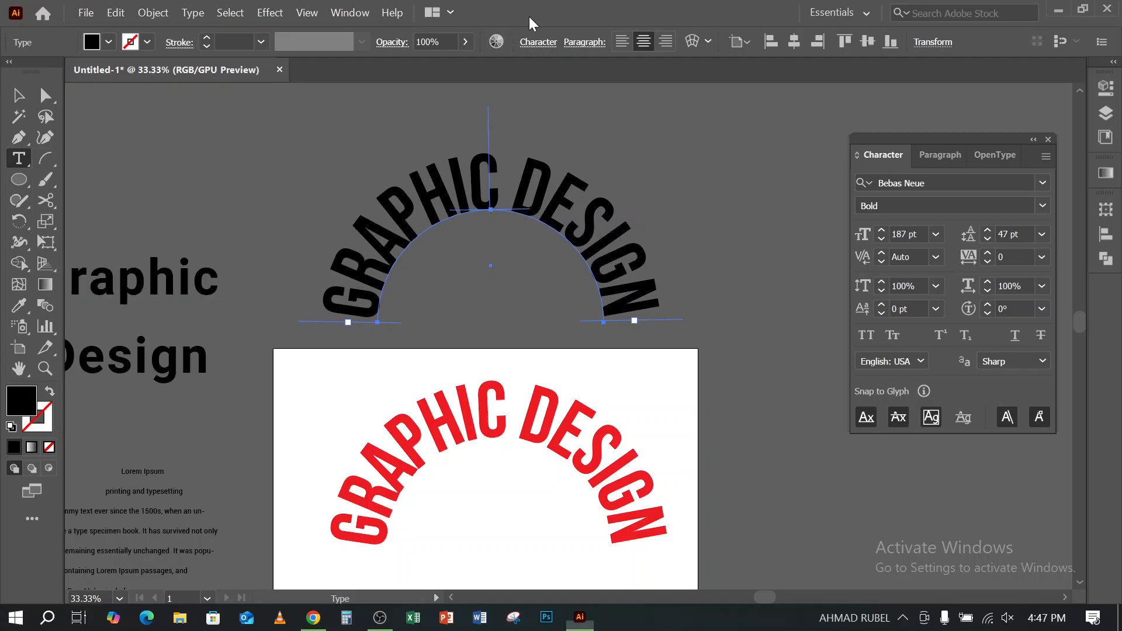
{"action": "left_click", "coordinate": [19, 93]}
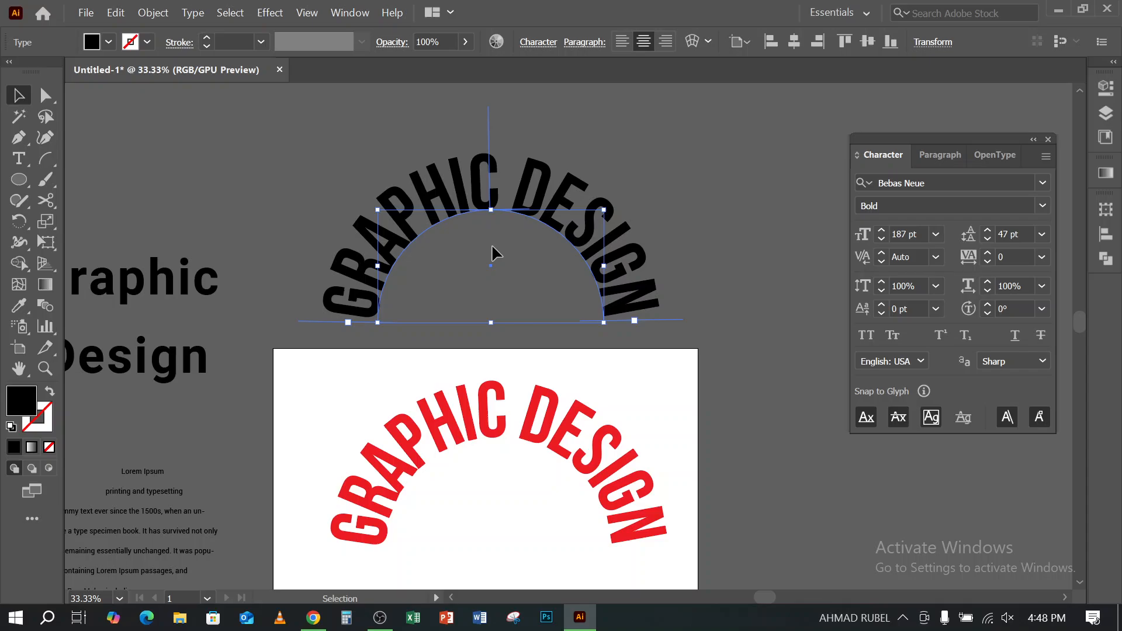
{"action": "scroll", "coordinate": [492, 247], "scroll_direction": "up", "scroll_amount": 3}
{"action": "scroll", "coordinate": [504, 258], "scroll_direction": "up", "scroll_amount": 3}
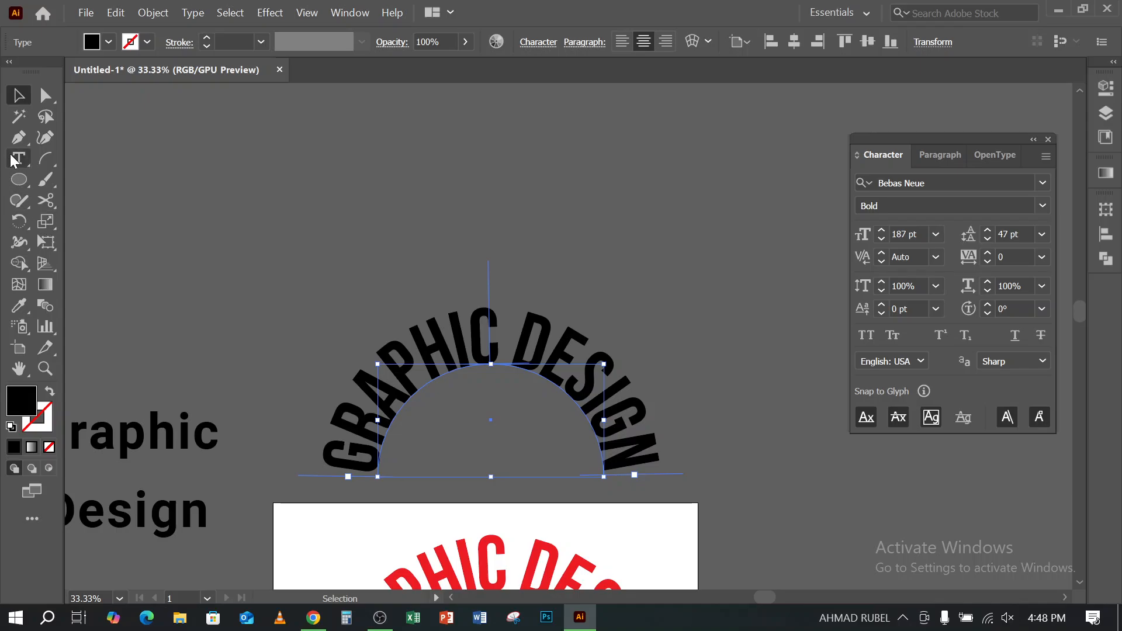
{"action": "left_click", "coordinate": [27, 163]}
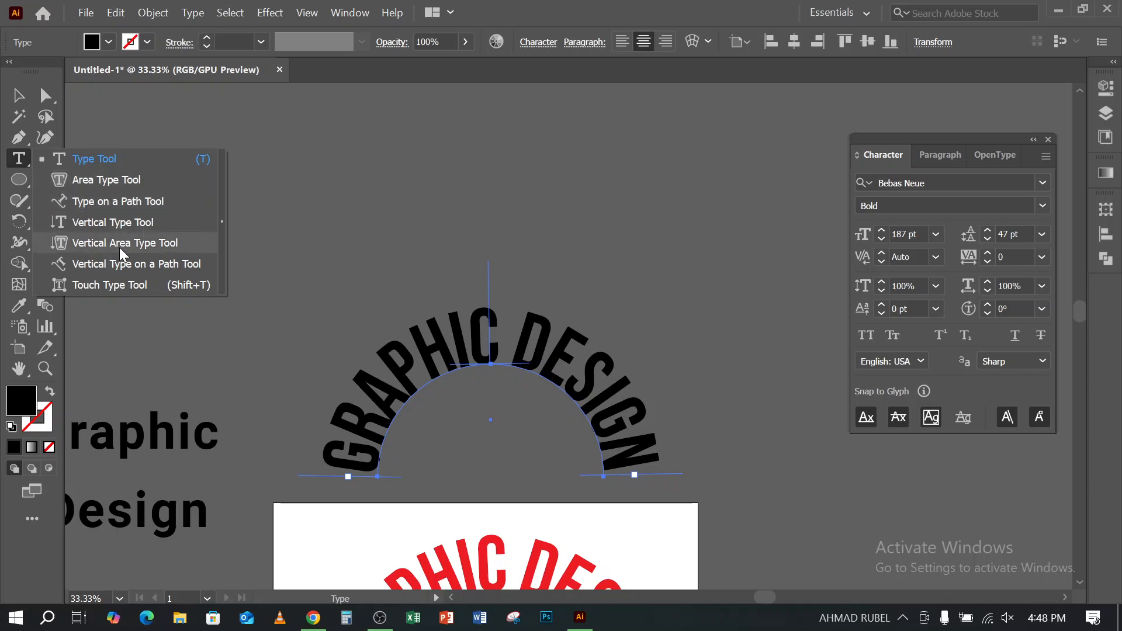
{"action": "left_click", "coordinate": [107, 220]}
{"action": "left_click", "coordinate": [340, 136]}
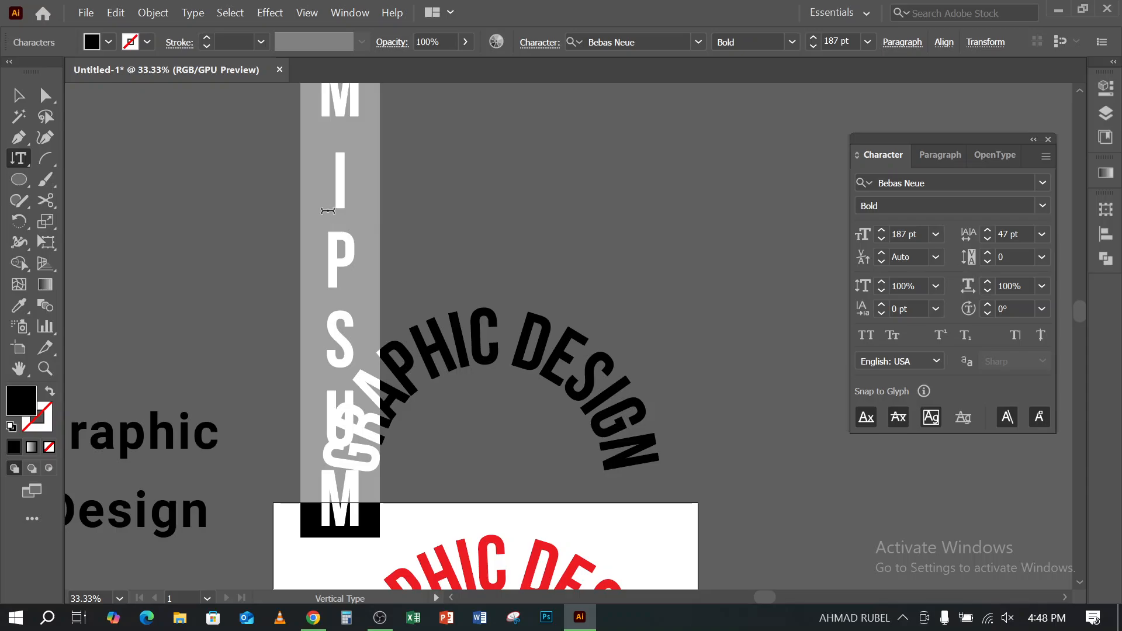
{"action": "left_click", "coordinate": [18, 96]}
- Move the vertical "Lorem Ipsum" text onto the empty canvas to the right of the black arched text
{"action": "left_click", "coordinate": [21, 157]}
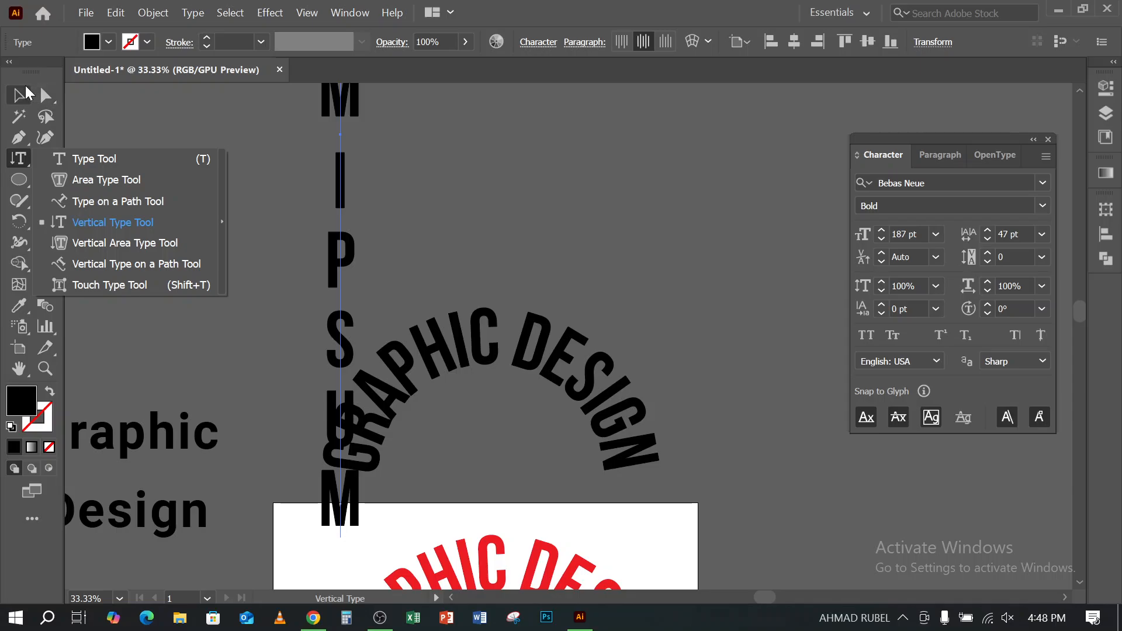
{"action": "key", "text": "v"}
{"action": "scroll", "coordinate": [304, 333], "scroll_direction": "up", "scroll_amount": 8}
{"action": "left_click_drag", "start_coordinate": [316, 301], "coordinate": [695, 206]}
{"action": "scroll", "coordinate": [542, 207], "scroll_direction": "down", "scroll_amount": 1}
{"action": "scroll", "coordinate": [540, 205], "scroll_direction": "down", "scroll_amount": 2}
{"action": "left_click", "coordinate": [626, 250]}
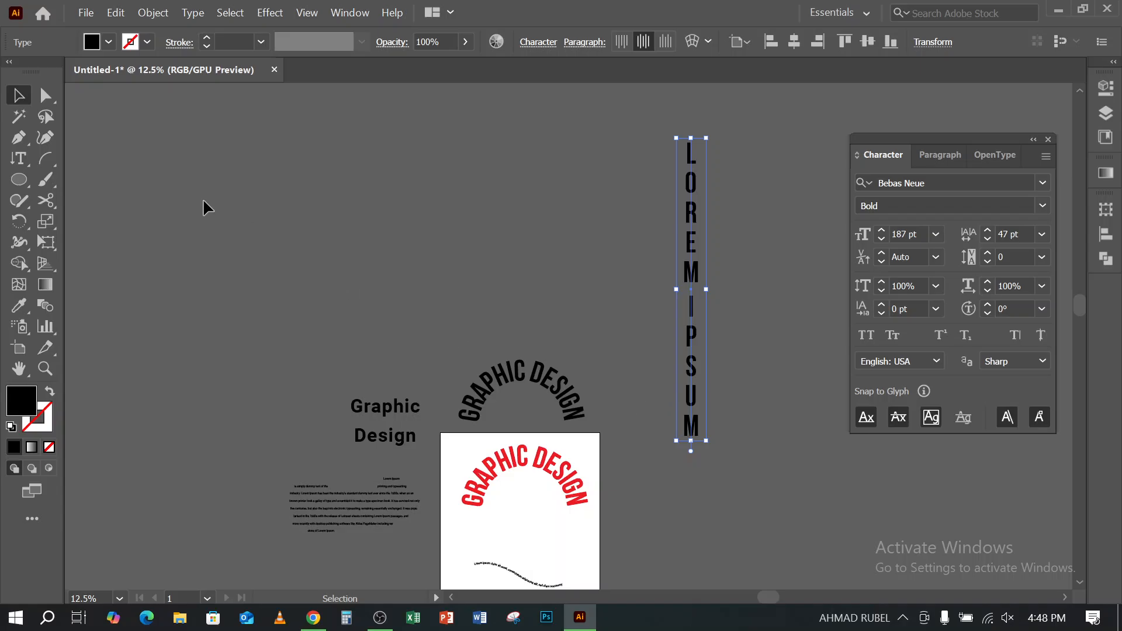
- Add a second vertical text reading "GRAPHIC" on the empty canvas above and left of the horizontal Graphic Design text
{"action": "left_click", "coordinate": [24, 160]}
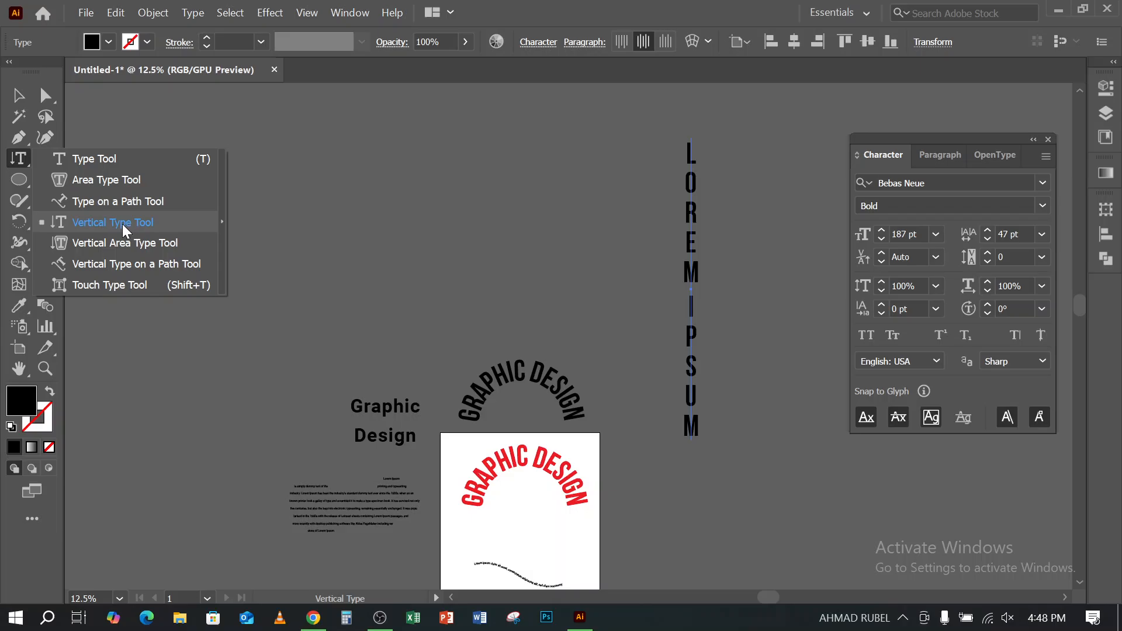
{"action": "left_click", "coordinate": [253, 84]}
{"action": "scroll", "coordinate": [306, 334], "scroll_direction": "up", "scroll_amount": 5}
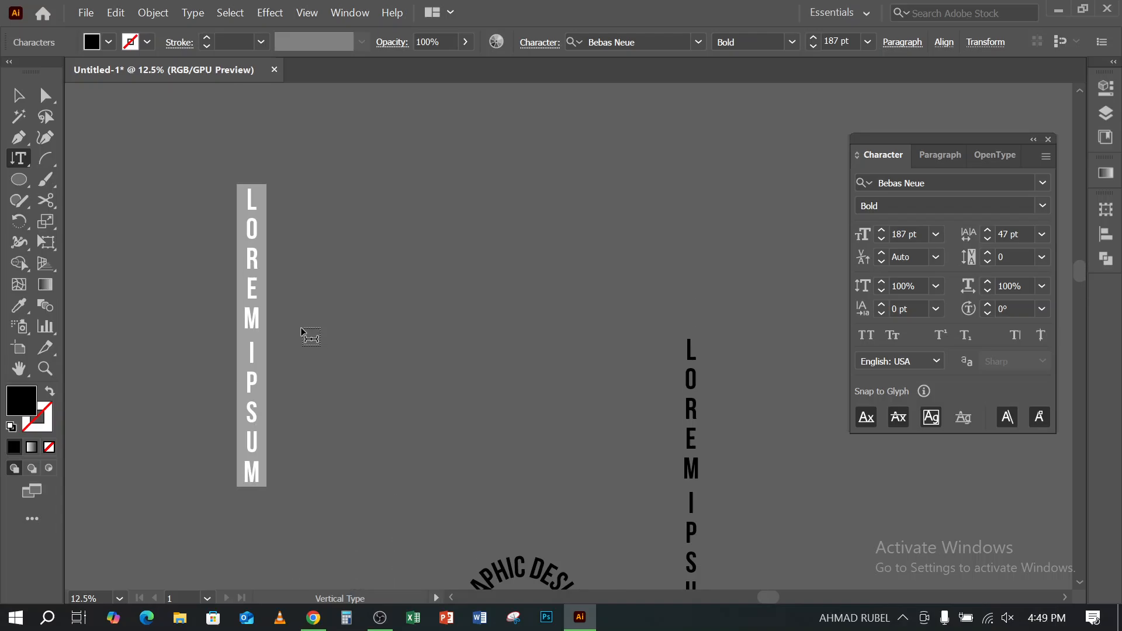
{"action": "type", "text": "GR"}
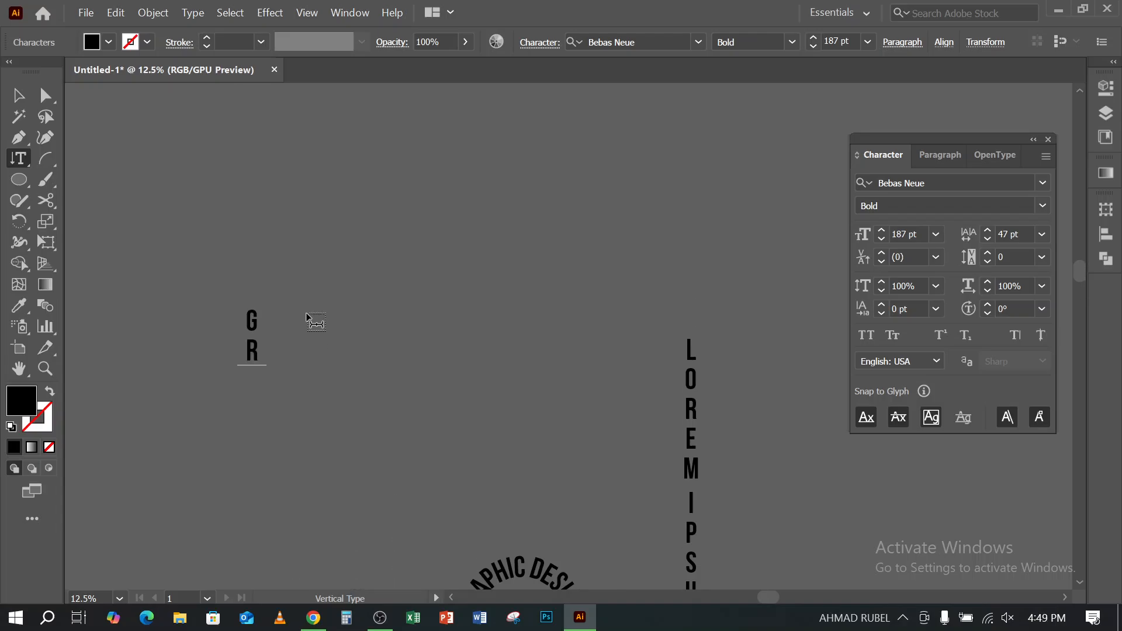
{"action": "type", "text": "APHIV"}
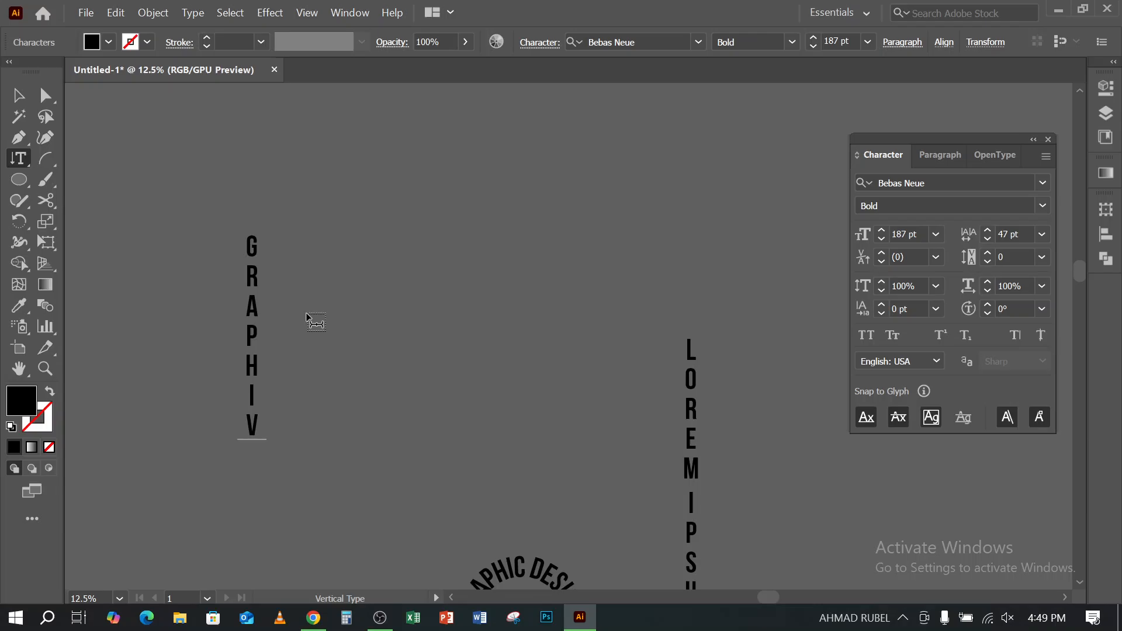
{"action": "key", "text": "BackSpace"}
{"action": "type", "text": "C"}
{"action": "key", "text": "Up"}
{"action": "key", "text": "Up"}
{"action": "key", "text": "Up"}
{"action": "key", "text": "Up"}
{"action": "left_click", "coordinate": [29, 98]}
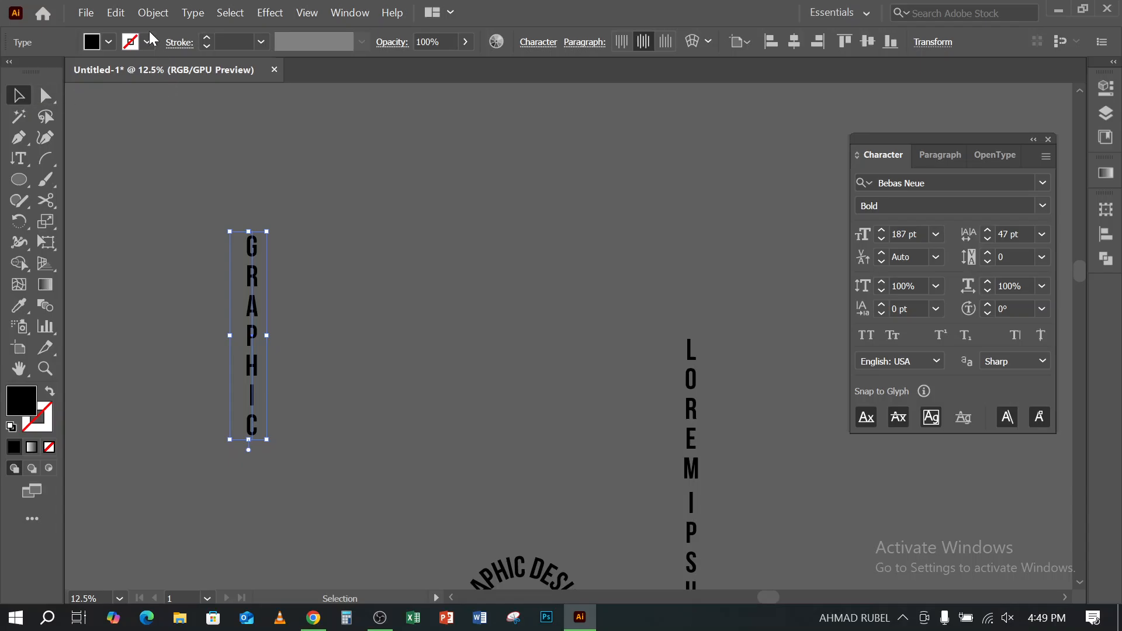
- Draw a large black ellipse, slightly taller than wide, between the two vertical texts
{"action": "left_click", "coordinate": [20, 168]}
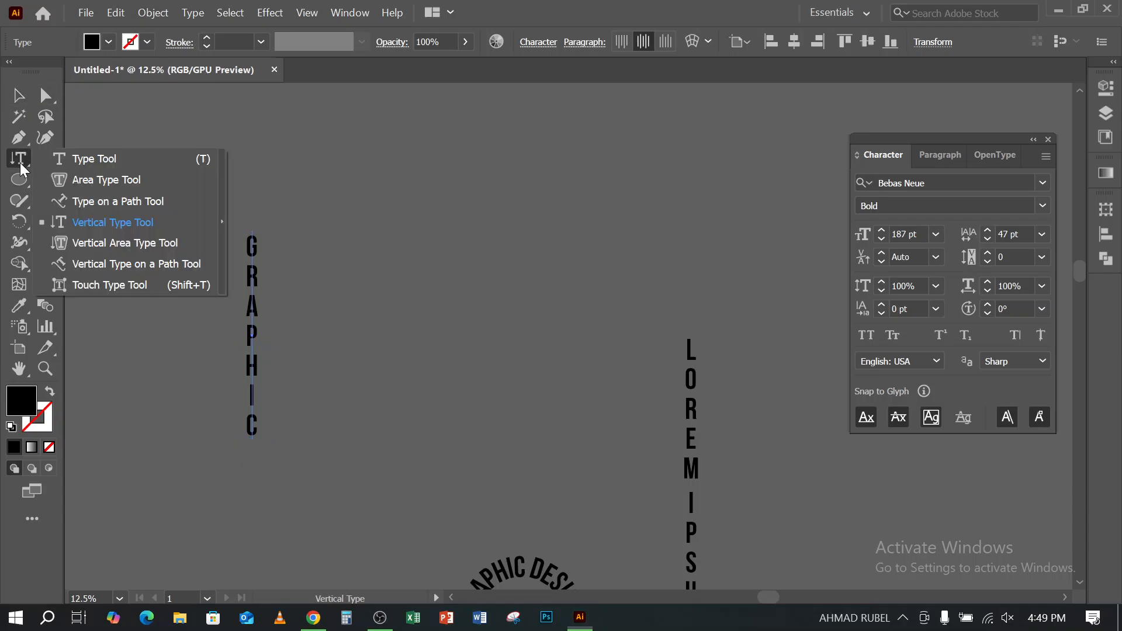
{"action": "left_click", "coordinate": [117, 243]}
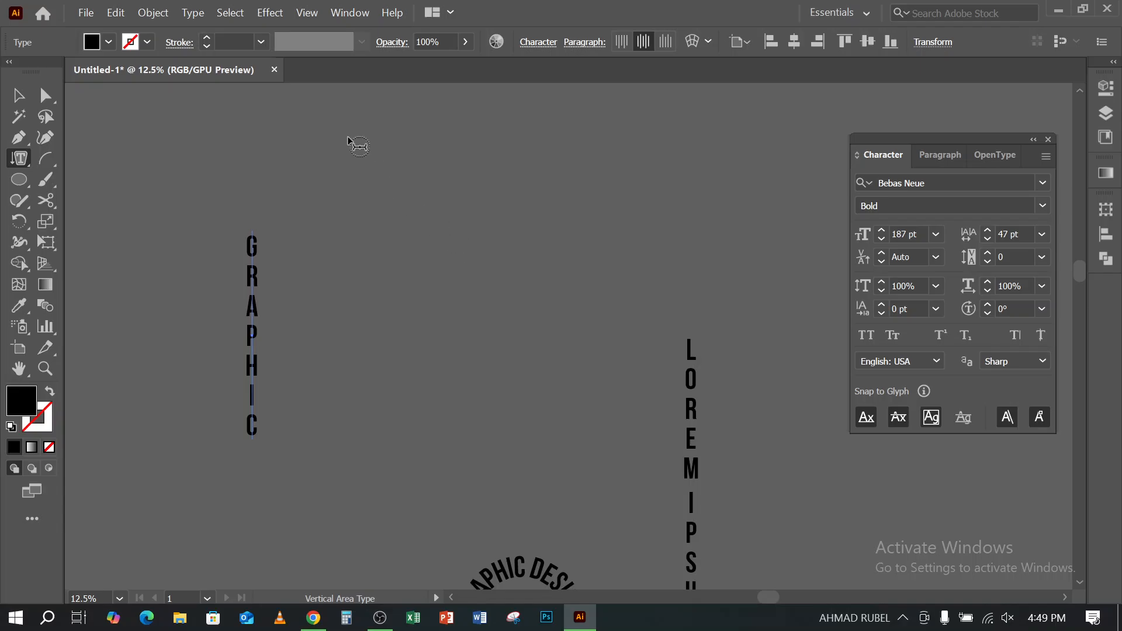
{"action": "left_click", "coordinate": [20, 182]}
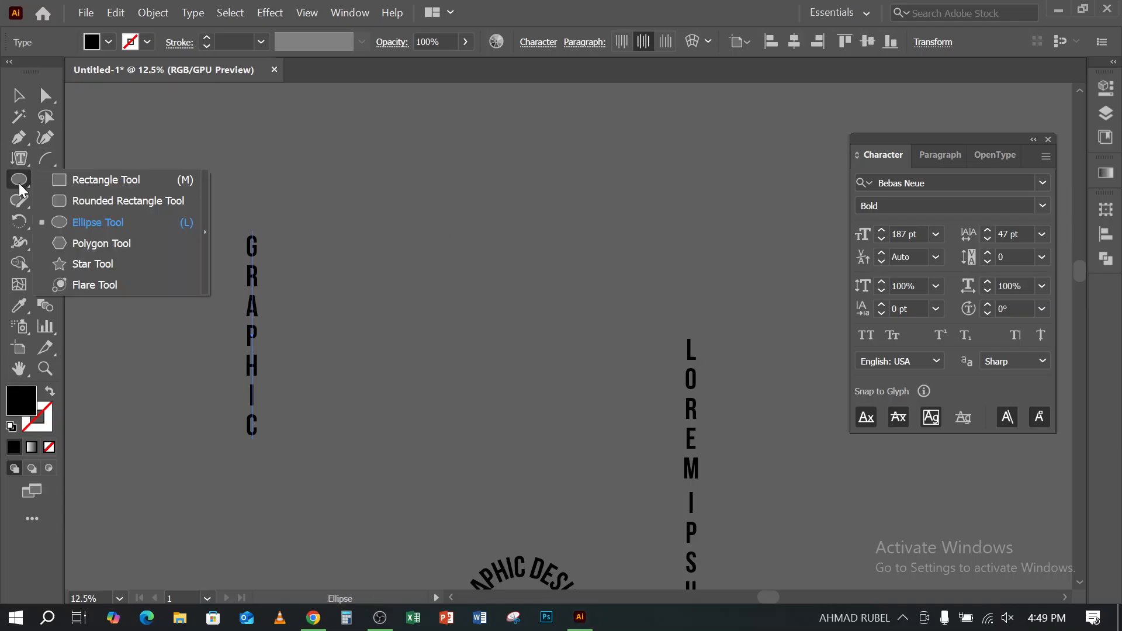
{"action": "left_click", "coordinate": [100, 226]}
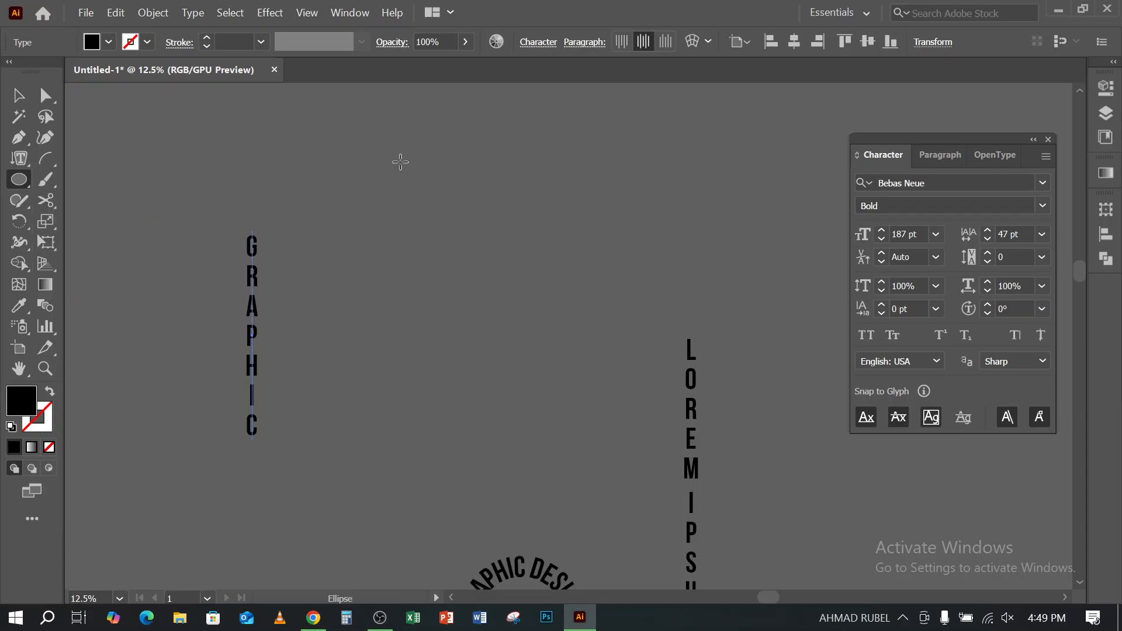
{"action": "left_click_drag", "start_coordinate": [390, 150], "coordinate": [596, 382]}
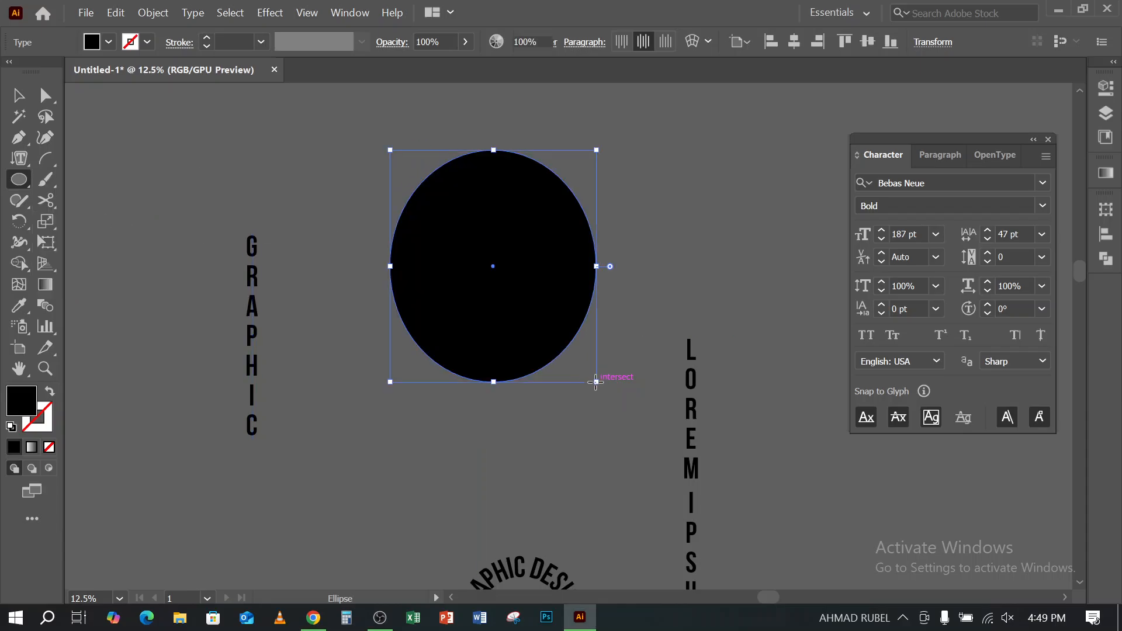
- Turn the black ellipse into a vertical area type container filled with placeholder text
{"action": "left_click", "coordinate": [20, 179]}
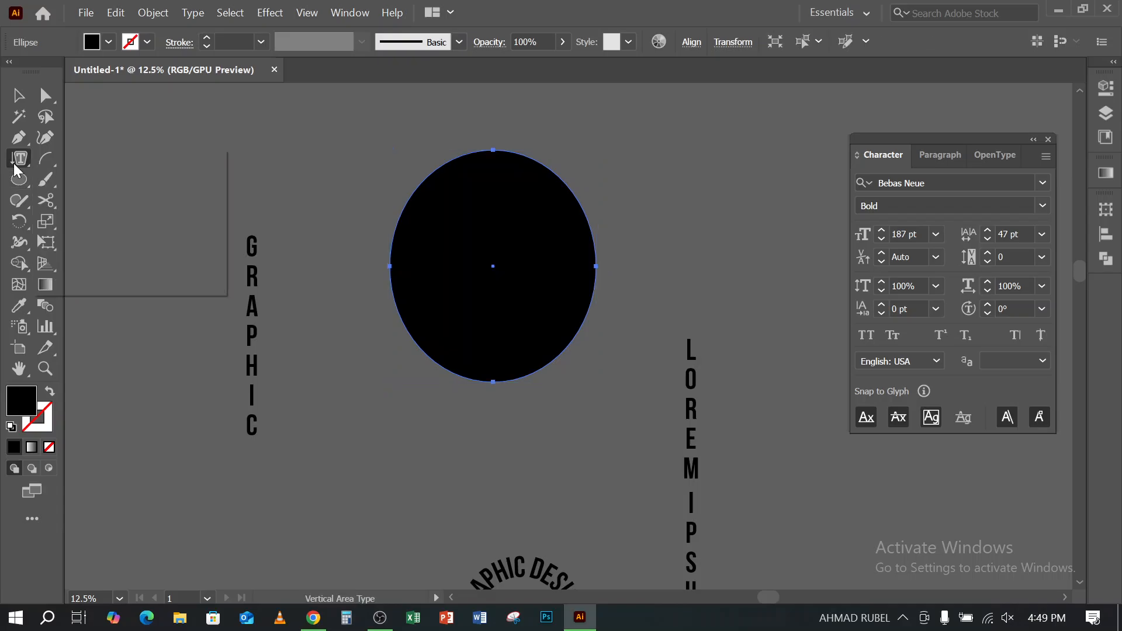
{"action": "left_click", "coordinate": [19, 158]}
{"action": "left_click", "coordinate": [99, 243]}
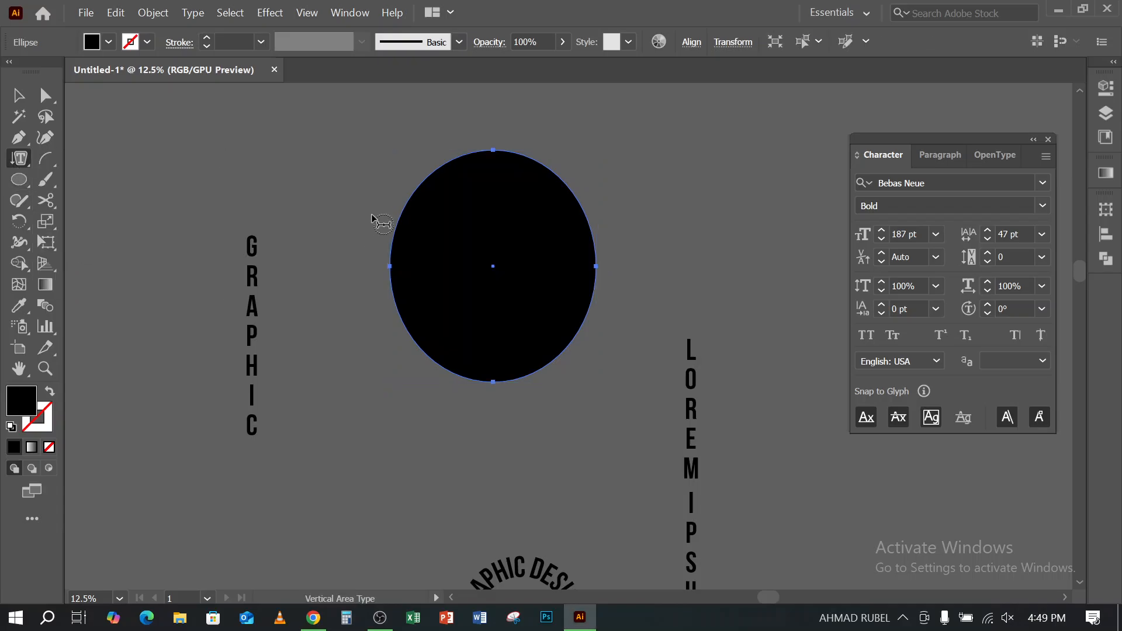
{"action": "left_click", "coordinate": [499, 152]}
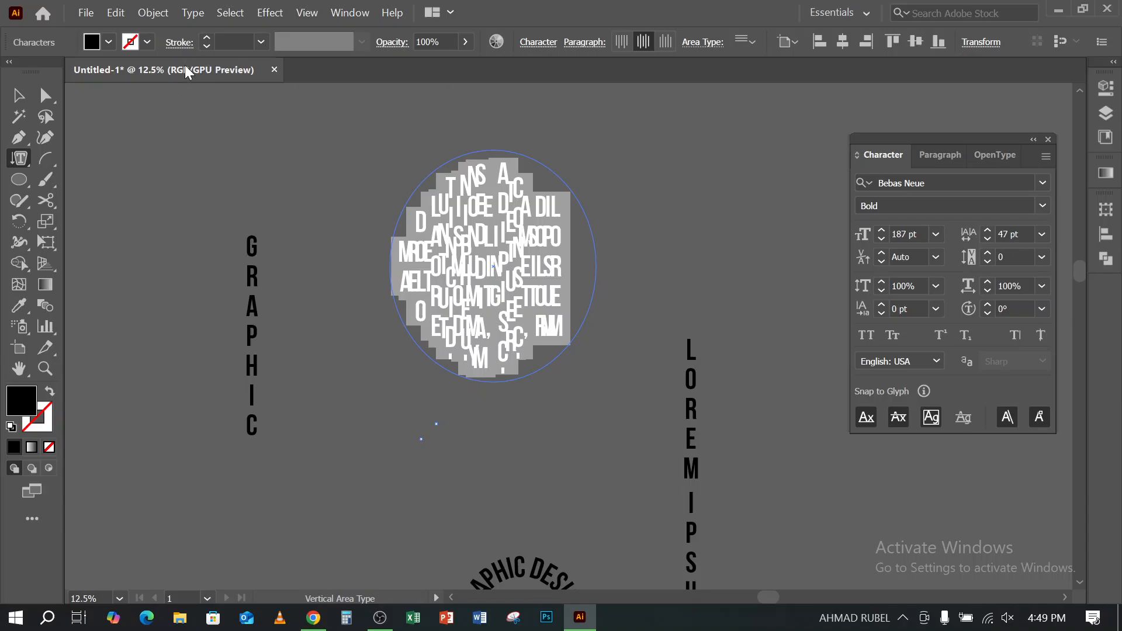
{"action": "left_click", "coordinate": [18, 95]}
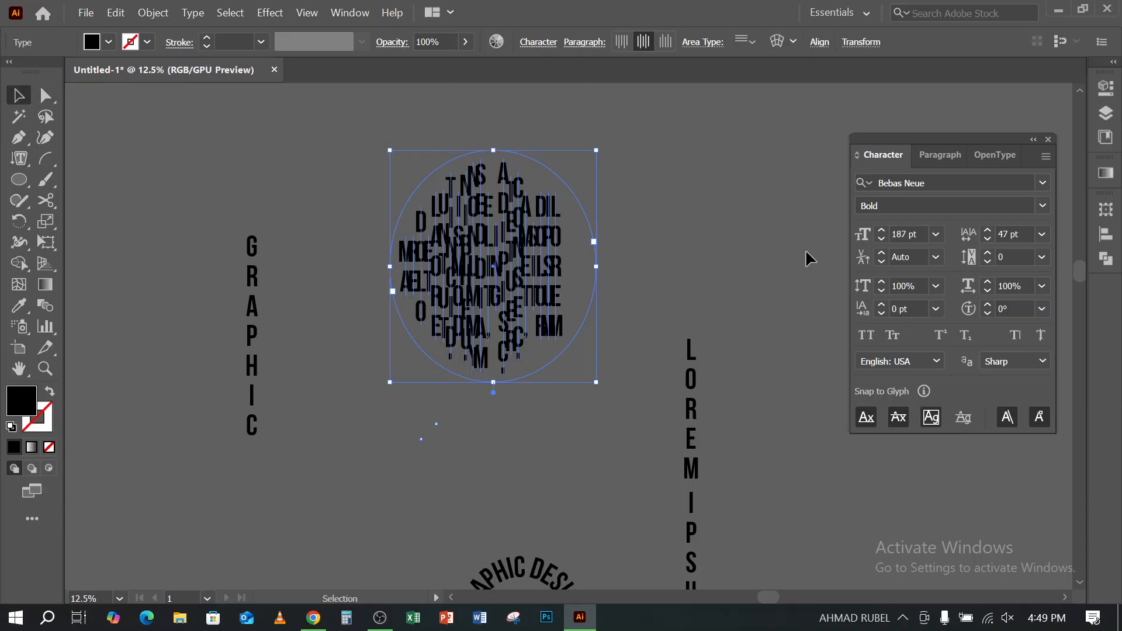
- Reduce the font size of the placeholder text inside the ellipse to 104 pt
{"action": "left_click", "coordinate": [880, 239]}
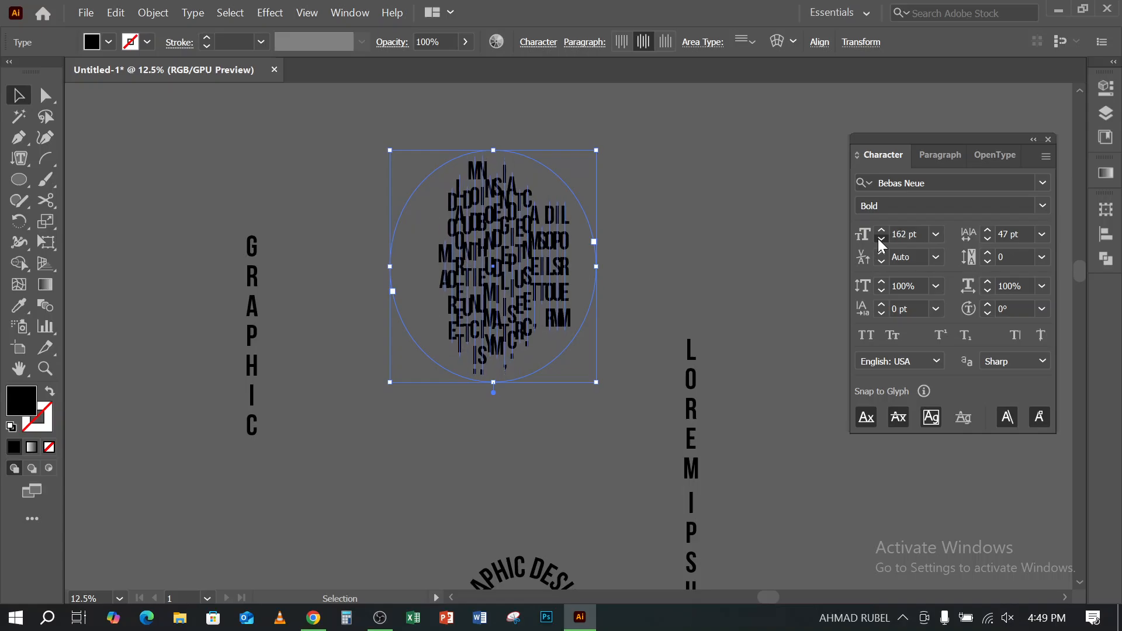
{"action": "left_click", "coordinate": [882, 239]}
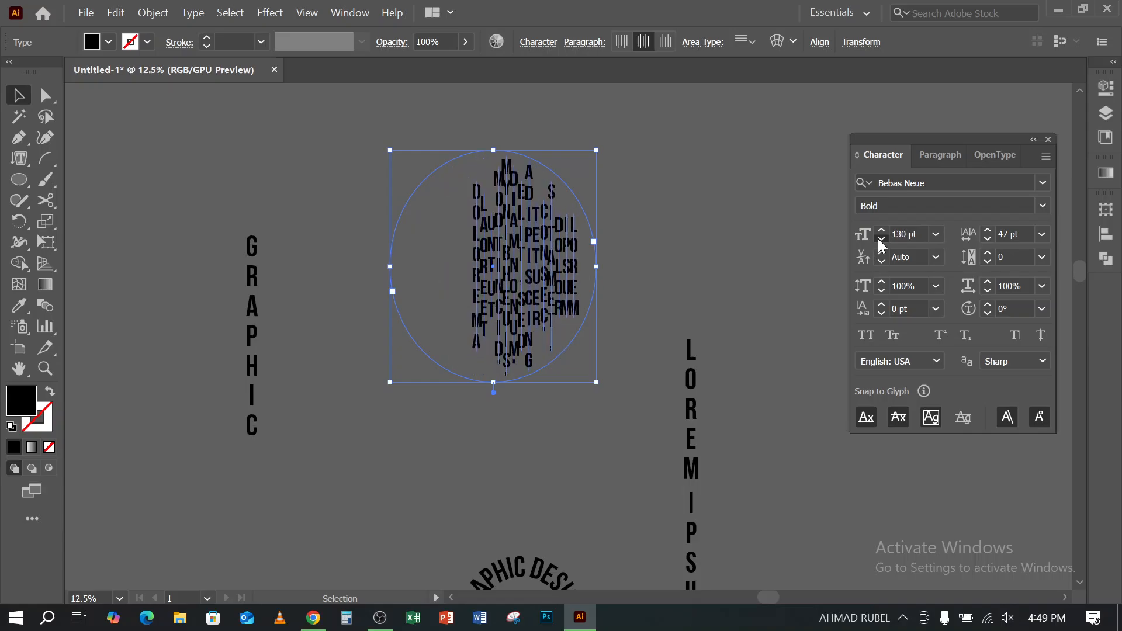
{"action": "left_click", "coordinate": [882, 239]}
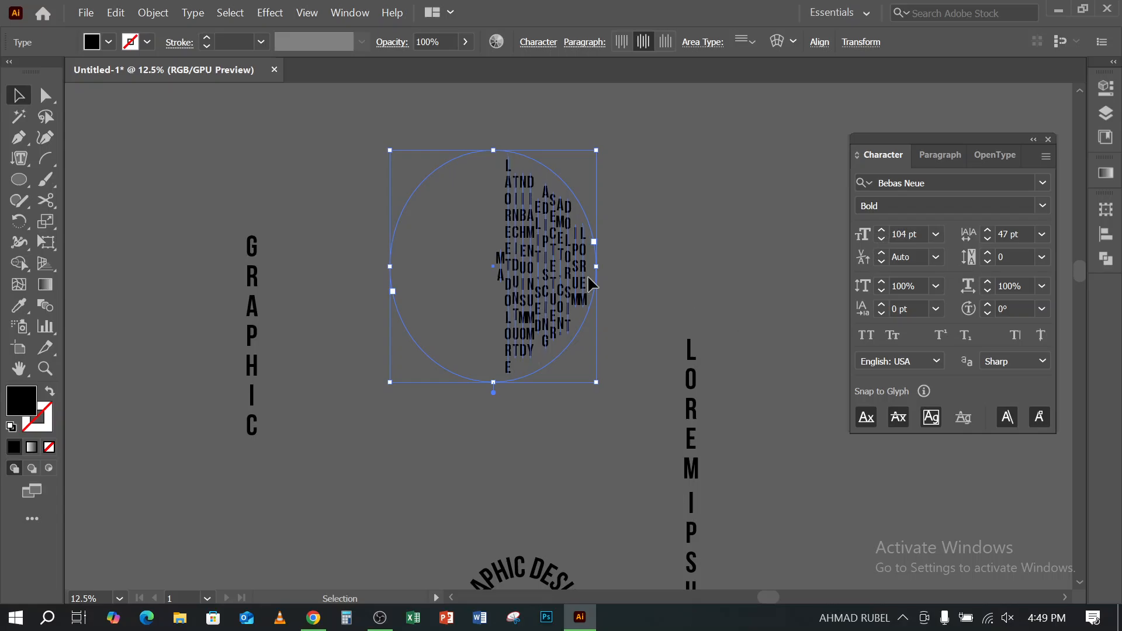
- Move the elliptical vertical area text onto the empty canvas directly above the vertical "GRAPHIC" text
{"action": "left_click", "coordinate": [24, 157]}
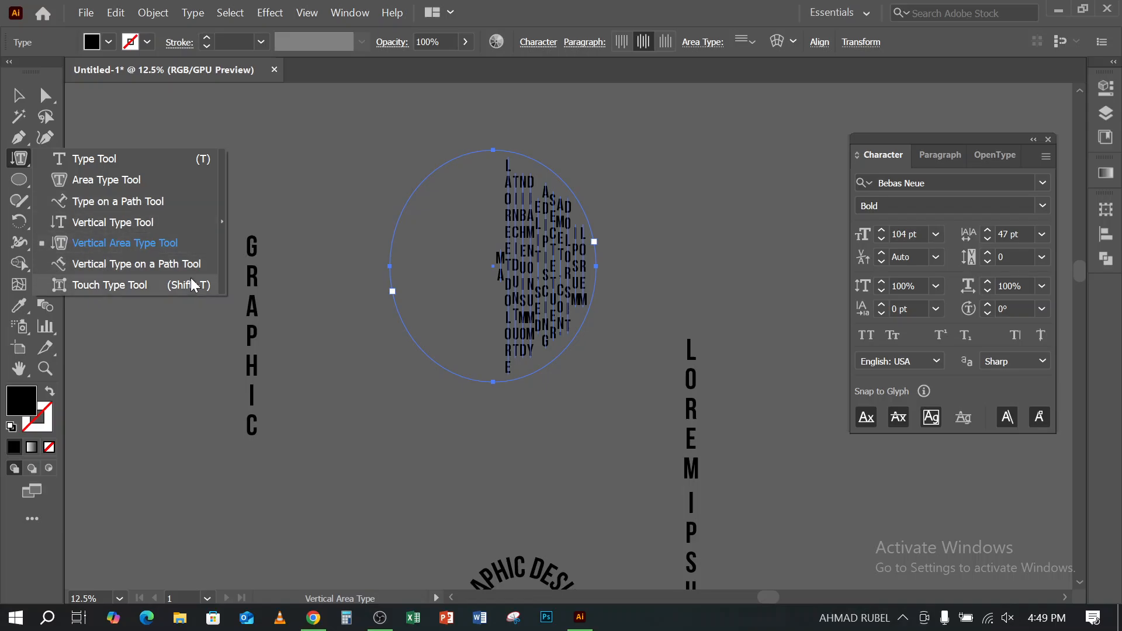
{"action": "left_click", "coordinate": [18, 95]}
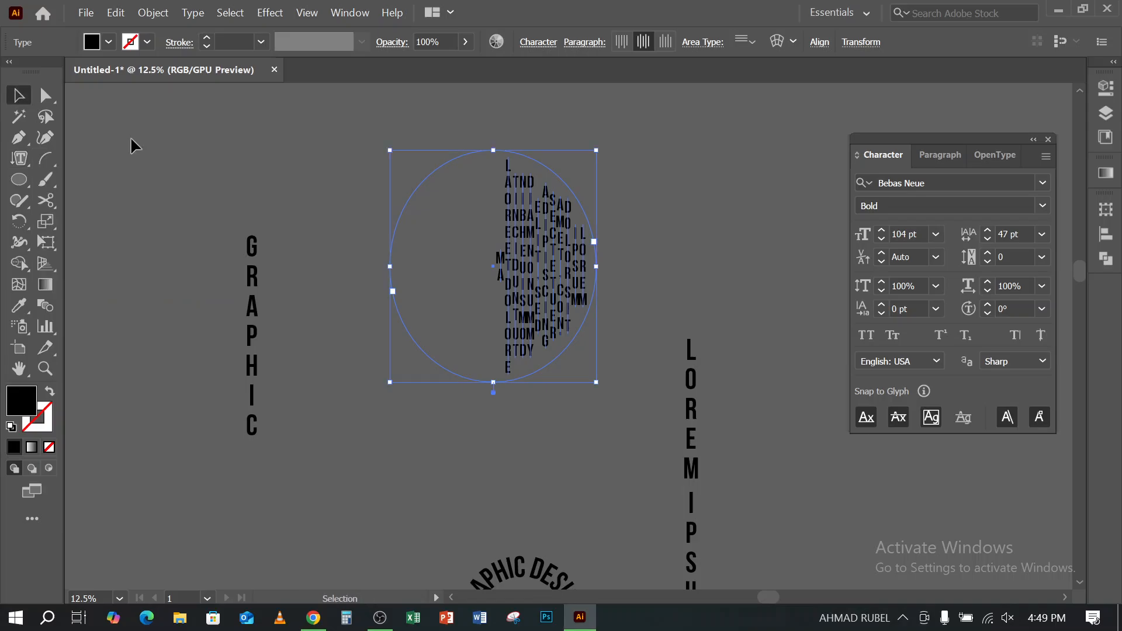
{"action": "left_click_drag", "start_coordinate": [534, 266], "coordinate": [449, 244]}
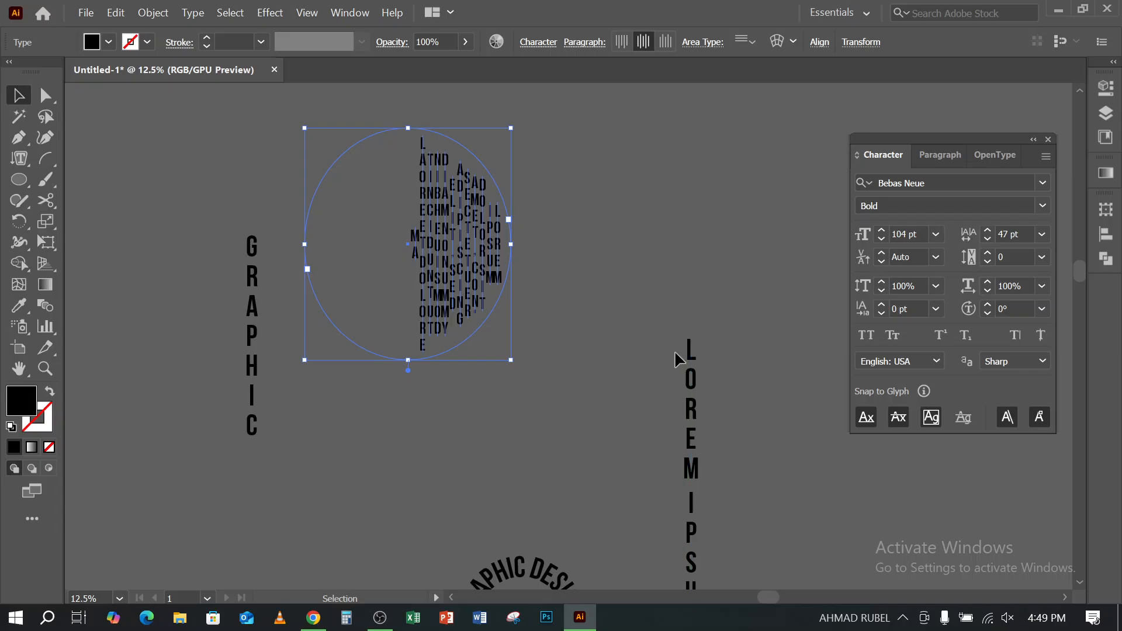
{"action": "scroll", "coordinate": [458, 398], "scroll_direction": "up", "scroll_amount": 5}
{"action": "left_click", "coordinate": [544, 340]}
{"action": "scroll", "coordinate": [544, 351], "scroll_direction": "up", "scroll_amount": 2}
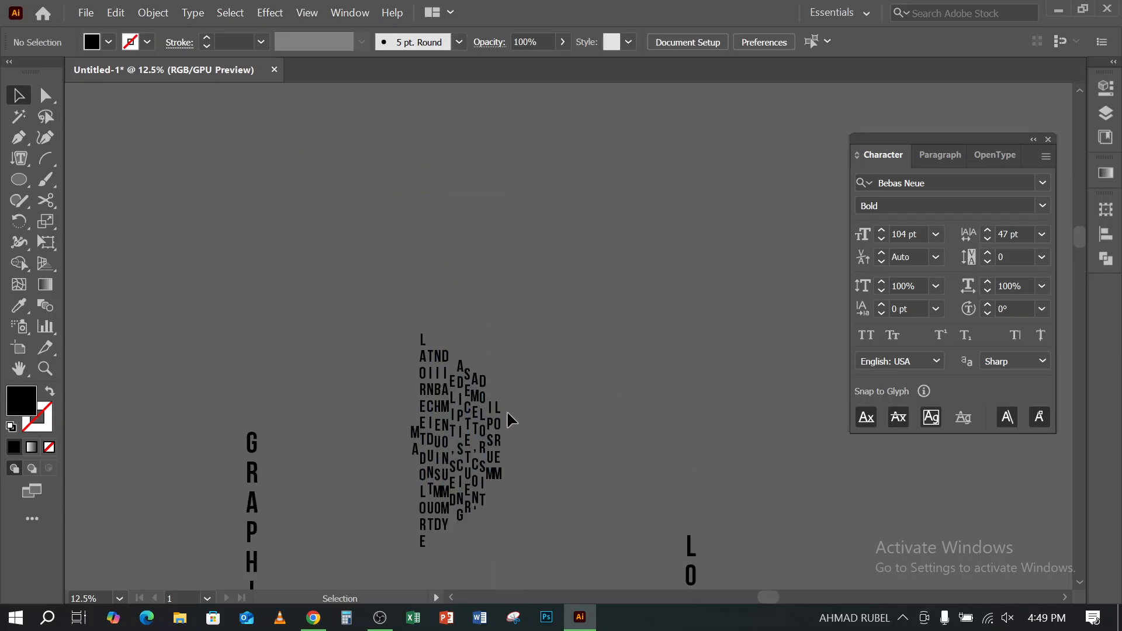
{"action": "left_click_drag", "start_coordinate": [507, 411], "coordinate": [337, 214]}
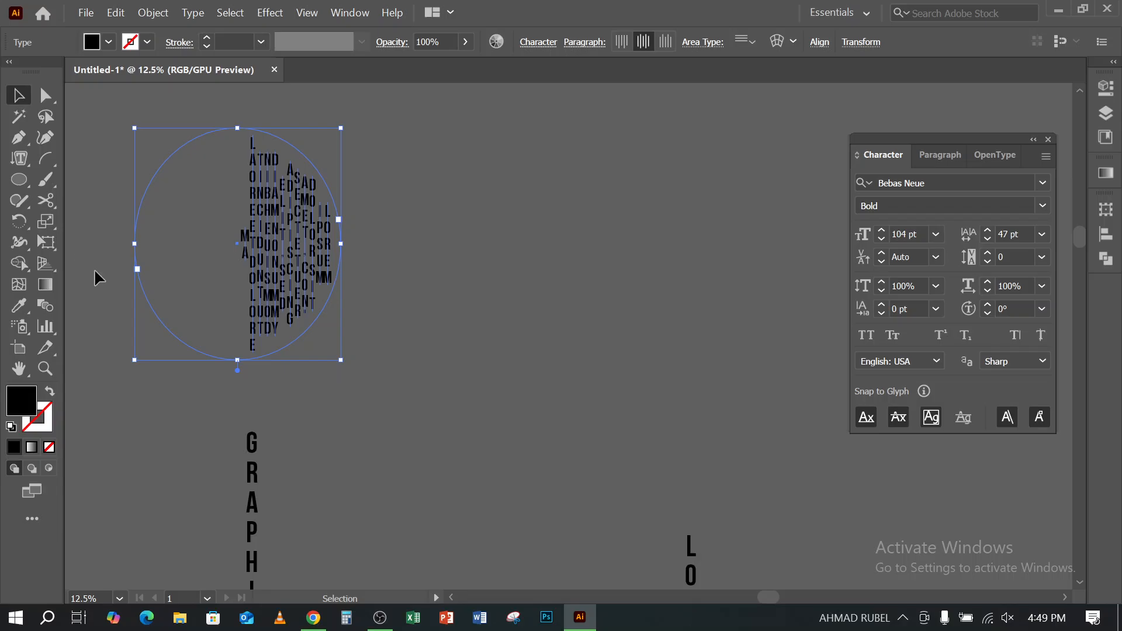
{"action": "left_click", "coordinate": [25, 162]}
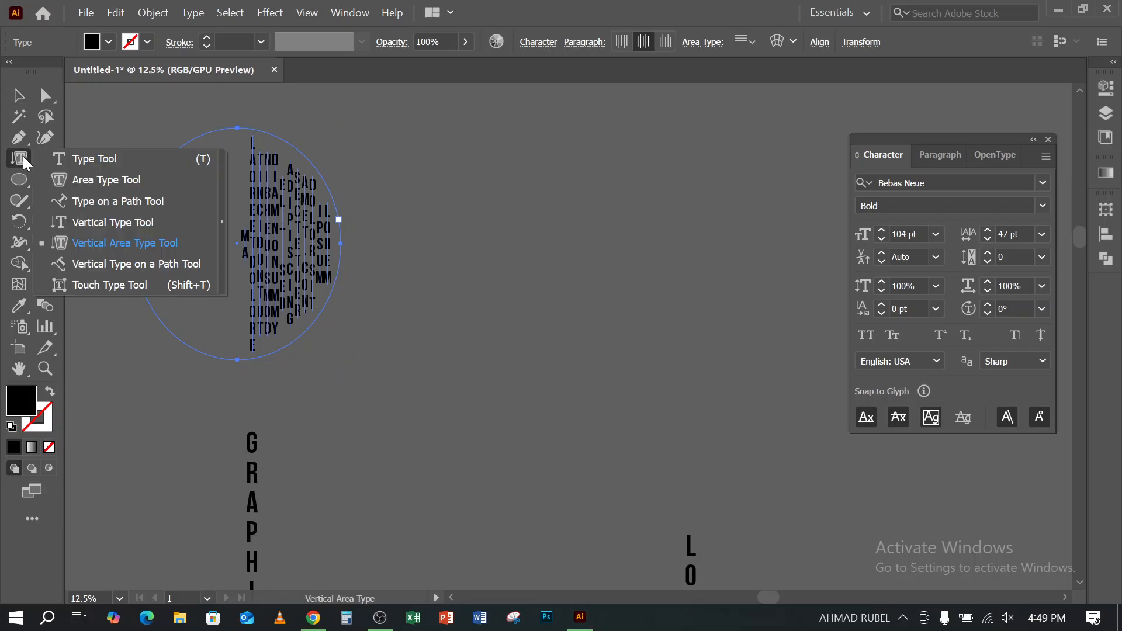
{"action": "left_click", "coordinate": [571, 6]}
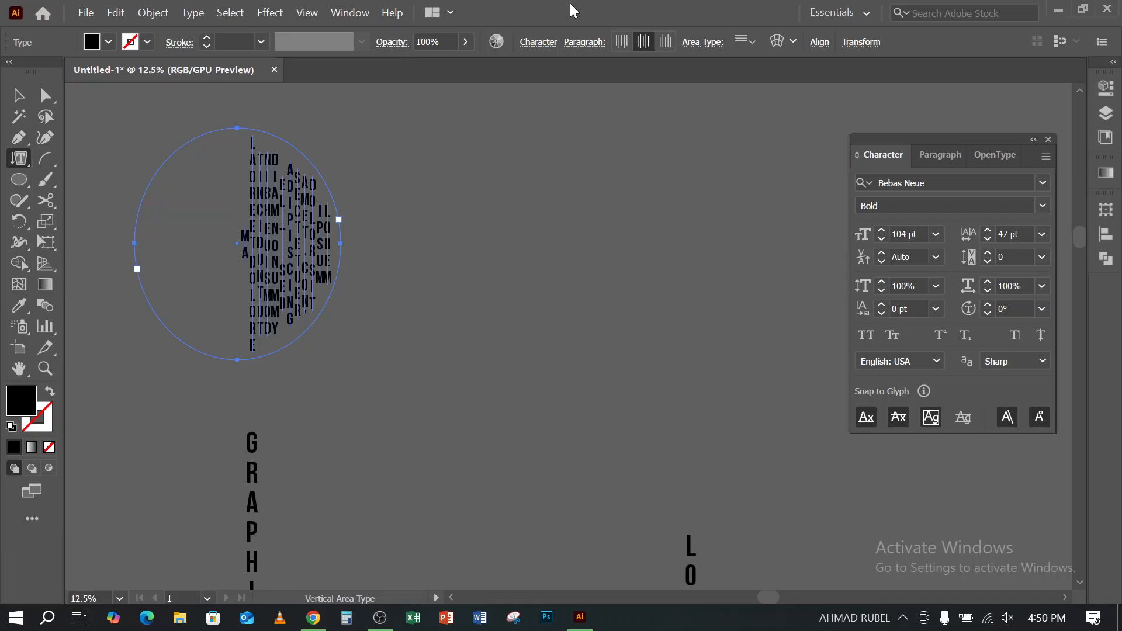
{"action": "left_click", "coordinate": [29, 160]}
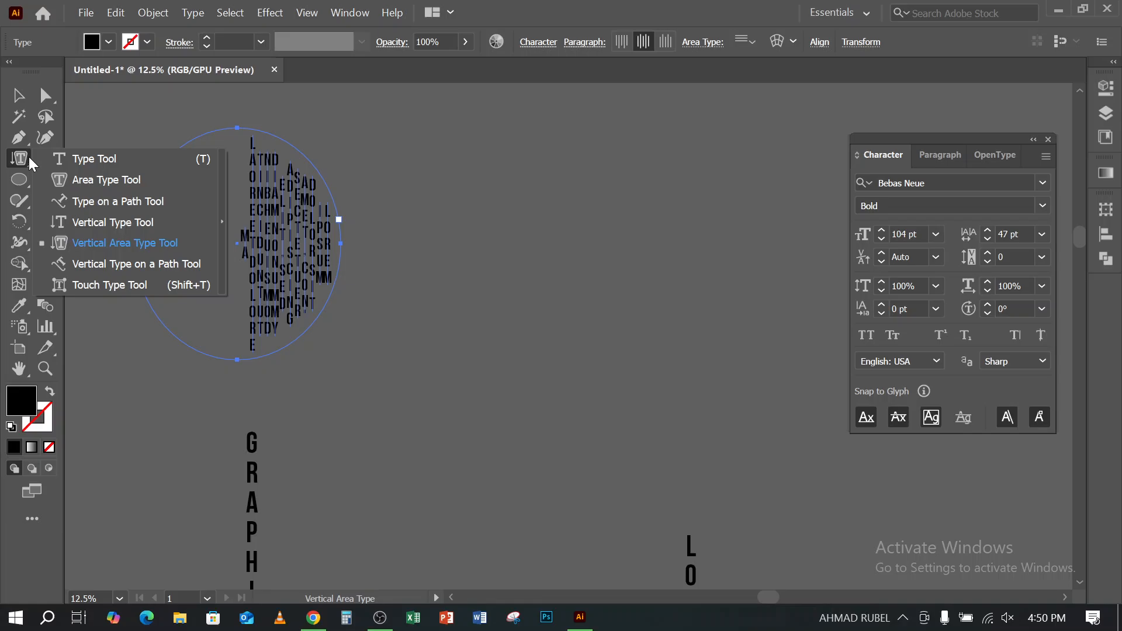
{"action": "key", "text": "v"}
{"action": "left_click", "coordinate": [596, 335]}
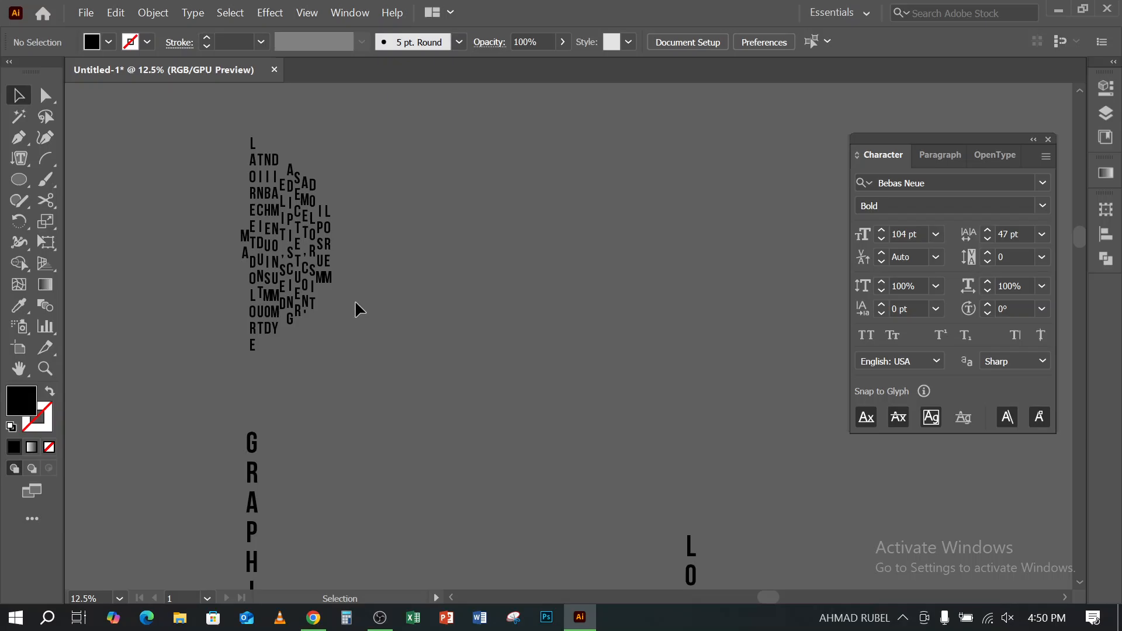
- Delete the elliptical vertical area text above the vertical "GRAPHIC" text
{"action": "left_click", "coordinate": [302, 275]}
{"action": "key", "text": "Delete"}
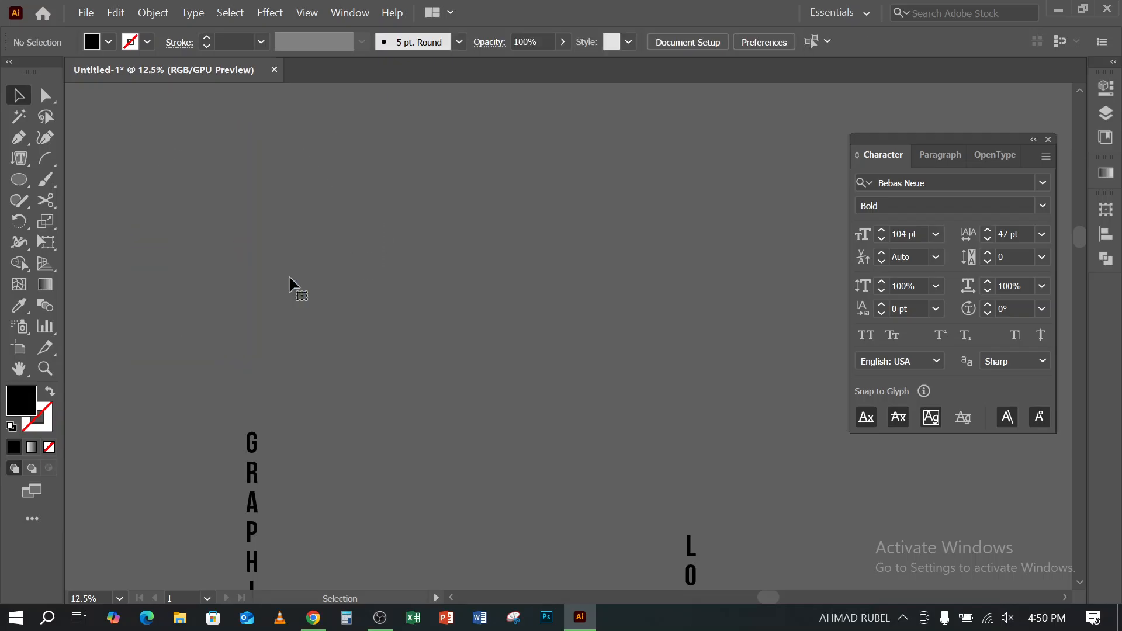
{"action": "scroll", "coordinate": [345, 251], "scroll_direction": "down", "scroll_amount": 10}
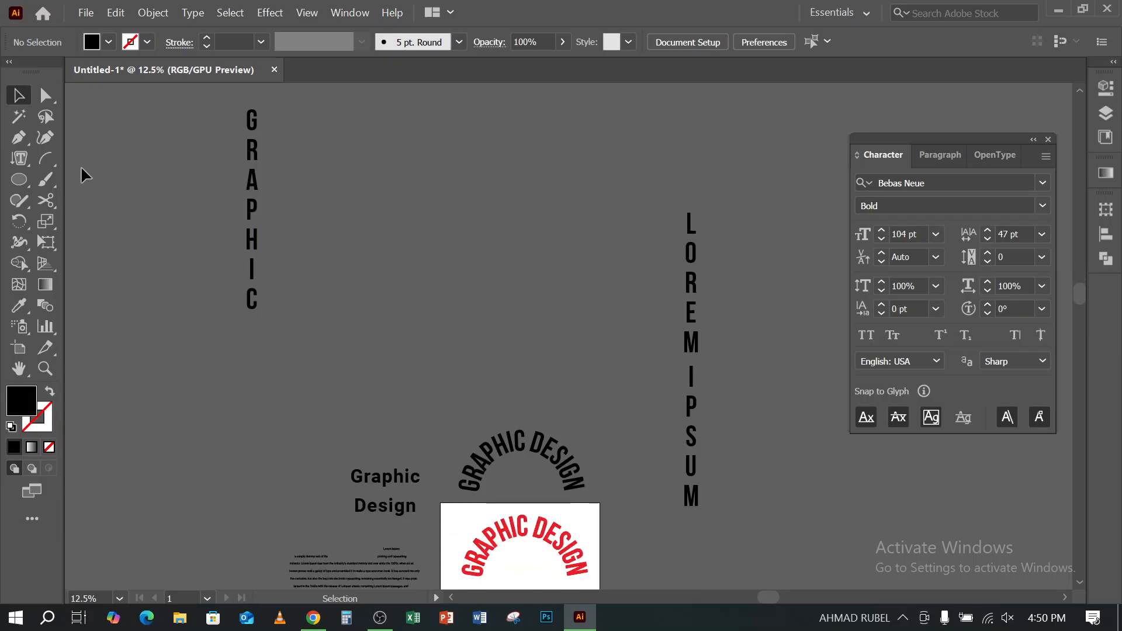
- Delete the vertical "GRAPHIC" text from the empty canvas
{"action": "left_click_drag", "start_coordinate": [332, 258], "coordinate": [334, 260]}
{"action": "key", "text": "Delete"}
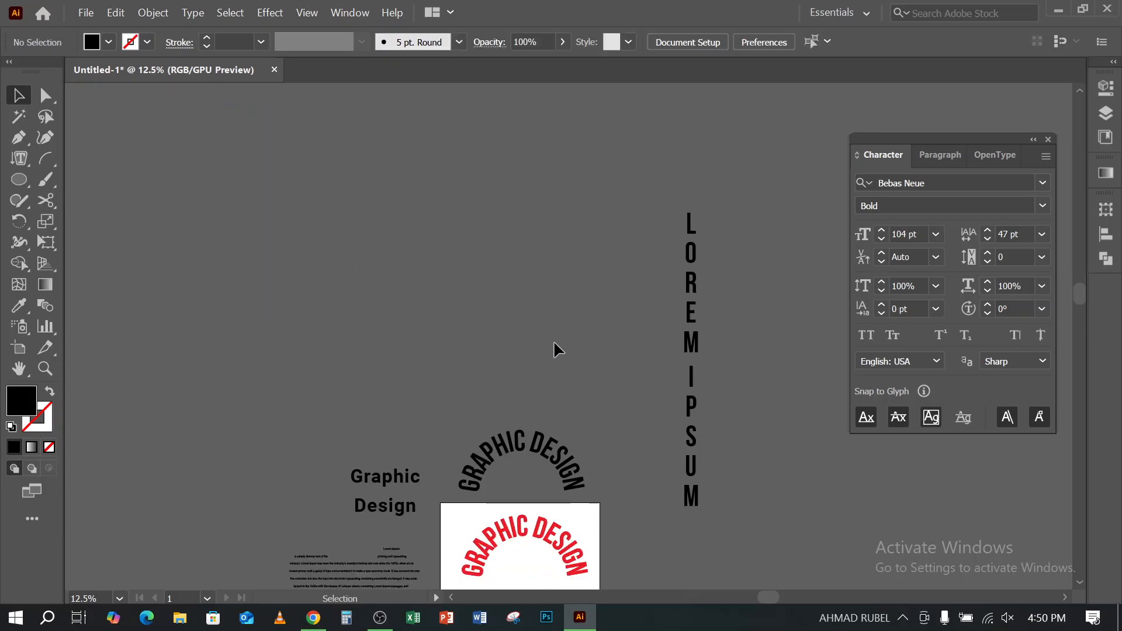
{"action": "left_click", "coordinate": [26, 165]}
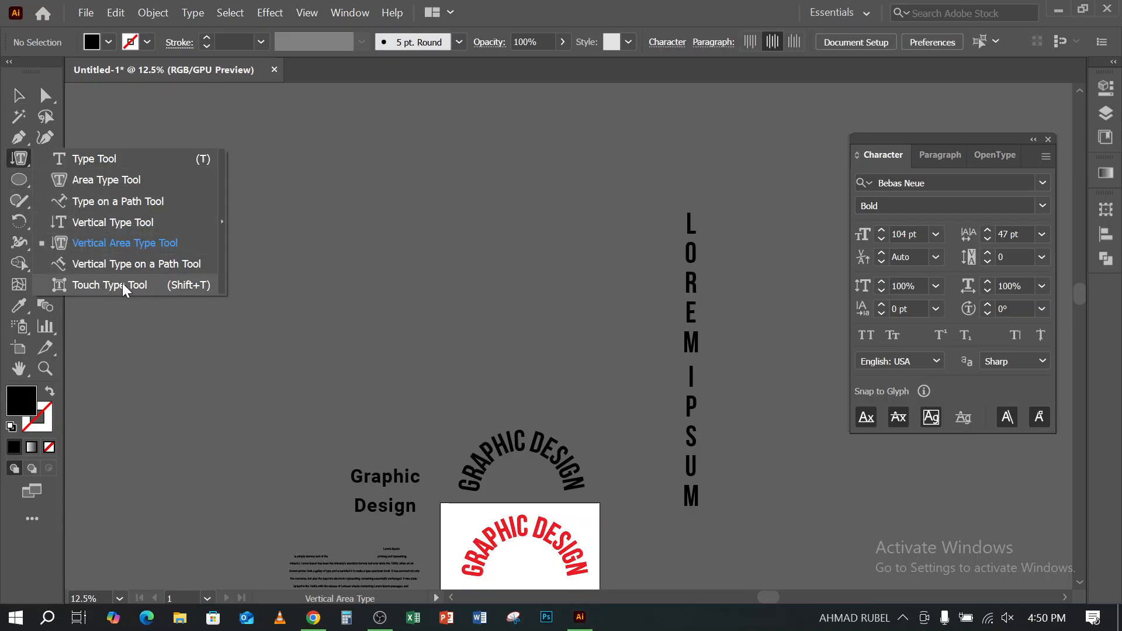
{"action": "left_click", "coordinate": [110, 285]}
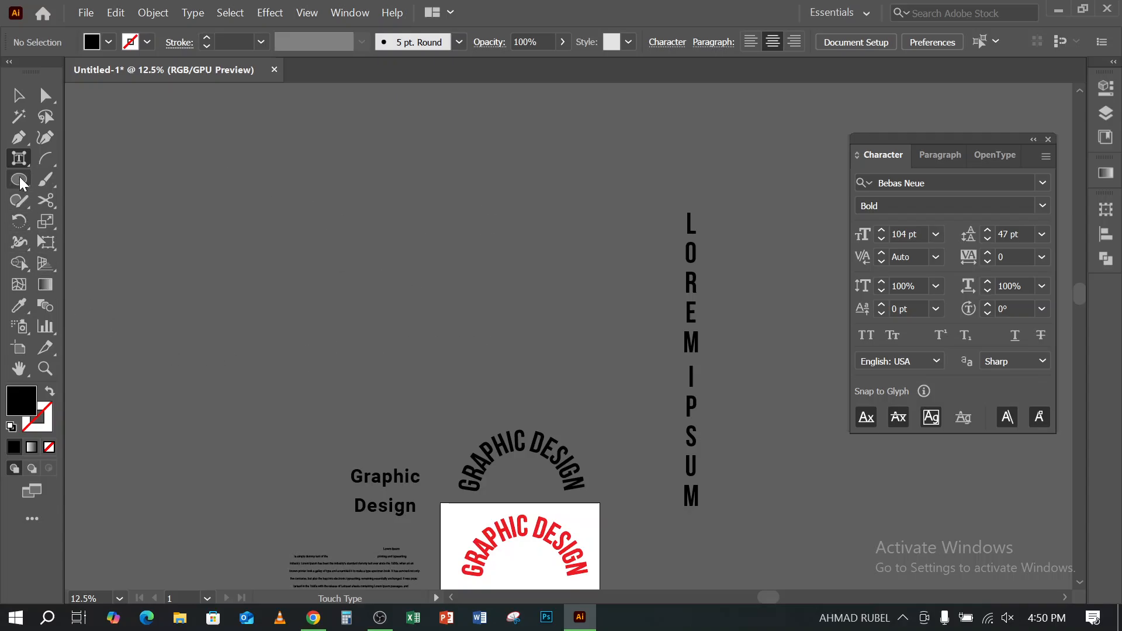
{"action": "left_click", "coordinate": [20, 158]}
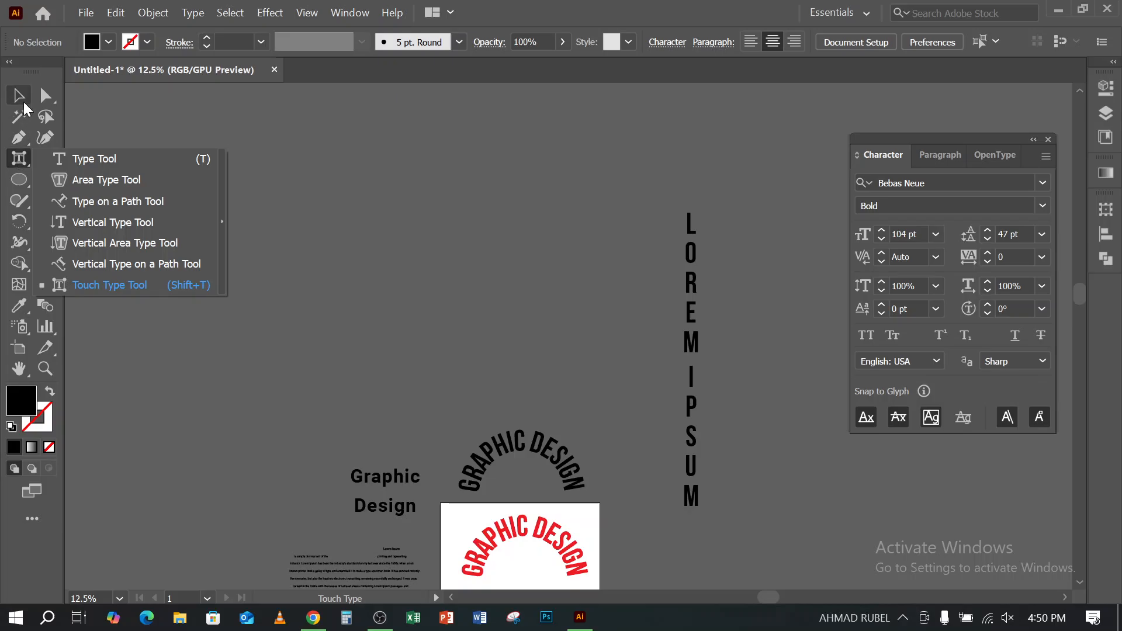
{"action": "left_click", "coordinate": [23, 103]}
- Enlarge the black arched "GRAPHIC DESIGN" text proportionally to about 271 pt and move it higher above the artboard
{"action": "scroll", "coordinate": [509, 345], "scroll_direction": "down", "scroll_amount": 1}
{"action": "left_click", "coordinate": [512, 402]}
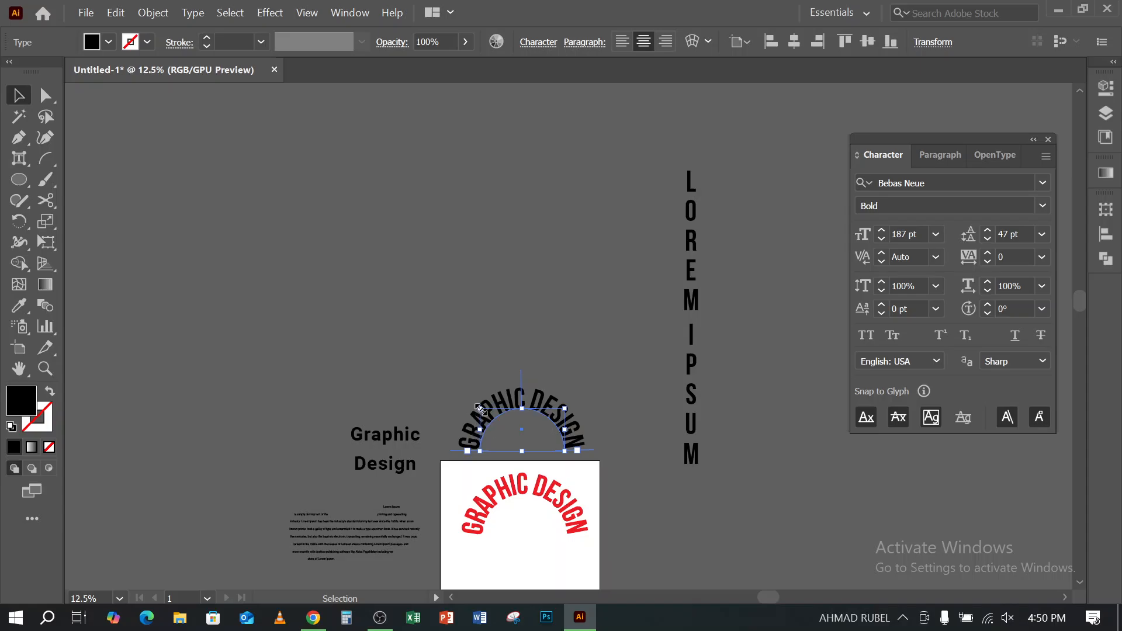
{"action": "left_click_drag", "start_coordinate": [481, 409], "coordinate": [446, 364]}
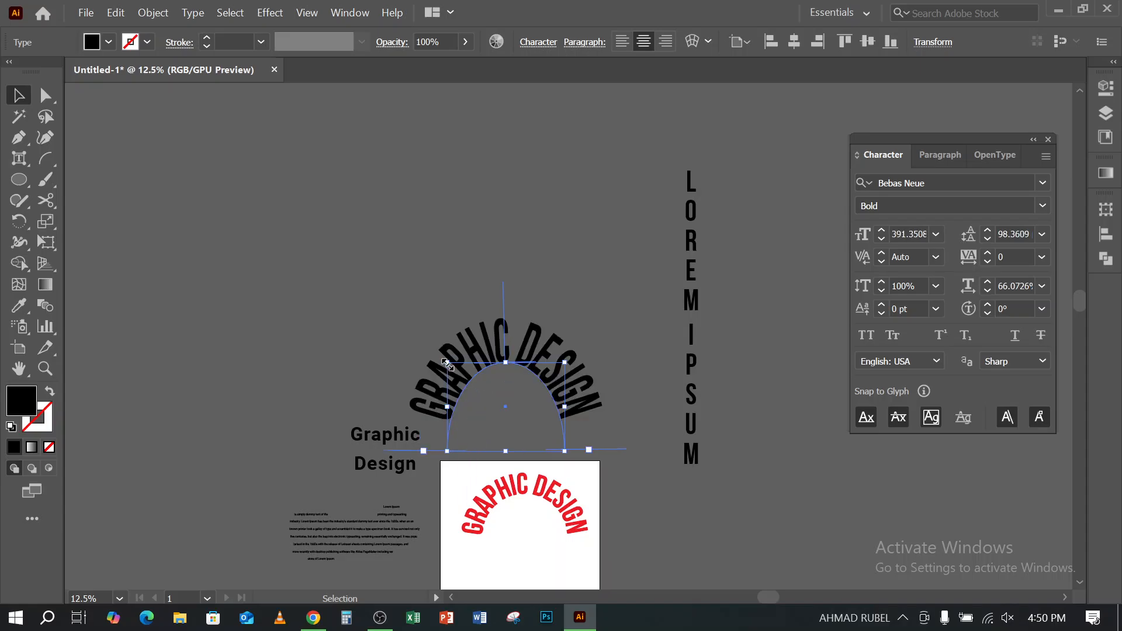
{"action": "key", "text": "ctrl+z"}
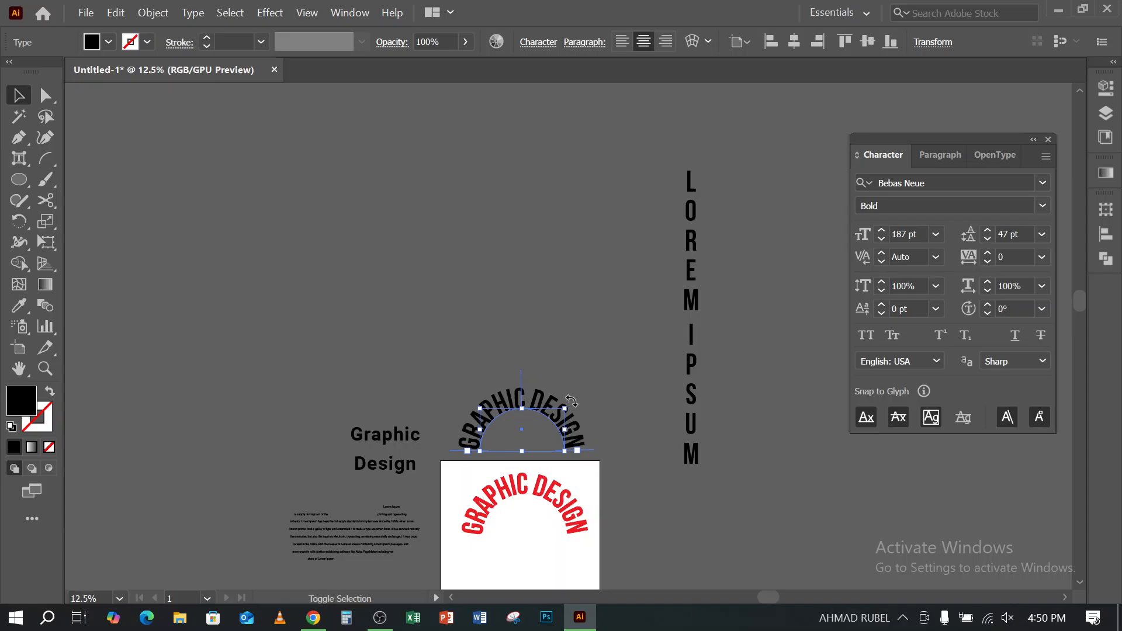
{"action": "left_click_drag", "start_coordinate": [568, 405], "coordinate": [537, 238]}
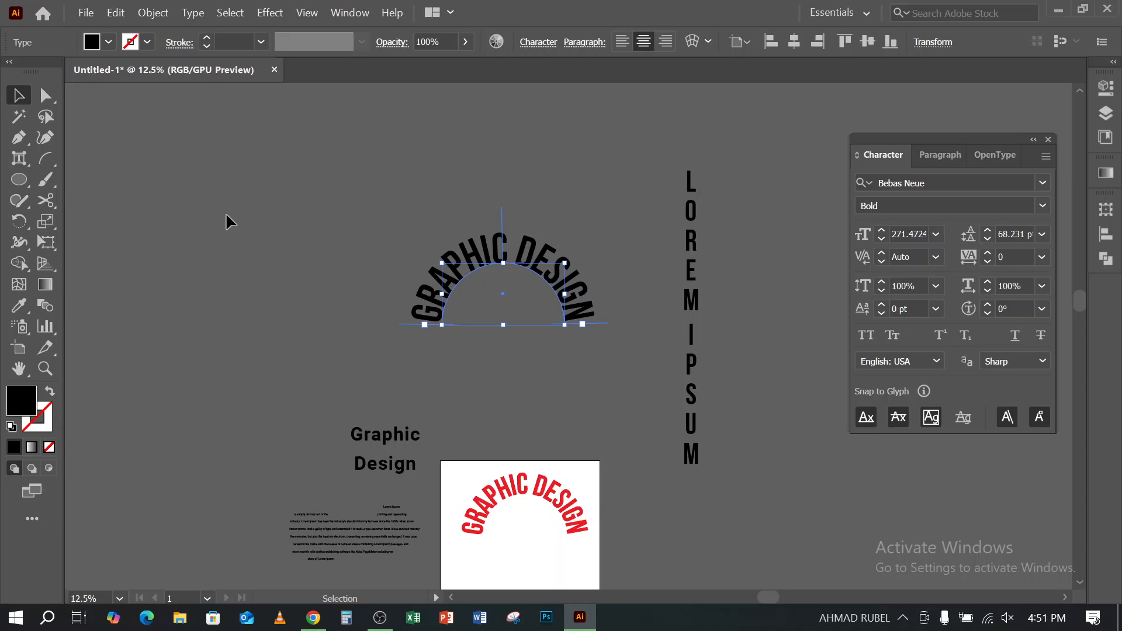
{"action": "left_click", "coordinate": [13, 164]}
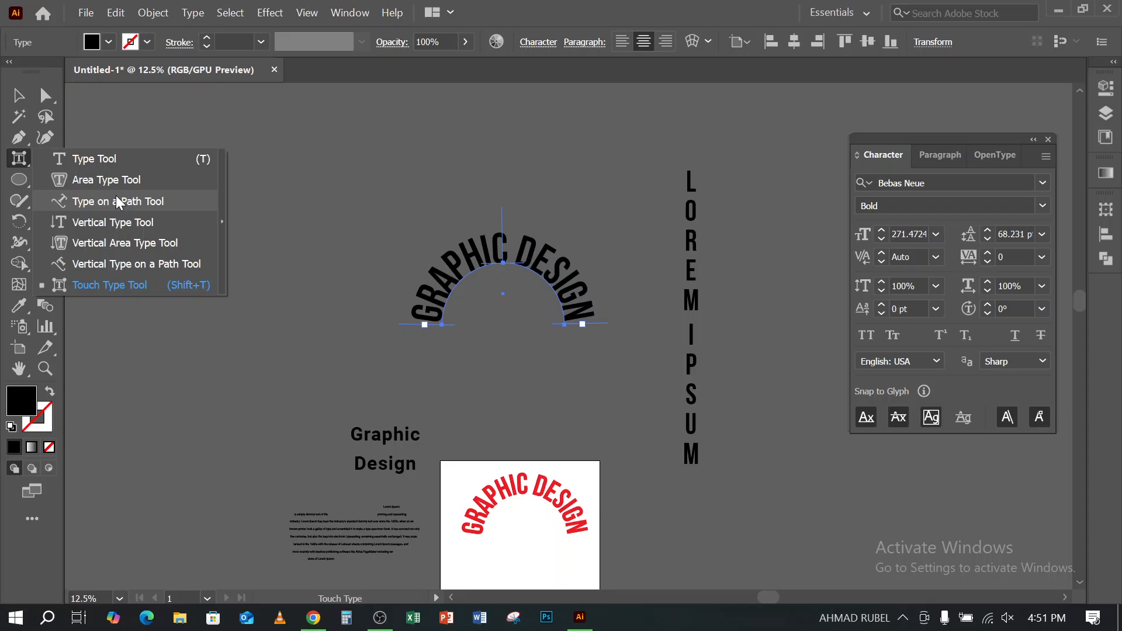
{"action": "left_click", "coordinate": [412, 37]}
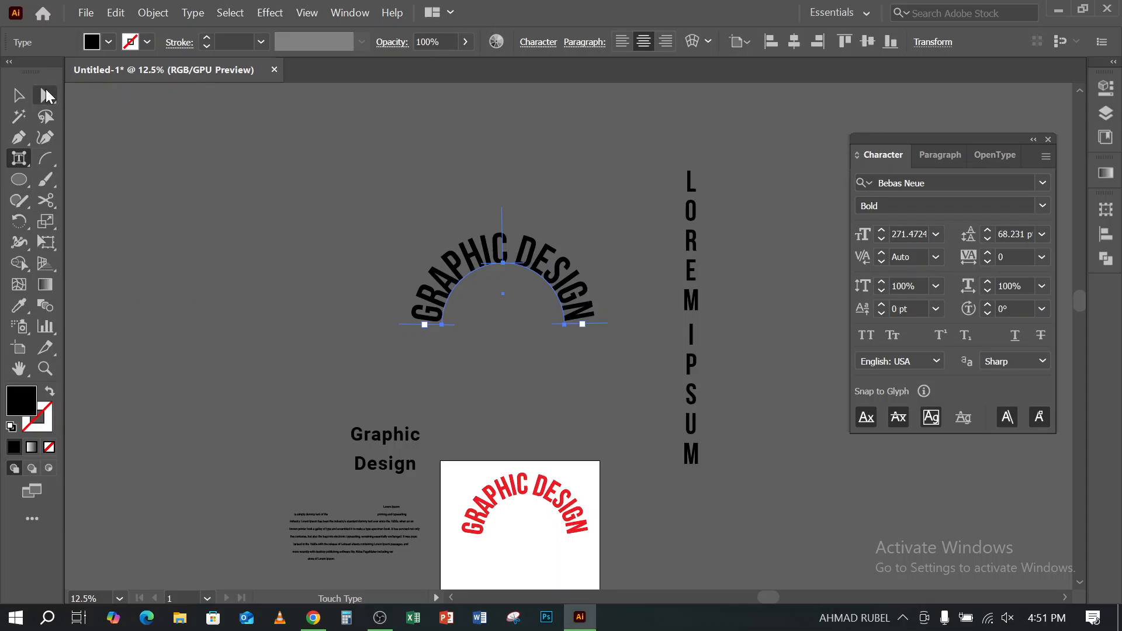
{"action": "left_click", "coordinate": [26, 92]}
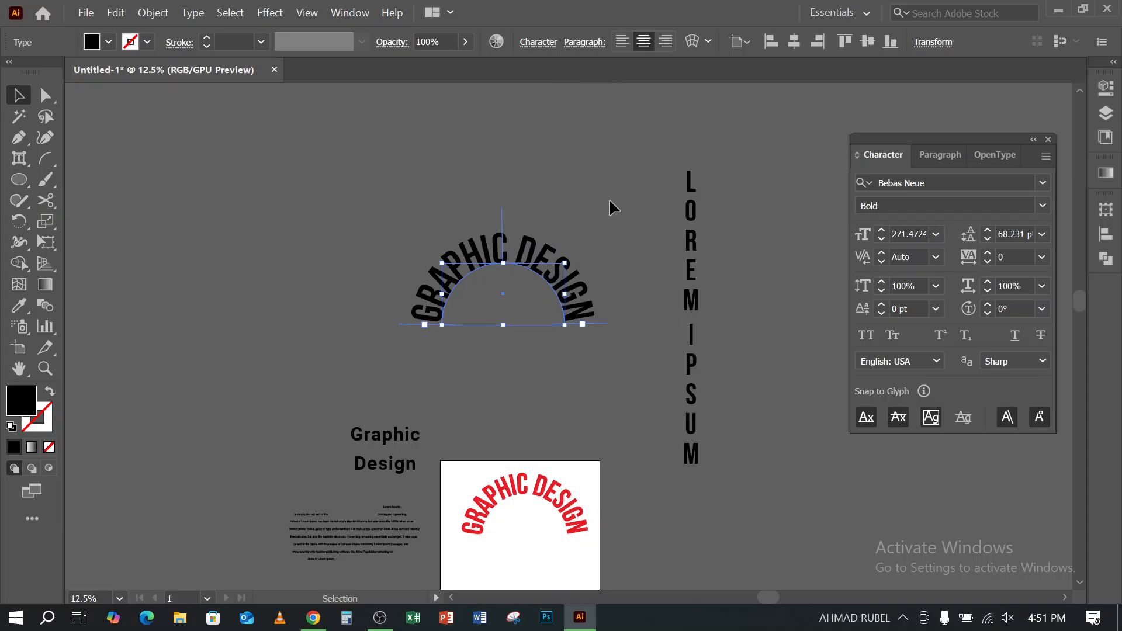
- Scale the black arched "GRAPHIC DESIGN" text up proportionally to about 417 pt and deselect it
{"action": "scroll", "coordinate": [584, 257], "scroll_direction": "down", "scroll_amount": 2}
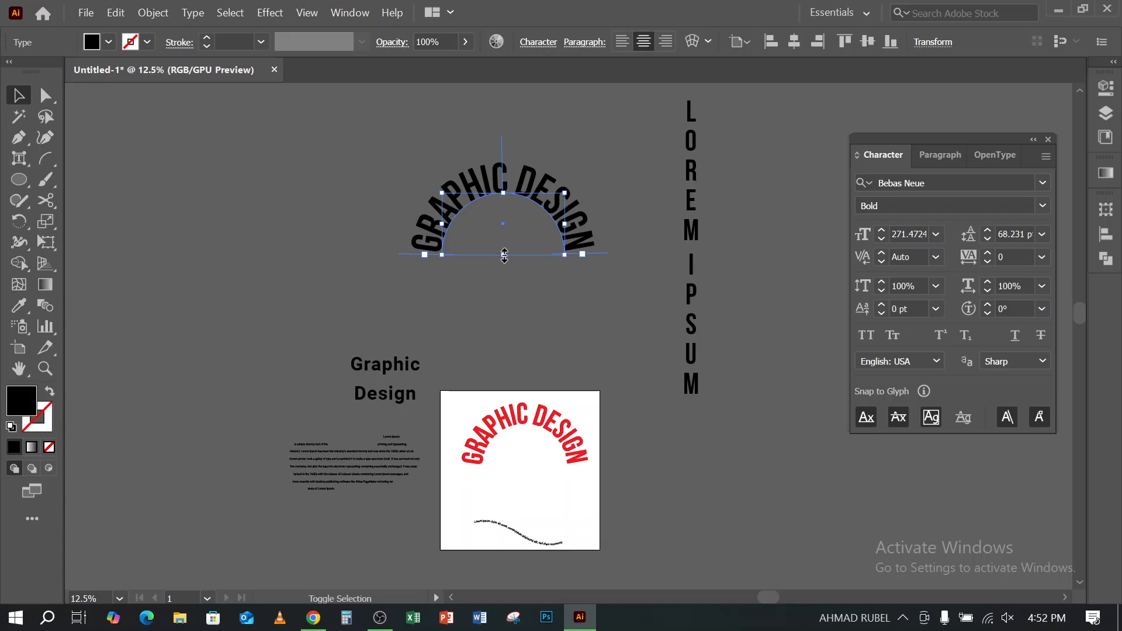
{"action": "left_click_drag", "start_coordinate": [495, 256], "coordinate": [506, 287]}
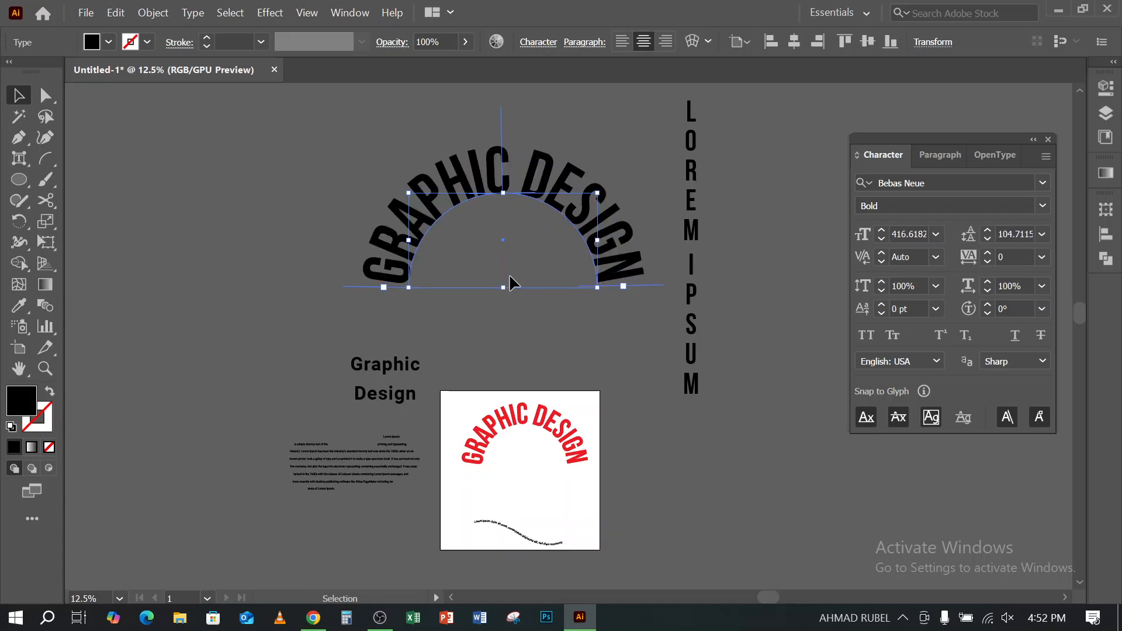
{"action": "left_click", "coordinate": [367, 156]}
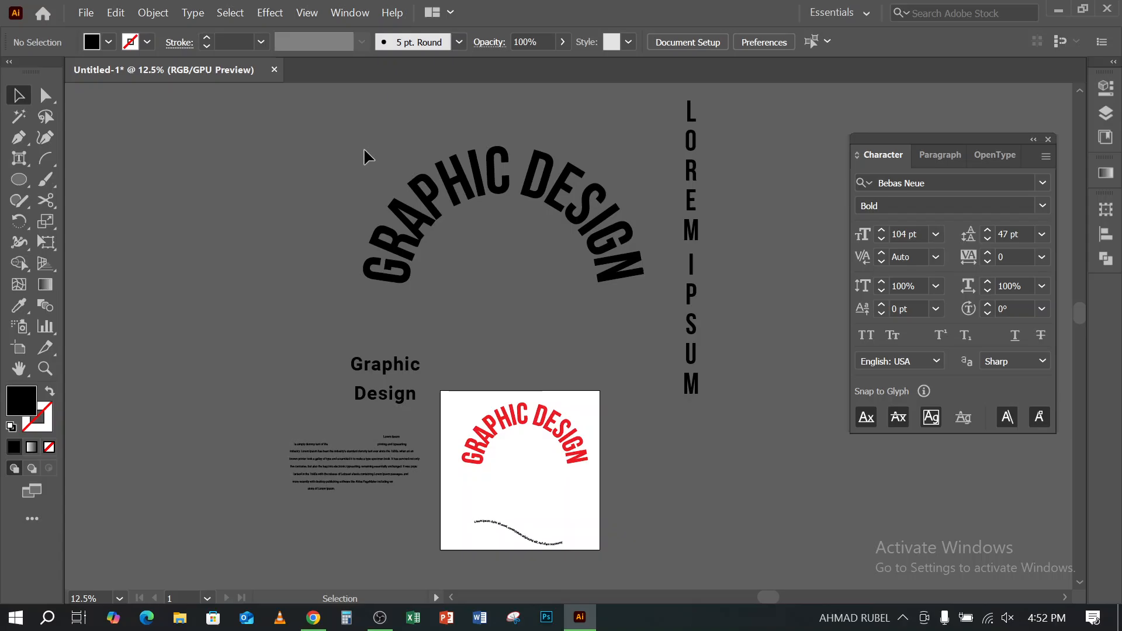
{"action": "scroll", "coordinate": [366, 156], "scroll_direction": "up", "scroll_amount": 4}
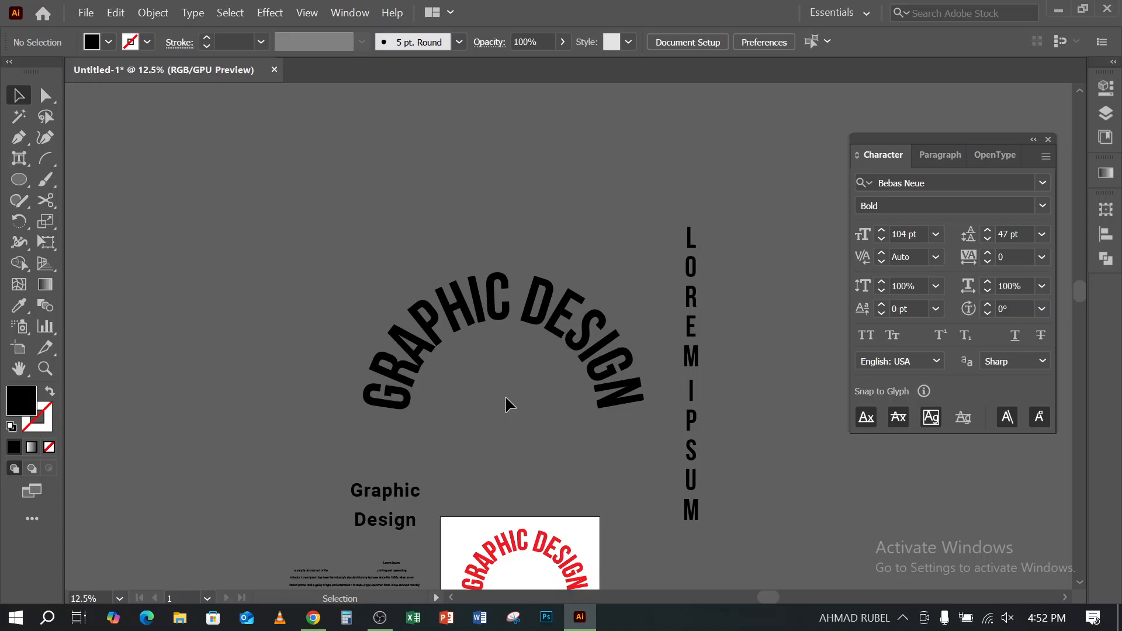
{"action": "scroll", "coordinate": [510, 405], "scroll_direction": "down", "scroll_amount": 4}
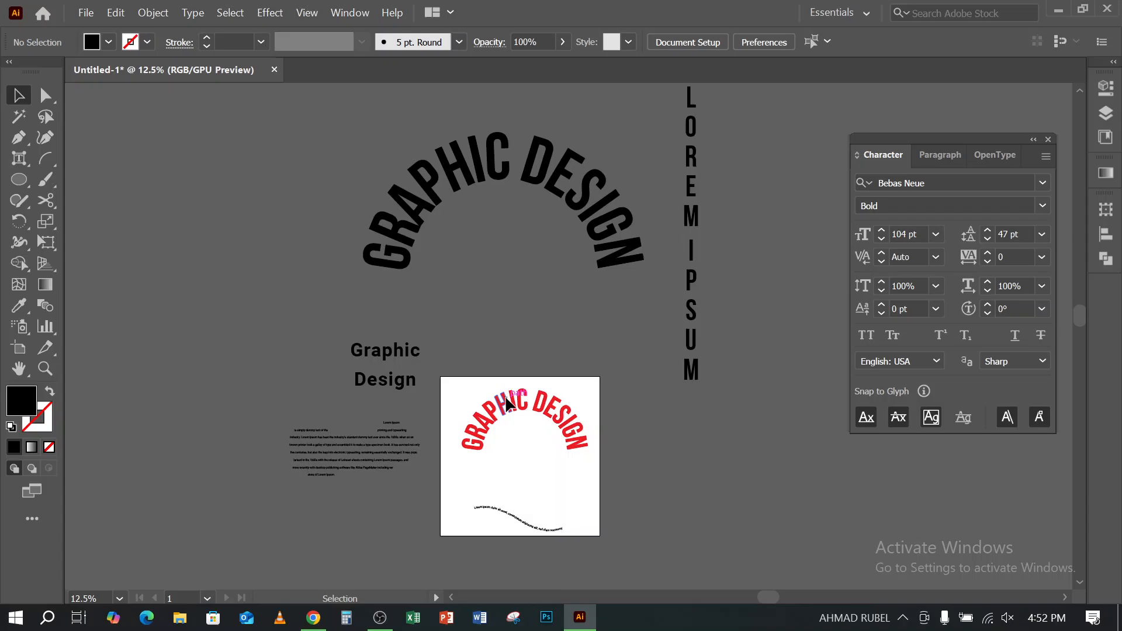
{"action": "scroll", "coordinate": [507, 404], "scroll_direction": "down", "scroll_amount": 1}
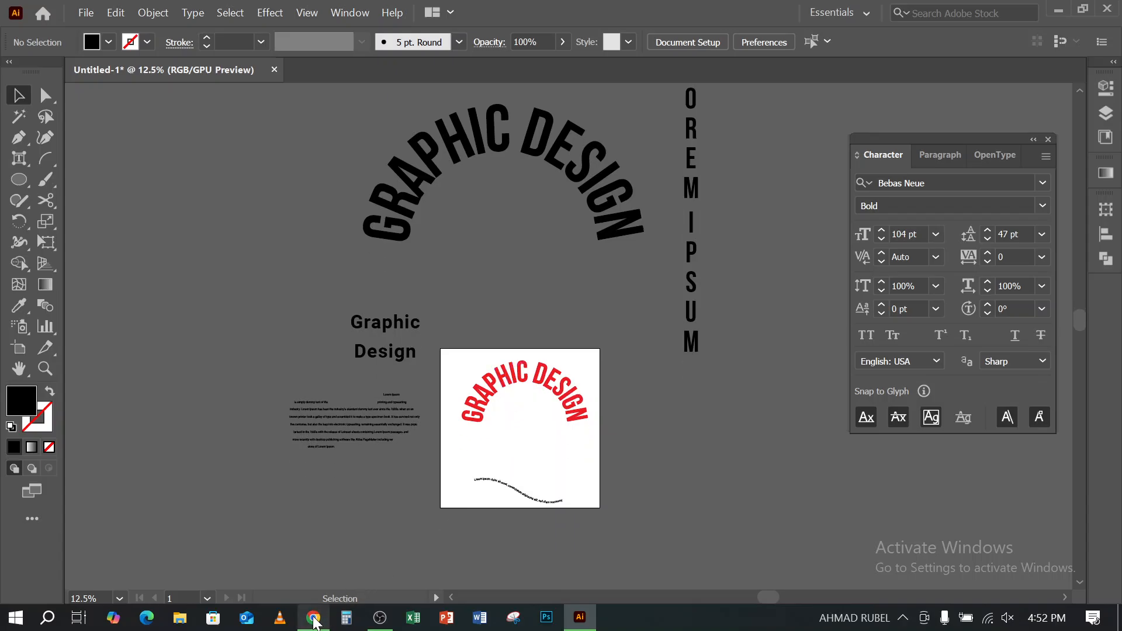
- Switch to Chrome and look through the warp text t-shirt image results for typography design examples
{"action": "left_click", "coordinate": [314, 619]}
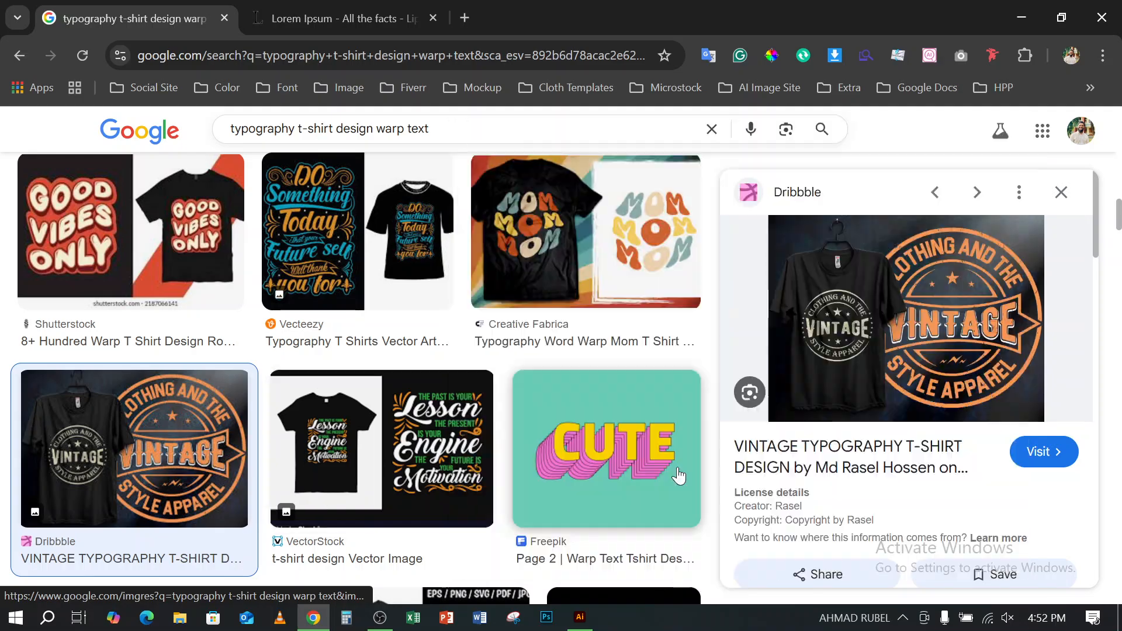
{"action": "scroll", "coordinate": [893, 453], "scroll_direction": "down", "scroll_amount": 5}
{"action": "left_click_drag", "start_coordinate": [351, 416], "coordinate": [350, 417]}
{"action": "scroll", "coordinate": [351, 418], "scroll_direction": "down", "scroll_amount": 5}
{"action": "scroll", "coordinate": [351, 418], "scroll_direction": "down", "scroll_amount": 9}
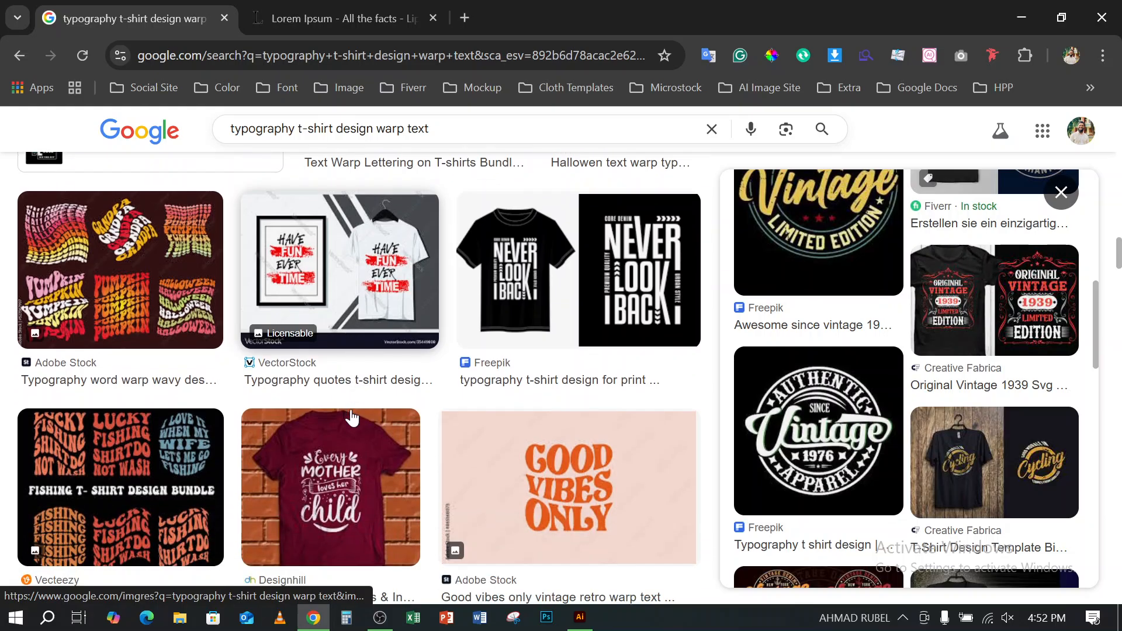
{"action": "scroll", "coordinate": [351, 418], "scroll_direction": "down", "scroll_amount": 15}
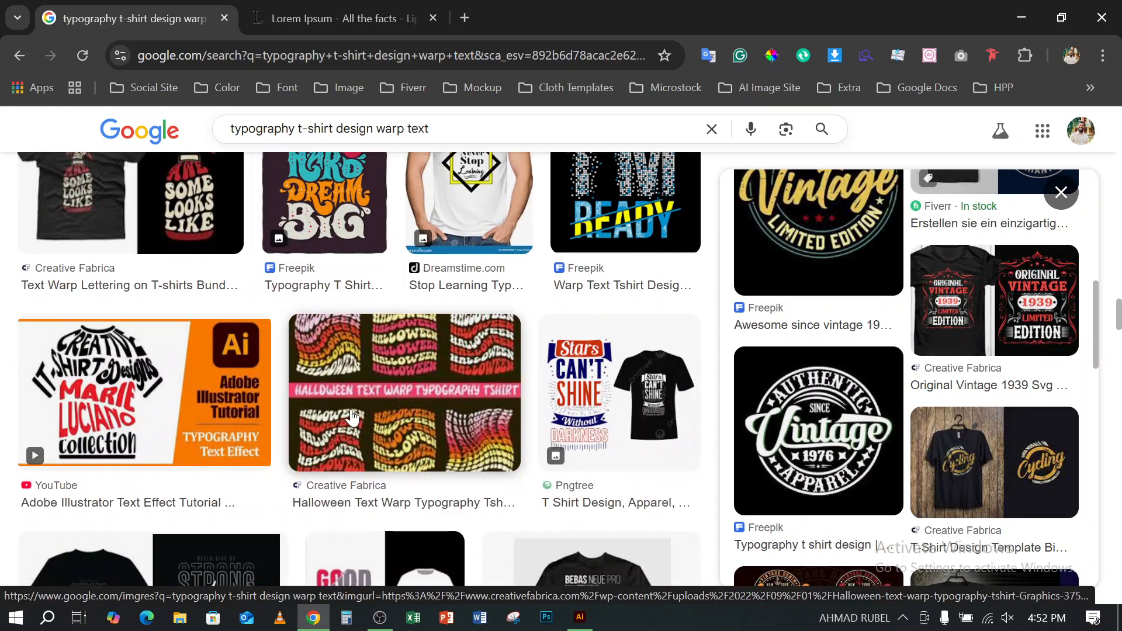
{"action": "scroll", "coordinate": [351, 418], "scroll_direction": "up", "scroll_amount": 5}
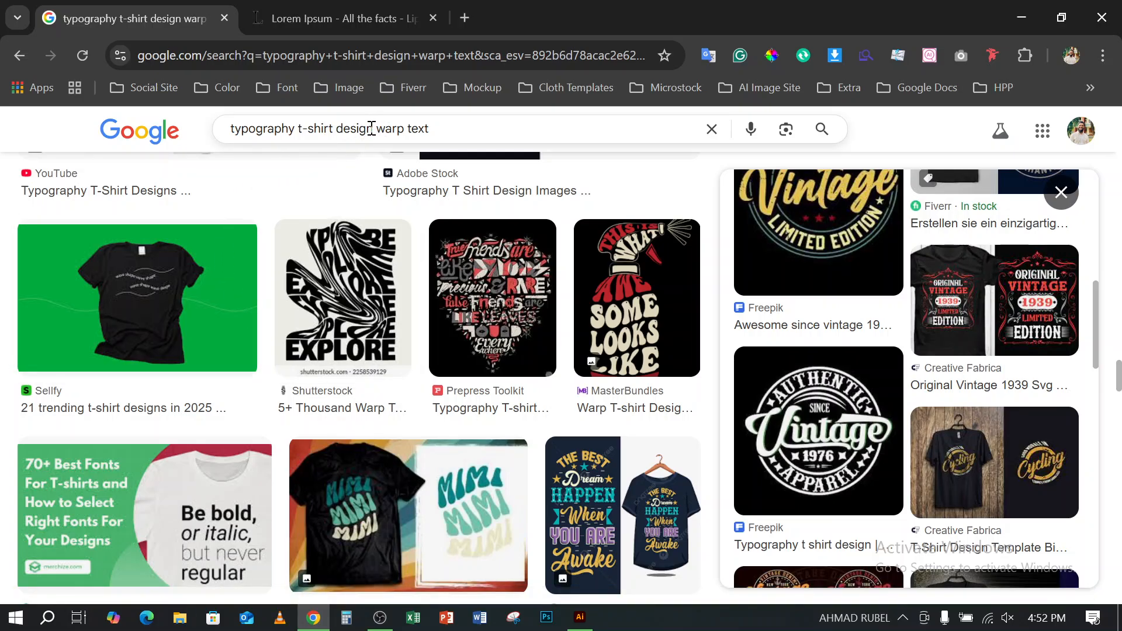
- Search Google Images for "typography t-shirt design"
{"action": "left_click_drag", "start_coordinate": [384, 129], "coordinate": [531, 135]}
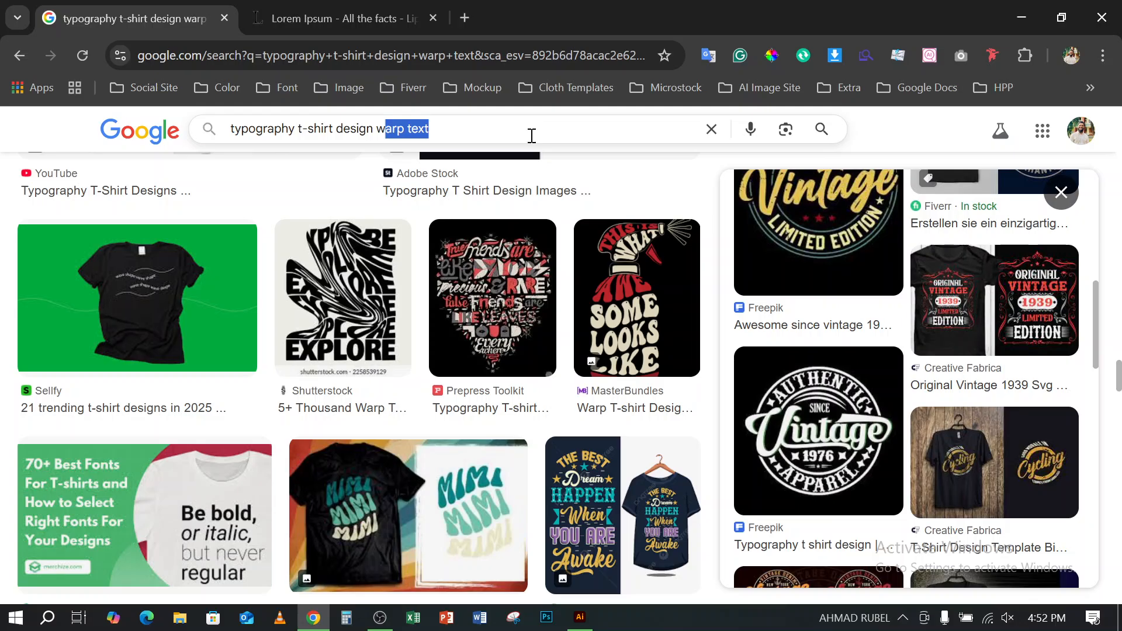
{"action": "key", "text": "BackSpace"}
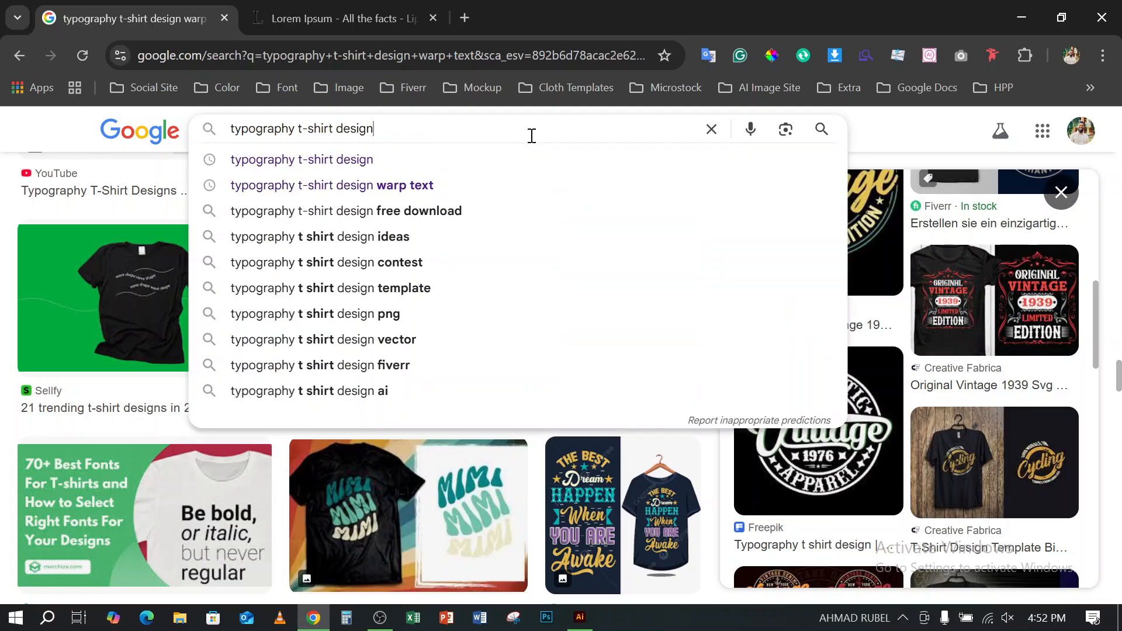
{"action": "key", "text": "Return"}
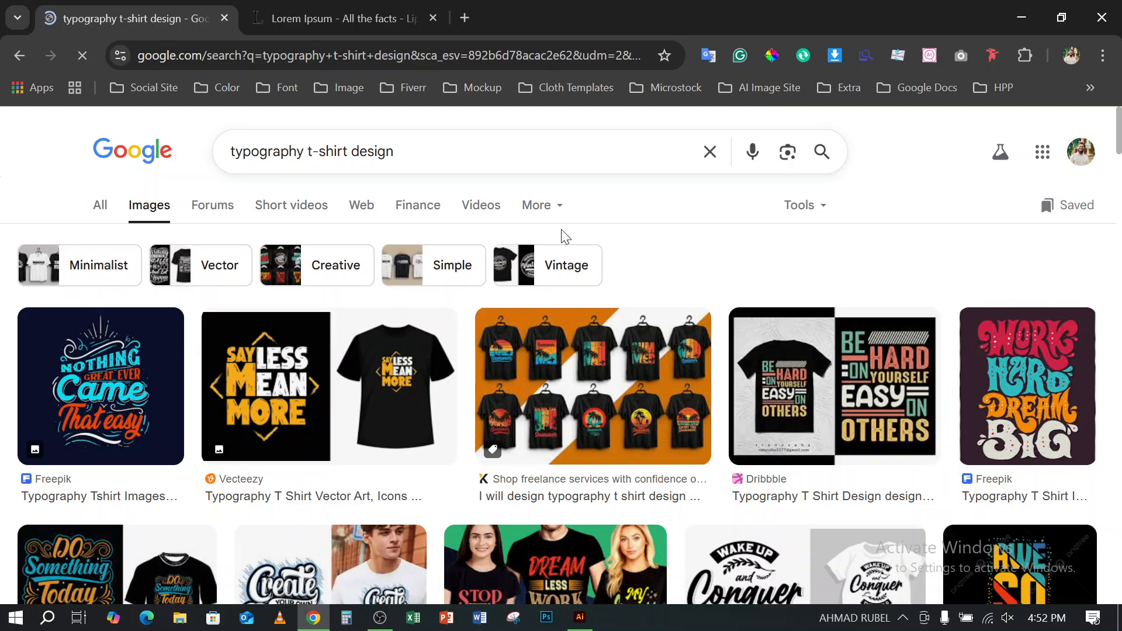
- Examine the lettering styles and text arrangements used across the typography t-shirt design image results
{"action": "scroll", "coordinate": [561, 233], "scroll_direction": "down", "scroll_amount": 5}
{"action": "scroll", "coordinate": [561, 237], "scroll_direction": "down", "scroll_amount": 2}
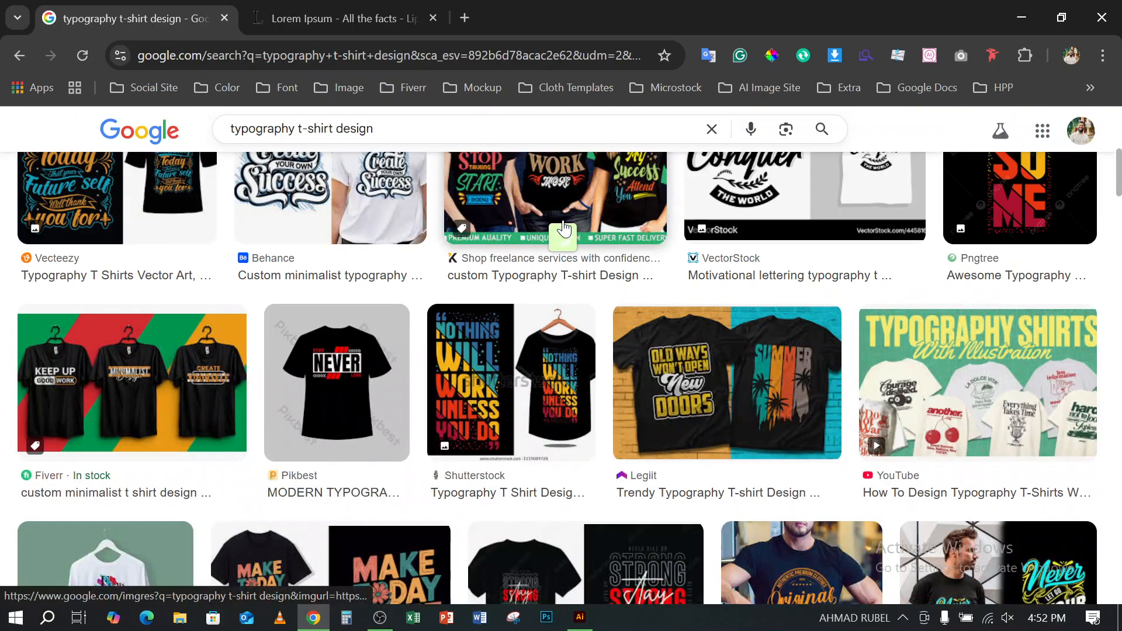
{"action": "left_click", "coordinate": [563, 220]}
{"action": "scroll", "coordinate": [905, 391], "scroll_direction": "down", "scroll_amount": 1}
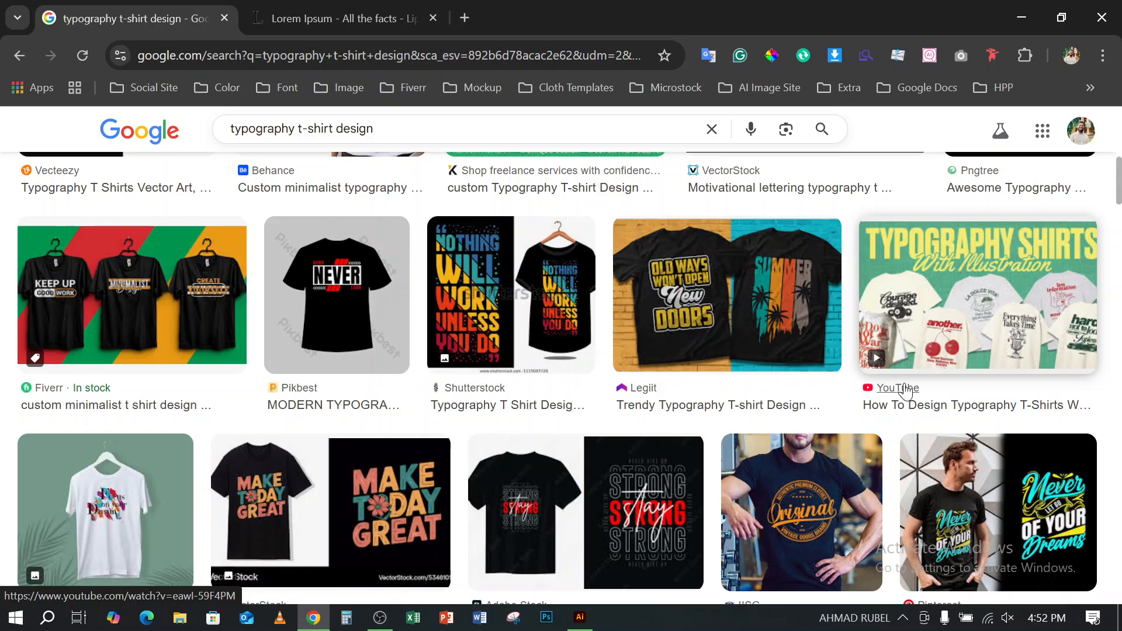
{"action": "scroll", "coordinate": [905, 390], "scroll_direction": "down", "scroll_amount": 5}
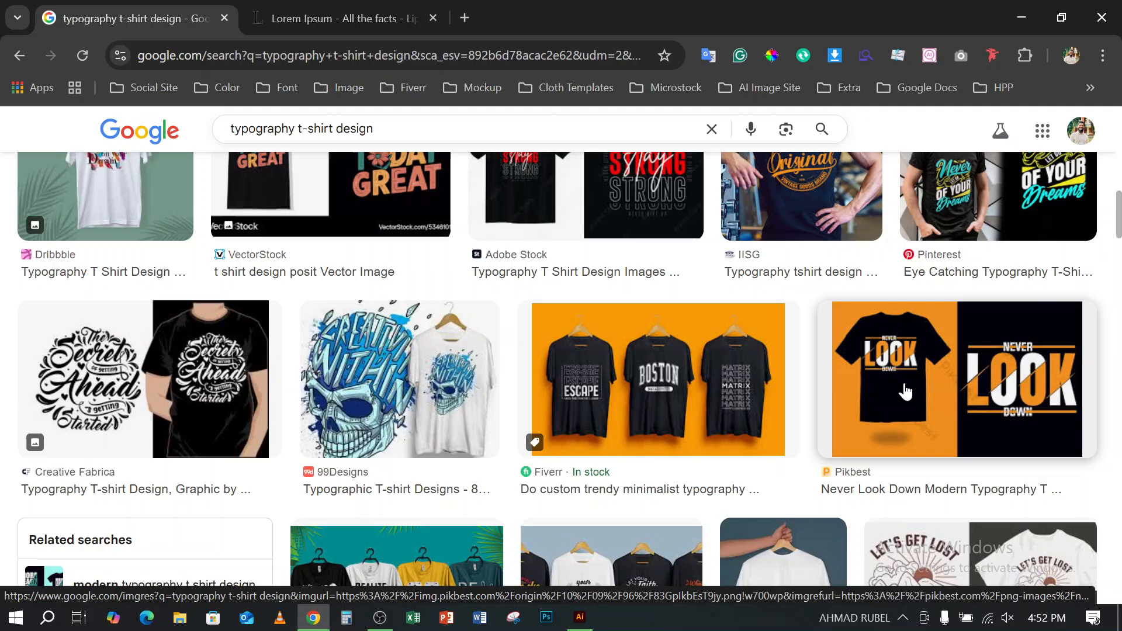
{"action": "scroll", "coordinate": [905, 391], "scroll_direction": "down", "scroll_amount": 5}
{"action": "scroll", "coordinate": [905, 391], "scroll_direction": "down", "scroll_amount": 4}
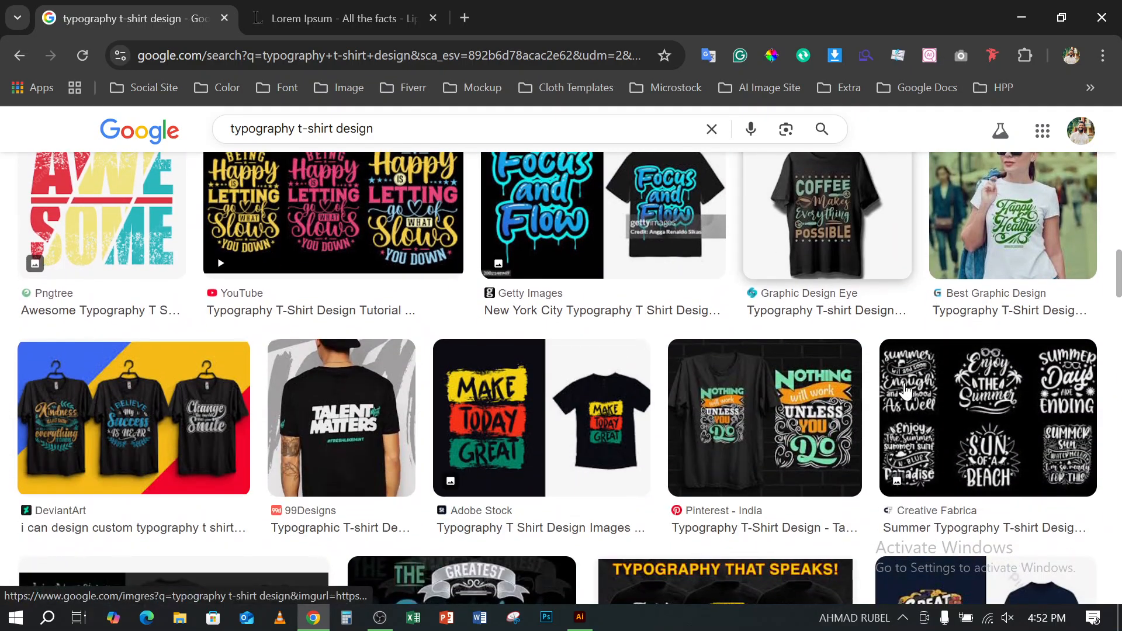
{"action": "scroll", "coordinate": [905, 390], "scroll_direction": "down", "scroll_amount": 5}
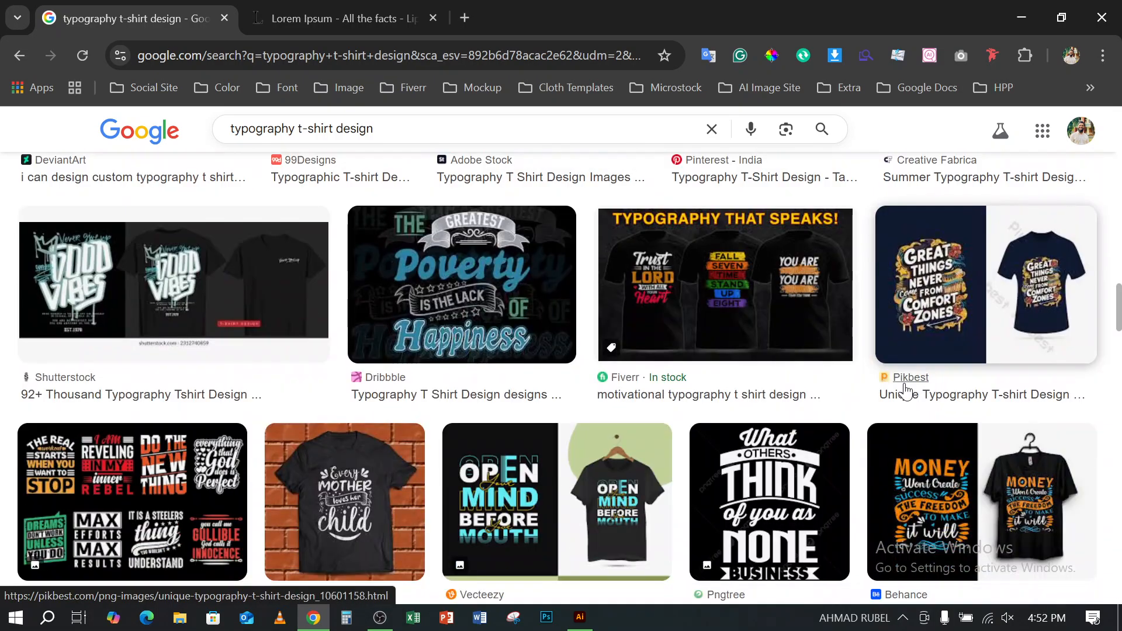
{"action": "scroll", "coordinate": [905, 390], "scroll_direction": "down", "scroll_amount": 6}
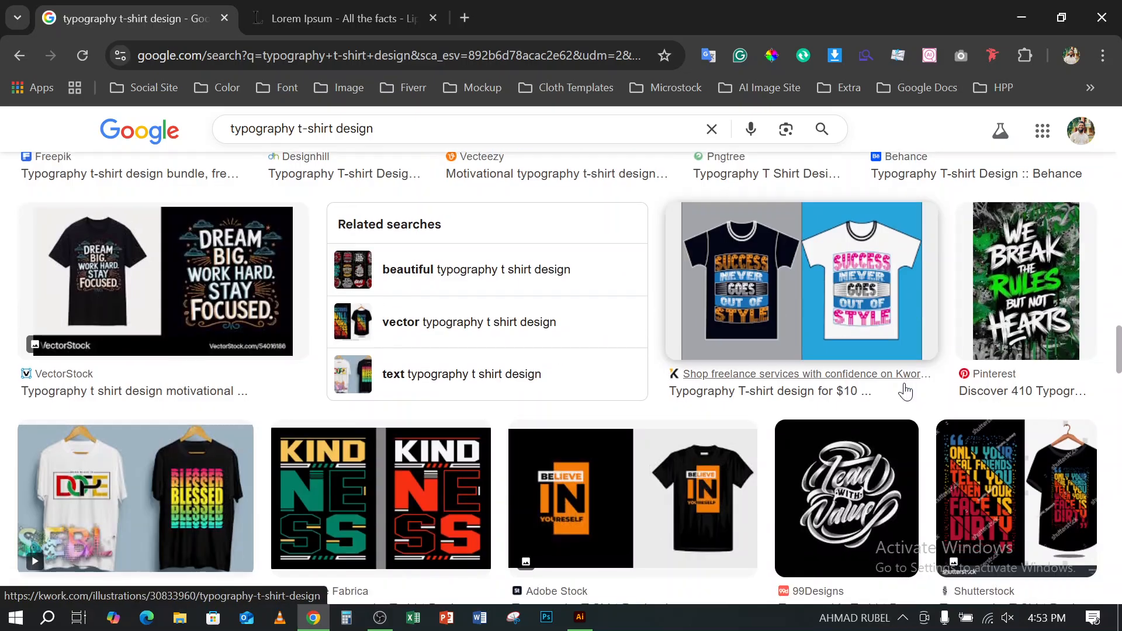
{"action": "scroll", "coordinate": [905, 391], "scroll_direction": "up", "scroll_amount": 5}
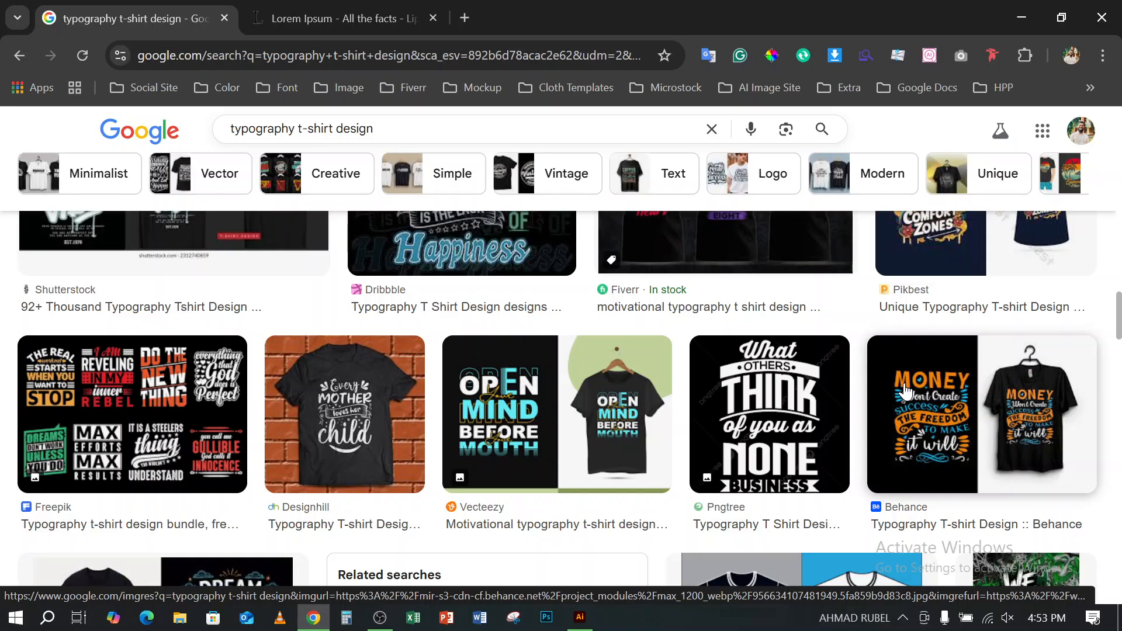
{"action": "scroll", "coordinate": [905, 390], "scroll_direction": "down", "scroll_amount": 8}
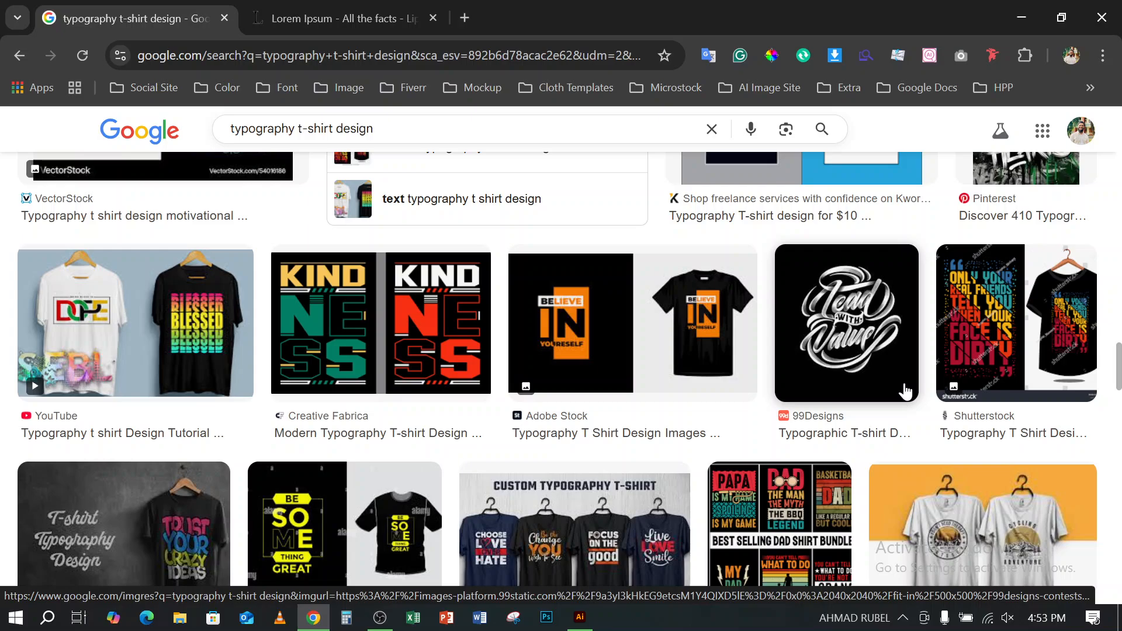
{"action": "scroll", "coordinate": [905, 391], "scroll_direction": "down", "scroll_amount": 3}
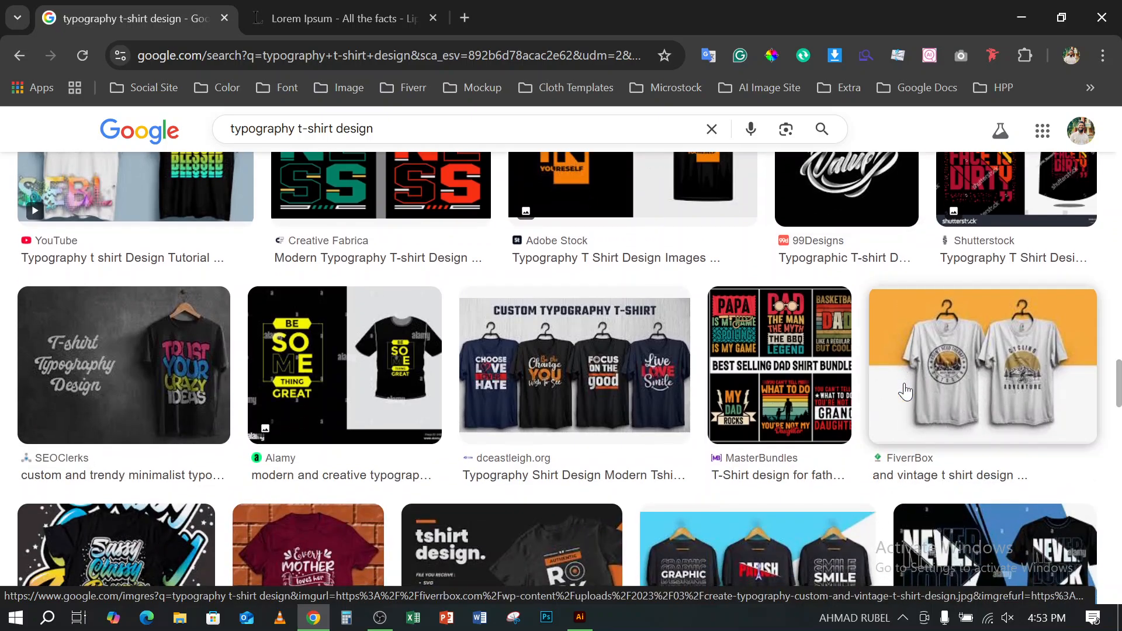
{"action": "scroll", "coordinate": [905, 390], "scroll_direction": "down", "scroll_amount": 4}
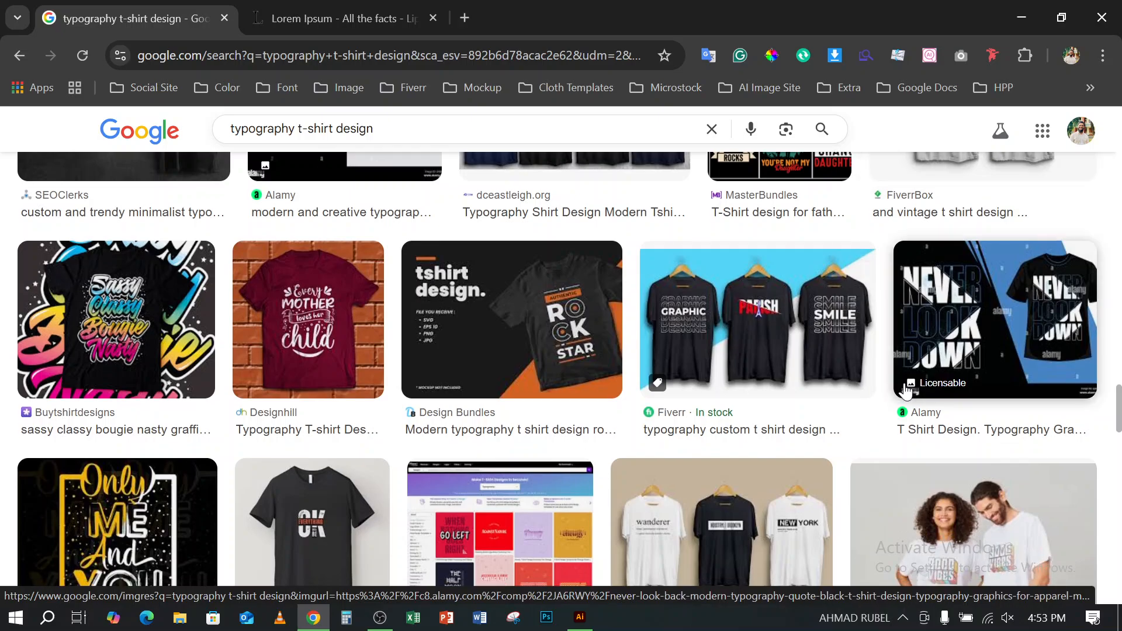
{"action": "scroll", "coordinate": [905, 390], "scroll_direction": "down", "scroll_amount": 3}
{"action": "scroll", "coordinate": [905, 390], "scroll_direction": "down", "scroll_amount": 3}
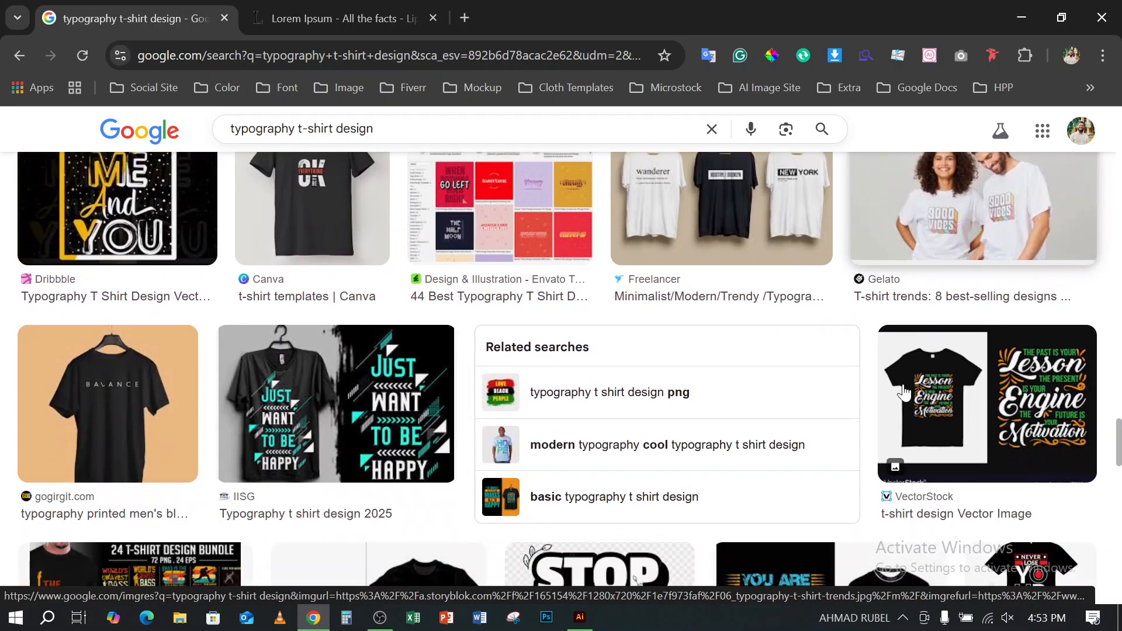
- Browse further typography t-shirt design image results, comparing how slogans combine fonts, colors, curved text and graphics
{"action": "scroll", "coordinate": [905, 391], "scroll_direction": "down", "scroll_amount": 3}
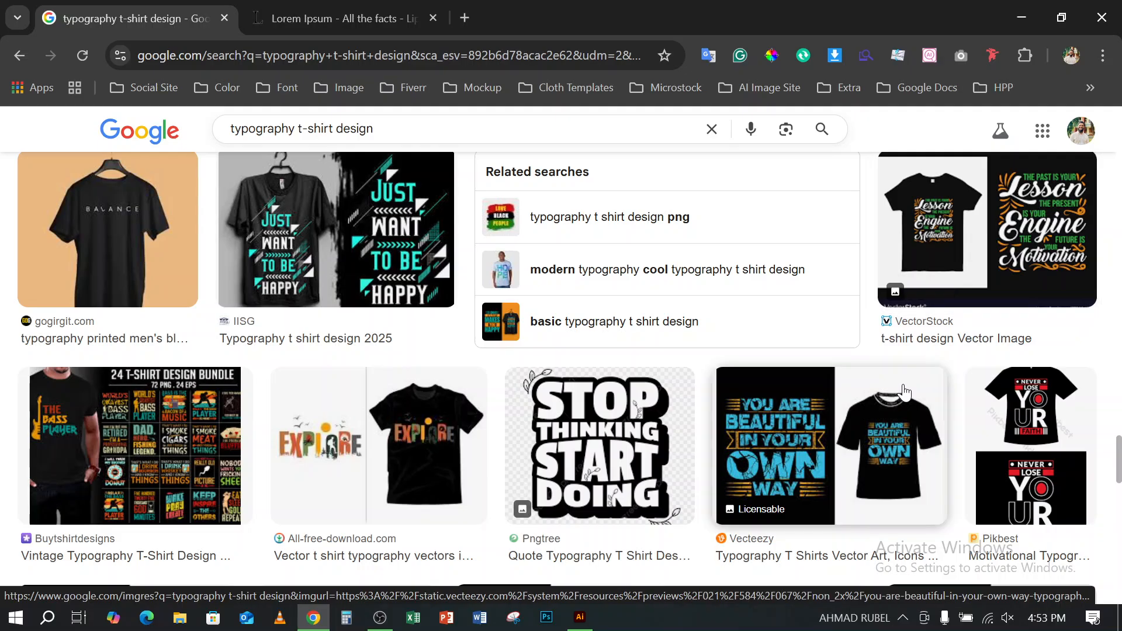
{"action": "scroll", "coordinate": [905, 390], "scroll_direction": "down", "scroll_amount": 3}
{"action": "scroll", "coordinate": [905, 390], "scroll_direction": "down", "scroll_amount": 3}
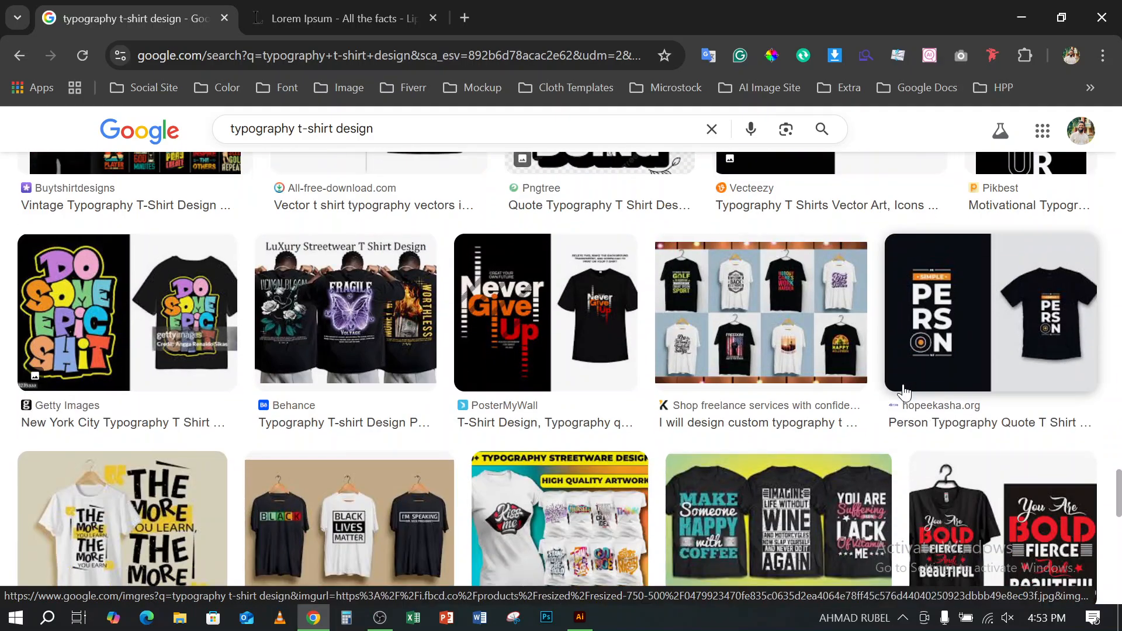
{"action": "scroll", "coordinate": [905, 390], "scroll_direction": "down", "scroll_amount": 3}
{"action": "scroll", "coordinate": [905, 390], "scroll_direction": "down", "scroll_amount": 3}
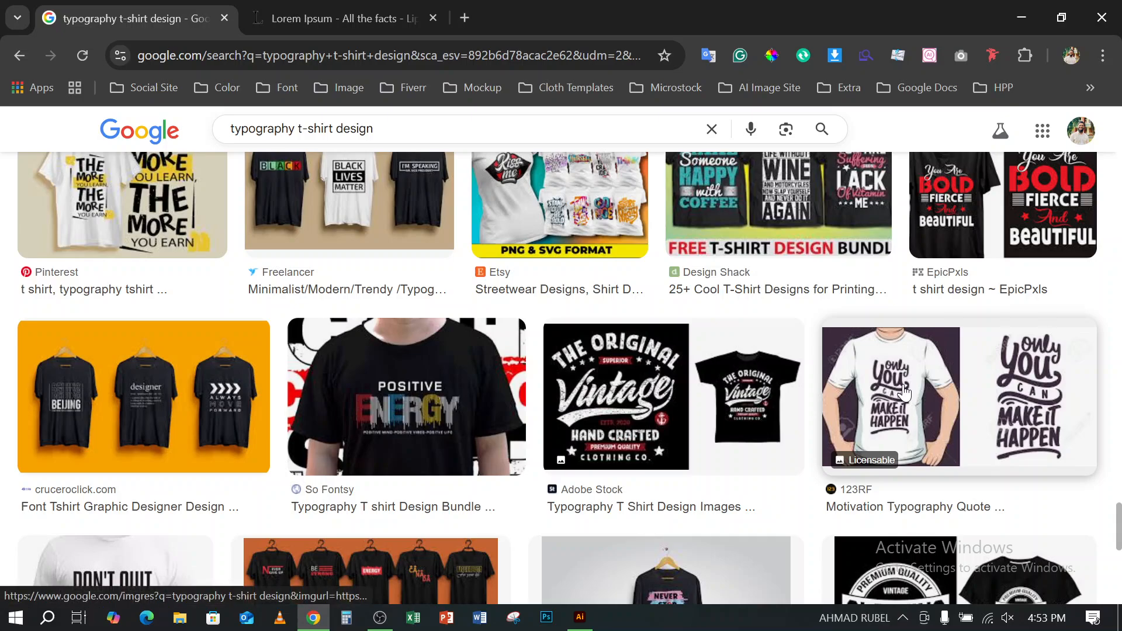
{"action": "scroll", "coordinate": [905, 390], "scroll_direction": "down", "scroll_amount": 3}
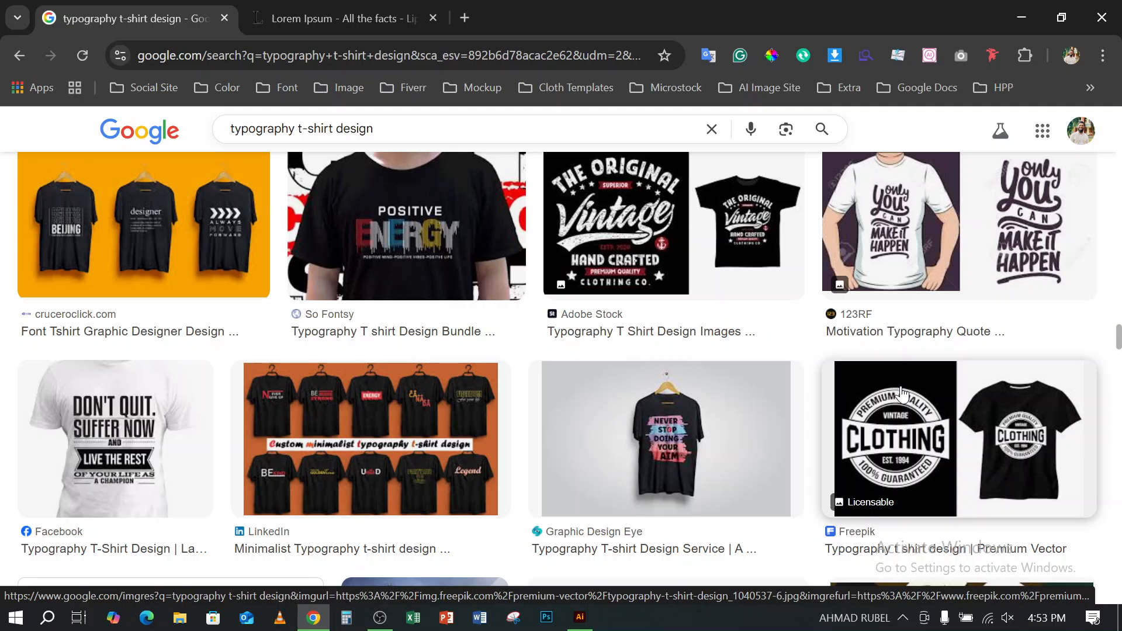
{"action": "scroll", "coordinate": [903, 390], "scroll_direction": "down", "scroll_amount": 3}
{"action": "scroll", "coordinate": [900, 394], "scroll_direction": "down", "scroll_amount": 7}
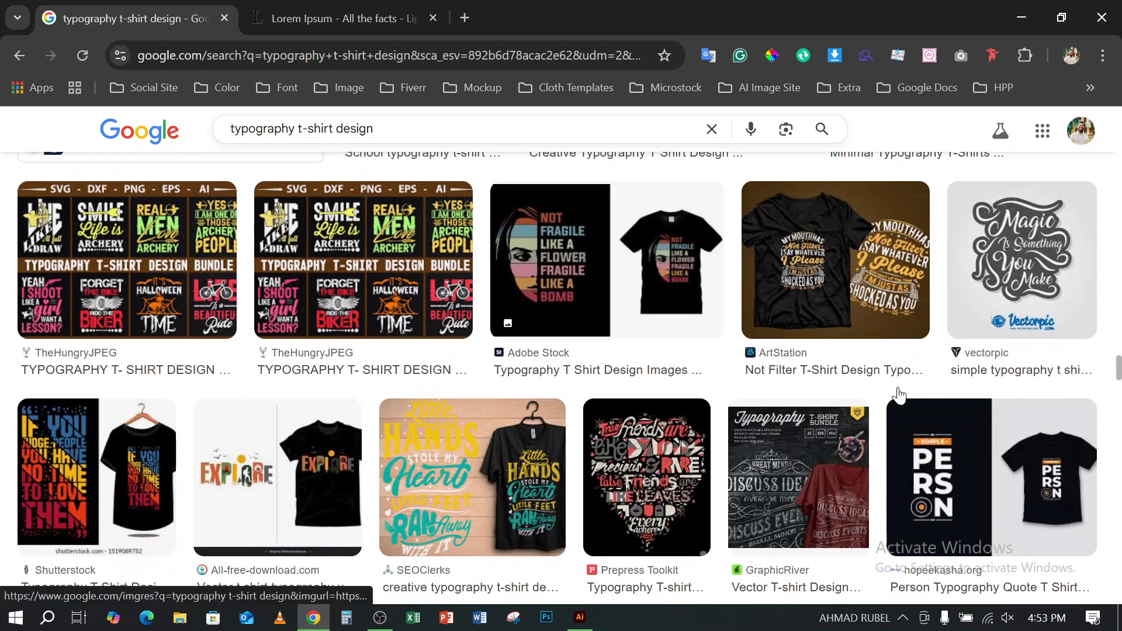
{"action": "scroll", "coordinate": [899, 395], "scroll_direction": "down", "scroll_amount": 8}
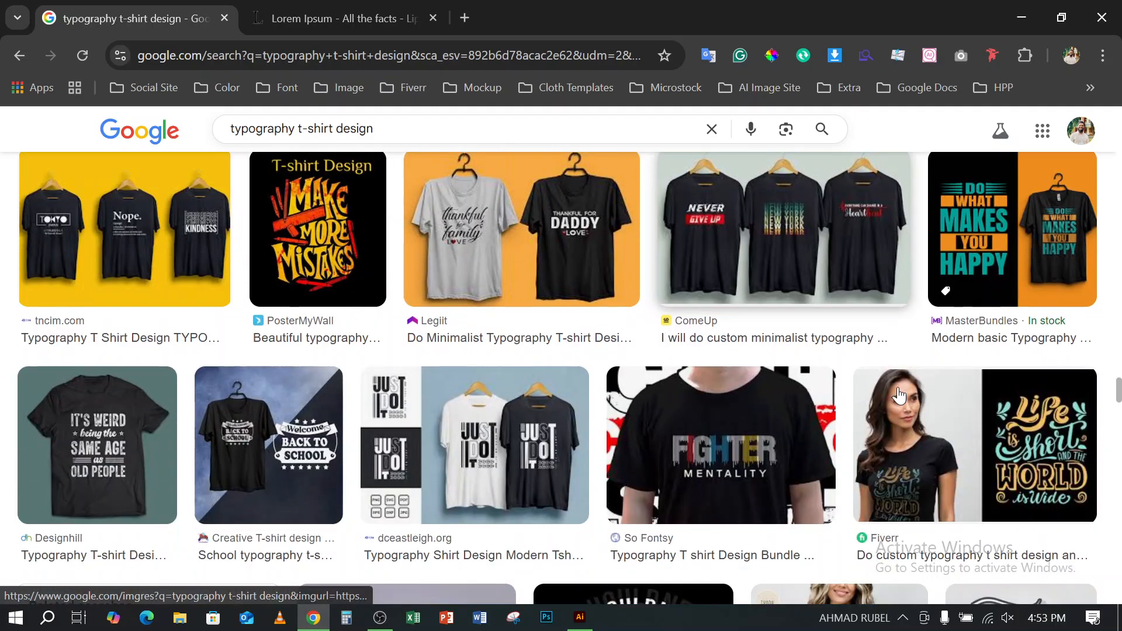
{"action": "scroll", "coordinate": [899, 396], "scroll_direction": "down", "scroll_amount": 2}
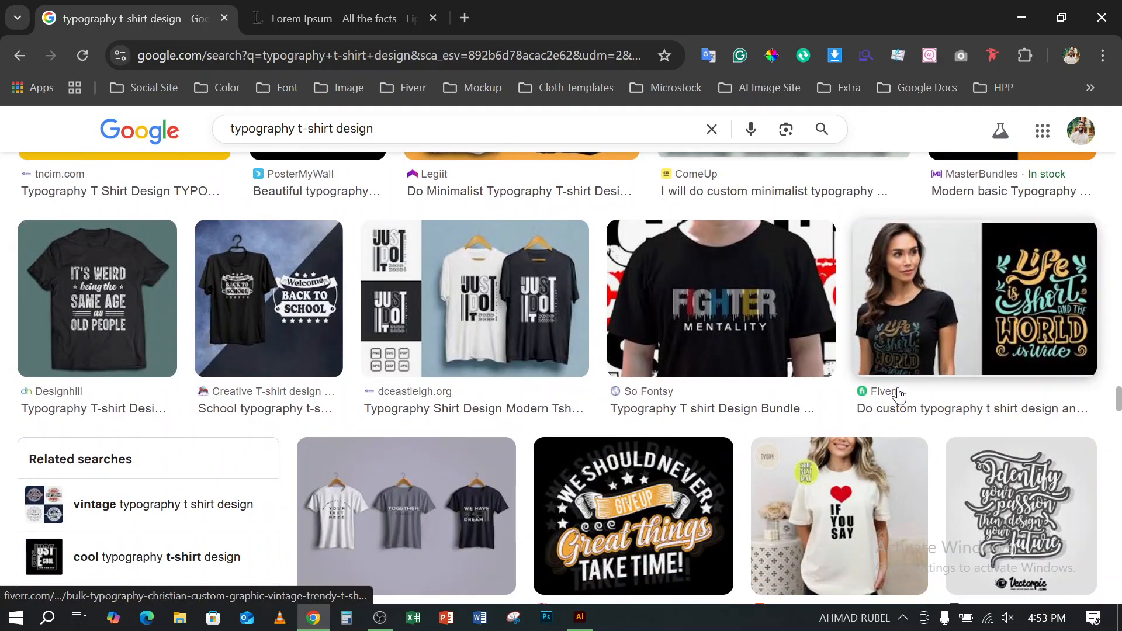
{"action": "scroll", "coordinate": [899, 396], "scroll_direction": "down", "scroll_amount": 3}
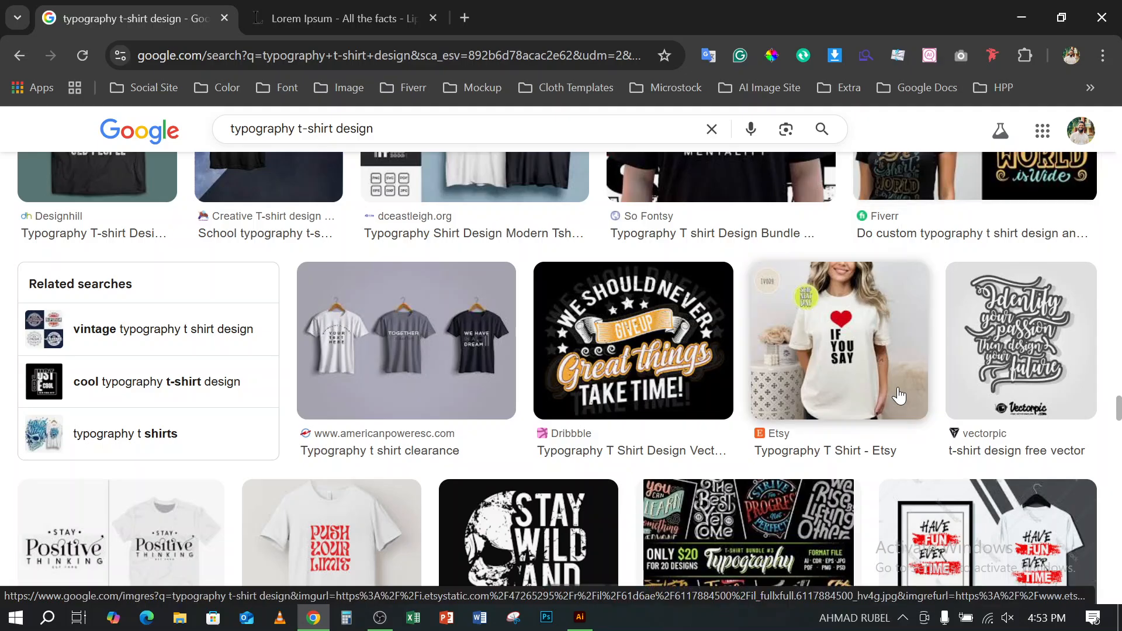
{"action": "scroll", "coordinate": [900, 396], "scroll_direction": "down", "scroll_amount": 8}
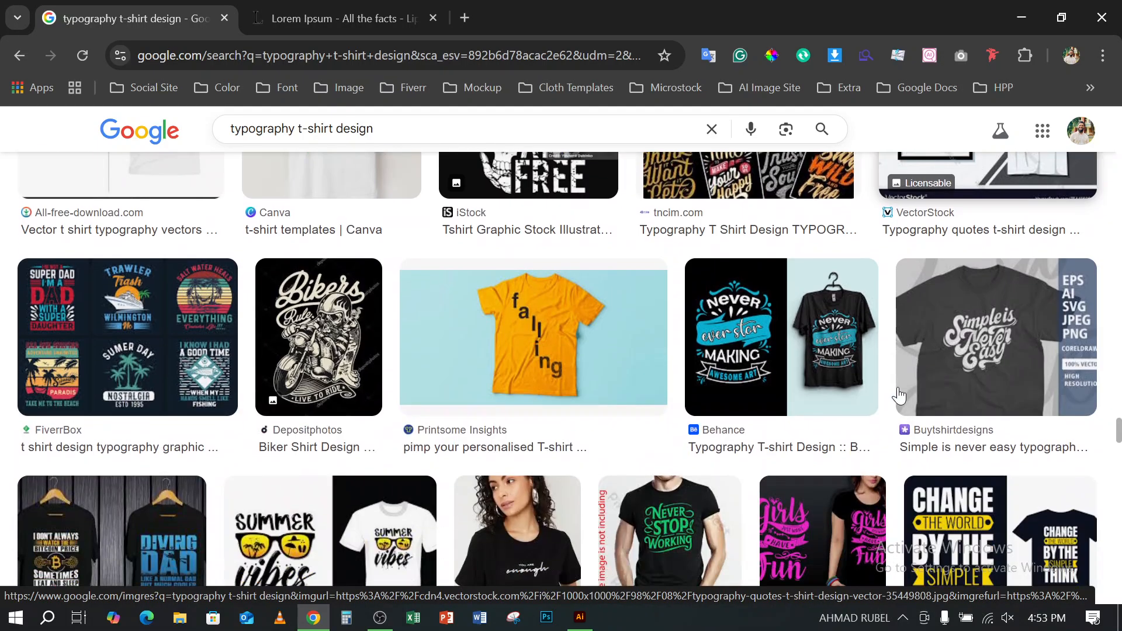
{"action": "scroll", "coordinate": [900, 396], "scroll_direction": "down", "scroll_amount": 10}
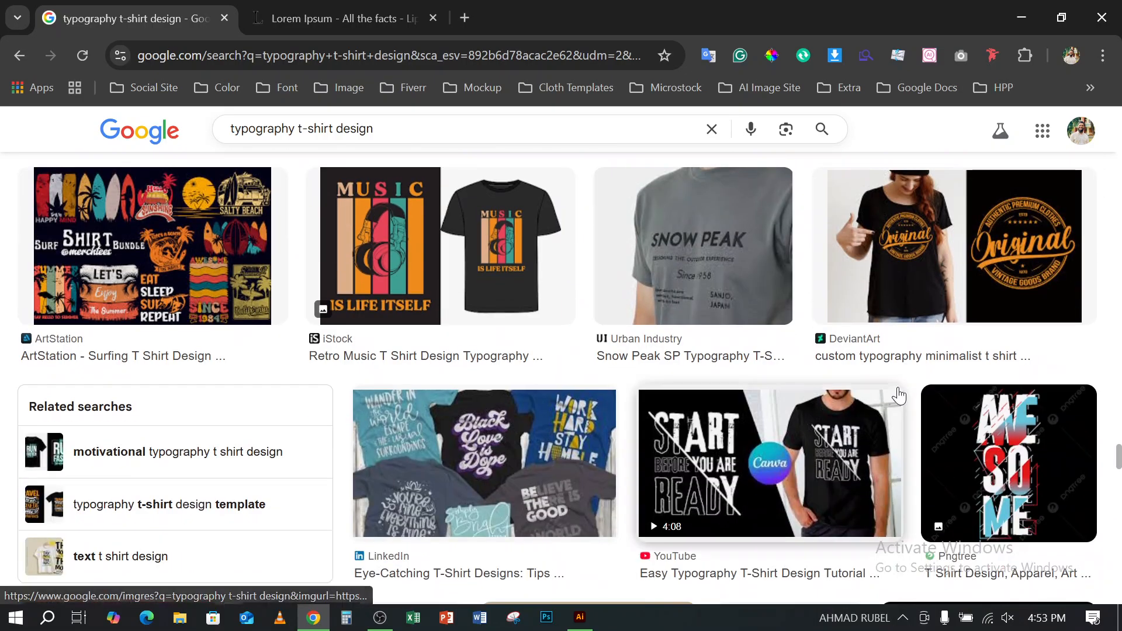
{"action": "scroll", "coordinate": [899, 395], "scroll_direction": "down", "scroll_amount": 8}
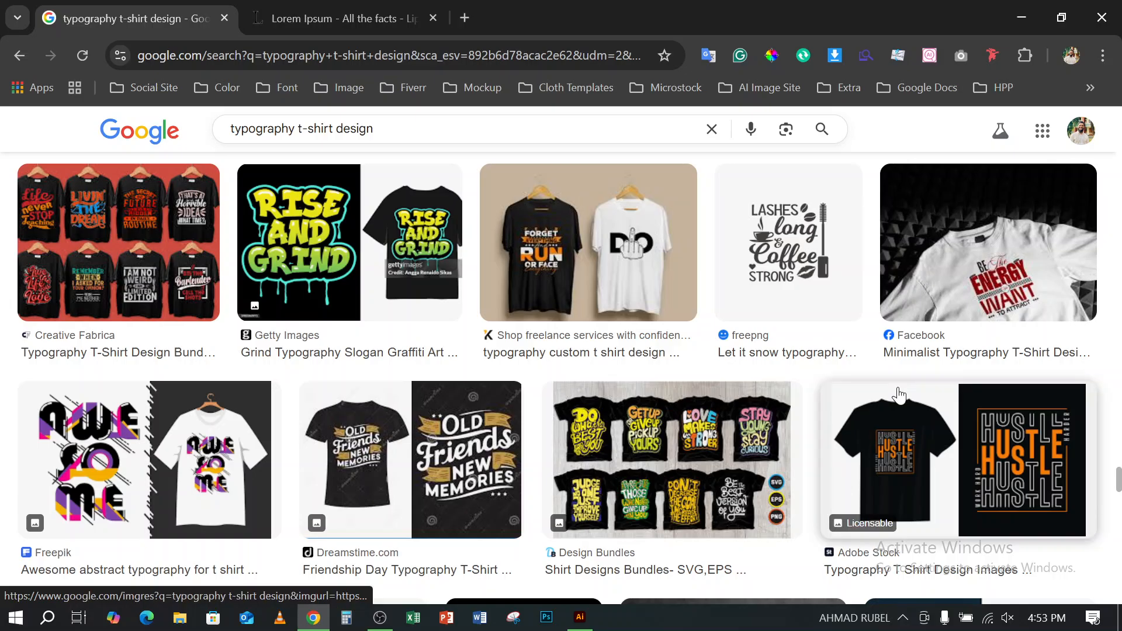
{"action": "scroll", "coordinate": [899, 396], "scroll_direction": "down", "scroll_amount": 3}
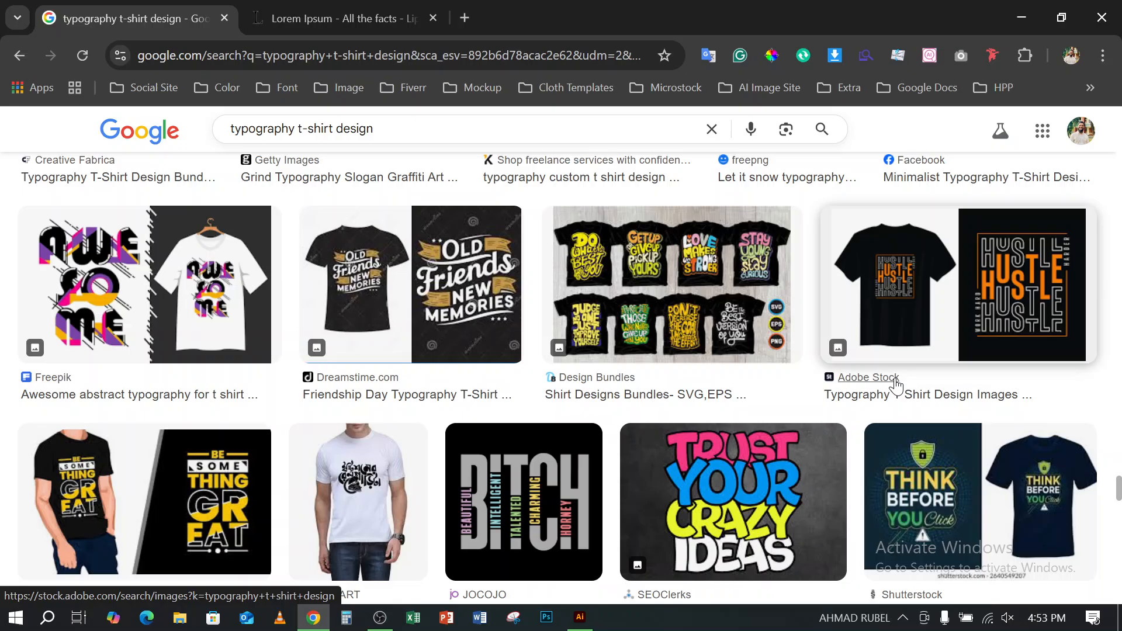
{"action": "scroll", "coordinate": [898, 386], "scroll_direction": "down", "scroll_amount": 6}
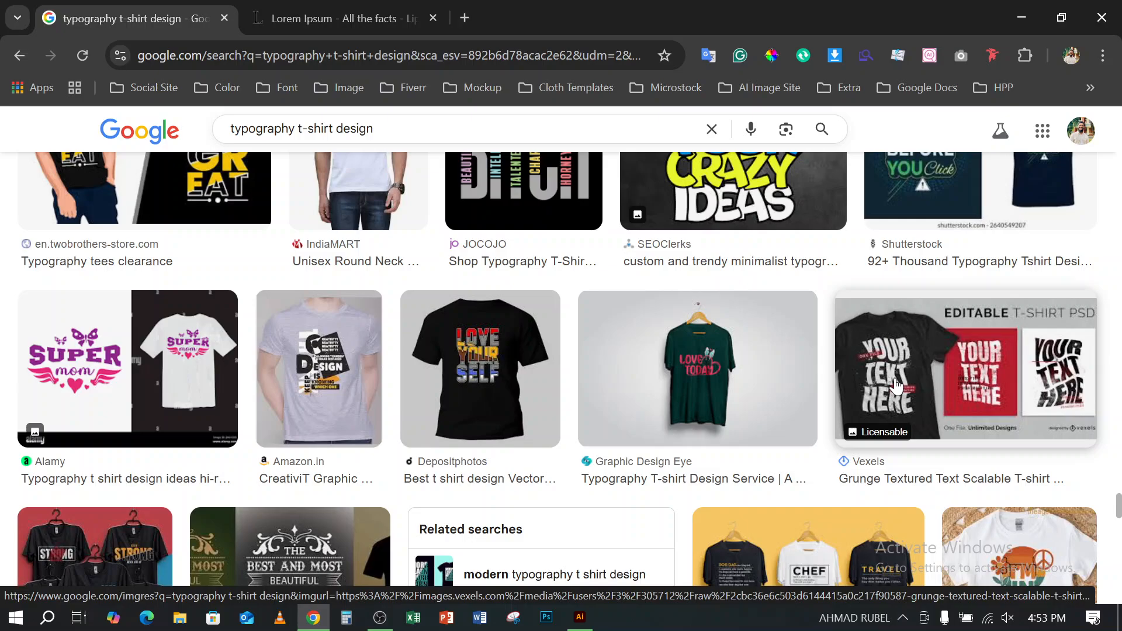
{"action": "scroll", "coordinate": [897, 385], "scroll_direction": "down", "scroll_amount": 8}
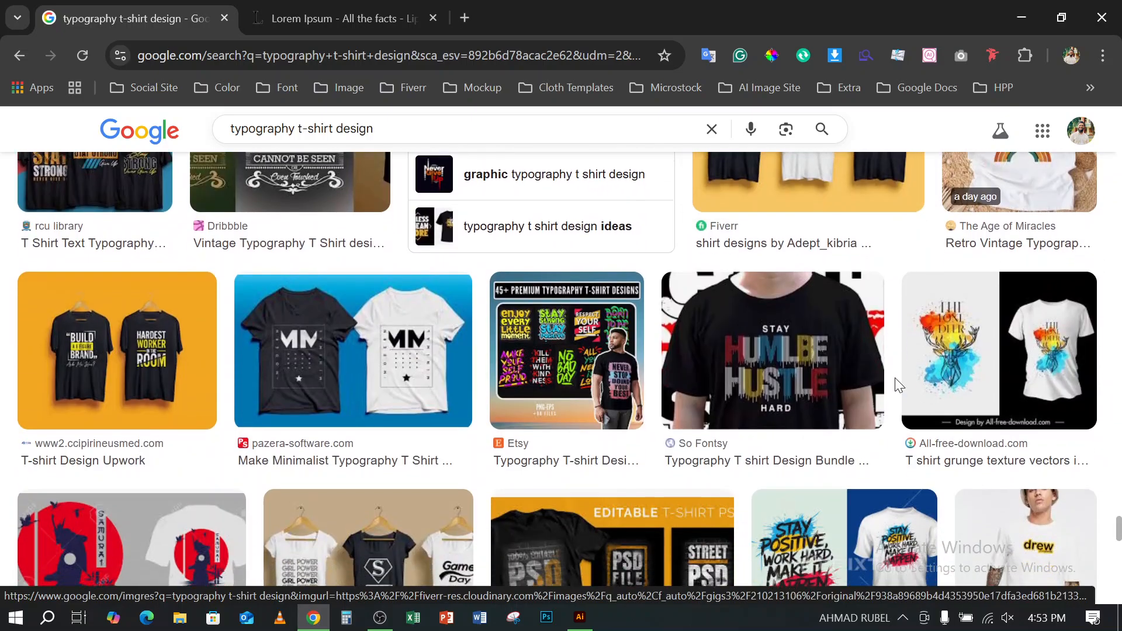
{"action": "scroll", "coordinate": [896, 378], "scroll_direction": "down", "scroll_amount": 12}
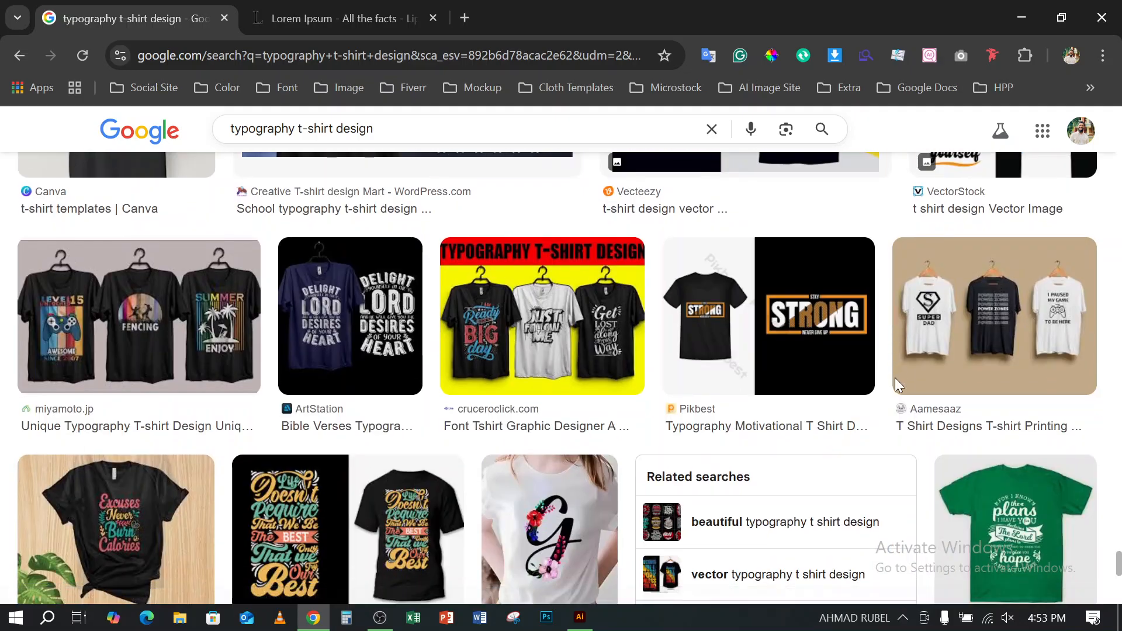
{"action": "scroll", "coordinate": [895, 378], "scroll_direction": "down", "scroll_amount": 5}
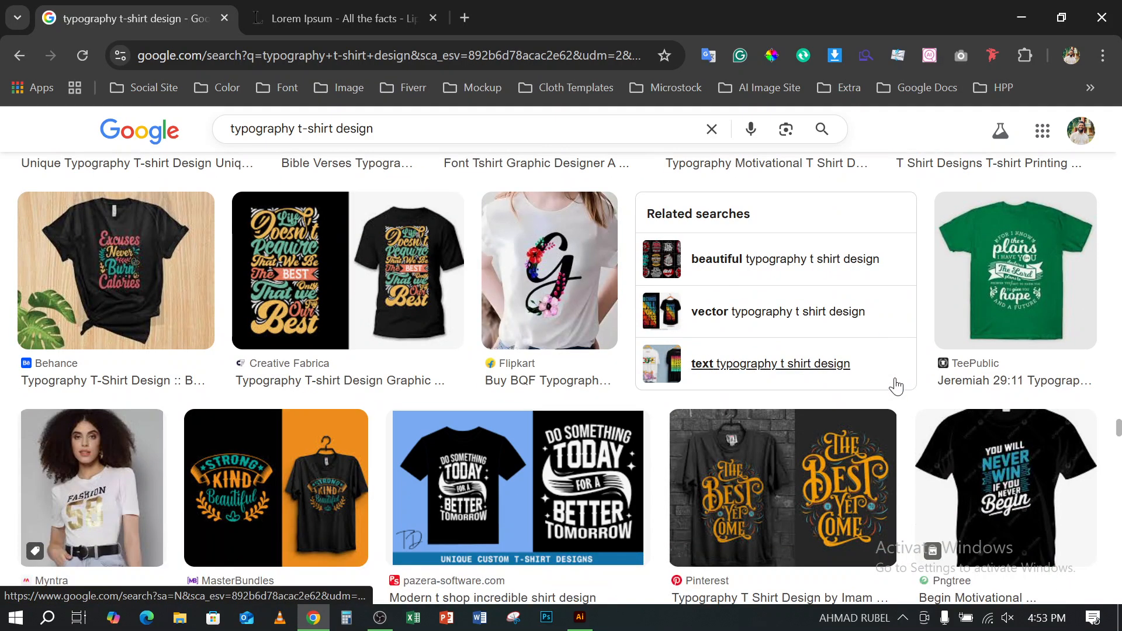
{"action": "scroll", "coordinate": [896, 386], "scroll_direction": "down", "scroll_amount": 6}
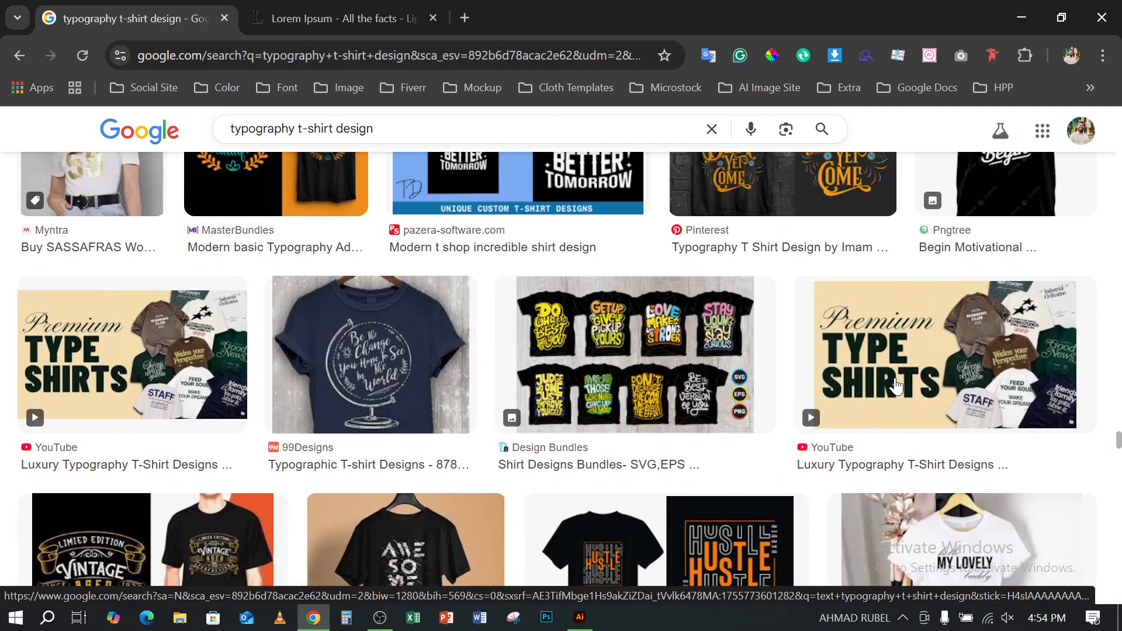
{"action": "scroll", "coordinate": [895, 386], "scroll_direction": "up", "scroll_amount": 3}
{"action": "scroll", "coordinate": [895, 386], "scroll_direction": "down", "scroll_amount": 4}
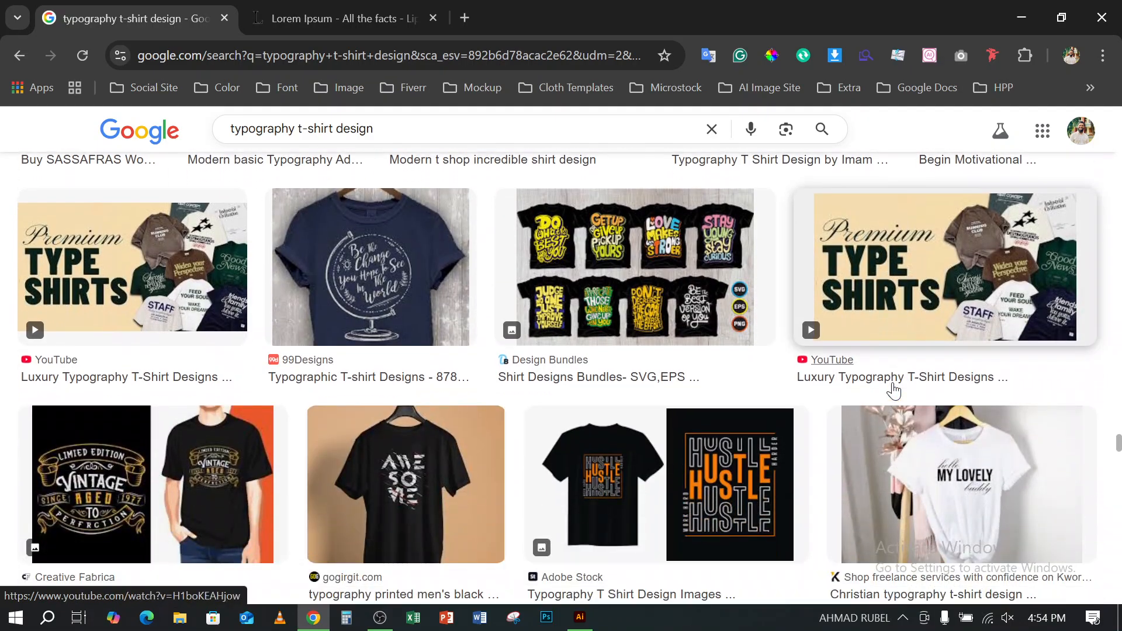
{"action": "scroll", "coordinate": [895, 391], "scroll_direction": "down", "scroll_amount": 5}
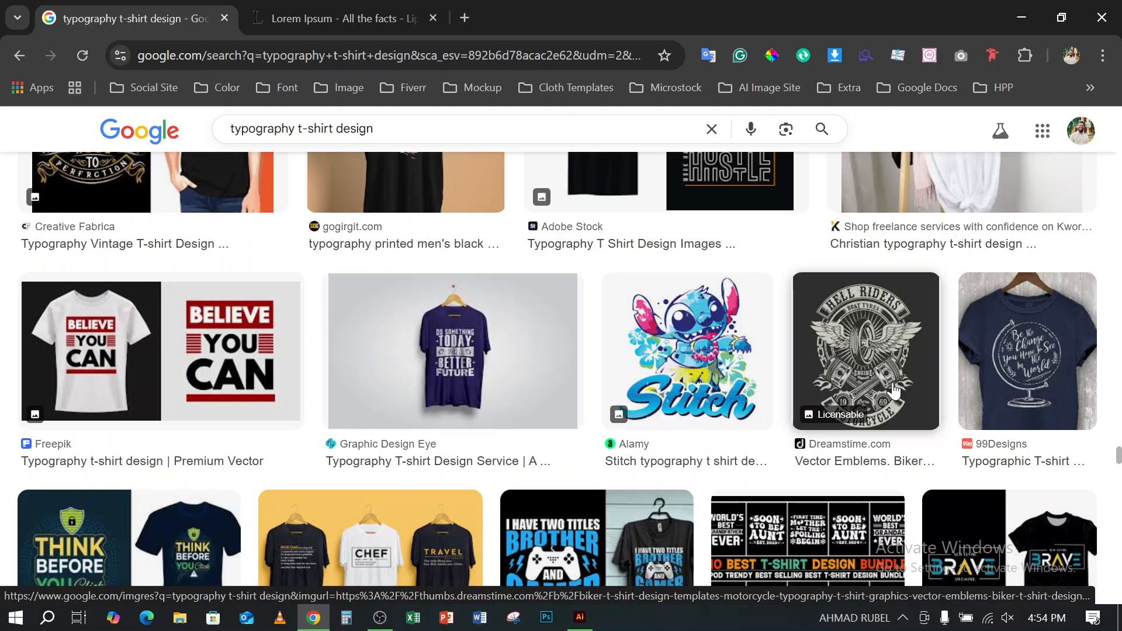
{"action": "scroll", "coordinate": [895, 391], "scroll_direction": "down", "scroll_amount": 6}
{"action": "scroll", "coordinate": [894, 390], "scroll_direction": "down", "scroll_amount": 4}
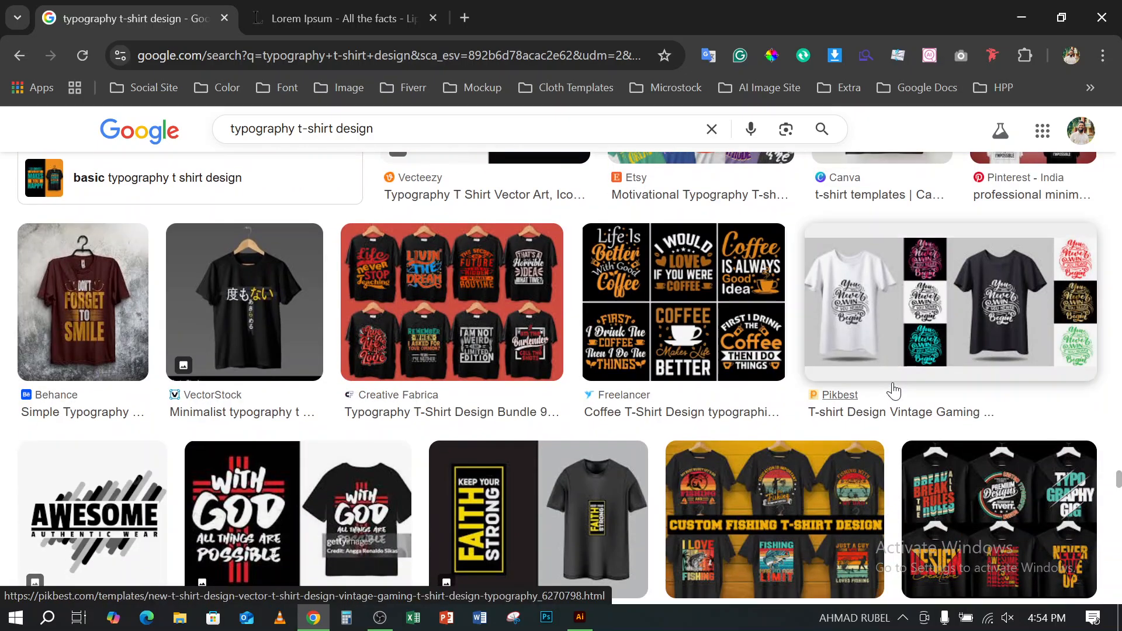
{"action": "scroll", "coordinate": [895, 390], "scroll_direction": "down", "scroll_amount": 1}
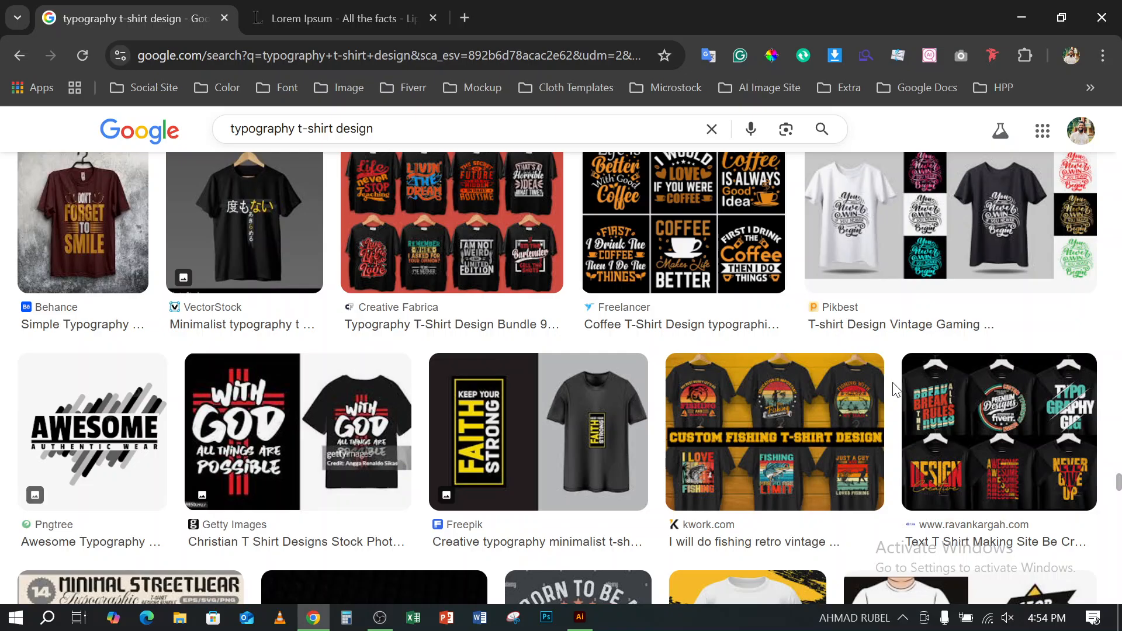
{"action": "scroll", "coordinate": [895, 390], "scroll_direction": "down", "scroll_amount": 3}
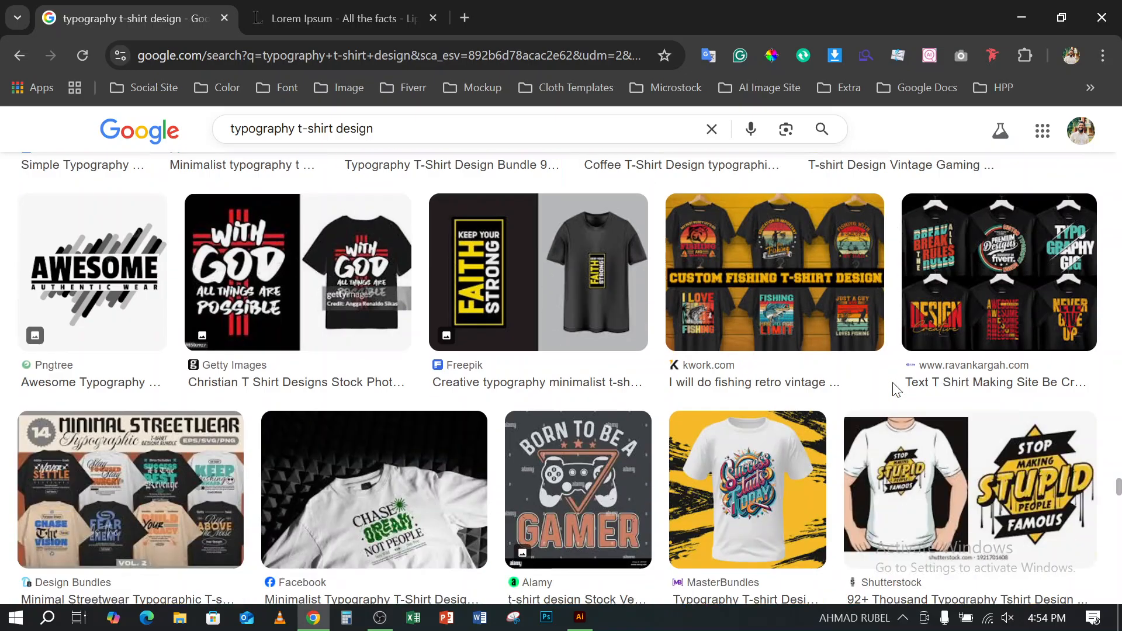
{"action": "scroll", "coordinate": [894, 390], "scroll_direction": "down", "scroll_amount": 6}
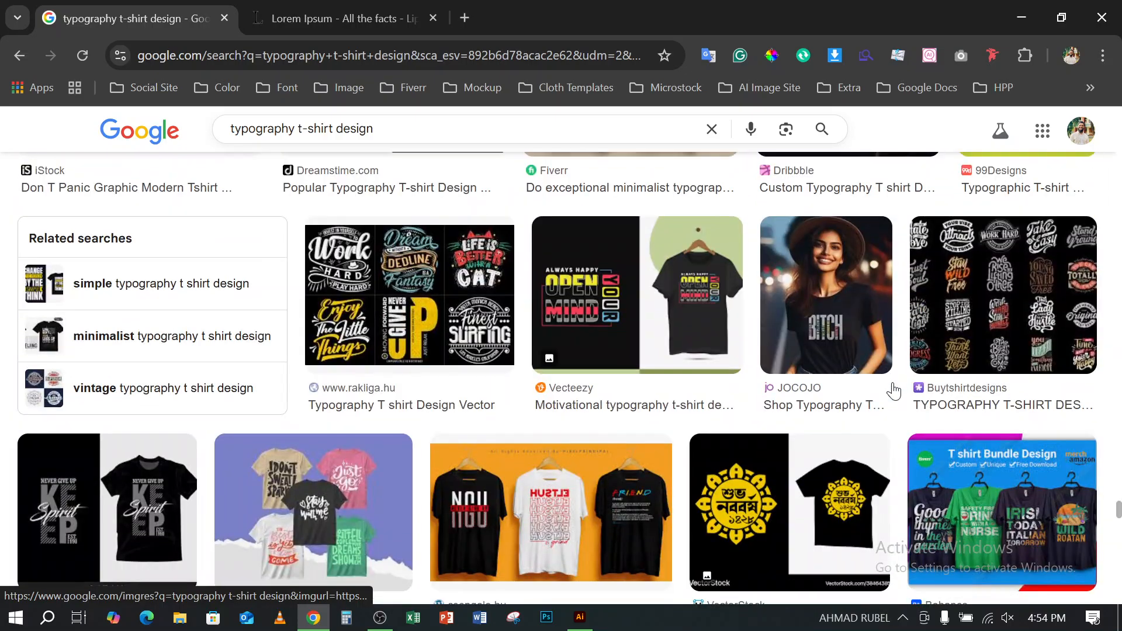
{"action": "scroll", "coordinate": [893, 390], "scroll_direction": "down", "scroll_amount": 6}
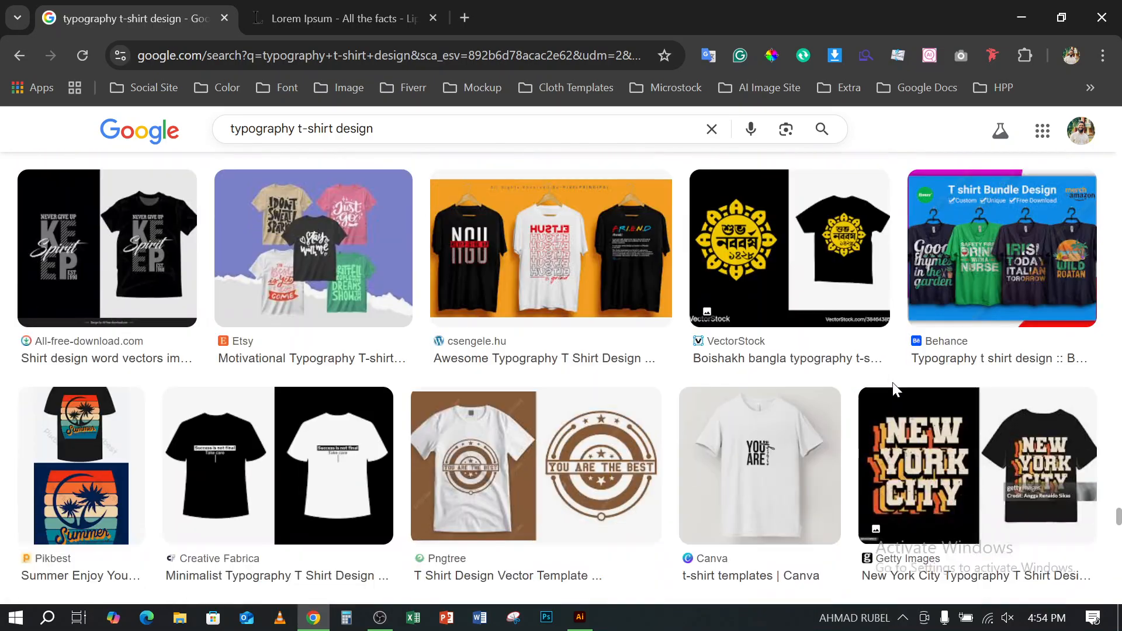
{"action": "scroll", "coordinate": [893, 389], "scroll_direction": "down", "scroll_amount": 6}
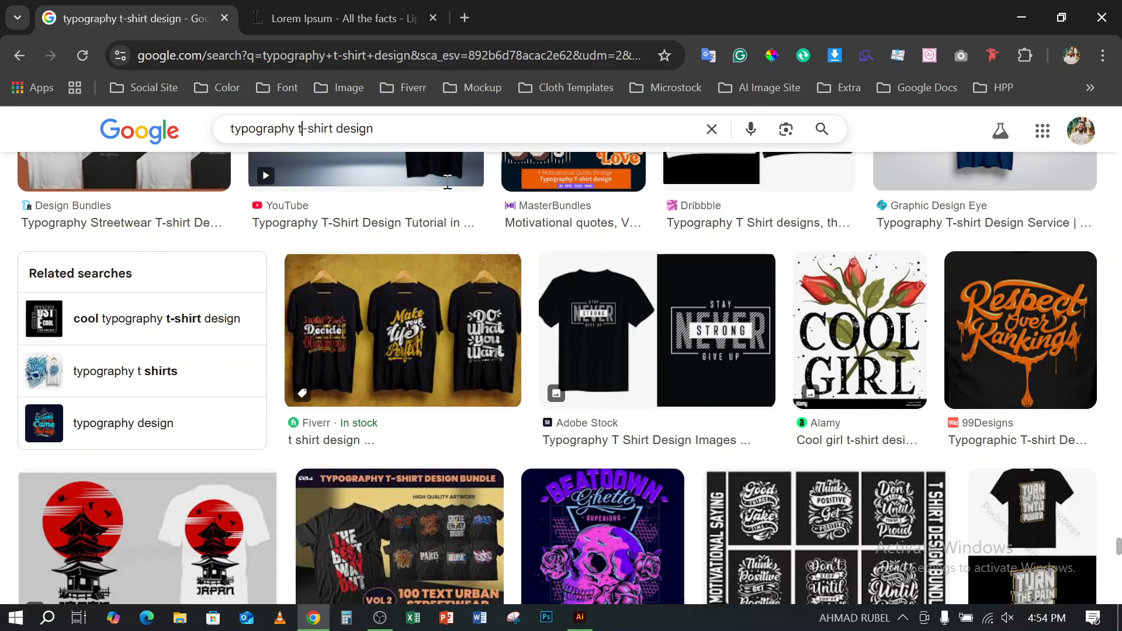
- Broaden the Google Images search to "t-shirt design" by removing the word "typography" from the query
{"action": "left_click", "coordinate": [301, 129]}
{"action": "key", "text": "BackSpace"}
{"action": "key", "text": "BackSpace"}
{"action": "key", "text": "BackSpace"}
{"action": "key", "text": "BackSpace"}
{"action": "key", "text": "BackSpace"}
{"action": "key", "text": "BackSpace"}
{"action": "key", "text": "BackSpace"}
{"action": "key", "text": "BackSpace"}
{"action": "key", "text": "BackSpace"}
{"action": "key", "text": "BackSpace"}
{"action": "key", "text": "BackSpace"}
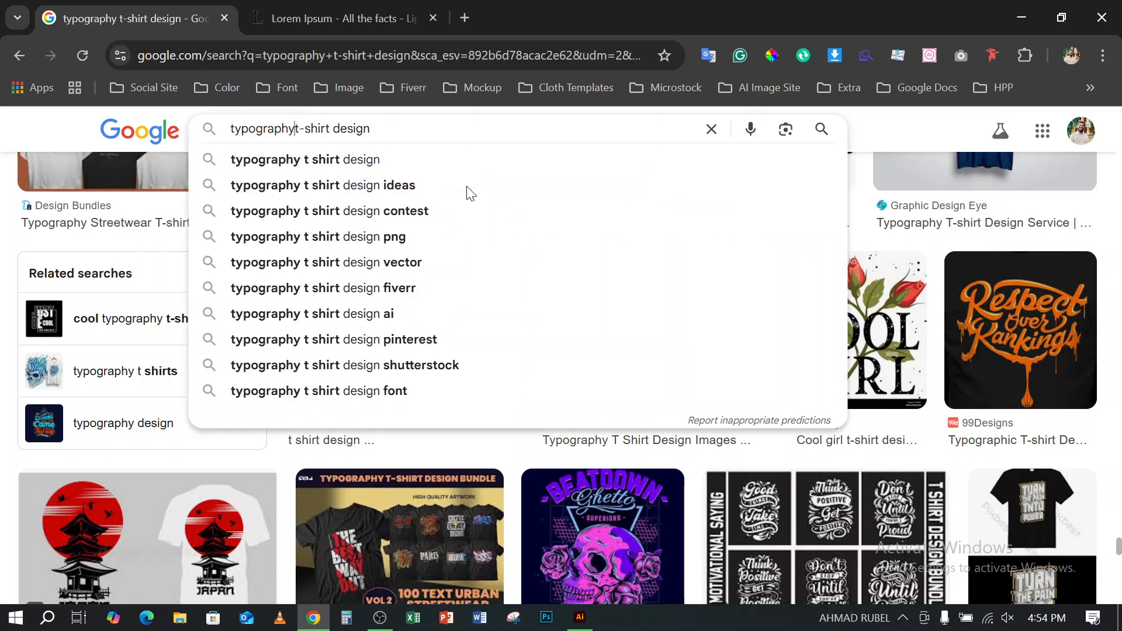
{"action": "key", "text": "Return"}
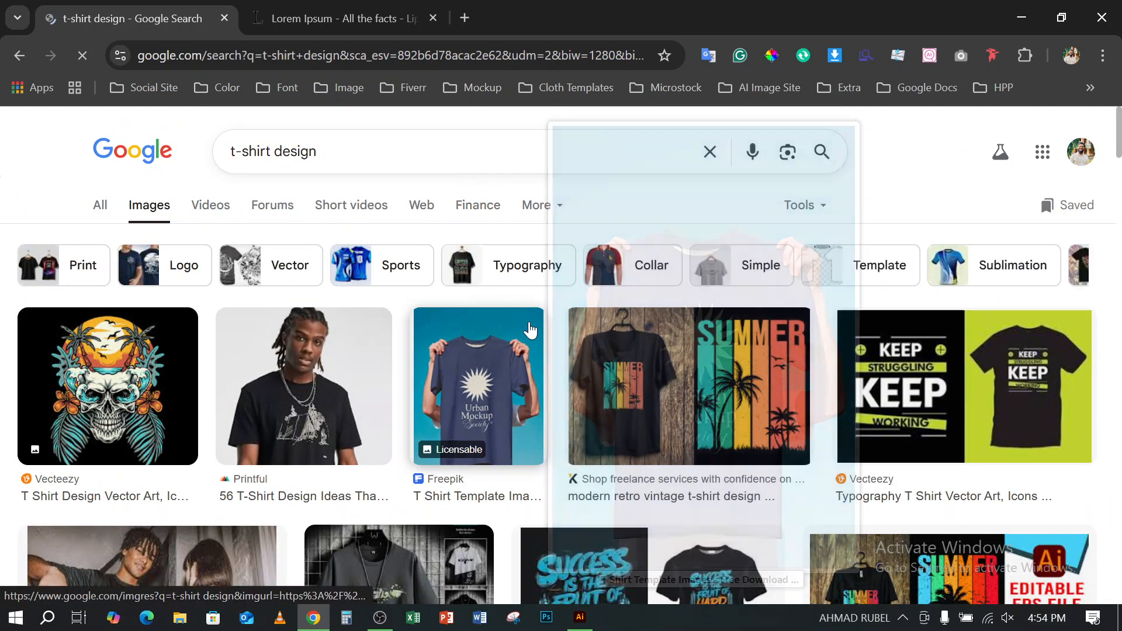
- Look through the general t-shirt design image results for designs that combine text with illustrations
{"action": "scroll", "coordinate": [492, 375], "scroll_direction": "down", "scroll_amount": 5}
{"action": "scroll", "coordinate": [476, 386], "scroll_direction": "down", "scroll_amount": 4}
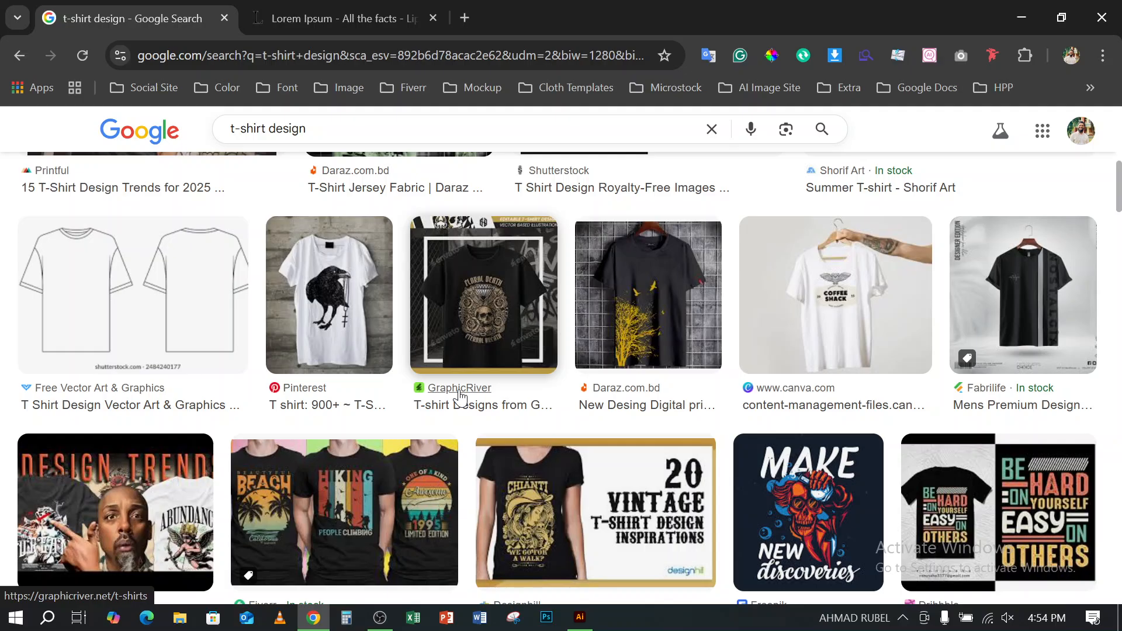
{"action": "scroll", "coordinate": [460, 396], "scroll_direction": "down", "scroll_amount": 4}
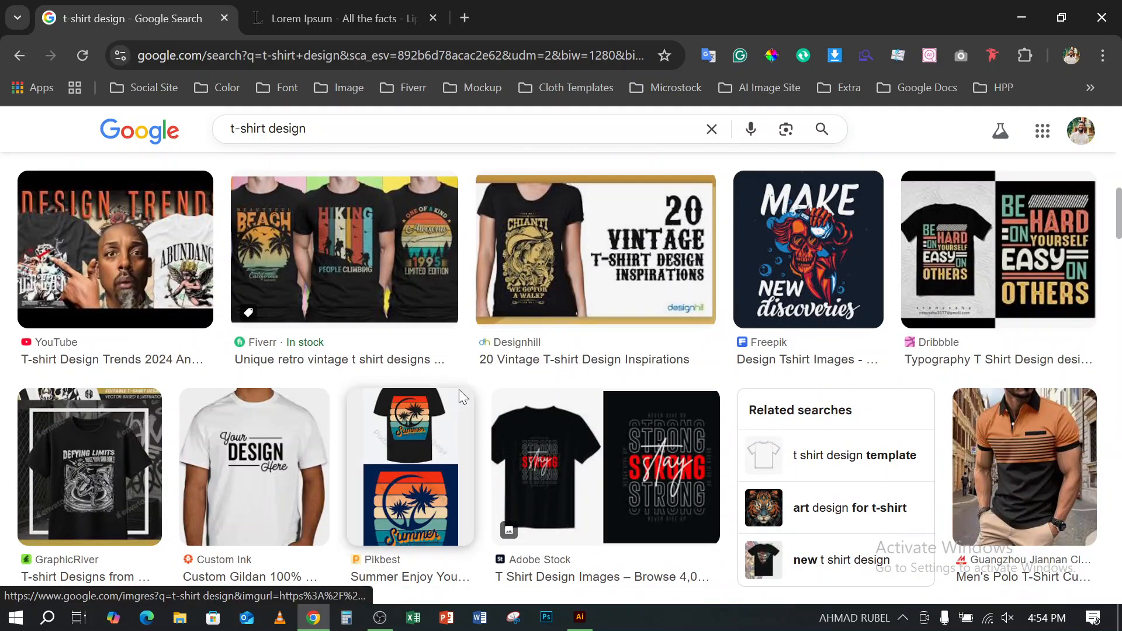
{"action": "scroll", "coordinate": [460, 392], "scroll_direction": "down", "scroll_amount": 5}
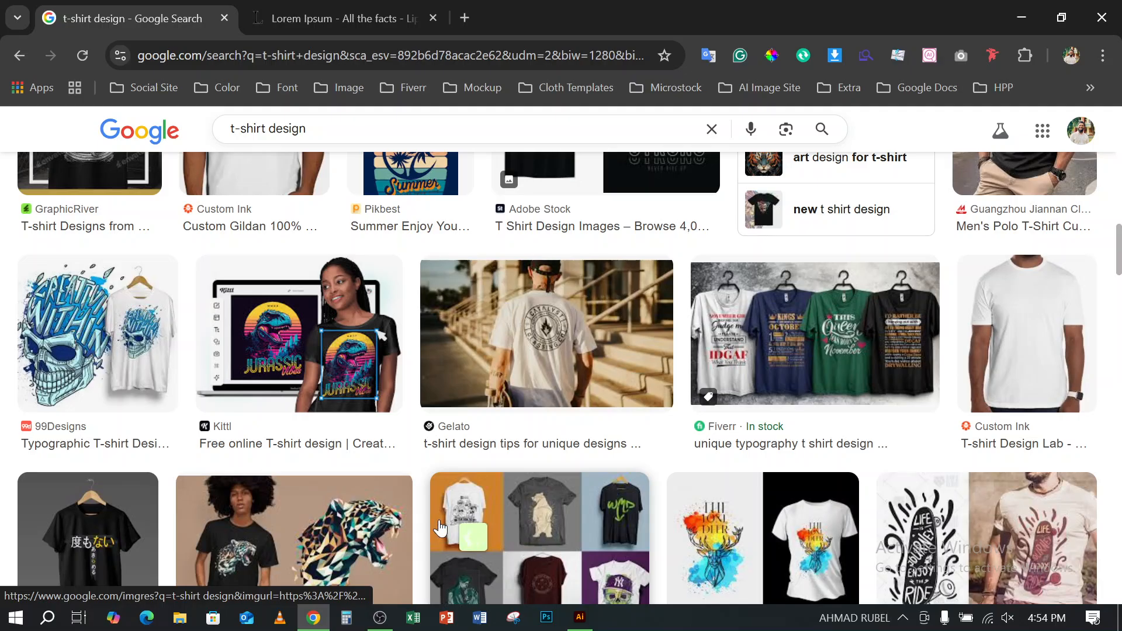
{"action": "scroll", "coordinate": [468, 520], "scroll_direction": "down", "scroll_amount": 10}
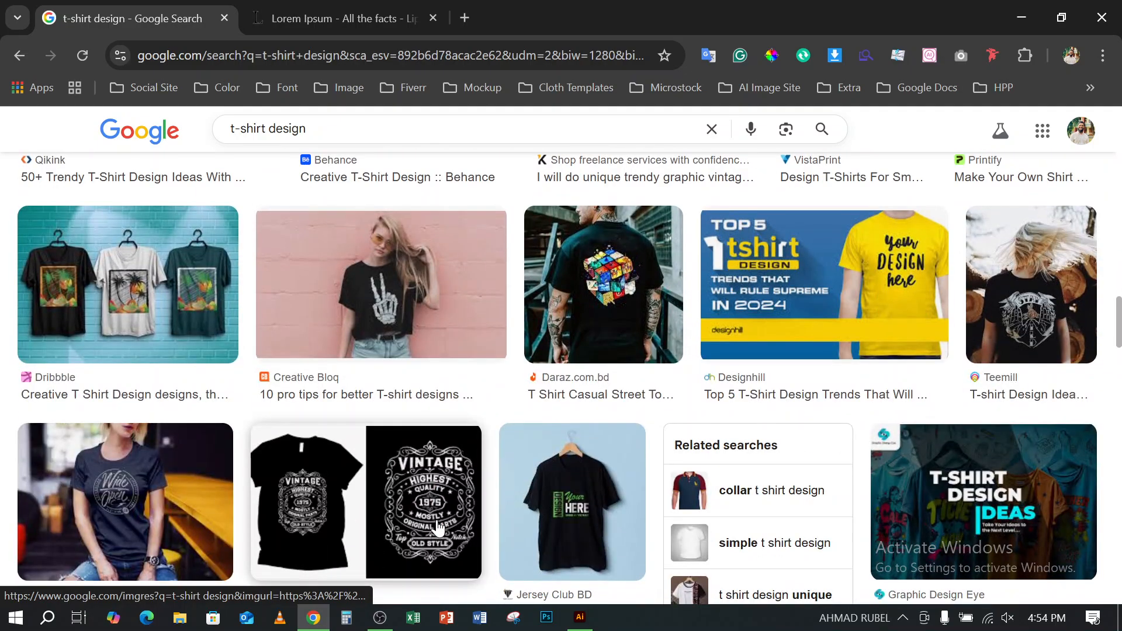
{"action": "scroll", "coordinate": [438, 528], "scroll_direction": "down", "scroll_amount": 15}
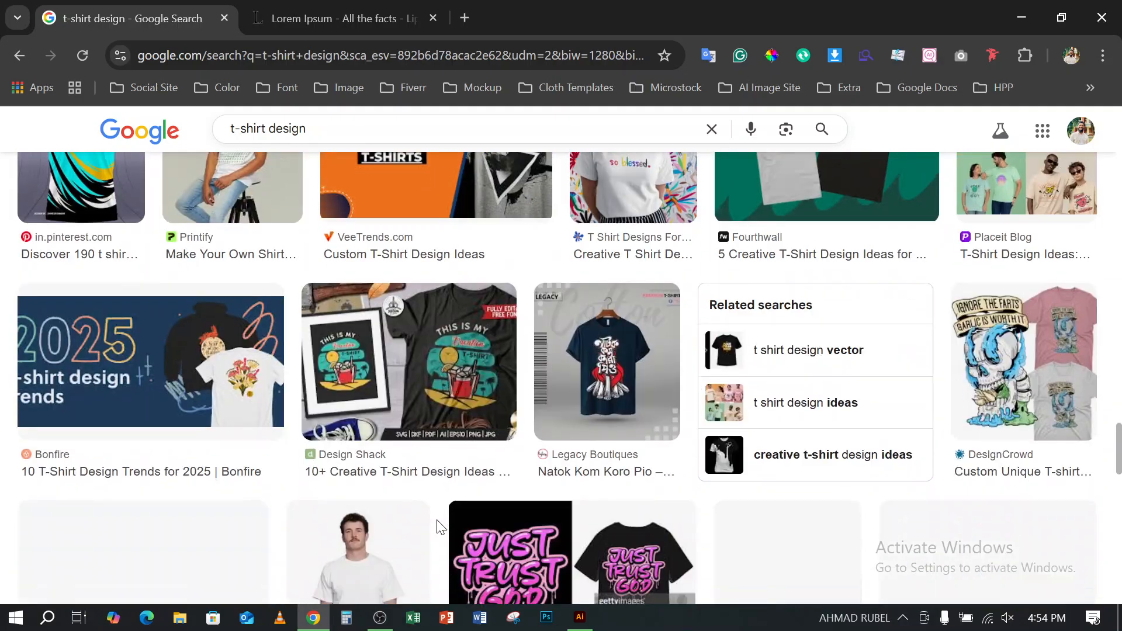
{"action": "scroll", "coordinate": [440, 528], "scroll_direction": "down", "scroll_amount": 4}
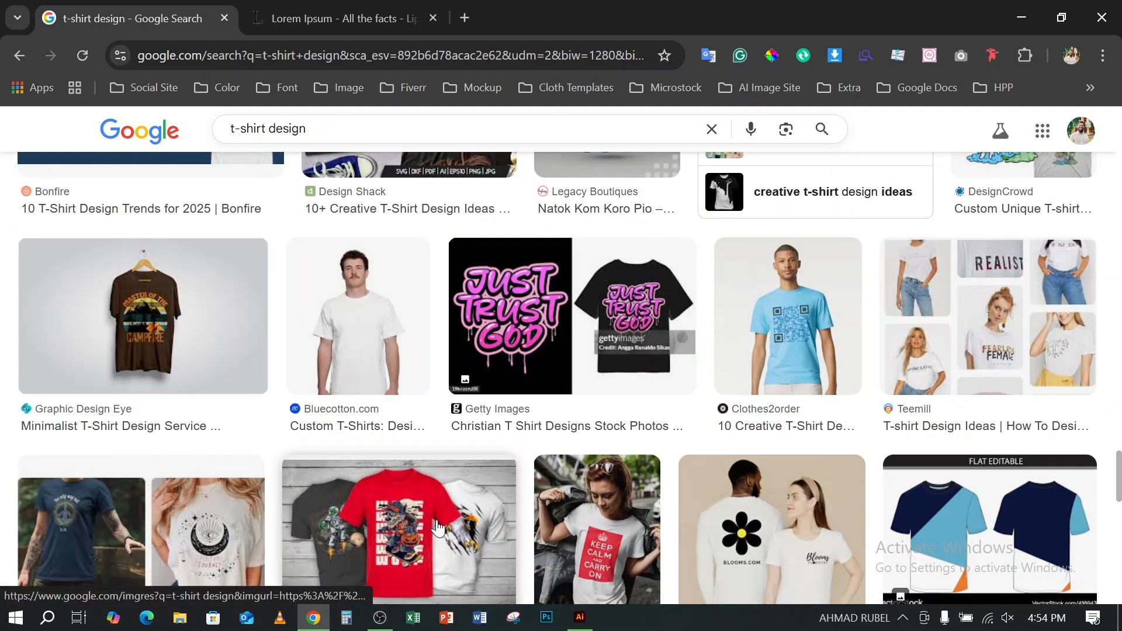
{"action": "scroll", "coordinate": [439, 528], "scroll_direction": "down", "scroll_amount": 7}
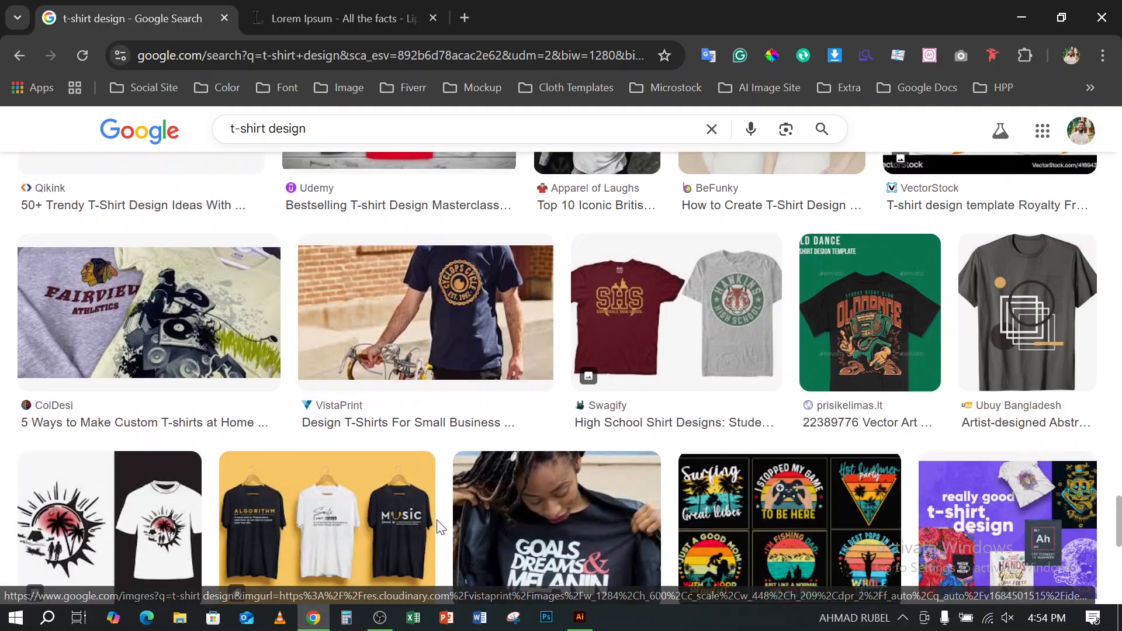
{"action": "scroll", "coordinate": [435, 529], "scroll_direction": "down", "scroll_amount": 7}
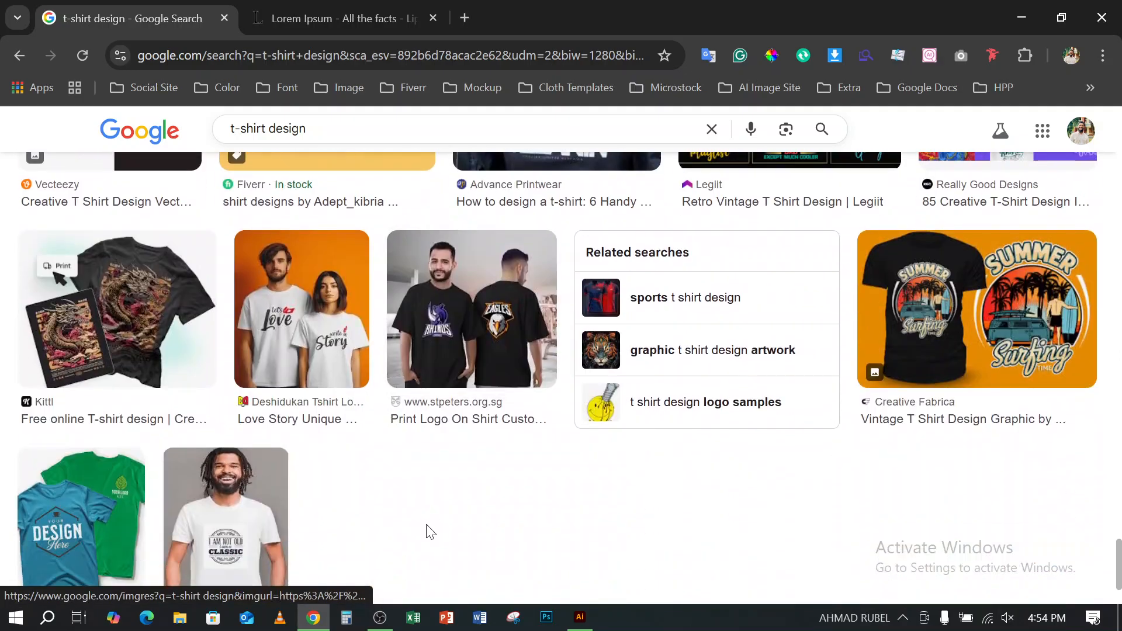
- Look further through the general t-shirt design image results, comparing how slogans and lettering are combined with illustrations
{"action": "scroll", "coordinate": [431, 529], "scroll_direction": "down", "scroll_amount": 3}
{"action": "scroll", "coordinate": [421, 528], "scroll_direction": "down", "scroll_amount": 6}
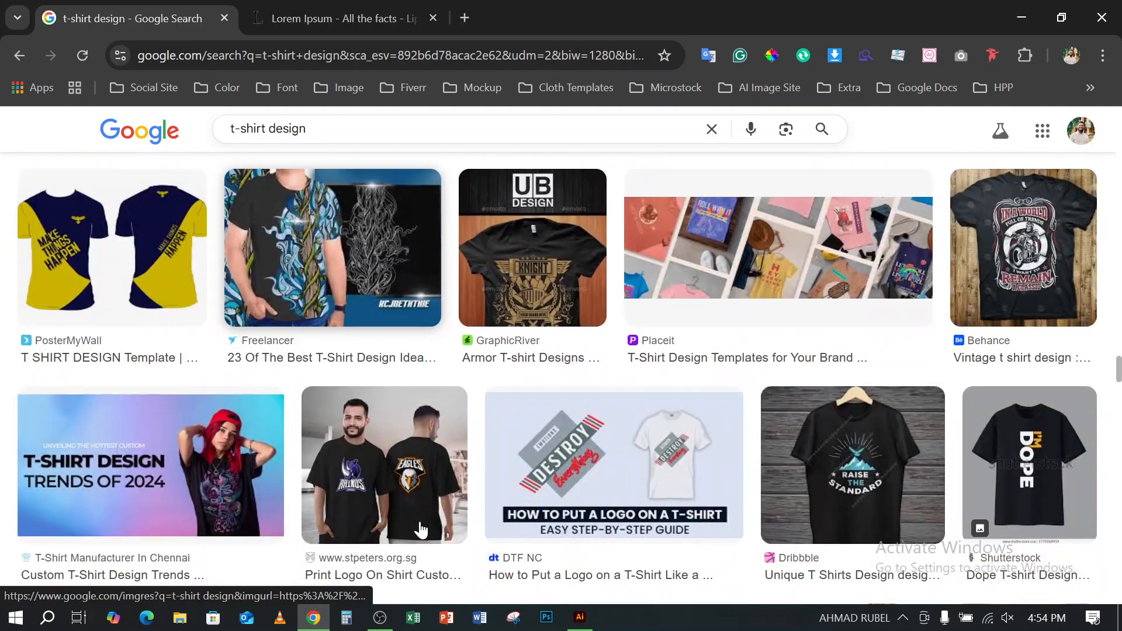
{"action": "scroll", "coordinate": [421, 530], "scroll_direction": "down", "scroll_amount": 10}
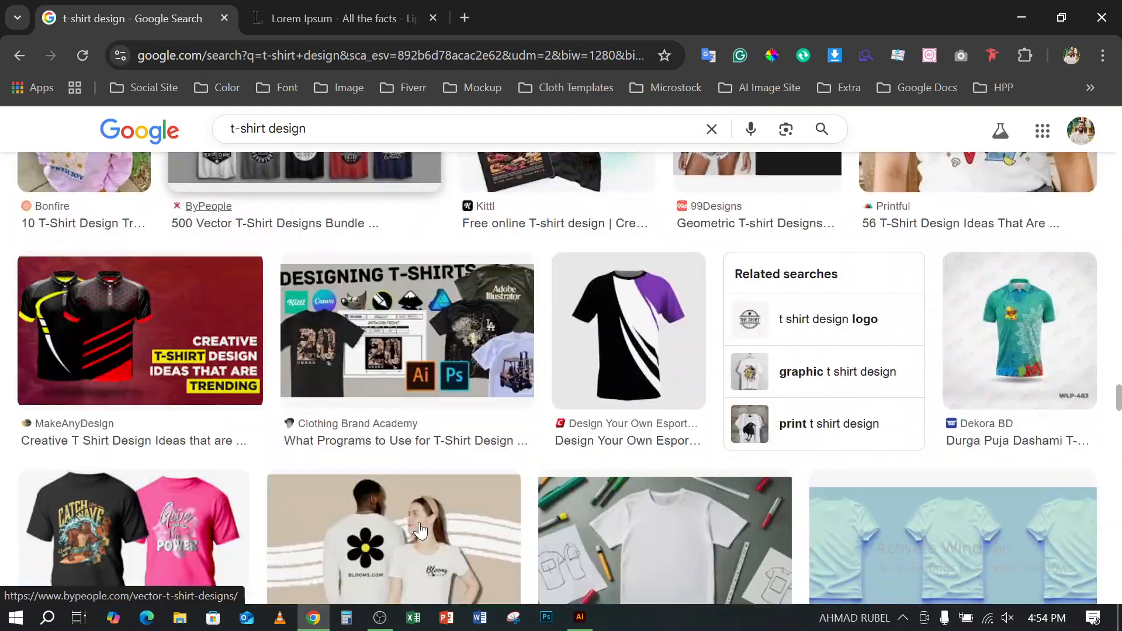
{"action": "scroll", "coordinate": [421, 531], "scroll_direction": "down", "scroll_amount": 3}
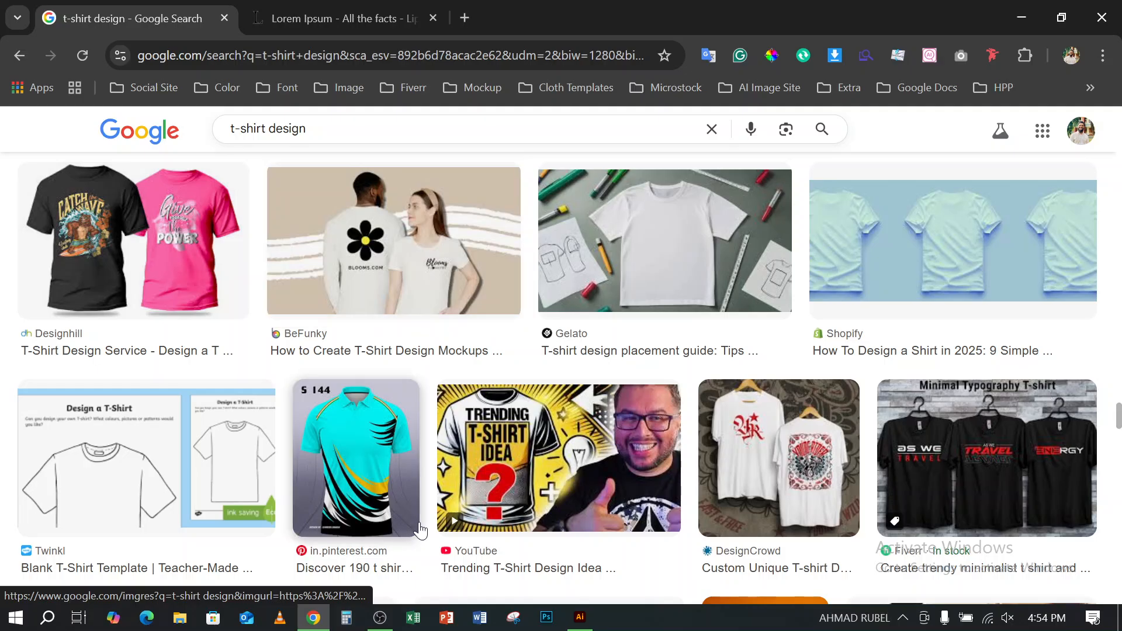
{"action": "scroll", "coordinate": [418, 532], "scroll_direction": "down", "scroll_amount": 6}
{"action": "scroll", "coordinate": [415, 533], "scroll_direction": "down", "scroll_amount": 5}
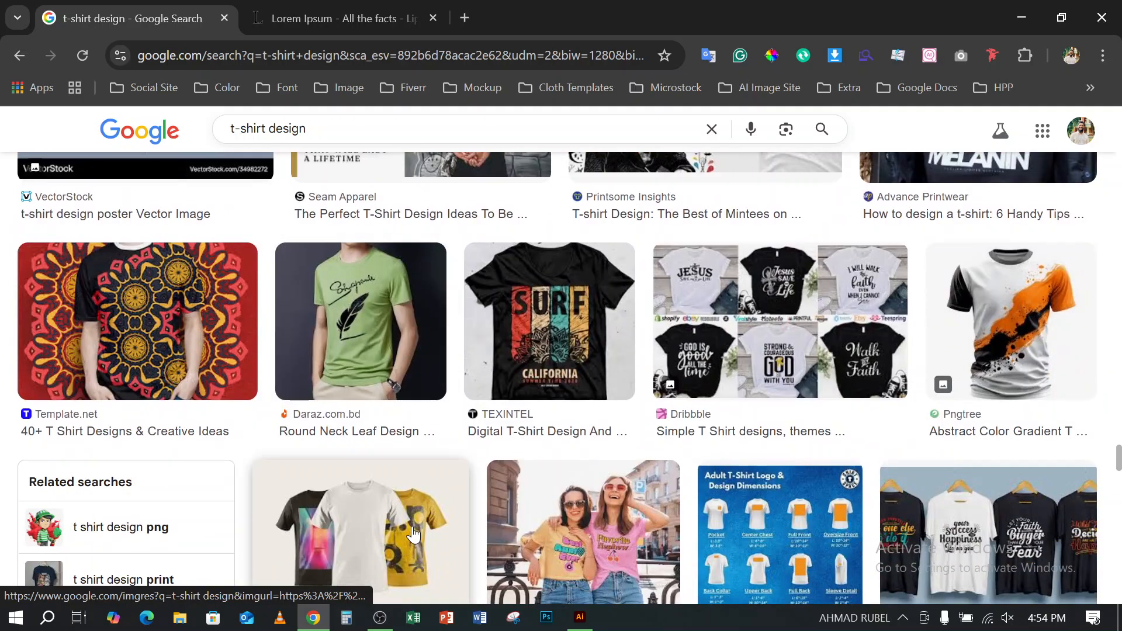
{"action": "scroll", "coordinate": [413, 534], "scroll_direction": "down", "scroll_amount": 3}
{"action": "scroll", "coordinate": [414, 534], "scroll_direction": "down", "scroll_amount": 5}
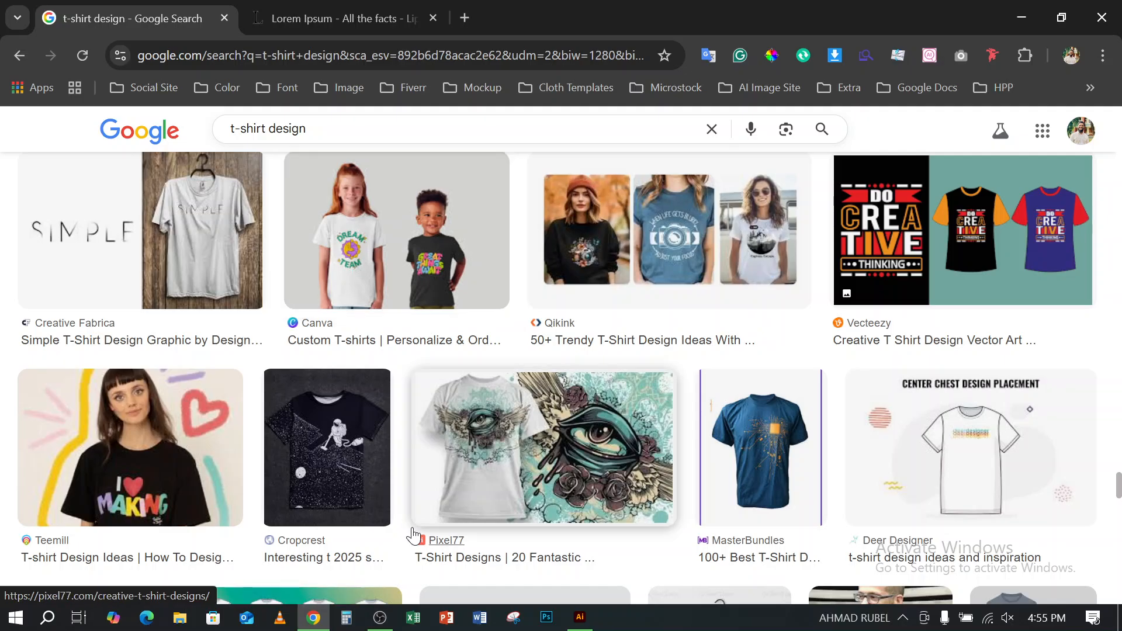
{"action": "scroll", "coordinate": [414, 534], "scroll_direction": "down", "scroll_amount": 6}
{"action": "scroll", "coordinate": [414, 534], "scroll_direction": "down", "scroll_amount": 5}
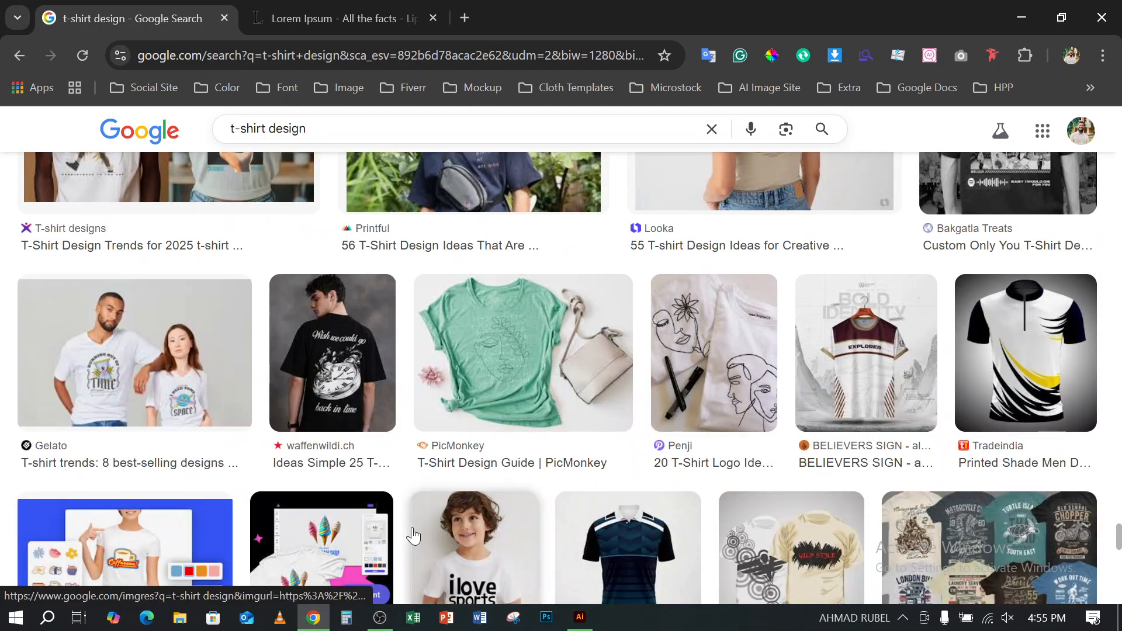
{"action": "scroll", "coordinate": [413, 534], "scroll_direction": "down", "scroll_amount": 5}
{"action": "scroll", "coordinate": [413, 535], "scroll_direction": "down", "scroll_amount": 4}
{"action": "scroll", "coordinate": [414, 536], "scroll_direction": "down", "scroll_amount": 4}
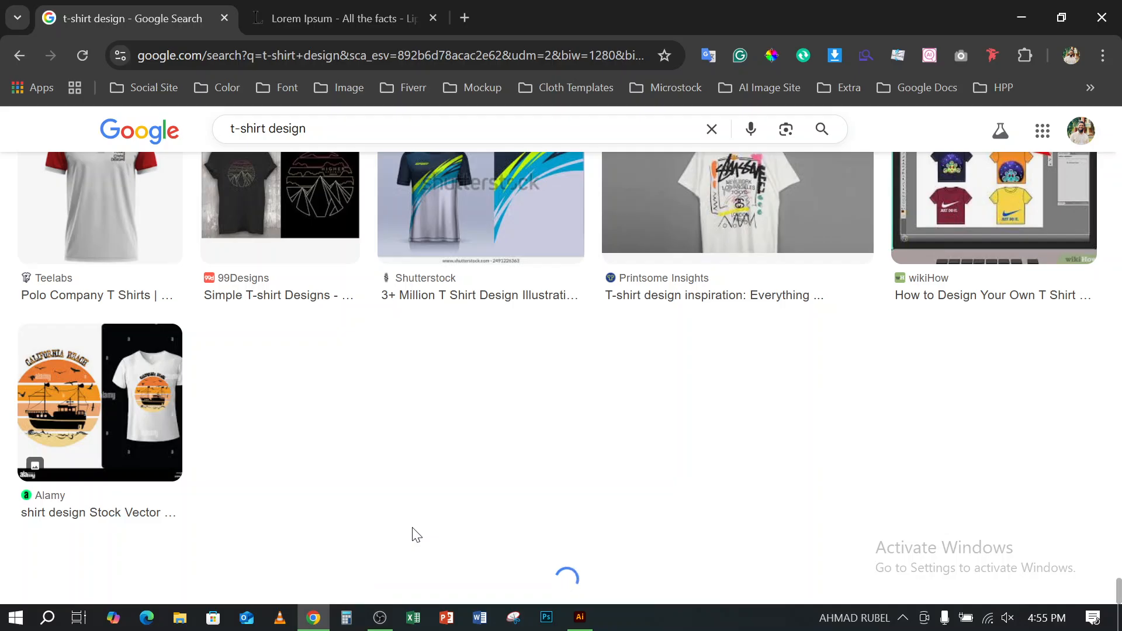
- Rerun the "t-shirt design" image search and preview the navy "Urban Mockup Society" shirt enlarged
{"action": "scroll", "coordinate": [414, 536], "scroll_direction": "up", "scroll_amount": 13}
{"action": "scroll", "coordinate": [413, 535], "scroll_direction": "up", "scroll_amount": 10}
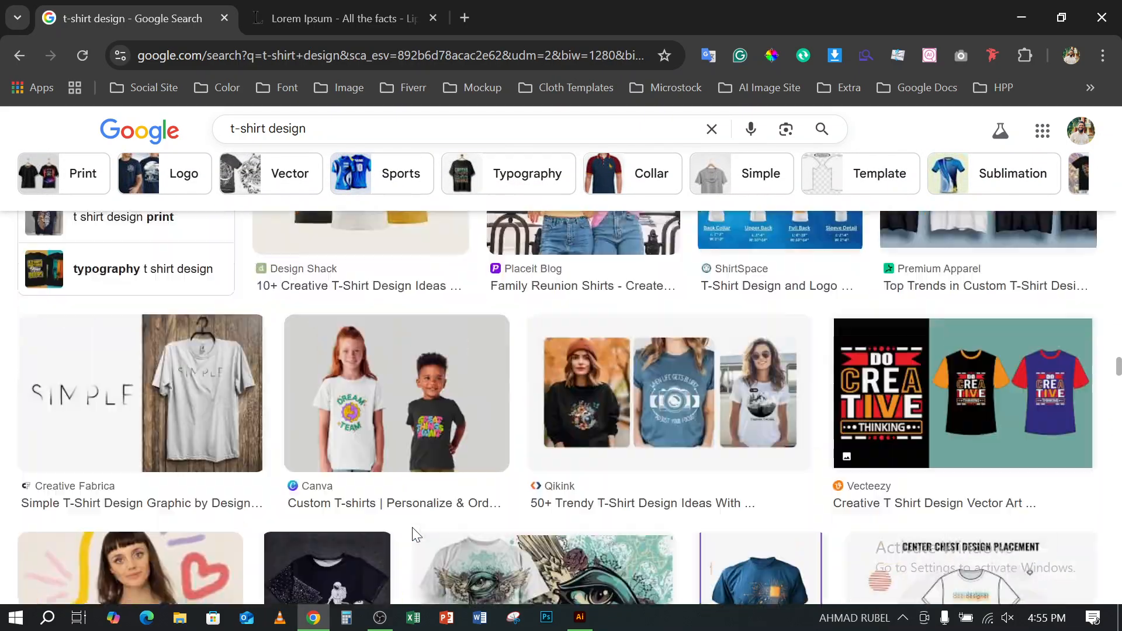
{"action": "scroll", "coordinate": [412, 528], "scroll_direction": "up", "scroll_amount": 3}
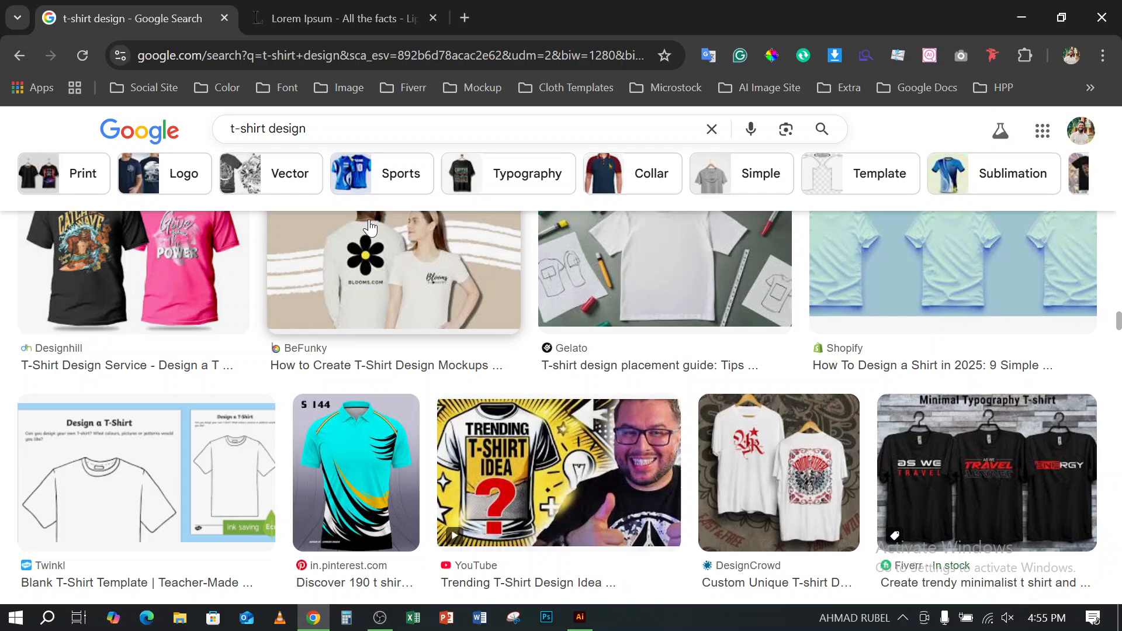
{"action": "left_click", "coordinate": [402, 130]}
{"action": "key", "text": "Return"}
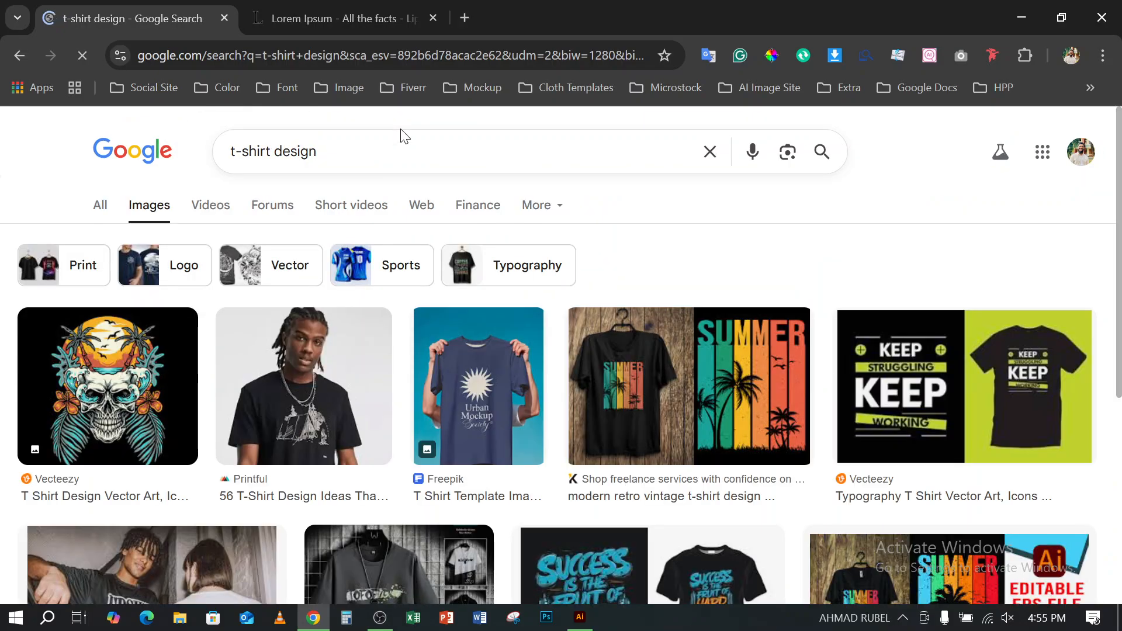
{"action": "scroll", "coordinate": [433, 267], "scroll_direction": "down", "scroll_amount": 1}
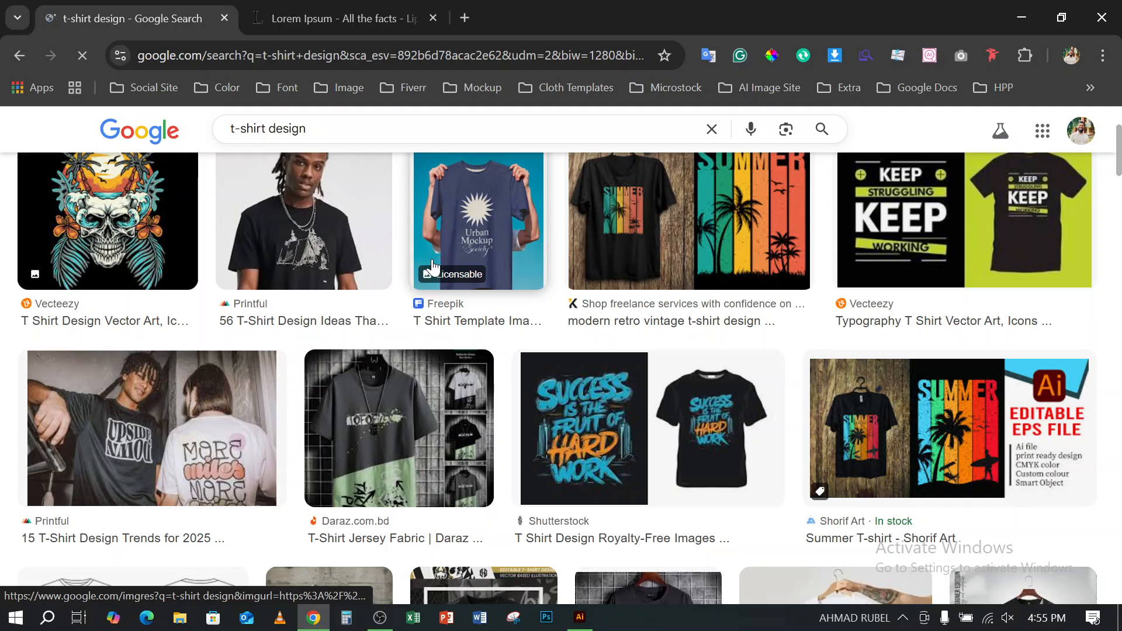
{"action": "mouse_move", "coordinate": [432, 265]}
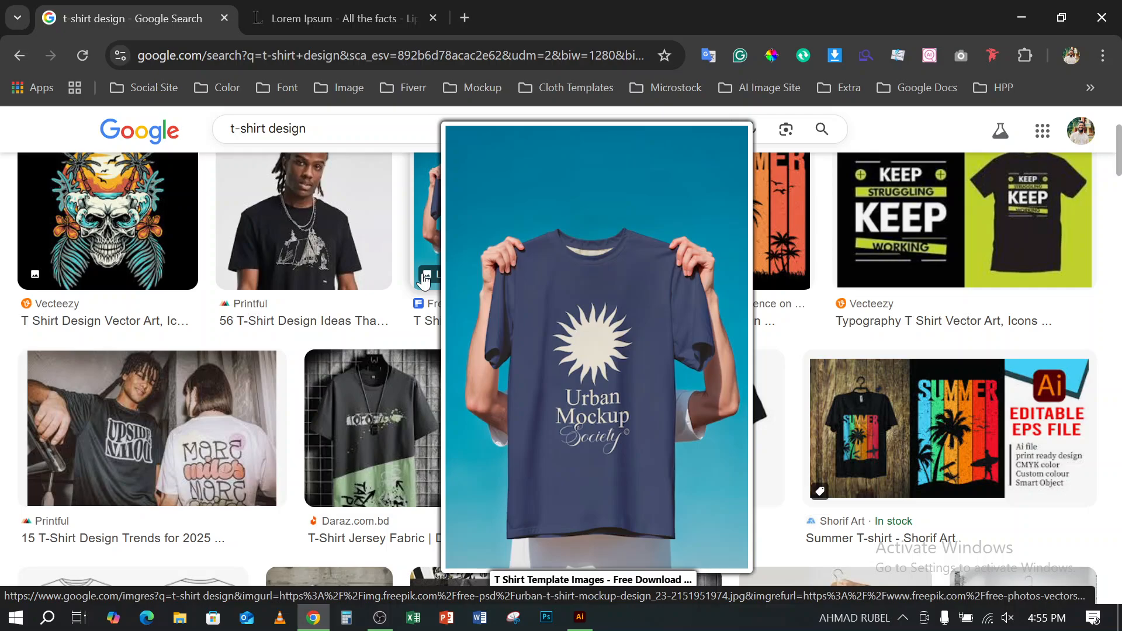
- Examine the refreshed t-shirt design results for vintage, slogan and curved-text layouts placed with graphics
{"action": "scroll", "coordinate": [649, 425], "scroll_direction": "down", "scroll_amount": 10}
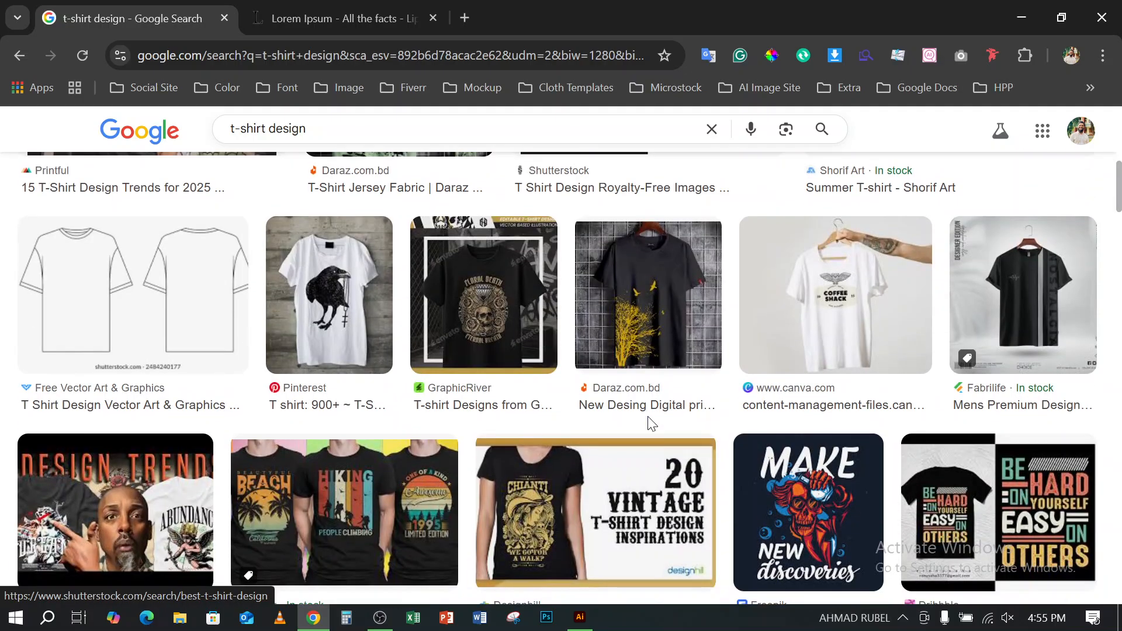
{"action": "scroll", "coordinate": [649, 425], "scroll_direction": "down", "scroll_amount": 10}
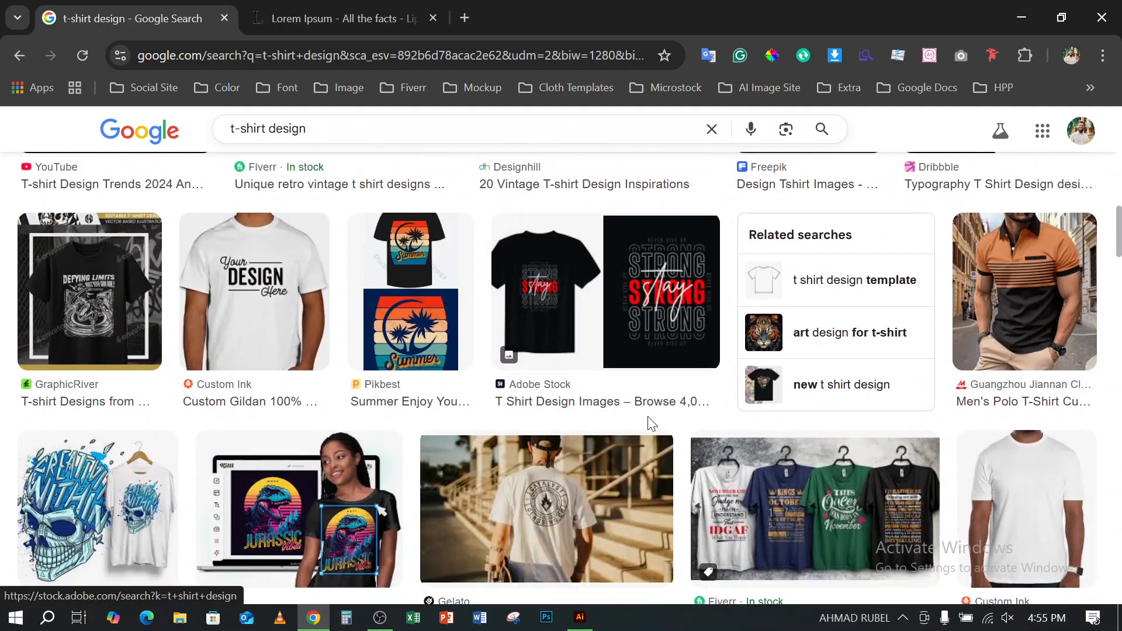
{"action": "scroll", "coordinate": [650, 425], "scroll_direction": "down", "scroll_amount": 10}
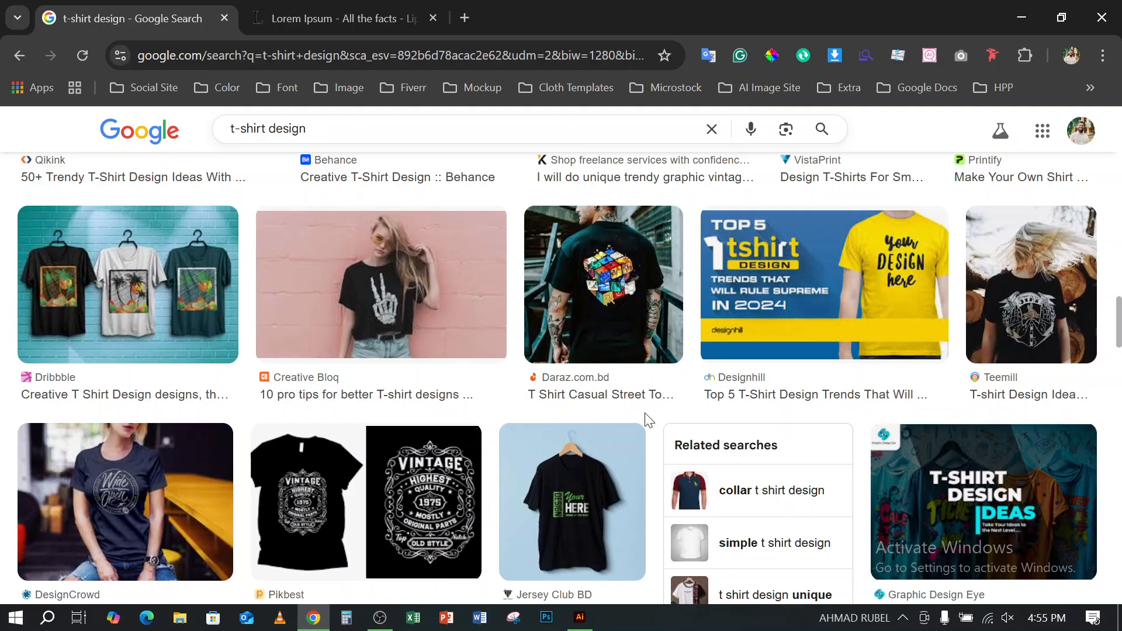
{"action": "scroll", "coordinate": [647, 420], "scroll_direction": "down", "scroll_amount": 6}
{"action": "scroll", "coordinate": [646, 421], "scroll_direction": "down", "scroll_amount": 5}
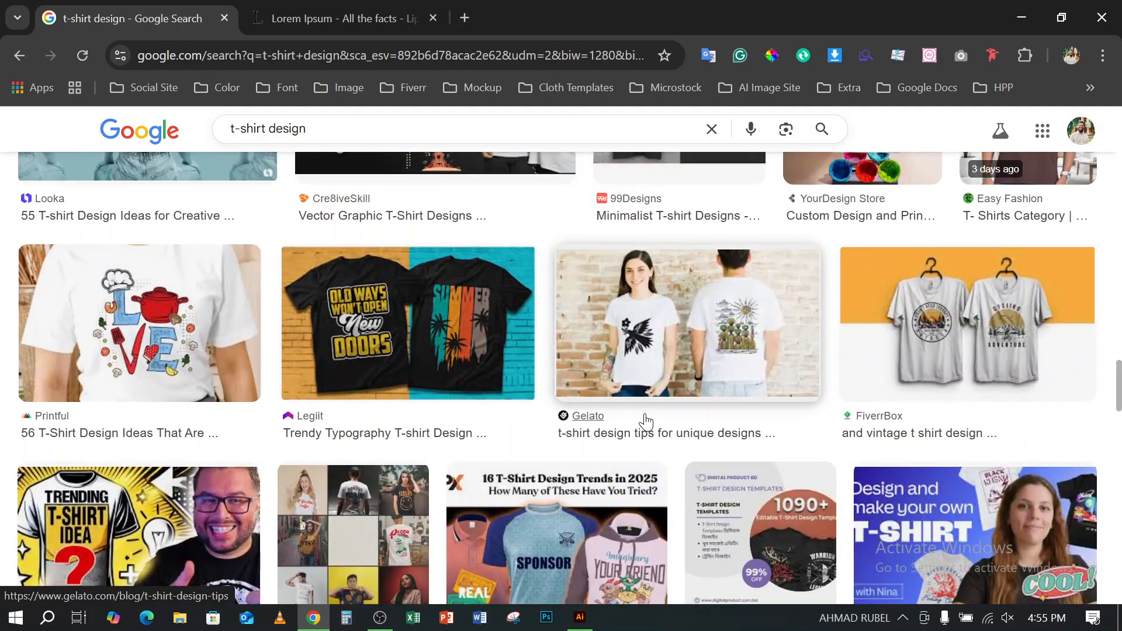
{"action": "scroll", "coordinate": [646, 420], "scroll_direction": "down", "scroll_amount": 5}
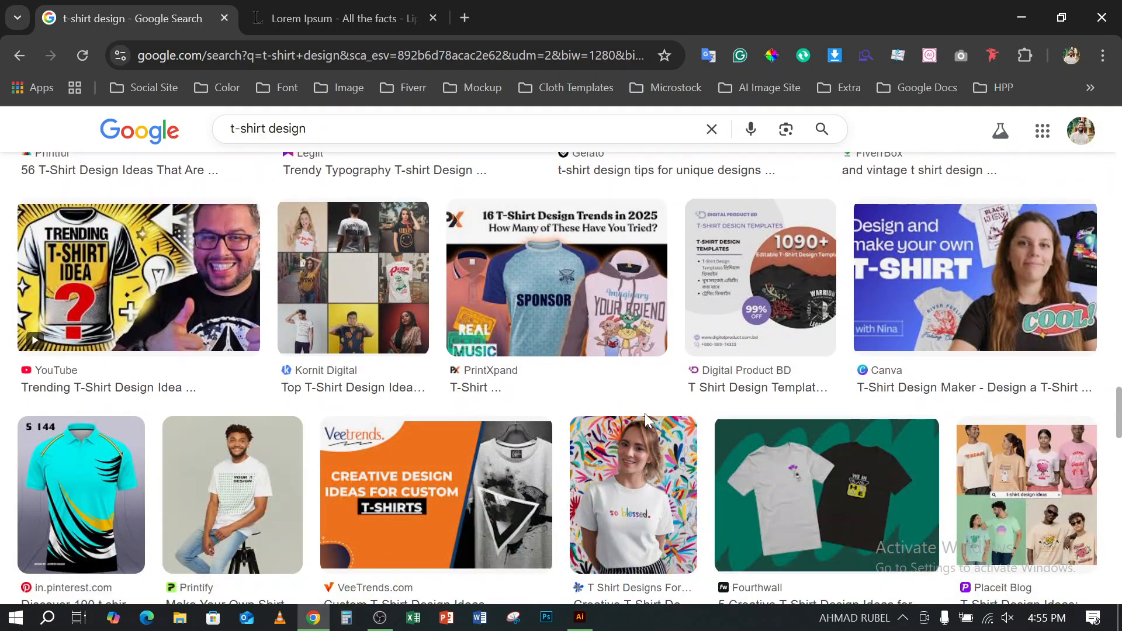
{"action": "scroll", "coordinate": [646, 420], "scroll_direction": "down", "scroll_amount": 1}
{"action": "scroll", "coordinate": [645, 418], "scroll_direction": "down", "scroll_amount": 7}
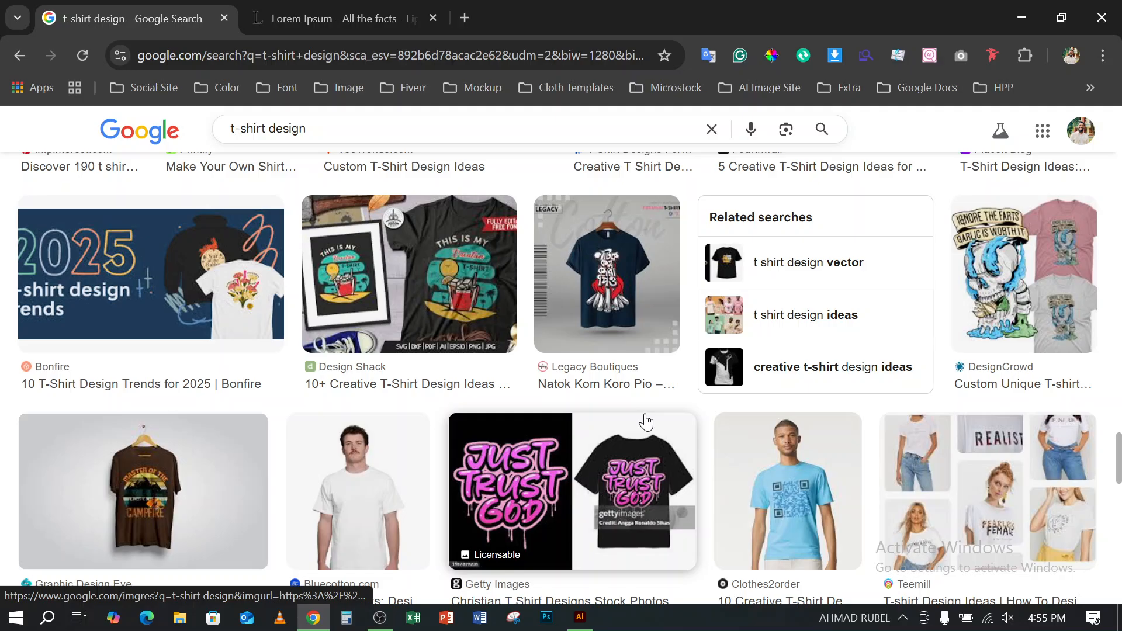
{"action": "scroll", "coordinate": [646, 421], "scroll_direction": "down", "scroll_amount": 5}
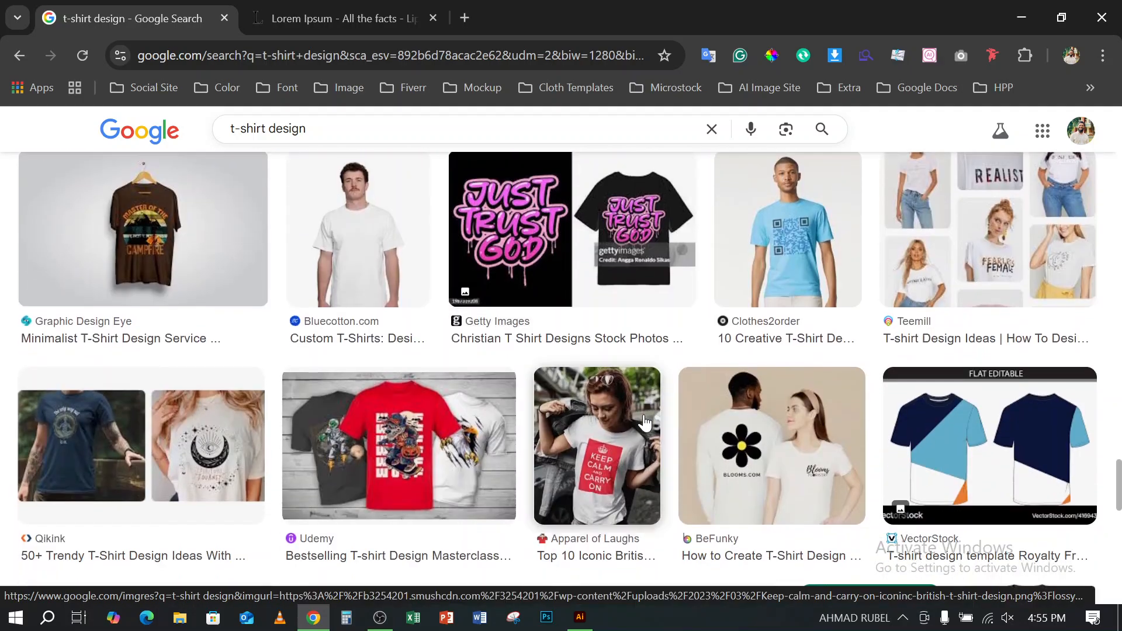
{"action": "scroll", "coordinate": [645, 421], "scroll_direction": "up", "scroll_amount": 10}
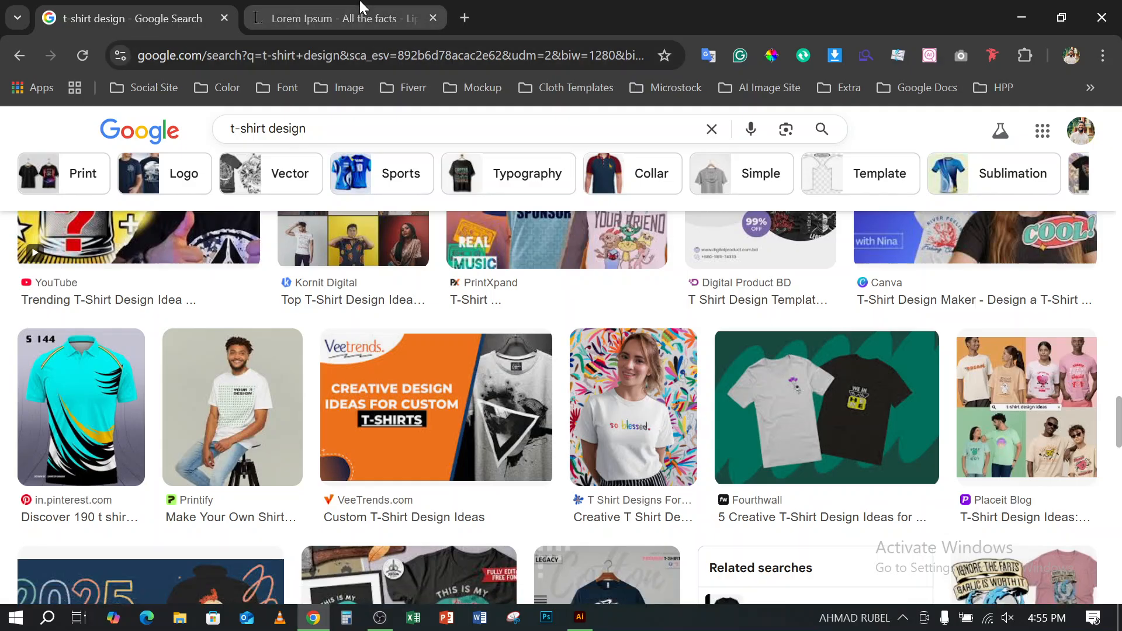
- In Illustrator, center the black arched "GRAPHIC DESIGN" text horizontally on the artboard and shrink it to about 221 pt just above the artboard
{"action": "left_click", "coordinate": [1022, 17]}
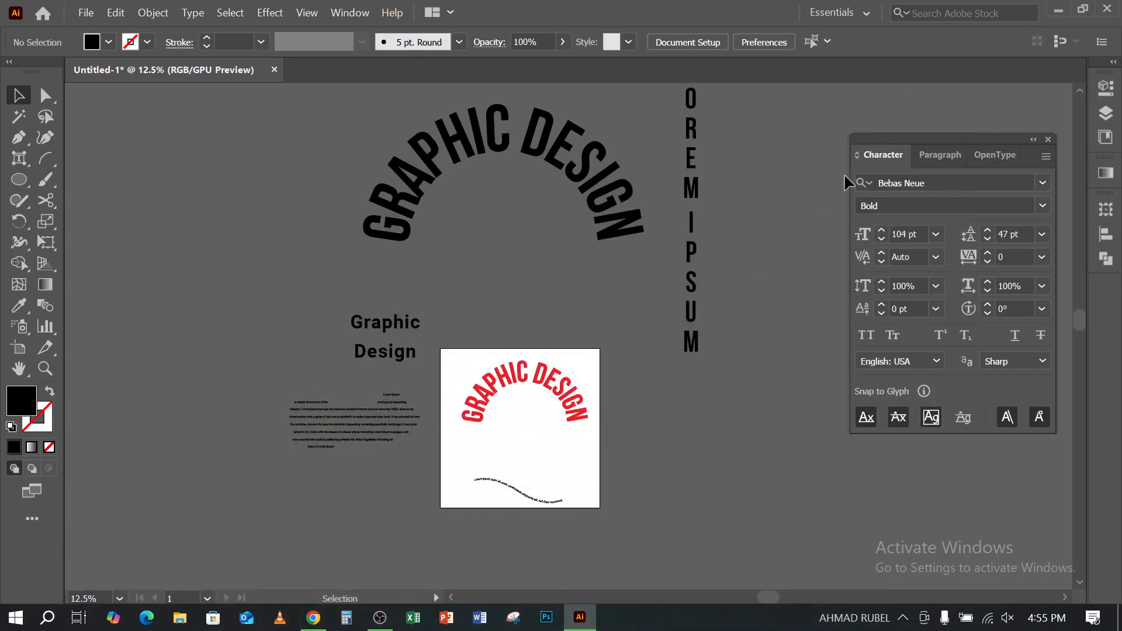
{"action": "scroll", "coordinate": [643, 205], "scroll_direction": "up", "scroll_amount": 3}
{"action": "left_click", "coordinate": [495, 211]}
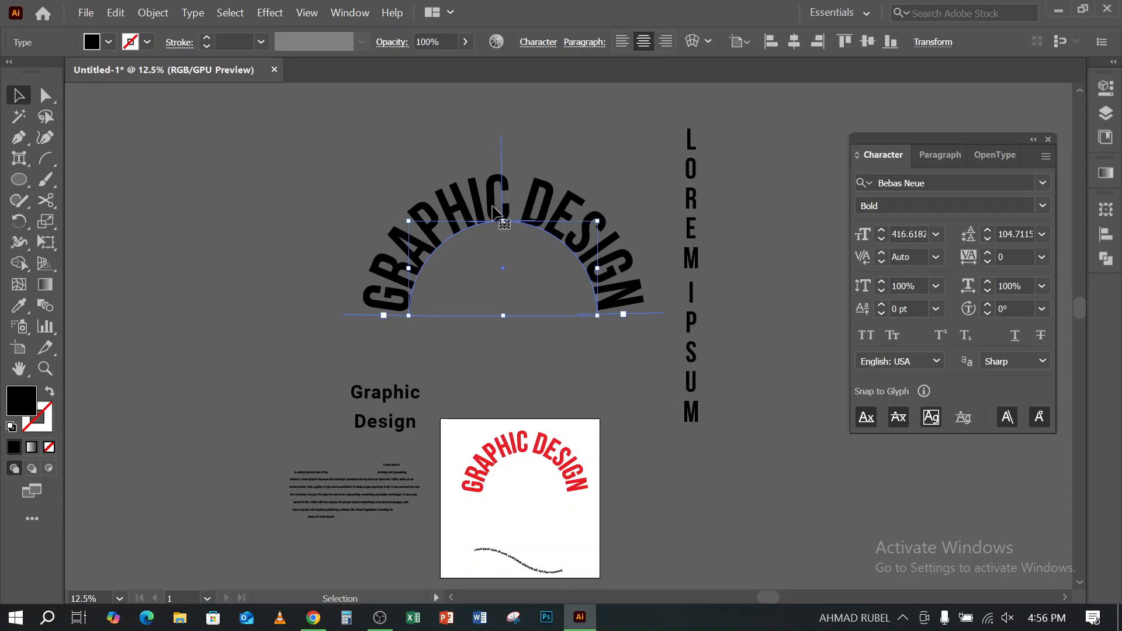
{"action": "left_click", "coordinate": [794, 42]}
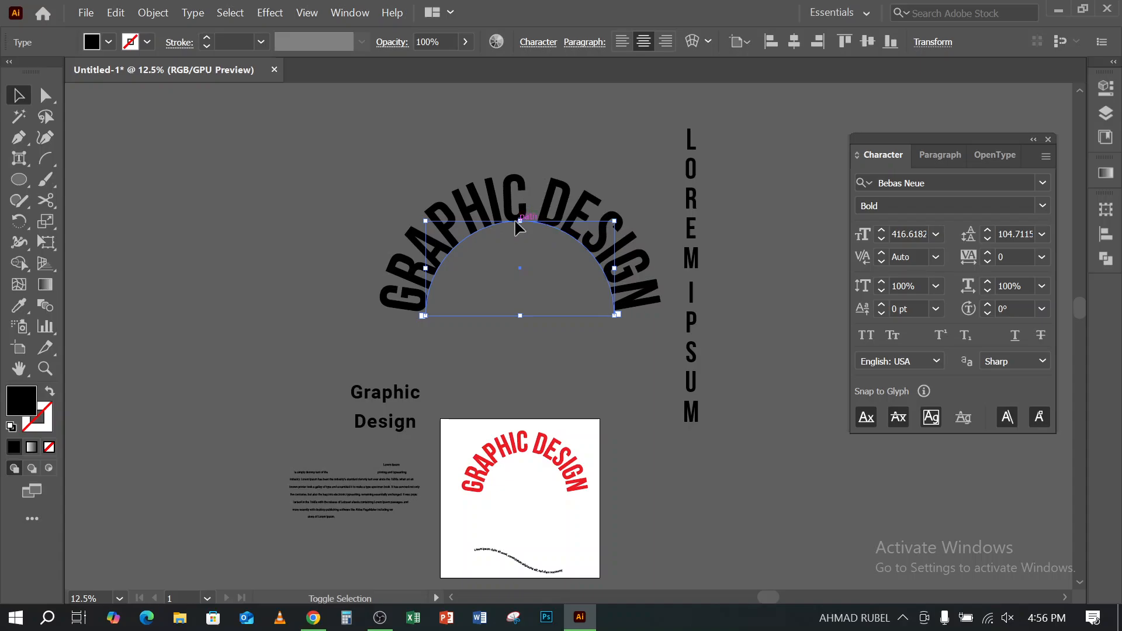
{"action": "left_click_drag", "start_coordinate": [520, 316], "coordinate": [520, 271]}
{"action": "left_click_drag", "start_coordinate": [536, 220], "coordinate": [534, 321]}
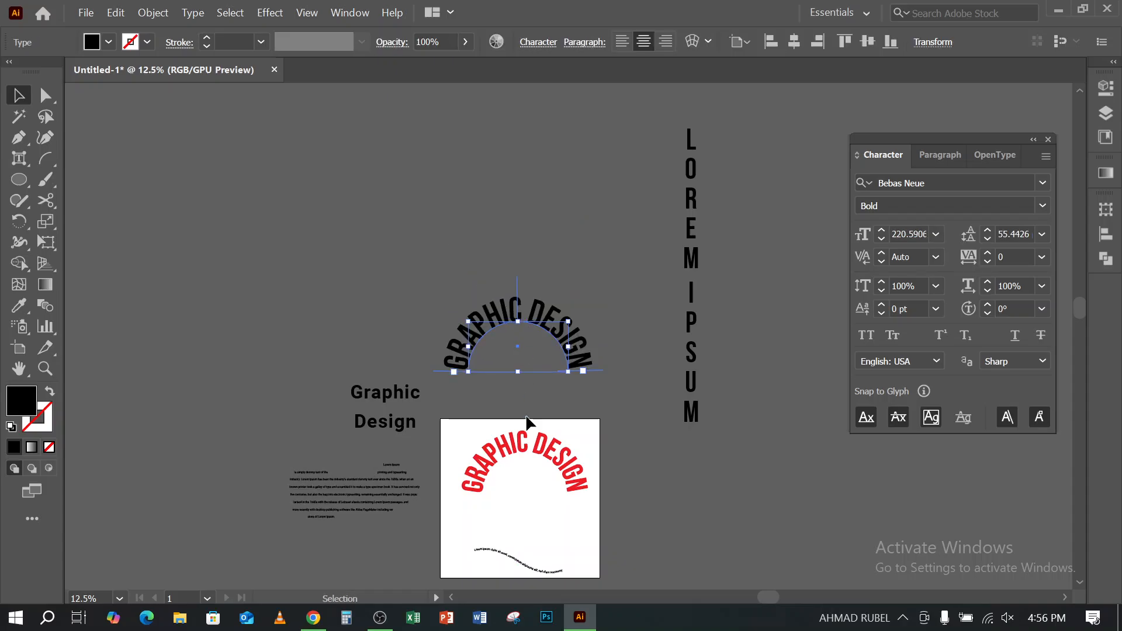
- Switch to Chrome, search for "warp text" in a new tab and show the image results
{"action": "left_click", "coordinate": [313, 617]}
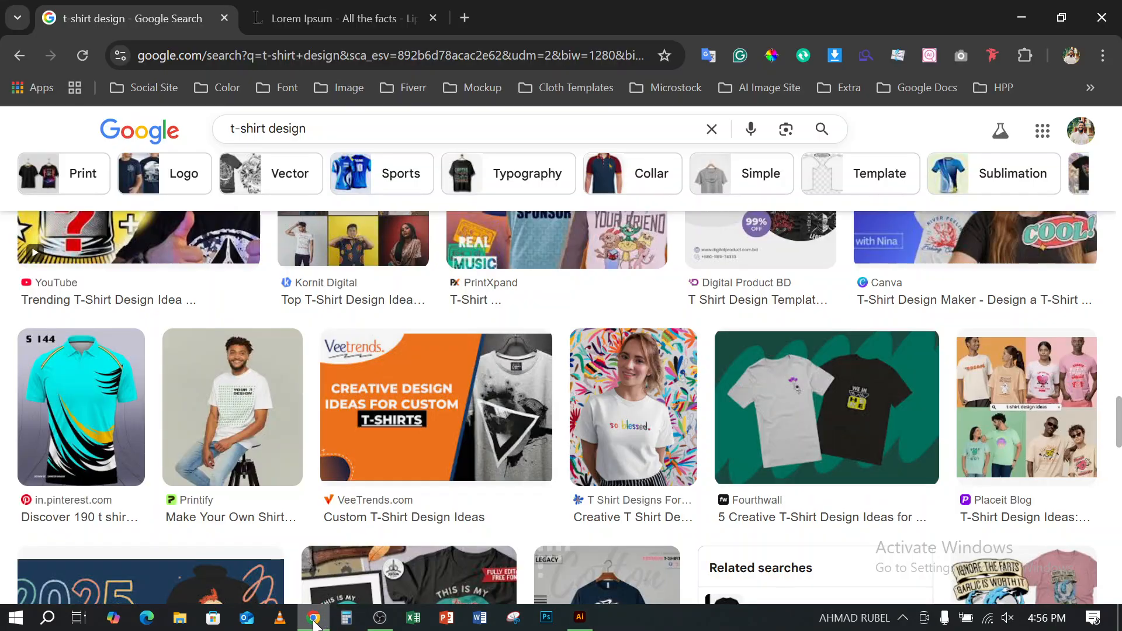
{"action": "left_click", "coordinate": [465, 17]}
{"action": "type", "text": "wa"}
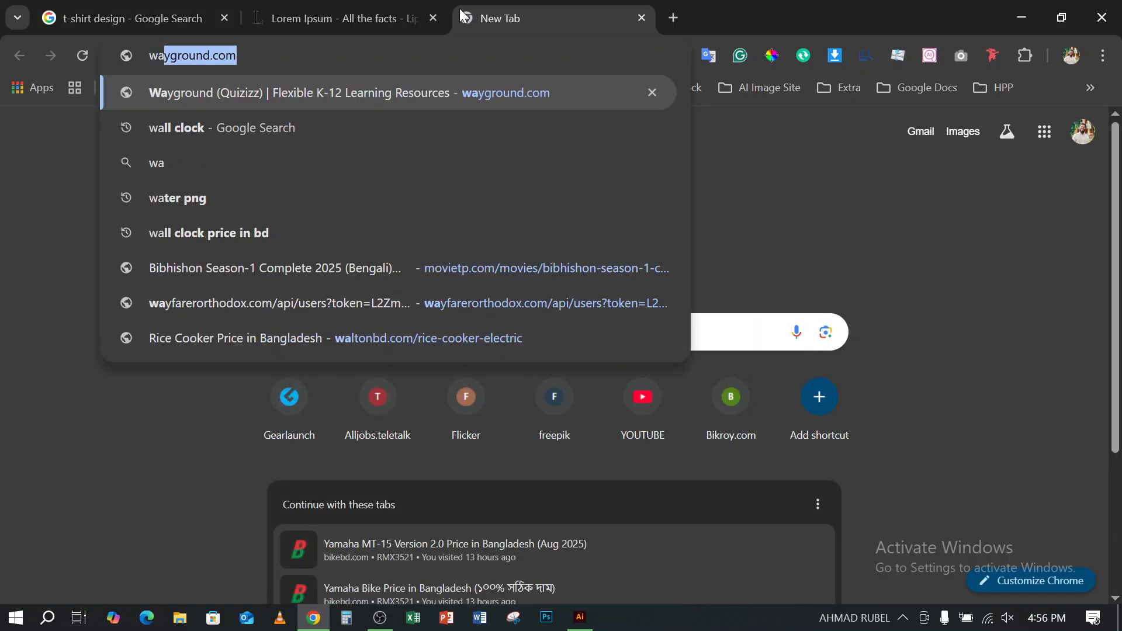
{"action": "type", "text": "rp "}
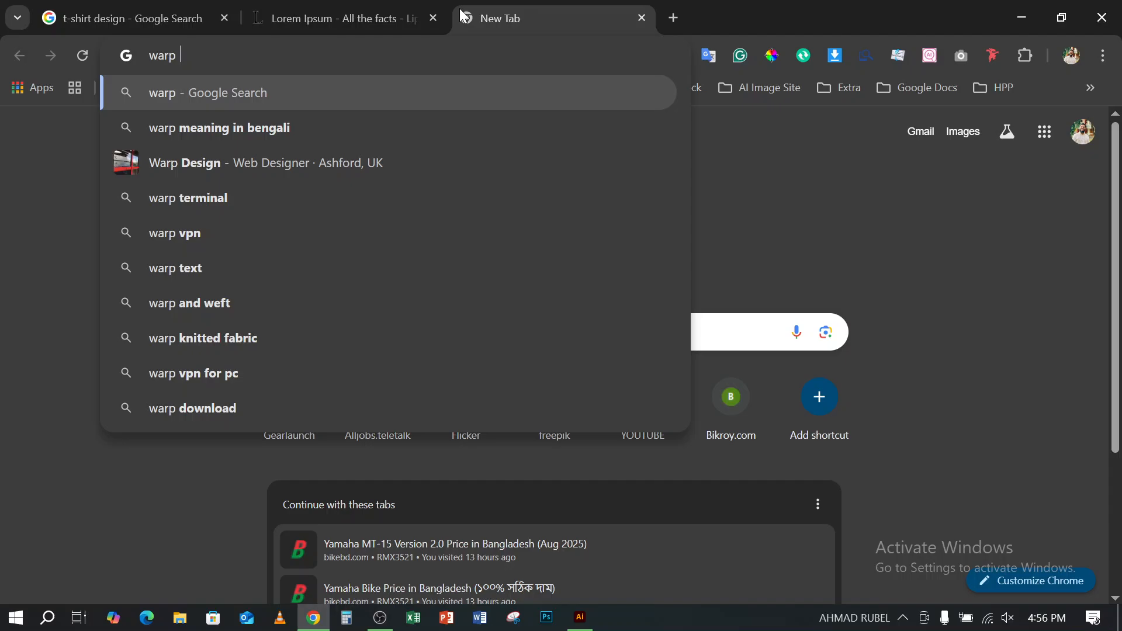
{"action": "type", "text": "text"}
{"action": "key", "text": "Return"}
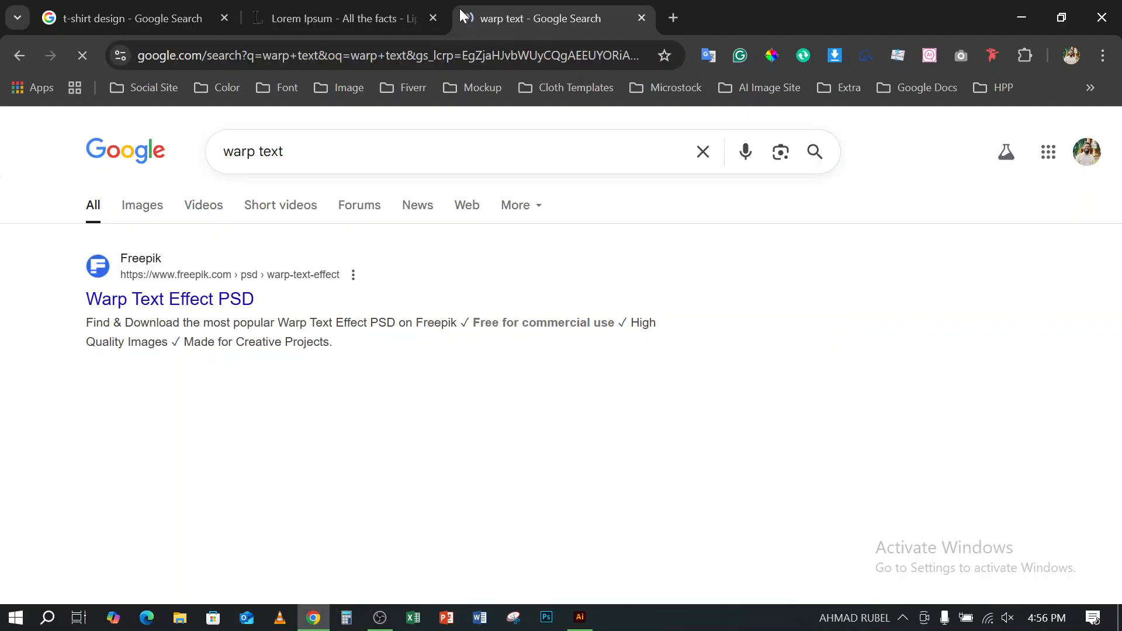
{"action": "left_click", "coordinate": [140, 213]}
- Examine the warp text image results for lettering bent into arcs, circles, waves and object shapes
{"action": "scroll", "coordinate": [140, 216], "scroll_direction": "down", "scroll_amount": 3}
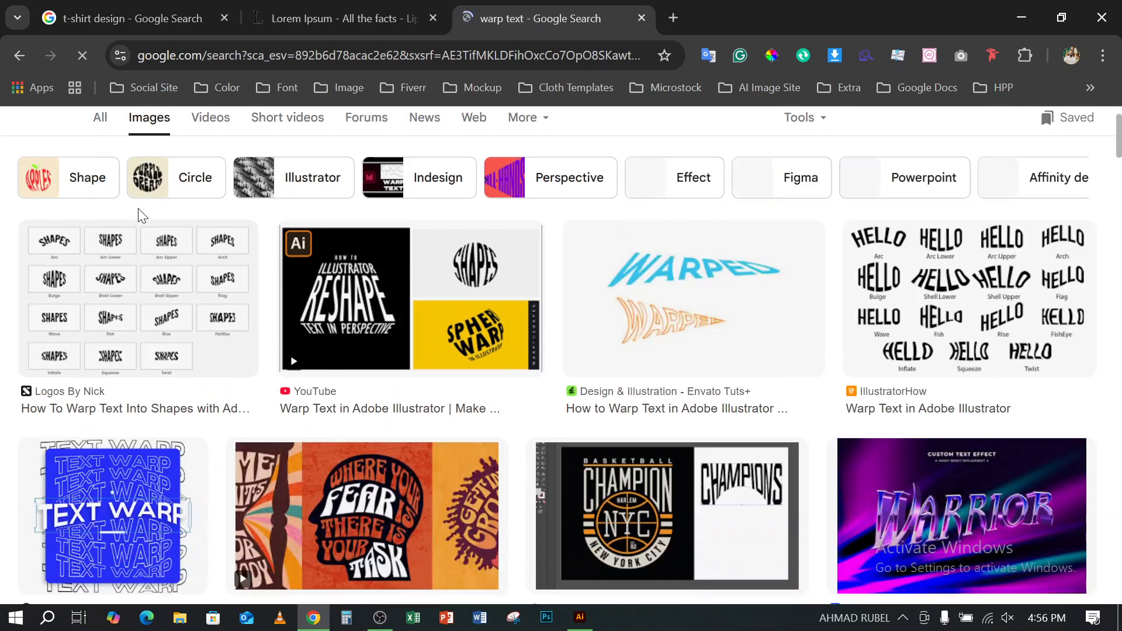
{"action": "scroll", "coordinate": [138, 217], "scroll_direction": "down", "scroll_amount": 5}
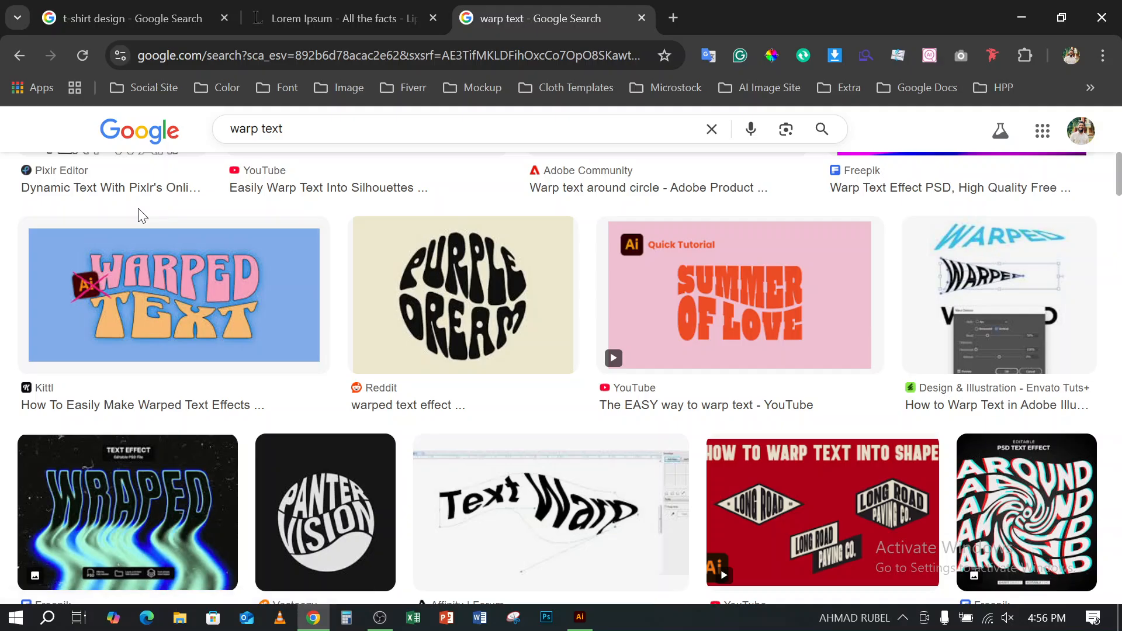
{"action": "scroll", "coordinate": [140, 215], "scroll_direction": "down", "scroll_amount": 2}
{"action": "scroll", "coordinate": [138, 208], "scroll_direction": "down", "scroll_amount": 5}
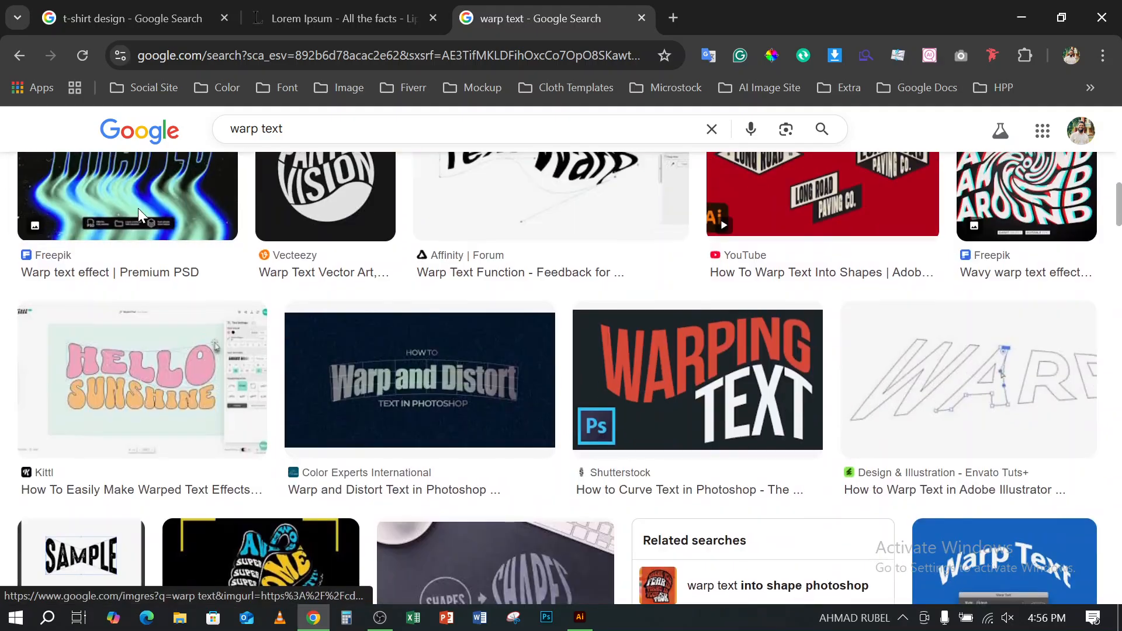
{"action": "scroll", "coordinate": [138, 211], "scroll_direction": "down", "scroll_amount": 2}
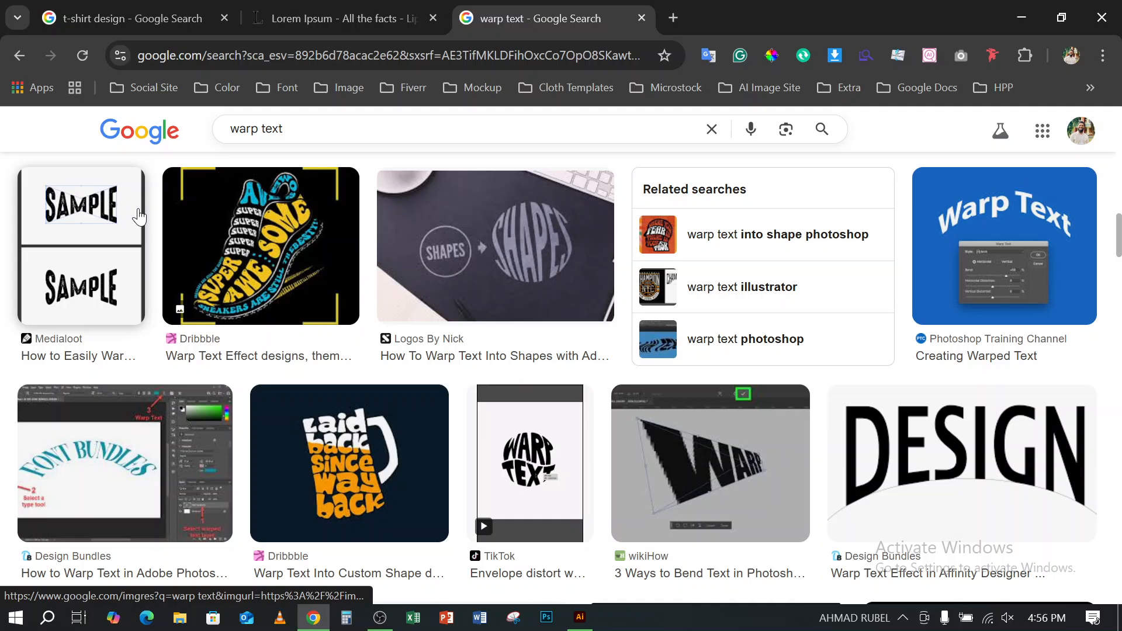
{"action": "scroll", "coordinate": [139, 217], "scroll_direction": "down", "scroll_amount": 4}
{"action": "scroll", "coordinate": [139, 211], "scroll_direction": "down", "scroll_amount": 8}
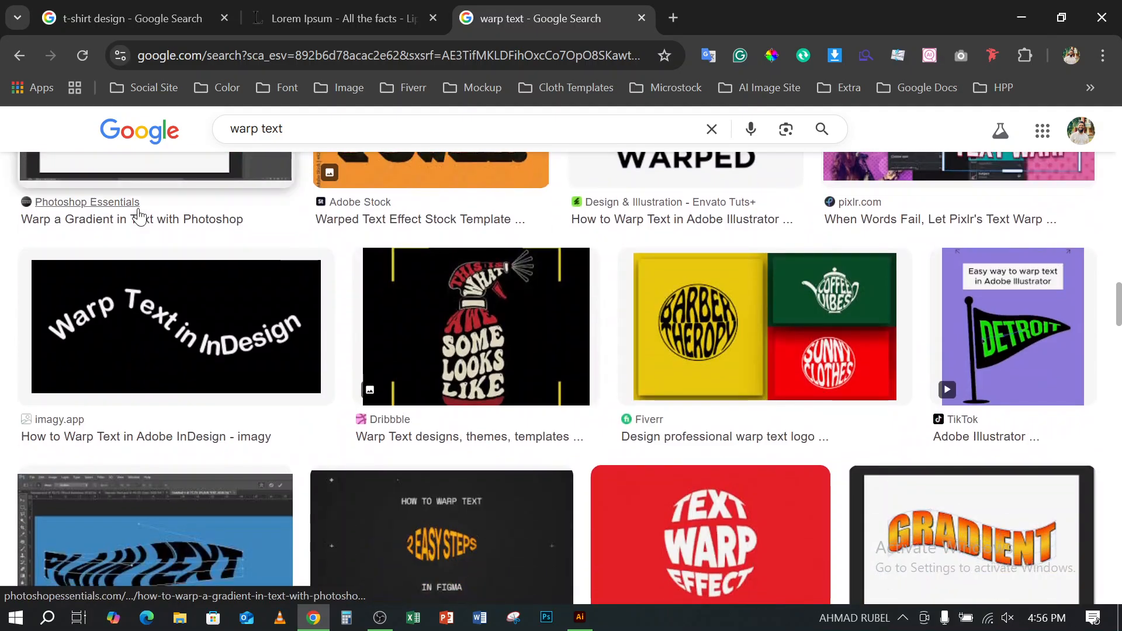
{"action": "scroll", "coordinate": [139, 210], "scroll_direction": "up", "scroll_amount": 3}
{"action": "scroll", "coordinate": [138, 211], "scroll_direction": "down", "scroll_amount": 2}
{"action": "scroll", "coordinate": [138, 208], "scroll_direction": "down", "scroll_amount": 2}
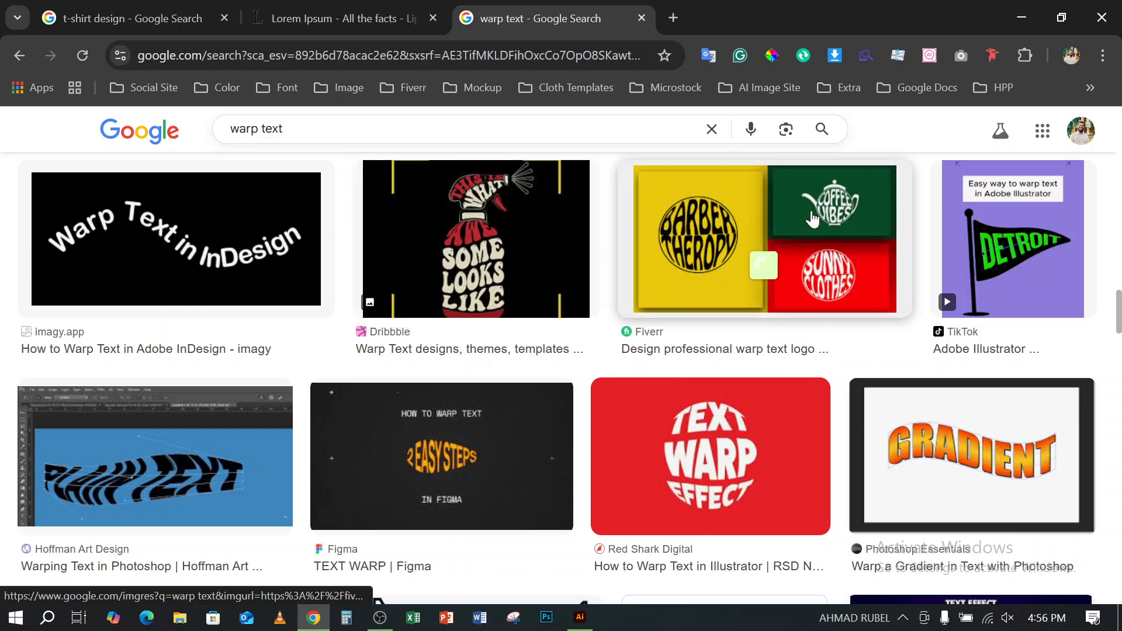
- Switch to Illustrator and delete both arched "GRAPHIC DESIGN" texts, the vertical text and the wavy path text
{"action": "left_click", "coordinate": [1027, 12]}
{"action": "scroll", "coordinate": [647, 321], "scroll_direction": "down", "scroll_amount": 2}
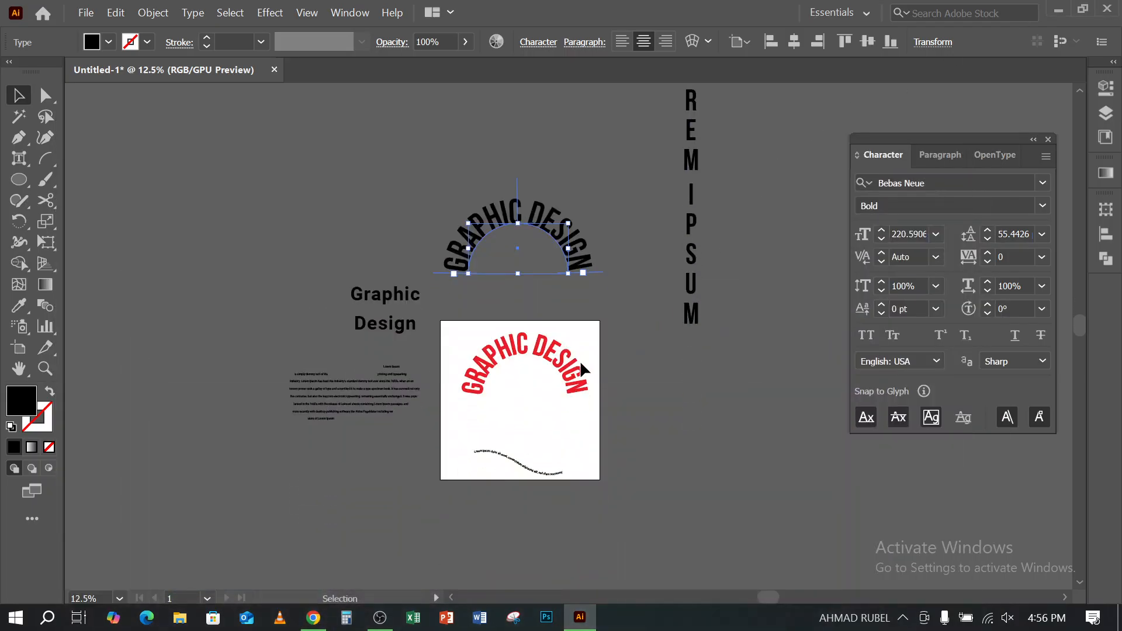
{"action": "key", "text": "Delete"}
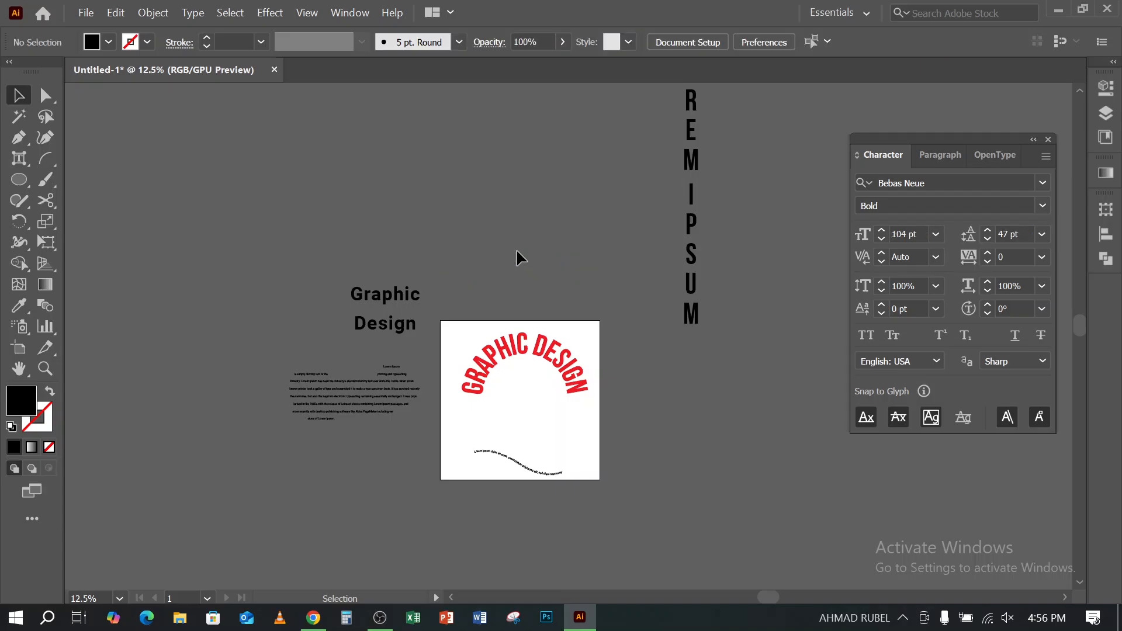
{"action": "left_click_drag", "start_coordinate": [690, 320], "coordinate": [724, 419]}
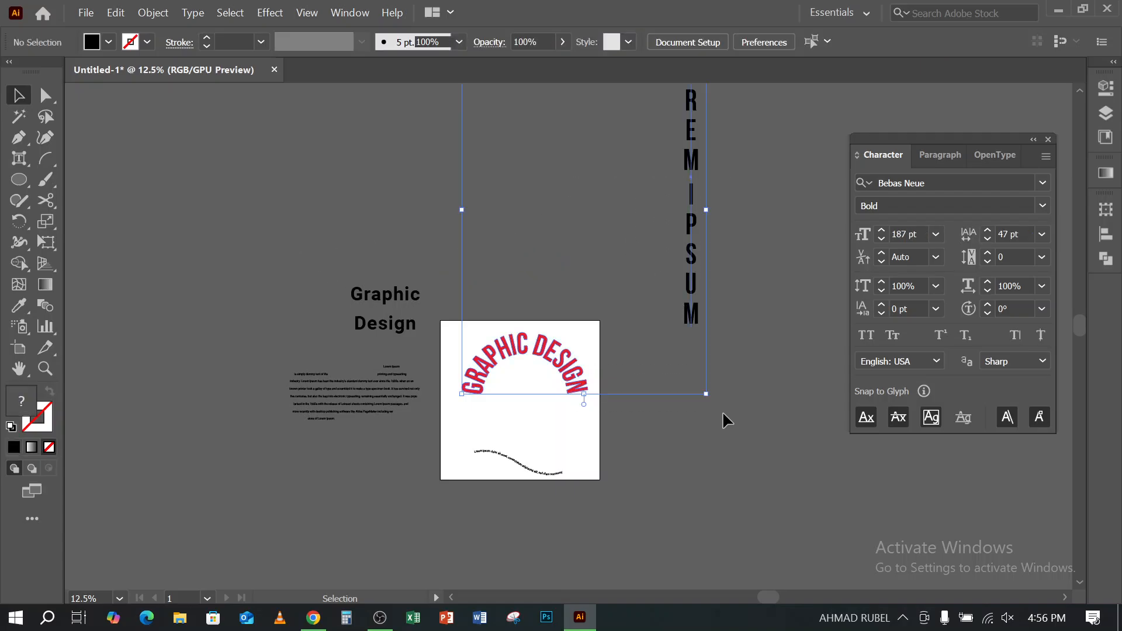
{"action": "key", "text": "Delete"}
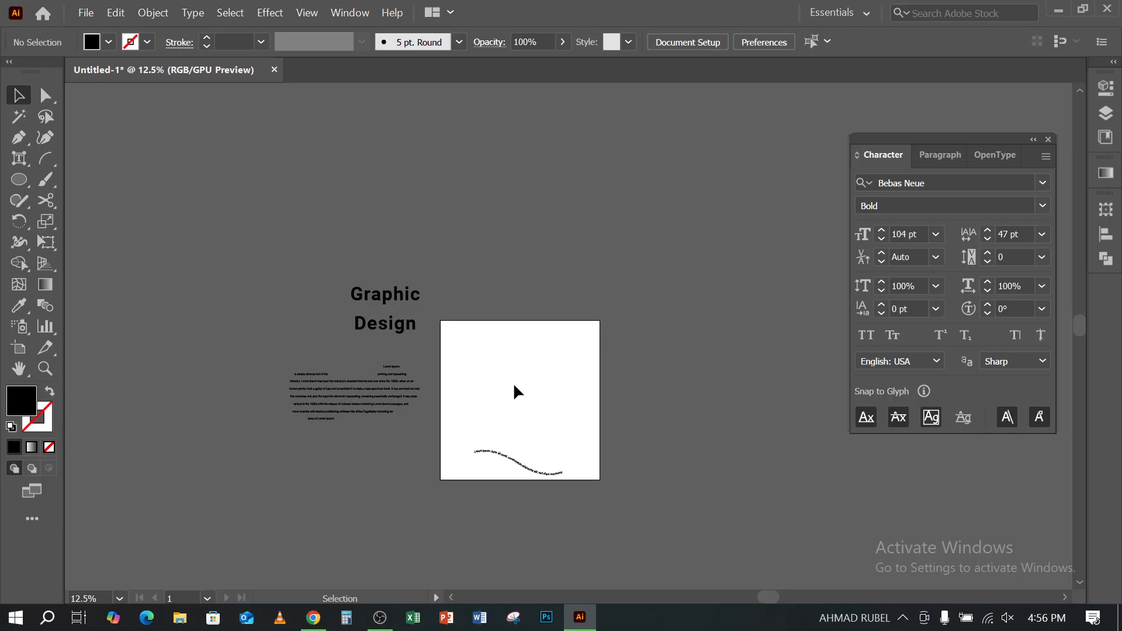
{"action": "left_click_drag", "start_coordinate": [514, 391], "coordinate": [573, 581]}
{"action": "key", "text": "Delete"}
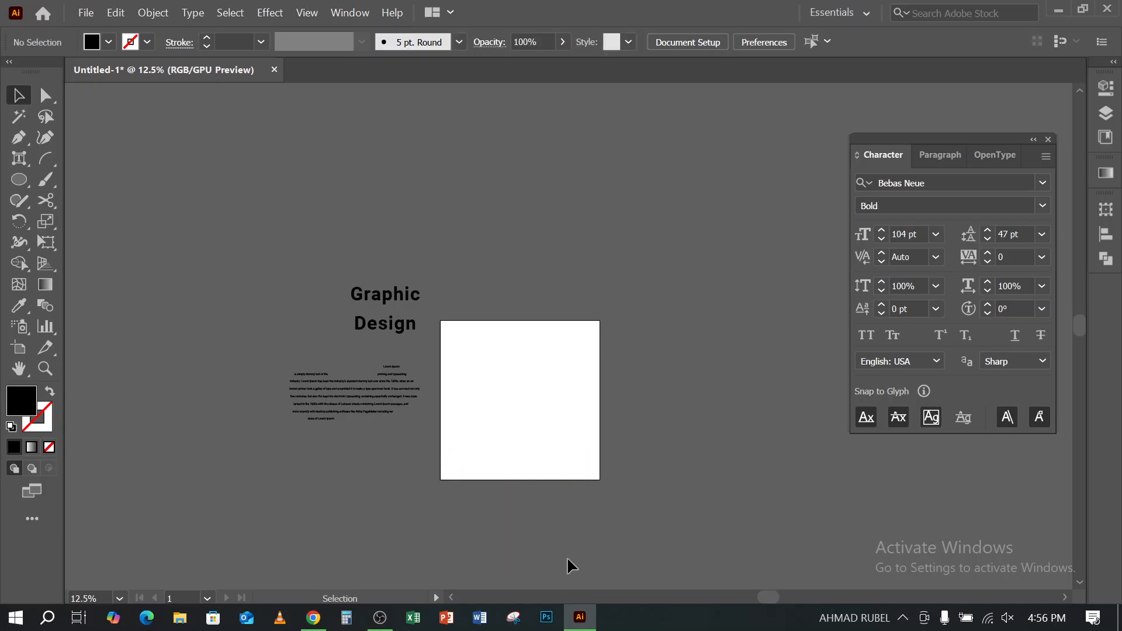
- Change from the Touch Type tool to the Type tool and look over the available Warp effect styles
{"action": "scroll", "coordinate": [611, 220], "scroll_direction": "up", "scroll_amount": 1}
{"action": "left_click_drag", "start_coordinate": [433, 433], "coordinate": [549, 202]}
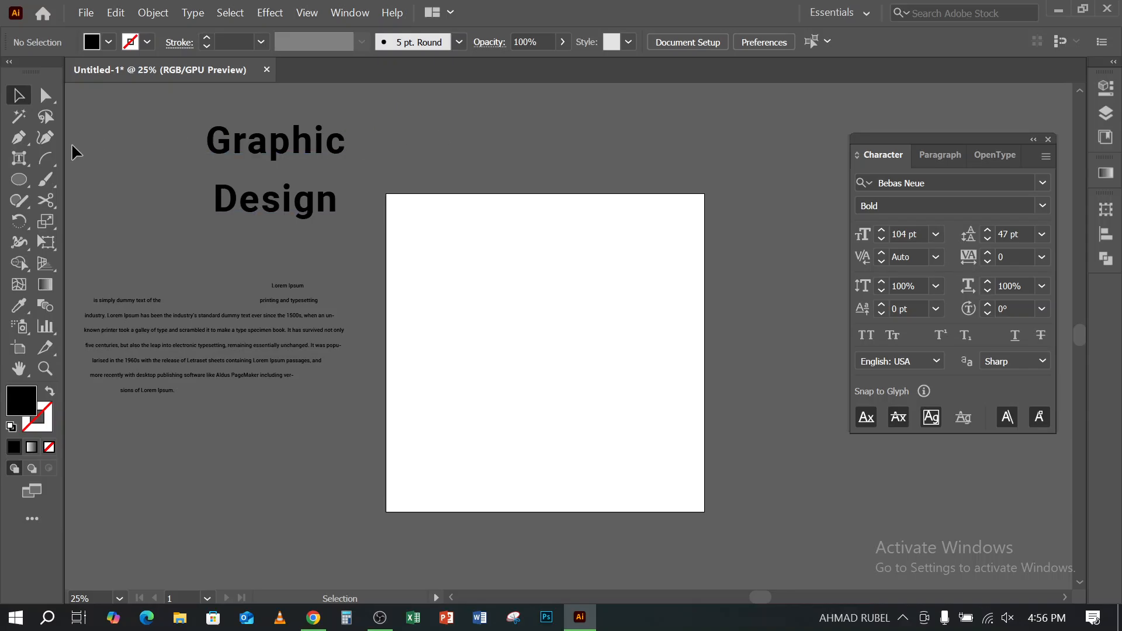
{"action": "left_click", "coordinate": [20, 159]}
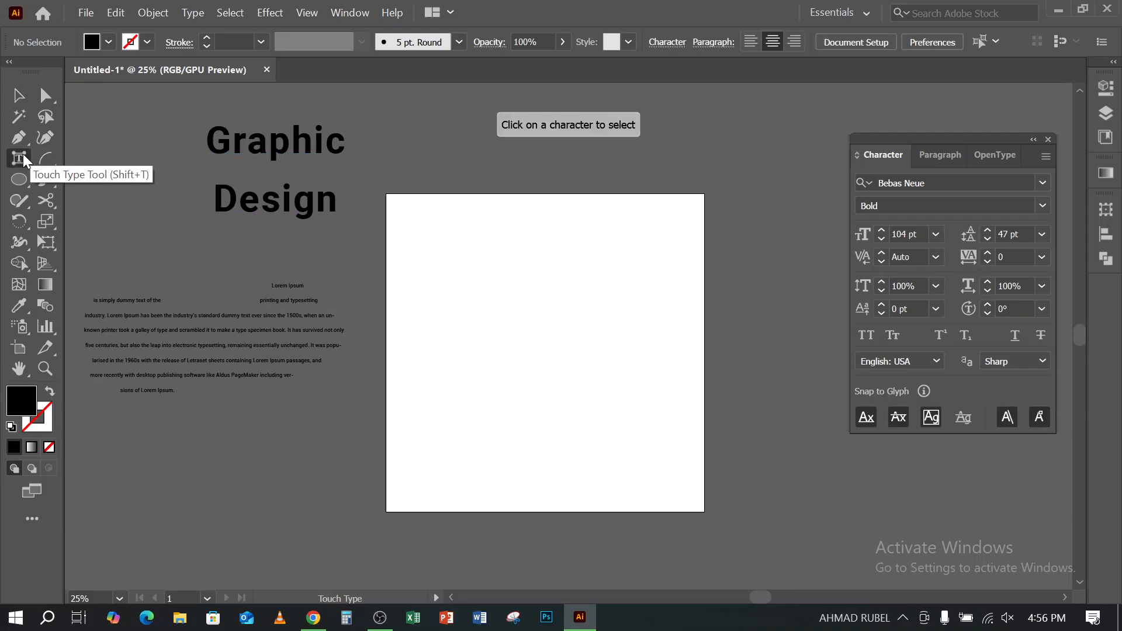
{"action": "left_click", "coordinate": [20, 160]}
{"action": "left_click", "coordinate": [70, 158]}
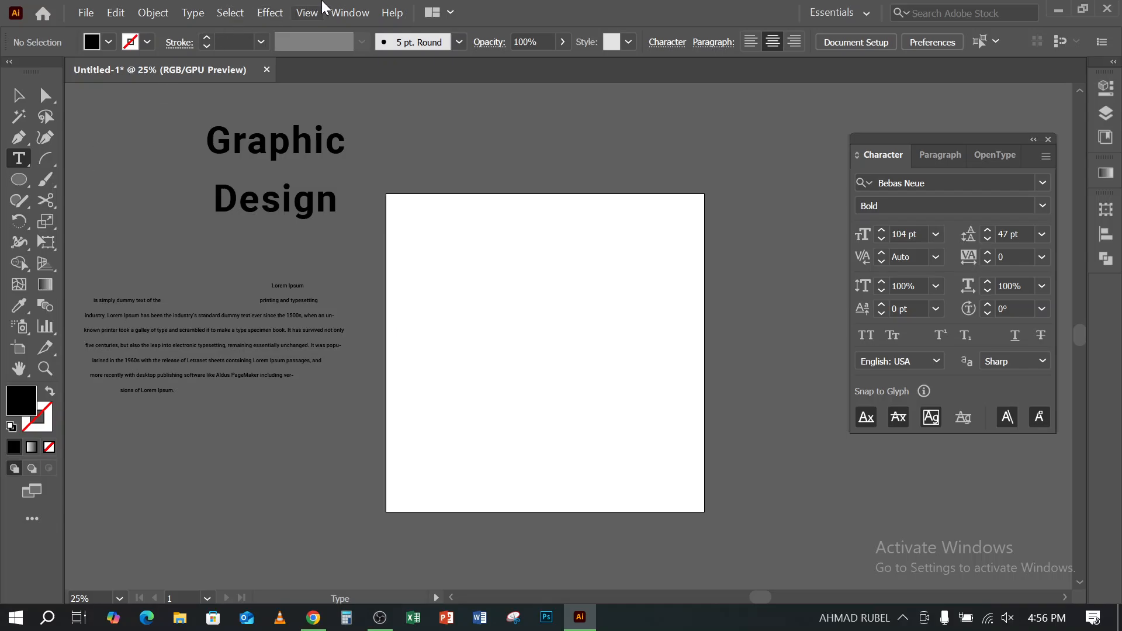
{"action": "left_click", "coordinate": [270, 14]}
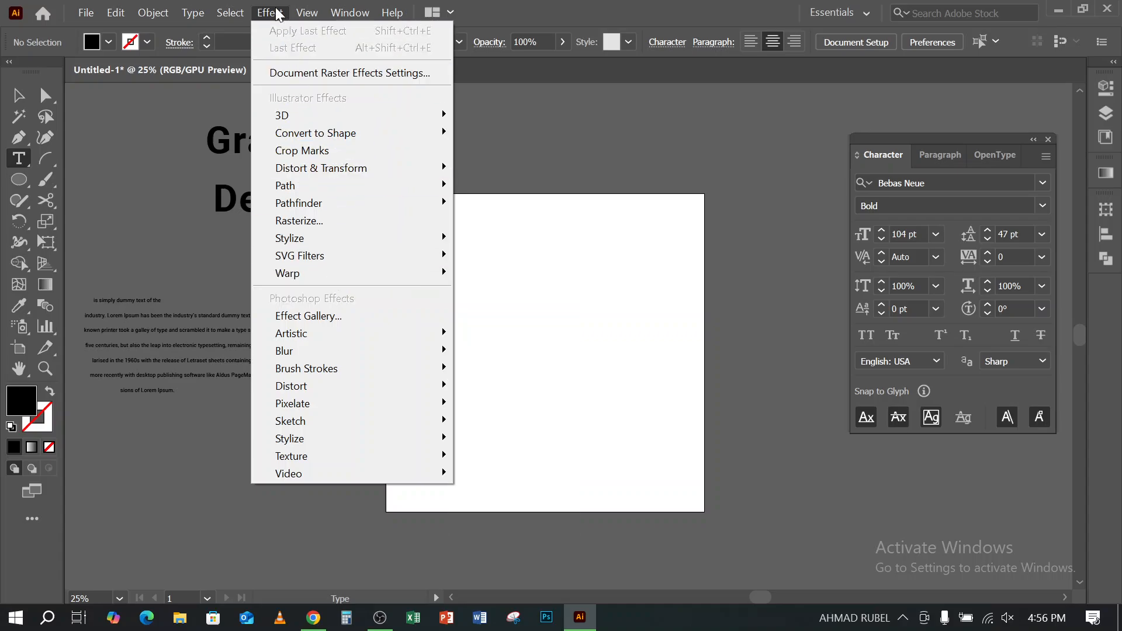
{"action": "mouse_move", "coordinate": [309, 279]}
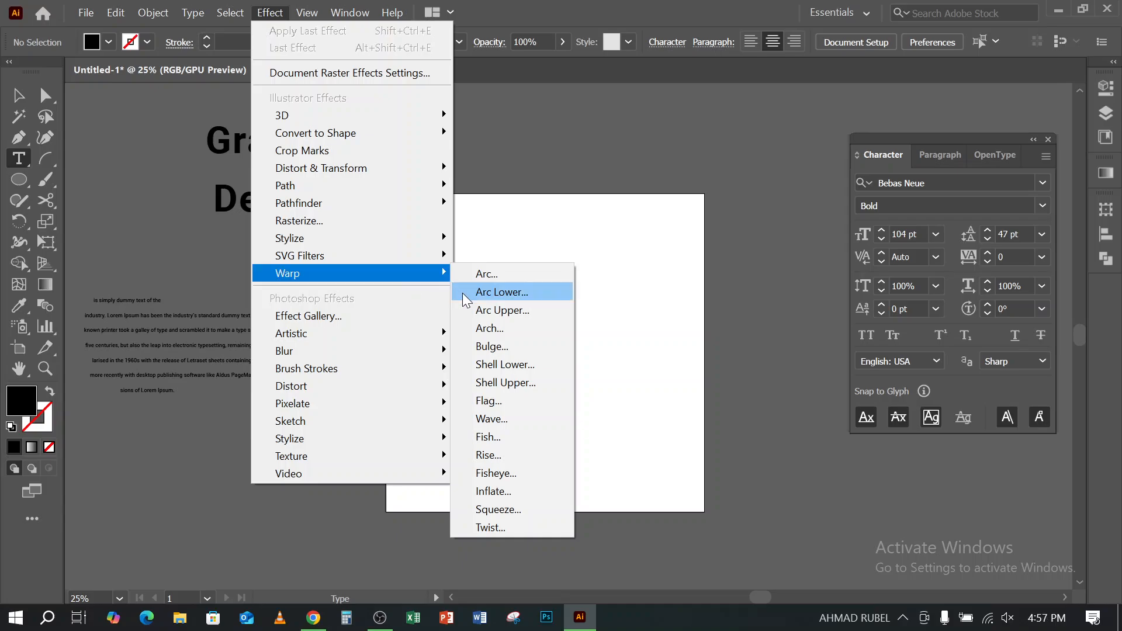
{"action": "left_click", "coordinate": [609, 8]}
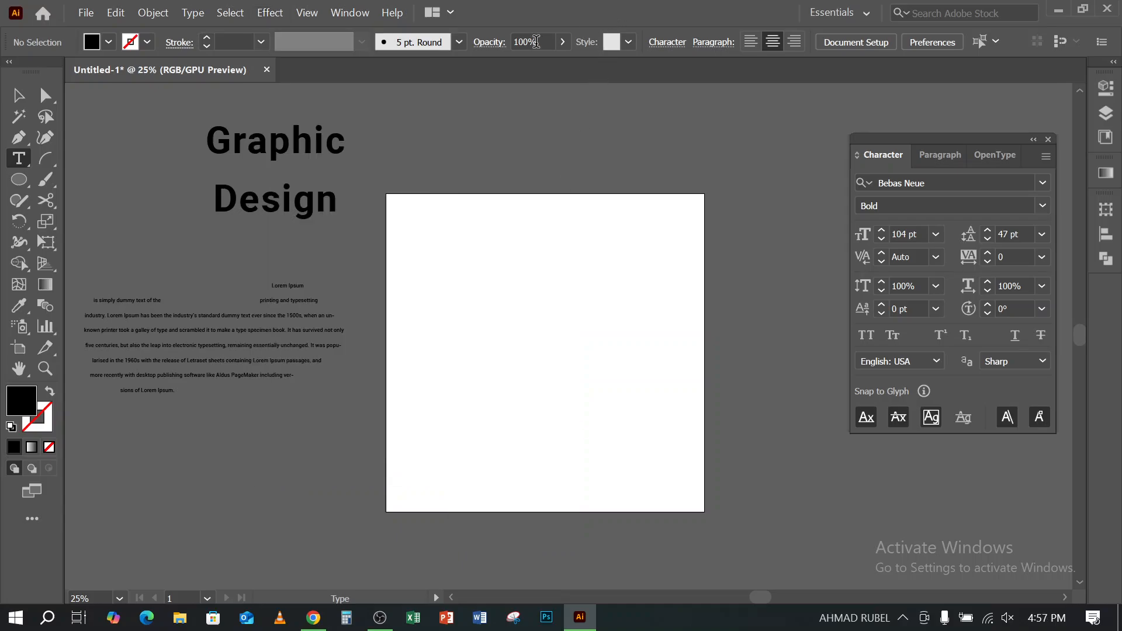
- Move the two-line "Graphic Design" text onto the artboard and delete the word "Design" from it
{"action": "key", "text": "v"}
{"action": "left_click_drag", "start_coordinate": [259, 151], "coordinate": [528, 297]}
{"action": "left_click", "coordinate": [19, 158]}
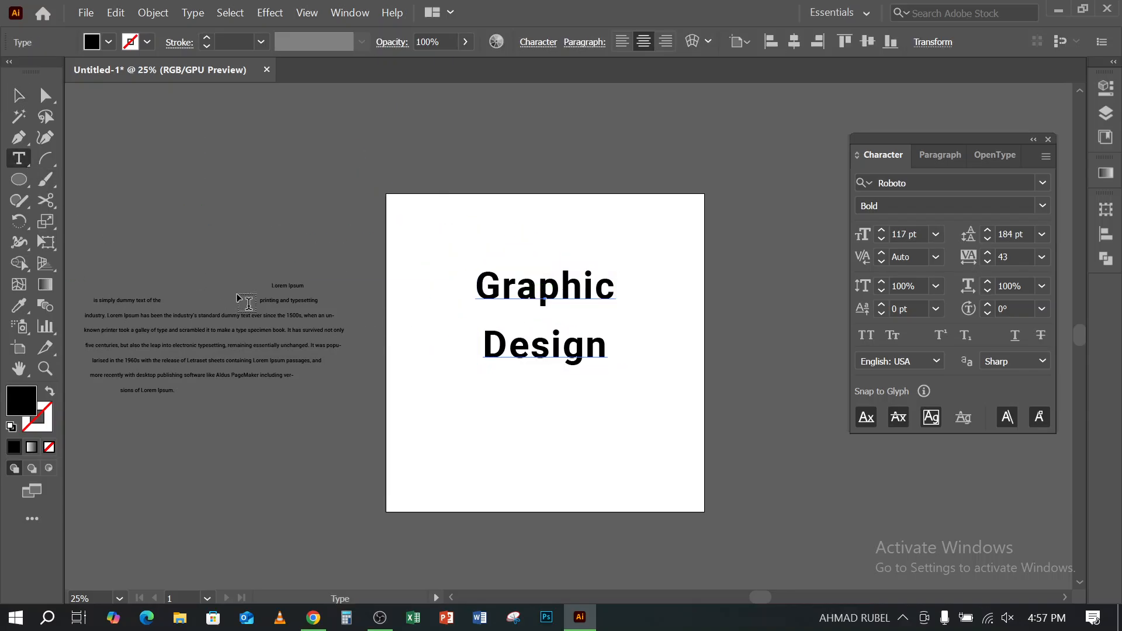
{"action": "left_click_drag", "start_coordinate": [490, 346], "coordinate": [608, 350]}
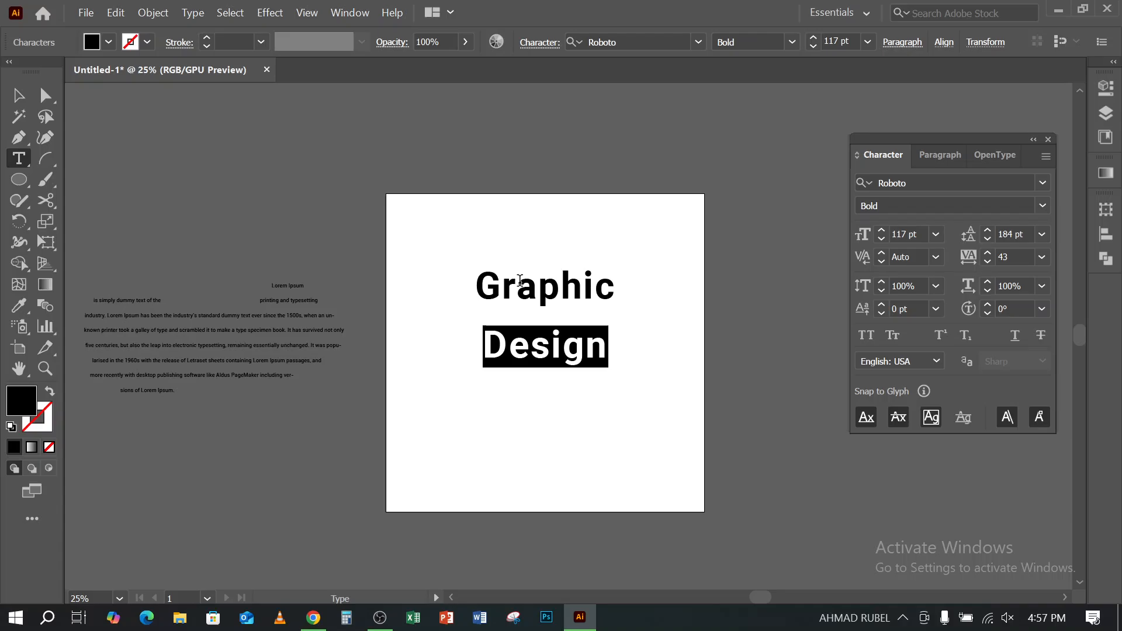
{"action": "key", "text": "BackSpace"}
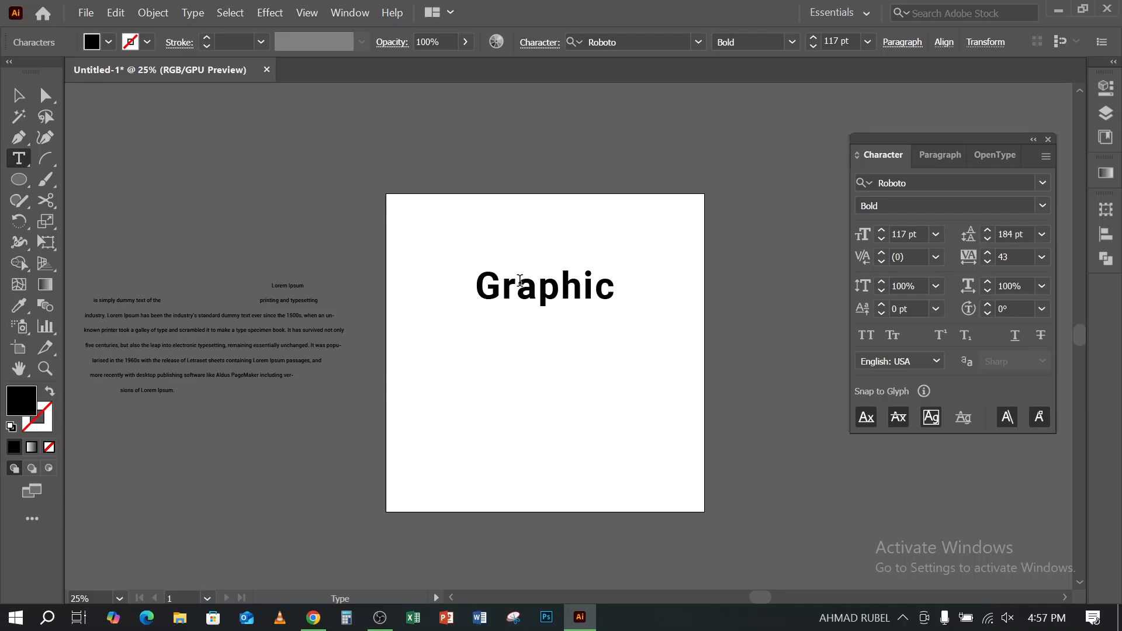
{"action": "key", "text": "Escape"}
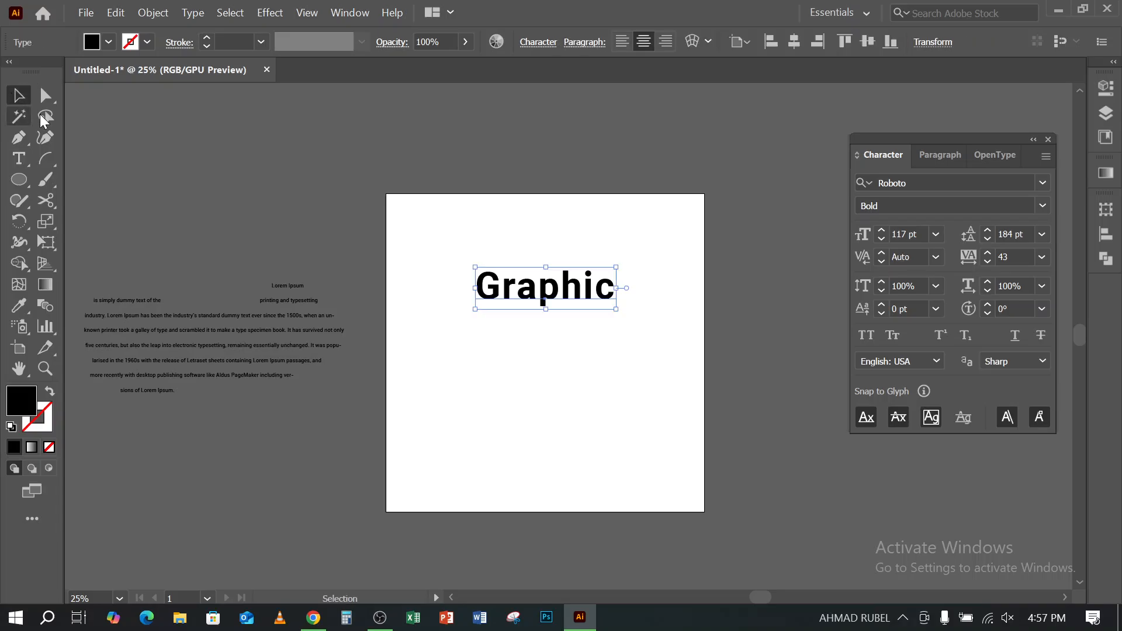
- Set the "Graphic" text in Oswald Heavy and turn on All Caps
{"action": "left_click", "coordinate": [945, 181]}
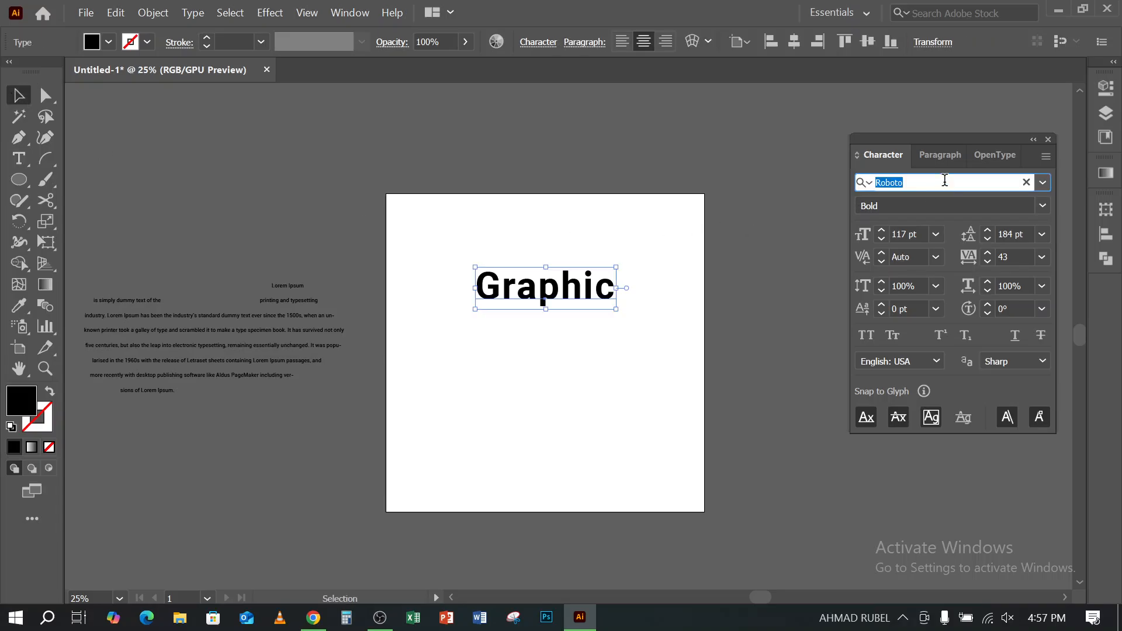
{"action": "type", "text": "brb"}
{"action": "key", "text": "BackSpace"}
{"action": "key", "text": "BackSpace"}
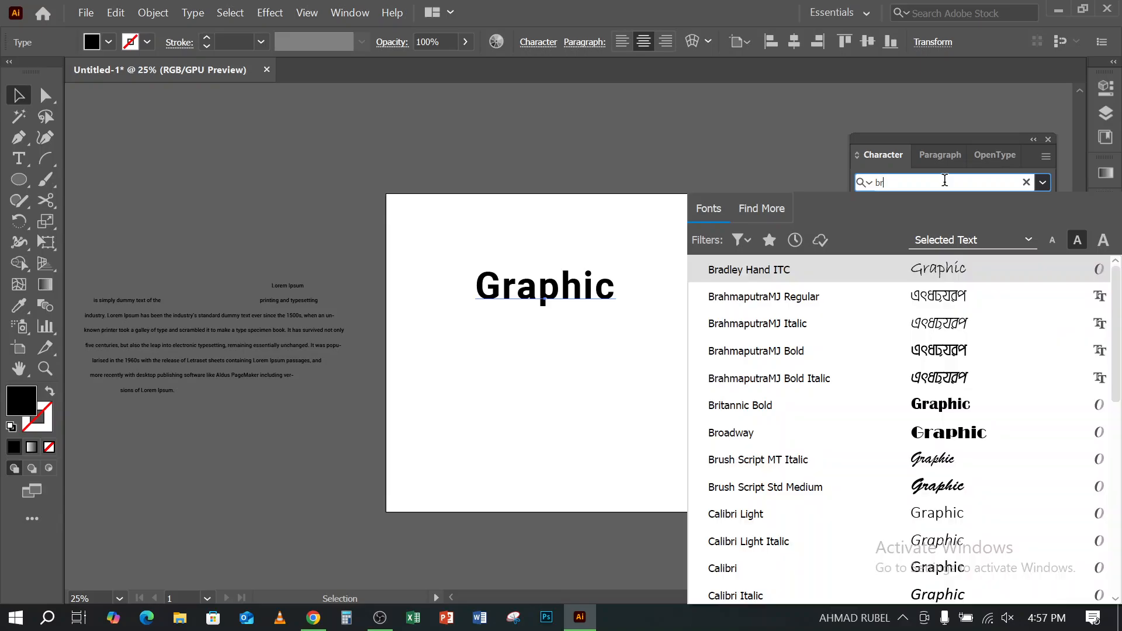
{"action": "type", "text": "e"}
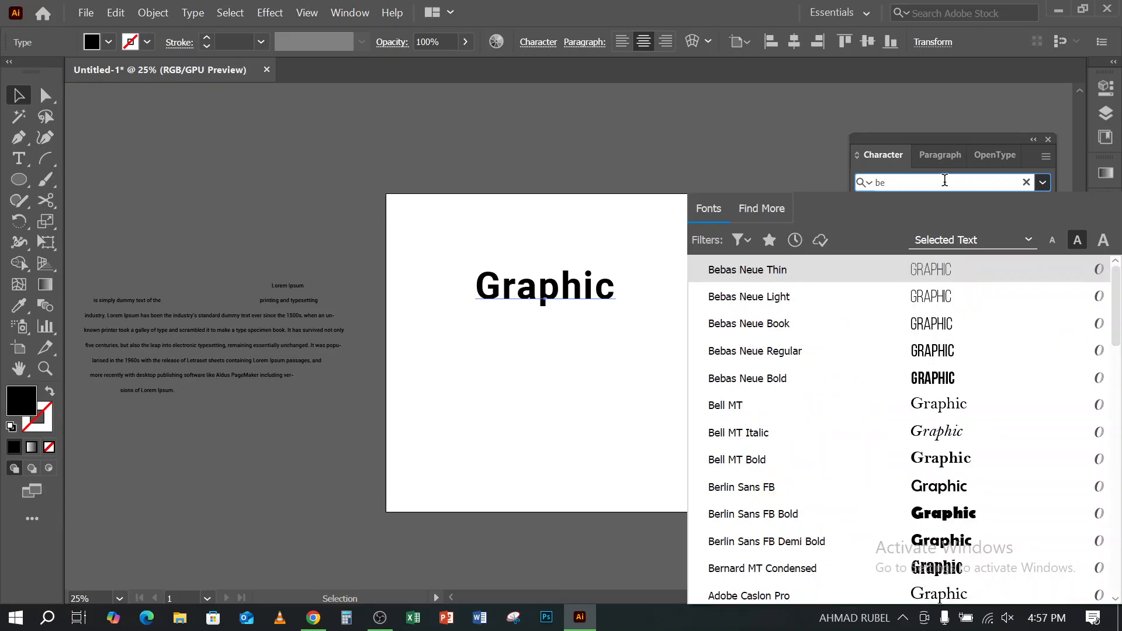
{"action": "key", "text": "BackSpace"}
{"action": "key", "text": "BackSpace"}
{"action": "type", "text": "osw"}
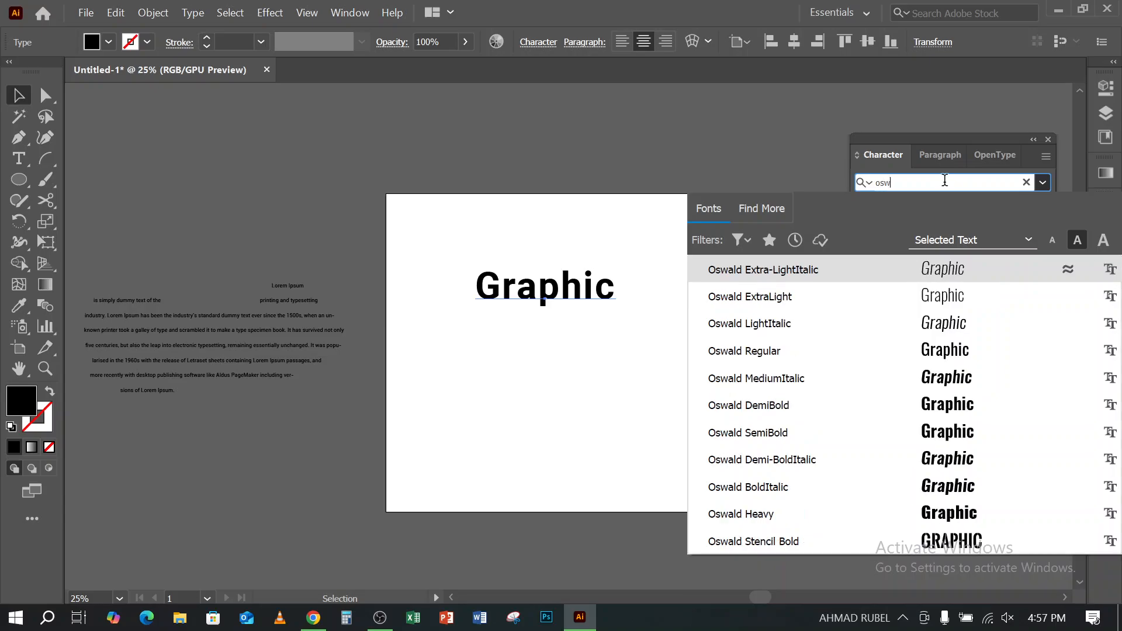
{"action": "left_click", "coordinate": [774, 513]}
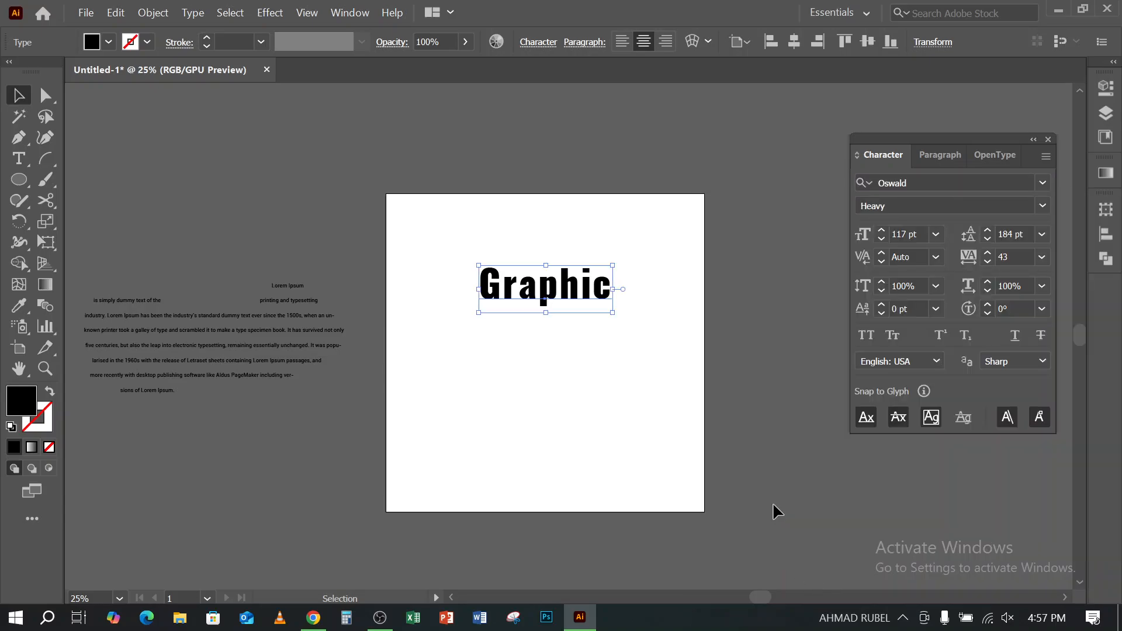
{"action": "left_click", "coordinate": [866, 335]}
{"action": "left_click", "coordinate": [551, 380]}
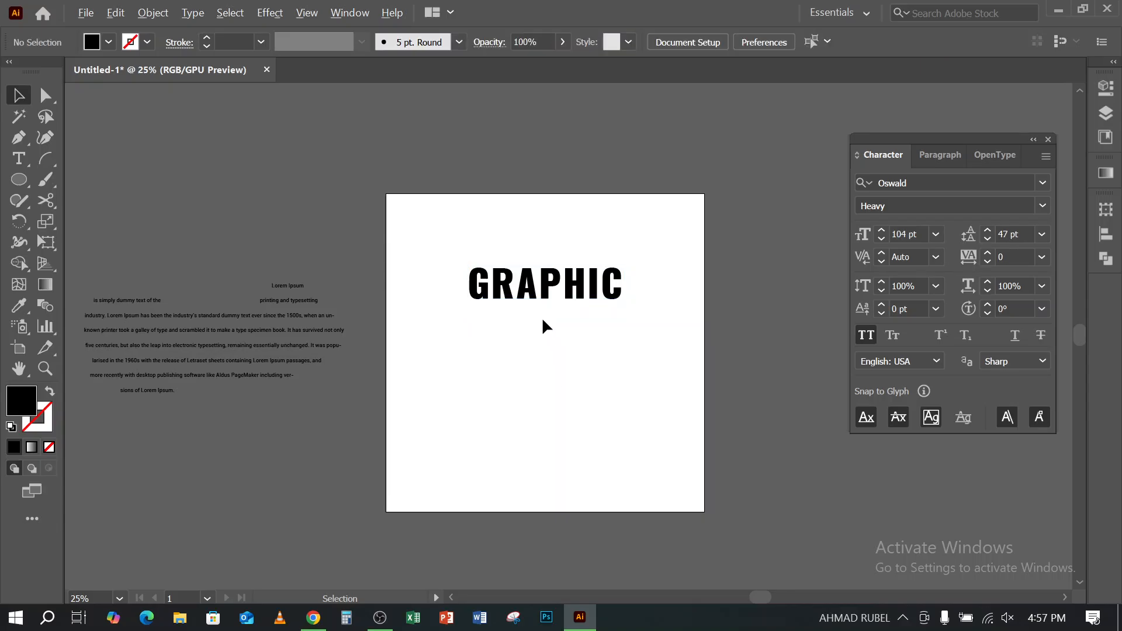
- Move the GRAPHIC text slightly higher on the artboard and set its tracking to 0
{"action": "scroll", "coordinate": [543, 319], "scroll_direction": "up", "scroll_amount": 2}
{"action": "scroll", "coordinate": [543, 354], "scroll_direction": "up", "scroll_amount": 9}
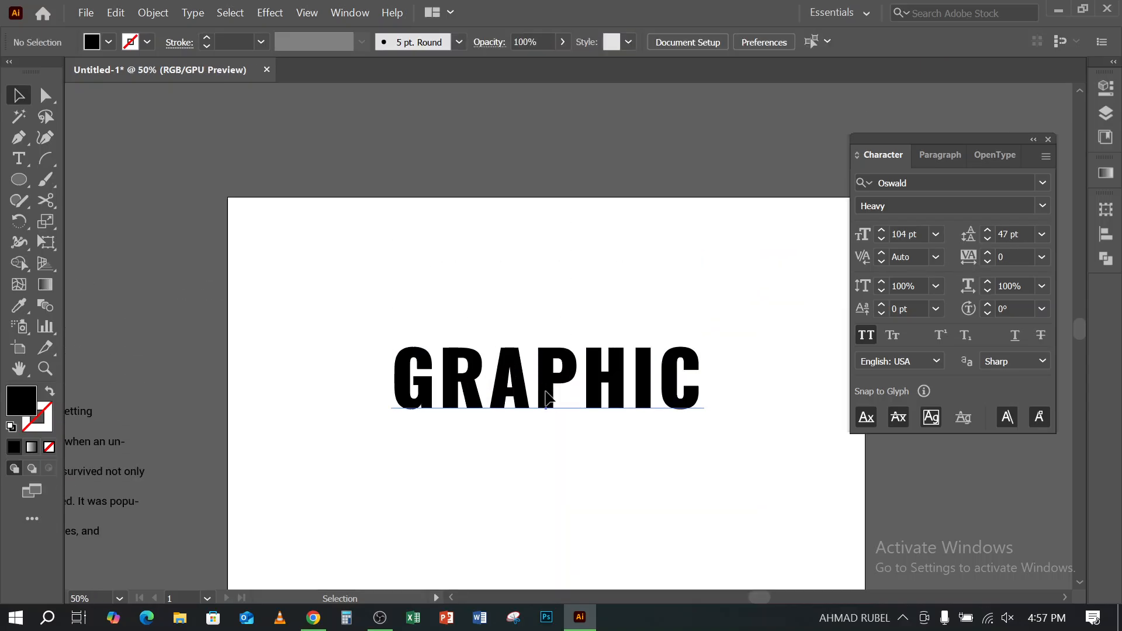
{"action": "left_click_drag", "start_coordinate": [548, 397], "coordinate": [549, 366]}
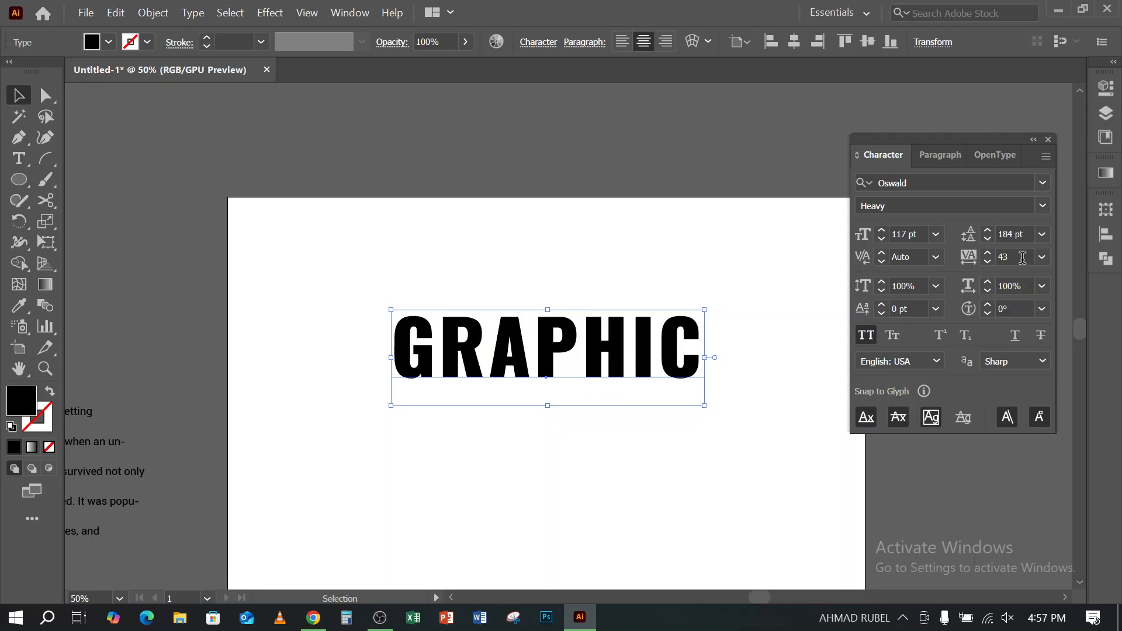
{"action": "left_click", "coordinate": [1020, 257]}
{"action": "type", "text": "0"}
{"action": "key", "text": "Return"}
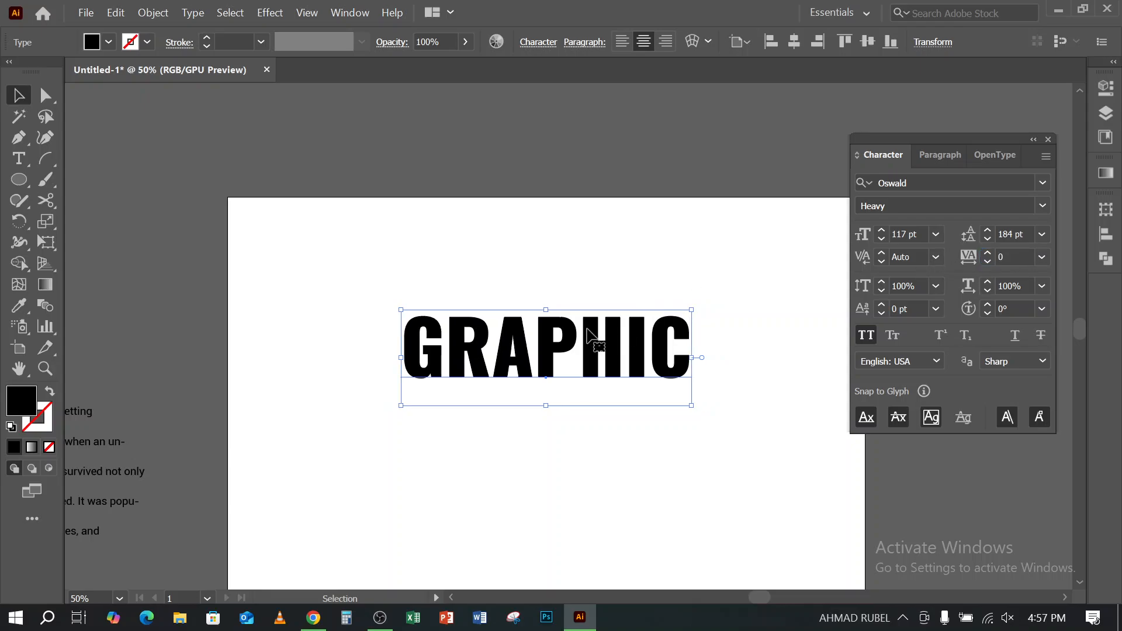
- Try a horizontal Arc warp with a 50% bend on the GRAPHIC text
{"action": "key", "text": "alt"}
{"action": "left_click_drag", "start_coordinate": [496, 316], "coordinate": [567, 456]}
{"action": "left_click_drag", "start_coordinate": [490, 267], "coordinate": [570, 461]}
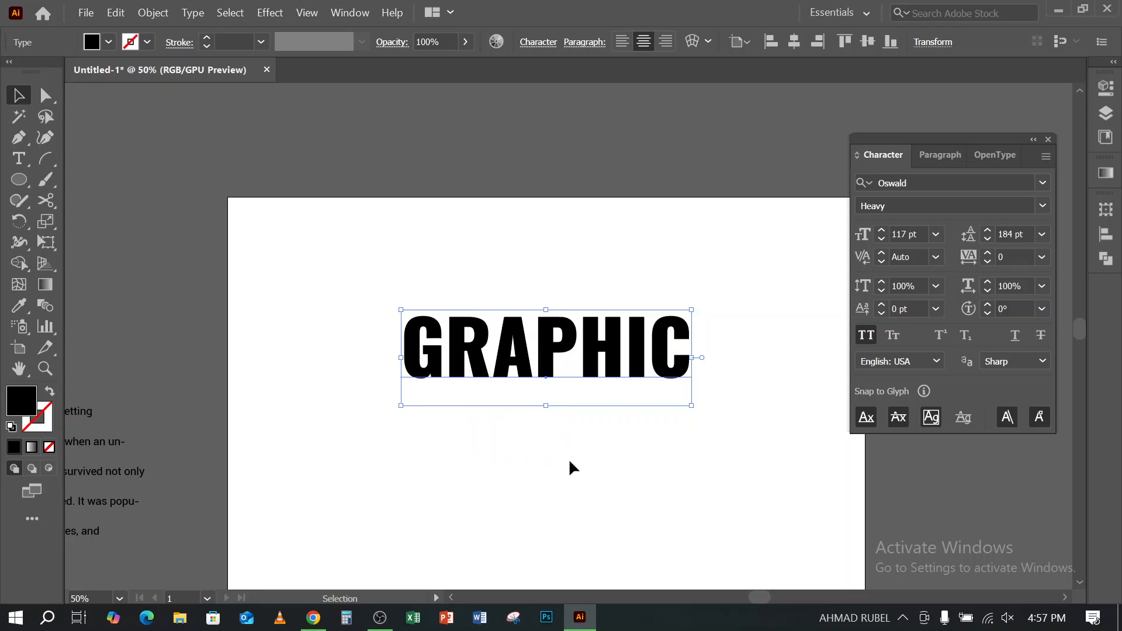
{"action": "left_click", "coordinate": [270, 12]}
{"action": "mouse_move", "coordinate": [346, 276]}
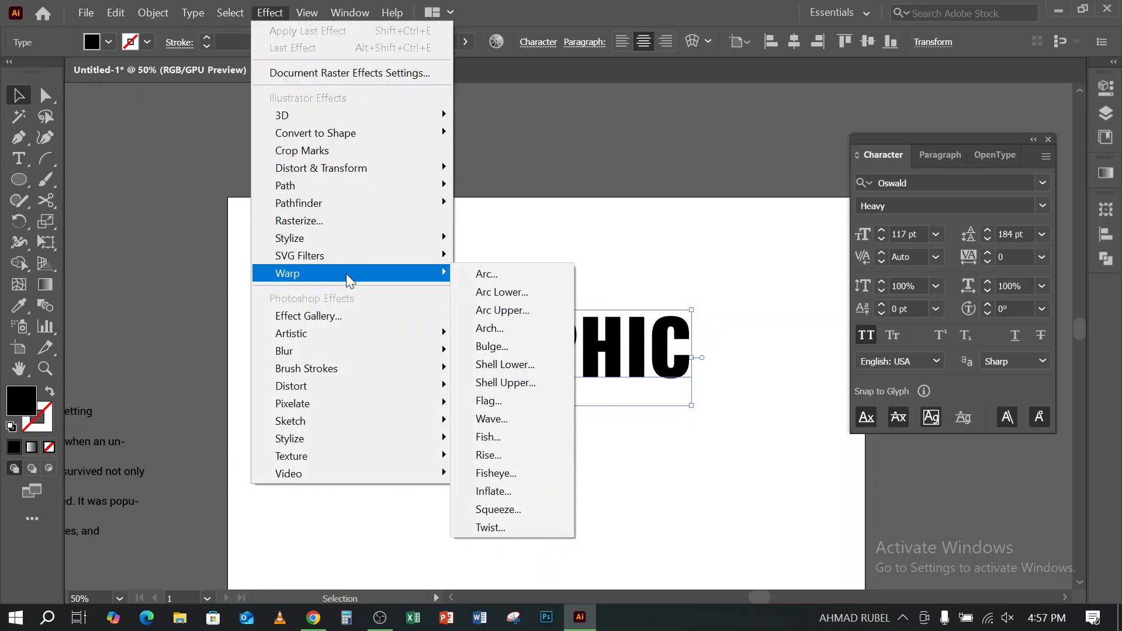
{"action": "mouse_move", "coordinate": [351, 256]}
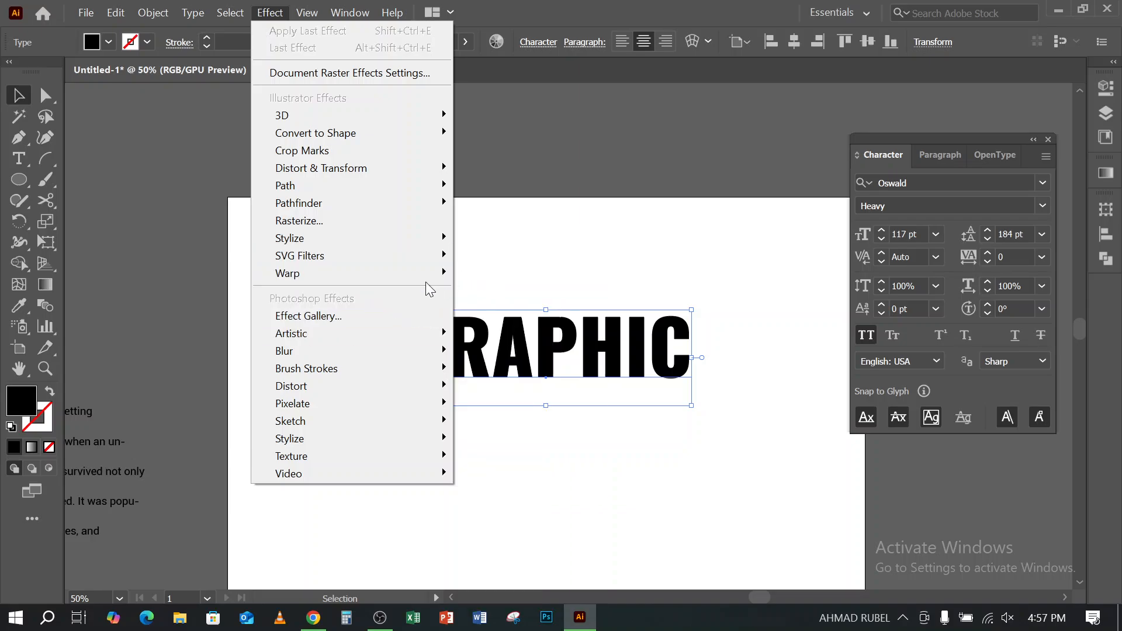
{"action": "mouse_move", "coordinate": [426, 275]}
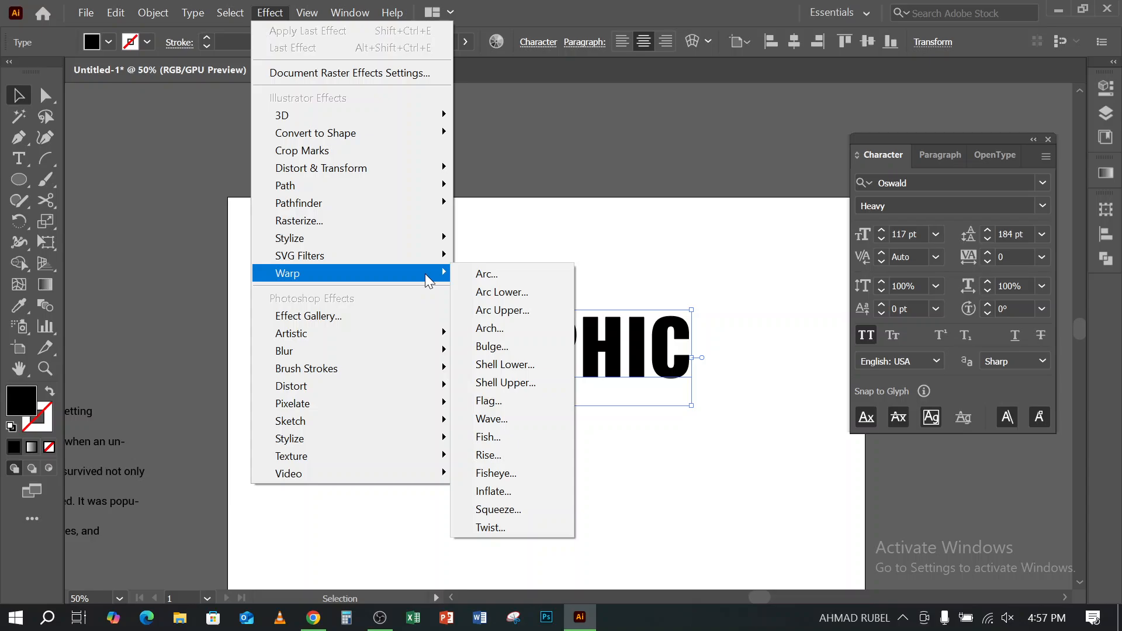
{"action": "left_click", "coordinate": [500, 274]}
{"action": "left_click_drag", "start_coordinate": [587, 188], "coordinate": [398, 181]}
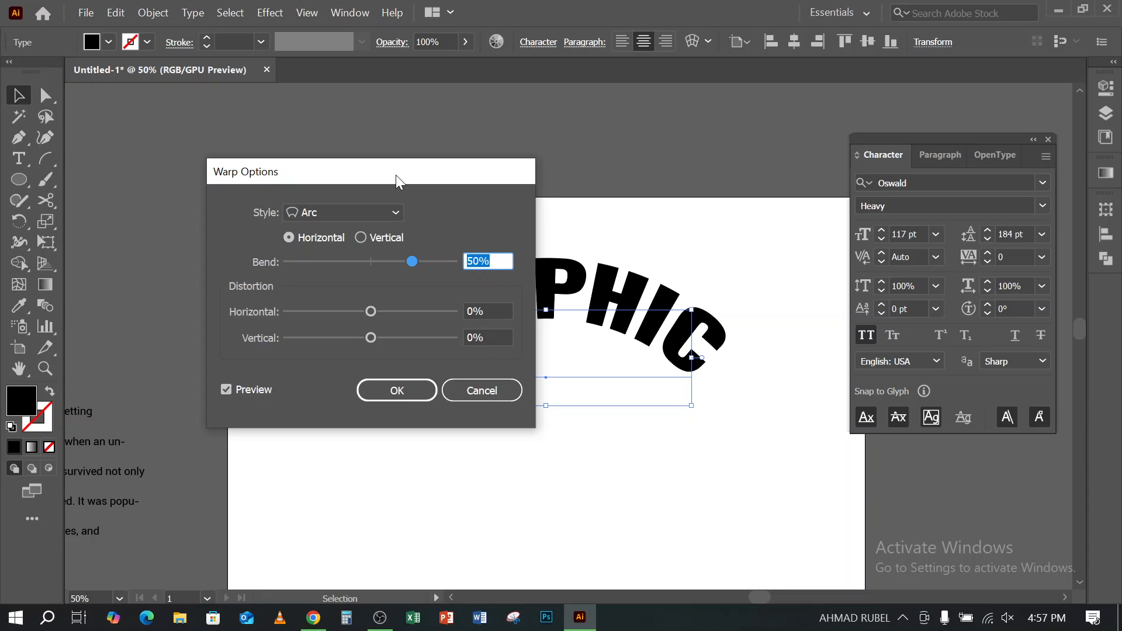
{"action": "left_click_drag", "start_coordinate": [397, 181], "coordinate": [412, 186]}
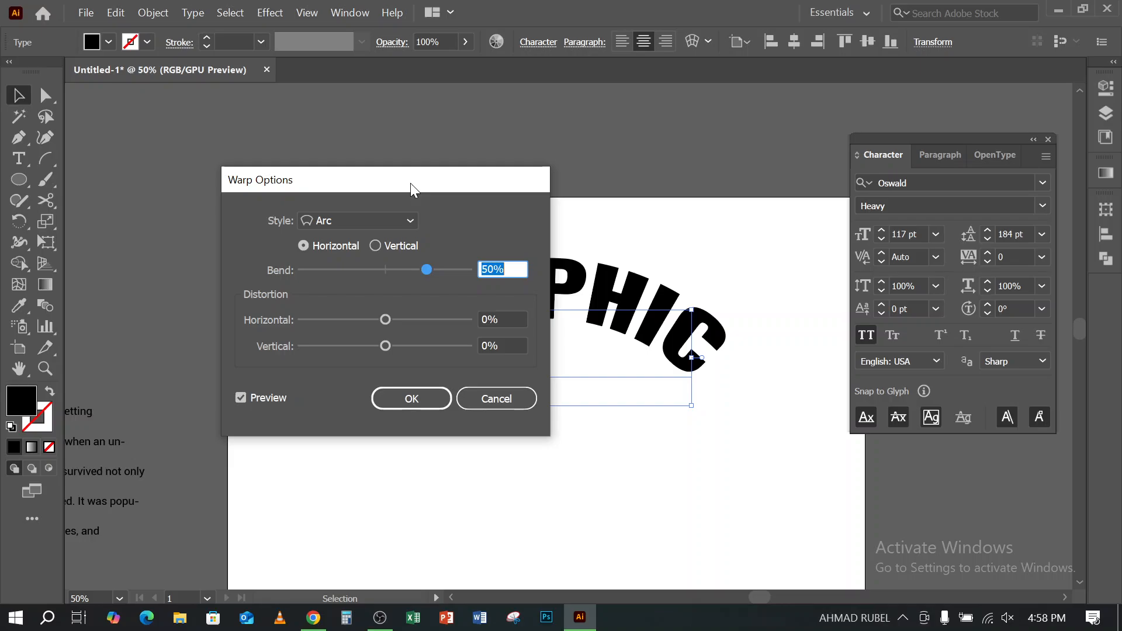
{"action": "left_click", "coordinate": [512, 400]}
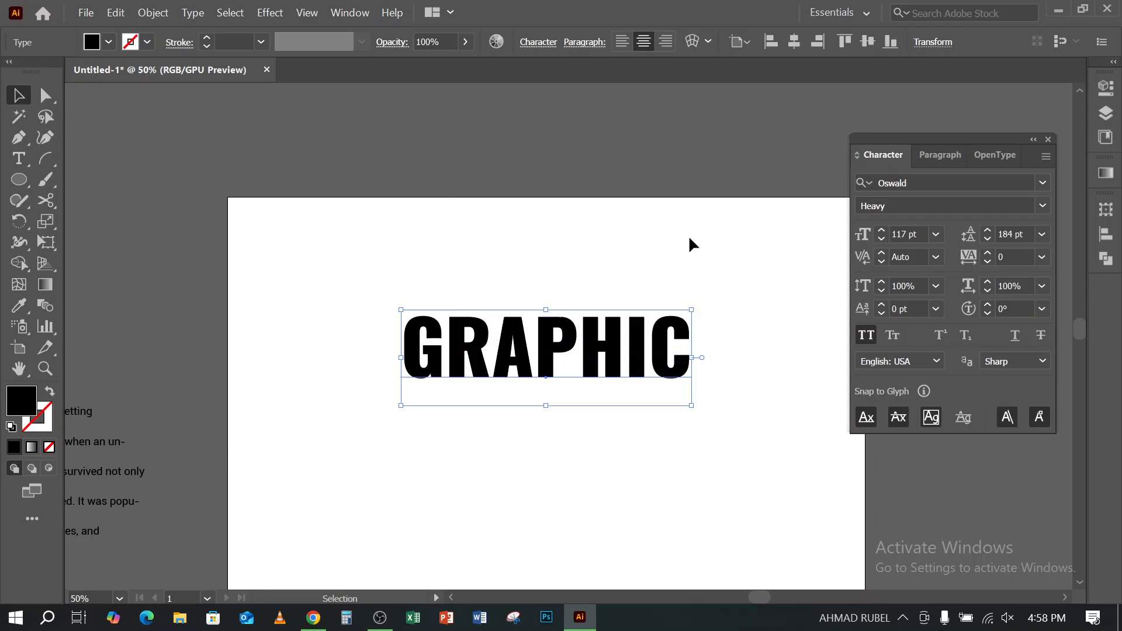
- Shift the floating character settings out of the way and move the GRAPHIC text slightly up on the artboard
{"action": "left_click_drag", "start_coordinate": [702, 235], "coordinate": [634, 221]}
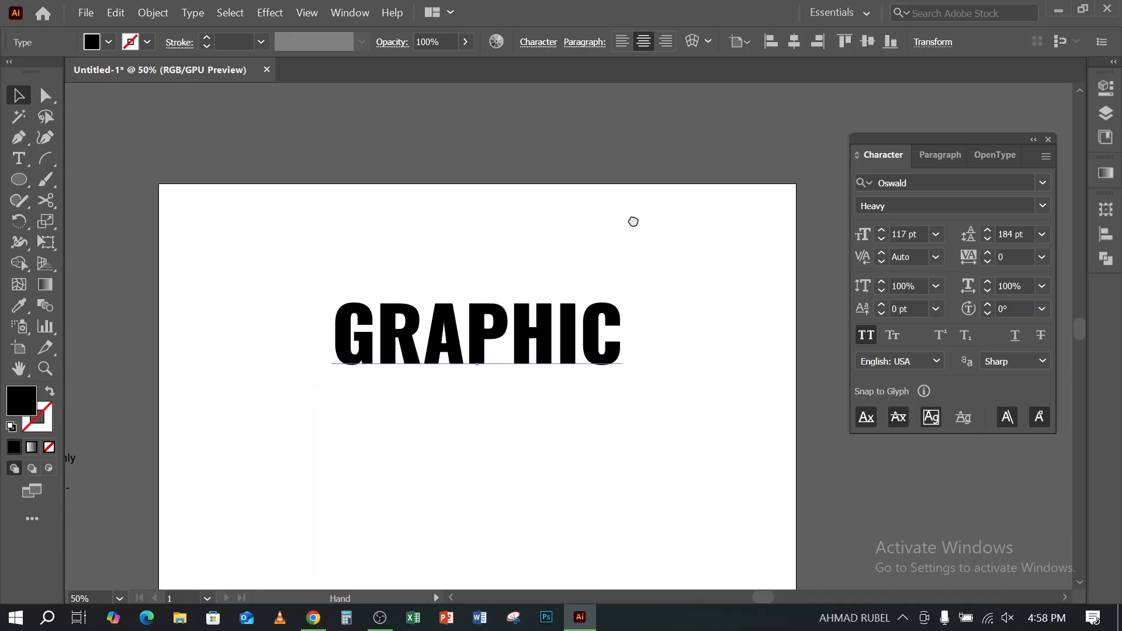
{"action": "left_click_drag", "start_coordinate": [984, 139], "coordinate": [998, 102]}
{"action": "left_click_drag", "start_coordinate": [462, 349], "coordinate": [477, 322]}
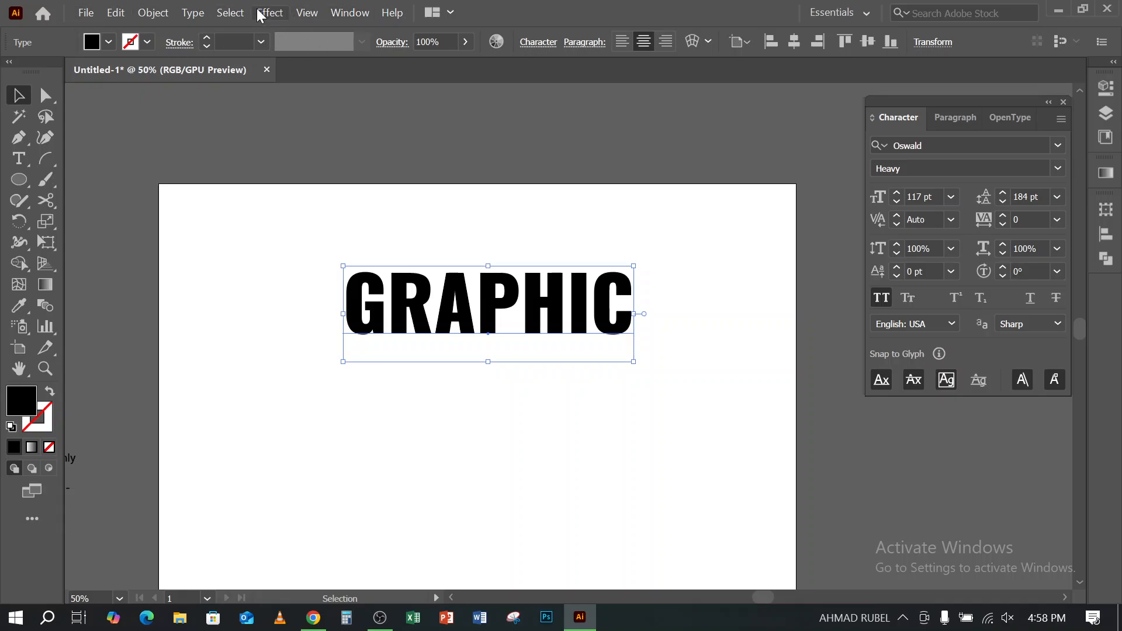
{"action": "left_click", "coordinate": [381, 621]}
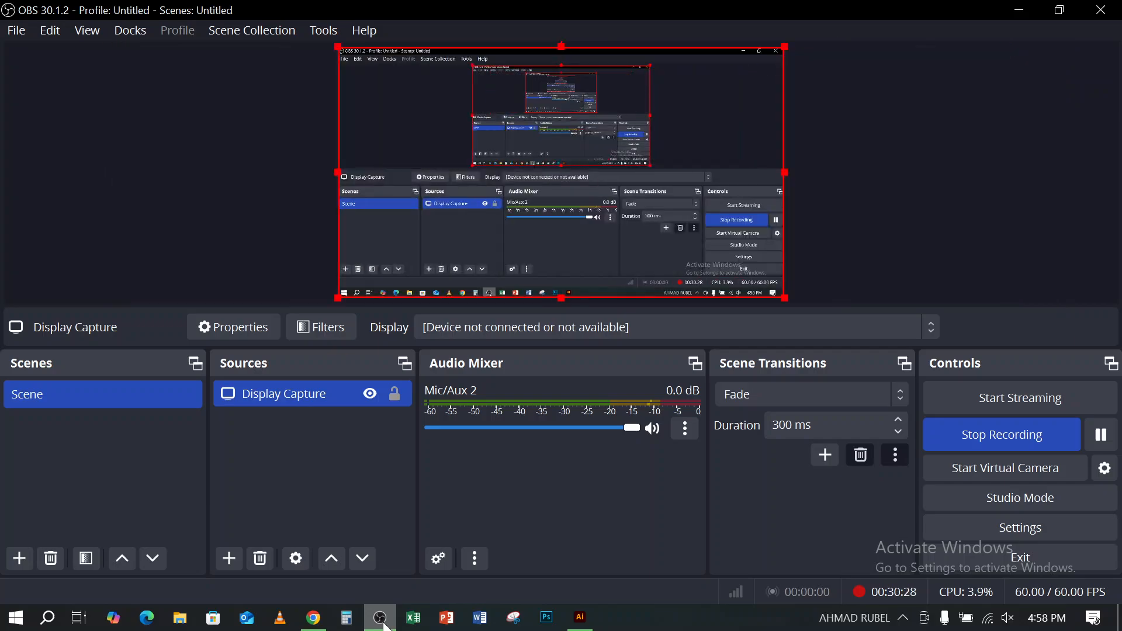
{"action": "left_click", "coordinate": [382, 621]}
- Switch to Chrome, look through the warp text image results for style references, and return to Illustrator
{"action": "left_click", "coordinate": [271, 12]}
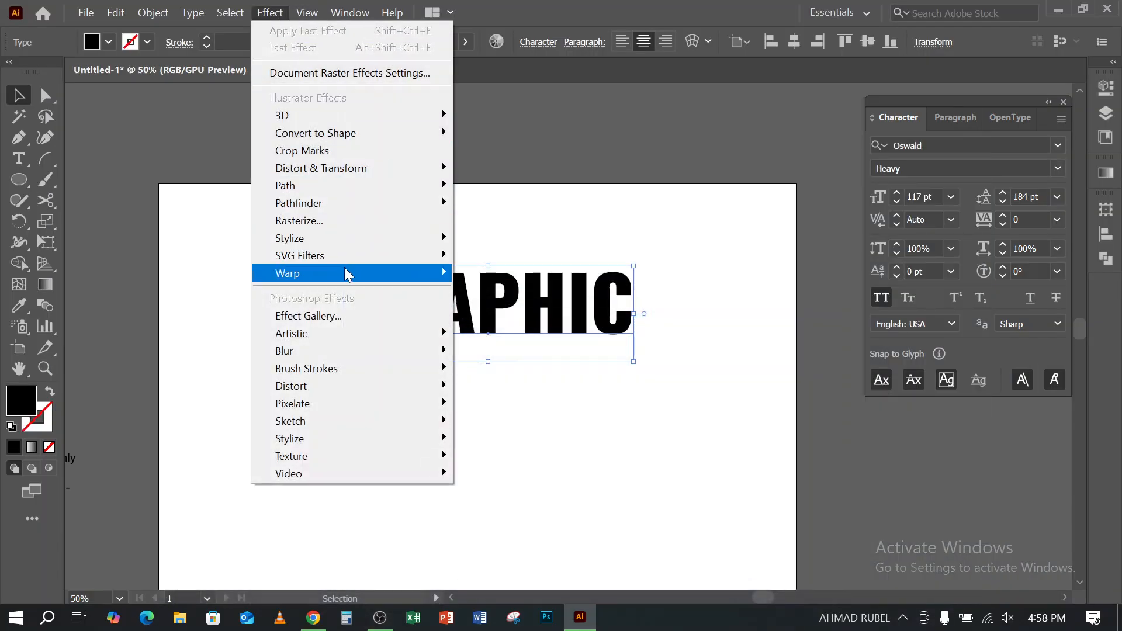
{"action": "mouse_move", "coordinate": [310, 278]}
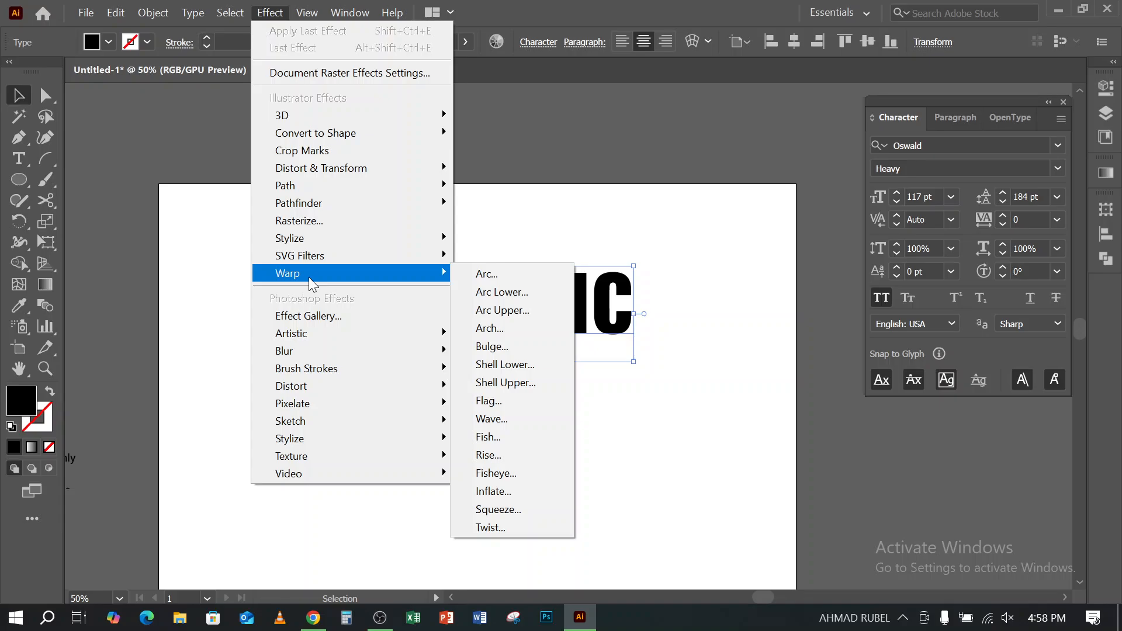
{"action": "left_click", "coordinate": [314, 618]}
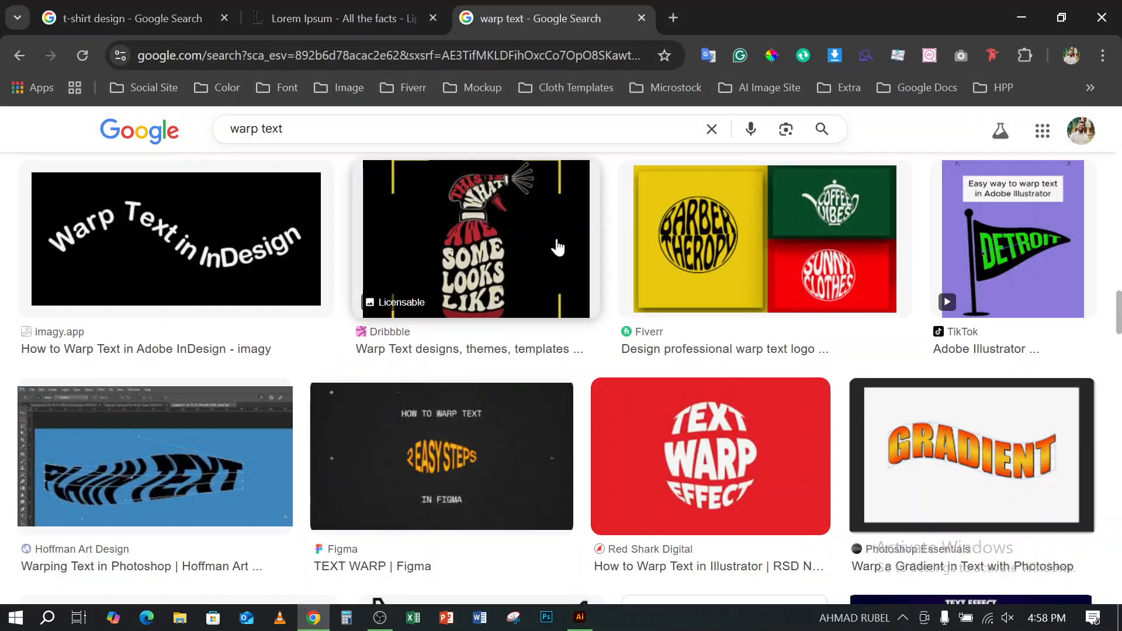
{"action": "scroll", "coordinate": [374, 415], "scroll_direction": "down", "scroll_amount": 5}
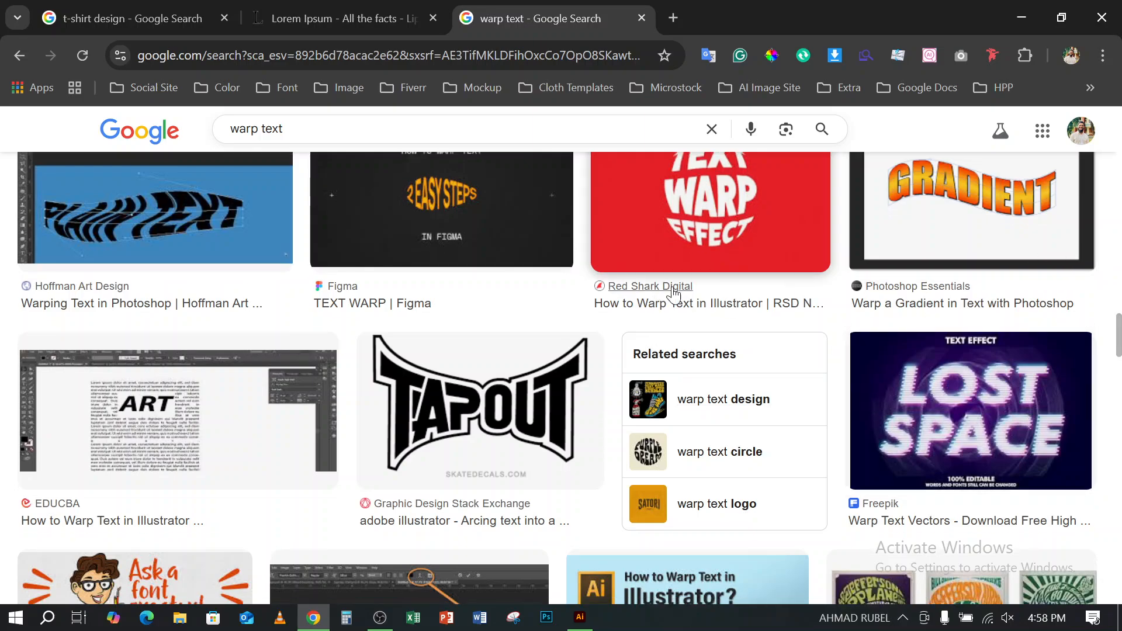
{"action": "left_click", "coordinate": [1021, 17]}
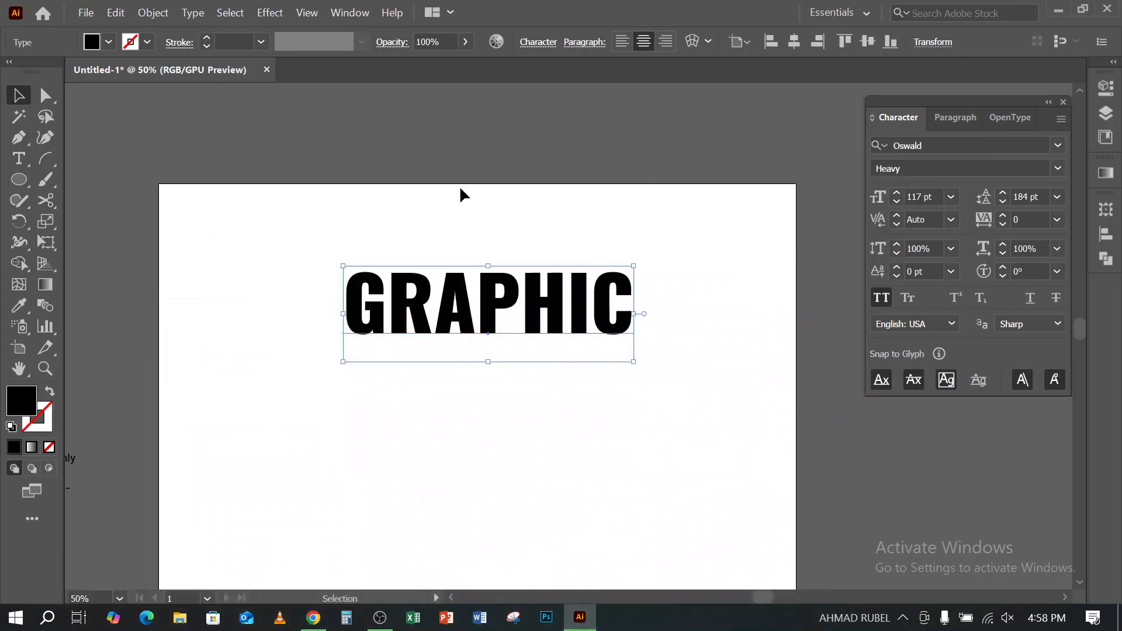
- Start a horizontal Arc warp on the GRAPHIC text and move the options dialog clear of the lettering
{"action": "left_click", "coordinate": [268, 12]}
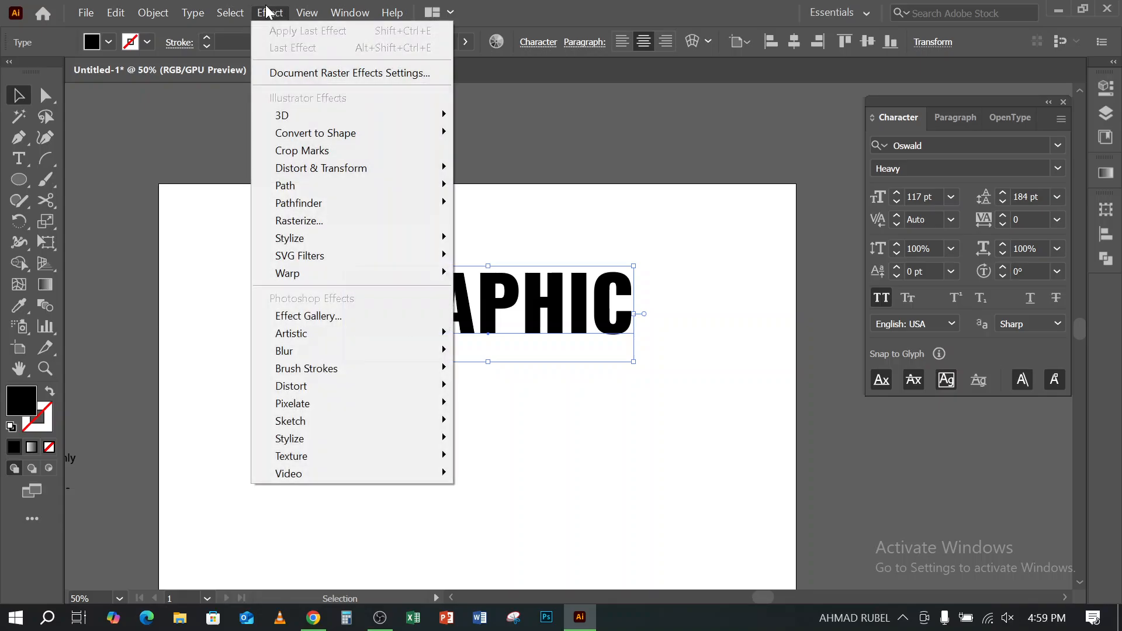
{"action": "mouse_move", "coordinate": [413, 273]}
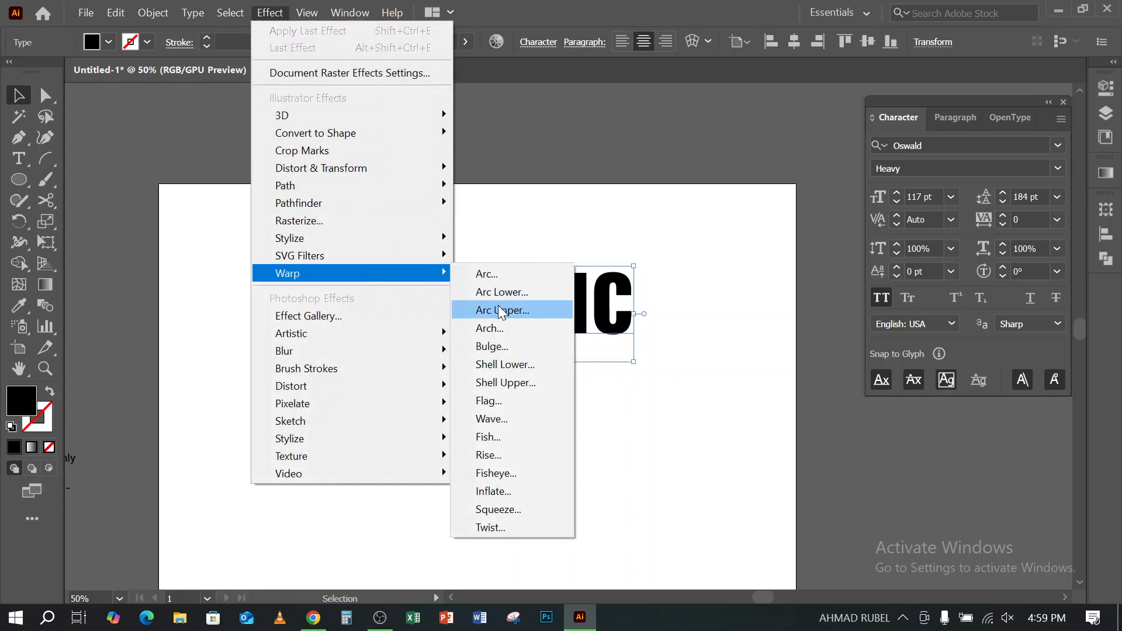
{"action": "left_click", "coordinate": [503, 274]}
{"action": "left_click_drag", "start_coordinate": [445, 181], "coordinate": [919, 122]}
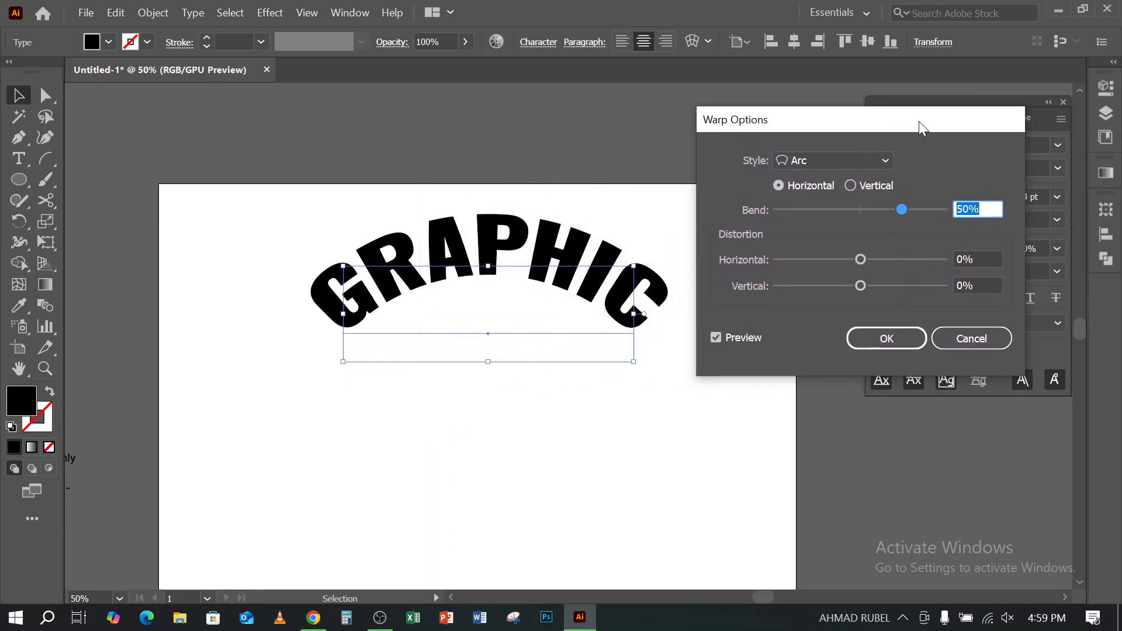
- Try the Arc Lower warp style, comparing it with the preview off and on, and try Arc Upper
{"action": "left_click", "coordinate": [847, 157]}
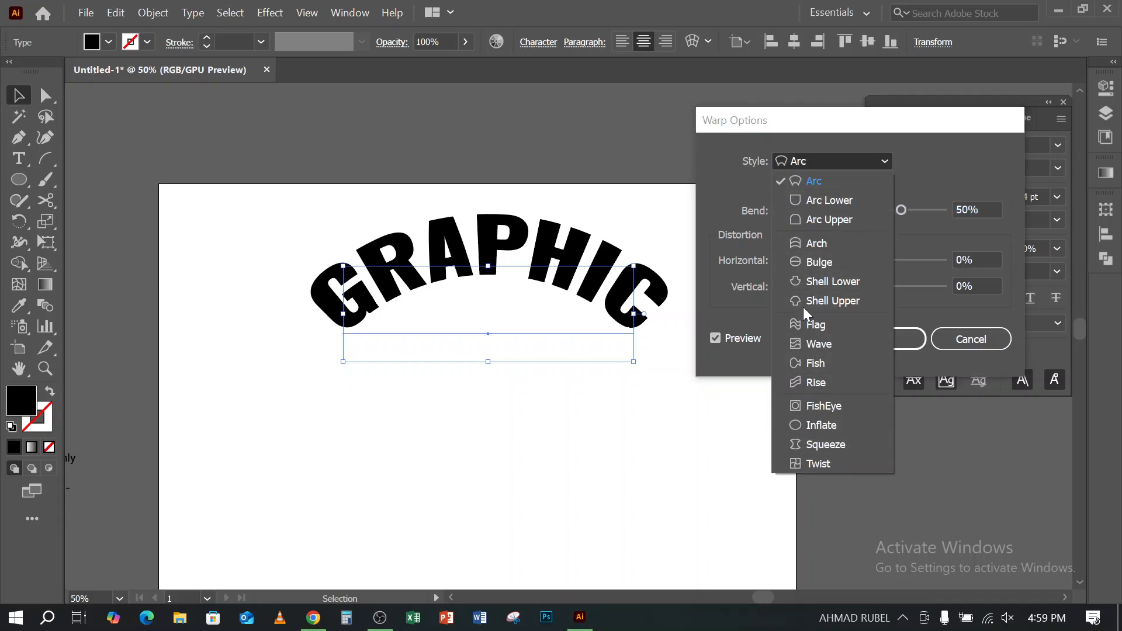
{"action": "left_click", "coordinate": [826, 203]}
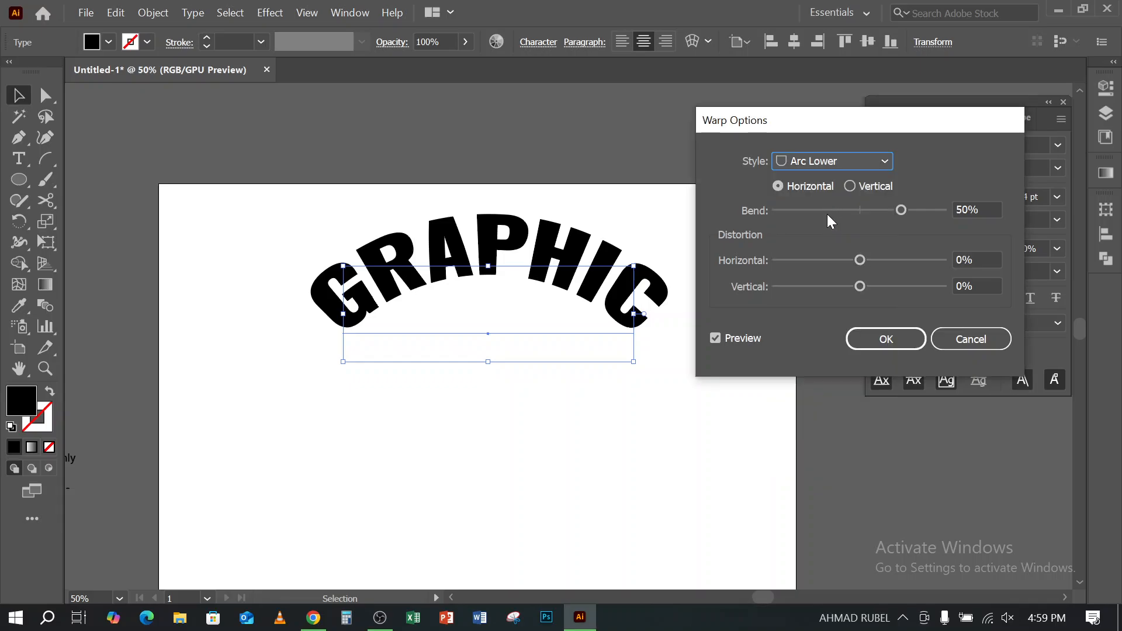
{"action": "left_click", "coordinate": [716, 339]}
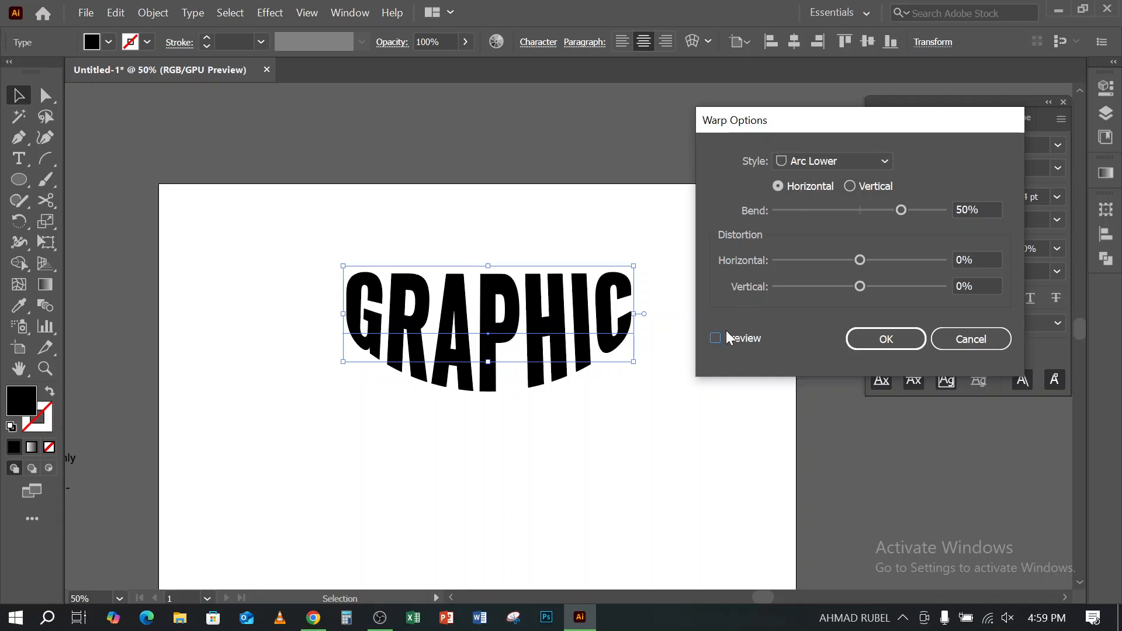
{"action": "left_click", "coordinate": [715, 339]}
{"action": "left_click", "coordinate": [835, 163]}
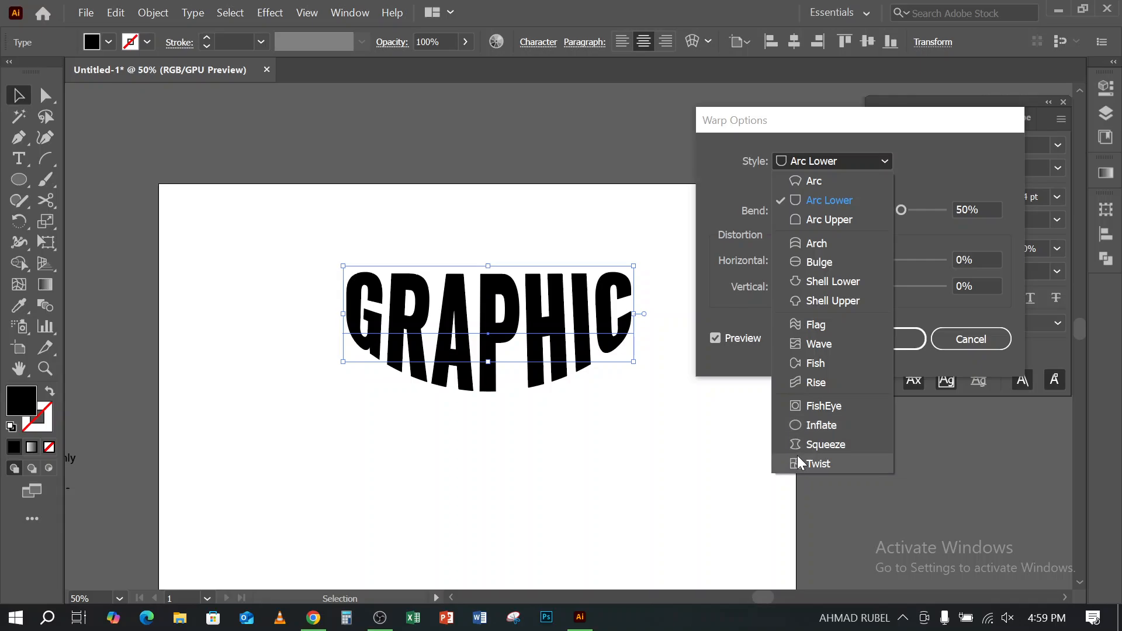
{"action": "left_click", "coordinate": [815, 220]}
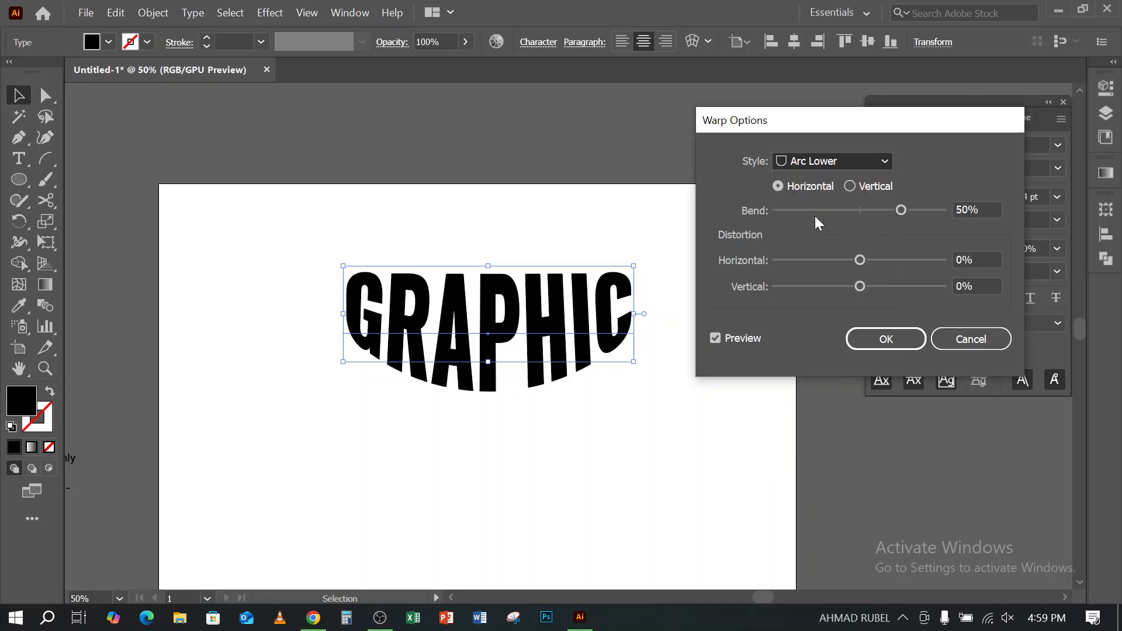
- Try the Arch warp style on the GRAPHIC text, comparing vertical and horizontal orientation and ending on horizontal
{"action": "left_click", "coordinate": [817, 159]}
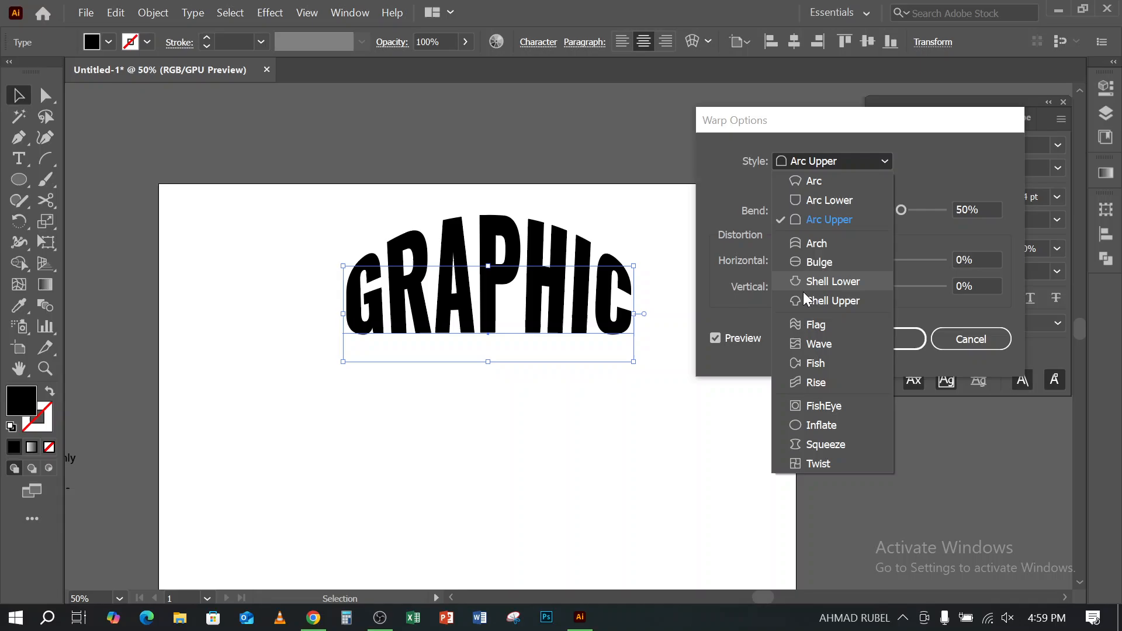
{"action": "left_click", "coordinate": [805, 247]}
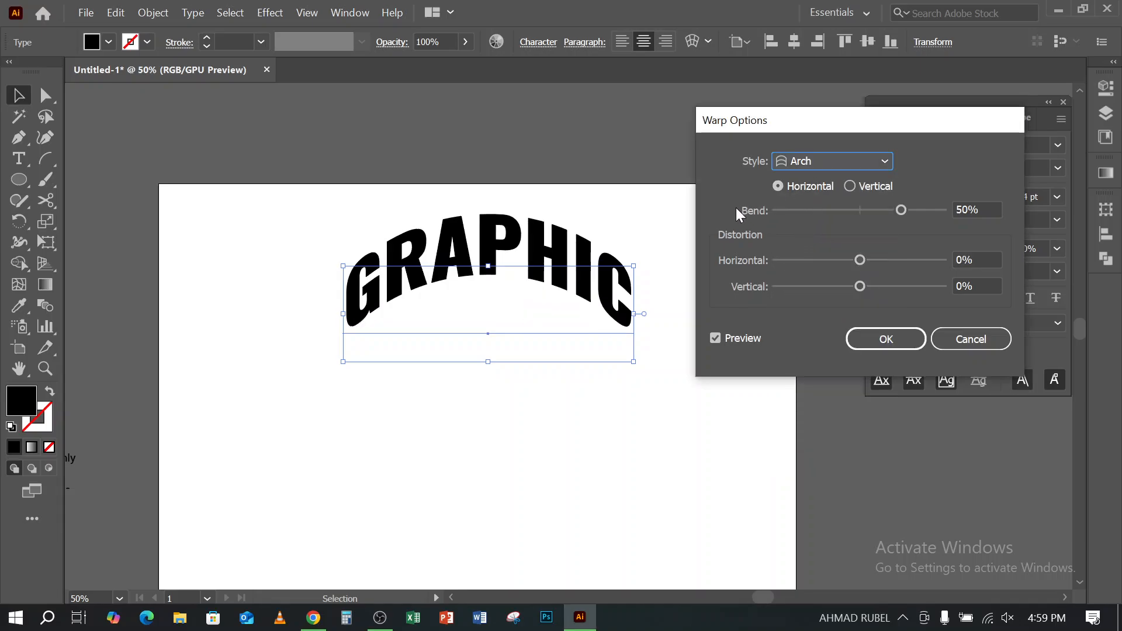
{"action": "left_click", "coordinate": [850, 186]}
{"action": "left_click", "coordinate": [782, 186]}
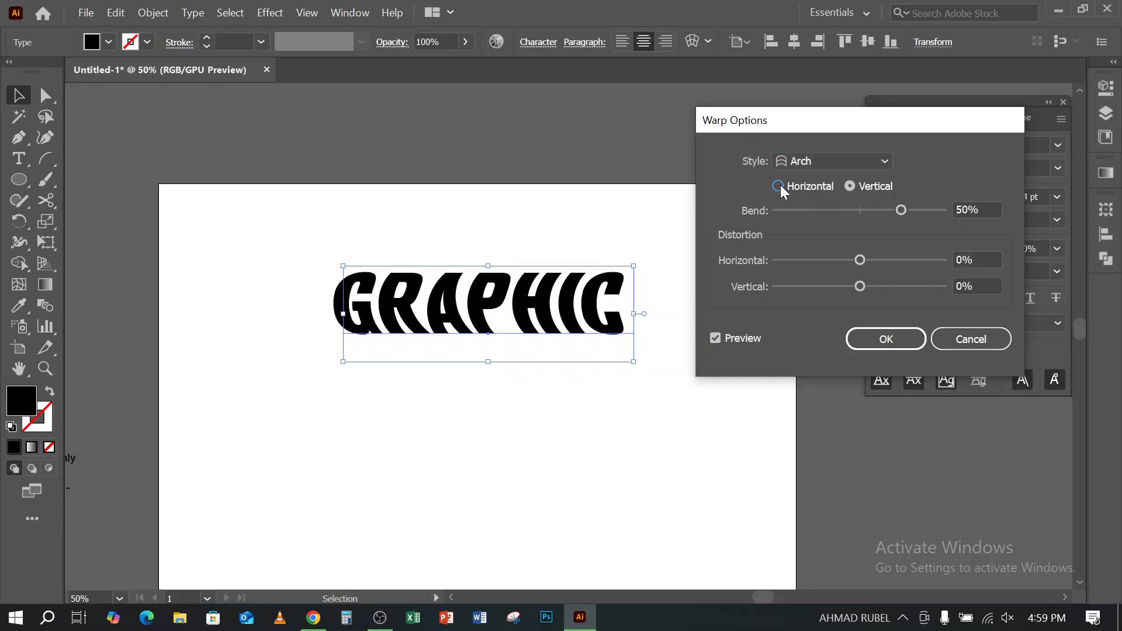
{"action": "left_click", "coordinate": [850, 186]}
{"action": "left_click", "coordinate": [778, 187]}
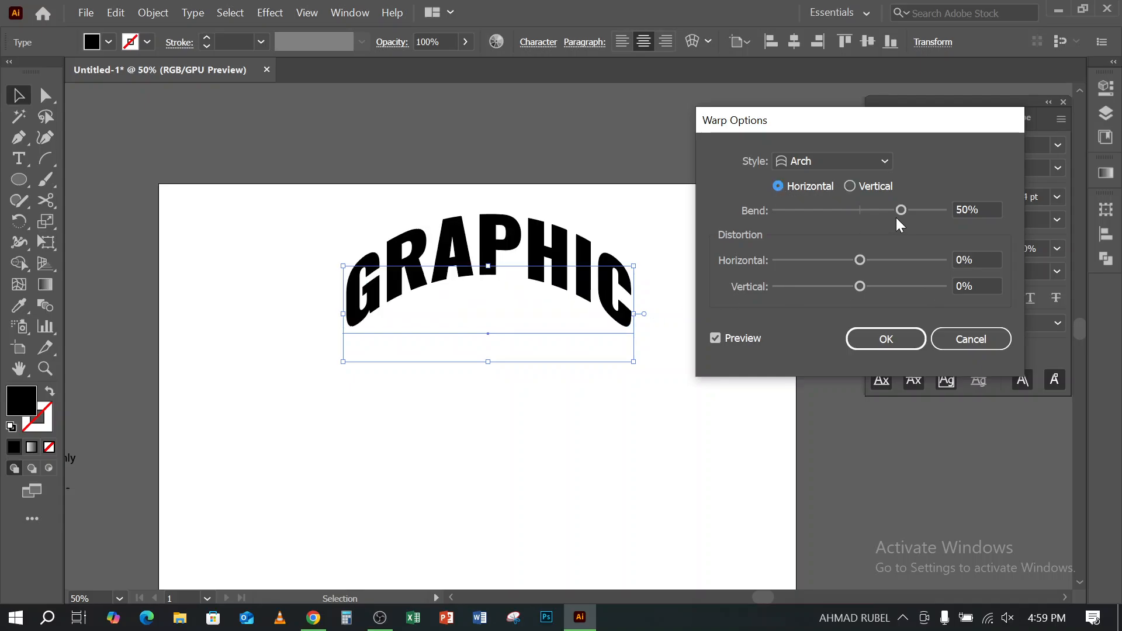
- Test strong negative and positive bends on the Arch warp and settle on a bend of 43%
{"action": "left_click_drag", "start_coordinate": [901, 211], "coordinate": [813, 212]}
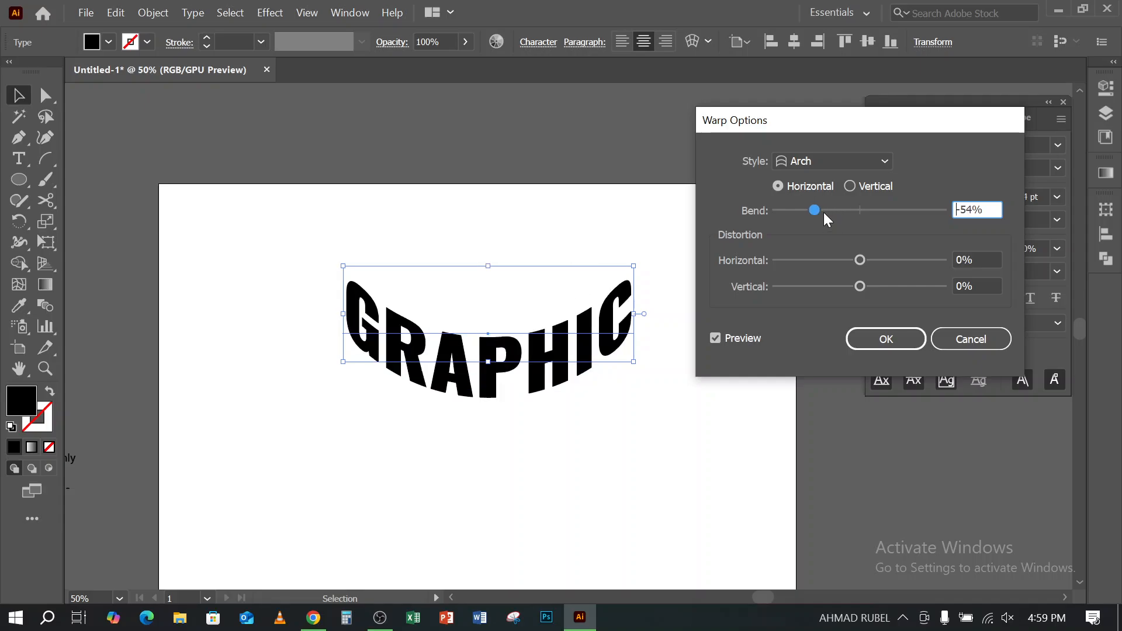
{"action": "left_click_drag", "start_coordinate": [815, 212], "coordinate": [937, 211]}
{"action": "left_click", "coordinate": [992, 209]}
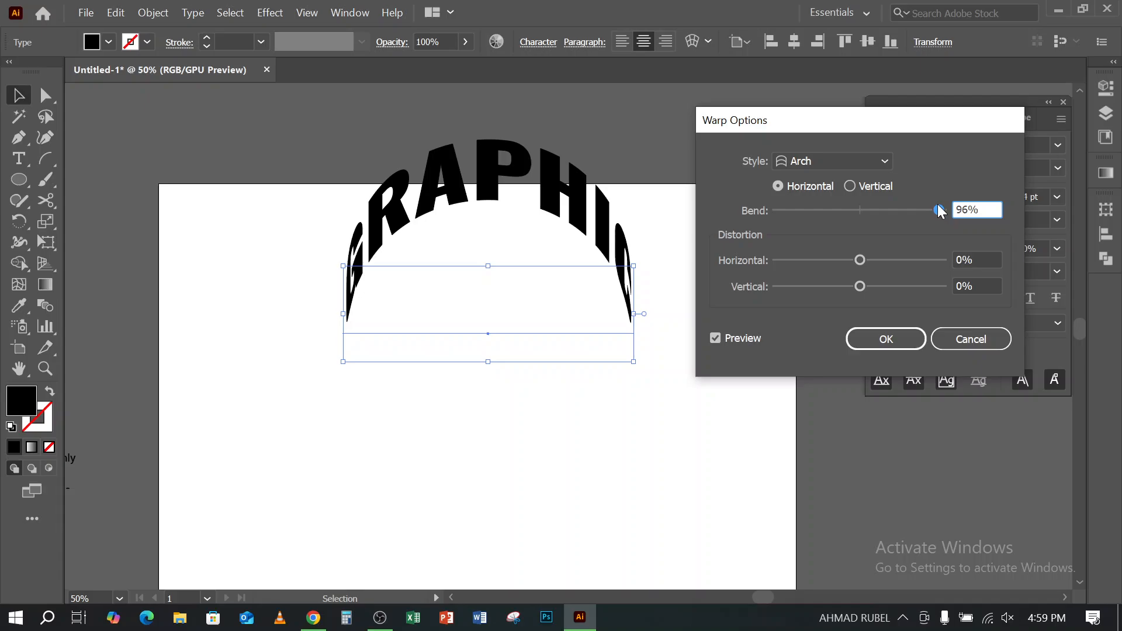
{"action": "left_click", "coordinate": [895, 211]}
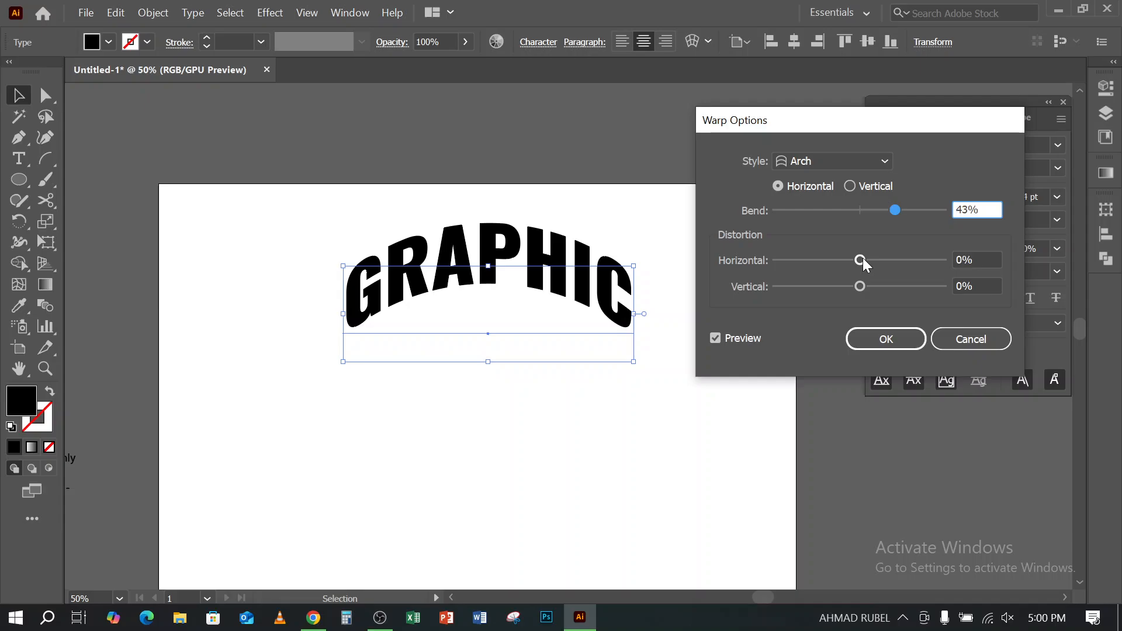
- Set the warp's horizontal distortion to 75% and its vertical distortion to -18%
{"action": "left_click_drag", "start_coordinate": [860, 261], "coordinate": [848, 261]}
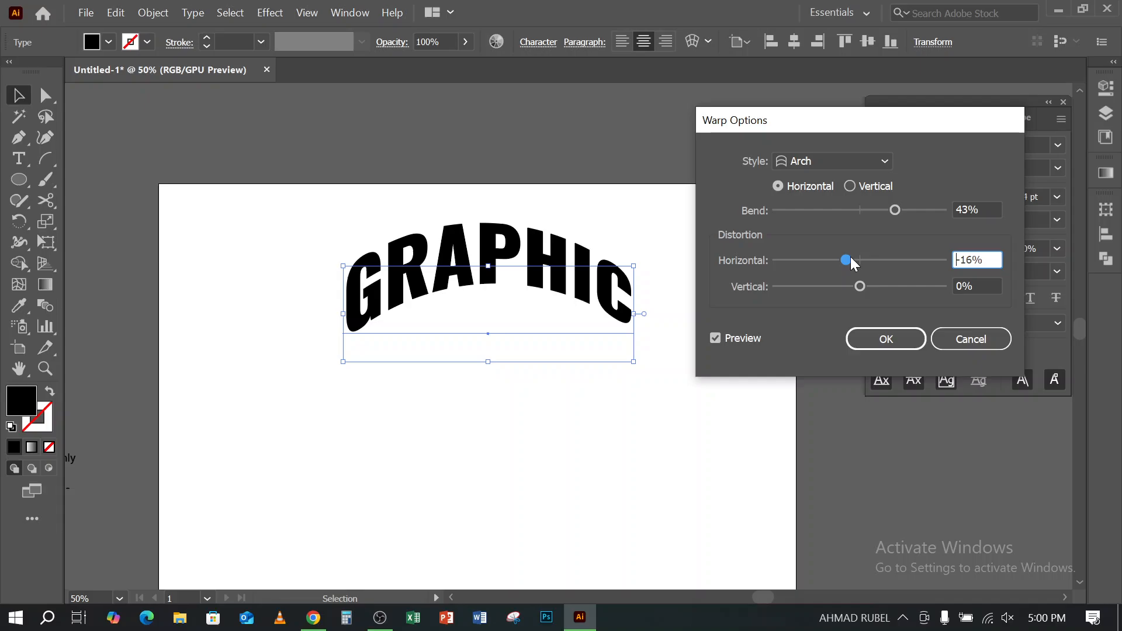
{"action": "left_click_drag", "start_coordinate": [851, 259], "coordinate": [905, 283]}
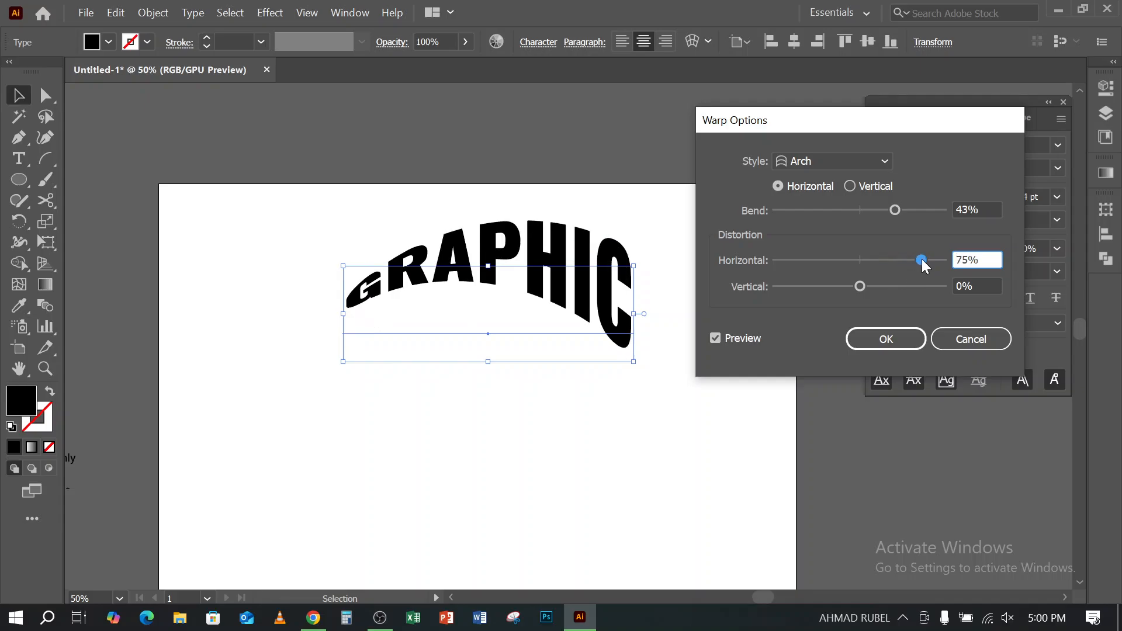
{"action": "mouse_move", "coordinate": [861, 289]}
{"action": "left_mouse_down"}
{"action": "mouse_move", "coordinate": [879, 289]}
{"action": "mouse_move", "coordinate": [842, 286]}
{"action": "left_mouse_up"}
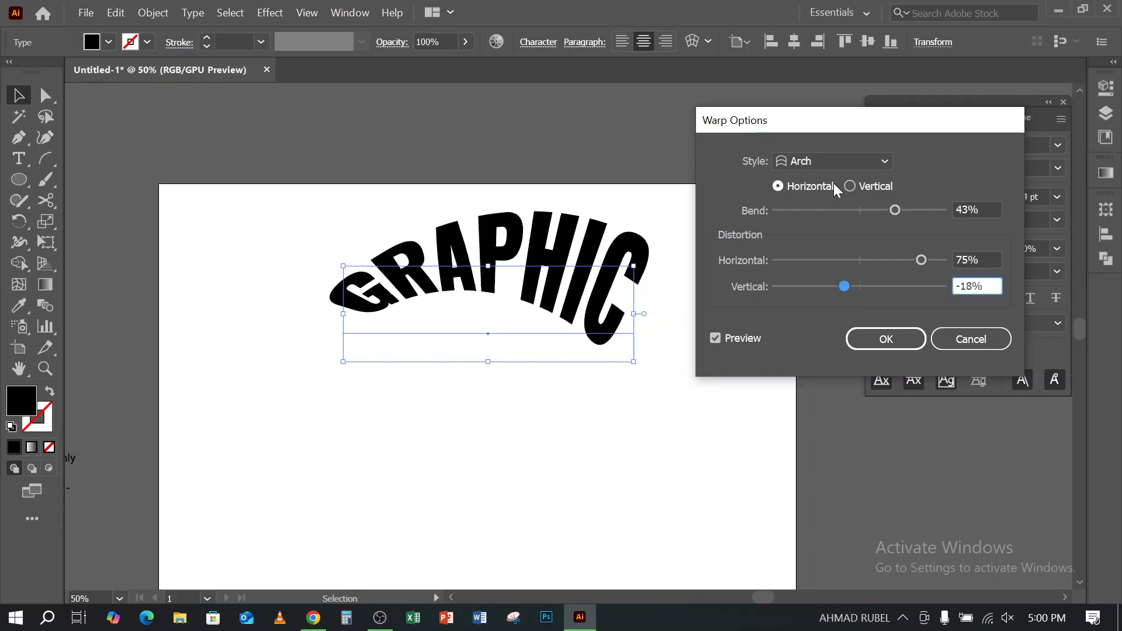
- Try the Bulge, Shell Upper, Fish and Rise warp styles on the GRAPHIC text
{"action": "left_click", "coordinate": [836, 161]}
{"action": "left_click", "coordinate": [812, 261]}
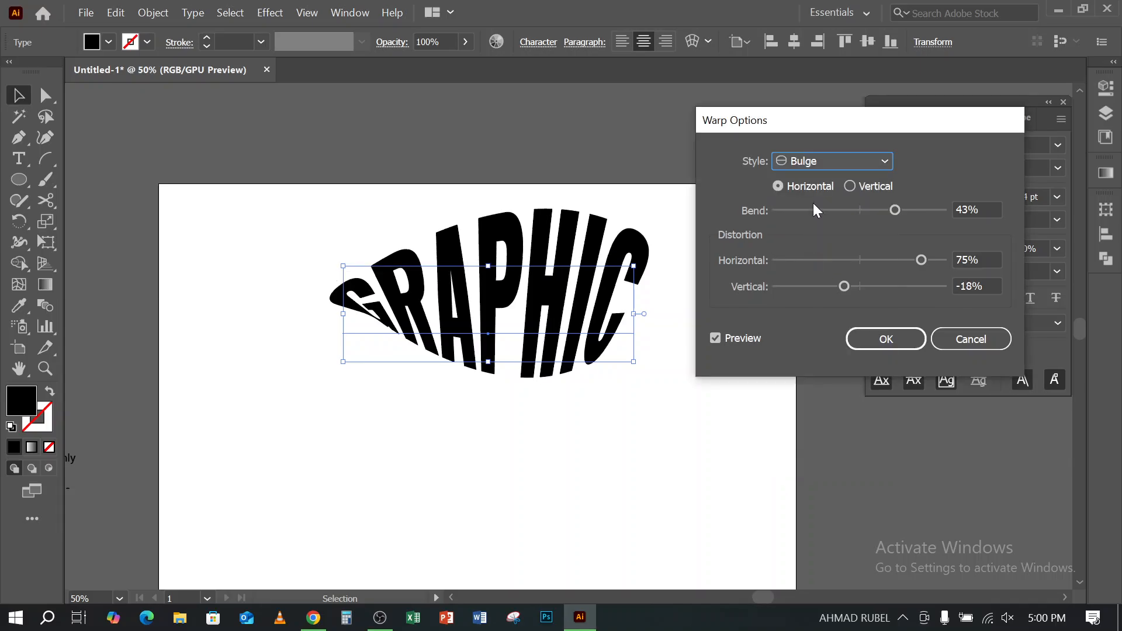
{"action": "left_click", "coordinate": [816, 163]}
{"action": "left_click", "coordinate": [813, 299]}
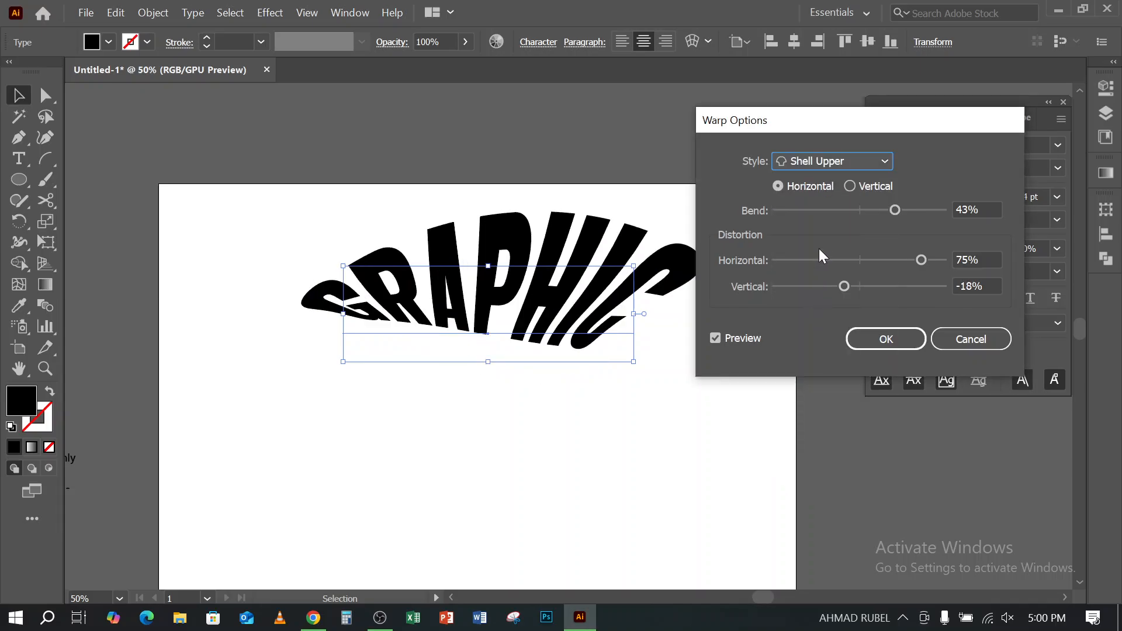
{"action": "left_click", "coordinate": [834, 163]}
{"action": "left_click", "coordinate": [822, 364]}
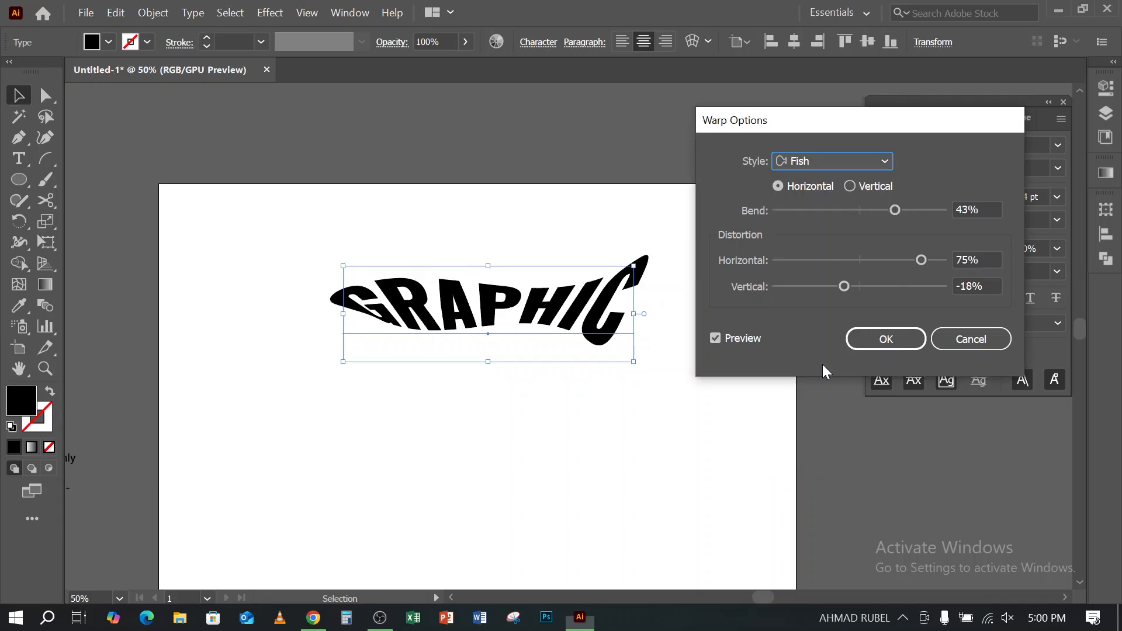
{"action": "left_click", "coordinate": [833, 160]}
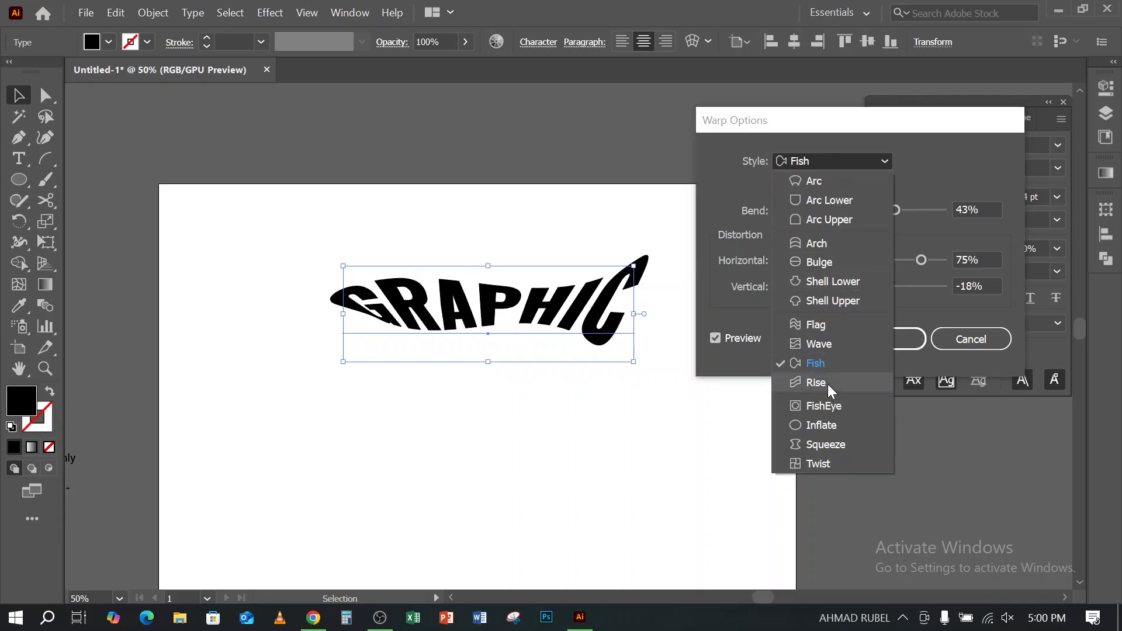
{"action": "left_click", "coordinate": [831, 390]}
- Switch the warp style to Inflate and apply it to the GRAPHIC text
{"action": "left_click", "coordinate": [833, 157]}
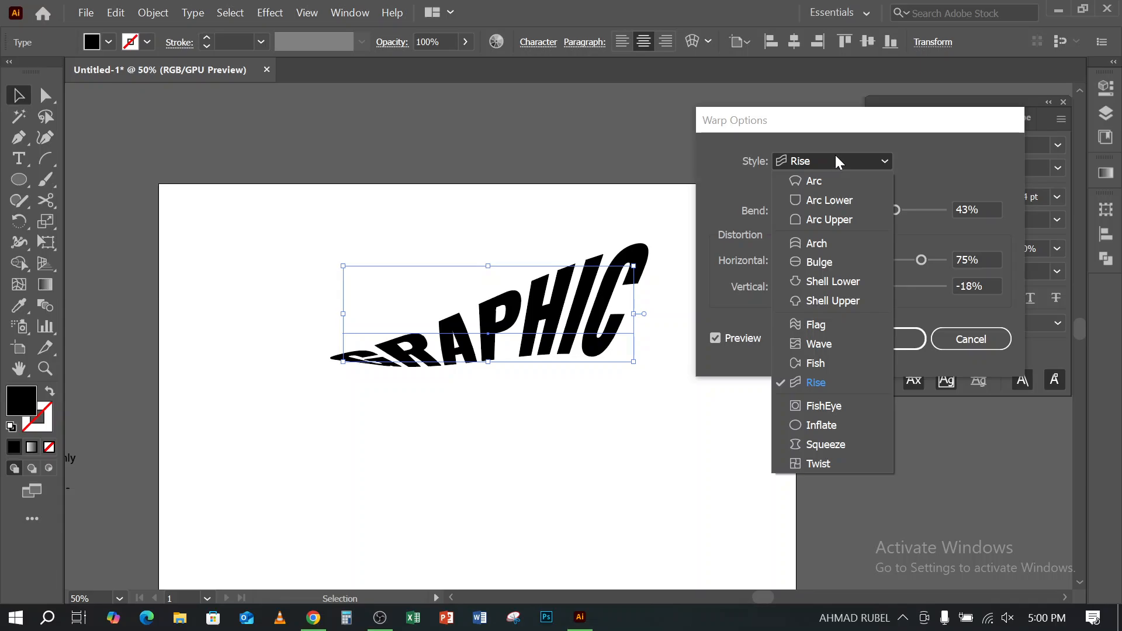
{"action": "left_click", "coordinate": [805, 425]}
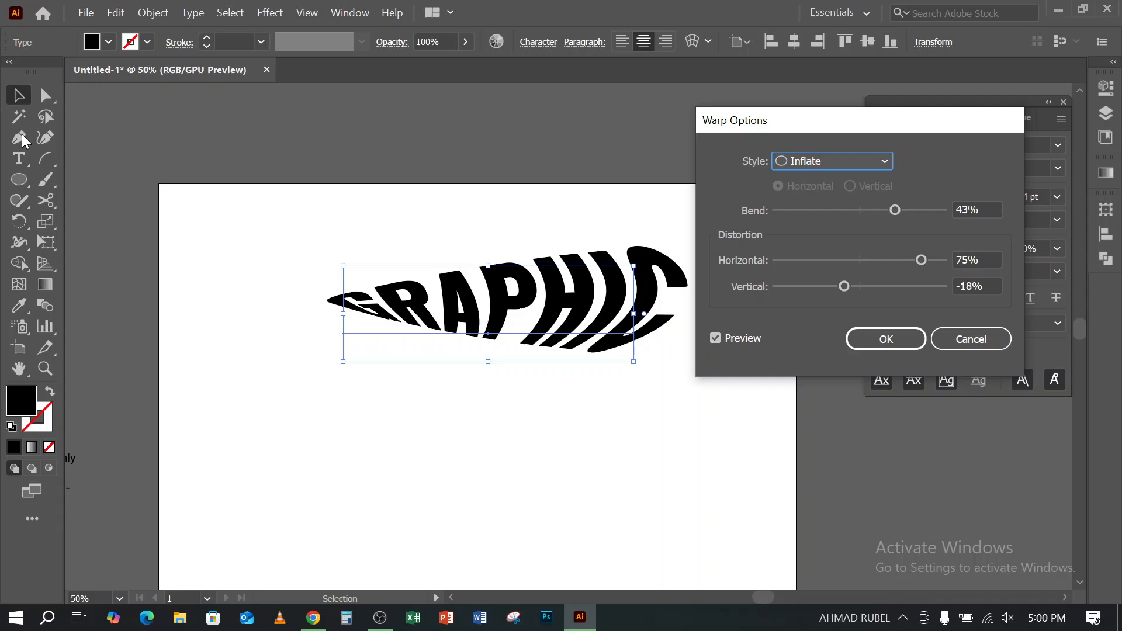
{"action": "left_click", "coordinate": [829, 162]}
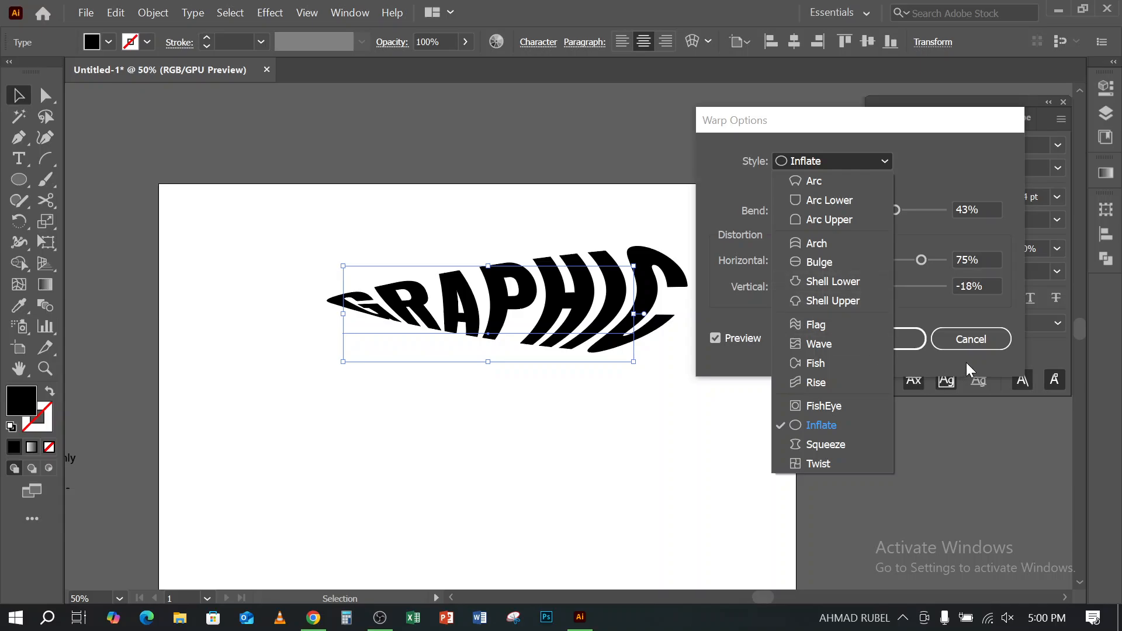
{"action": "left_click", "coordinate": [981, 333]}
{"action": "left_click", "coordinate": [910, 342]}
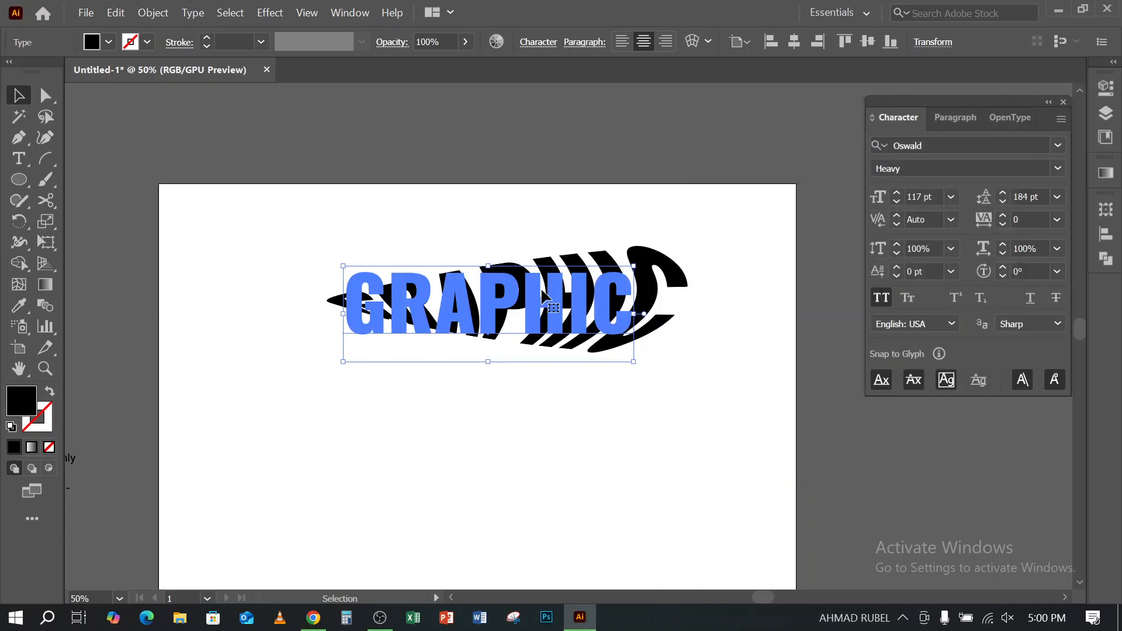
- Draw an open S-shaped curve below the GRAPHIC text with the Pen tool
{"action": "scroll", "coordinate": [154, 272], "scroll_direction": "down", "scroll_amount": 3}
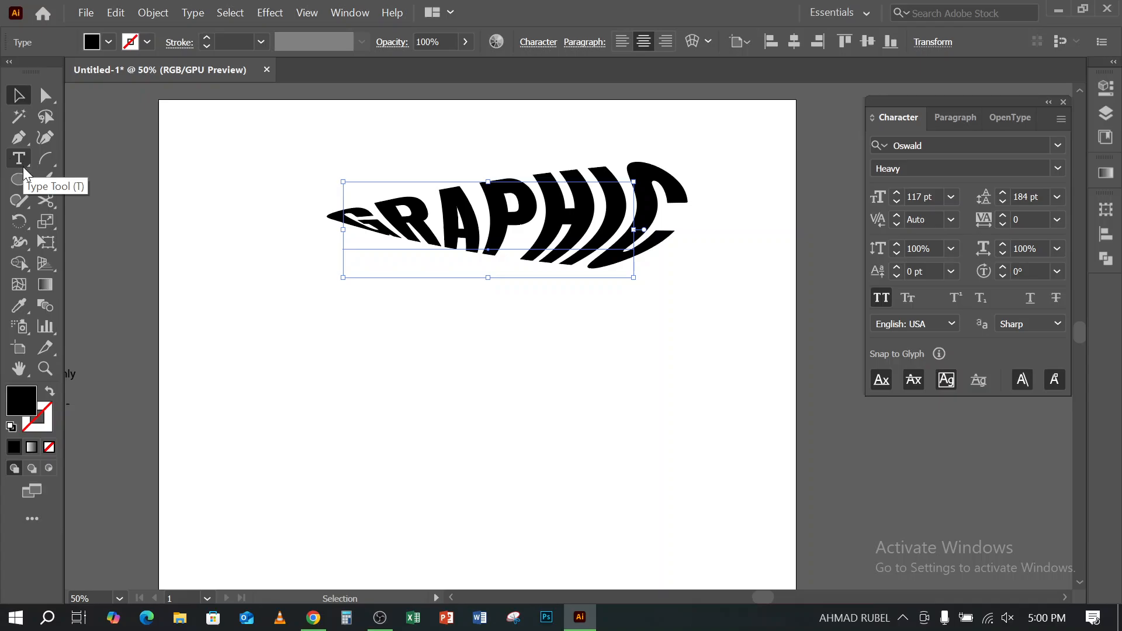
{"action": "left_click", "coordinate": [21, 136]}
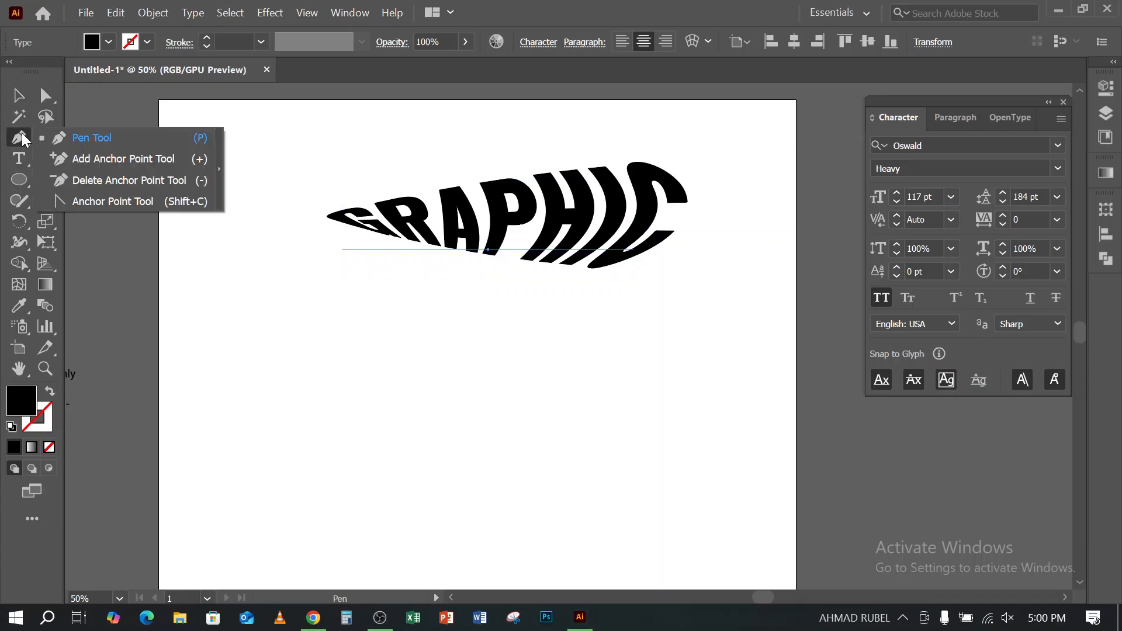
{"action": "left_click", "coordinate": [88, 137]}
{"action": "scroll", "coordinate": [271, 446], "scroll_direction": "down", "scroll_amount": 3}
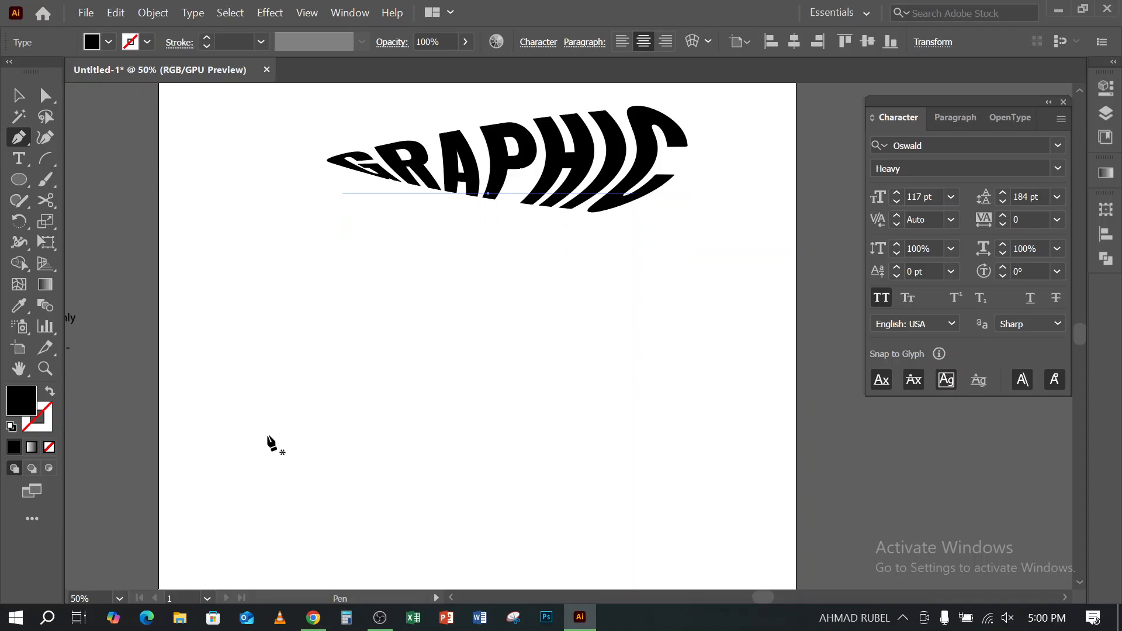
{"action": "left_click", "coordinate": [233, 431]}
{"action": "left_click_drag", "start_coordinate": [409, 385], "coordinate": [615, 502]}
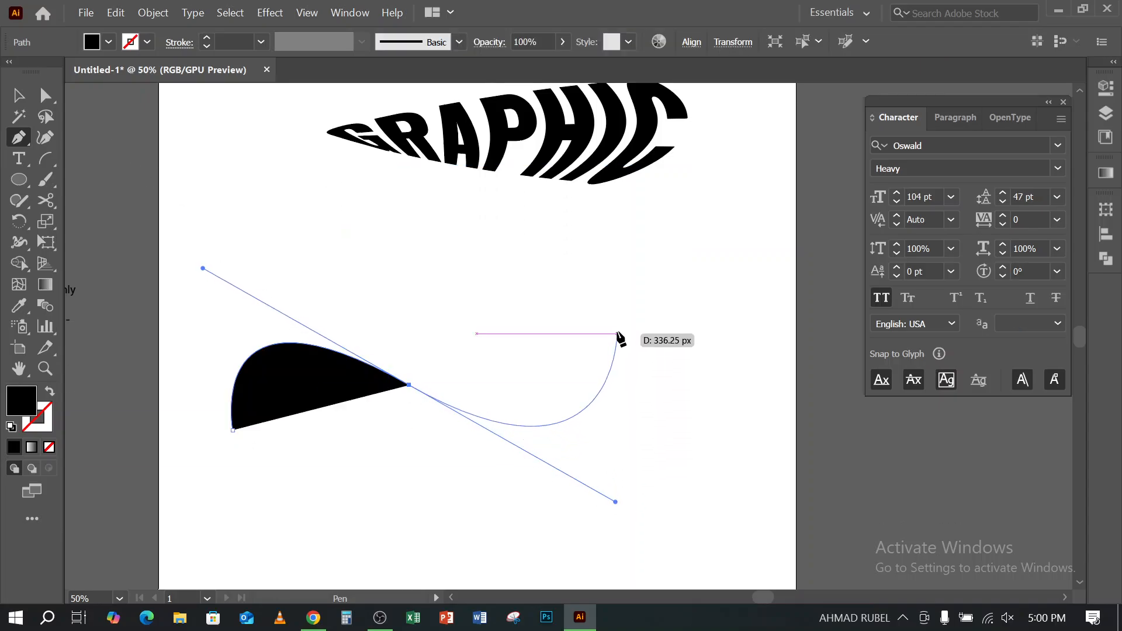
{"action": "left_click_drag", "start_coordinate": [630, 273], "coordinate": [660, 211]}
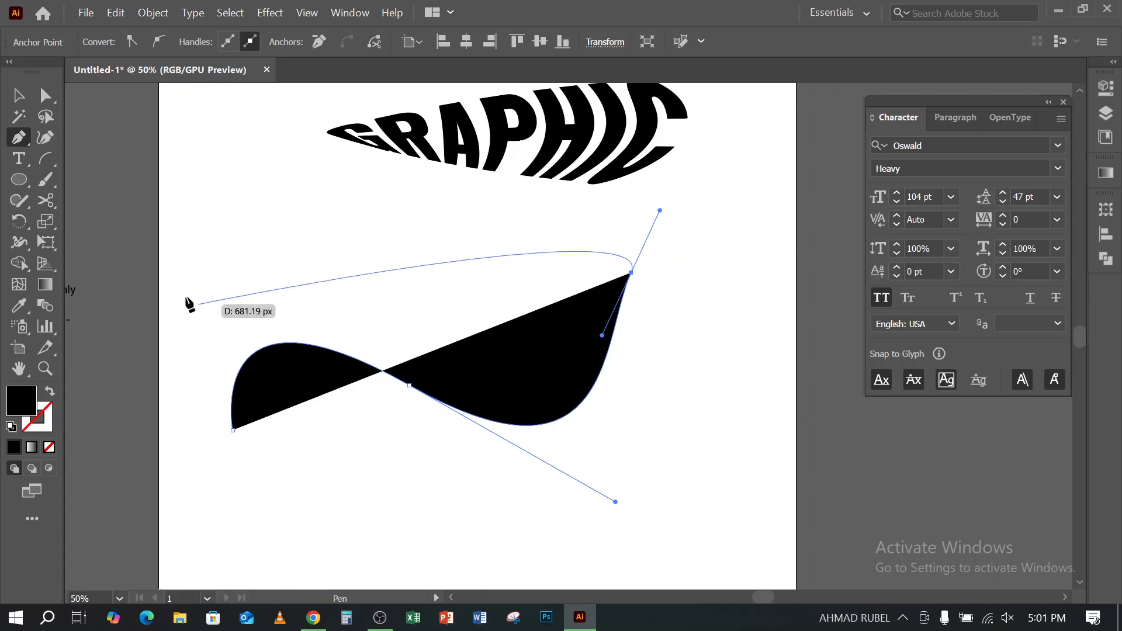
- Swap the curve's fill and stroke to give it a black outline with no fill, and deselect it
{"action": "left_click", "coordinate": [18, 95]}
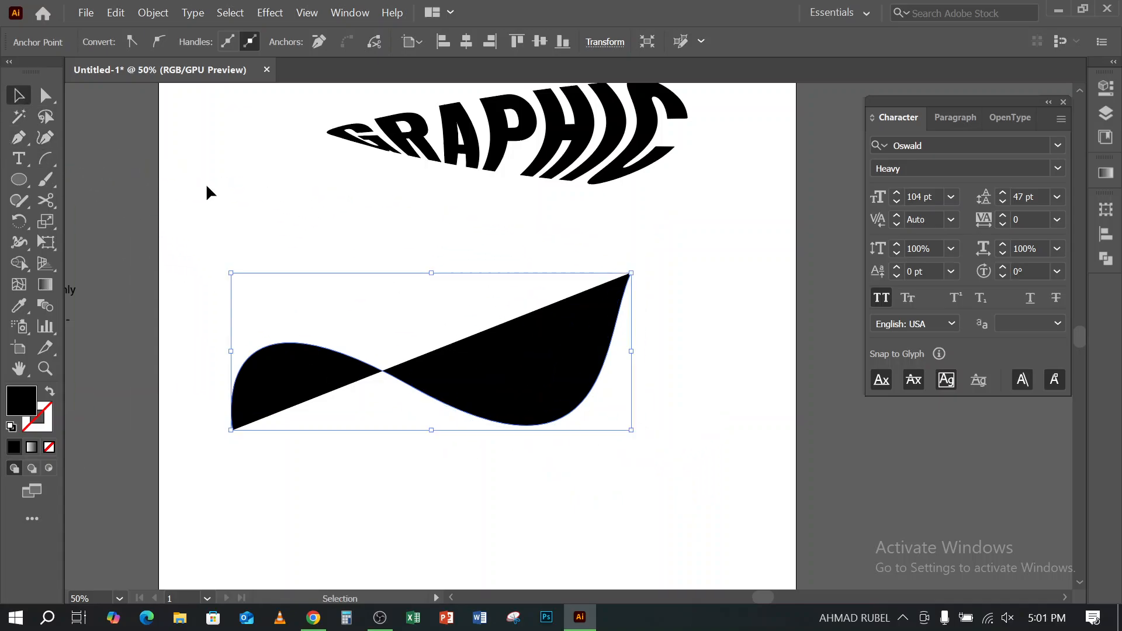
{"action": "left_click", "coordinate": [49, 392]}
{"action": "left_click", "coordinate": [265, 454]}
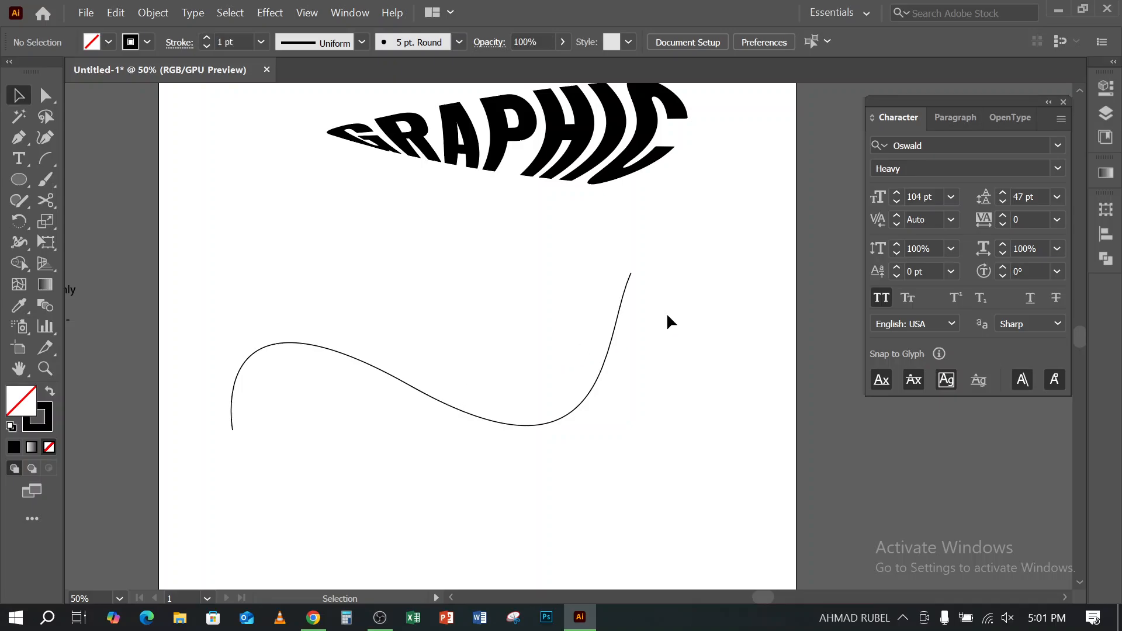
- Delete the outlined S-shaped curve below the GRAPHIC text
{"action": "left_click", "coordinate": [617, 332]}
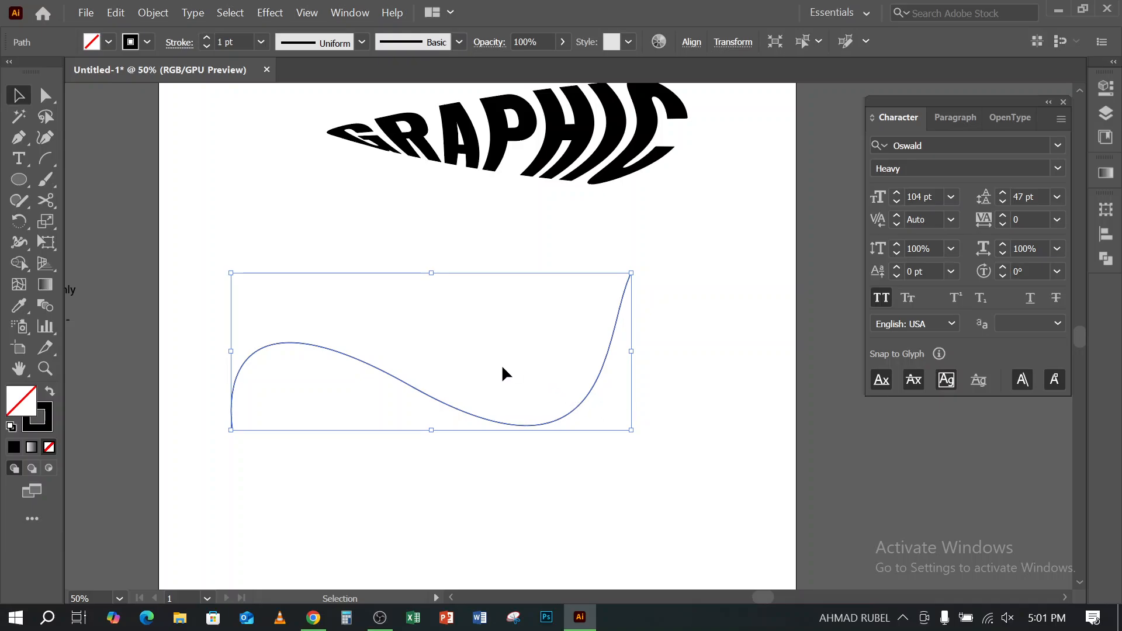
{"action": "key", "text": "Delete"}
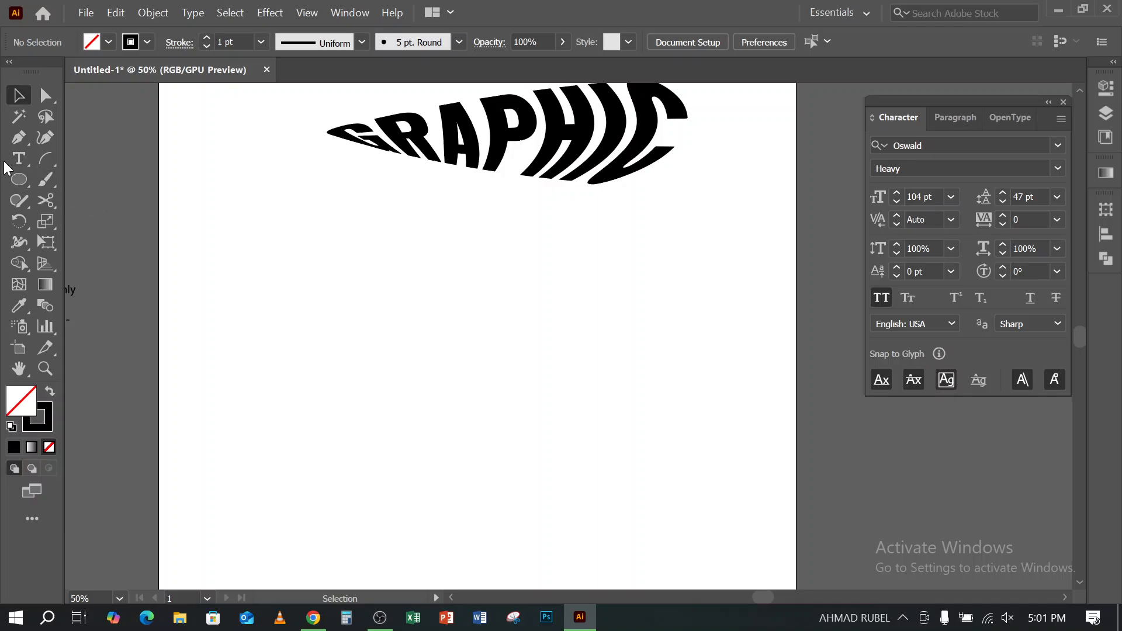
- Draw a longer wavy open path below the GRAPHIC text with the Pen tool and shift it slightly up and left
{"action": "left_click", "coordinate": [19, 137]}
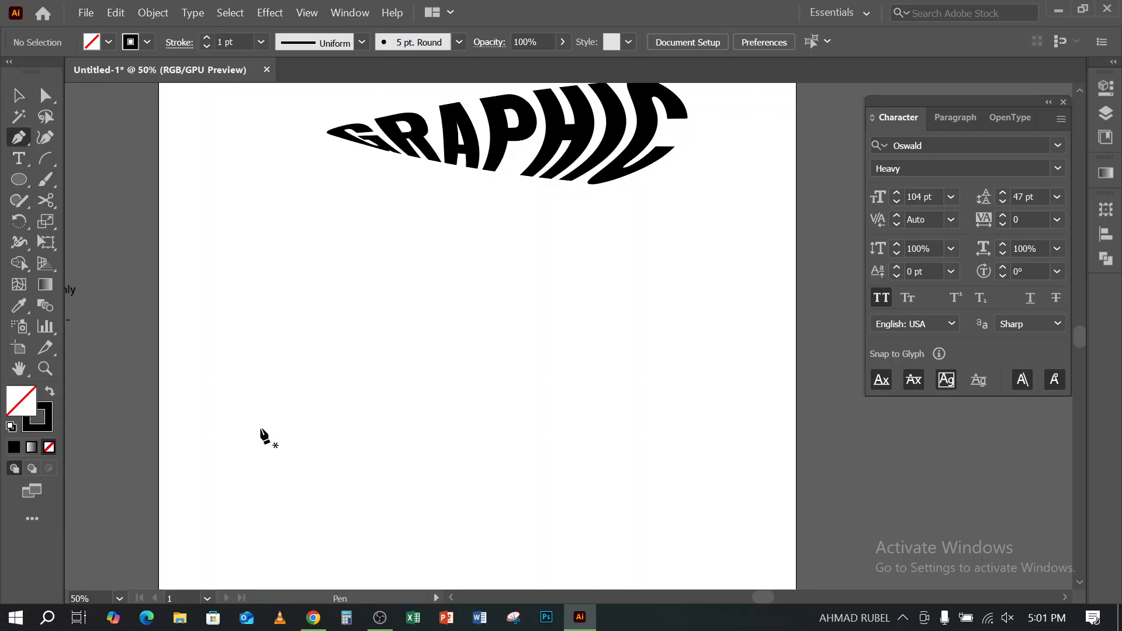
{"action": "left_click", "coordinate": [261, 429]}
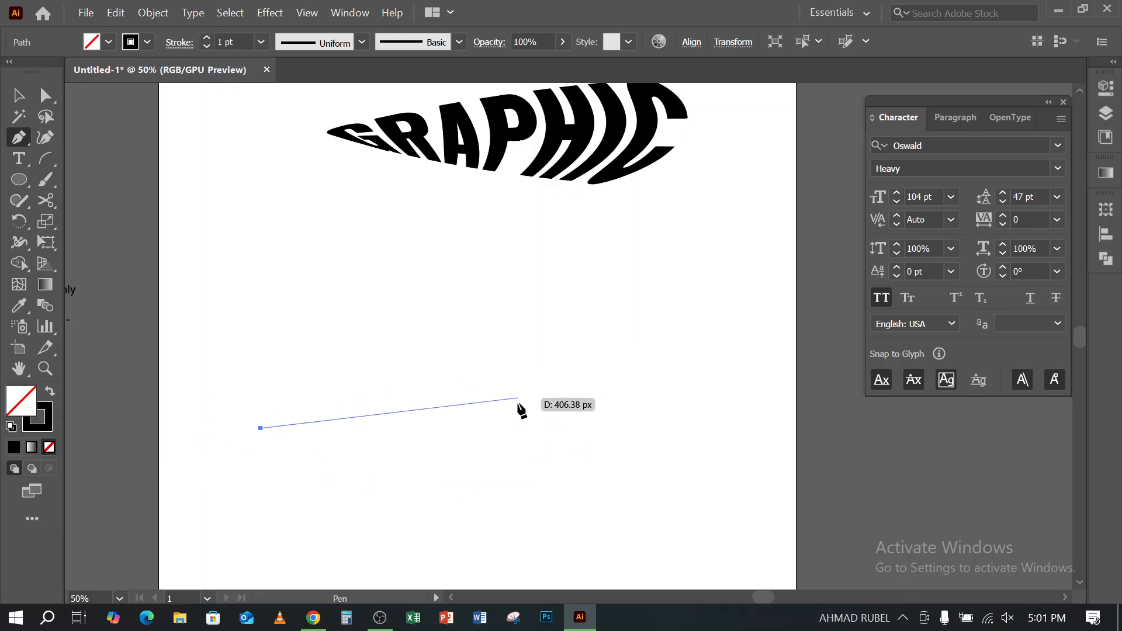
{"action": "left_click_drag", "start_coordinate": [518, 406], "coordinate": [642, 524]}
{"action": "left_click_drag", "start_coordinate": [732, 370], "coordinate": [732, 318]}
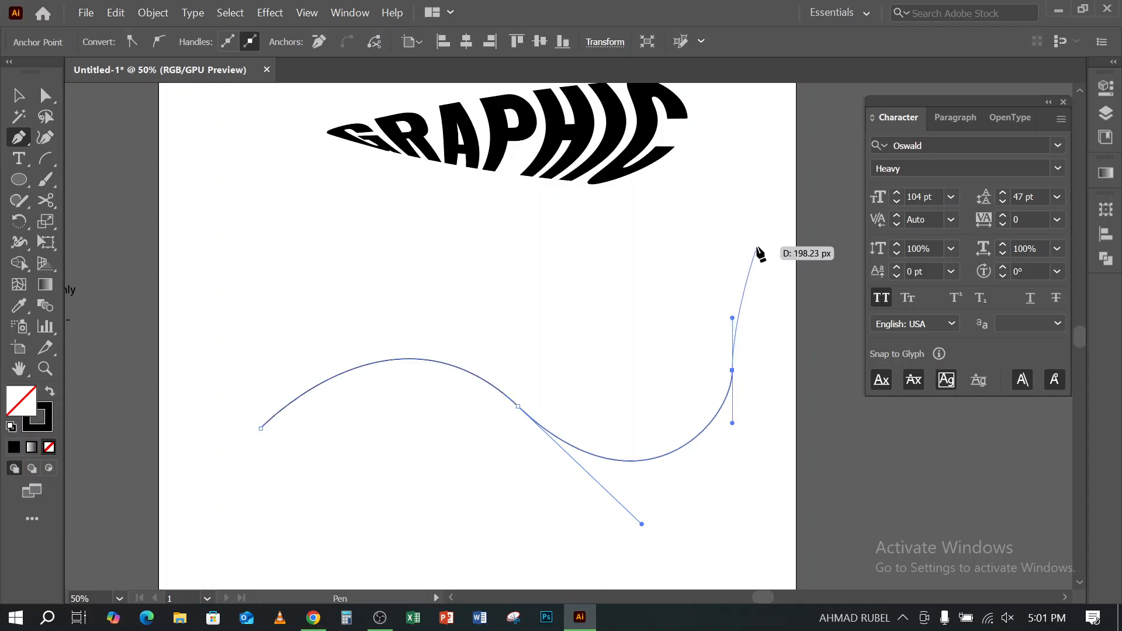
{"action": "left_click_drag", "start_coordinate": [764, 222], "coordinate": [795, 185]}
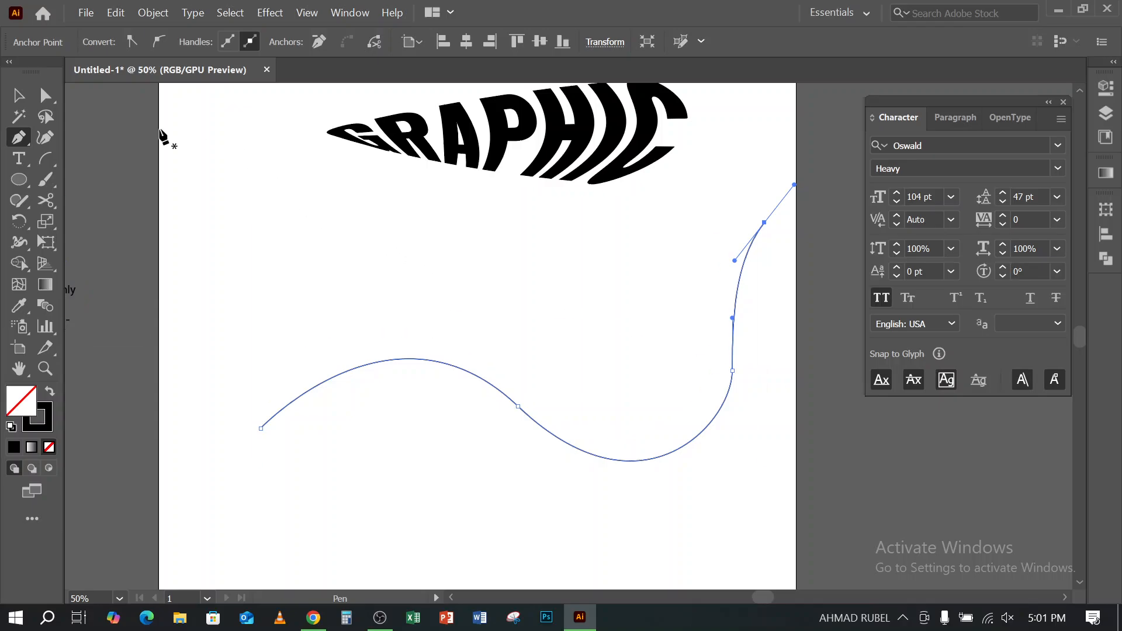
{"action": "left_click", "coordinate": [18, 94]}
{"action": "left_click", "coordinate": [495, 416]}
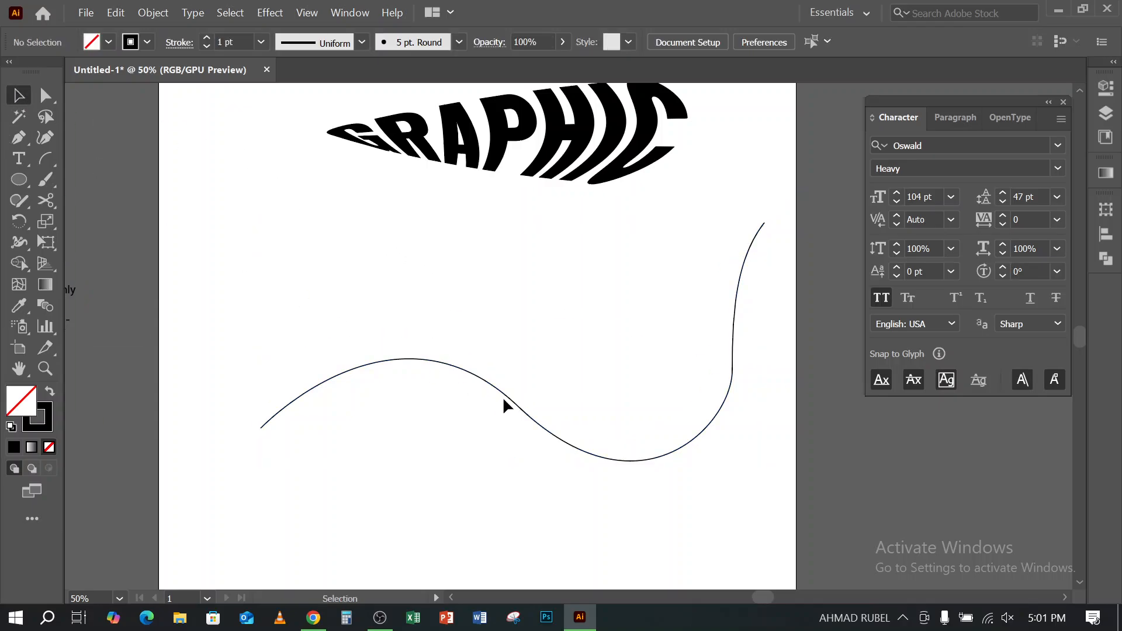
{"action": "left_click_drag", "start_coordinate": [506, 399], "coordinate": [467, 386]}
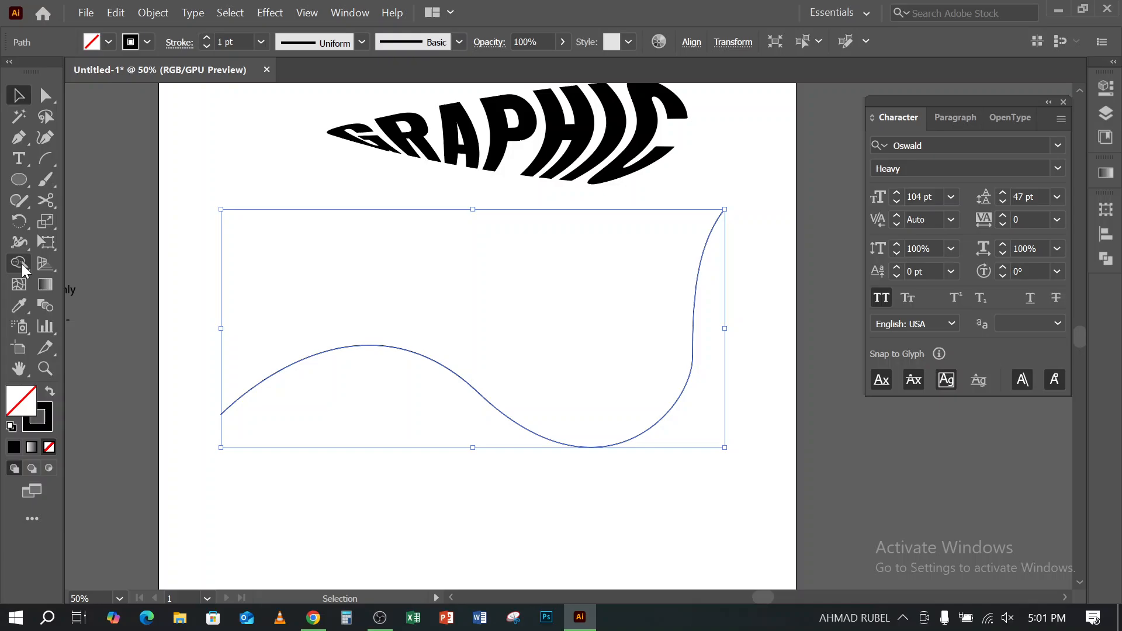
- Place LOREM IPSUM placeholder text on the wavy path and slide its start bracket back to the path's left end
{"action": "left_click", "coordinate": [18, 158]}
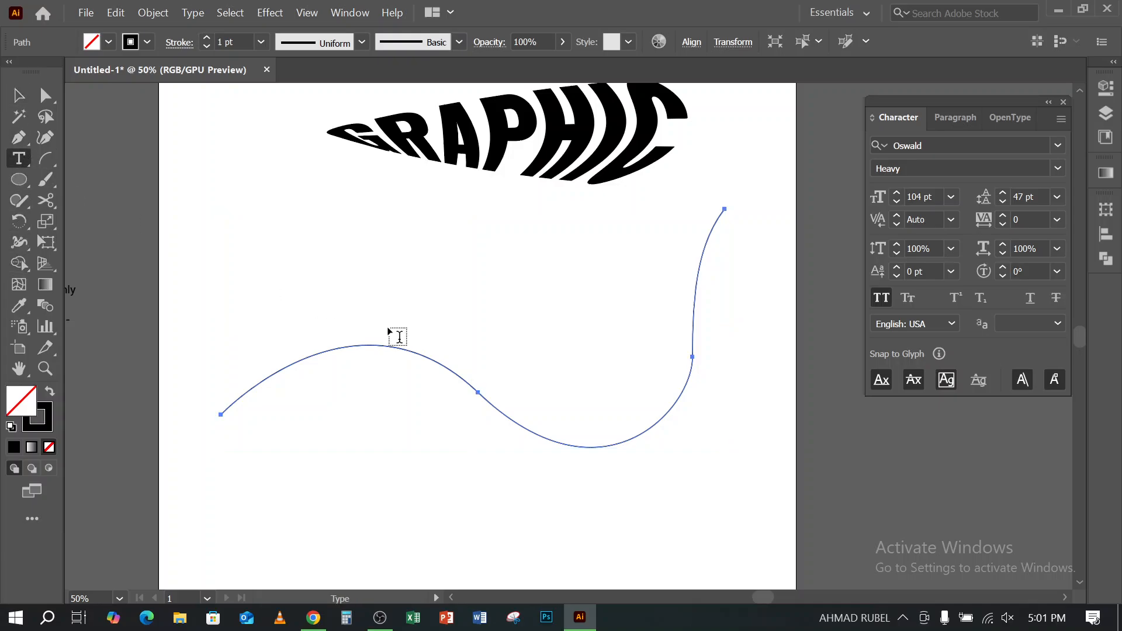
{"action": "left_click", "coordinate": [435, 360]}
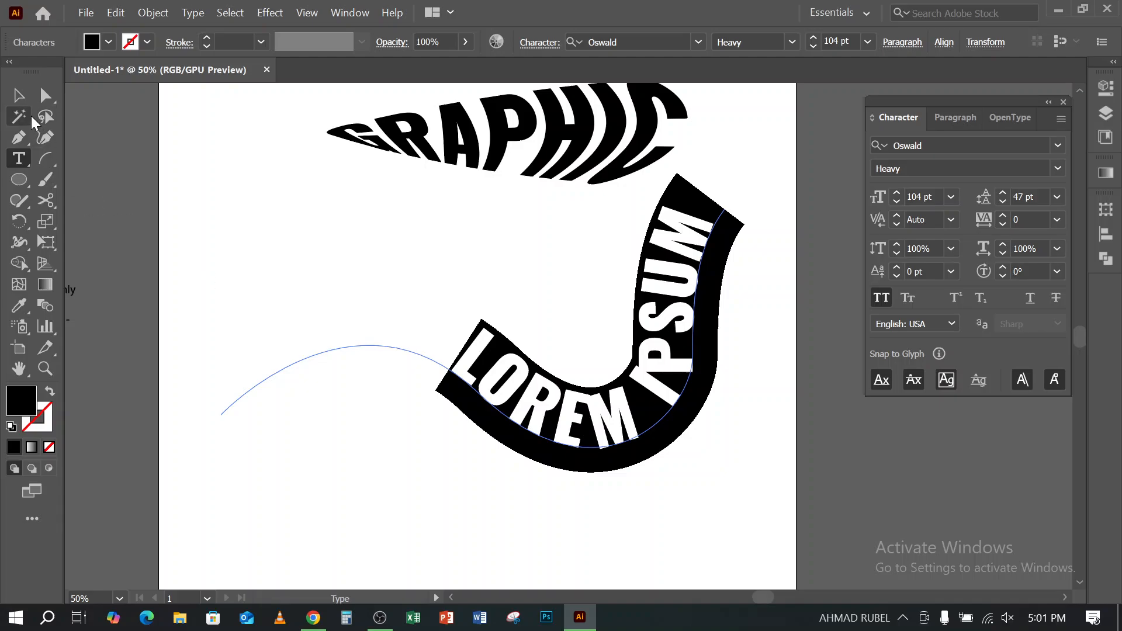
{"action": "left_click", "coordinate": [18, 95]}
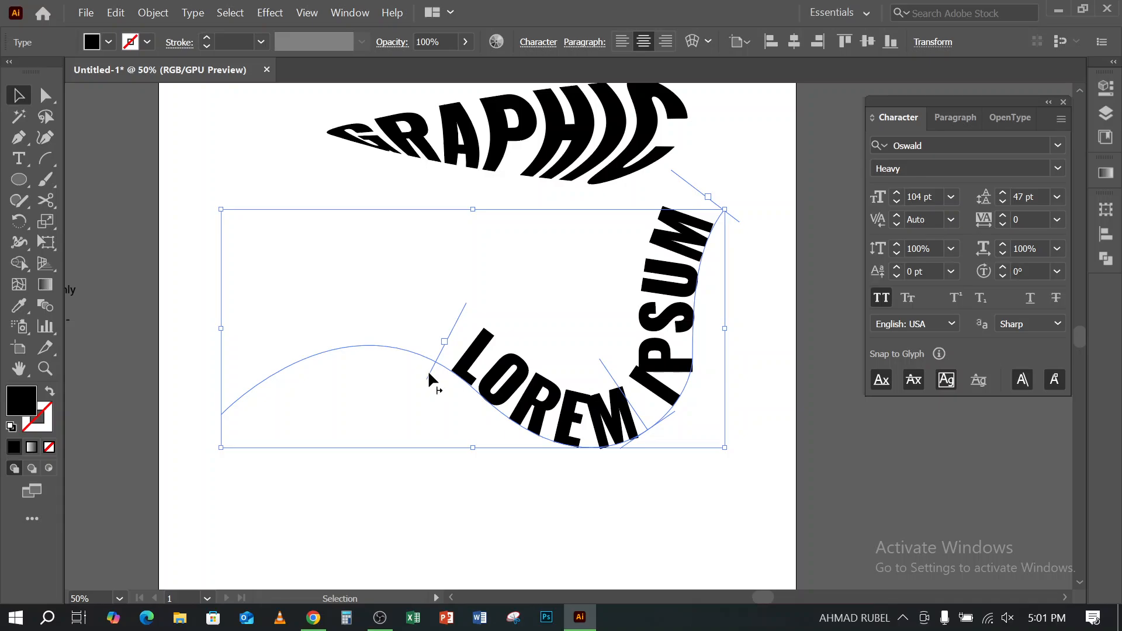
{"action": "left_click_drag", "start_coordinate": [427, 376], "coordinate": [237, 423]}
{"action": "left_click", "coordinate": [386, 500]}
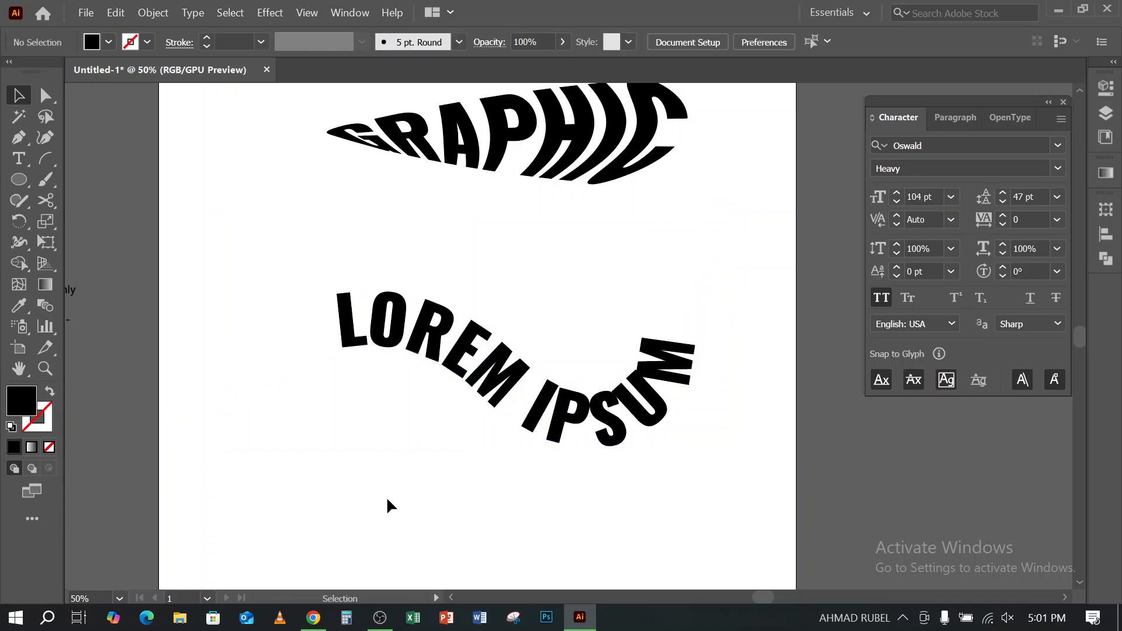
- Show the GRAPHIC text's Appearance attributes beside the Character settings and move the text slightly up and left
{"action": "left_click", "coordinate": [558, 155]}
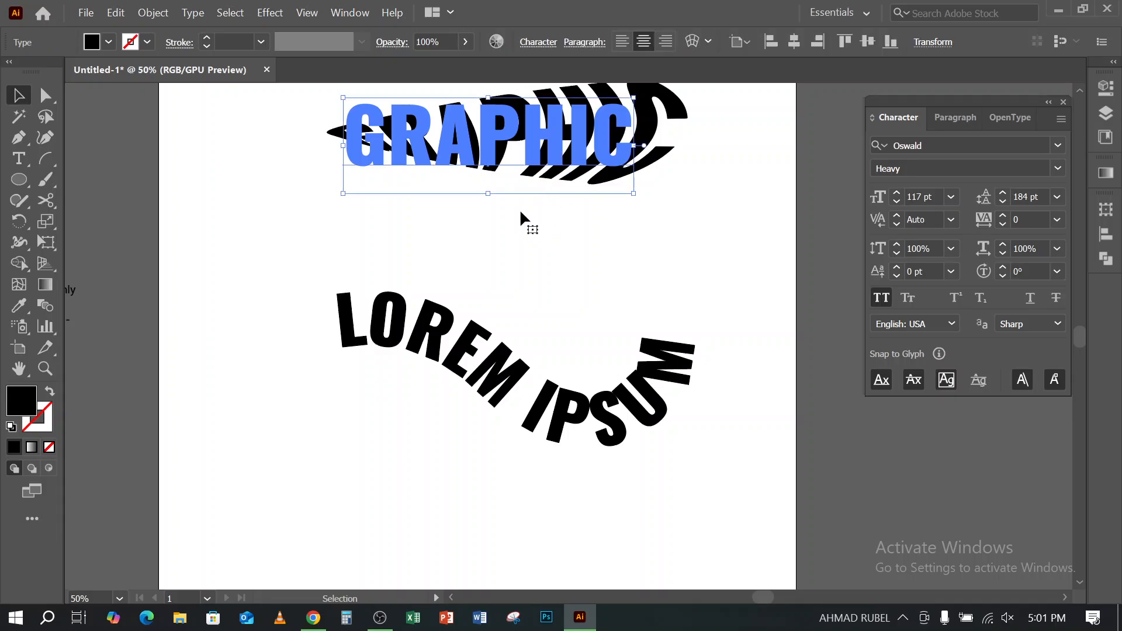
{"action": "scroll", "coordinate": [553, 342], "scroll_direction": "up", "scroll_amount": 3}
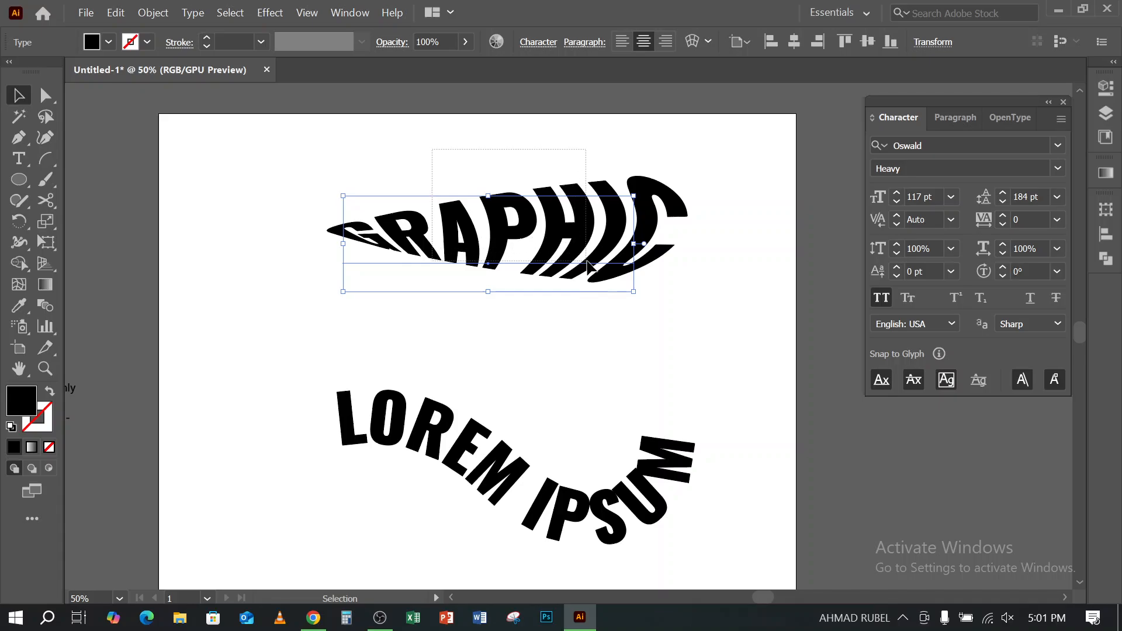
{"action": "scroll", "coordinate": [579, 281], "scroll_direction": "up", "scroll_amount": 3}
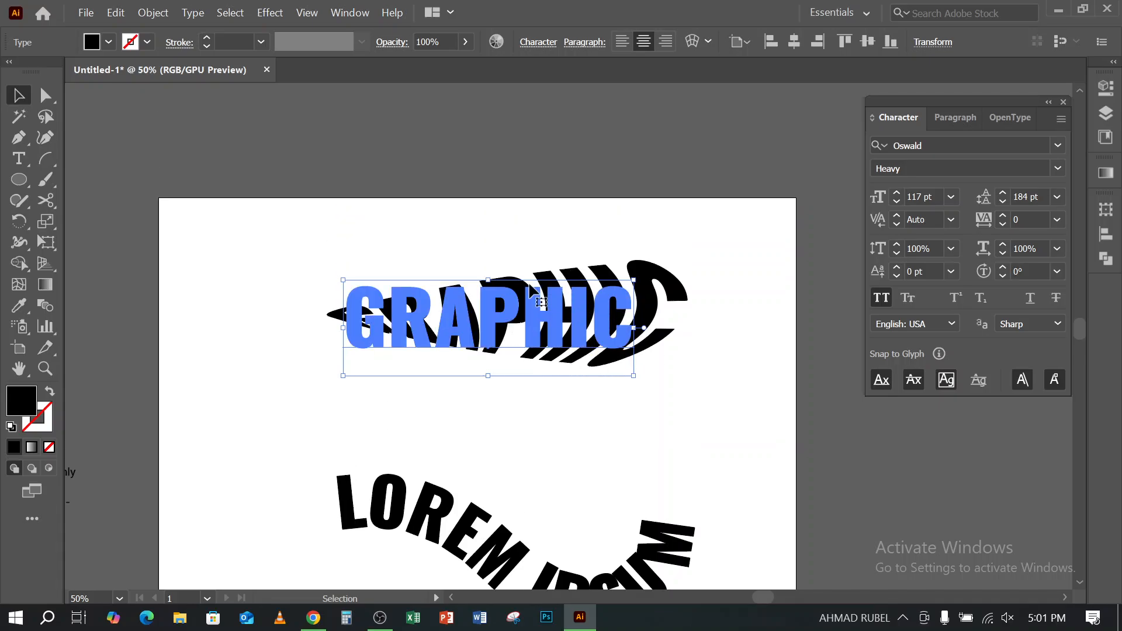
{"action": "left_click", "coordinate": [281, 13]}
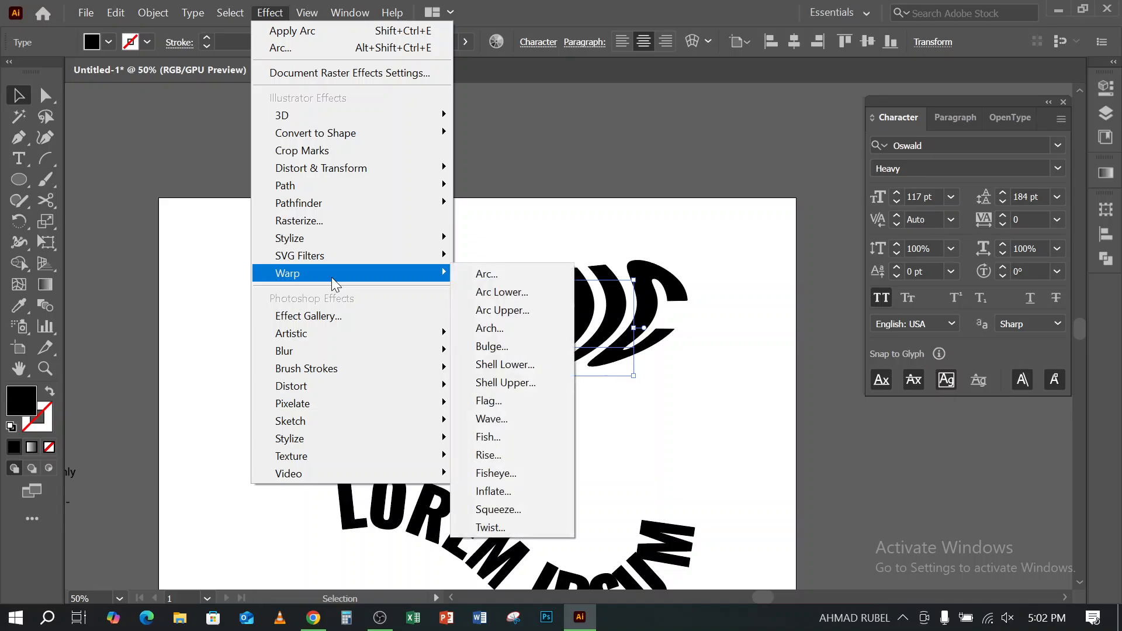
{"action": "mouse_move", "coordinate": [355, 15]}
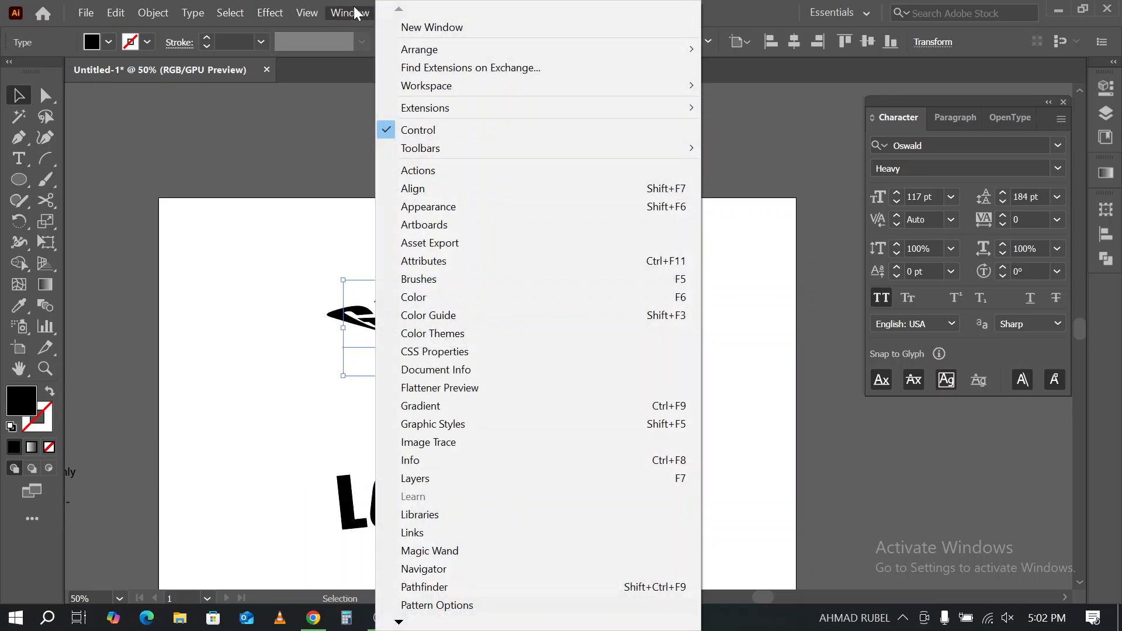
{"action": "left_click", "coordinate": [753, 15]}
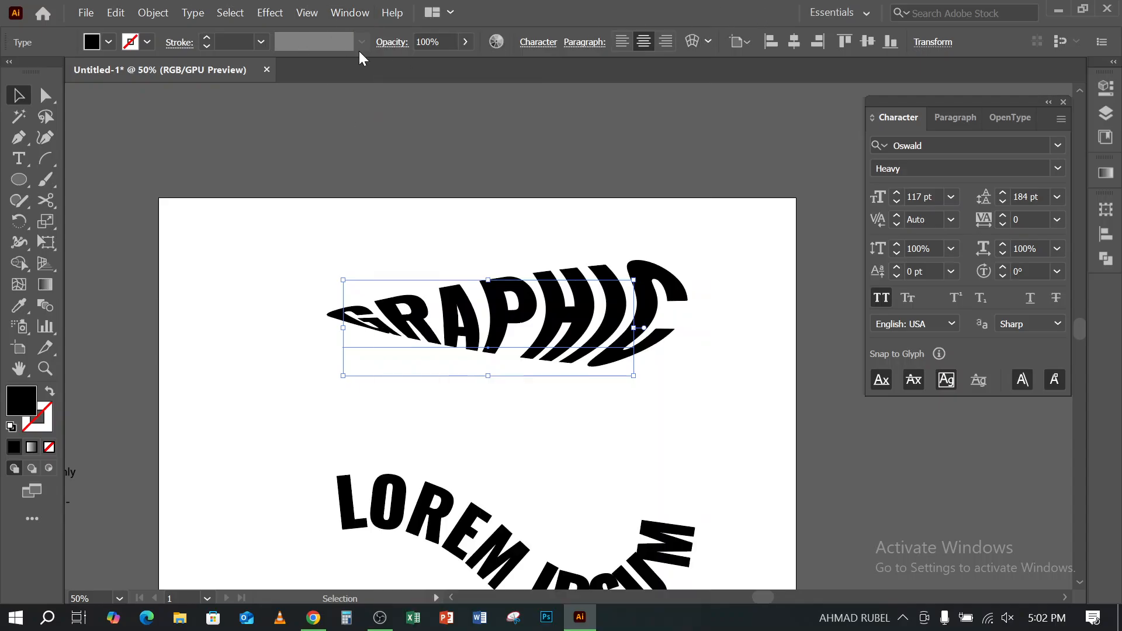
{"action": "left_click", "coordinate": [352, 18]}
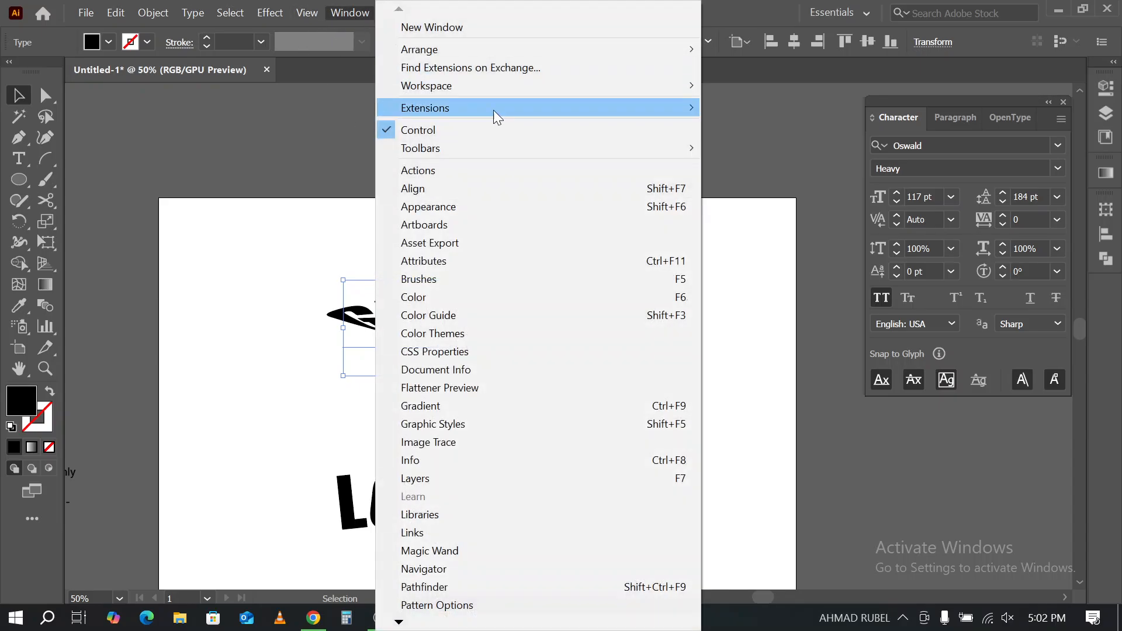
{"action": "left_click", "coordinate": [466, 211]}
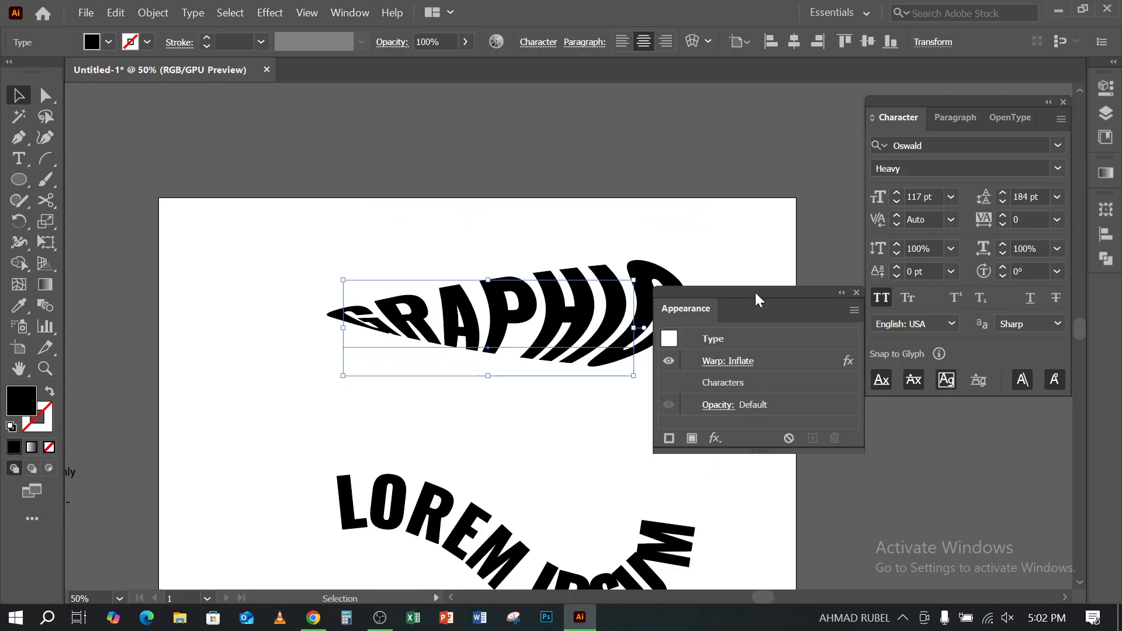
{"action": "left_click_drag", "start_coordinate": [759, 300], "coordinate": [752, 105]}
{"action": "left_click_drag", "start_coordinate": [435, 196], "coordinate": [517, 366]}
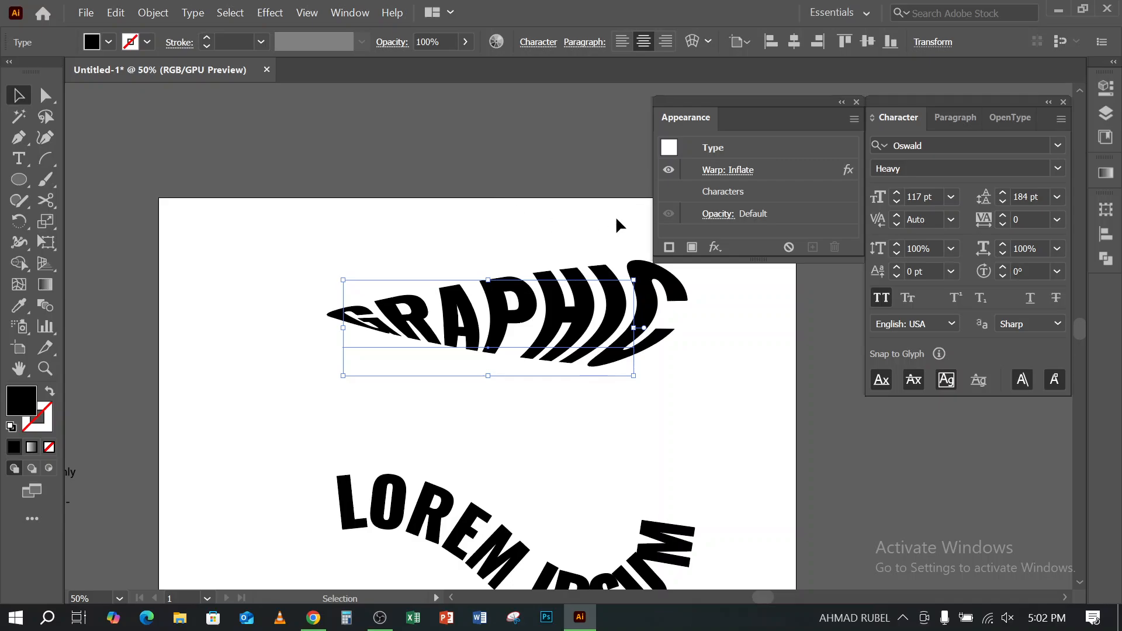
{"action": "left_click_drag", "start_coordinate": [506, 269], "coordinate": [474, 241]}
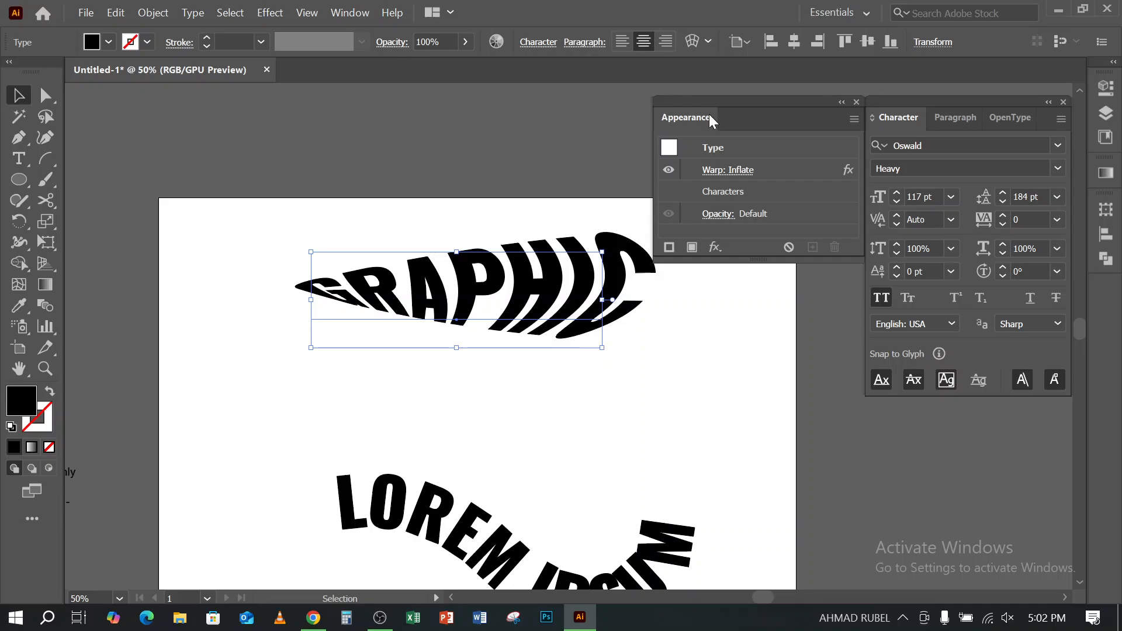
- Edit the GRAPHIC text's existing Inflate warp and try the Arch style with a -34% bend, Arc Lower and Arc
{"action": "left_click", "coordinate": [740, 175]}
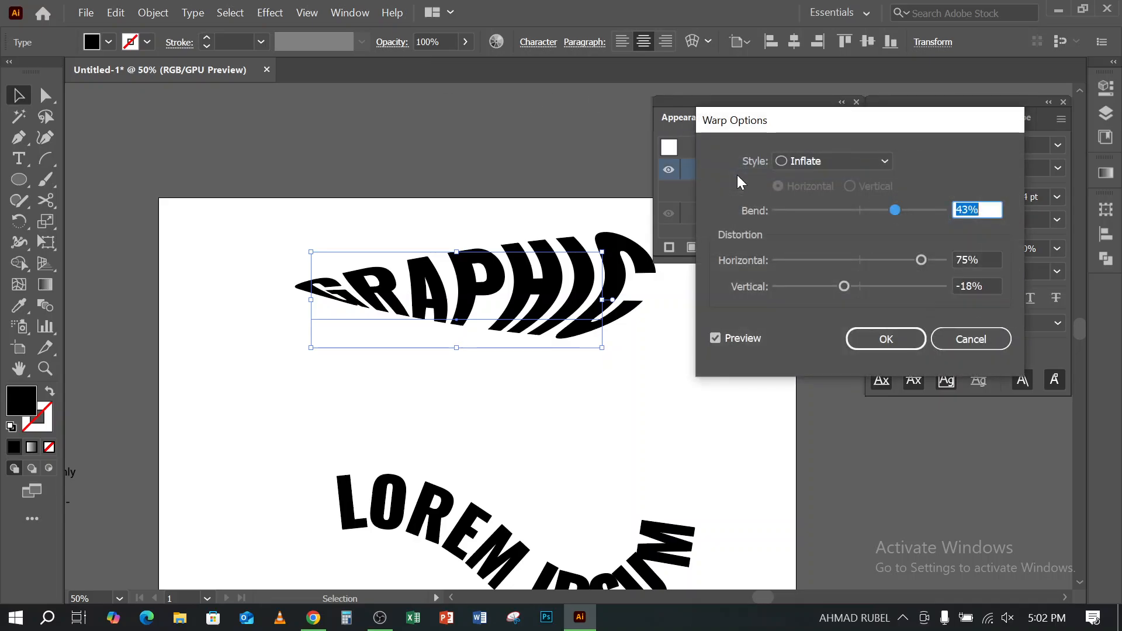
{"action": "left_click", "coordinate": [852, 164]}
{"action": "left_click", "coordinate": [844, 242]}
{"action": "left_click", "coordinate": [832, 210]}
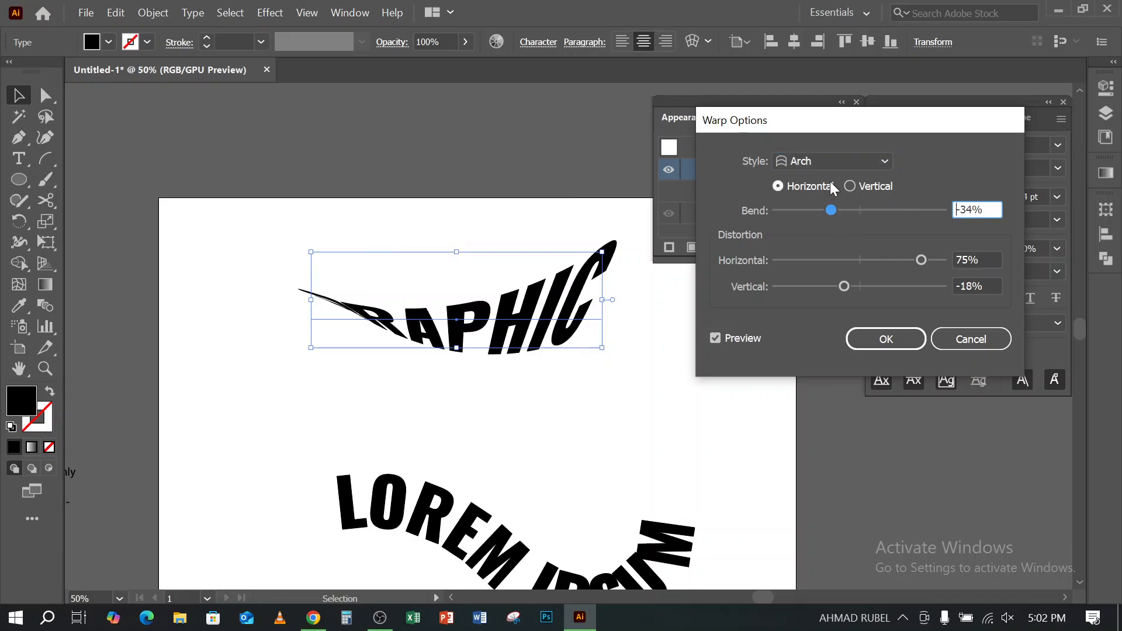
{"action": "left_click", "coordinate": [829, 164]}
{"action": "left_click", "coordinate": [816, 203]}
{"action": "left_click", "coordinate": [816, 168]}
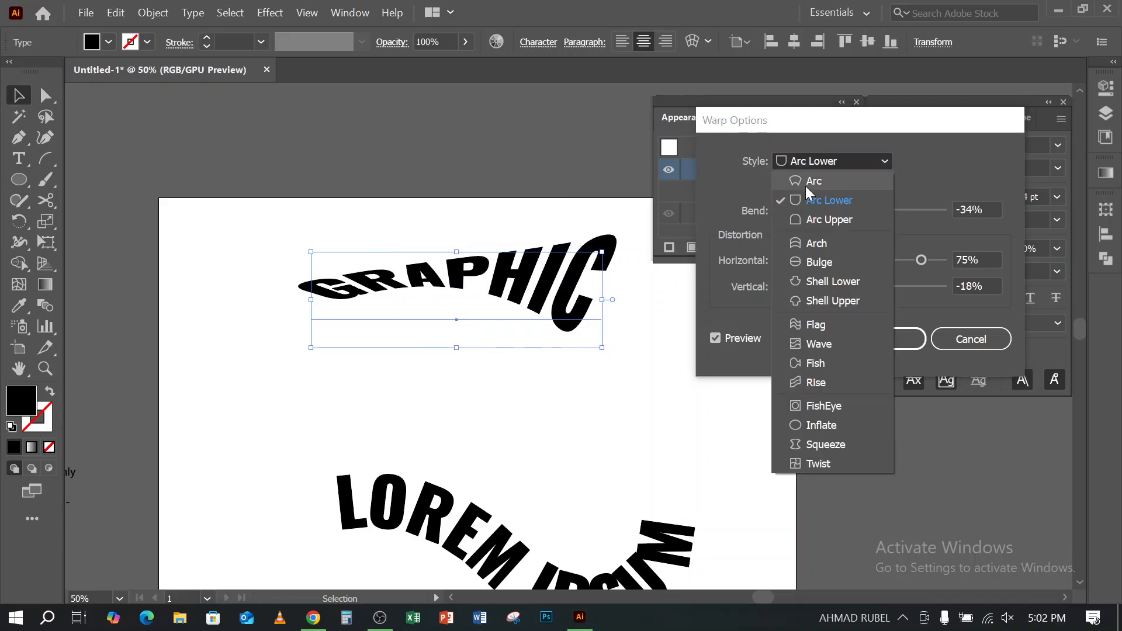
{"action": "left_click", "coordinate": [813, 180]}
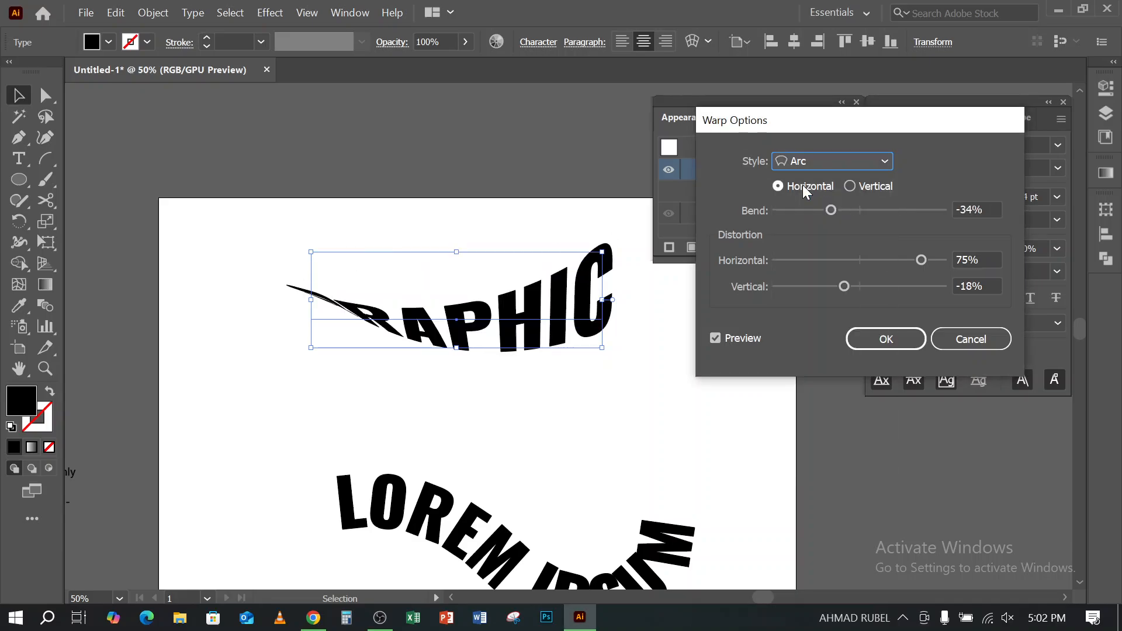
{"action": "left_click", "coordinate": [971, 339]}
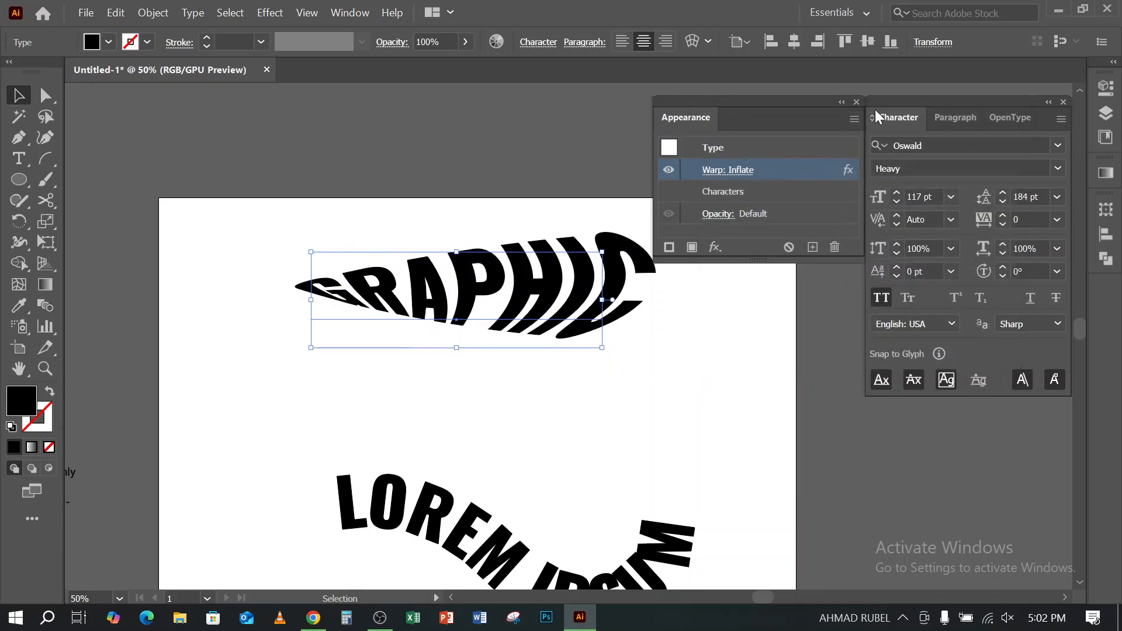
{"action": "left_click", "coordinate": [272, 13]}
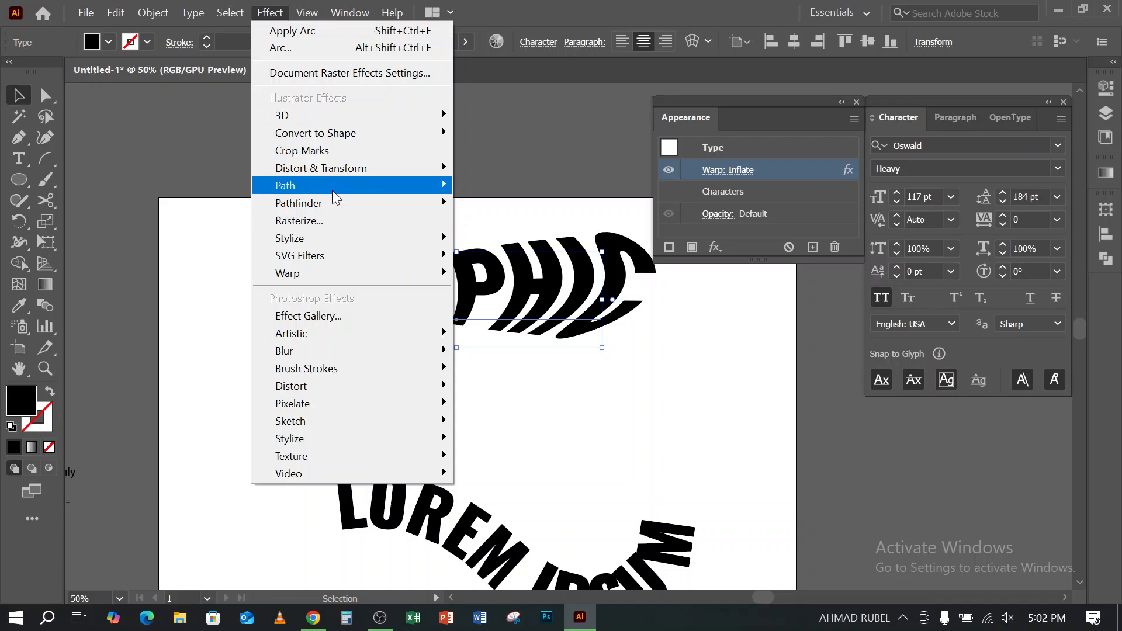
{"action": "mouse_move", "coordinate": [320, 240]}
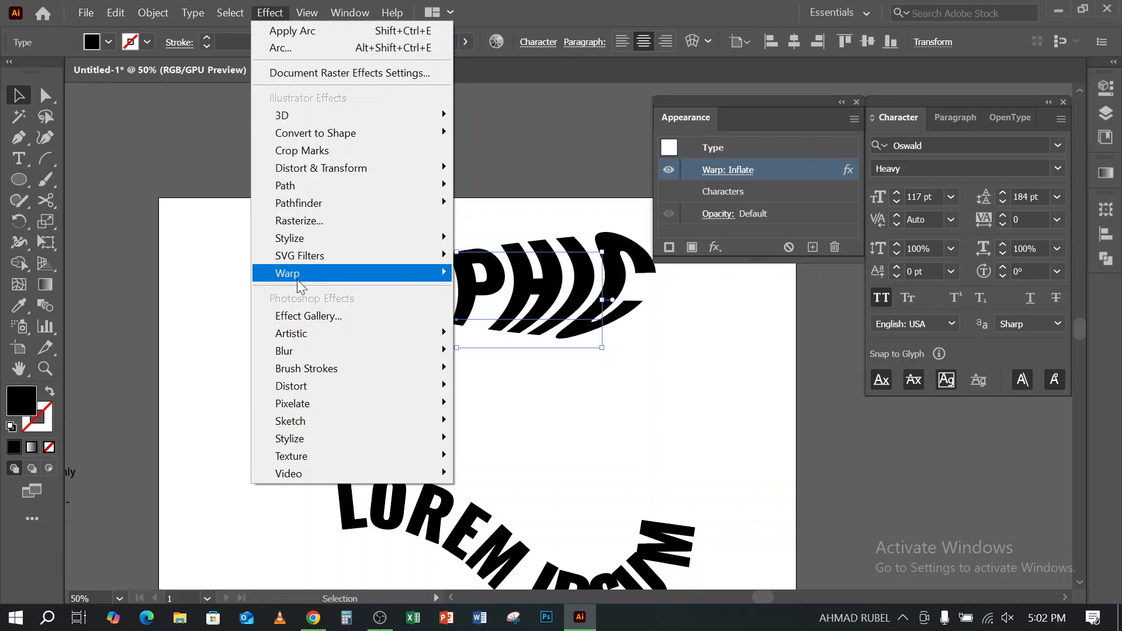
{"action": "mouse_move", "coordinate": [298, 276]}
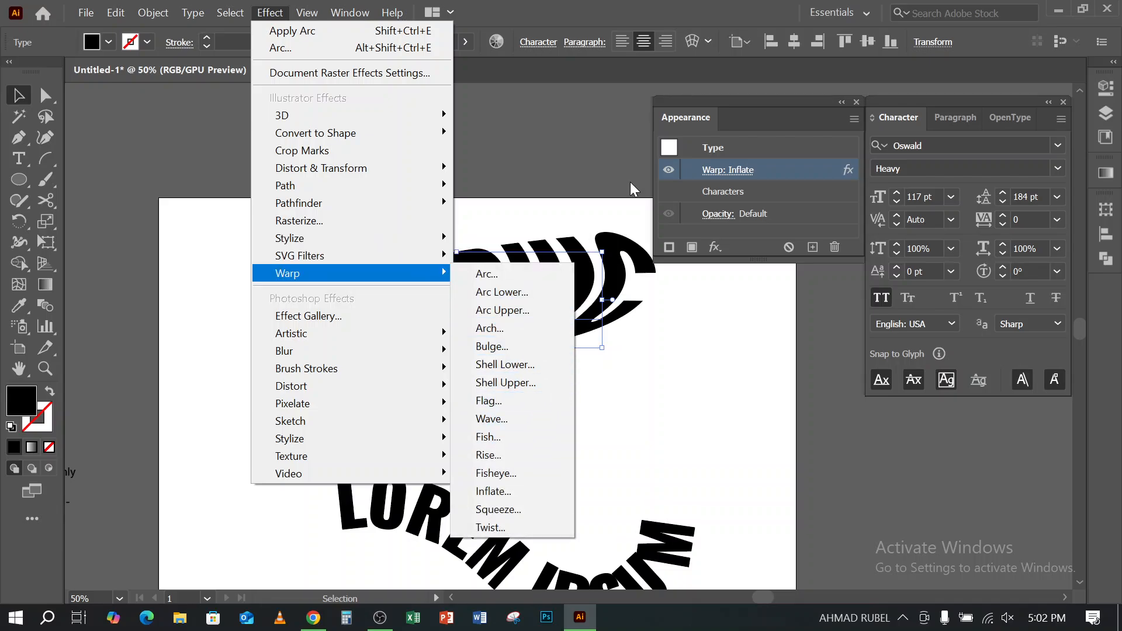
{"action": "left_click", "coordinate": [576, 157]}
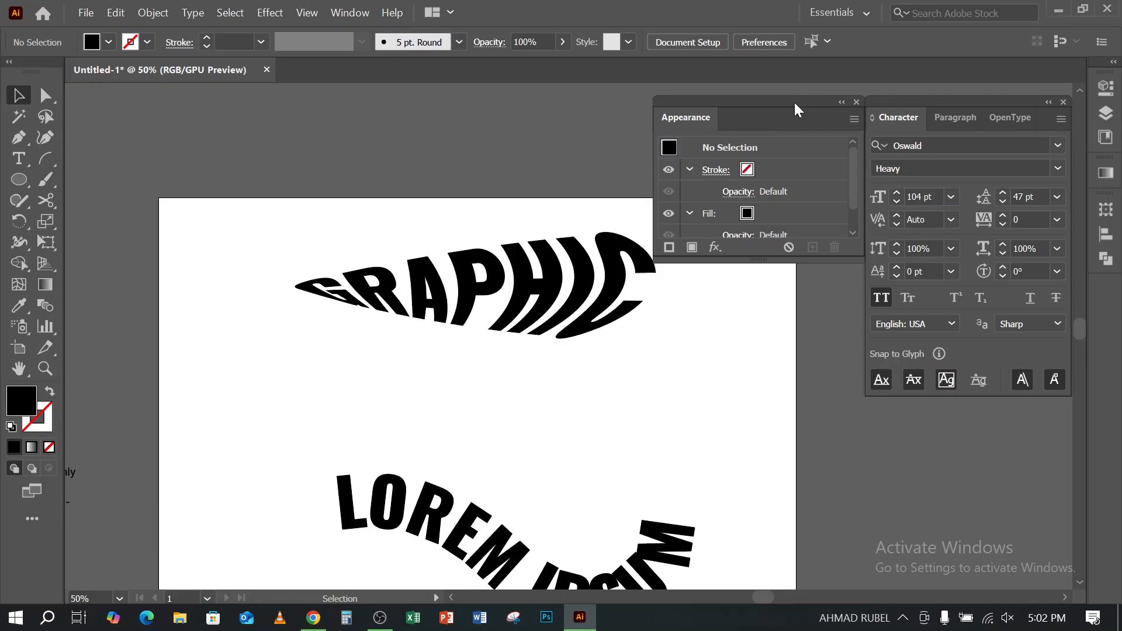
- Draw a wide black rectangle above the artboard and slightly round all four of its corners
{"action": "left_click_drag", "start_coordinate": [795, 111], "coordinate": [796, 321]}
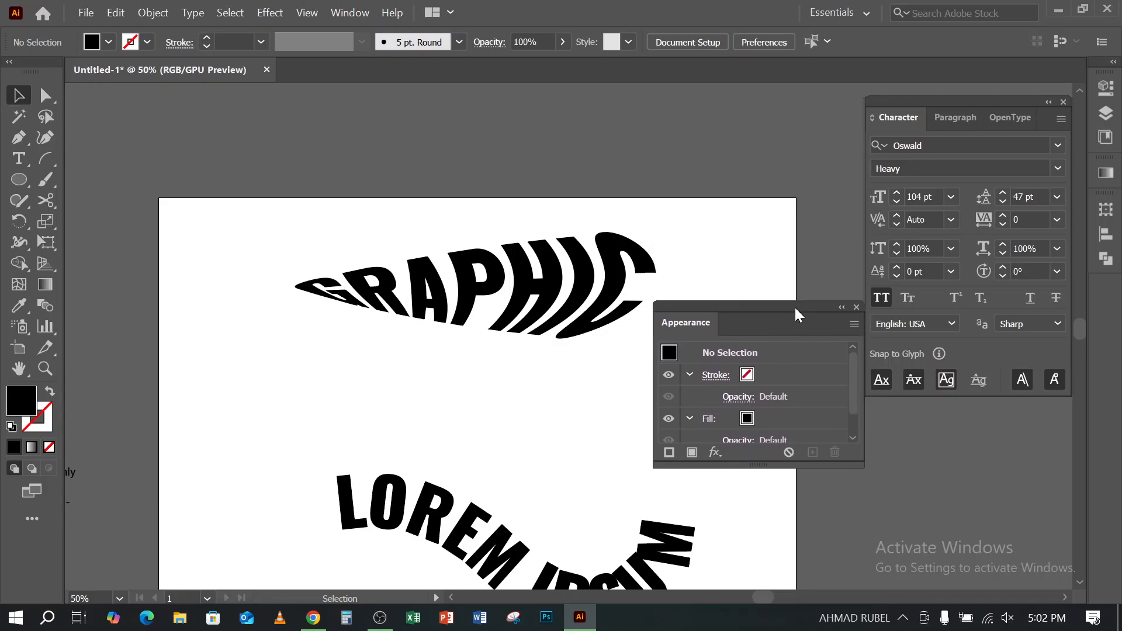
{"action": "scroll", "coordinate": [566, 388], "scroll_direction": "up", "scroll_amount": 3}
{"action": "scroll", "coordinate": [275, 220], "scroll_direction": "up", "scroll_amount": 2}
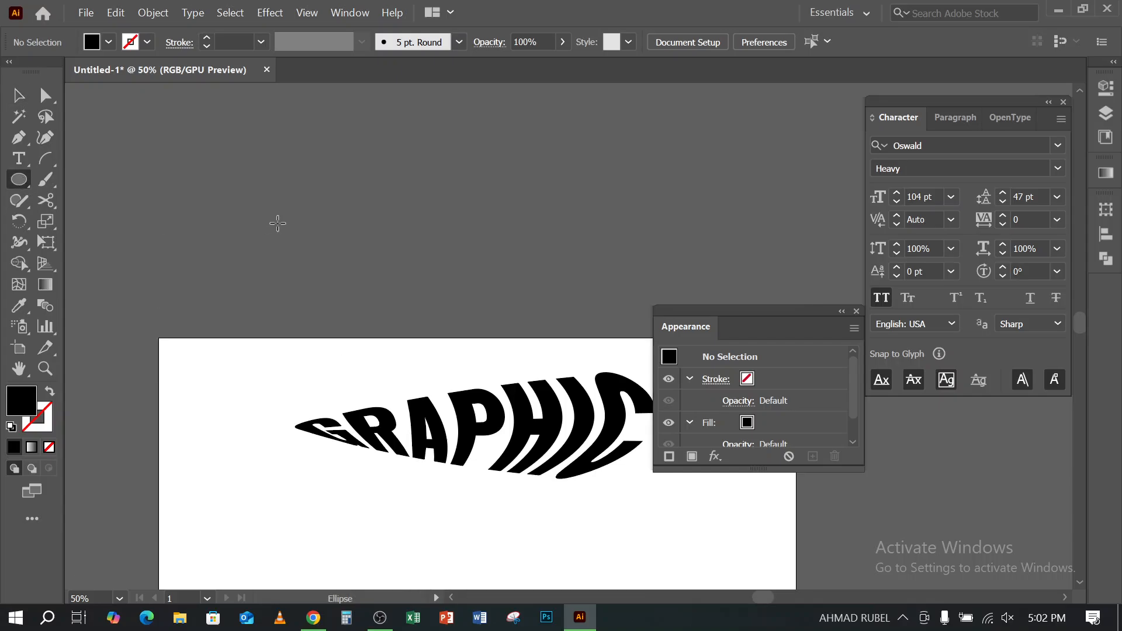
{"action": "left_click_drag", "start_coordinate": [27, 181], "coordinate": [105, 180]}
{"action": "left_click_drag", "start_coordinate": [262, 138], "coordinate": [650, 254]}
{"action": "left_click", "coordinate": [20, 95]}
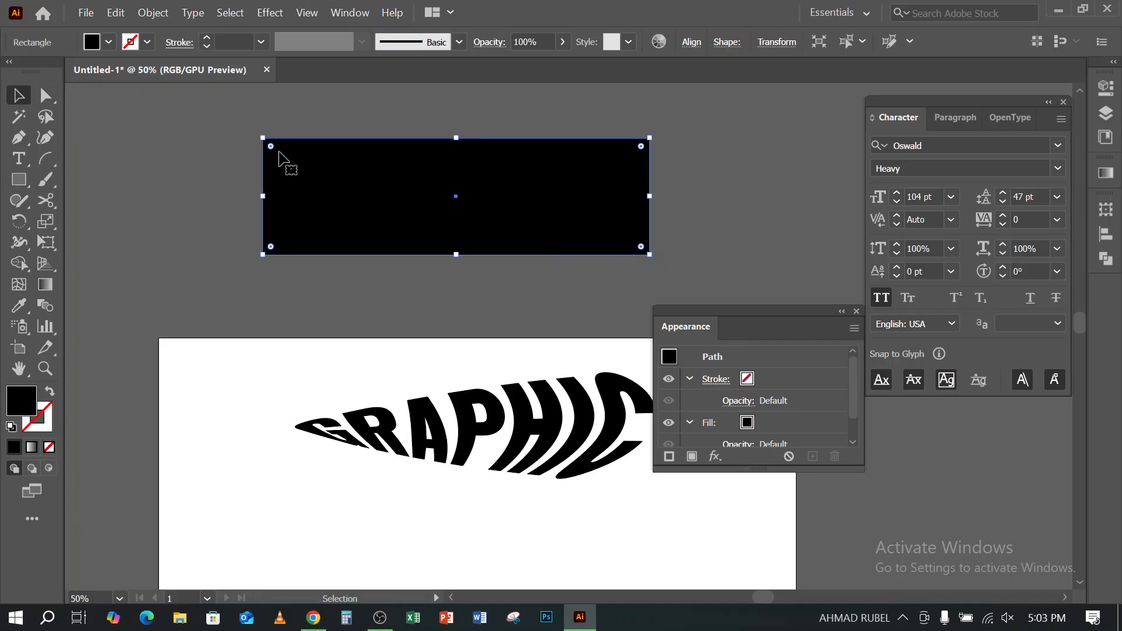
{"action": "left_click_drag", "start_coordinate": [272, 147], "coordinate": [280, 156]}
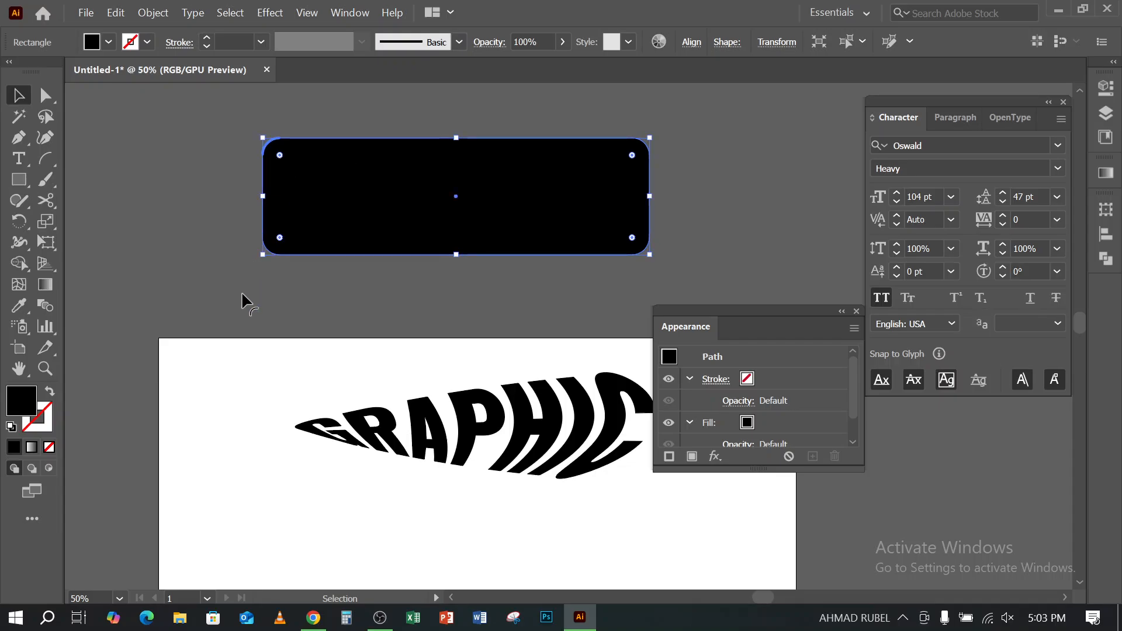
- Apply an Arc warp to the rounded rectangle with a horizontal 43% bend and 0% horizontal and vertical distortion
{"action": "left_click", "coordinate": [265, 13]}
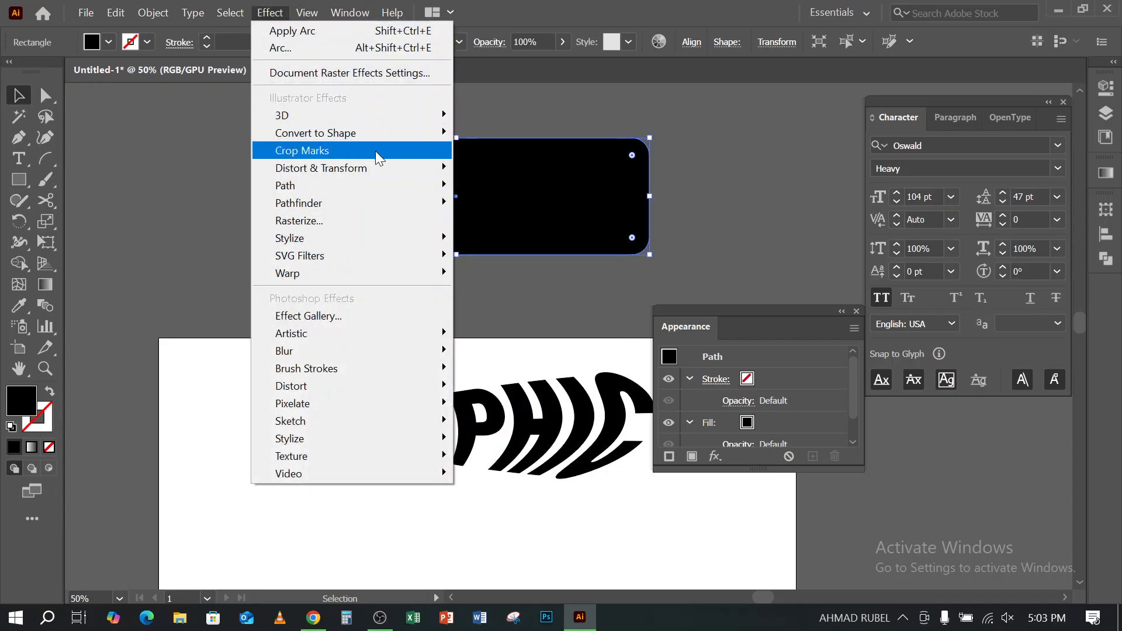
{"action": "mouse_move", "coordinate": [400, 274]}
{"action": "left_click", "coordinate": [520, 275]}
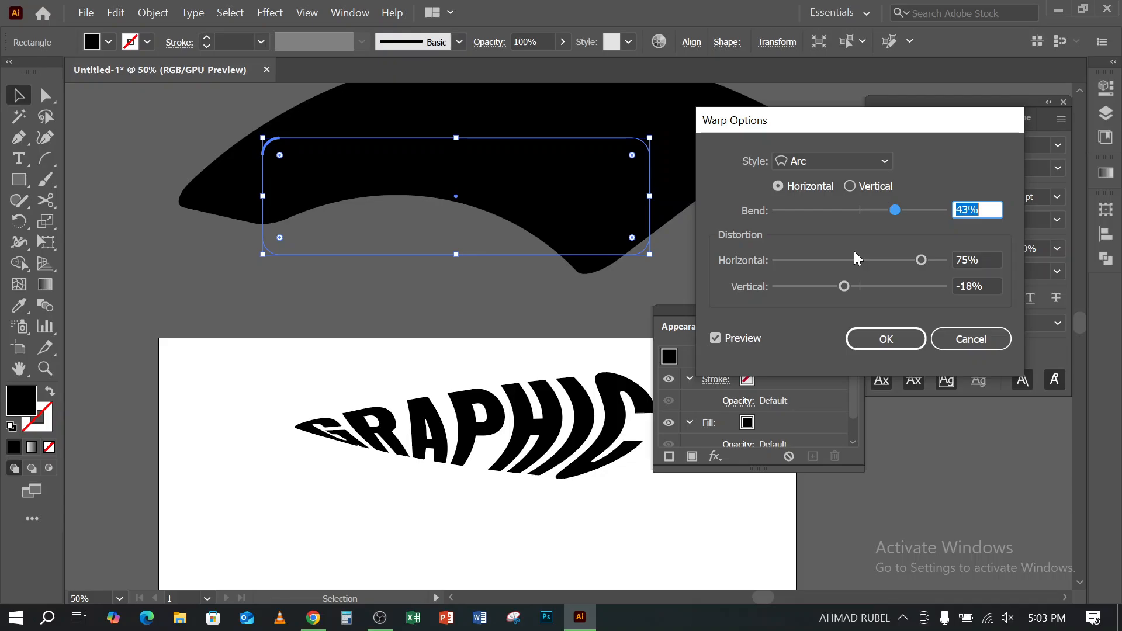
{"action": "left_click", "coordinate": [980, 260]}
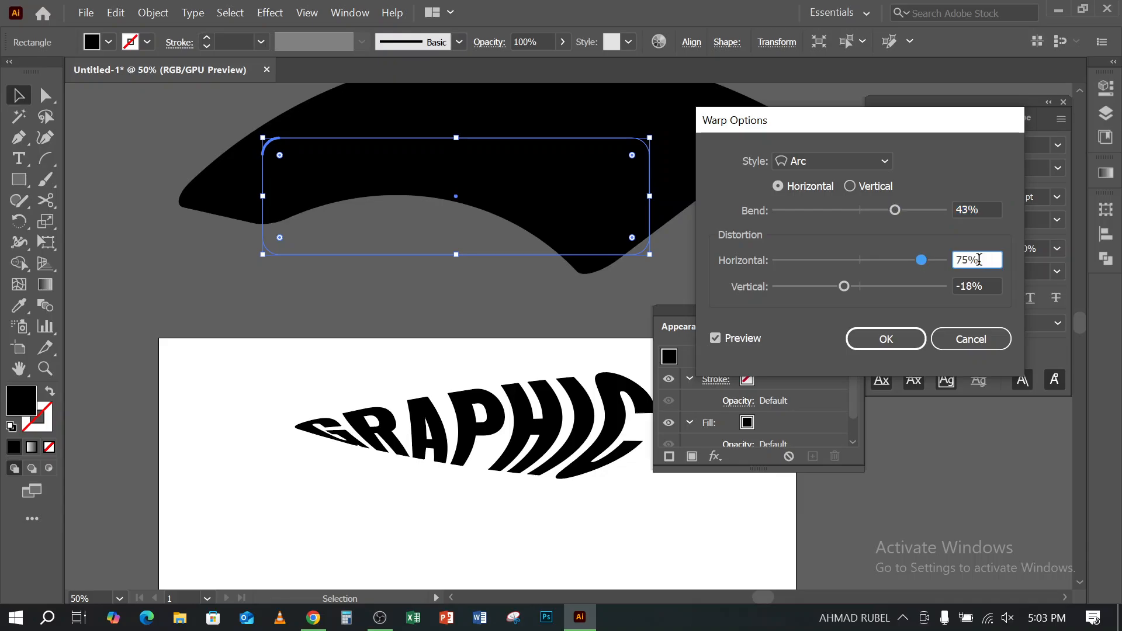
{"action": "type", "text": "0"}
{"action": "key", "text": "Tab"}
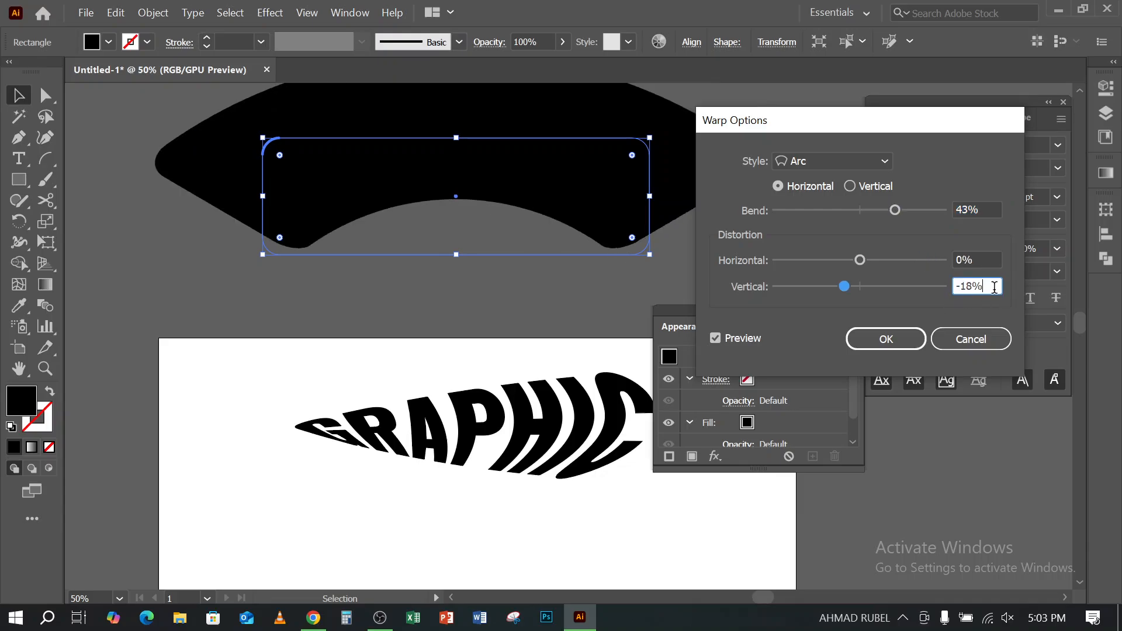
{"action": "type", "text": "0"}
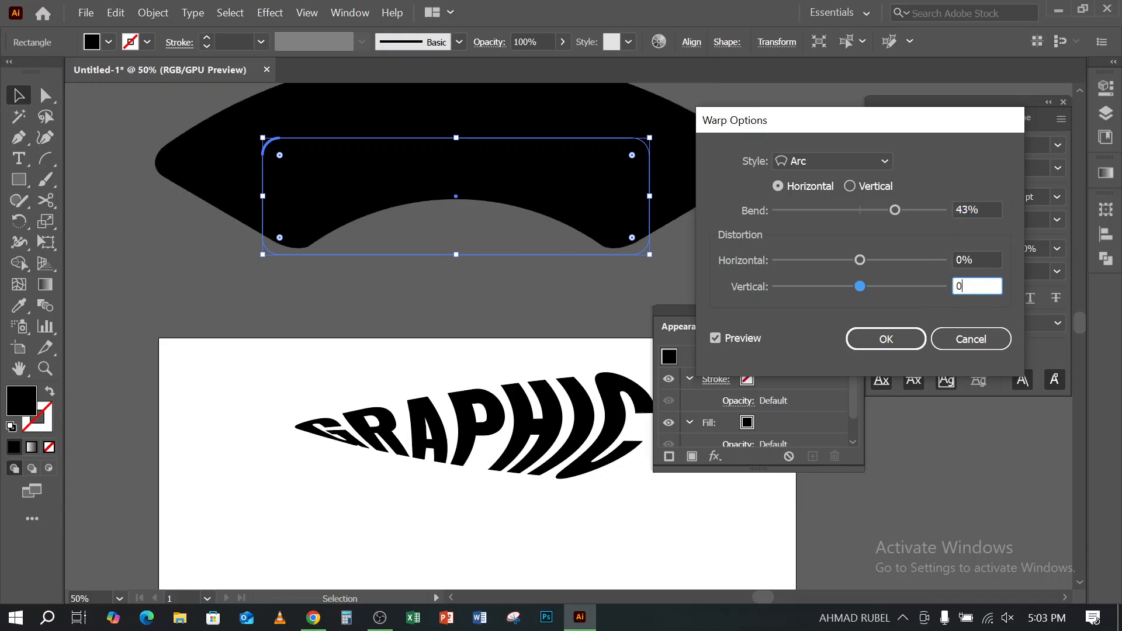
{"action": "left_click", "coordinate": [886, 339]}
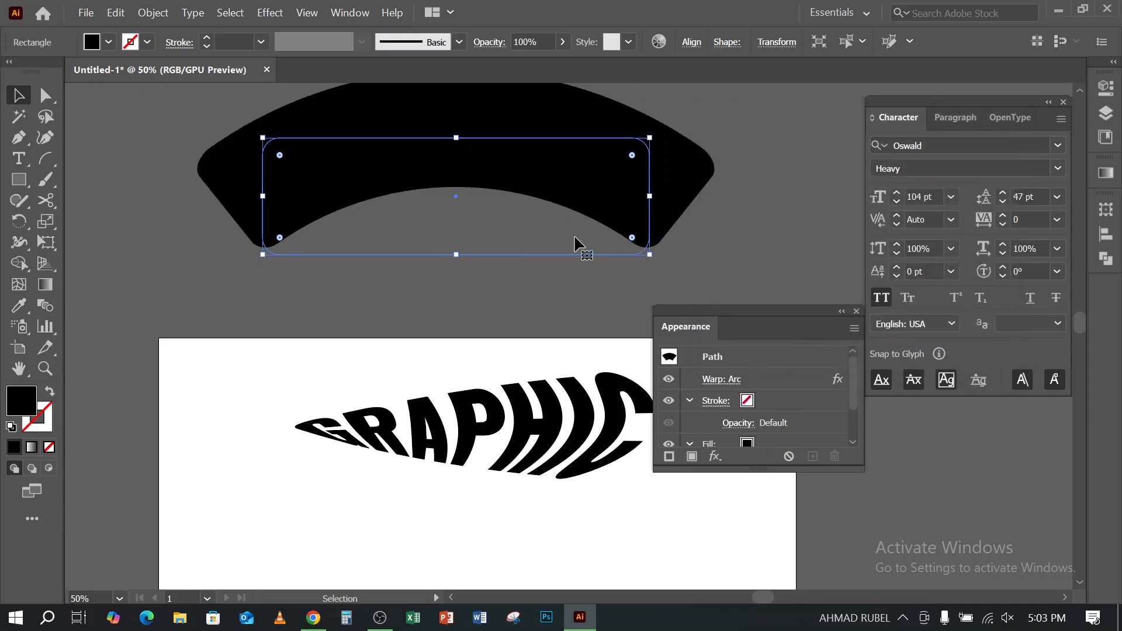
- Move the arc-warped black shape slightly up and deselect it
{"action": "scroll", "coordinate": [709, 228], "scroll_direction": "up", "scroll_amount": 3}
{"action": "left_click", "coordinate": [667, 163]}
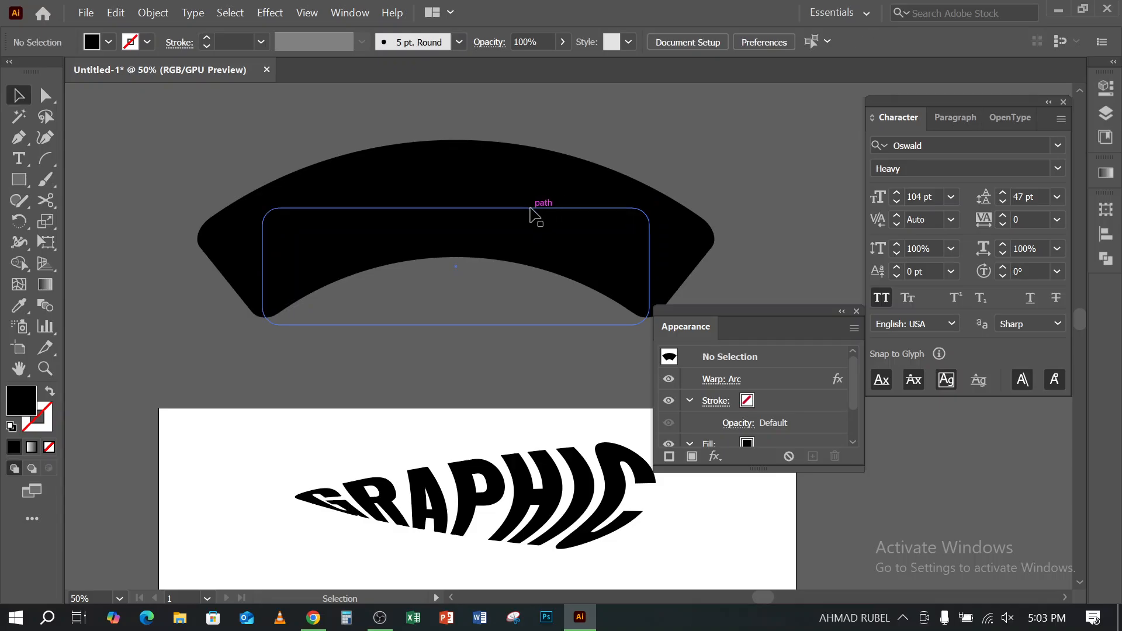
{"action": "left_click_drag", "start_coordinate": [530, 209], "coordinate": [528, 189]}
{"action": "left_click", "coordinate": [766, 180]}
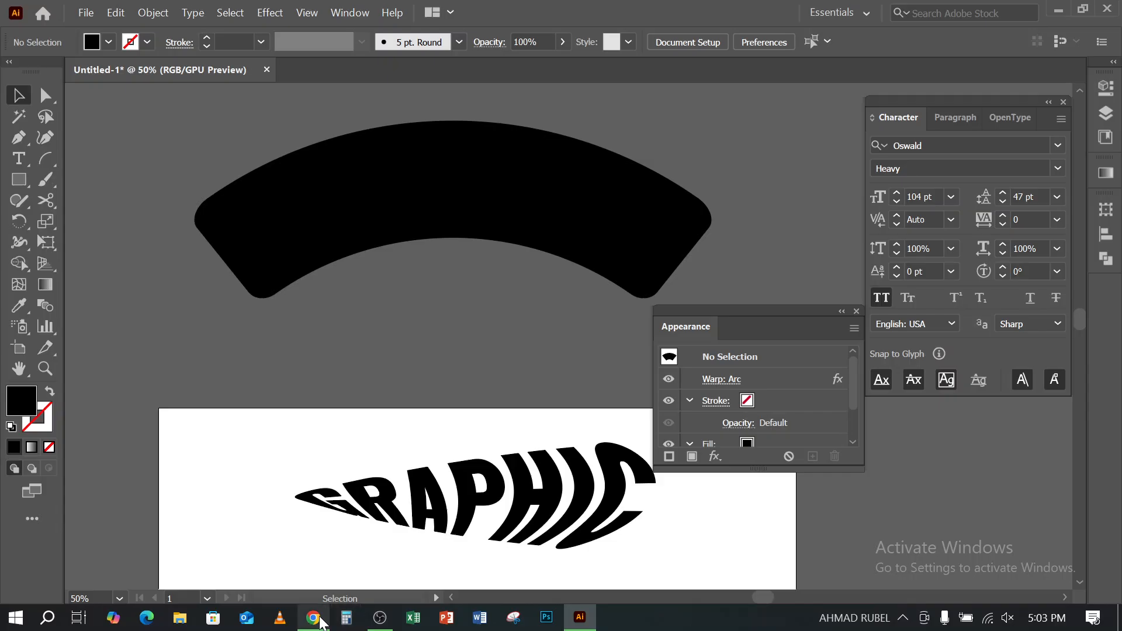
- Switch to Chrome and browse the warp text image results, previewing the Font Bundles Warping Text in Illustrator image and its related images
{"action": "left_click", "coordinate": [315, 619]}
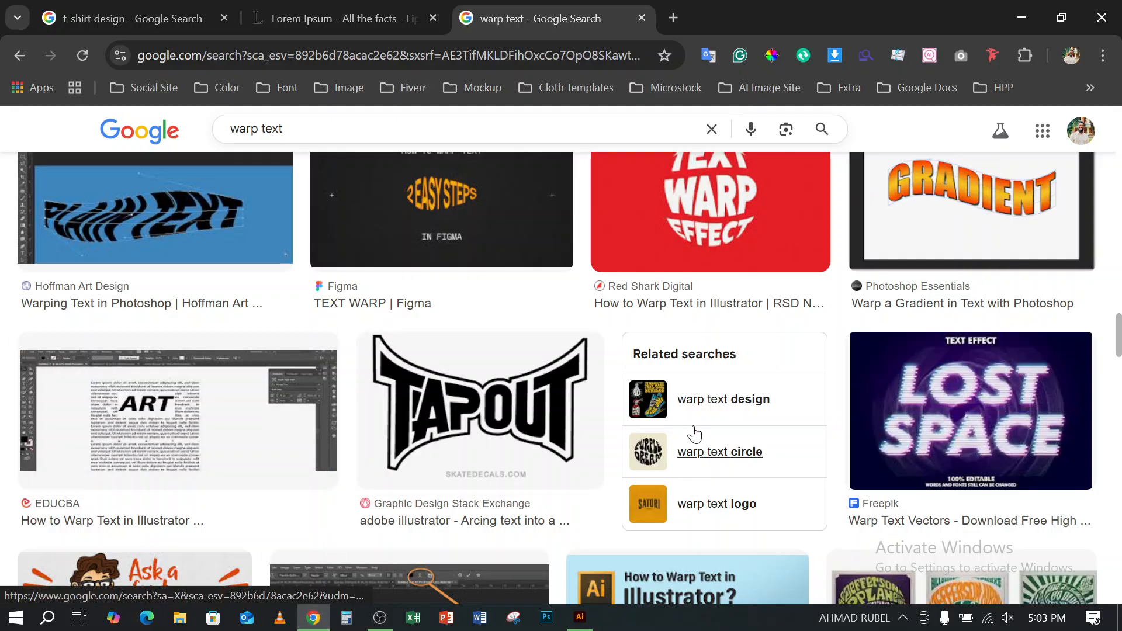
{"action": "scroll", "coordinate": [694, 433], "scroll_direction": "down", "scroll_amount": 5}
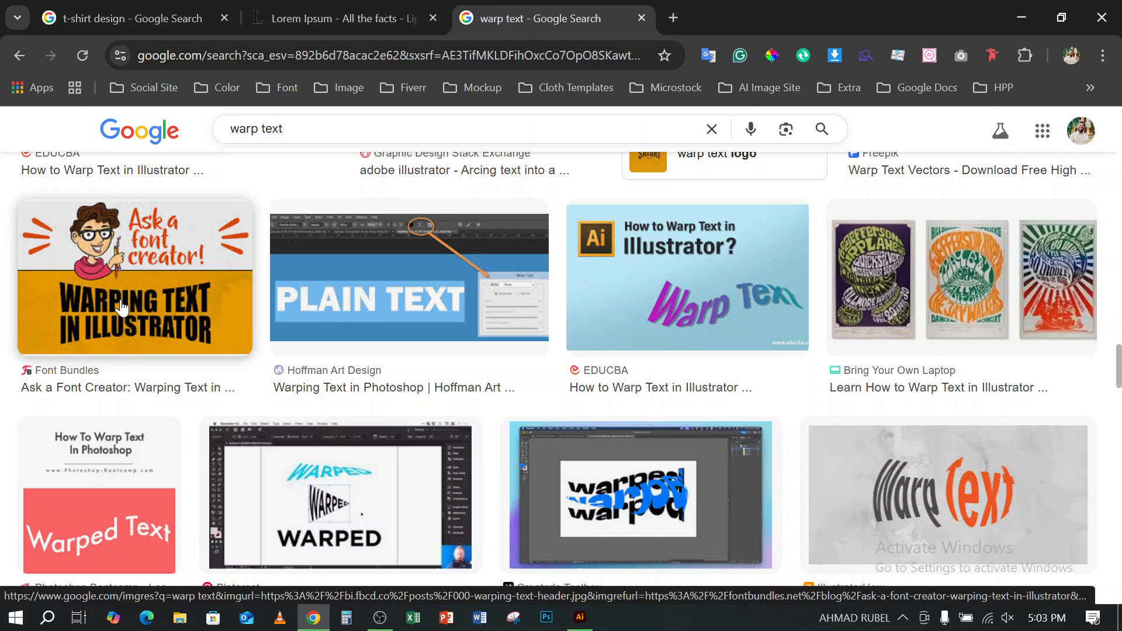
{"action": "left_click", "coordinate": [121, 307]}
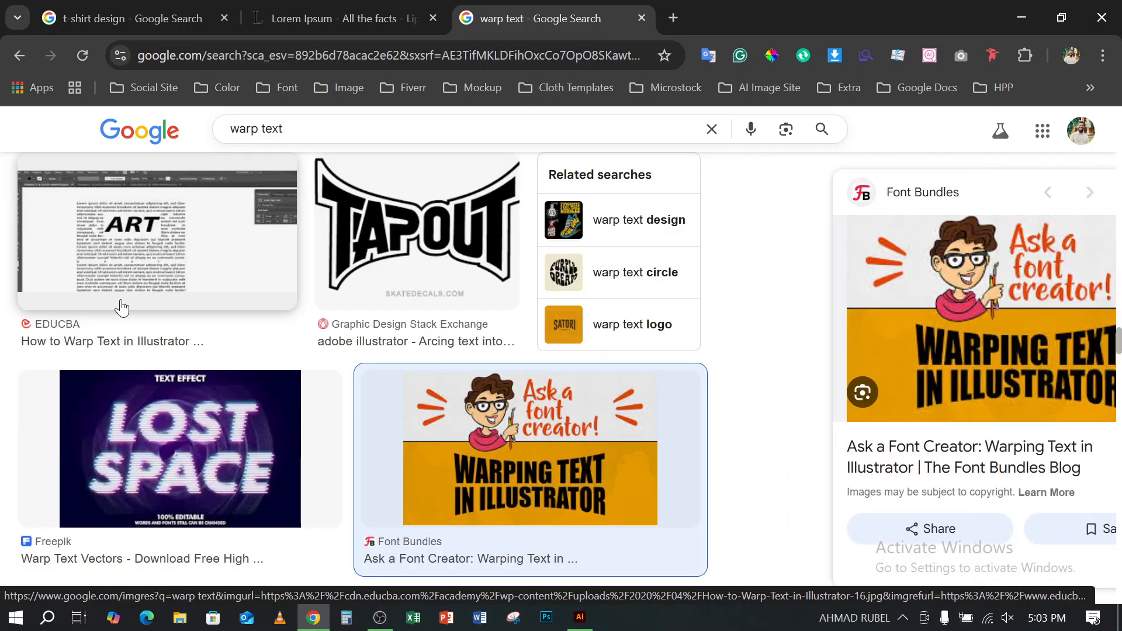
{"action": "scroll", "coordinate": [877, 383], "scroll_direction": "down", "scroll_amount": 5}
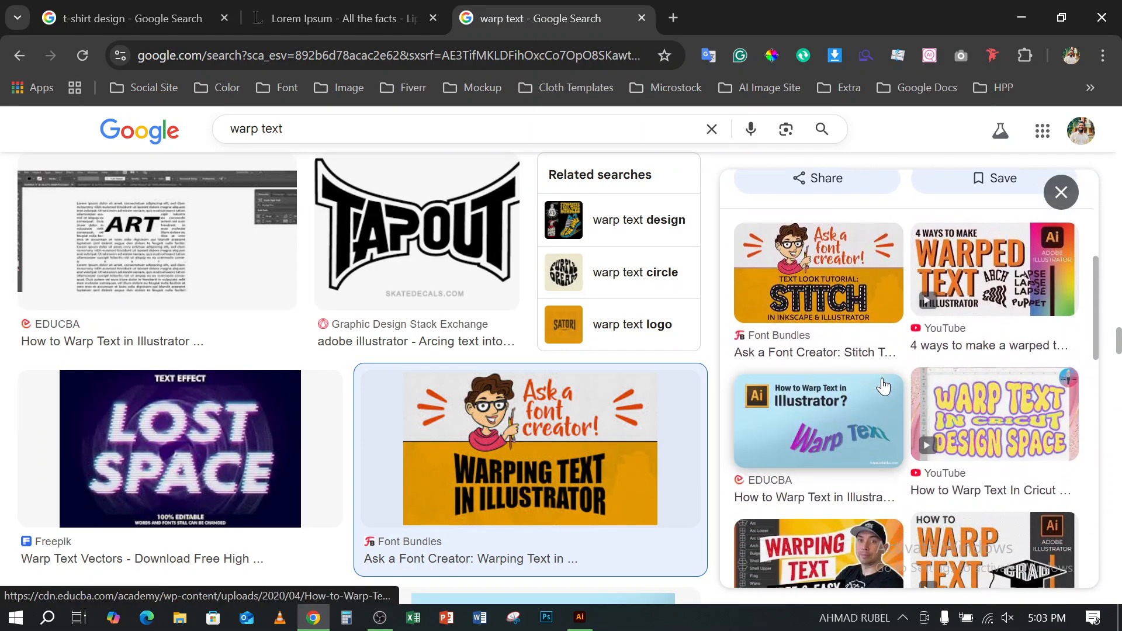
{"action": "scroll", "coordinate": [882, 386], "scroll_direction": "down", "scroll_amount": 6}
{"action": "scroll", "coordinate": [884, 388], "scroll_direction": "down", "scroll_amount": 2}
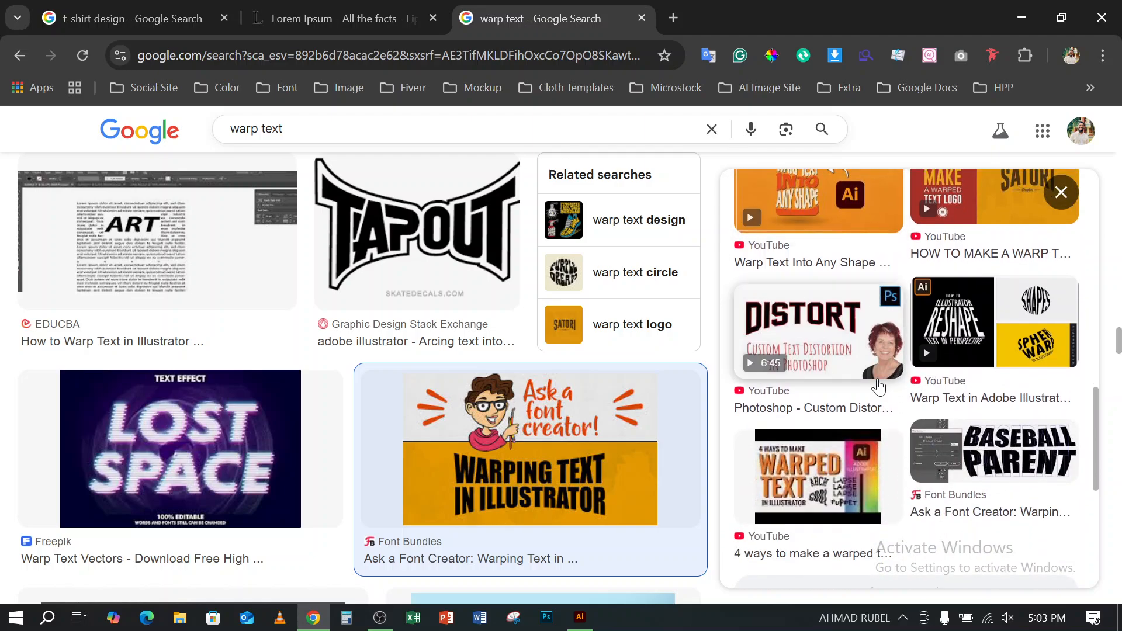
{"action": "scroll", "coordinate": [879, 386], "scroll_direction": "down", "scroll_amount": 6}
{"action": "scroll", "coordinate": [865, 374], "scroll_direction": "up", "scroll_amount": 15}
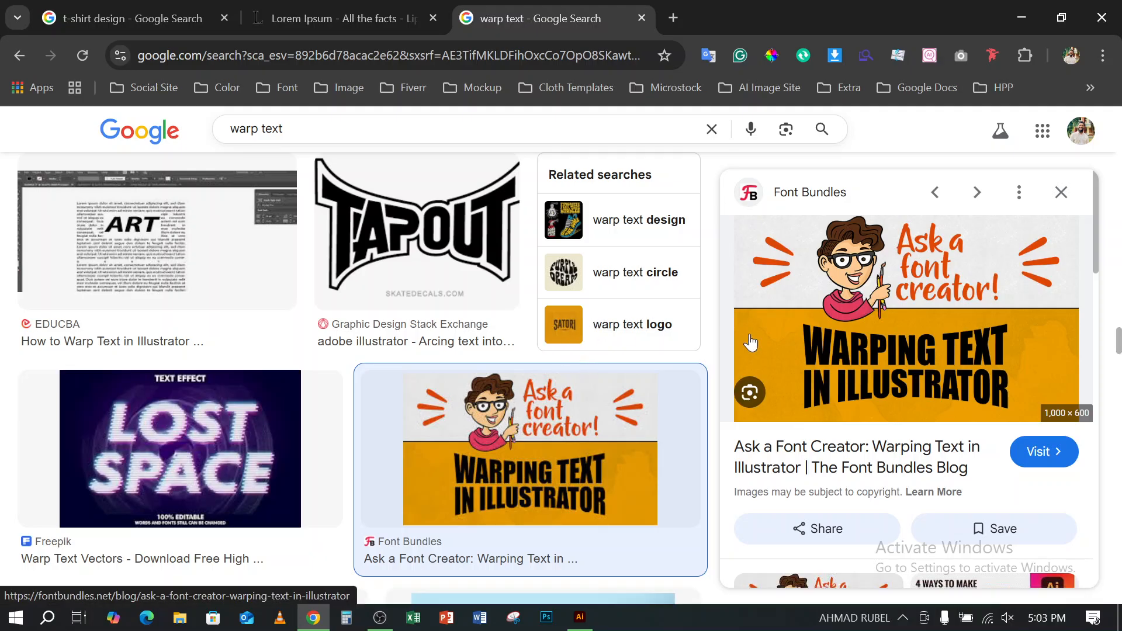
{"action": "scroll", "coordinate": [751, 342], "scroll_direction": "down", "scroll_amount": 1}
{"action": "scroll", "coordinate": [752, 342], "scroll_direction": "up", "scroll_amount": 1}
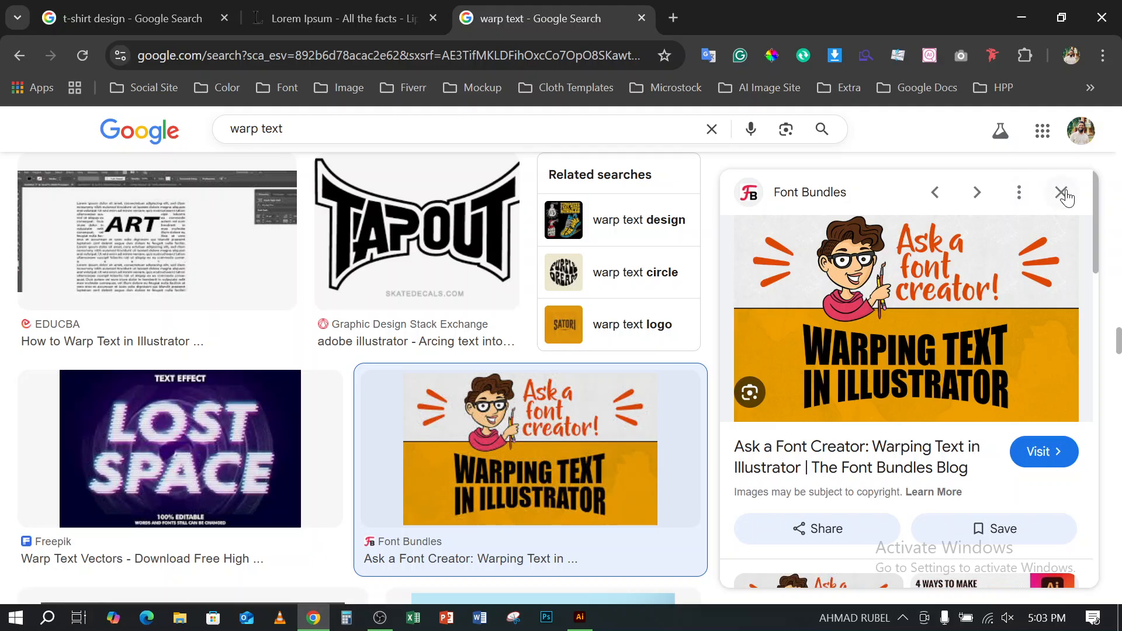
{"action": "left_click", "coordinate": [1062, 193]}
- Look through more warped lettering examples in the warp text results and return to the first ones
{"action": "scroll", "coordinate": [582, 367], "scroll_direction": "down", "scroll_amount": 5}
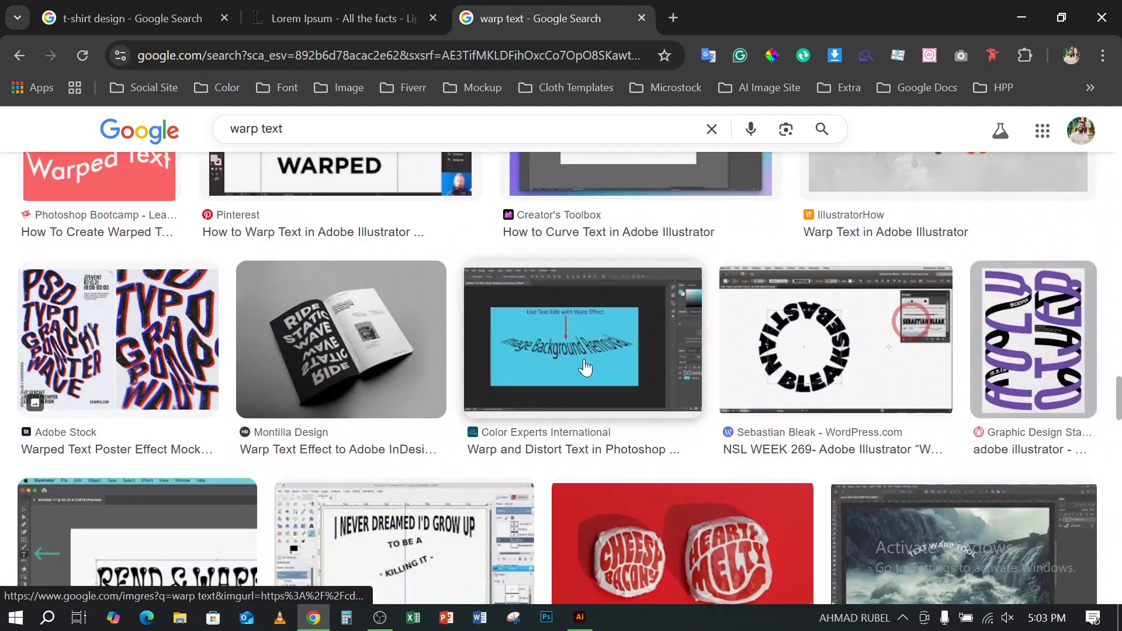
{"action": "scroll", "coordinate": [586, 368], "scroll_direction": "up", "scroll_amount": 8}
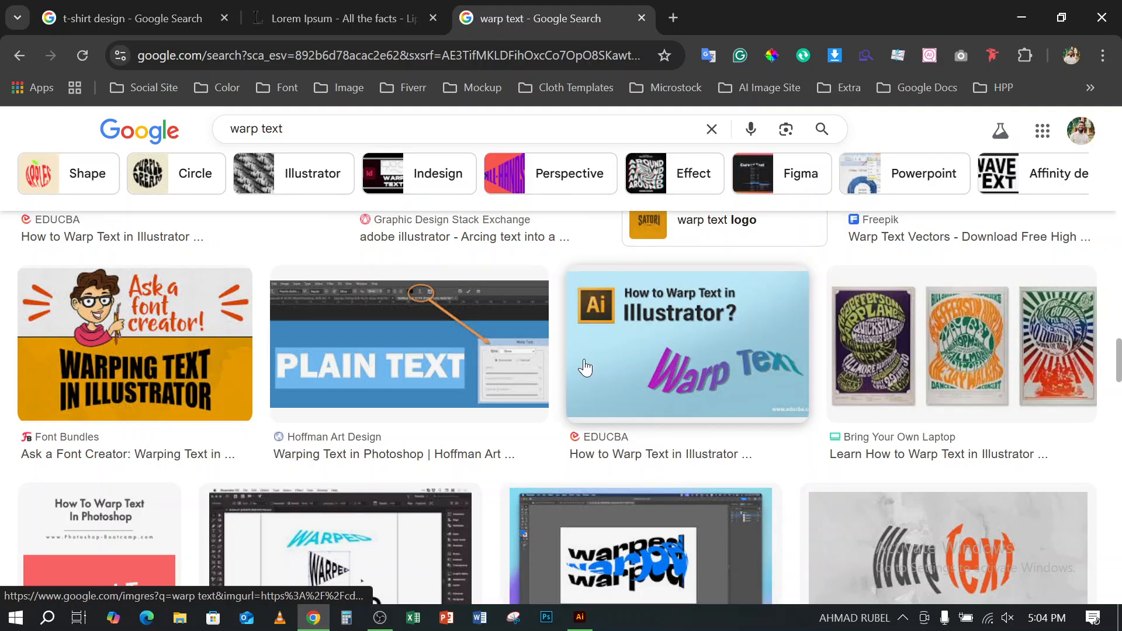
{"action": "scroll", "coordinate": [585, 368], "scroll_direction": "up", "scroll_amount": 10}
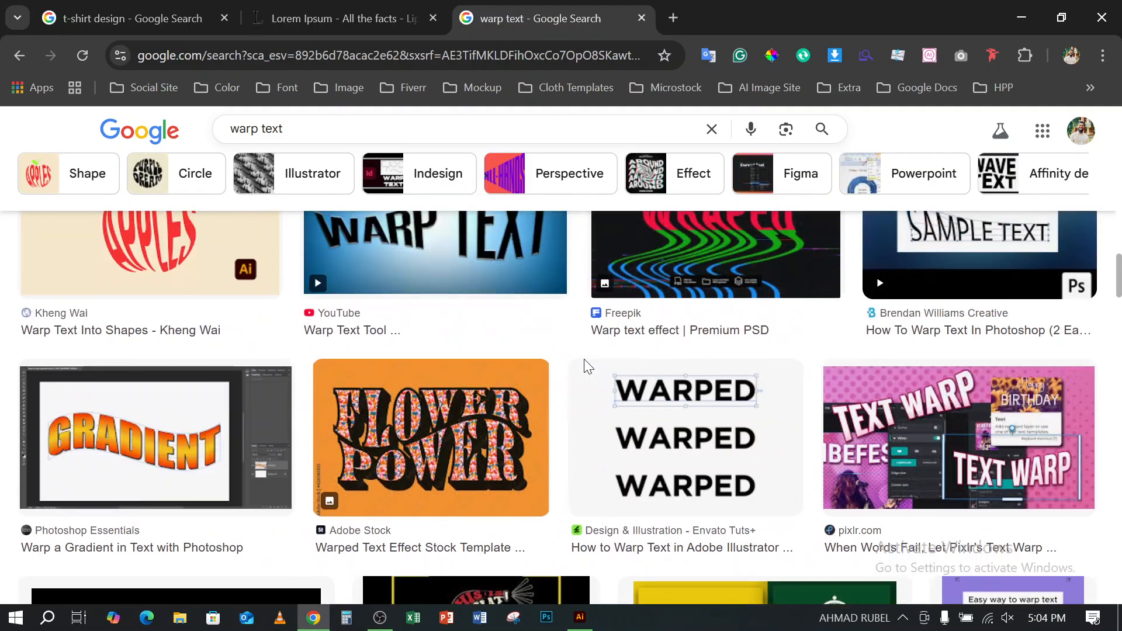
{"action": "scroll", "coordinate": [585, 368], "scroll_direction": "up", "scroll_amount": 6}
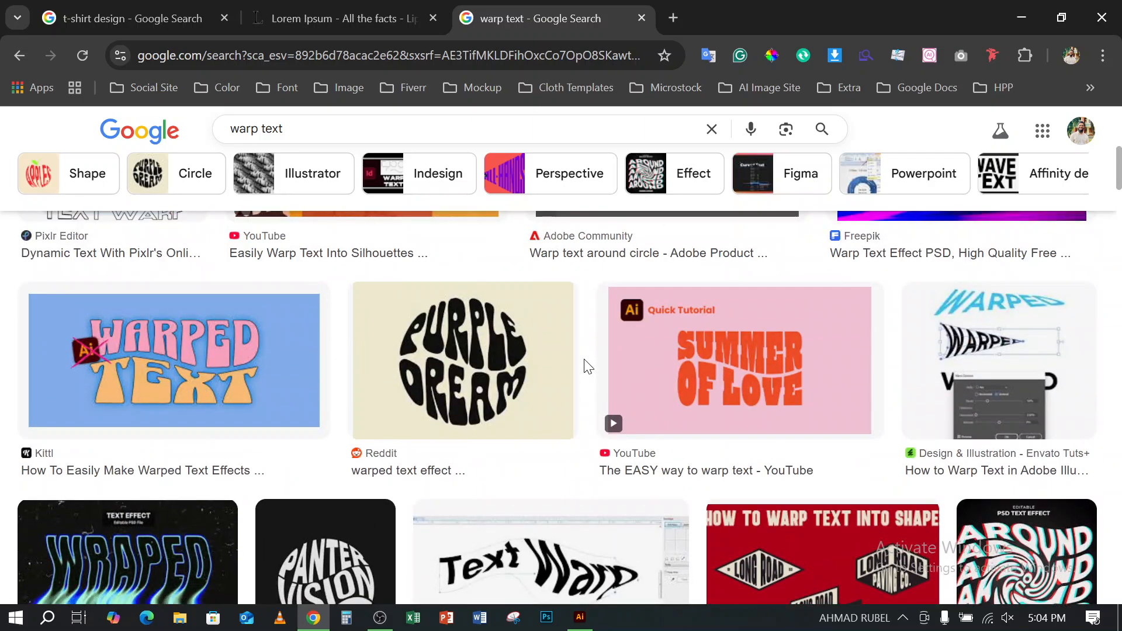
{"action": "scroll", "coordinate": [586, 366], "scroll_direction": "up", "scroll_amount": 5}
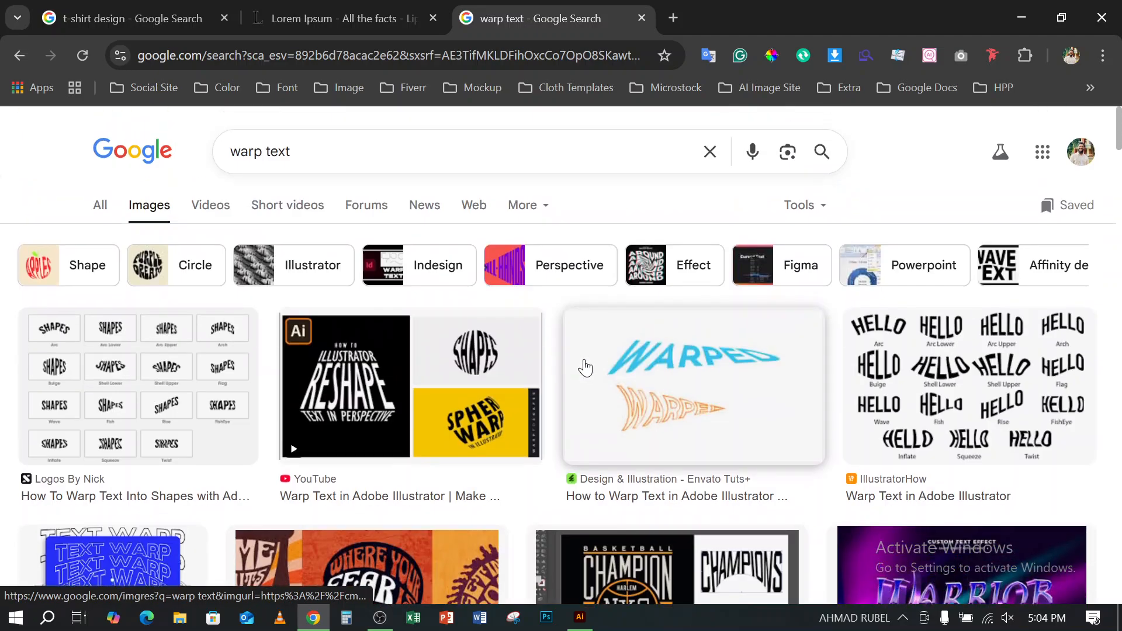
{"action": "mouse_move", "coordinate": [578, 370]}
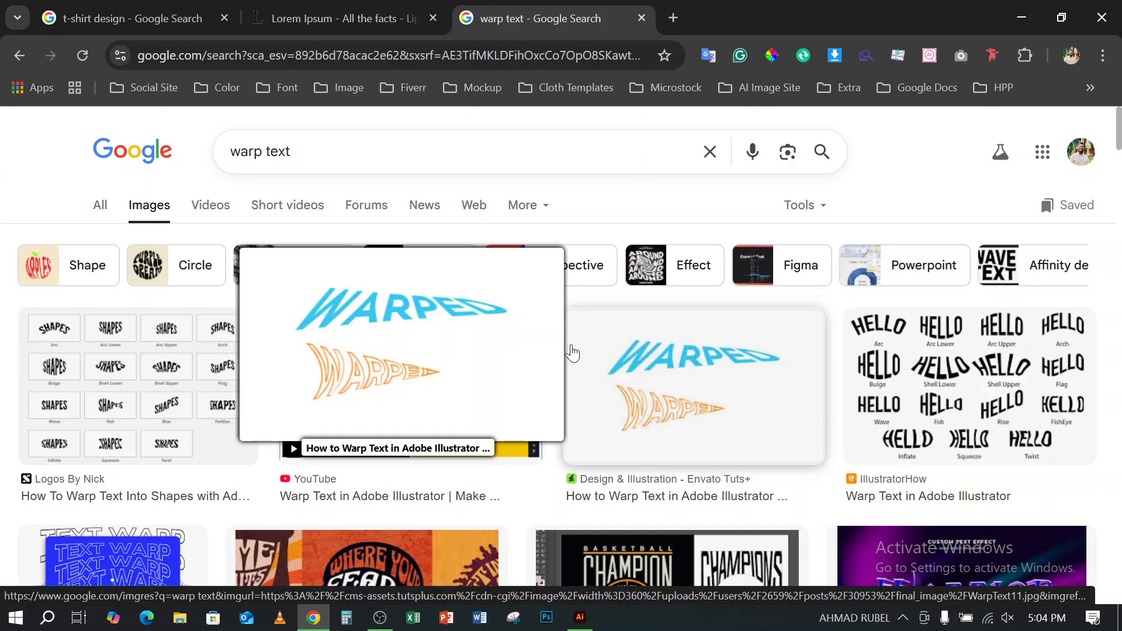
- Preview the IllustratorHow chart of HELLO warp styles and look through its related images and suggested searches
{"action": "left_click", "coordinate": [1015, 370]}
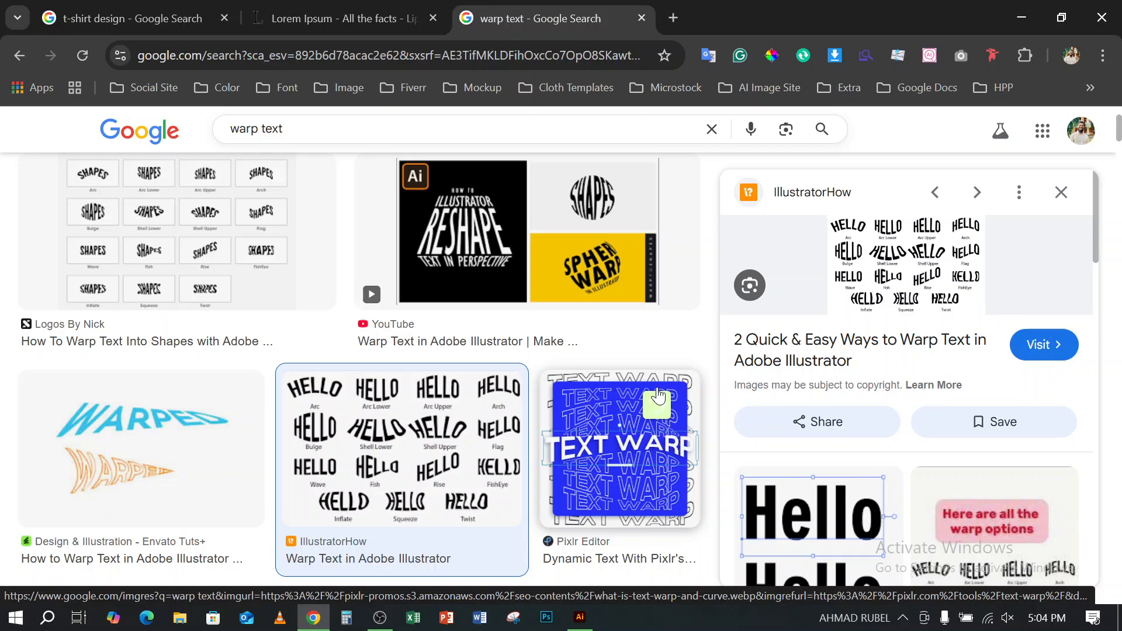
{"action": "mouse_move", "coordinate": [952, 494]}
{"action": "scroll", "coordinate": [955, 496], "scroll_direction": "down", "scroll_amount": 3}
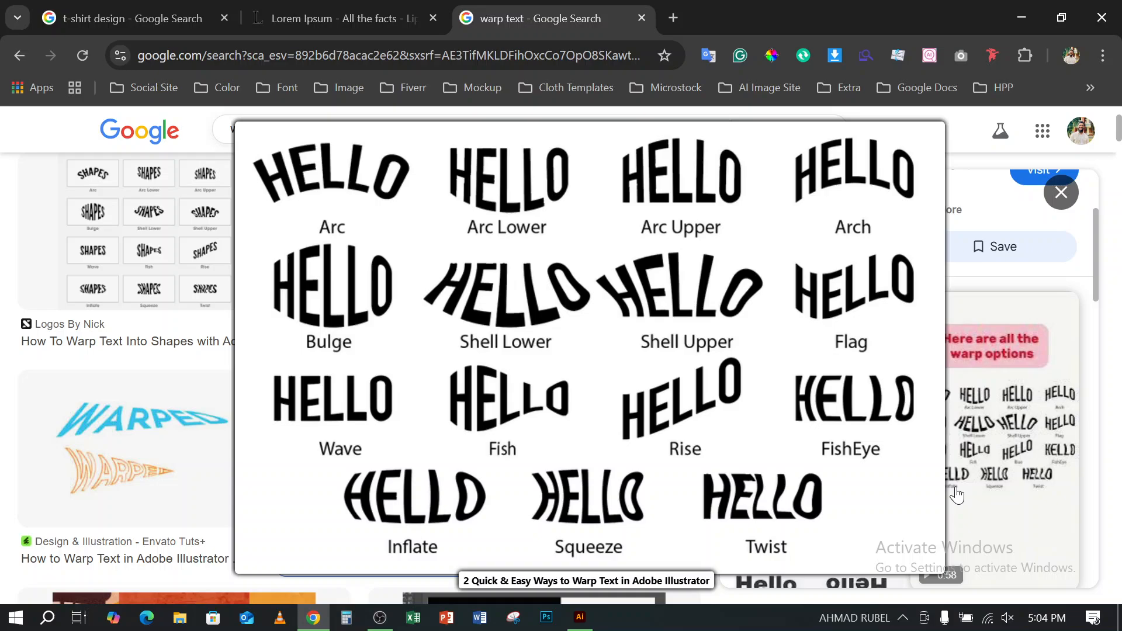
{"action": "scroll", "coordinate": [792, 375], "scroll_direction": "down", "scroll_amount": 2}
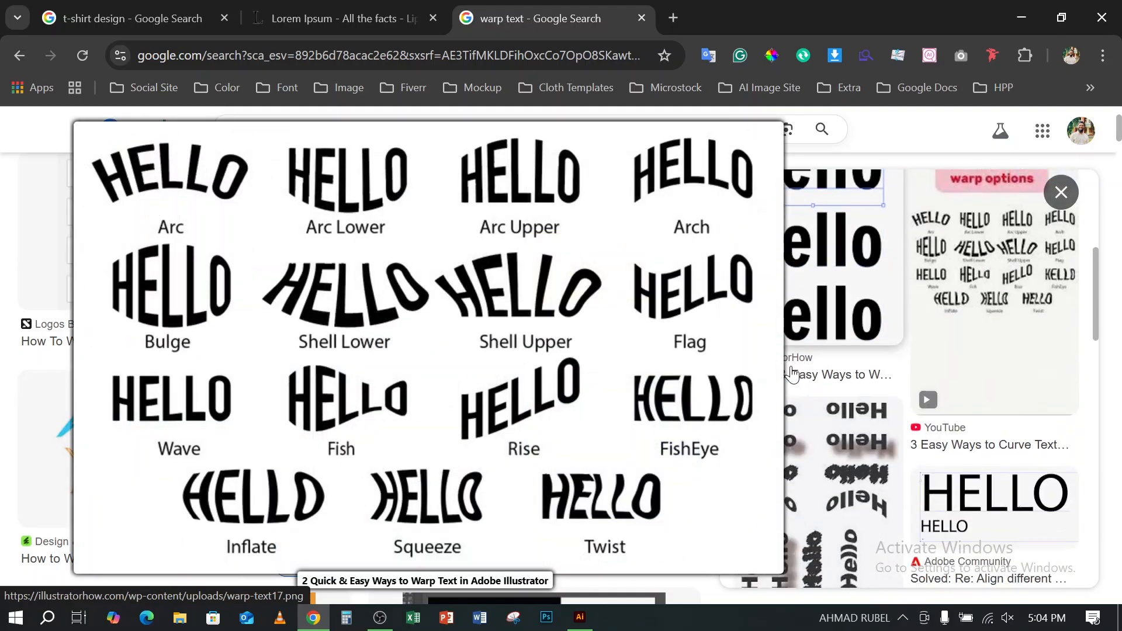
{"action": "scroll", "coordinate": [778, 334], "scroll_direction": "down", "scroll_amount": 3}
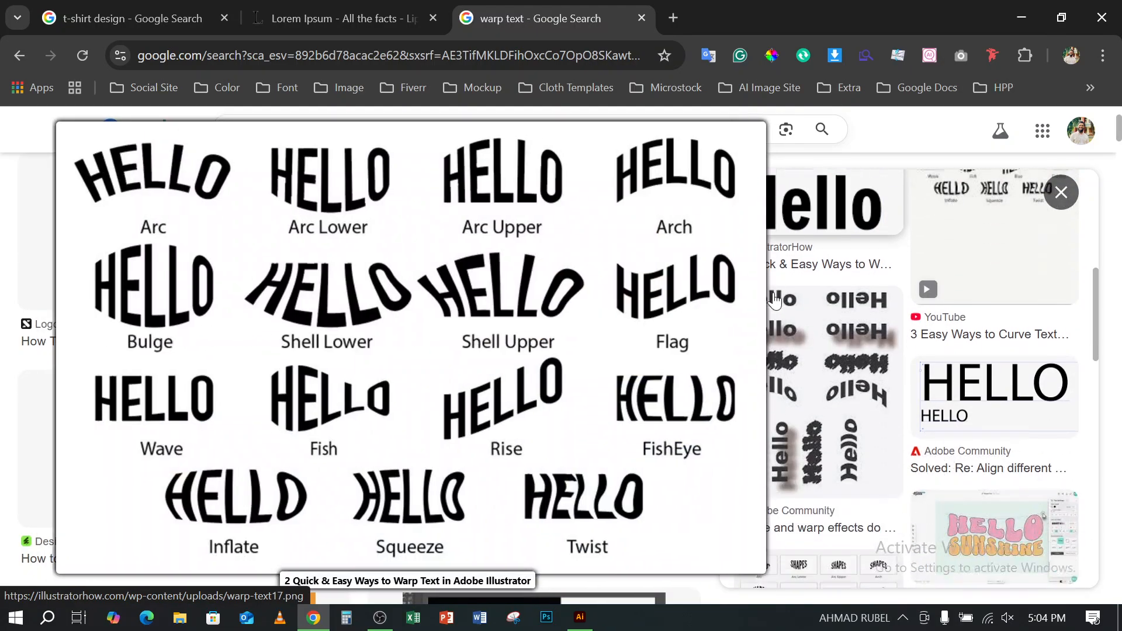
{"action": "scroll", "coordinate": [698, 307], "scroll_direction": "down", "scroll_amount": 4}
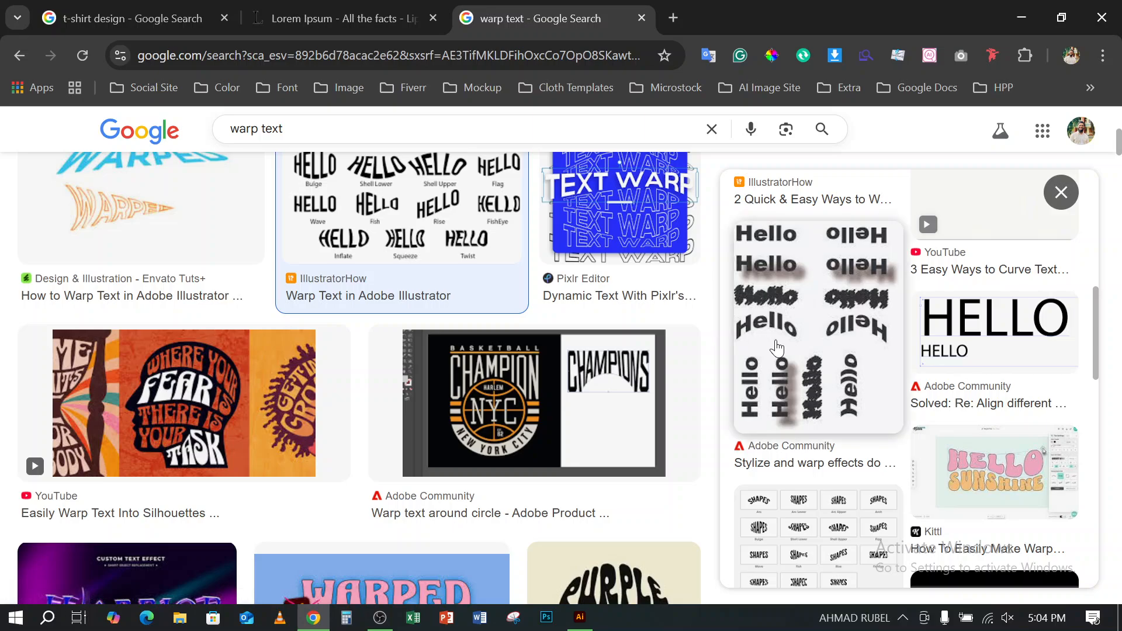
{"action": "scroll", "coordinate": [777, 345], "scroll_direction": "down", "scroll_amount": 5}
{"action": "scroll", "coordinate": [777, 345], "scroll_direction": "down", "scroll_amount": 8}
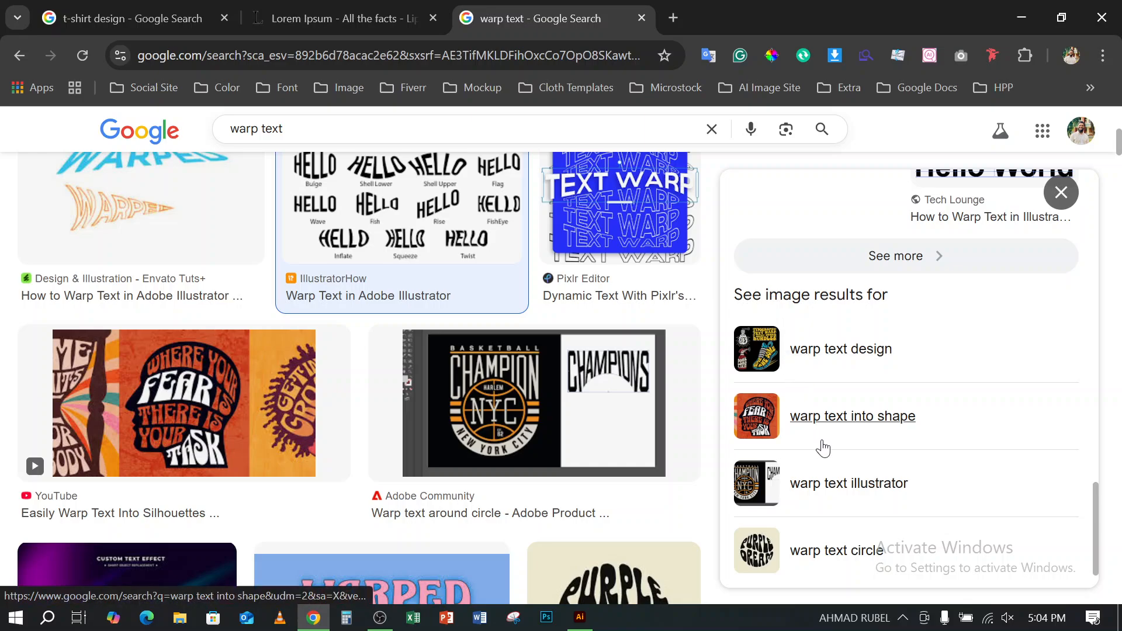
- Close the IllustratorHow HELLO chart preview and look through the warp text results for more warped lettering examples
{"action": "scroll", "coordinate": [842, 422], "scroll_direction": "down", "scroll_amount": 1}
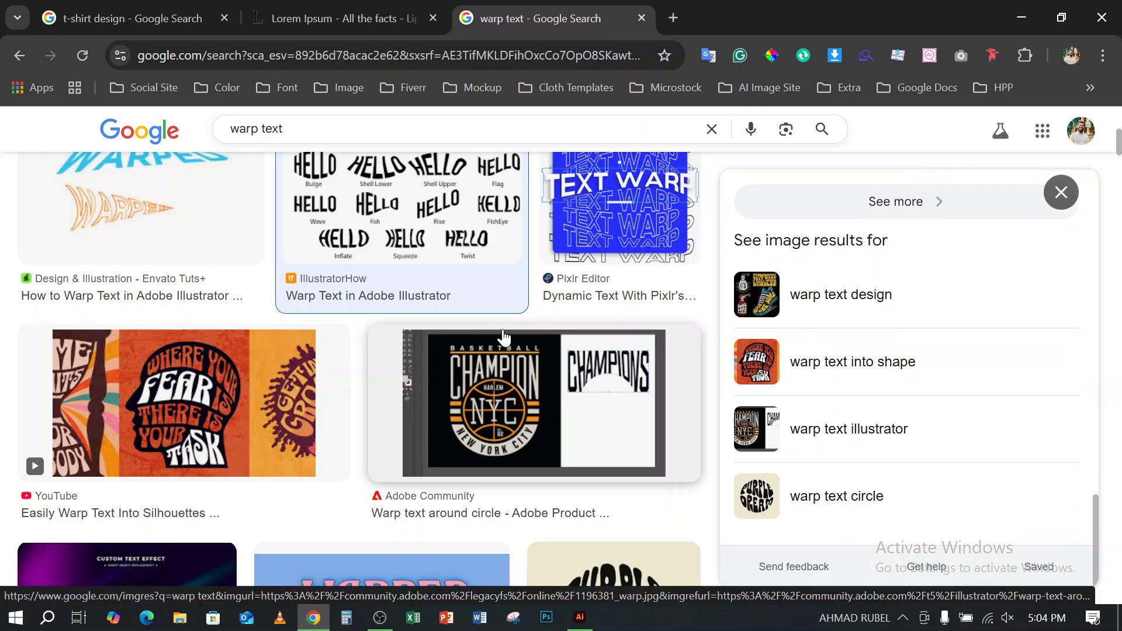
{"action": "scroll", "coordinate": [501, 343], "scroll_direction": "down", "scroll_amount": 2}
{"action": "left_click", "coordinate": [1076, 190]}
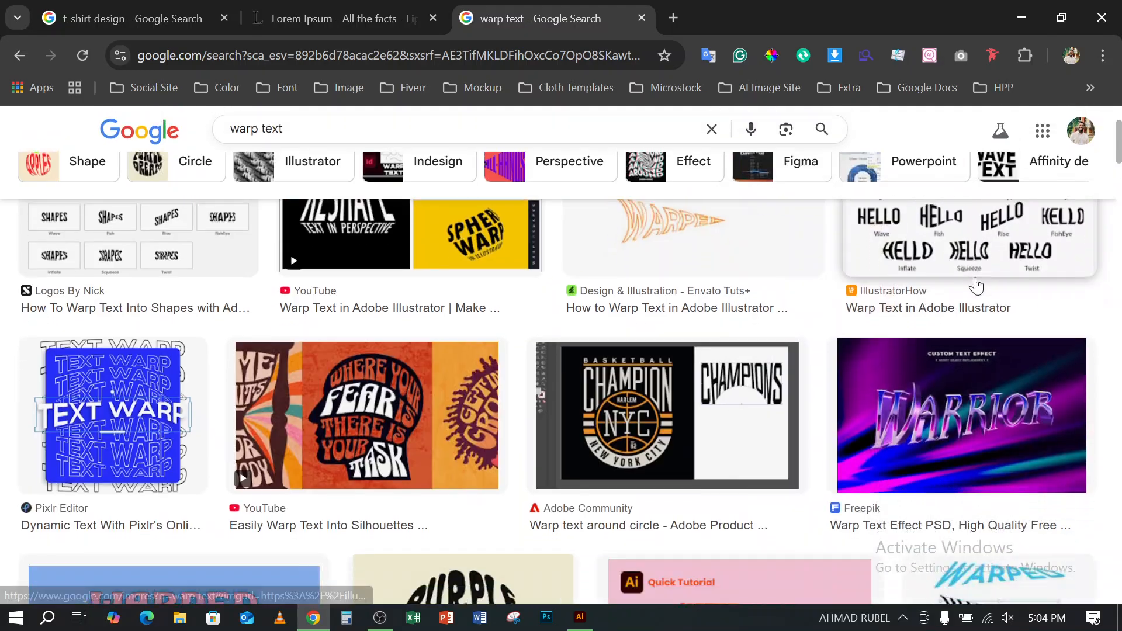
{"action": "scroll", "coordinate": [973, 284], "scroll_direction": "down", "scroll_amount": 3}
{"action": "scroll", "coordinate": [976, 286], "scroll_direction": "down", "scroll_amount": 6}
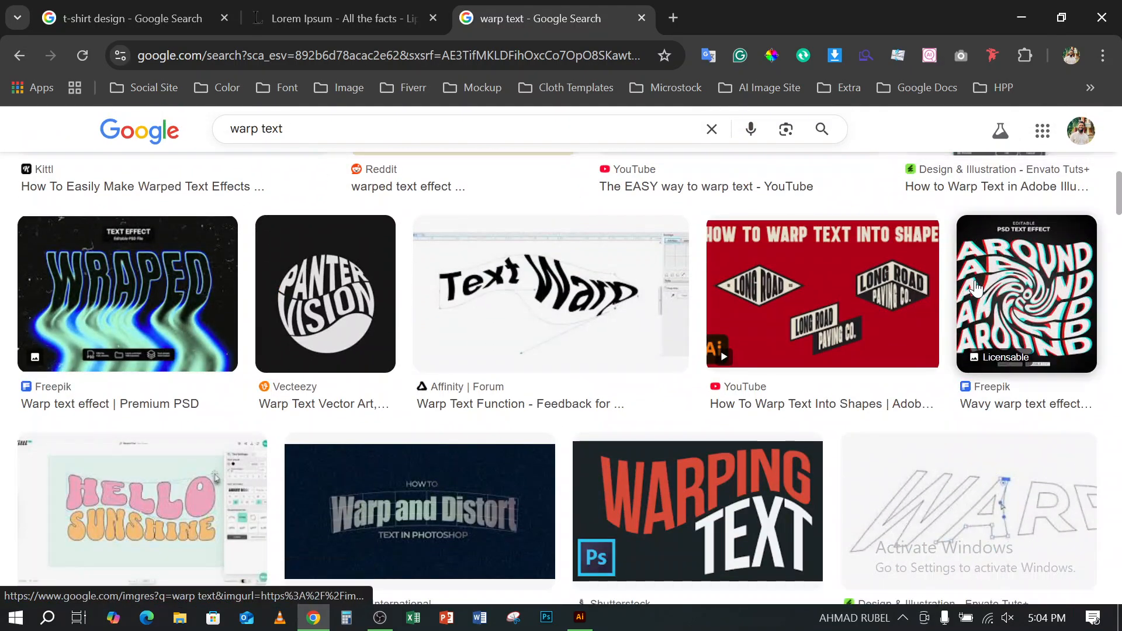
{"action": "scroll", "coordinate": [976, 286], "scroll_direction": "down", "scroll_amount": 6}
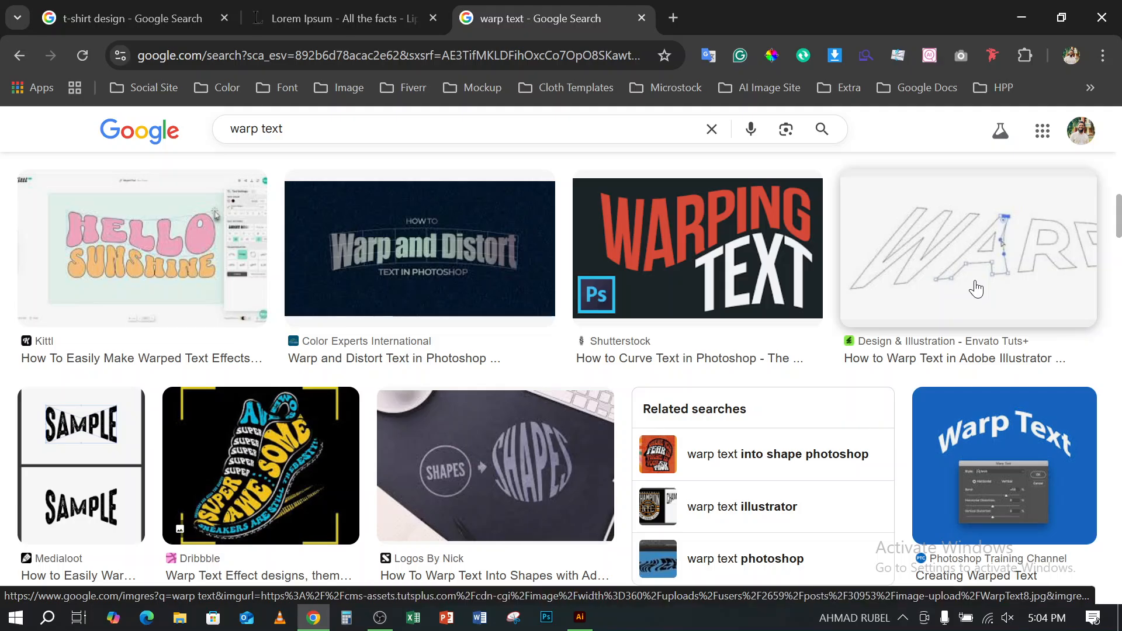
{"action": "scroll", "coordinate": [976, 287], "scroll_direction": "down", "scroll_amount": 5}
{"action": "scroll", "coordinate": [976, 287], "scroll_direction": "down", "scroll_amount": 7}
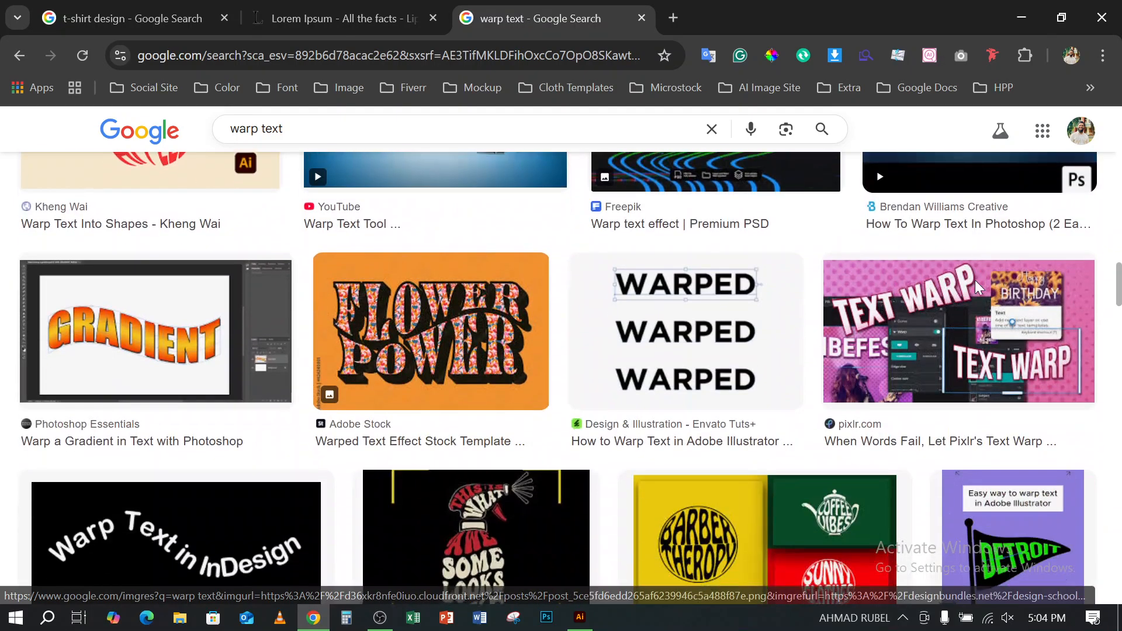
{"action": "scroll", "coordinate": [975, 286], "scroll_direction": "down", "scroll_amount": 2}
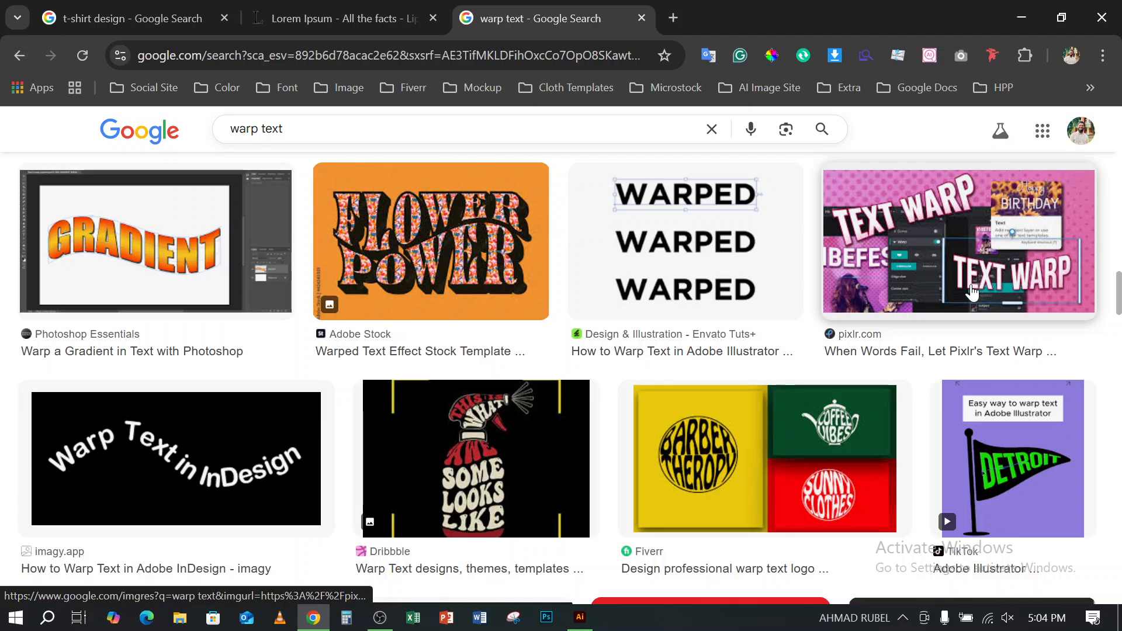
{"action": "scroll", "coordinate": [409, 284], "scroll_direction": "down", "scroll_amount": 2}
{"action": "scroll", "coordinate": [400, 281], "scroll_direction": "down", "scroll_amount": 6}
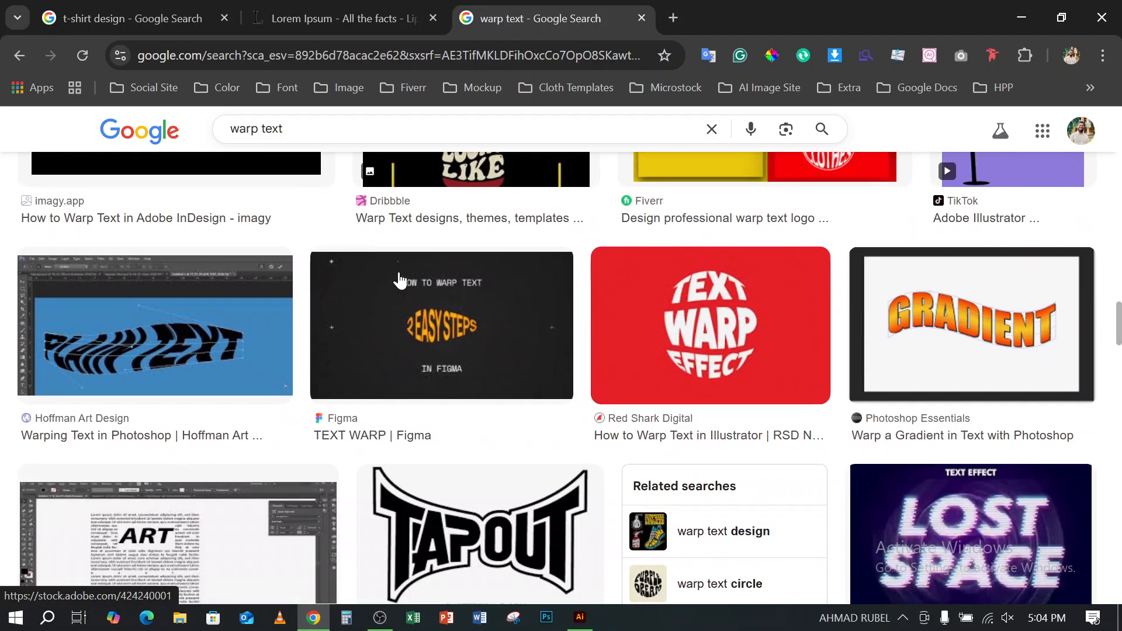
{"action": "scroll", "coordinate": [400, 280], "scroll_direction": "down", "scroll_amount": 6}
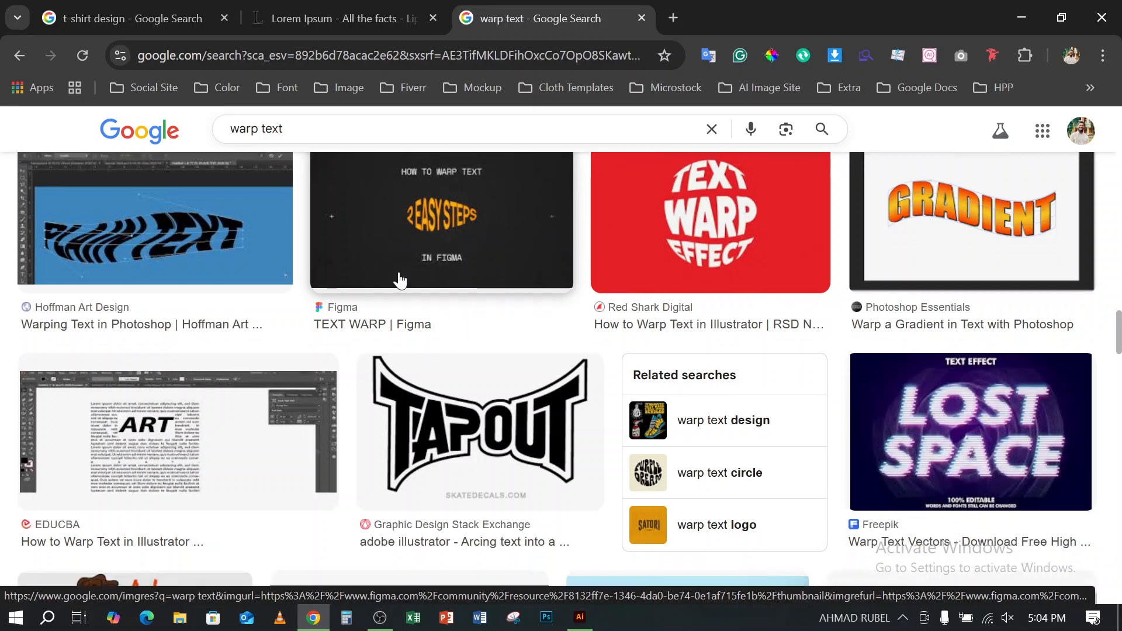
{"action": "scroll", "coordinate": [400, 281], "scroll_direction": "down", "scroll_amount": 3}
{"action": "scroll", "coordinate": [400, 281], "scroll_direction": "down", "scroll_amount": 4}
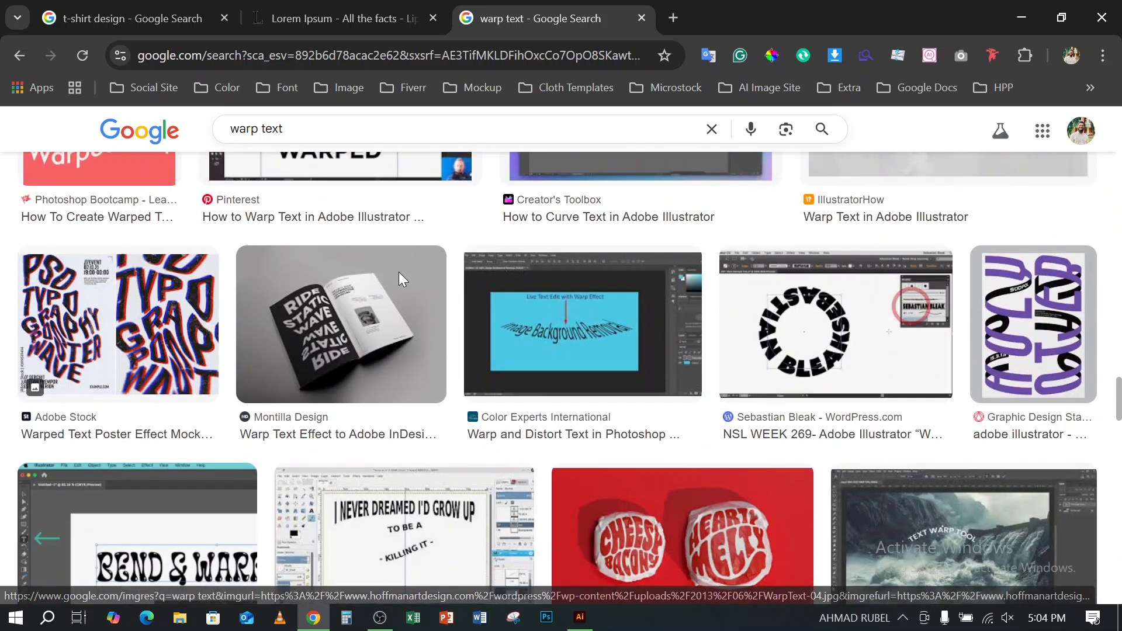
{"action": "scroll", "coordinate": [400, 281], "scroll_direction": "down", "scroll_amount": 3}
{"action": "scroll", "coordinate": [400, 279], "scroll_direction": "down", "scroll_amount": 7}
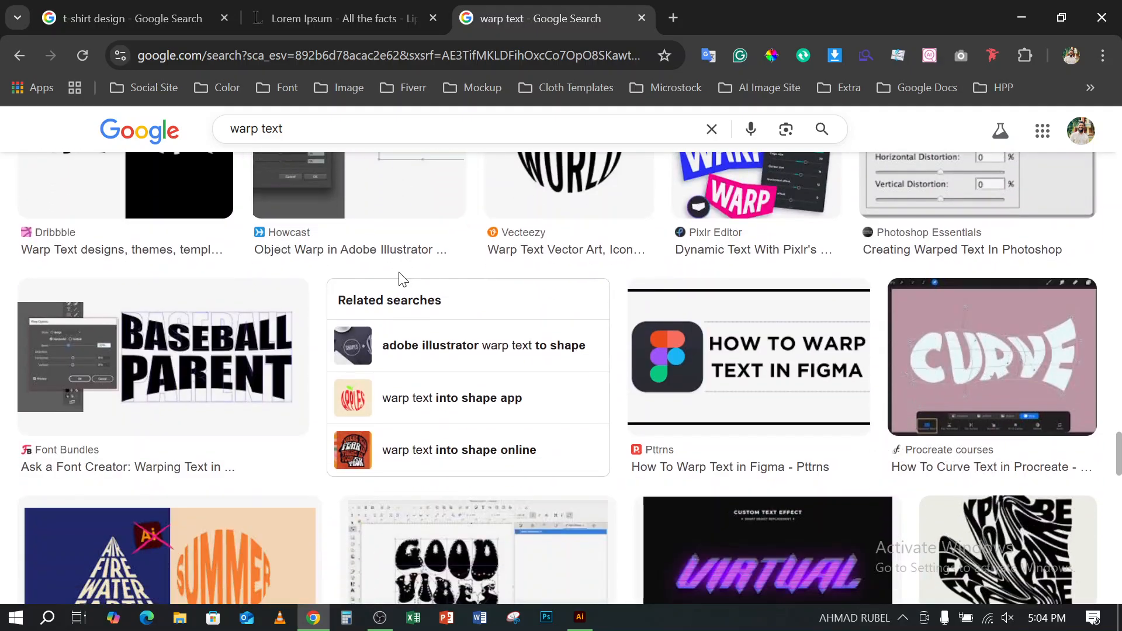
- Preview the Font Bundles BASEBALL PARENT image, open its related version without the options dialog and look through the related images
{"action": "left_click", "coordinate": [209, 394]}
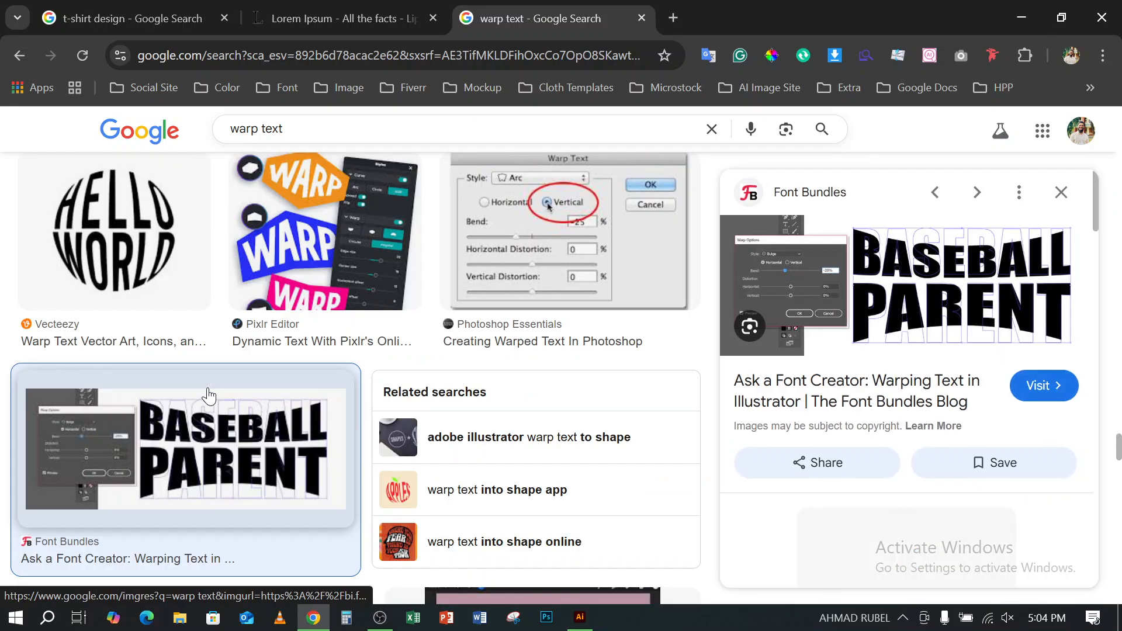
{"action": "scroll", "coordinate": [845, 397], "scroll_direction": "down", "scroll_amount": 3}
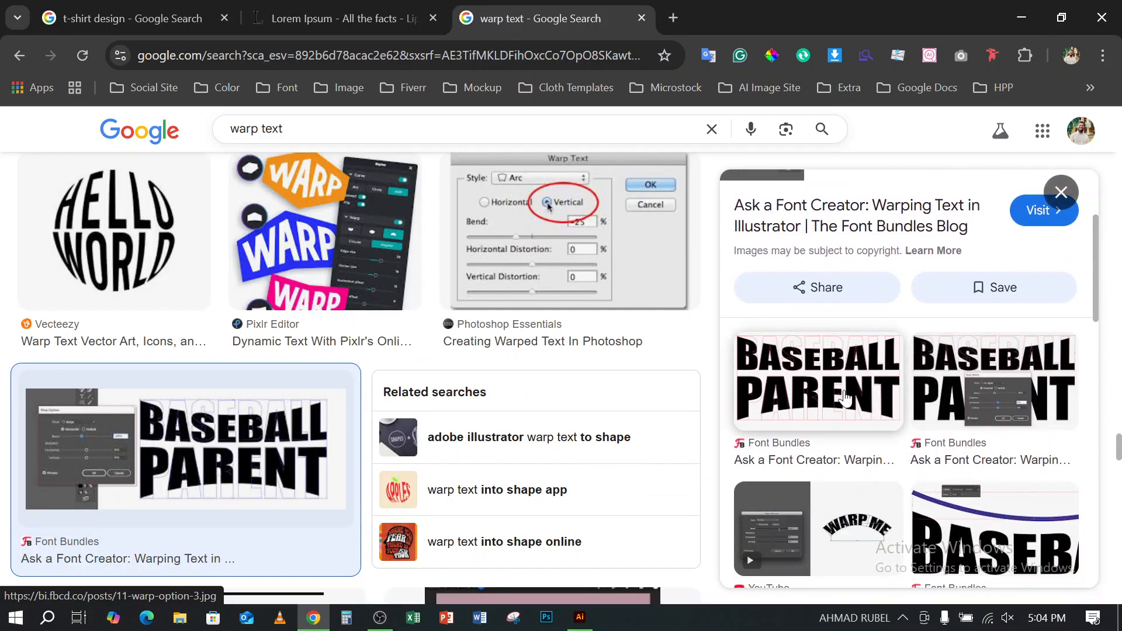
{"action": "left_click", "coordinate": [845, 396]}
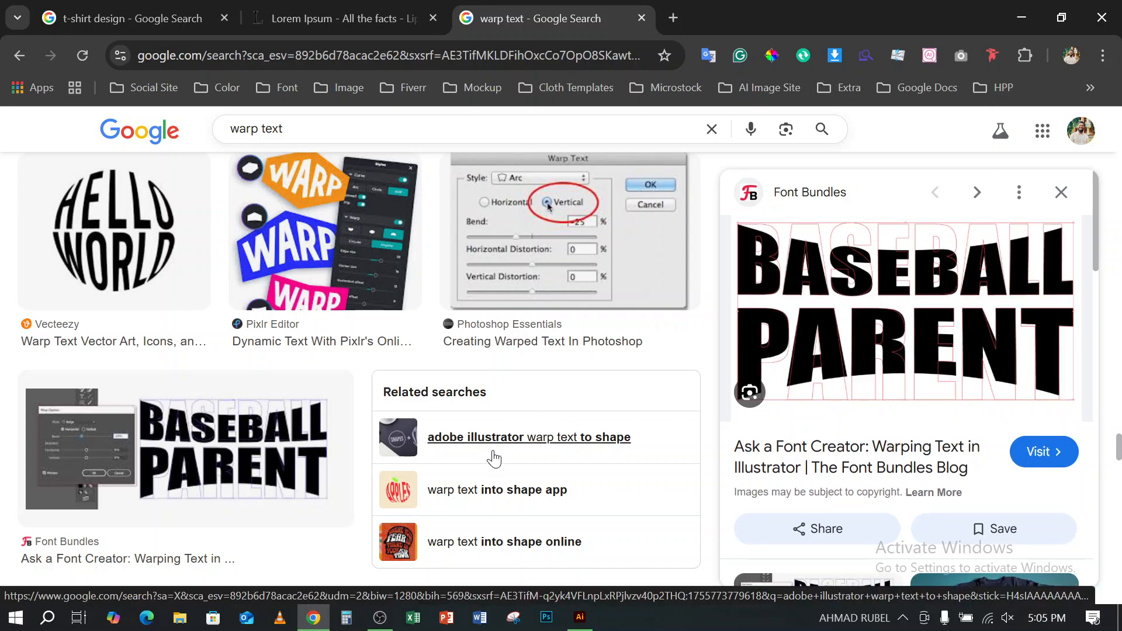
{"action": "scroll", "coordinate": [942, 466], "scroll_direction": "down", "scroll_amount": 4}
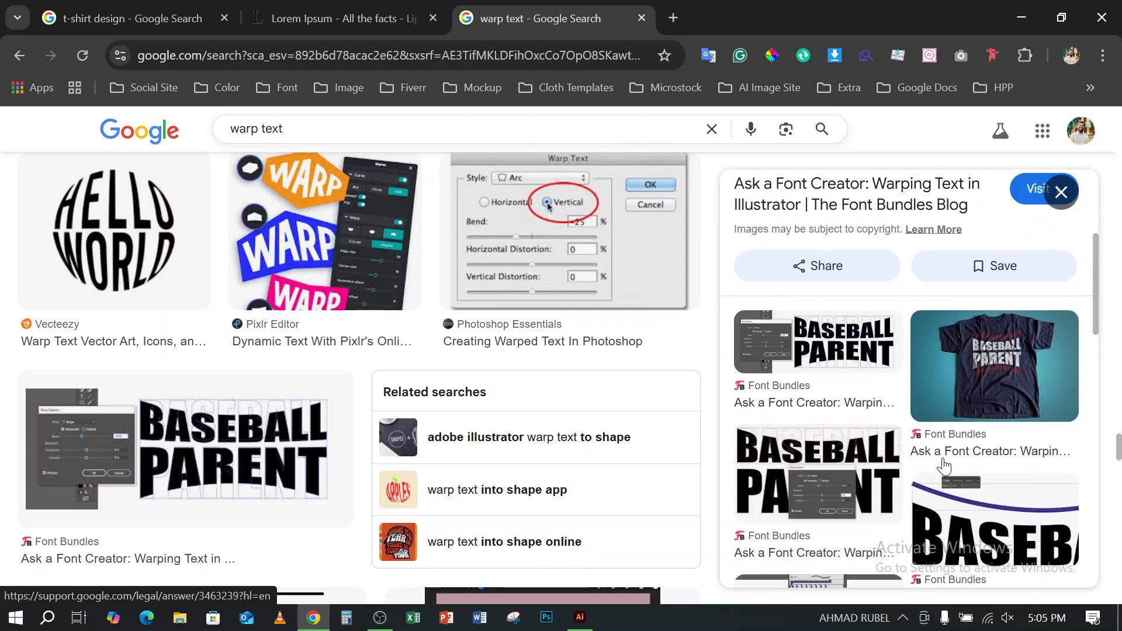
{"action": "scroll", "coordinate": [945, 466], "scroll_direction": "down", "scroll_amount": 2}
{"action": "scroll", "coordinate": [945, 467], "scroll_direction": "down", "scroll_amount": 5}
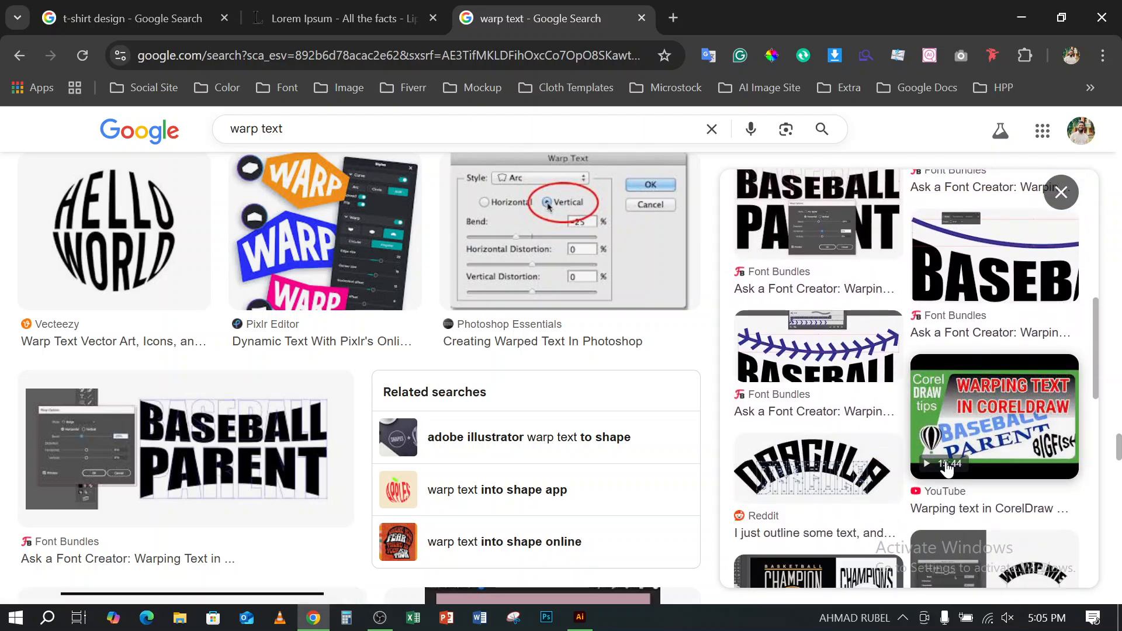
{"action": "left_click", "coordinate": [948, 468]}
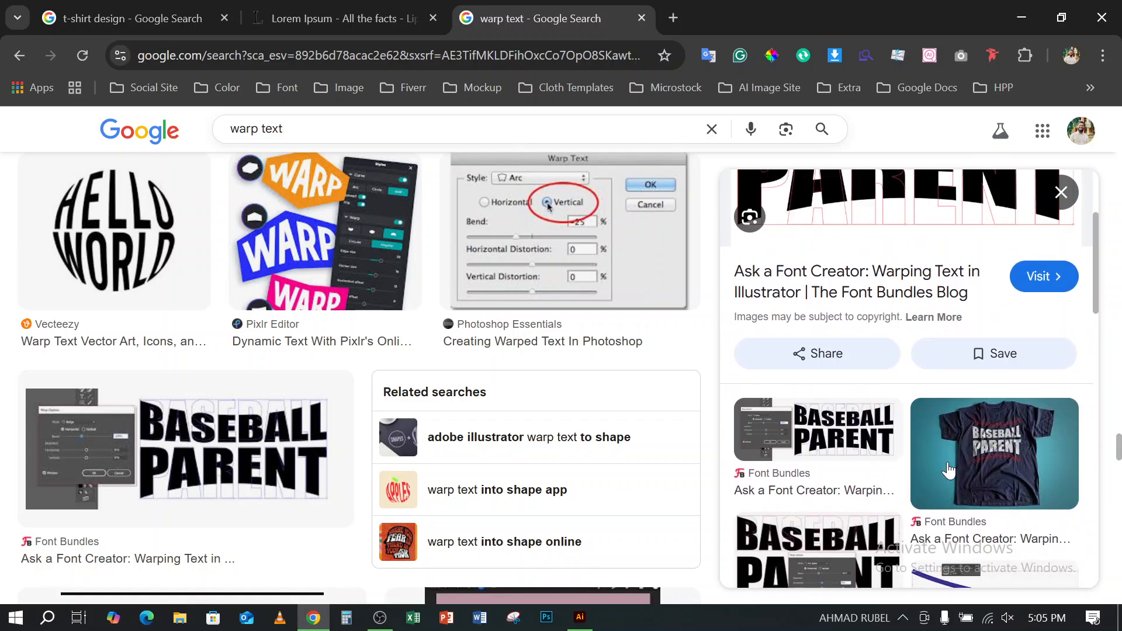
- Save the previewed BASEBALL PARENT image as 07-arced-lower.jpg and open the downloaded file in the Photos viewer
{"action": "right_click", "coordinate": [900, 286]}
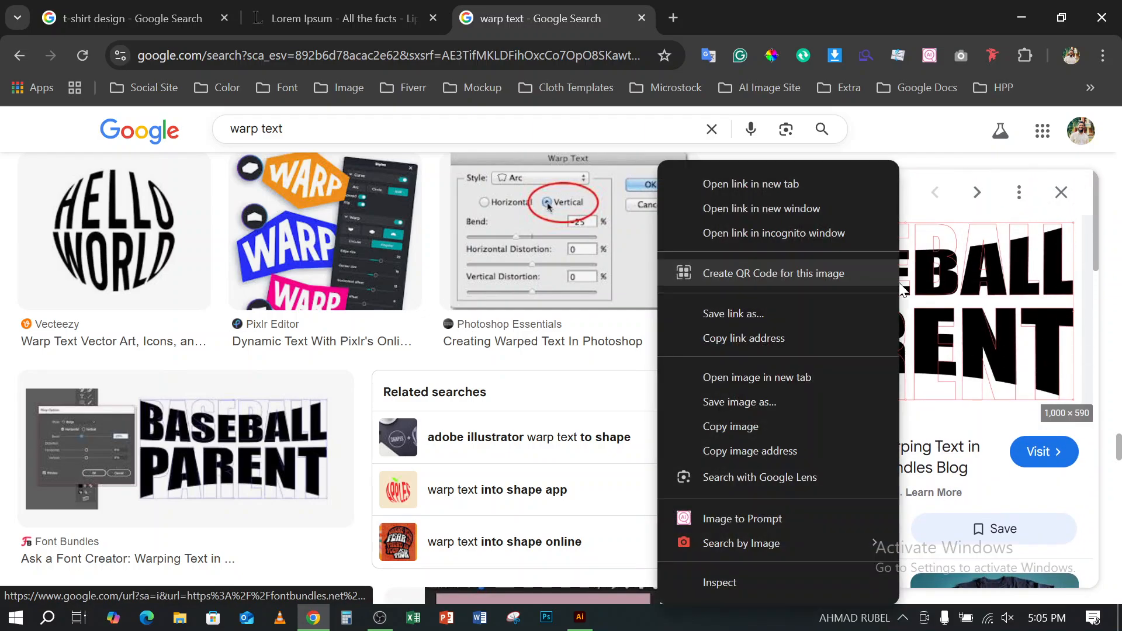
{"action": "left_click", "coordinate": [751, 399]}
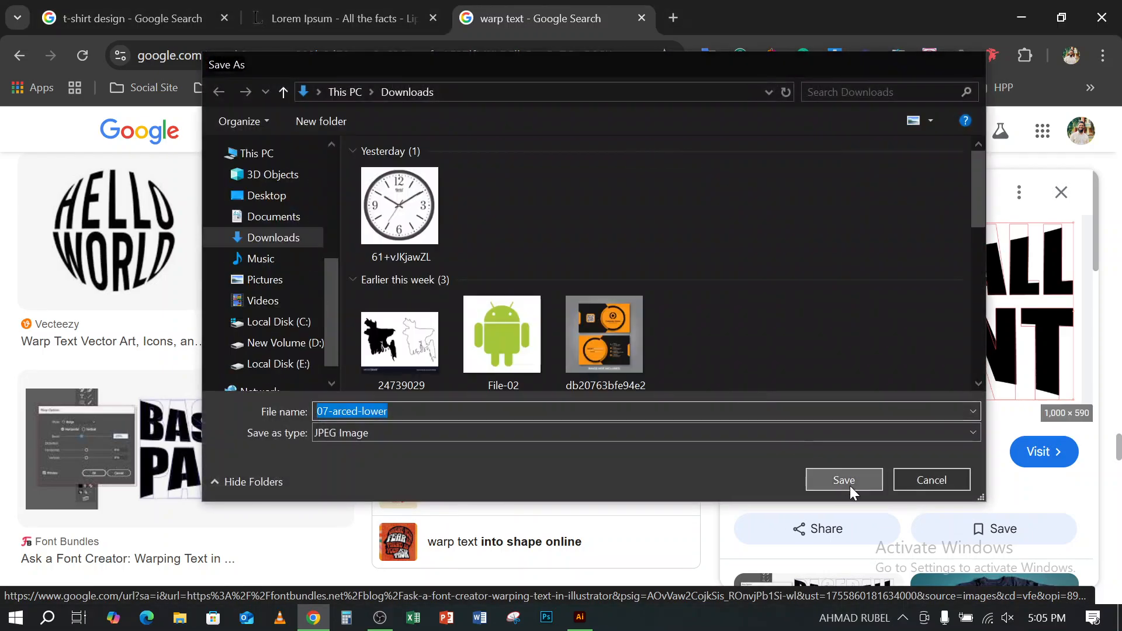
{"action": "left_click", "coordinate": [850, 486]}
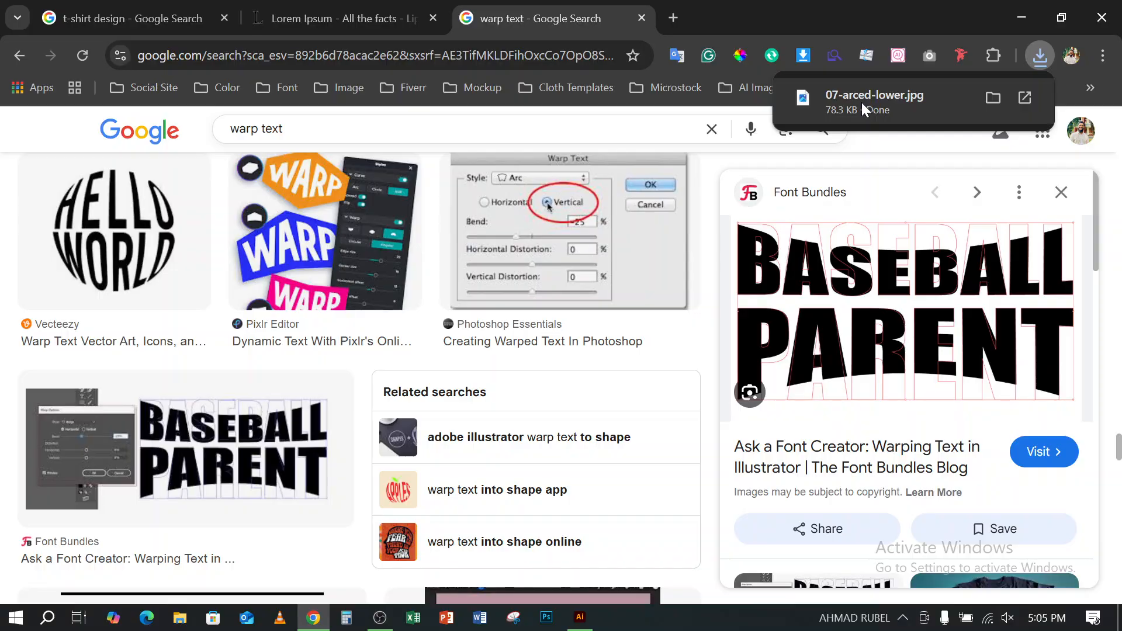
{"action": "left_click", "coordinate": [861, 103]}
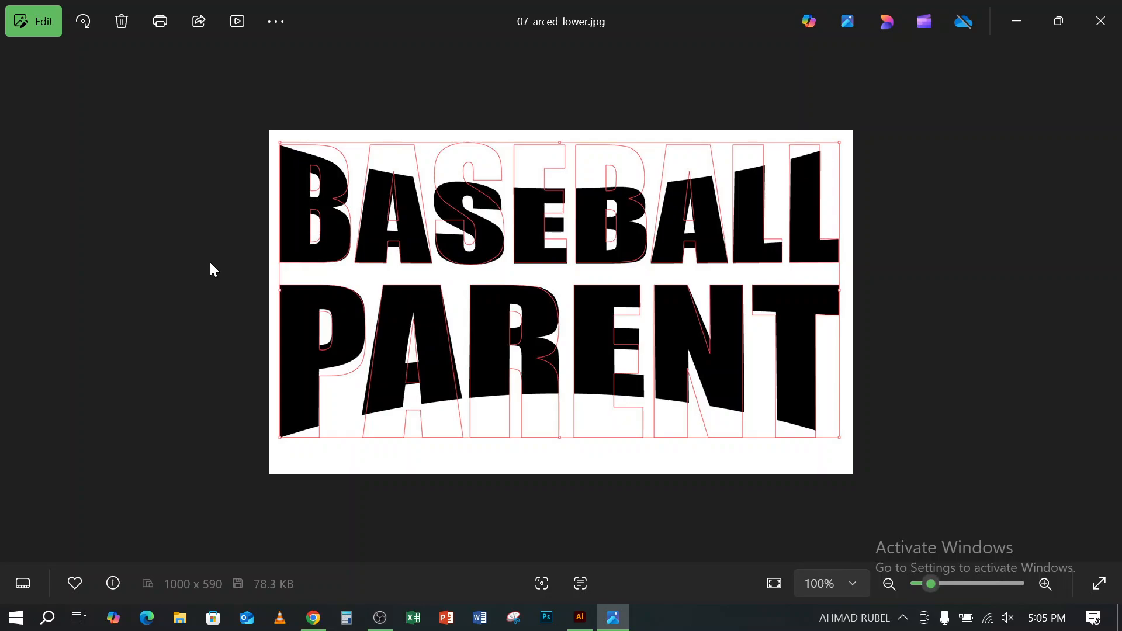
{"action": "scroll", "coordinate": [317, 265], "scroll_direction": "up", "scroll_amount": 2}
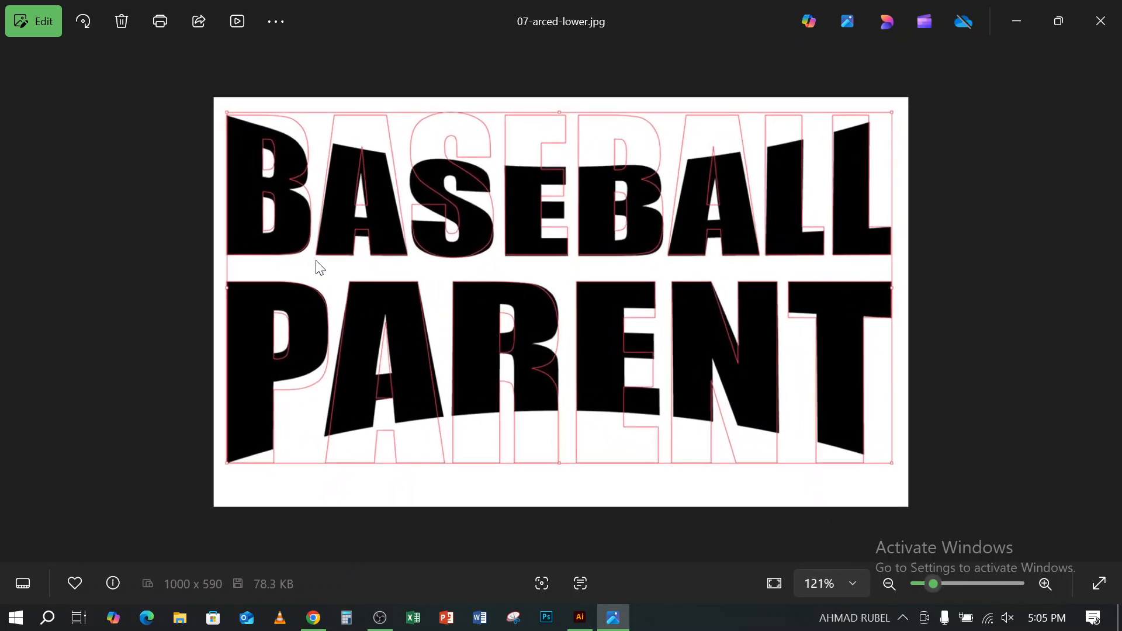
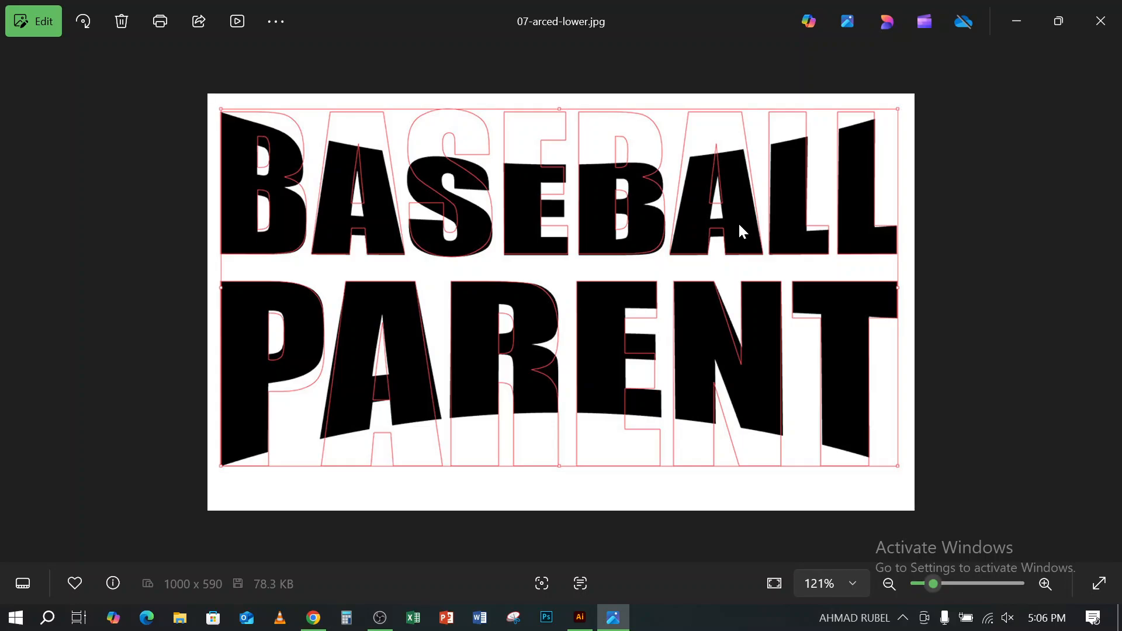
{"action": "left_click", "coordinate": [389, 618]}
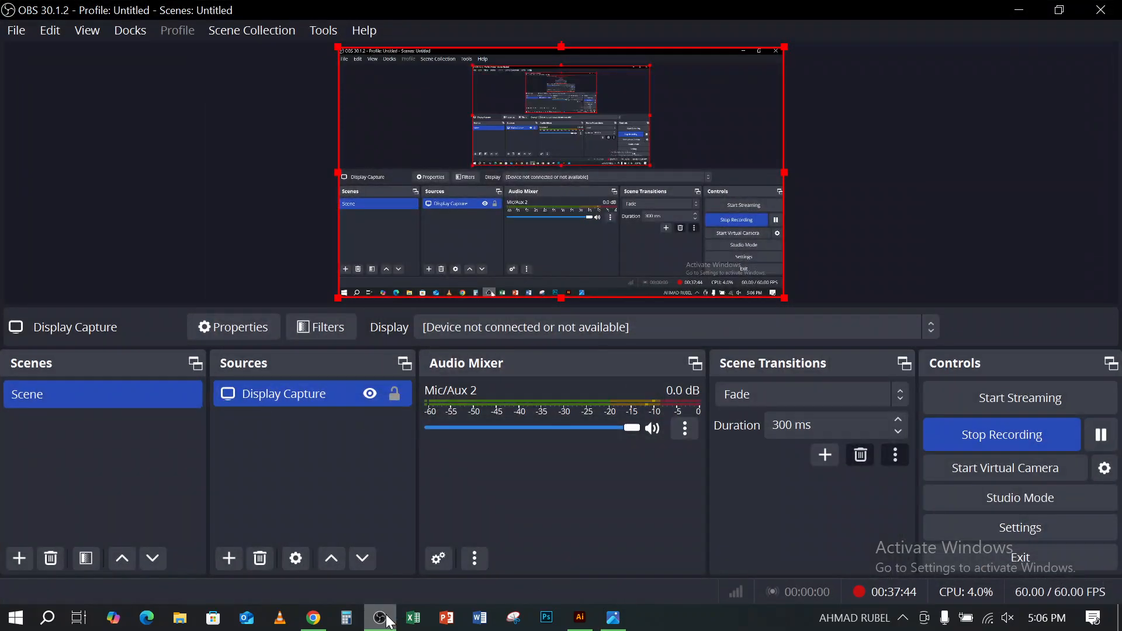
{"action": "left_click", "coordinate": [390, 621]}
{"action": "left_click", "coordinate": [390, 621]}
{"action": "left_click", "coordinate": [389, 621]}
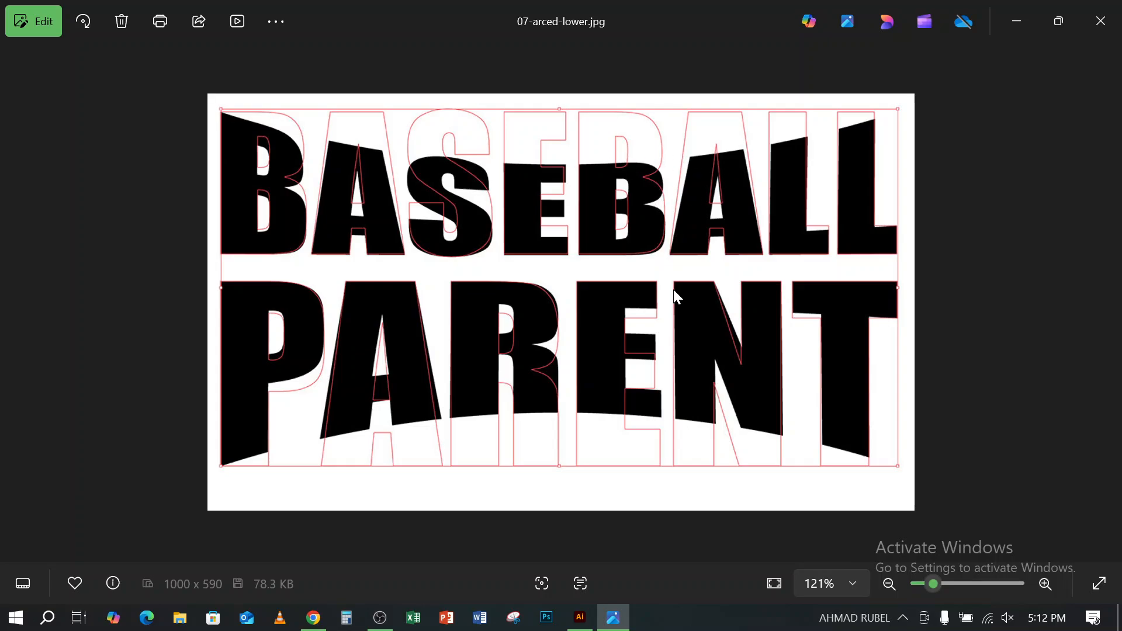
- Switch to Illustrator and delete the warped GRAPHIC text and the LOREM IPSUM text on a path from the artboard
{"action": "mouse_move", "coordinate": [581, 628]}
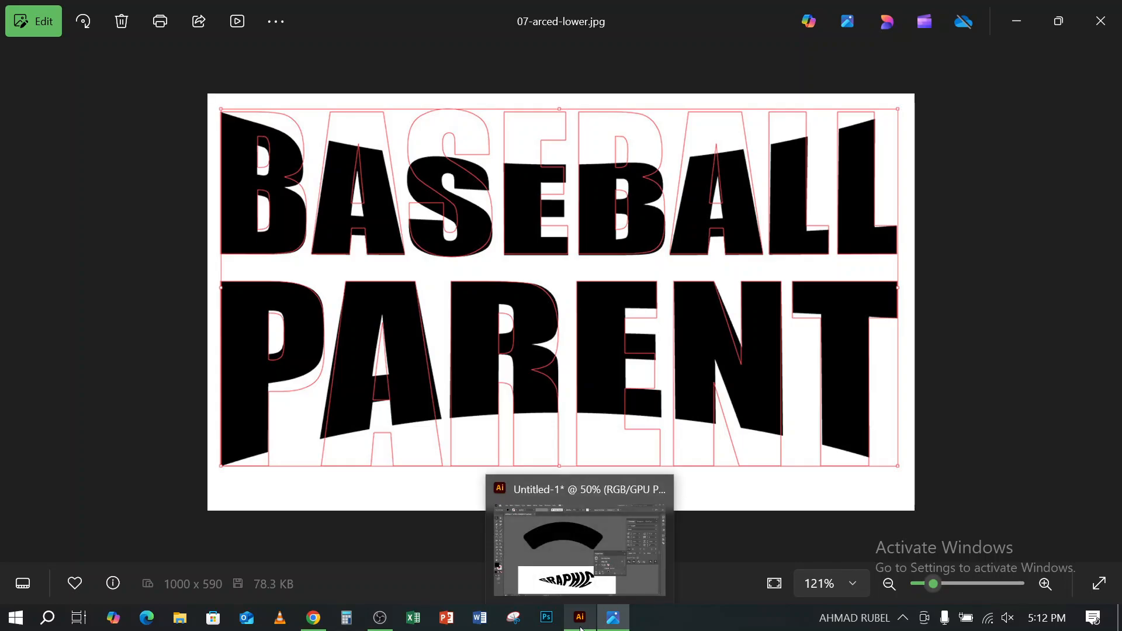
{"action": "left_click", "coordinate": [582, 628]}
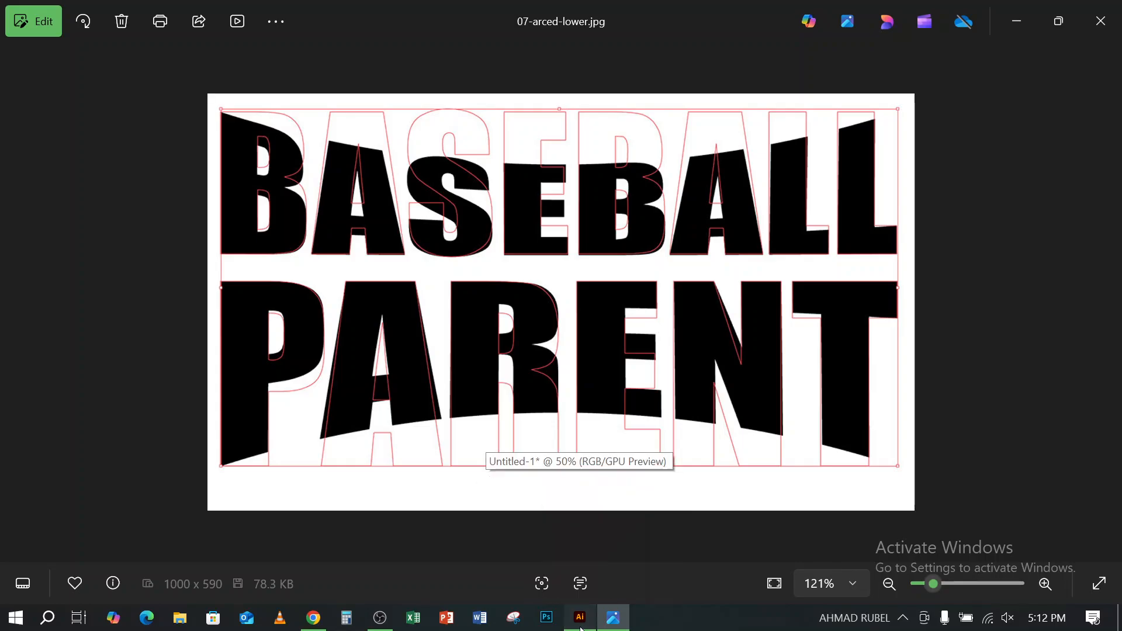
{"action": "scroll", "coordinate": [359, 260], "scroll_direction": "down", "scroll_amount": 5}
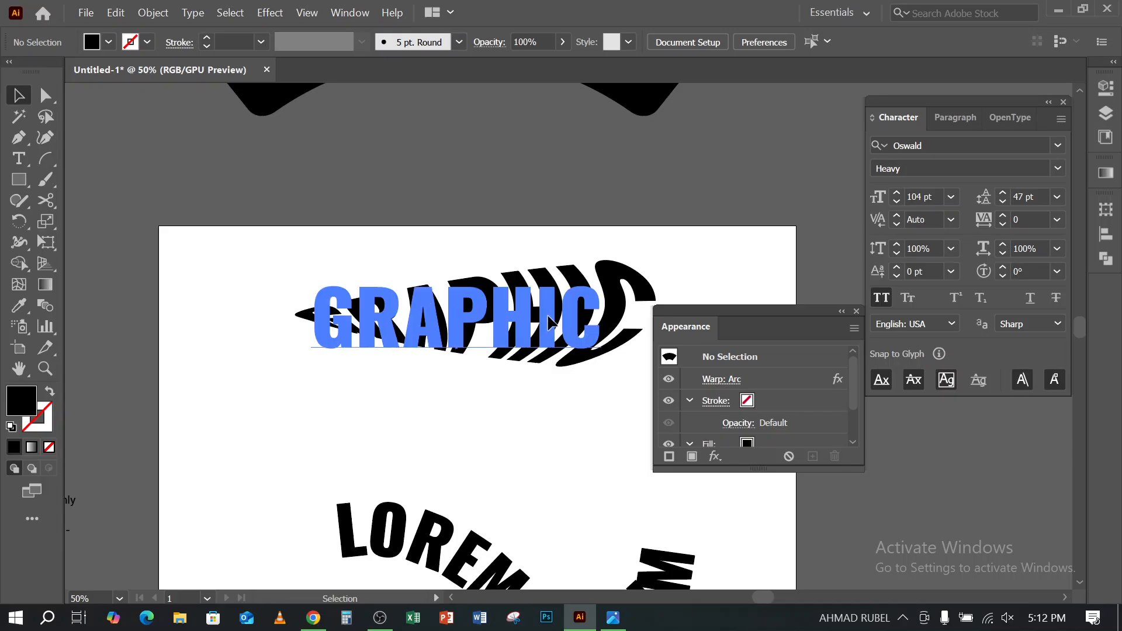
{"action": "left_click", "coordinate": [548, 313]}
{"action": "key", "text": "Delete"}
{"action": "scroll", "coordinate": [535, 313], "scroll_direction": "down", "scroll_amount": 4}
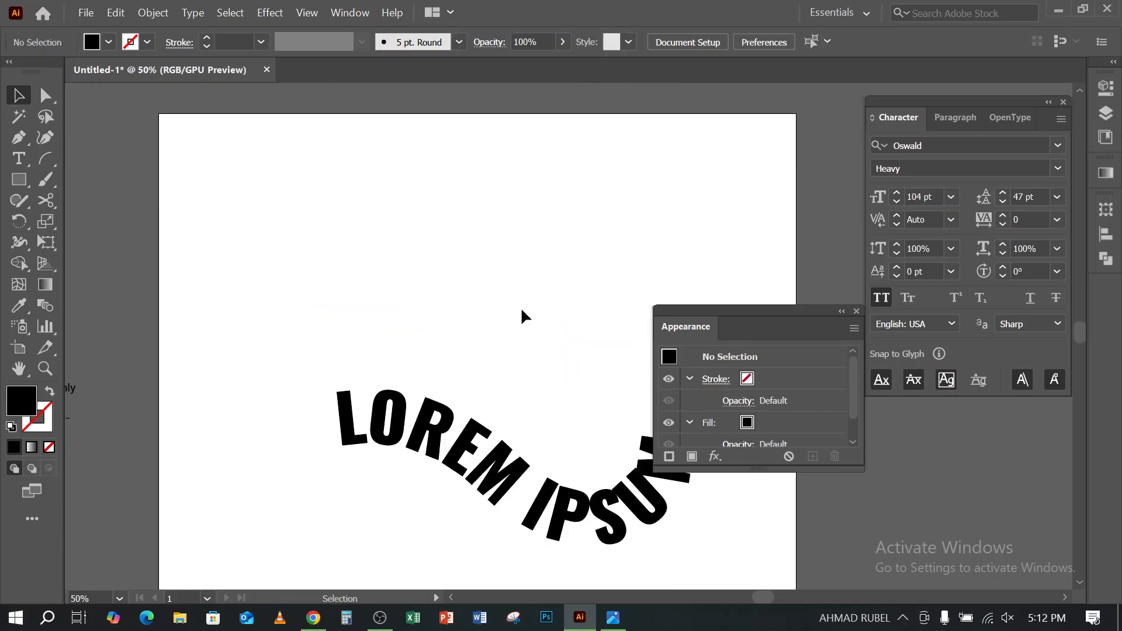
{"action": "left_click", "coordinate": [416, 507]}
{"action": "key", "text": "Delete"}
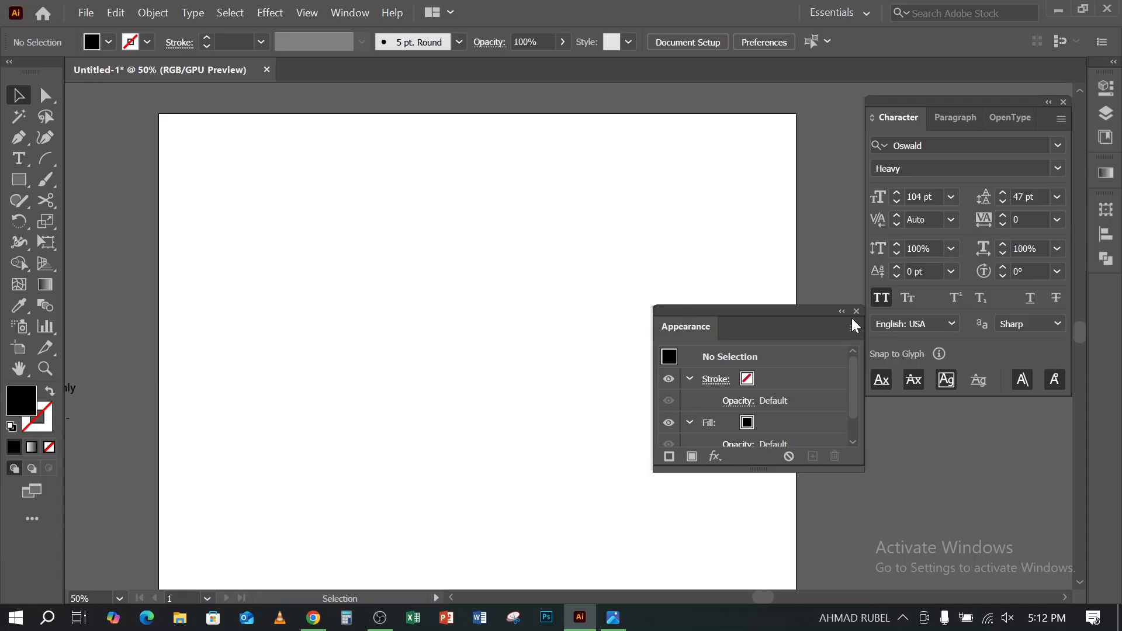
- Add a point text reading BASEBALL near the artboard's upper edge, checking the wording against the reference image in Photos
{"action": "left_click", "coordinate": [22, 158]}
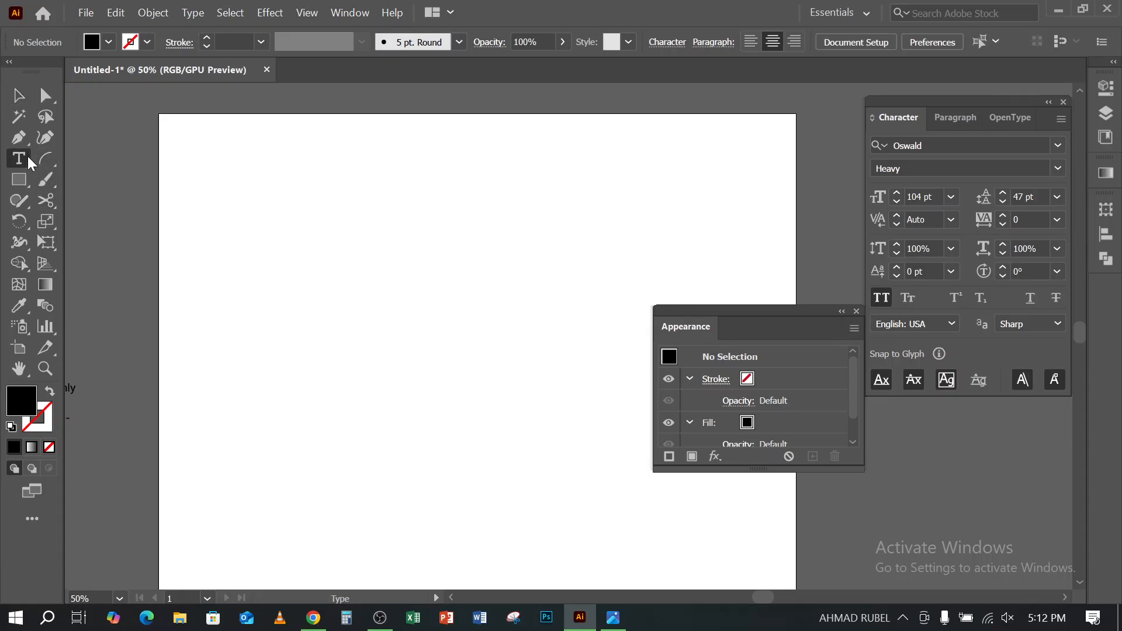
{"action": "left_click", "coordinate": [380, 241]}
{"action": "left_click", "coordinate": [380, 242]}
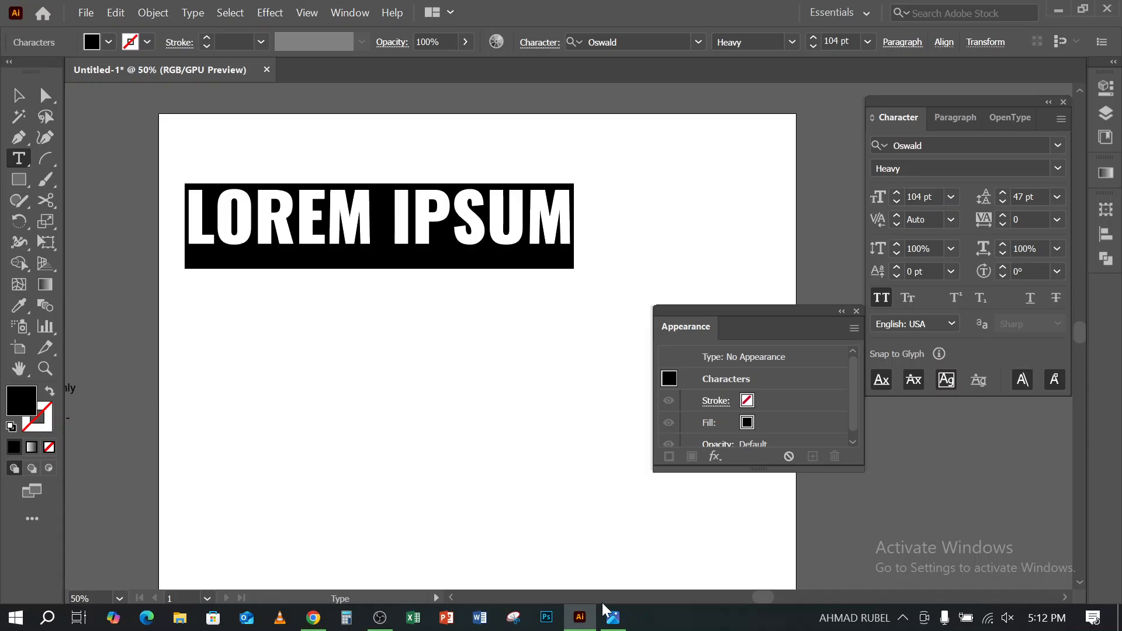
{"action": "left_click", "coordinate": [616, 620]}
{"action": "left_click", "coordinate": [615, 619]}
{"action": "type", "text": "BAS"}
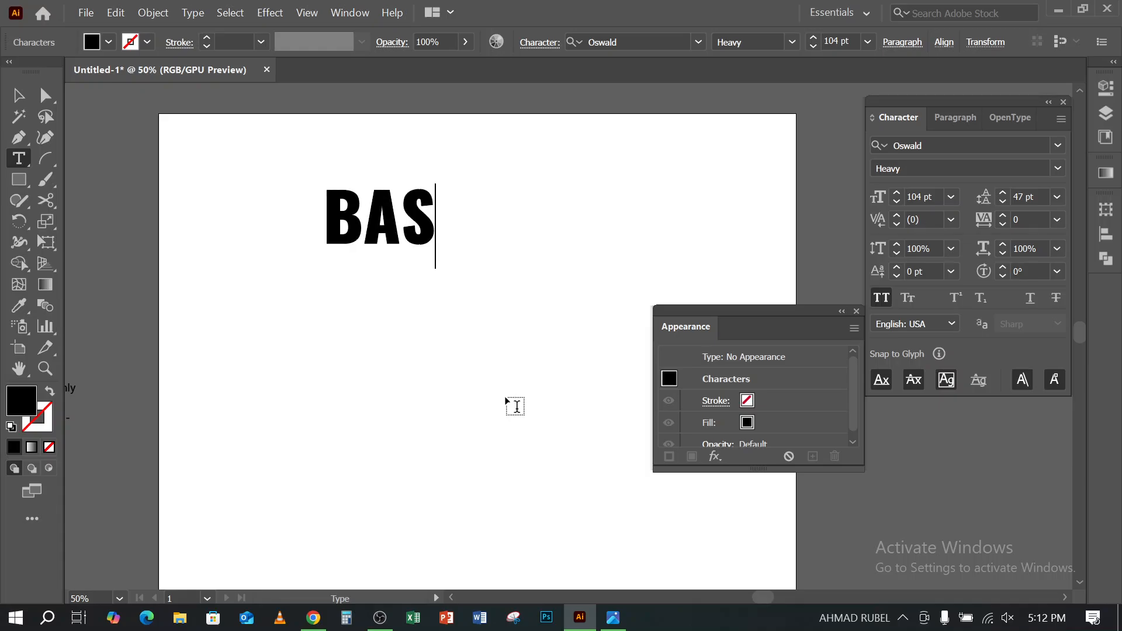
{"action": "type", "text": "EBA;"}
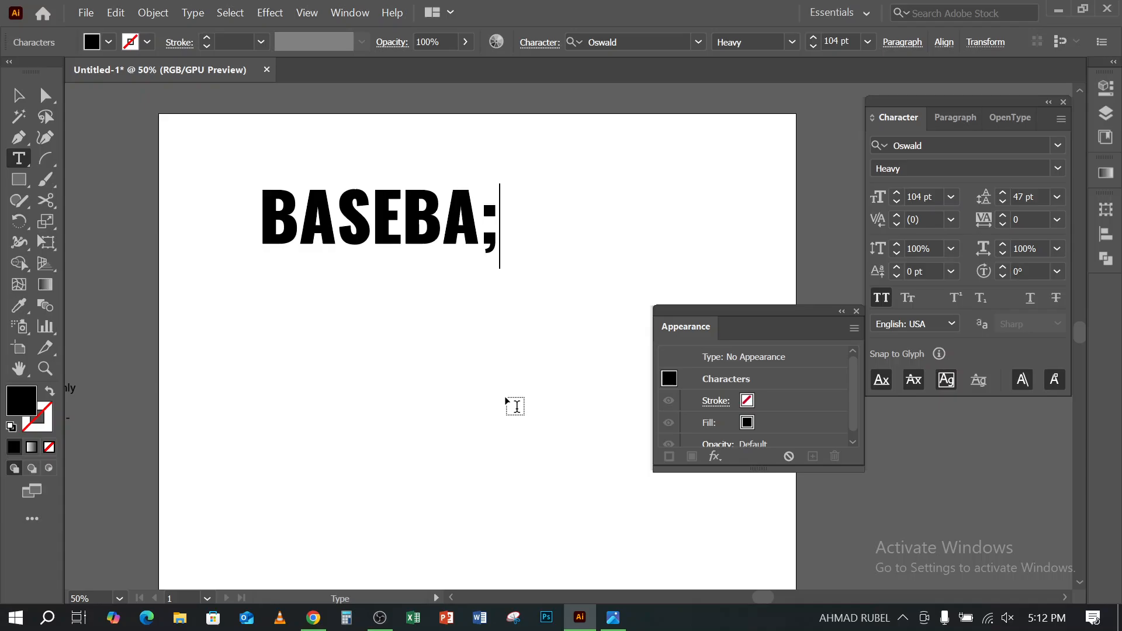
{"action": "key", "text": "BackSpace"}
{"action": "type", "text": "L"}
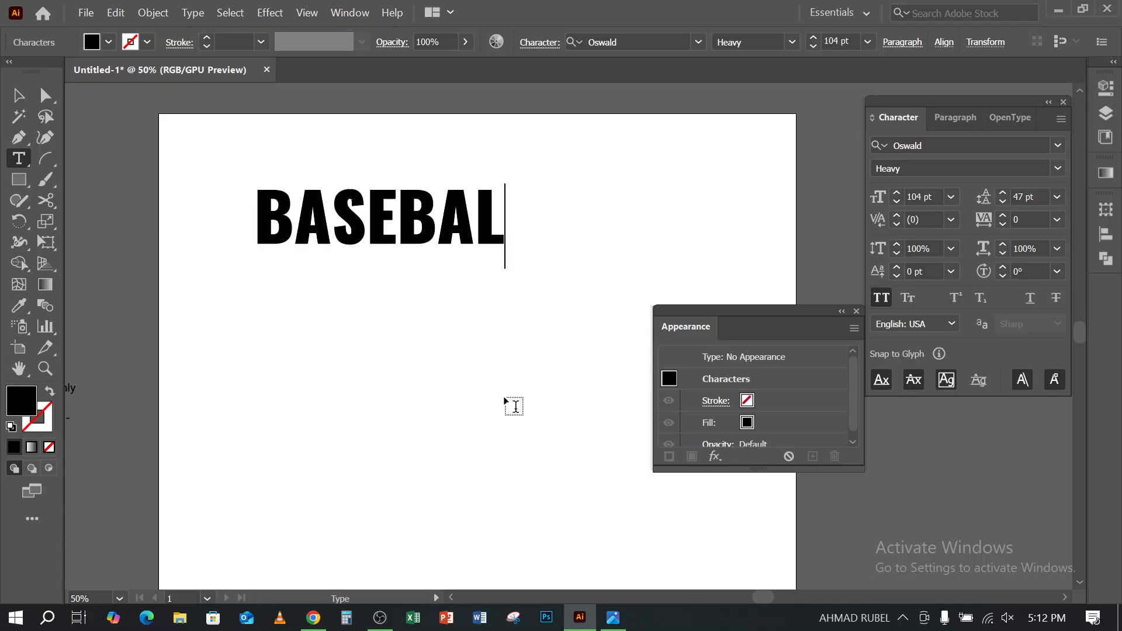
{"action": "left_click", "coordinate": [611, 620]}
{"action": "left_click", "coordinate": [611, 619]}
{"action": "type", "text": ";"}
{"action": "key", "text": "BackSpace"}
{"action": "type", "text": "L"}
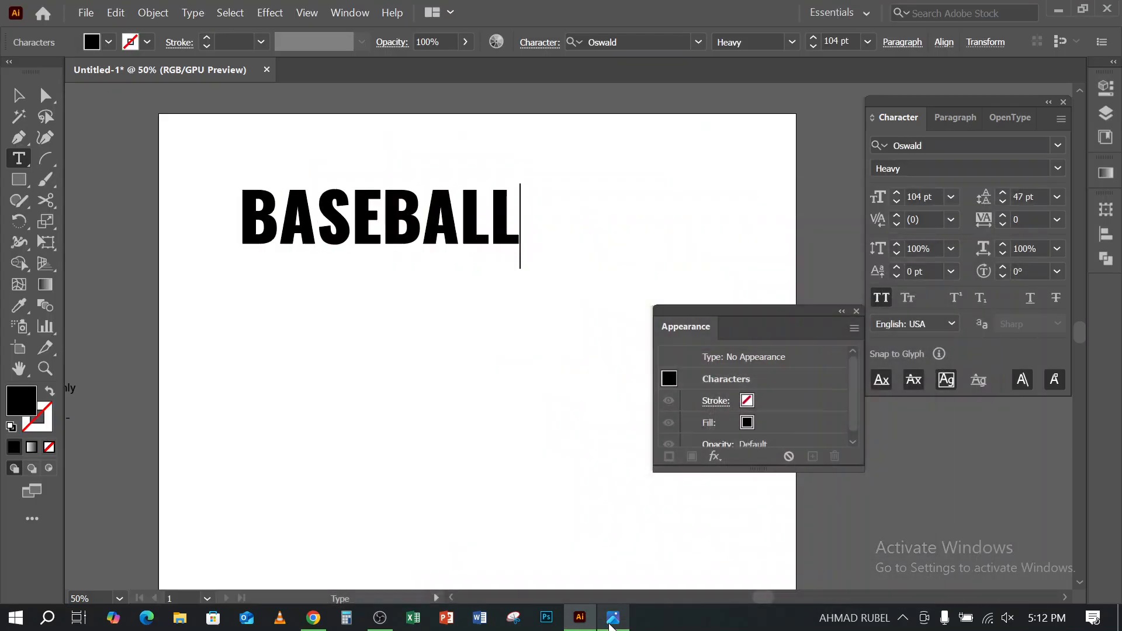
- Move the BASEBALL text up toward the artboard's centre line and place a duplicate directly below it
{"action": "left_click", "coordinate": [18, 94]}
{"action": "left_click_drag", "start_coordinate": [461, 245], "coordinate": [562, 196]}
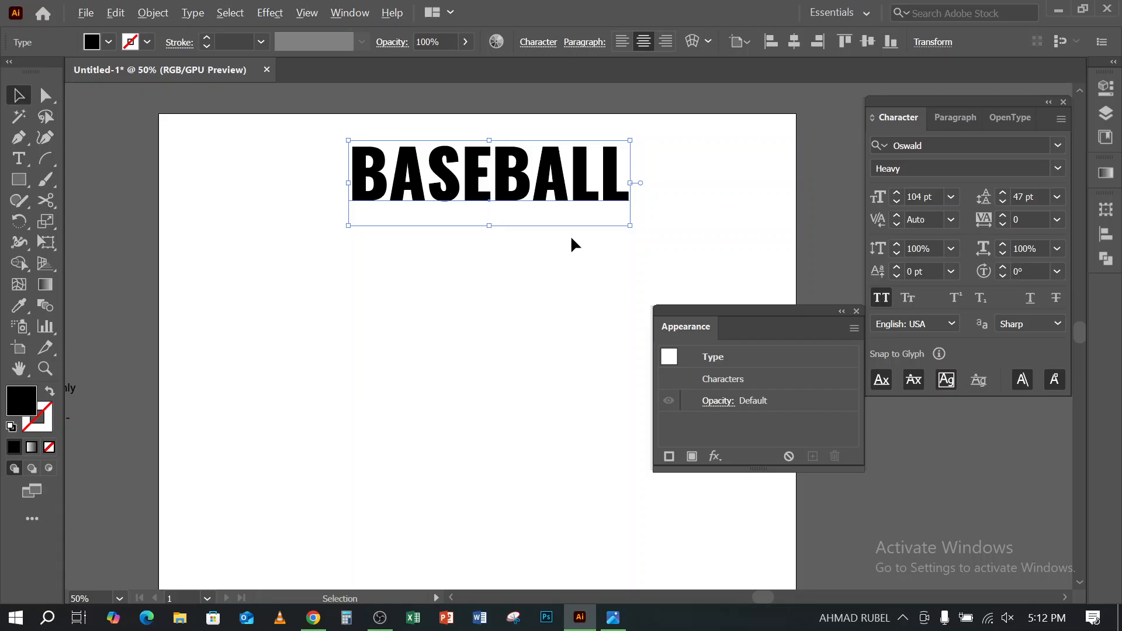
{"action": "left_click_drag", "start_coordinate": [575, 199], "coordinate": [579, 260]}
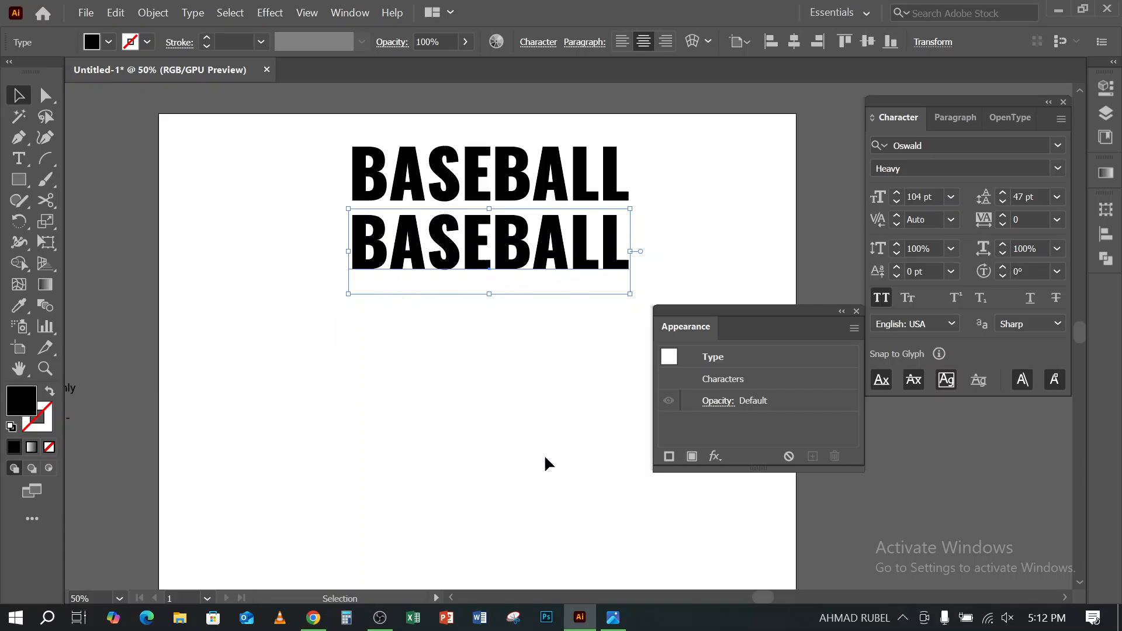
- Replace the lower BASEBALL copy's wording with PARENT, after checking the reference image in Photos
{"action": "left_click", "coordinate": [613, 620]}
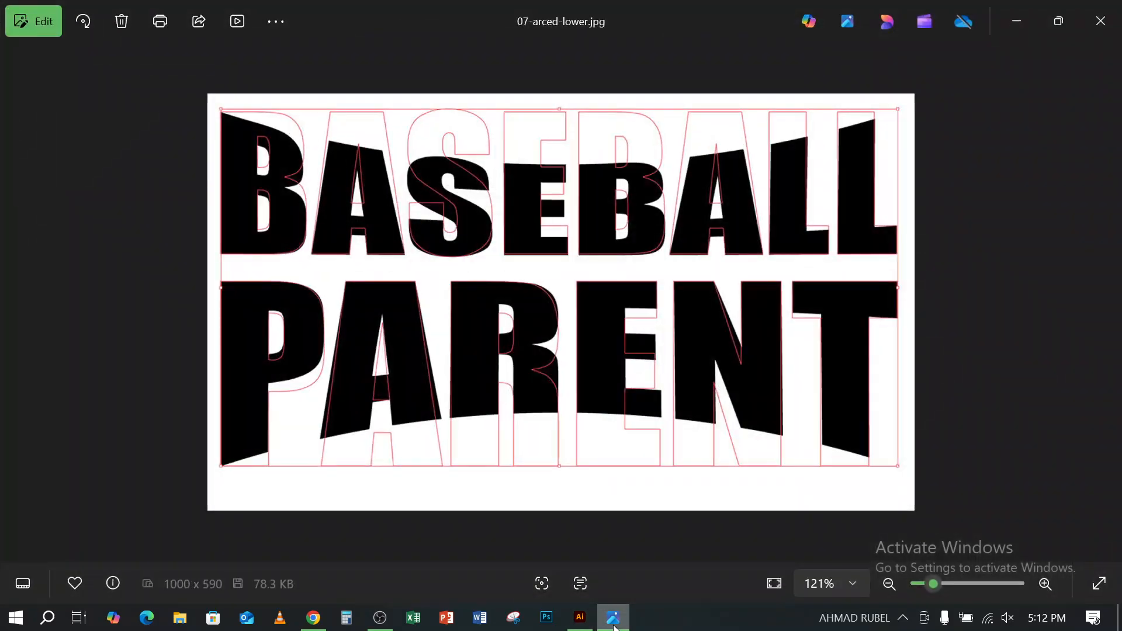
{"action": "left_click", "coordinate": [614, 621]}
{"action": "left_click", "coordinate": [19, 157]}
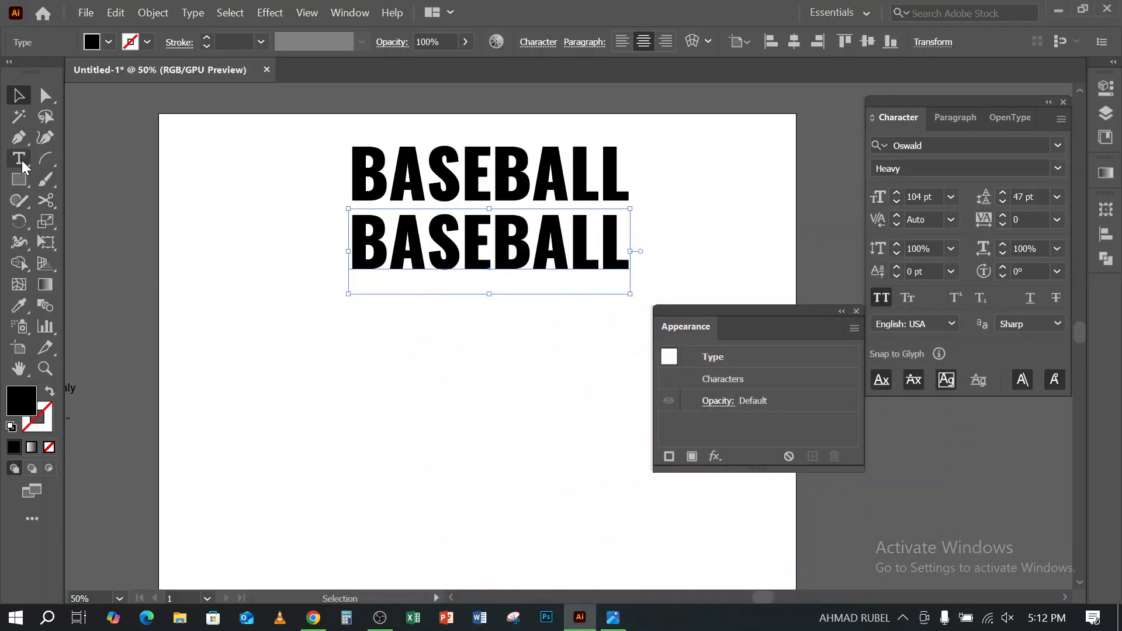
{"action": "left_click", "coordinate": [380, 245]}
{"action": "key", "text": "ctrl+a"}
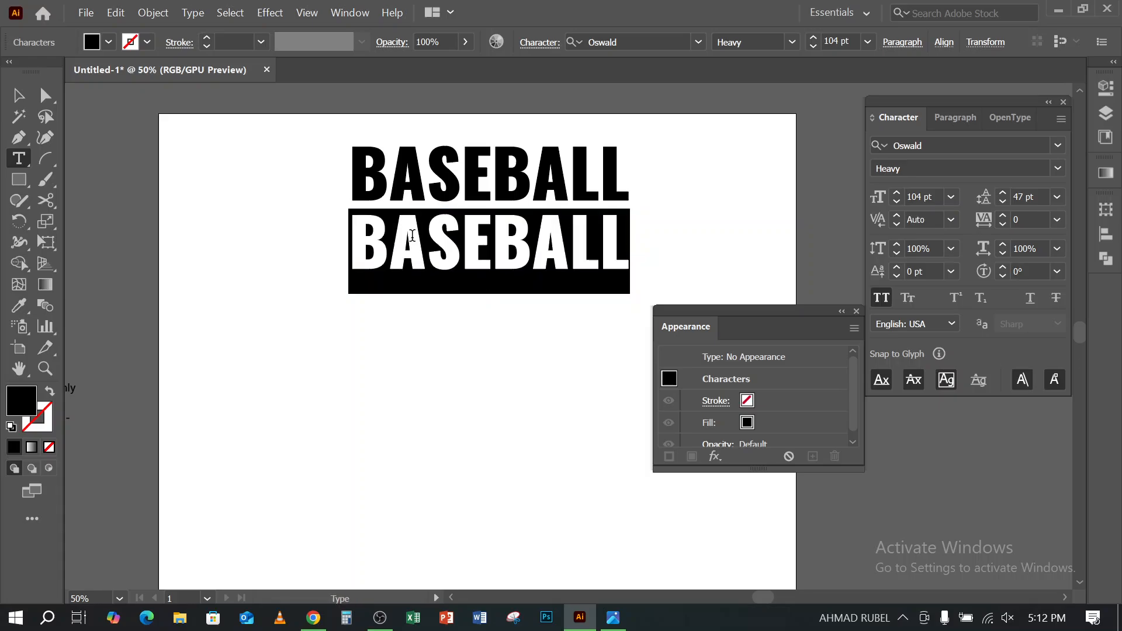
{"action": "type", "text": "PARENT"}
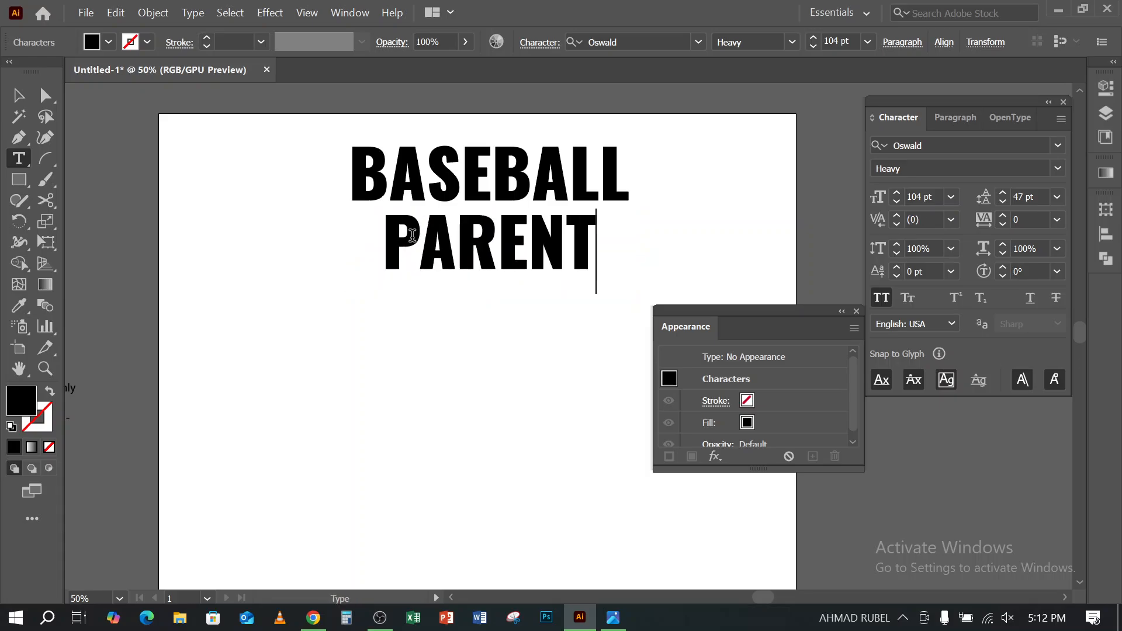
{"action": "left_click", "coordinate": [19, 96]}
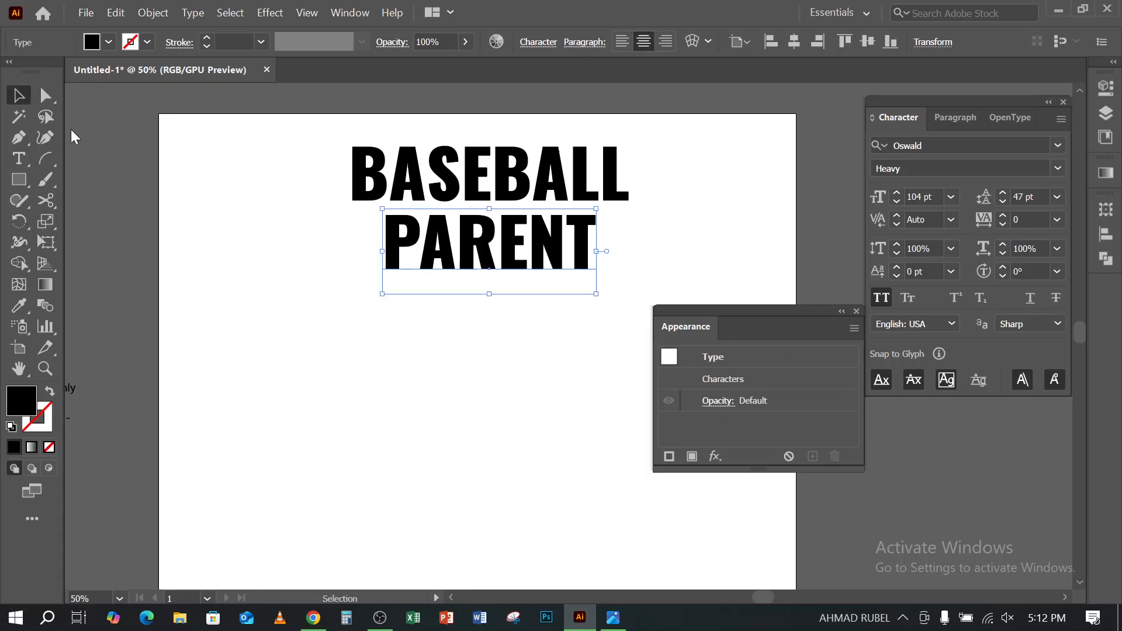
- Compare with the reference image, enlarge PARENT proportionally to BASEBALL's width at about 134 pt, and nudge it up closer beneath BASEBALL
{"action": "left_click", "coordinate": [613, 618]}
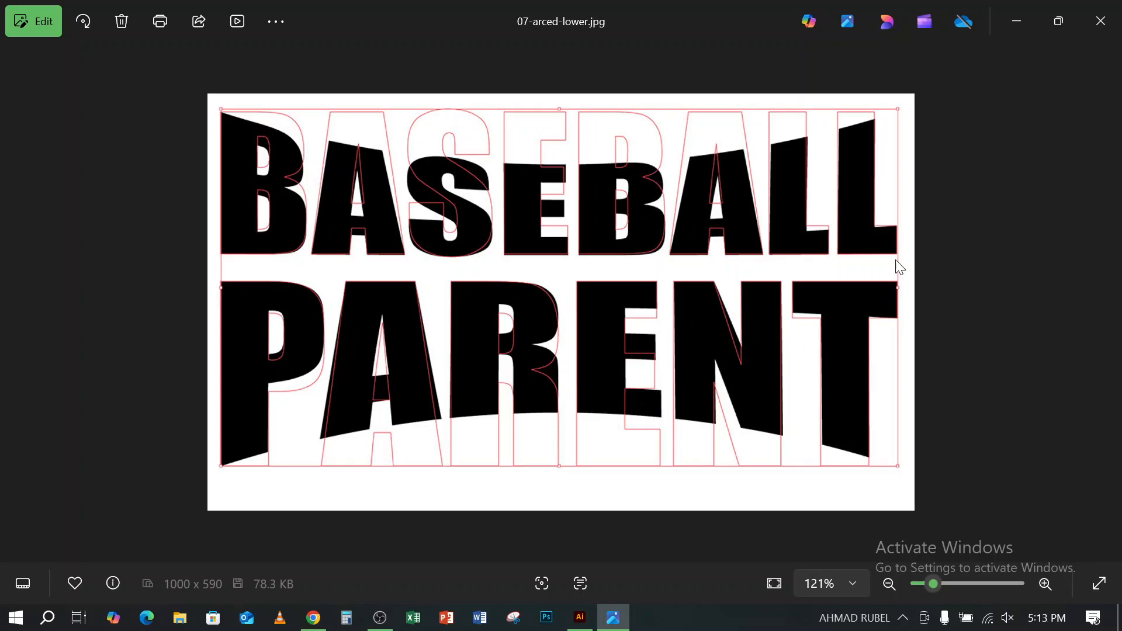
{"action": "left_click", "coordinate": [1028, 22]}
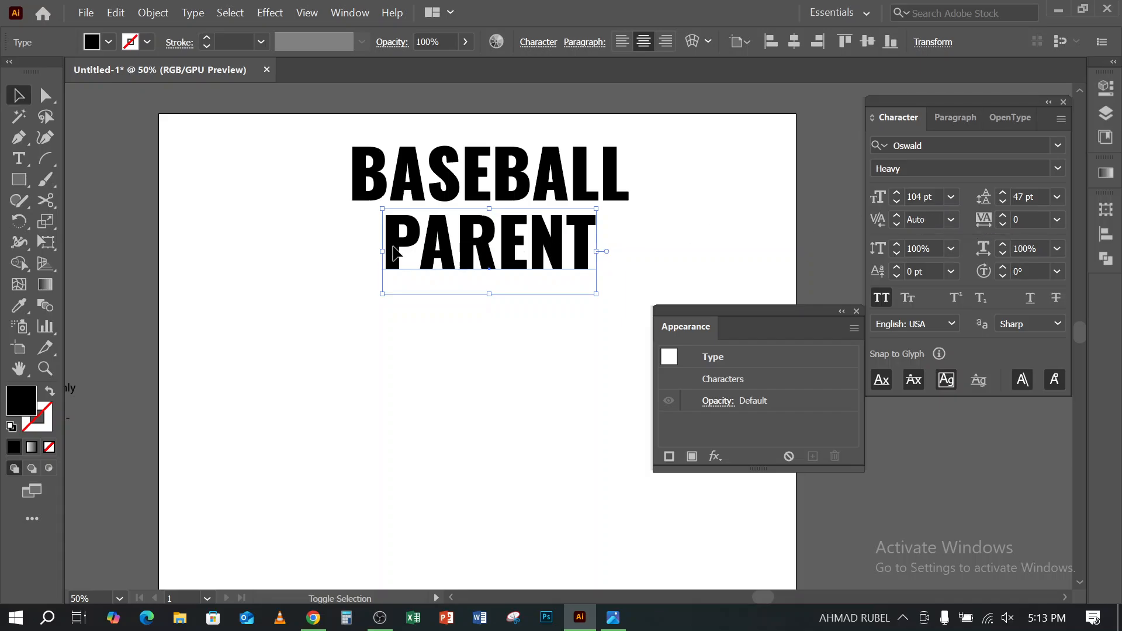
{"action": "left_click_drag", "start_coordinate": [382, 254], "coordinate": [352, 253]}
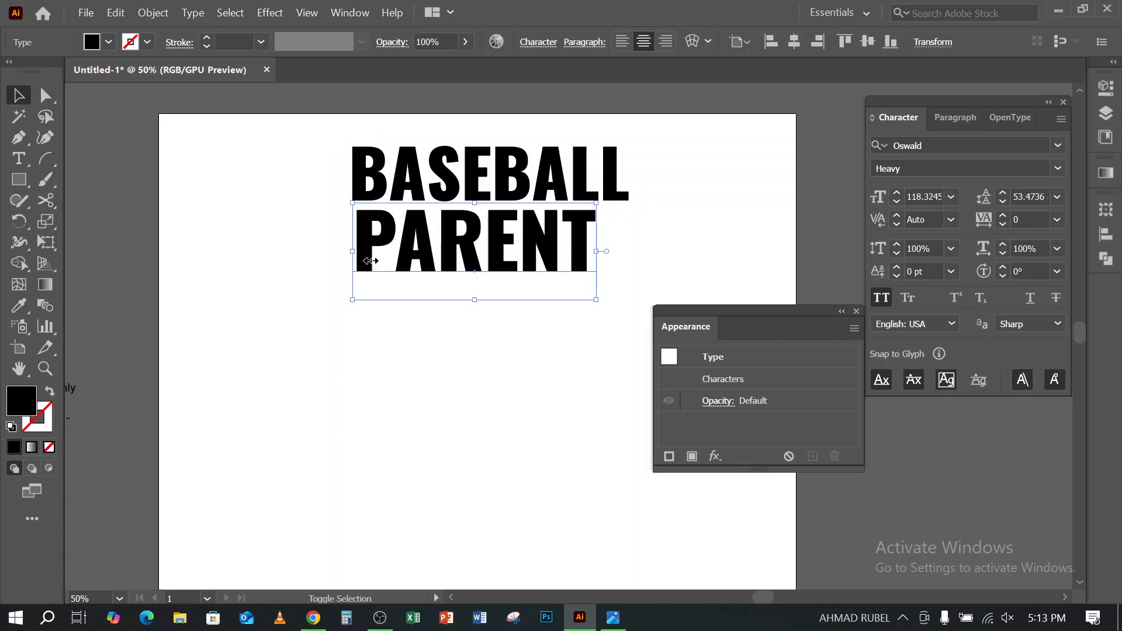
{"action": "left_click_drag", "start_coordinate": [595, 254], "coordinate": [629, 252]}
{"action": "left_click_drag", "start_coordinate": [570, 220], "coordinate": [565, 227]}
{"action": "key", "text": "Up"}
{"action": "key", "text": "Up"}
{"action": "key", "text": "Up"}
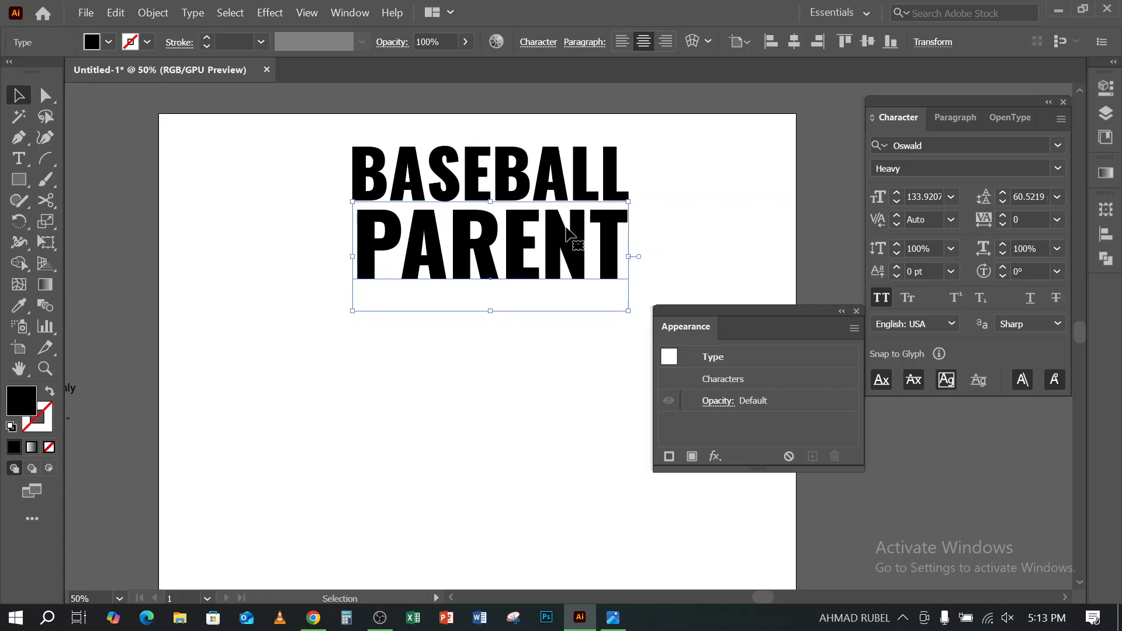
- Try a horizontal Arc Lower warp on the BASEBALL text, lowering the bend to -4% and raising it to 1%, and discard it
{"action": "left_click_drag", "start_coordinate": [320, 144], "coordinate": [394, 171]}
{"action": "left_click", "coordinate": [270, 12]}
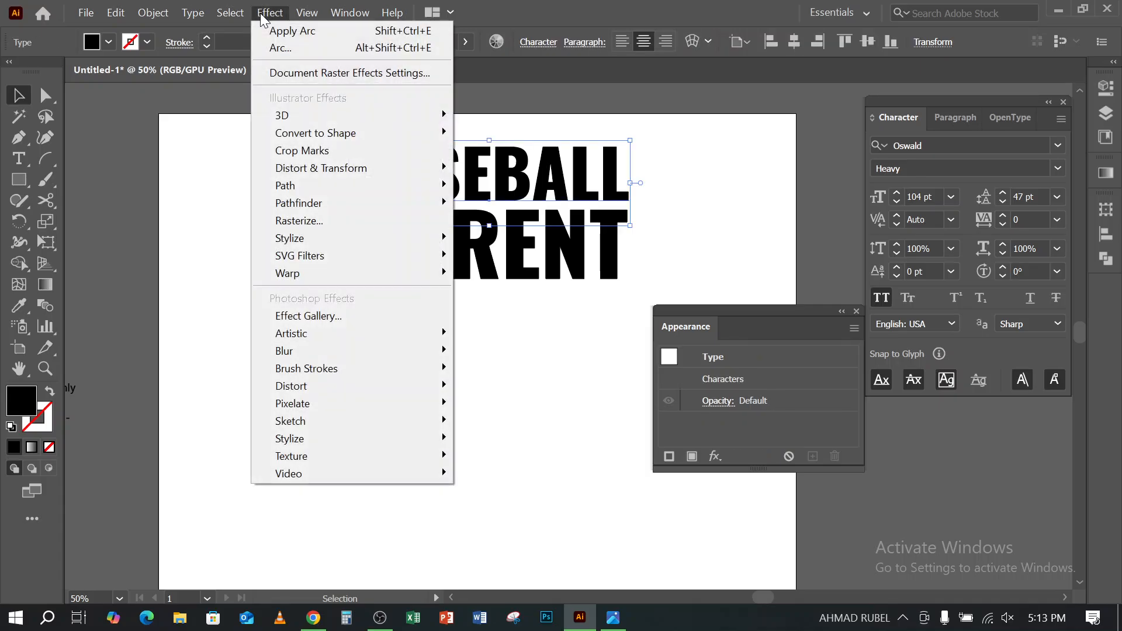
{"action": "mouse_move", "coordinate": [364, 275]}
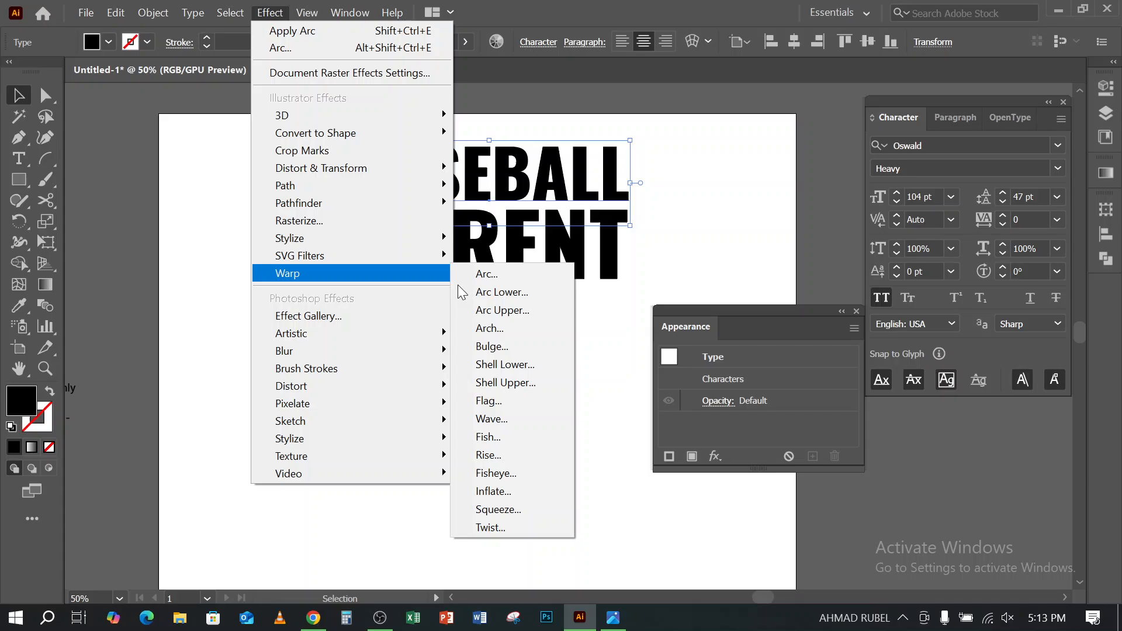
{"action": "left_click", "coordinate": [511, 279]}
{"action": "left_click", "coordinate": [875, 163]}
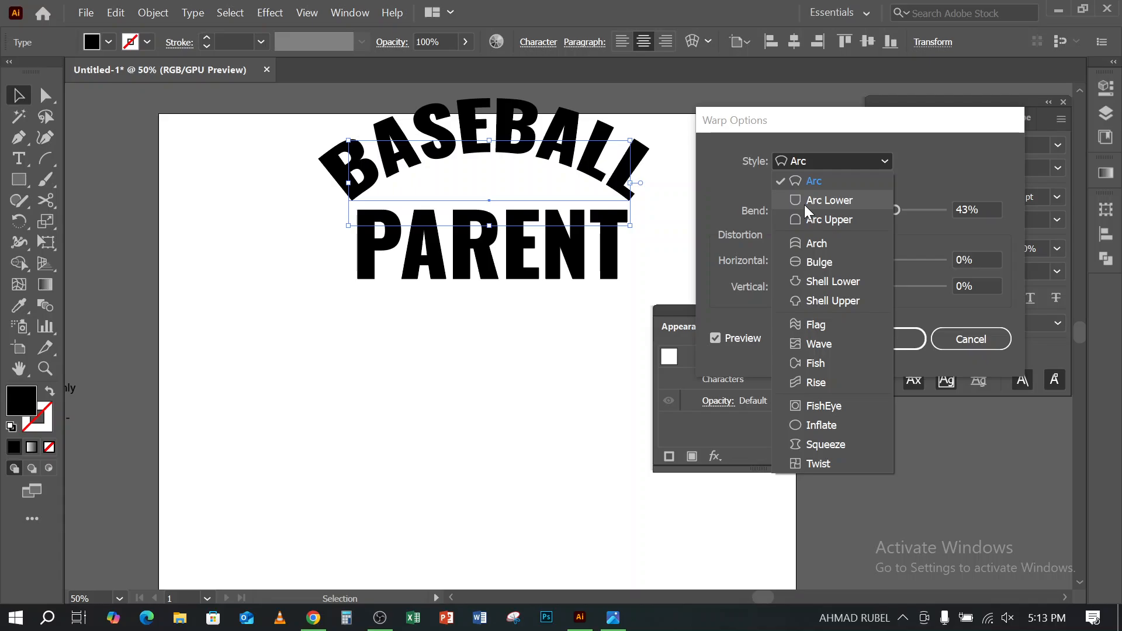
{"action": "left_click", "coordinate": [821, 201]}
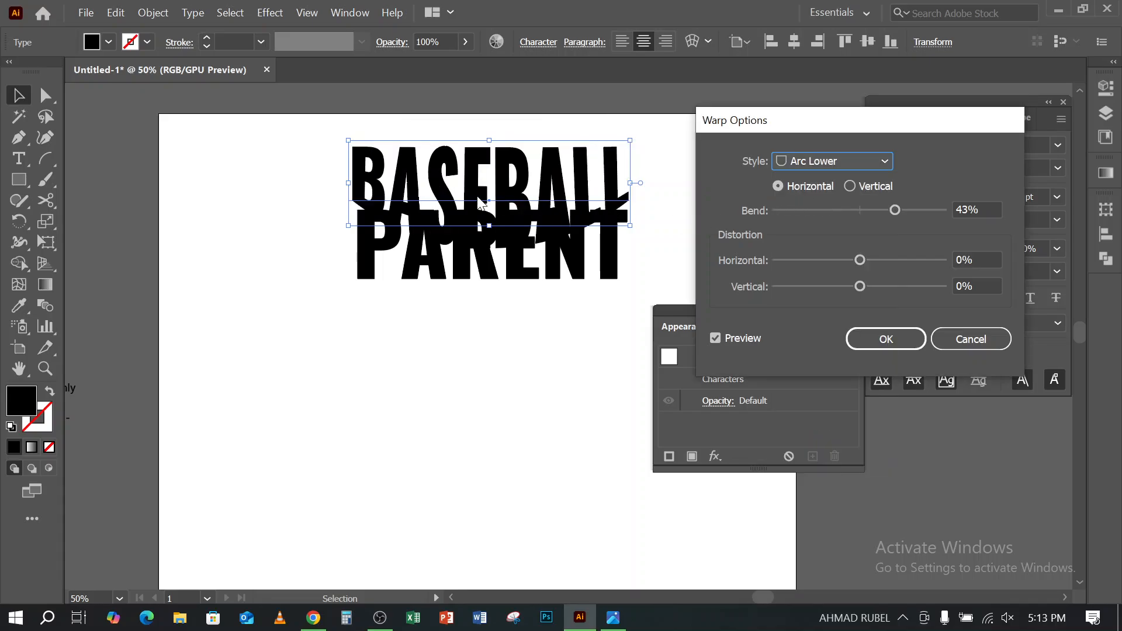
{"action": "left_click", "coordinate": [964, 206]}
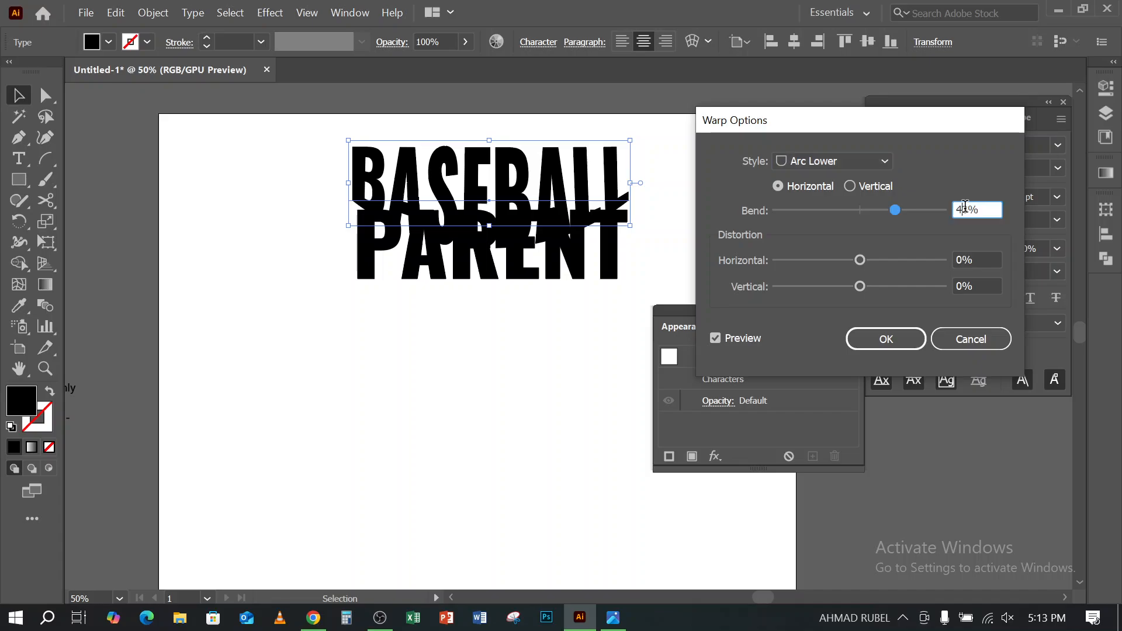
{"action": "key", "text": "Down"}
{"action": "key", "text": "Down"}
{"action": "key", "text": "Down"}
{"action": "key", "text": "Down"}
{"action": "key", "text": "Down"}
{"action": "key", "text": "Down"}
{"action": "key", "text": "Down"}
{"action": "key", "text": "Down"}
{"action": "key", "text": "Down"}
{"action": "key", "text": "Down"}
{"action": "key", "text": "Down"}
{"action": "key", "text": "Down"}
{"action": "key", "text": "Down"}
{"action": "key", "text": "Down"}
{"action": "key", "text": "Down"}
{"action": "key", "text": "Down"}
{"action": "key", "text": "Down"}
{"action": "key", "text": "Down"}
{"action": "key", "text": "Down"}
{"action": "key", "text": "Down"}
{"action": "key", "text": "Down"}
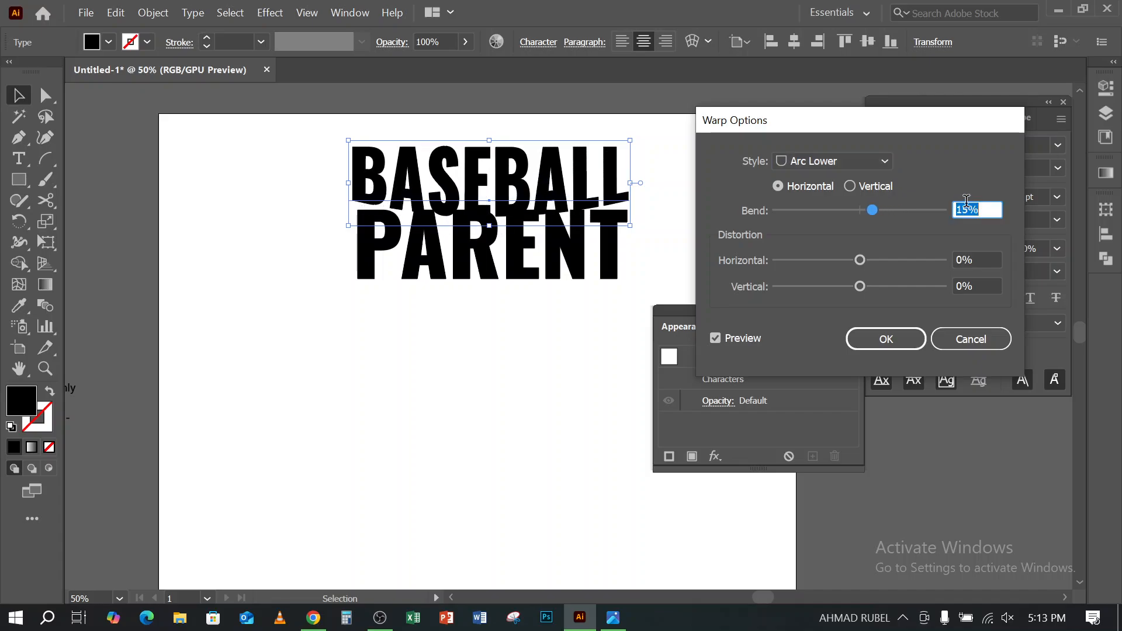
{"action": "key", "text": "Down"}
{"action": "key", "text": "Down"}
{"action": "key", "text": "Down"}
{"action": "key", "text": "Down"}
{"action": "key", "text": "Down"}
{"action": "key", "text": "Down"}
{"action": "key", "text": "Down"}
{"action": "key", "text": "Down"}
{"action": "key", "text": "Down"}
{"action": "key", "text": "Down"}
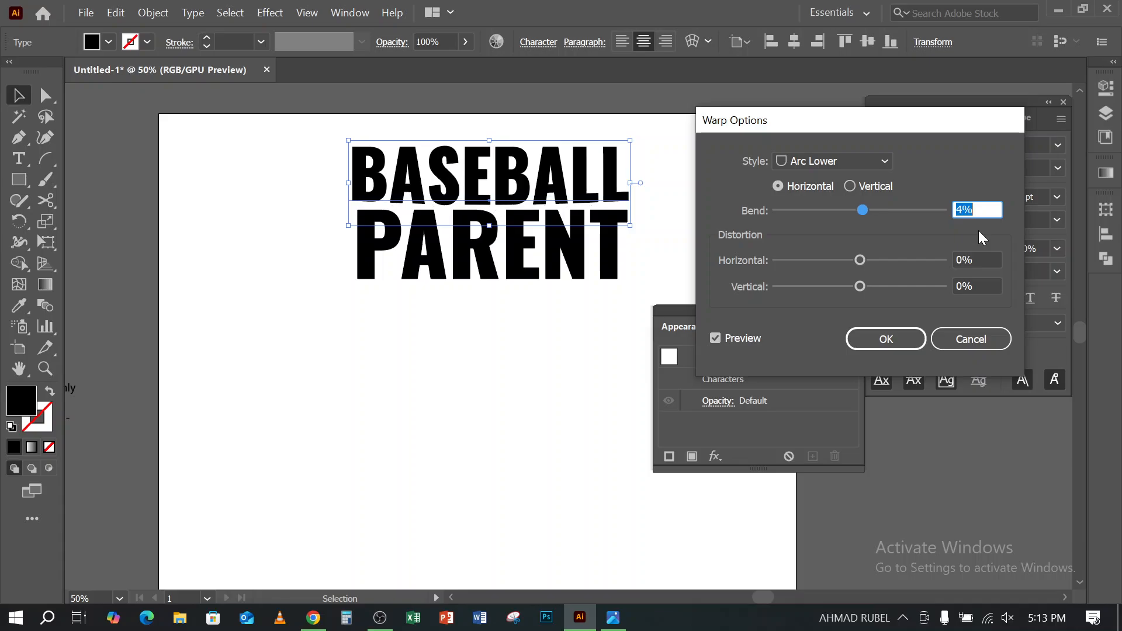
{"action": "key", "text": "Down"}
{"action": "key", "text": "Down"}
{"action": "key", "text": "Down"}
{"action": "key", "text": "Down"}
{"action": "key", "text": "Down"}
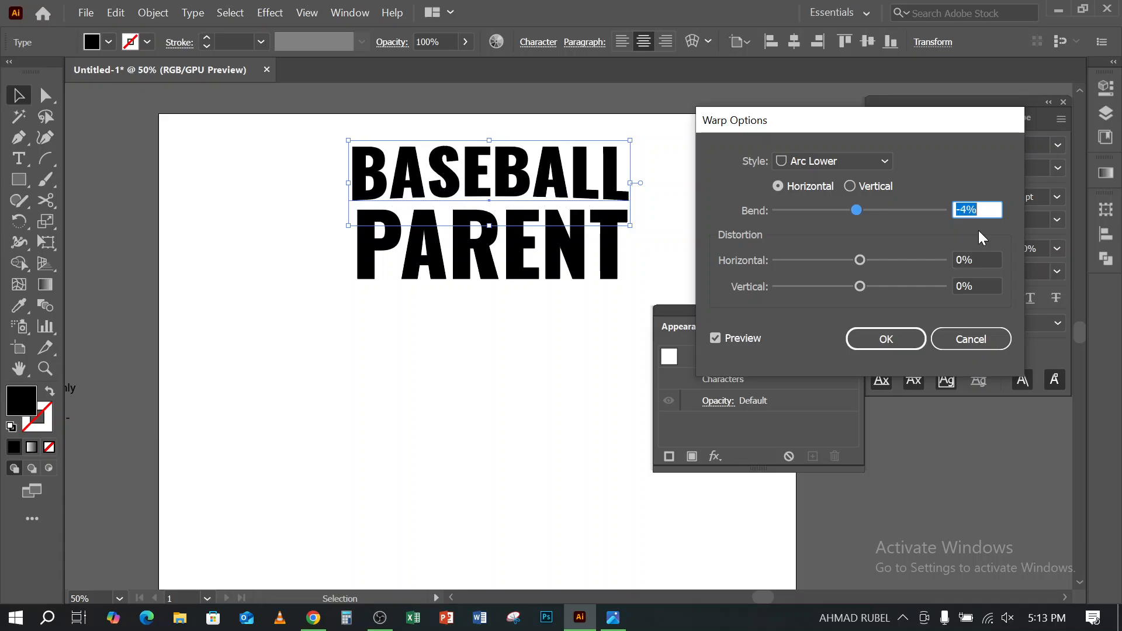
{"action": "key", "text": "Up"}
{"action": "key", "text": "Up"}
{"action": "key", "text": "Up"}
{"action": "key", "text": "Up"}
{"action": "key", "text": "Up"}
{"action": "key", "text": "Up"}
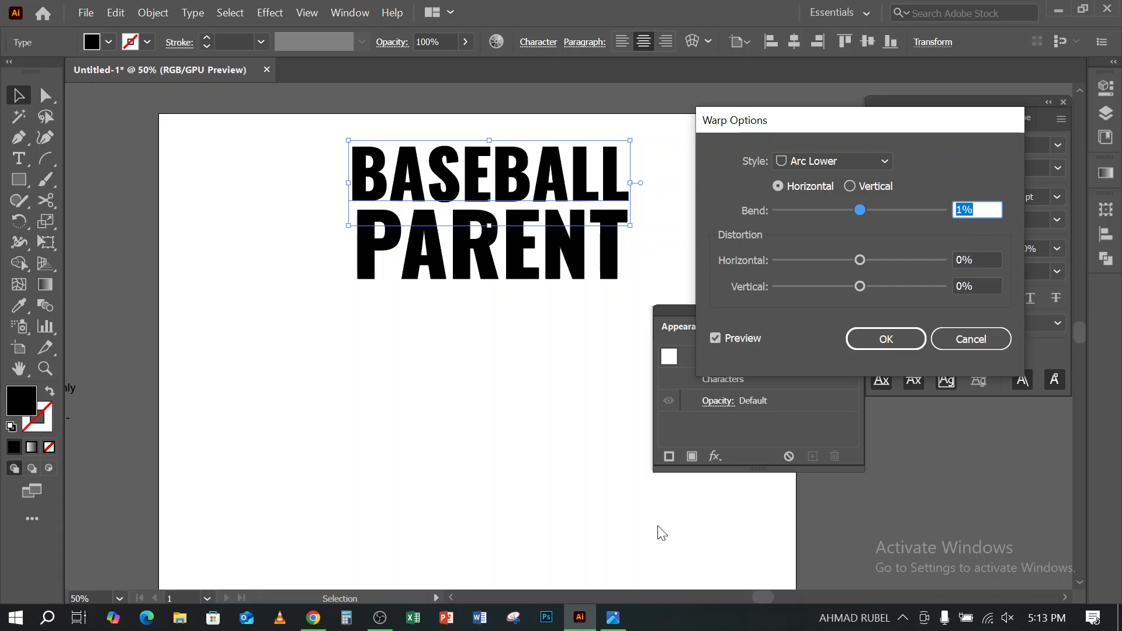
{"action": "left_click", "coordinate": [988, 344]}
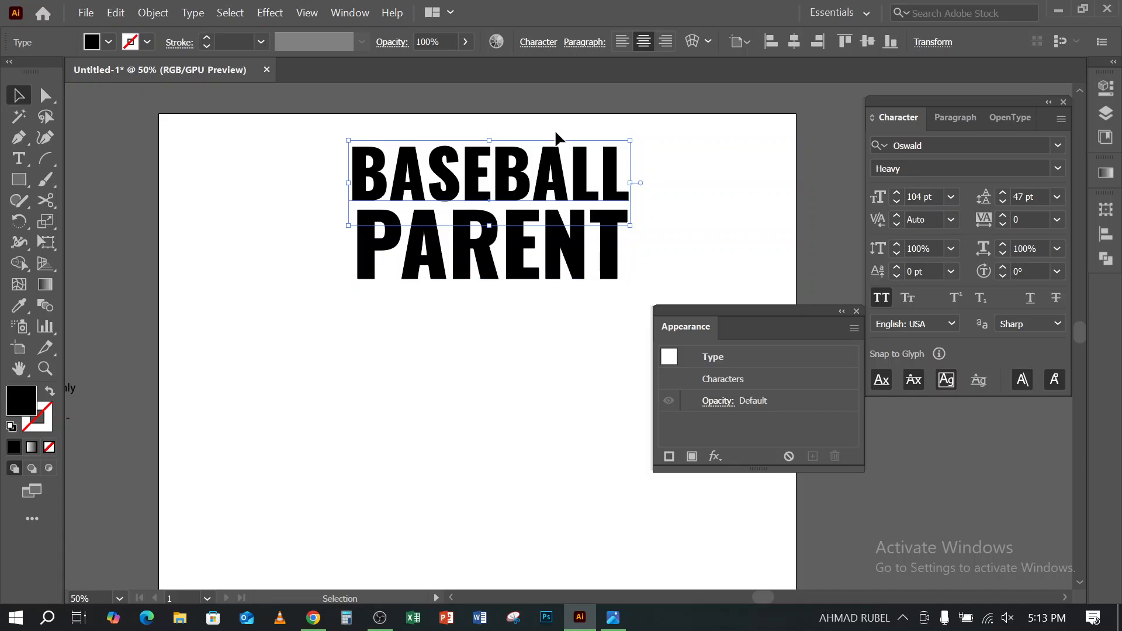
- Start a horizontal Arc Upper warp on the BASEBALL text and compare its preview with the reference image in Photos
{"action": "left_click", "coordinate": [270, 14]}
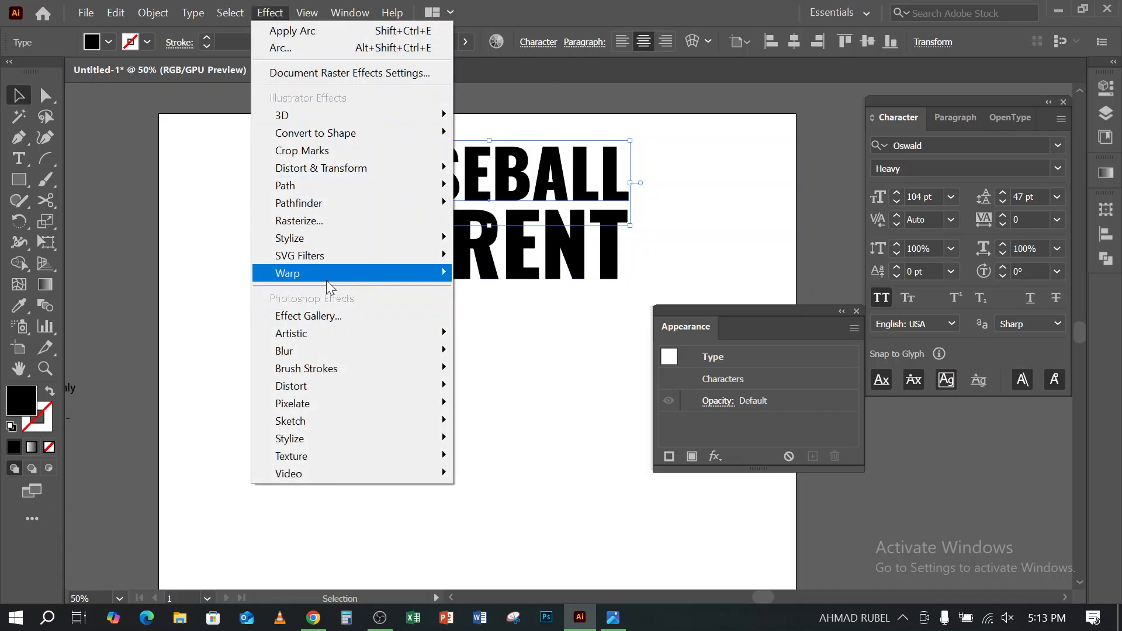
{"action": "mouse_move", "coordinate": [326, 274]}
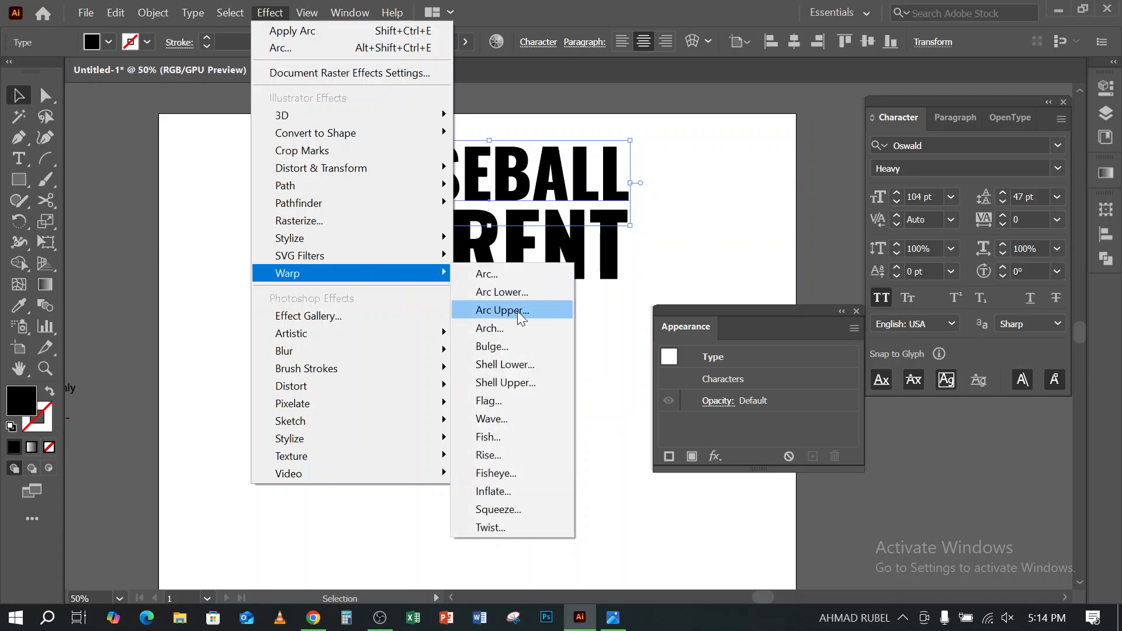
{"action": "left_click", "coordinate": [518, 311]}
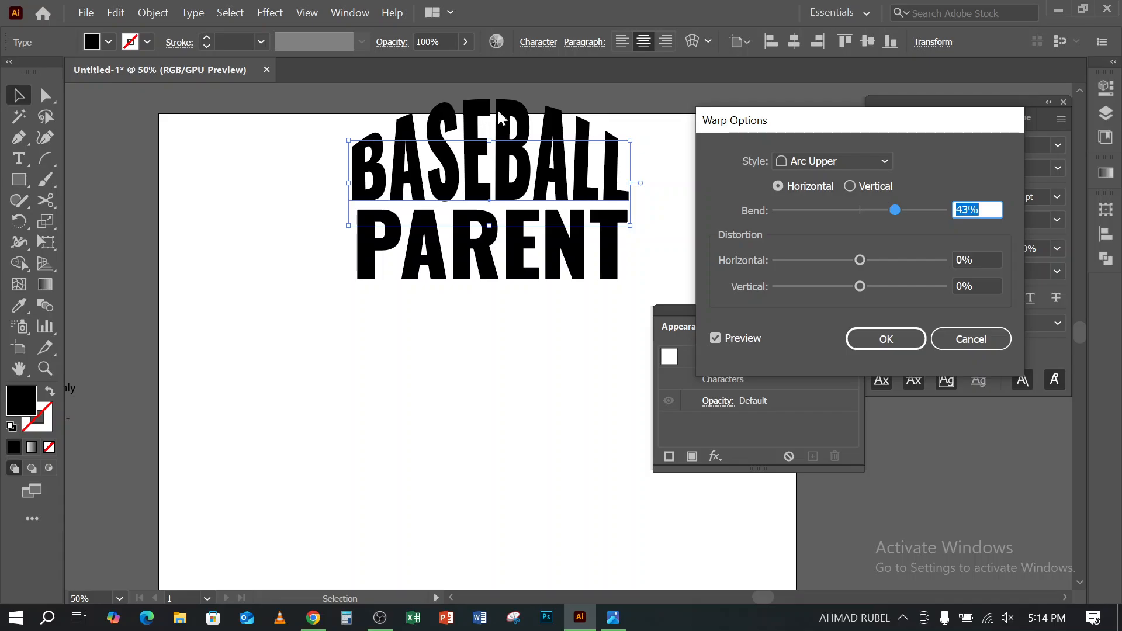
{"action": "left_click", "coordinate": [620, 619]}
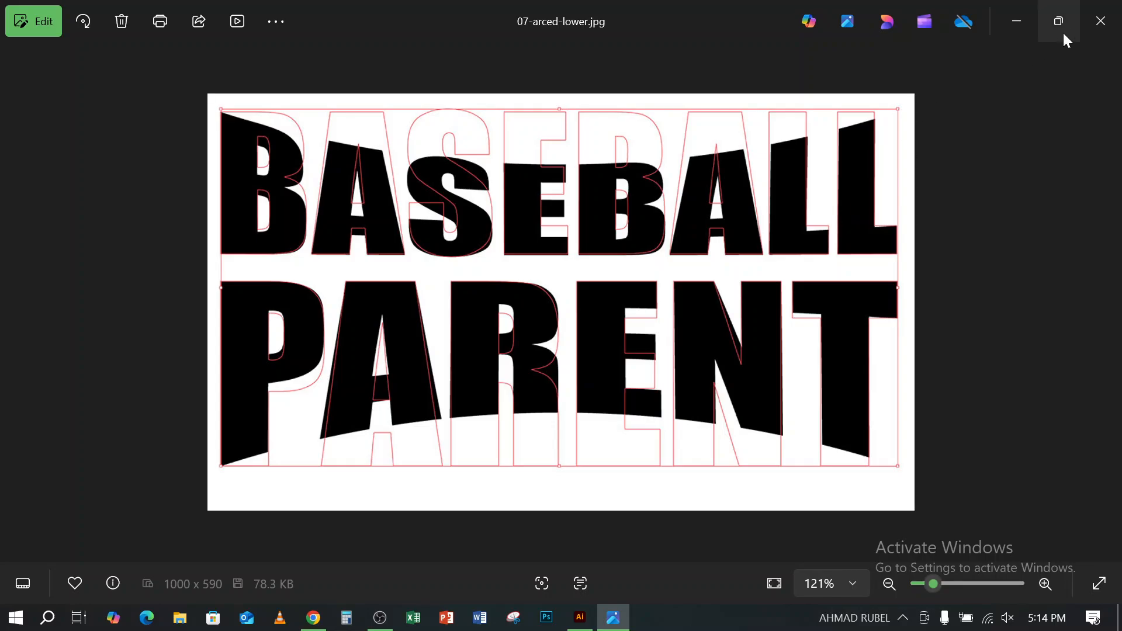
{"action": "left_click", "coordinate": [581, 618]}
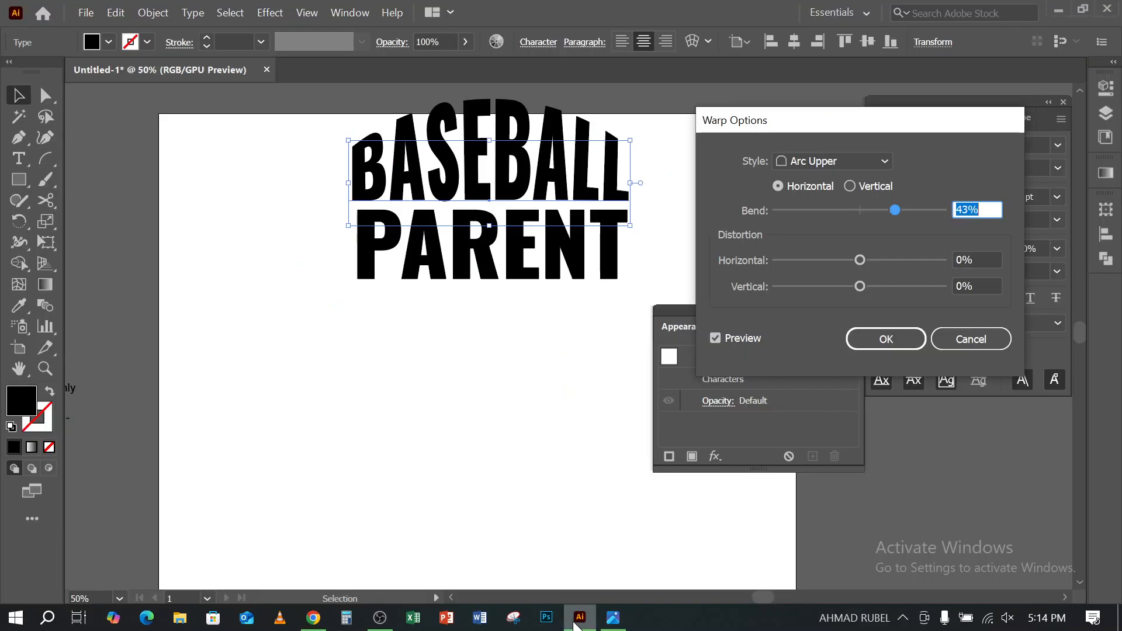
{"action": "left_click", "coordinate": [614, 620]}
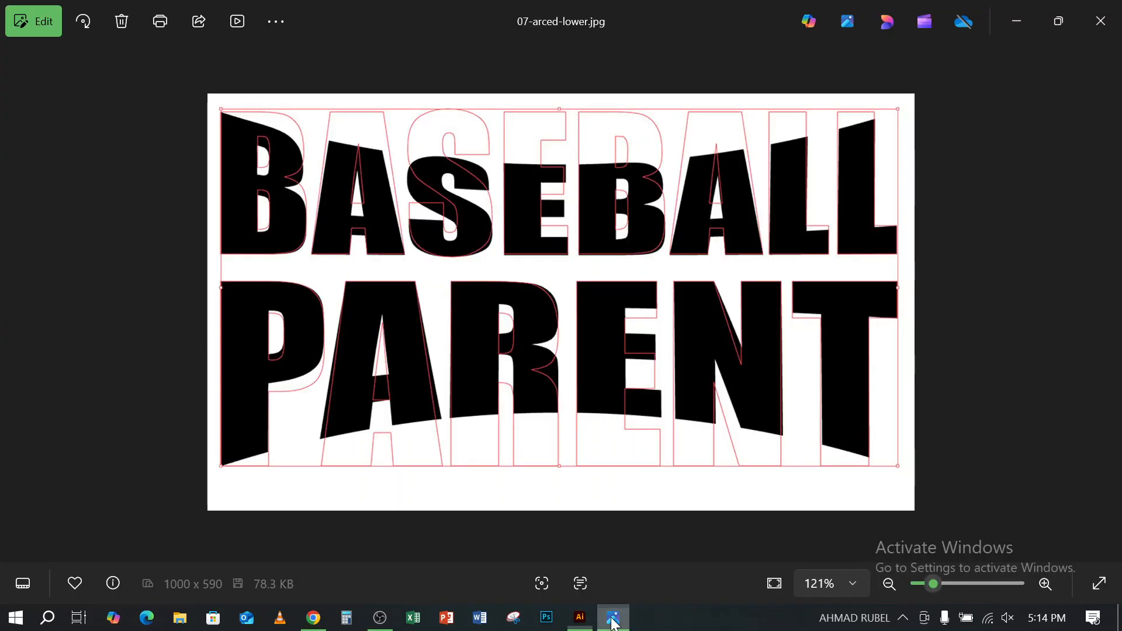
{"action": "left_click", "coordinate": [613, 618]}
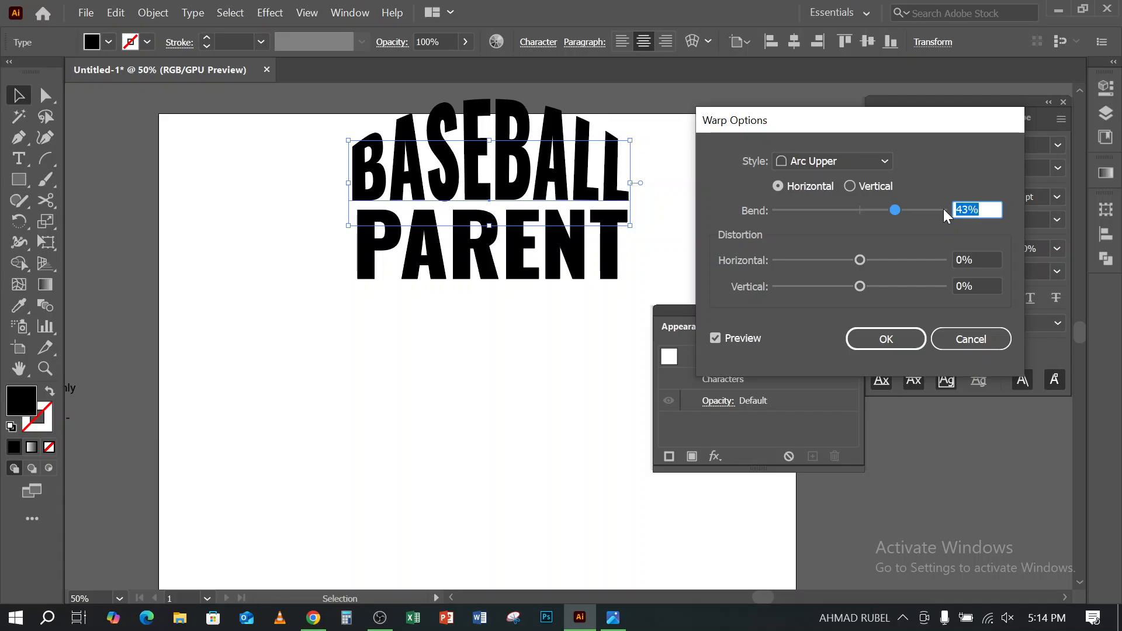
- Set the BASEBALL text's Arc Upper bend to -15% and apply the warp
{"action": "left_click", "coordinate": [967, 206]}
{"action": "key", "text": "Down"}
{"action": "key", "text": "Down"}
{"action": "key", "text": "Down"}
{"action": "key", "text": "Down"}
{"action": "key", "text": "Down"}
{"action": "key", "text": "Down"}
{"action": "key", "text": "Down"}
{"action": "key", "text": "Down"}
{"action": "key", "text": "Down"}
{"action": "key", "text": "Down"}
{"action": "key", "text": "Down"}
{"action": "key", "text": "Down"}
{"action": "key", "text": "Down"}
{"action": "key", "text": "Down"}
{"action": "key", "text": "Down"}
{"action": "key", "text": "Down"}
{"action": "key", "text": "Down"}
{"action": "key", "text": "Down"}
{"action": "key", "text": "Down"}
{"action": "key", "text": "Down"}
{"action": "key", "text": "Down"}
{"action": "key", "text": "Down"}
{"action": "key", "text": "Down"}
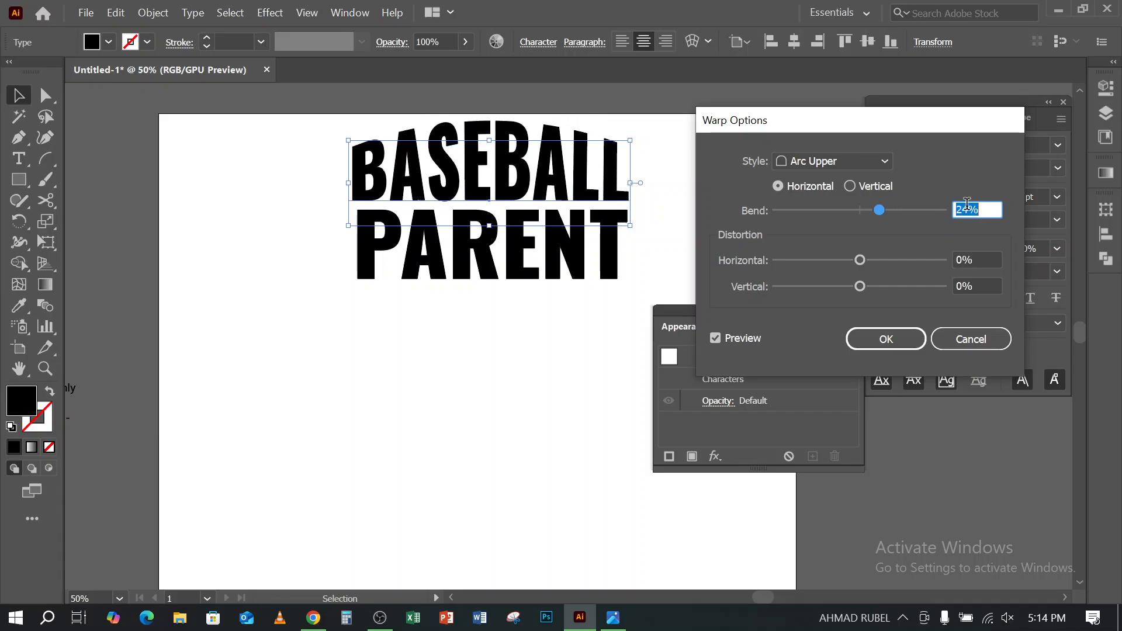
{"action": "key", "text": "Down"}
{"action": "key", "text": "Down"}
{"action": "key", "text": "Down"}
{"action": "key", "text": "Down"}
{"action": "key", "text": "Down"}
{"action": "key", "text": "Down"}
{"action": "key", "text": "Down"}
{"action": "key", "text": "Down"}
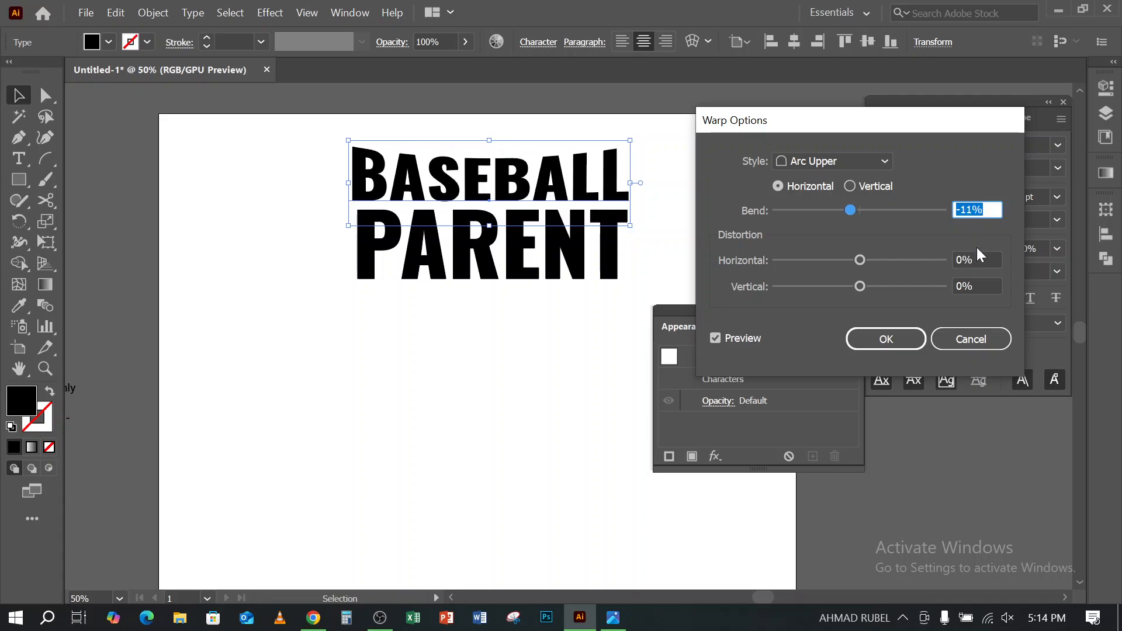
{"action": "key", "text": "Down"}
{"action": "key", "text": "Down"}
{"action": "key", "text": "Down"}
{"action": "key", "text": "Down"}
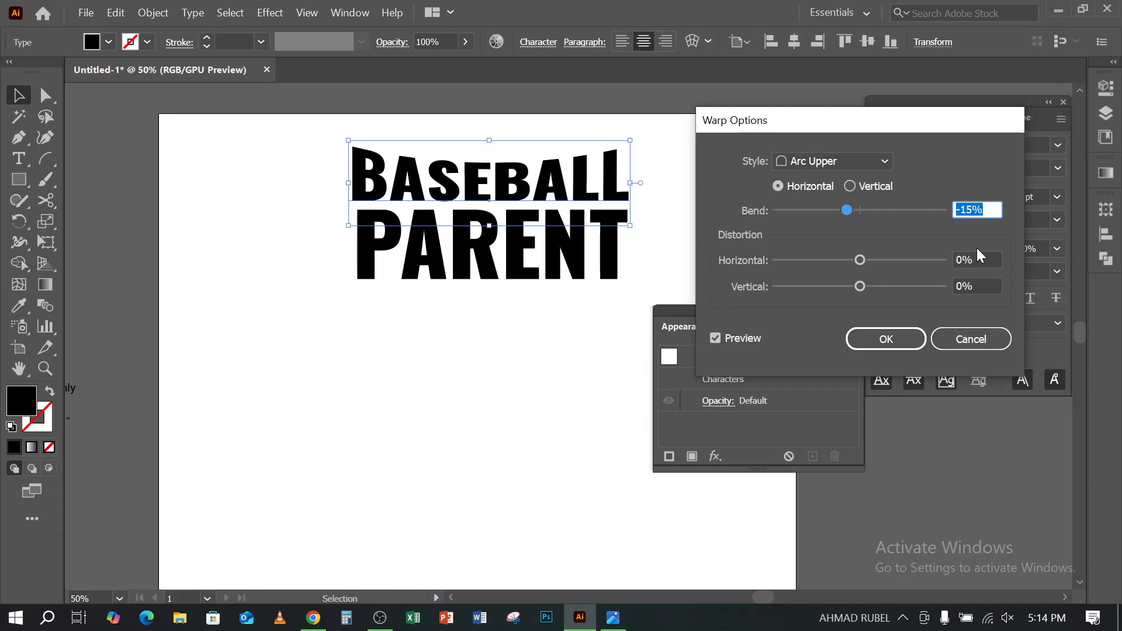
{"action": "left_click", "coordinate": [886, 339]}
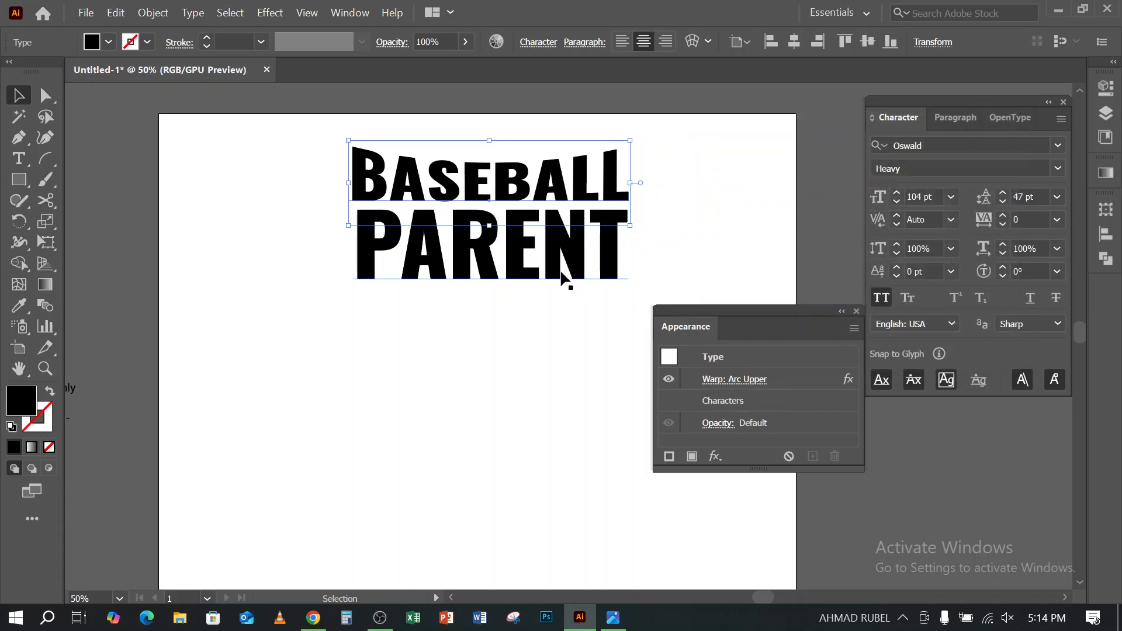
- Apply a horizontal Arc Lower warp with a -15% bend to the PARENT text
{"action": "left_click", "coordinate": [519, 249]}
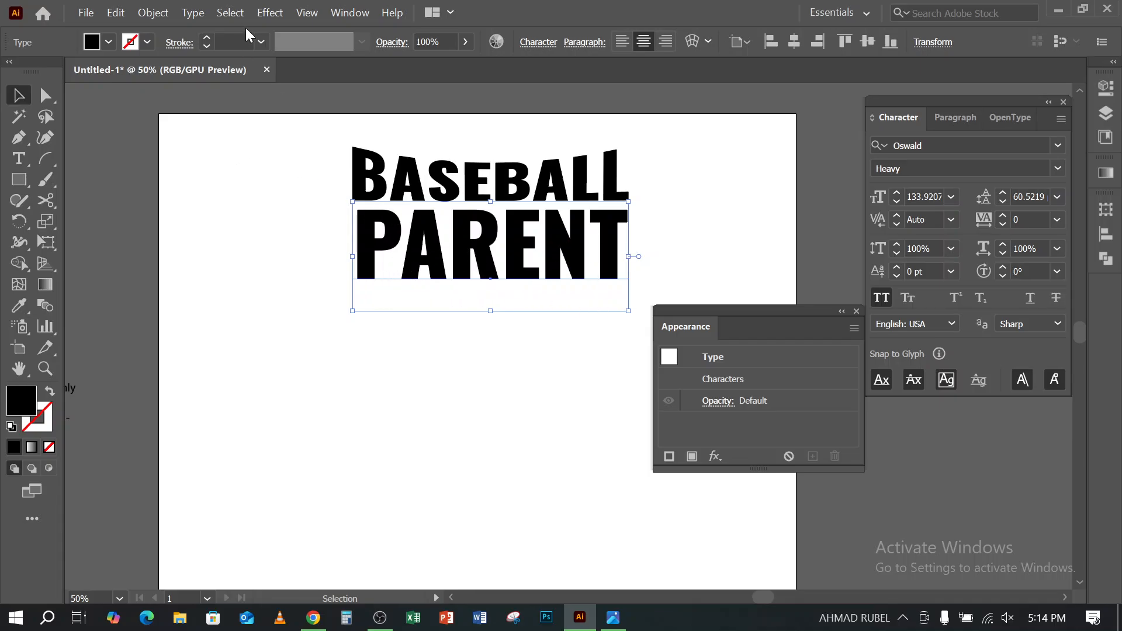
{"action": "left_click", "coordinate": [270, 13]}
{"action": "mouse_move", "coordinate": [343, 272]}
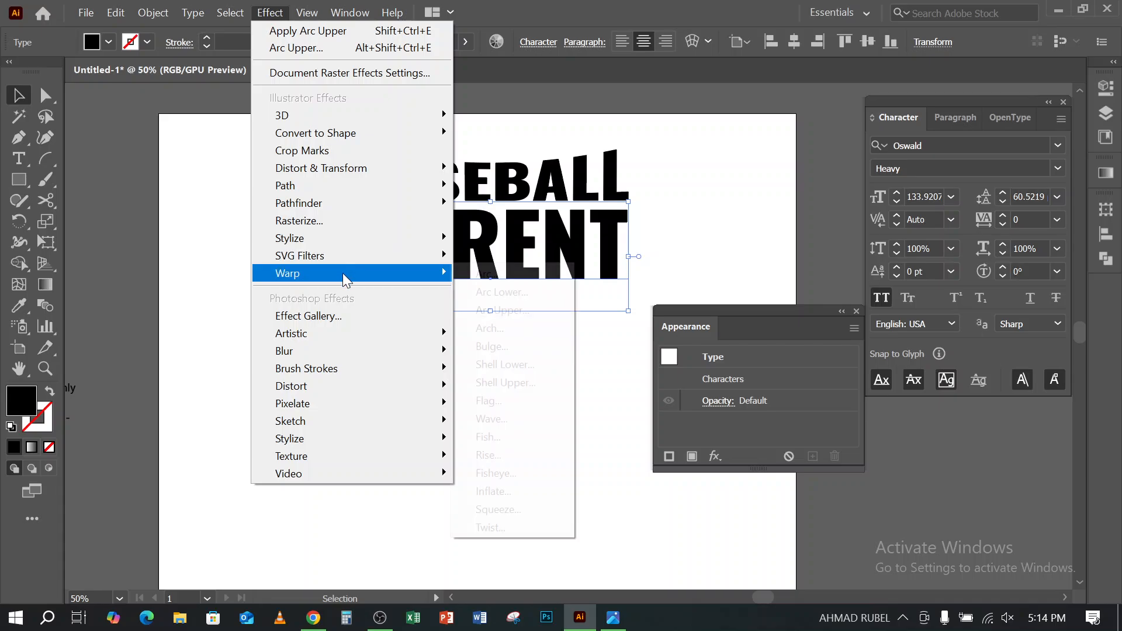
{"action": "left_click", "coordinate": [496, 310]}
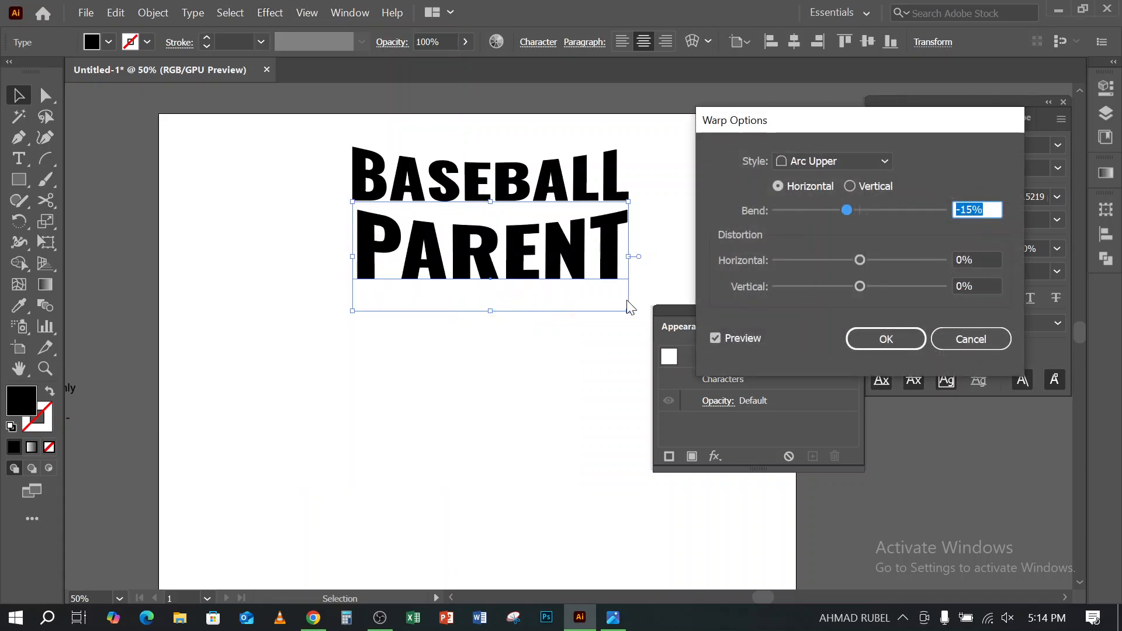
{"action": "left_click", "coordinate": [869, 162]}
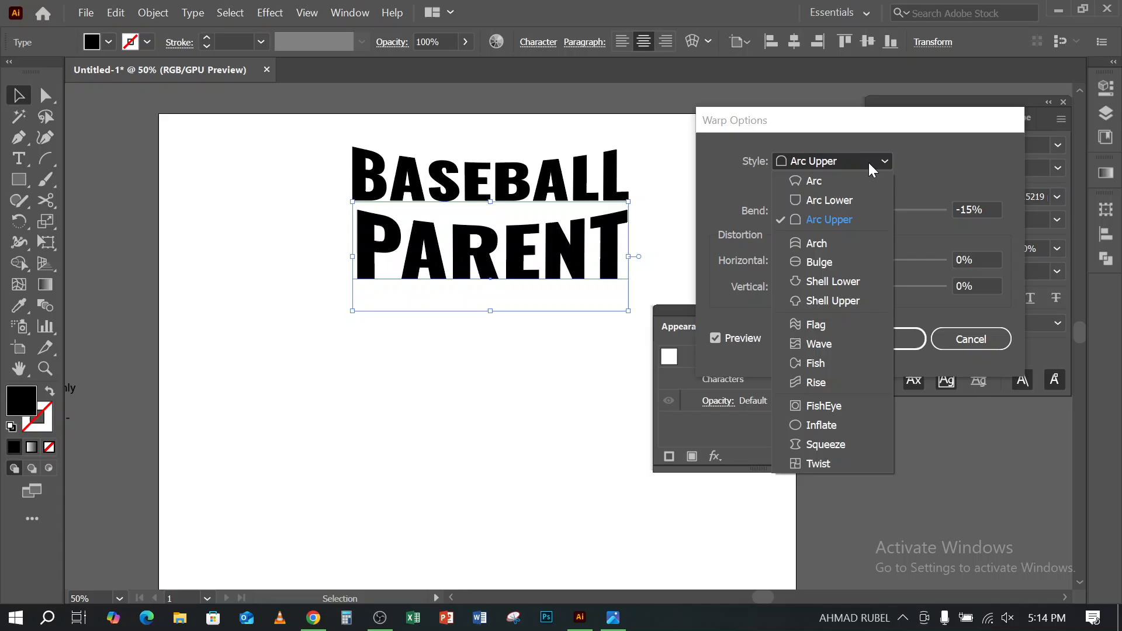
{"action": "left_click", "coordinate": [819, 202]}
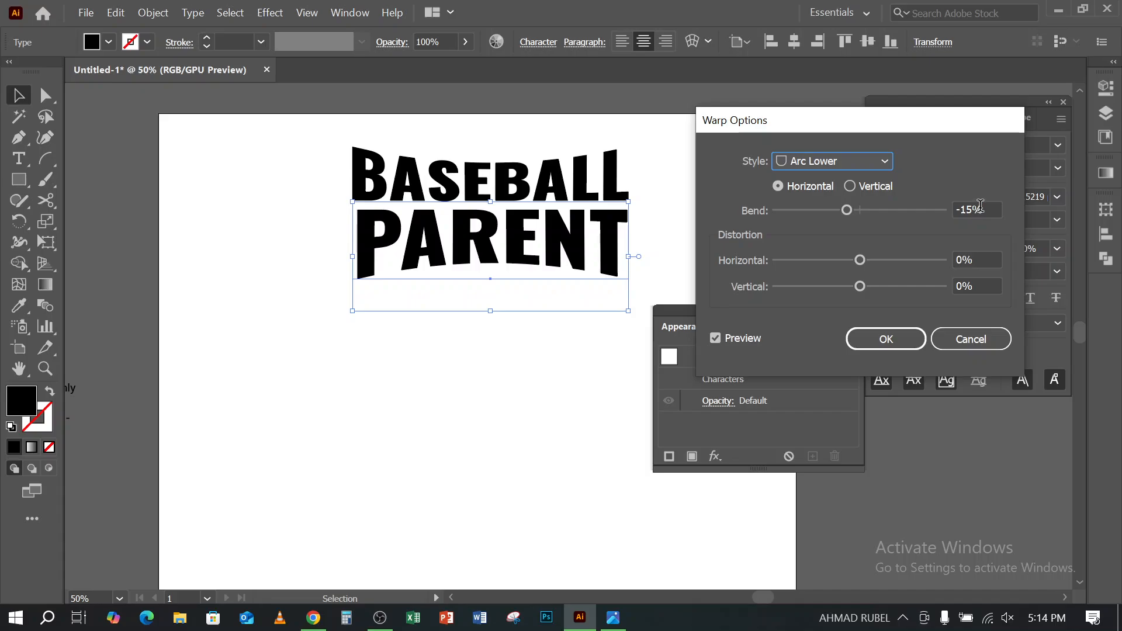
{"action": "left_click", "coordinate": [978, 208]}
{"action": "left_click", "coordinate": [904, 337]}
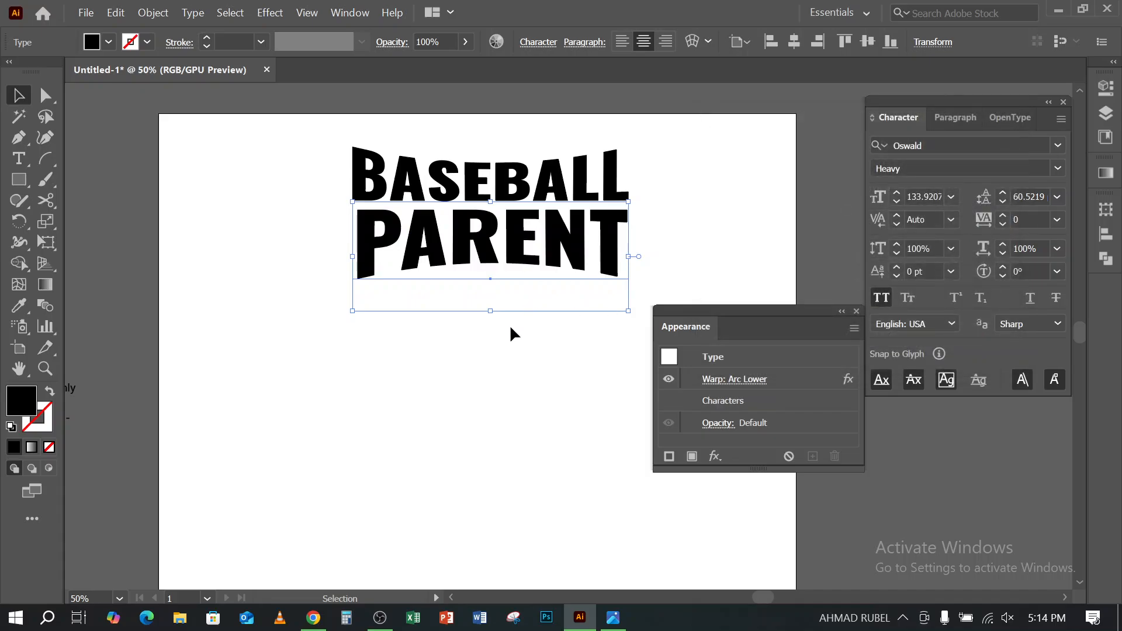
- Enlarge both words together proportionally, BASEBALL to about 202 pt, move them down inside the artboard, and clear the Appearance panel off the lettering
{"action": "left_click", "coordinate": [476, 395]}
{"action": "left_click_drag", "start_coordinate": [310, 160], "coordinate": [451, 308]}
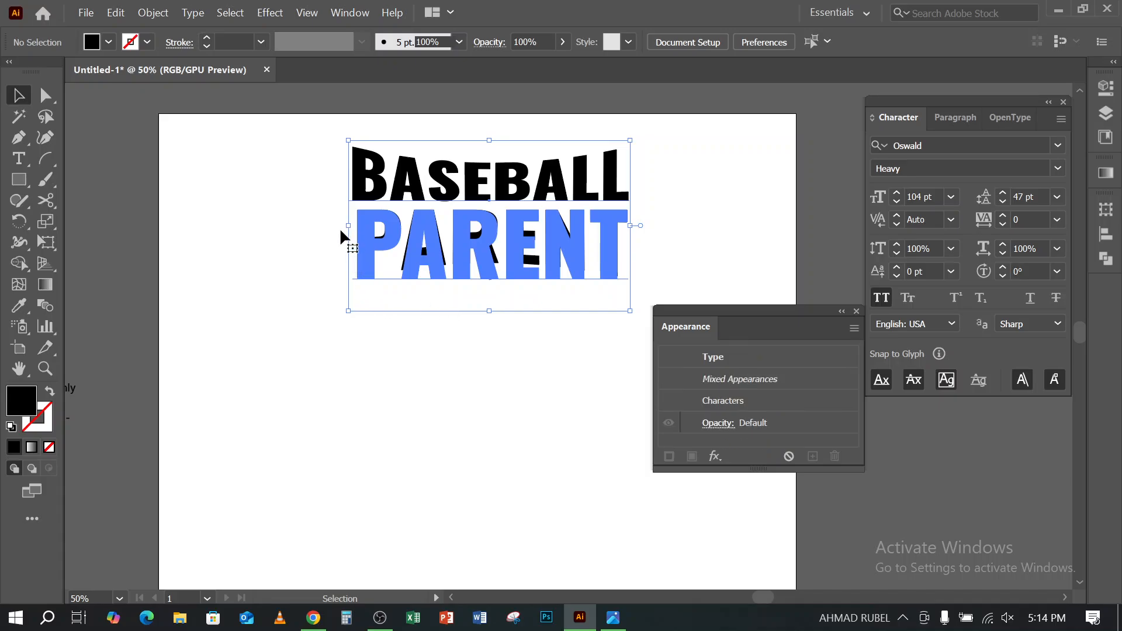
{"action": "left_click", "coordinate": [305, 163]}
{"action": "left_click", "coordinate": [372, 250]}
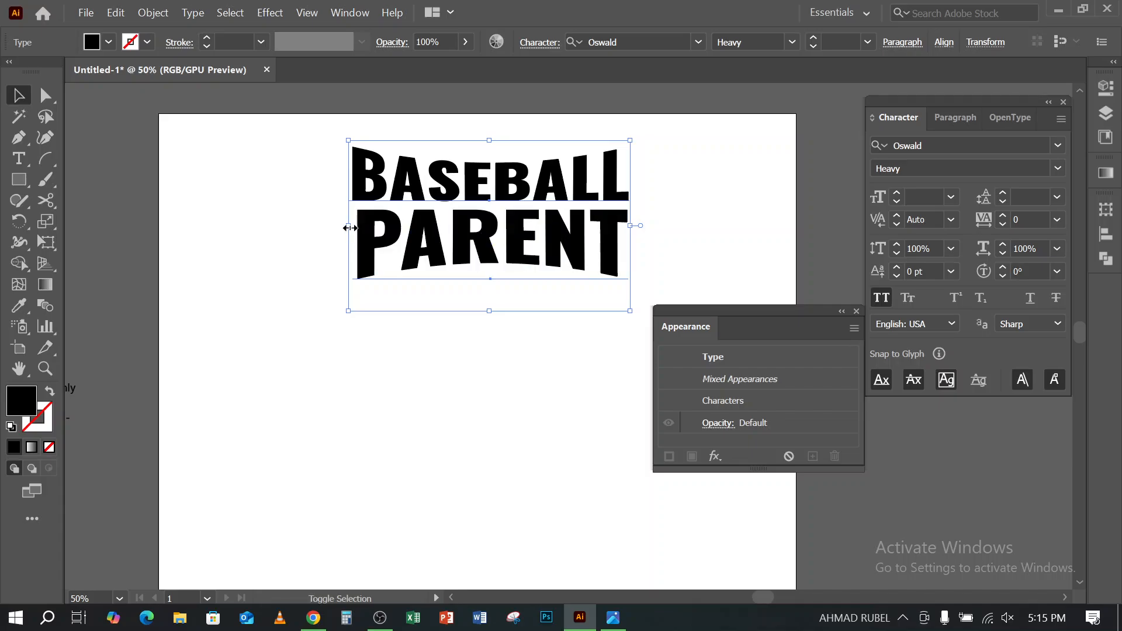
{"action": "left_click_drag", "start_coordinate": [348, 225], "coordinate": [210, 228]}
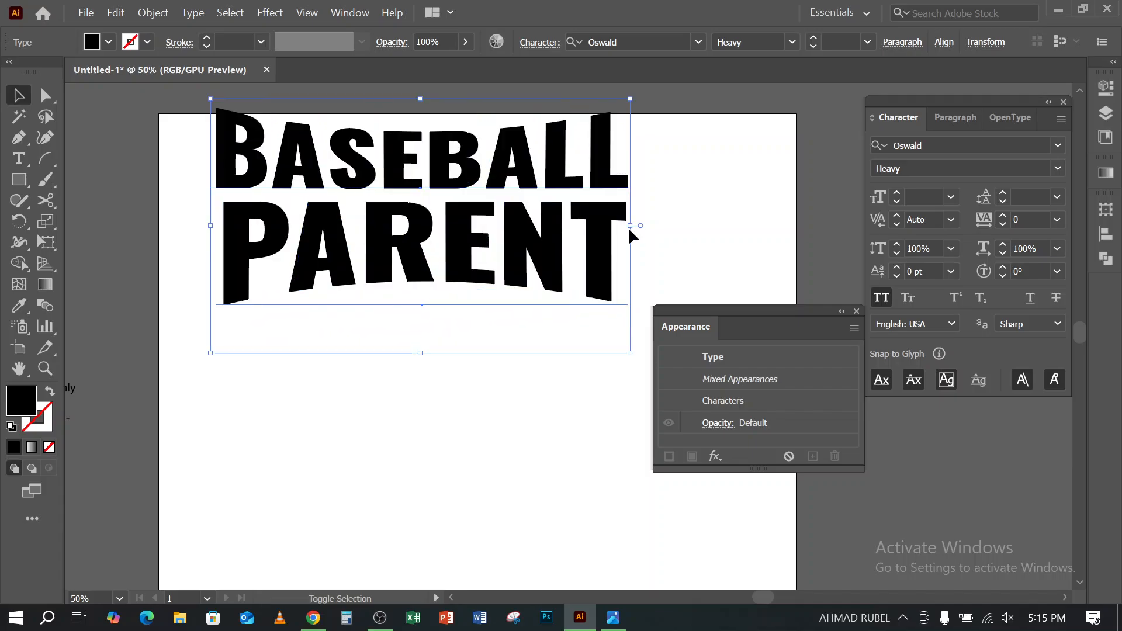
{"action": "left_click_drag", "start_coordinate": [634, 227], "coordinate": [735, 233]}
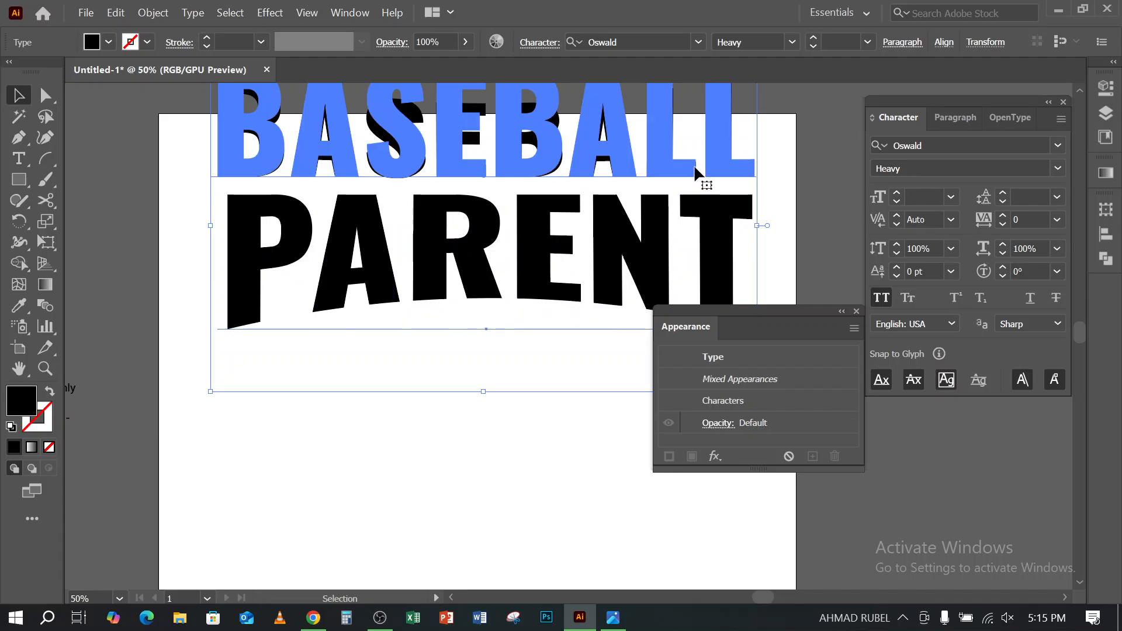
{"action": "left_click_drag", "start_coordinate": [696, 165], "coordinate": [711, 249]}
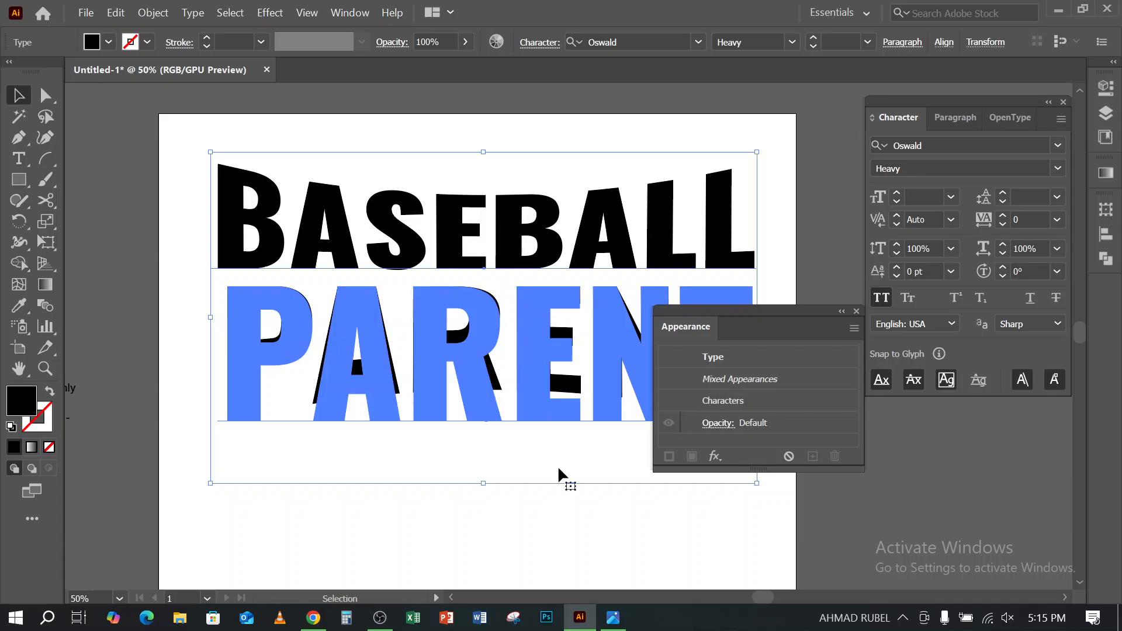
{"action": "left_click_drag", "start_coordinate": [837, 317], "coordinate": [1008, 349]}
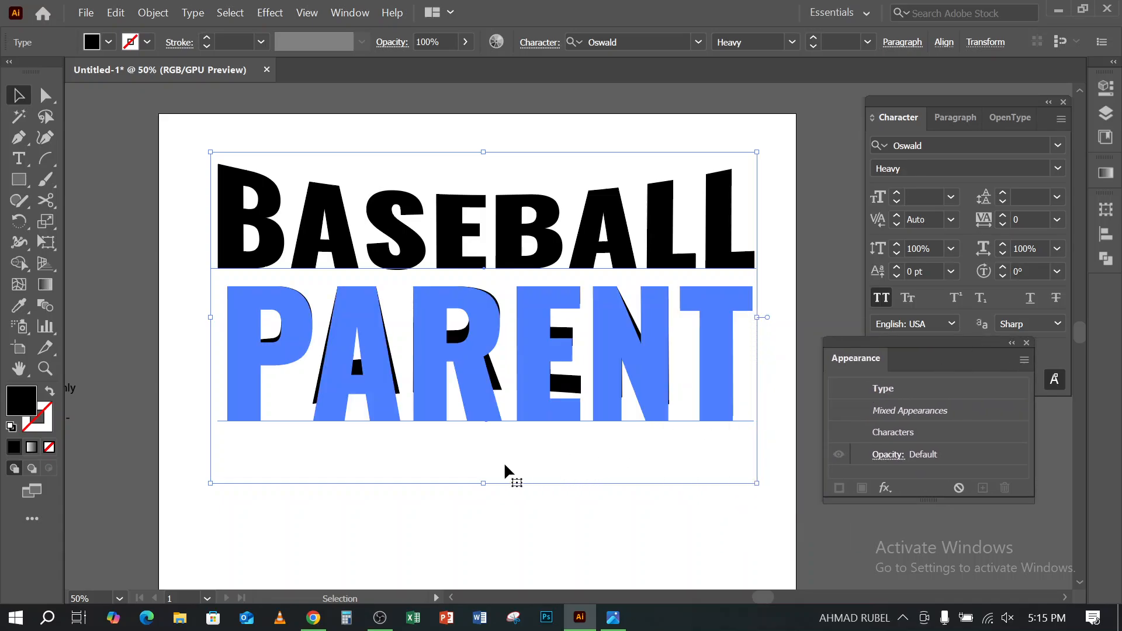
- Review the warped BASEBALL PARENT lettering on the artboard and compare it with the reference image in Photos
{"action": "scroll", "coordinate": [458, 442], "scroll_direction": "down", "scroll_amount": 1}
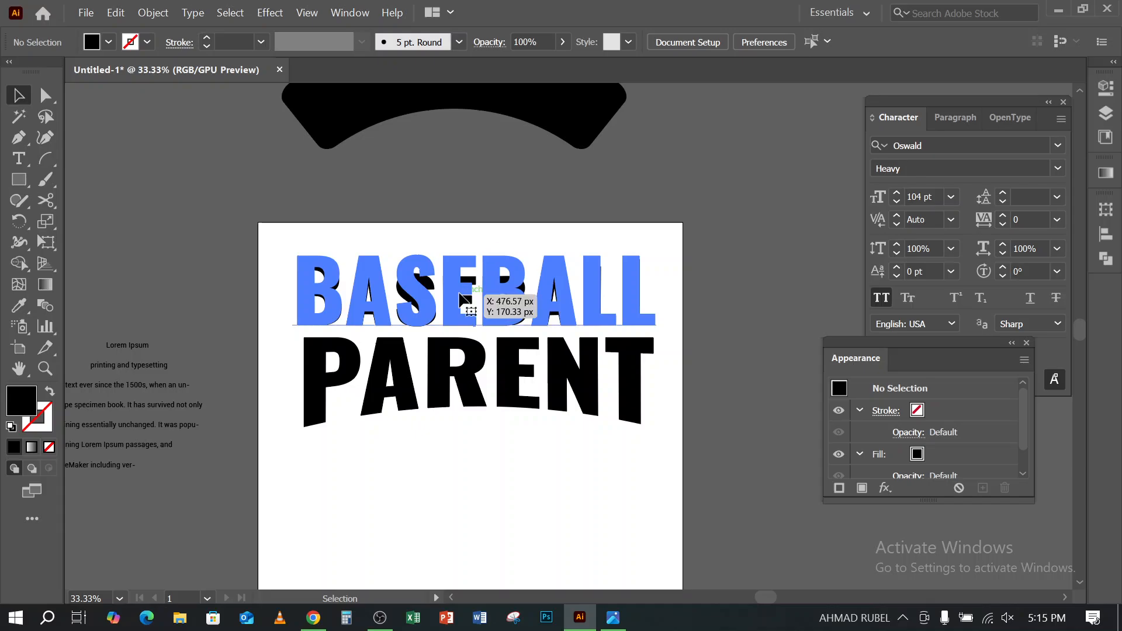
{"action": "left_click", "coordinate": [483, 292]}
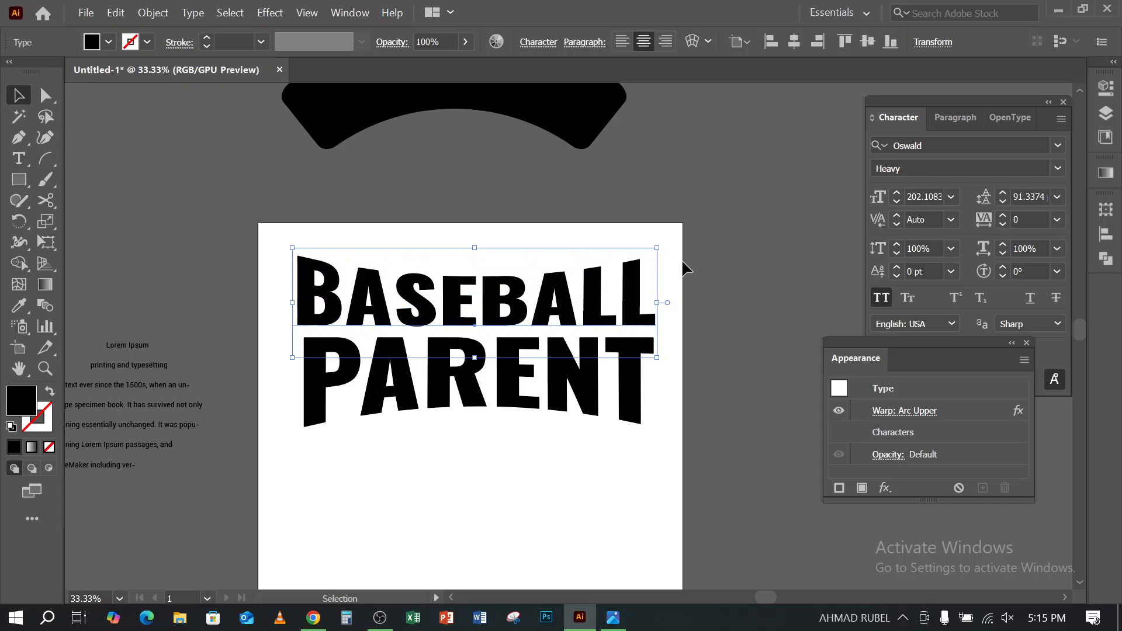
{"action": "left_click", "coordinate": [754, 261]}
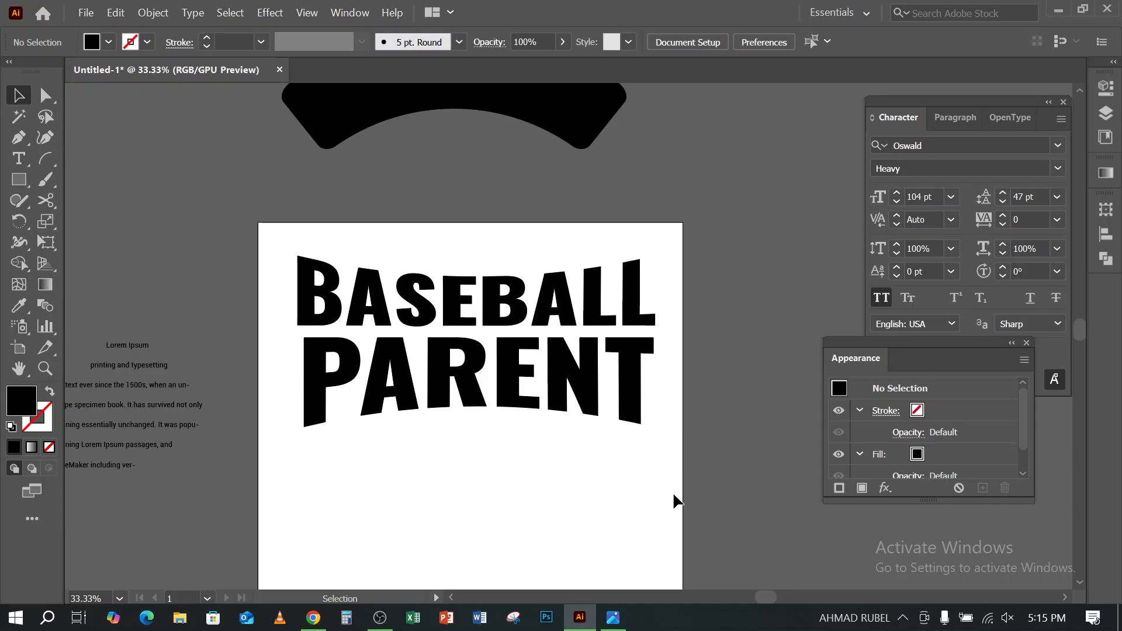
{"action": "left_click", "coordinate": [613, 620]}
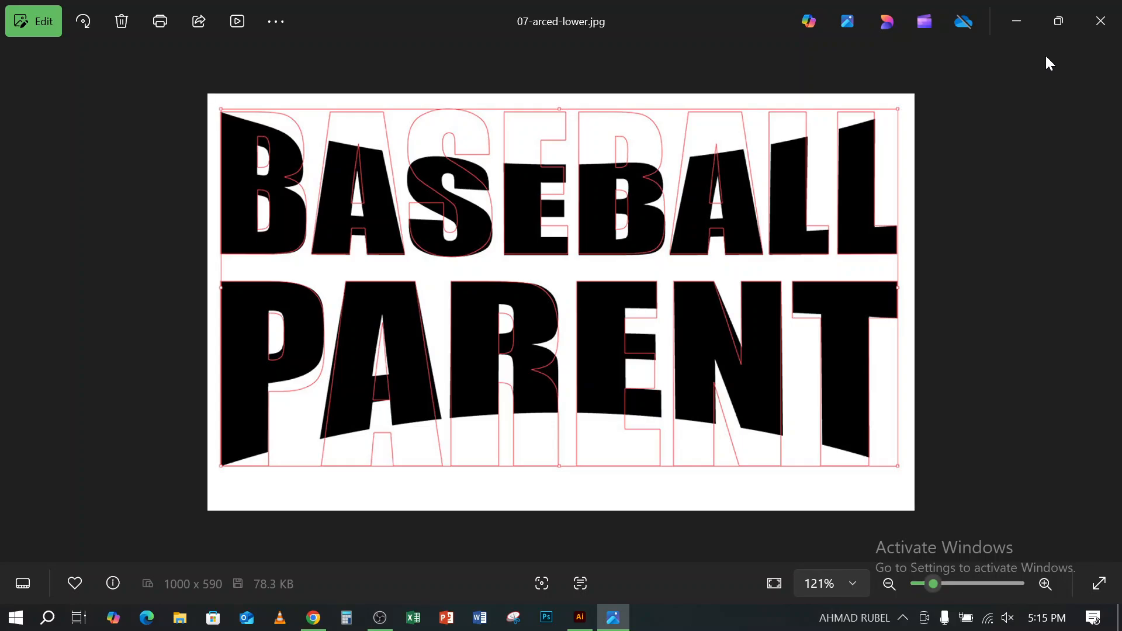
{"action": "left_click", "coordinate": [1016, 34]}
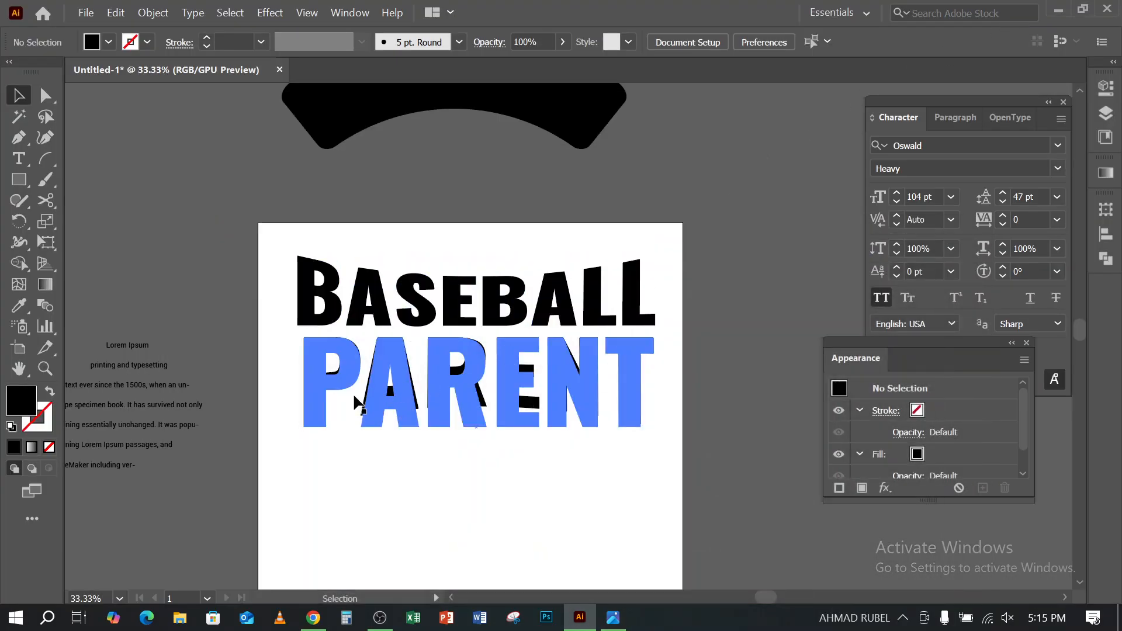
- Try the Fish style on the PARENT text's existing warp effect
{"action": "left_click", "coordinate": [573, 475]}
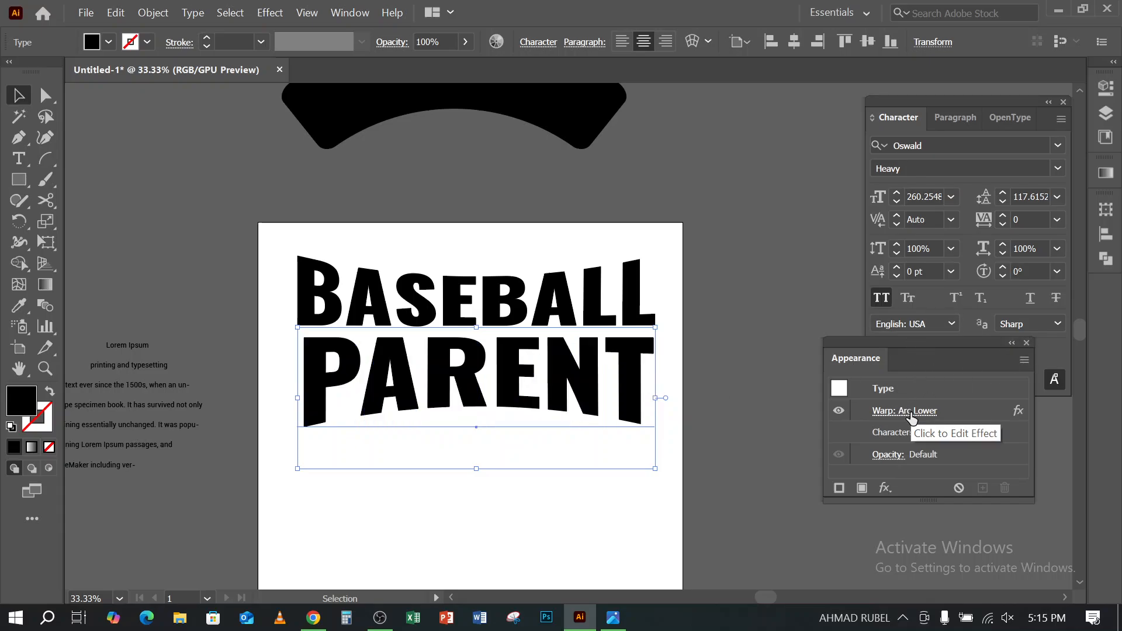
{"action": "left_click", "coordinate": [912, 414]}
{"action": "left_click", "coordinate": [886, 163]}
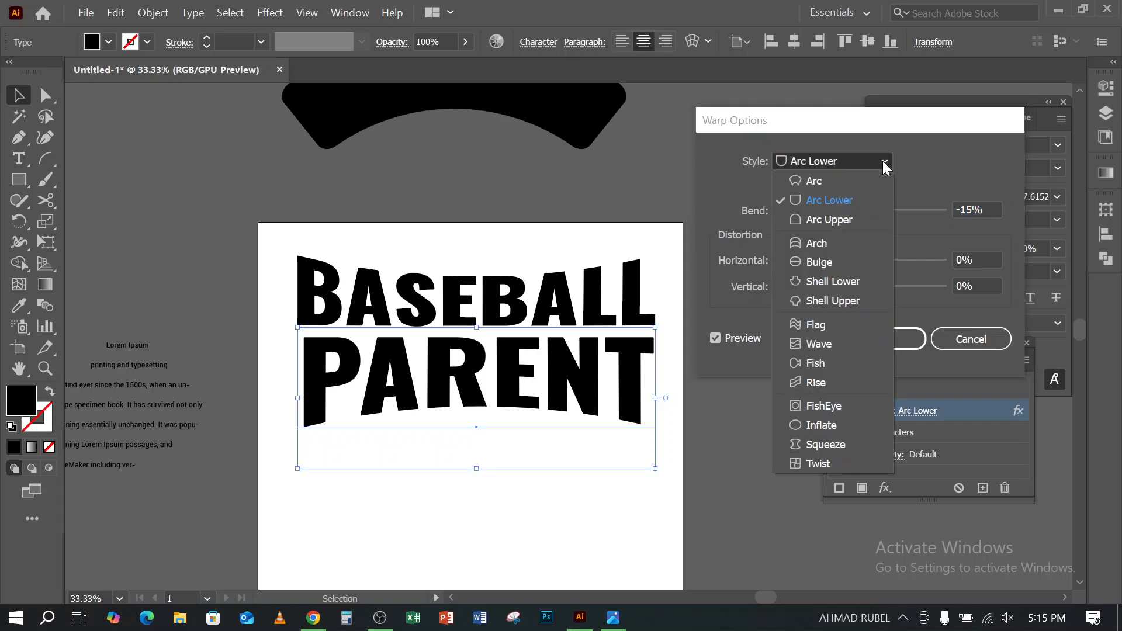
{"action": "left_click", "coordinate": [818, 368]}
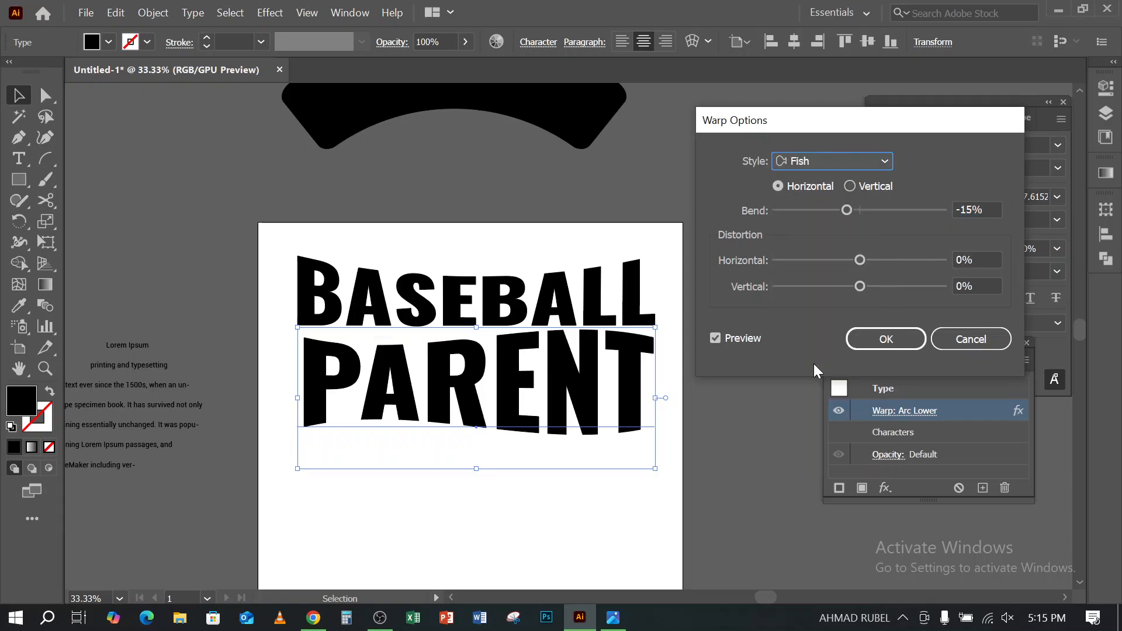
{"action": "left_click", "coordinate": [884, 339]}
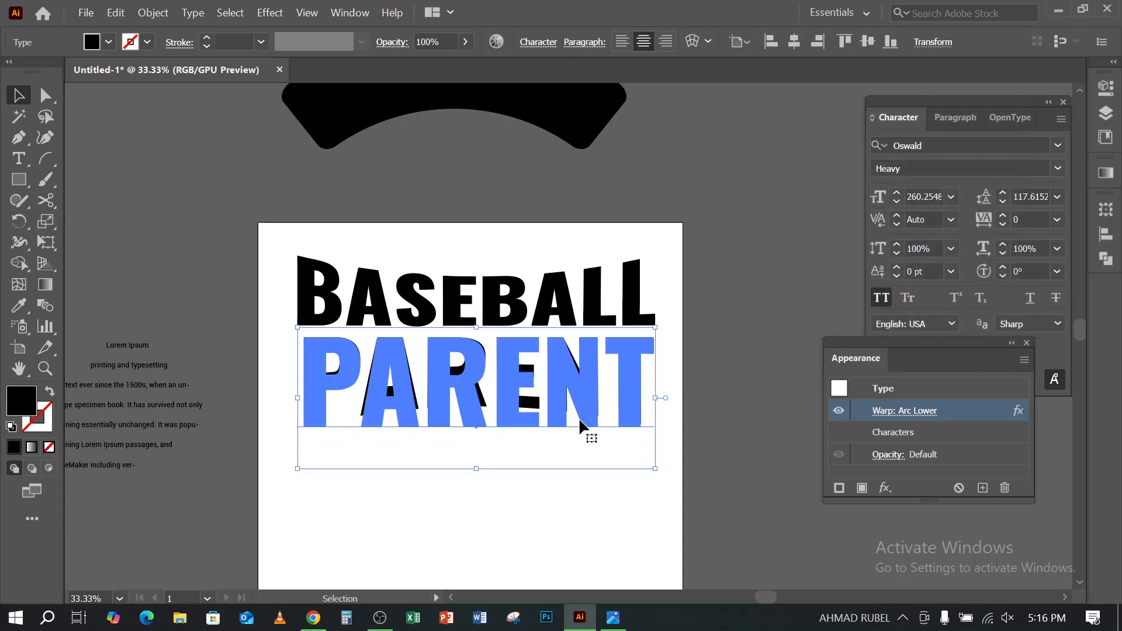
- Switch to Chrome and examine the warp text image results, including the DRACULA arched lettering and its related images
{"action": "left_click", "coordinate": [314, 618]}
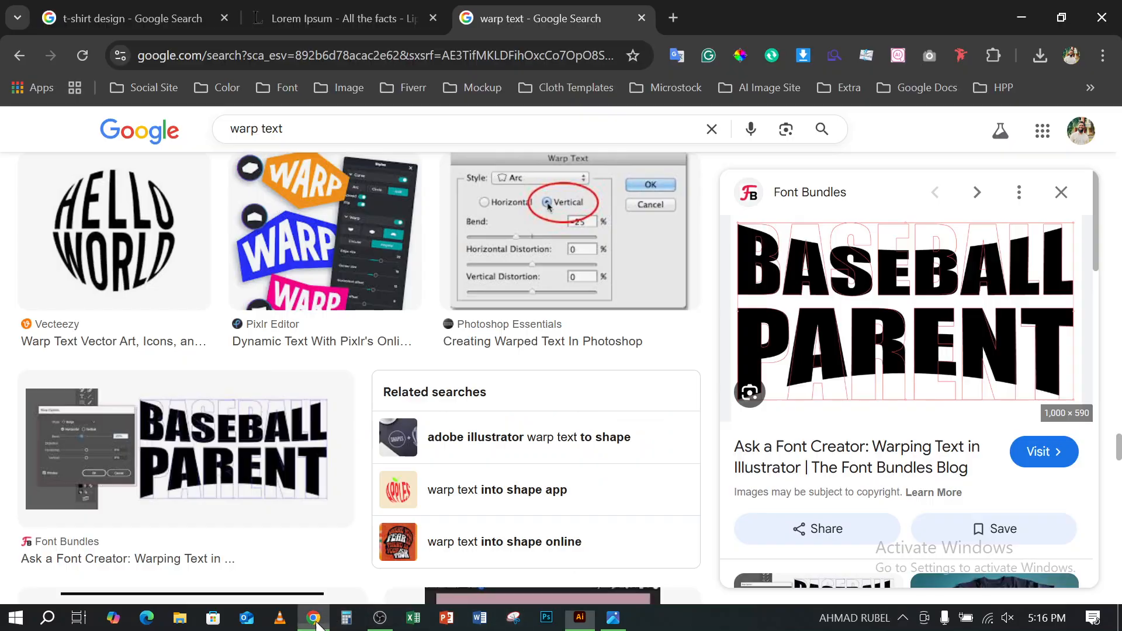
{"action": "scroll", "coordinate": [816, 375], "scroll_direction": "down", "scroll_amount": 5}
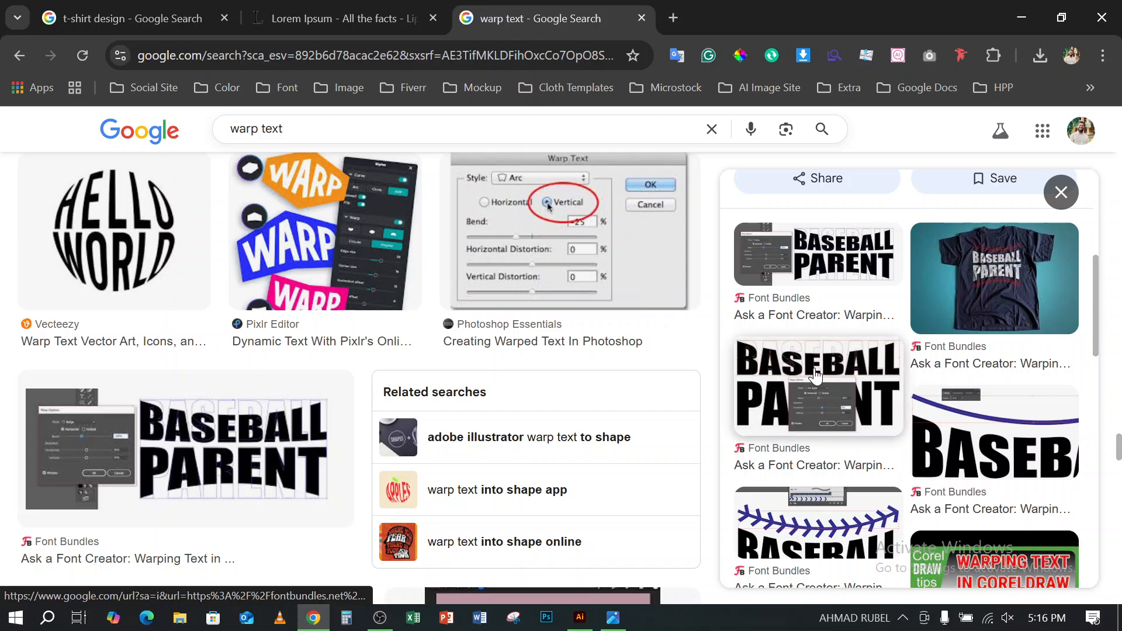
{"action": "scroll", "coordinate": [817, 375], "scroll_direction": "down", "scroll_amount": 2}
{"action": "scroll", "coordinate": [816, 375], "scroll_direction": "down", "scroll_amount": 5}
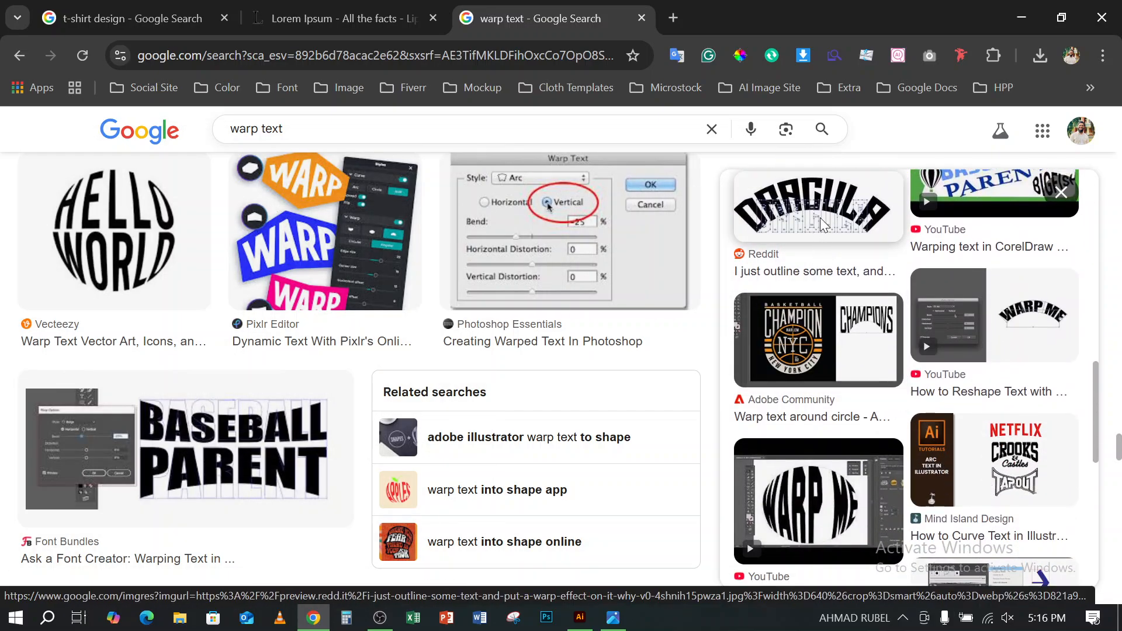
{"action": "left_click", "coordinate": [819, 218]}
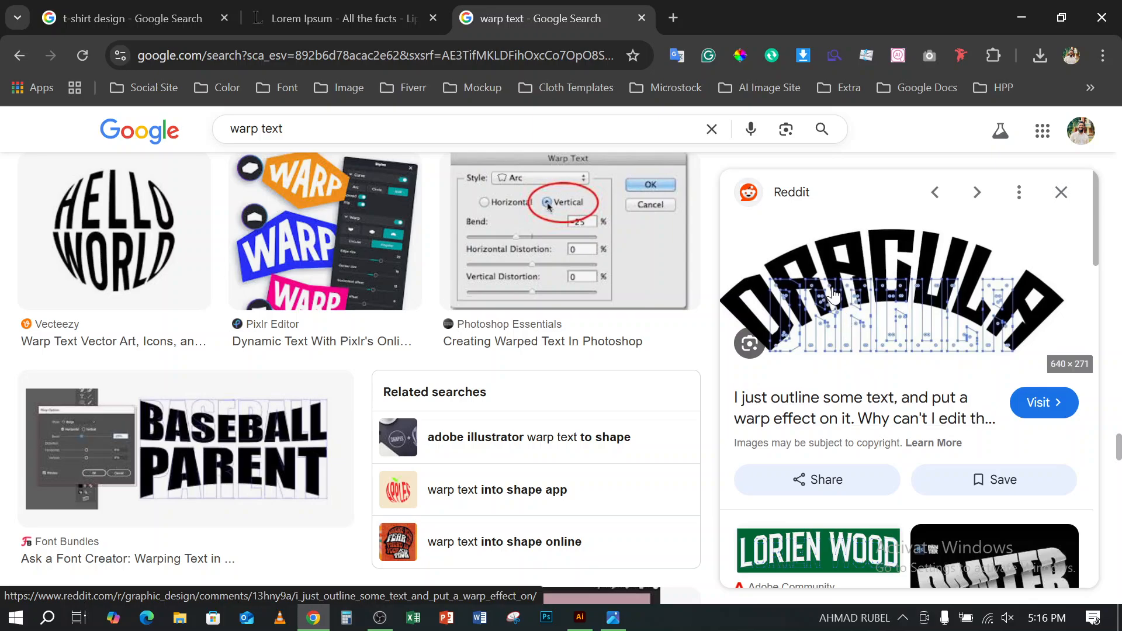
{"action": "scroll", "coordinate": [1002, 381], "scroll_direction": "down", "scroll_amount": 5}
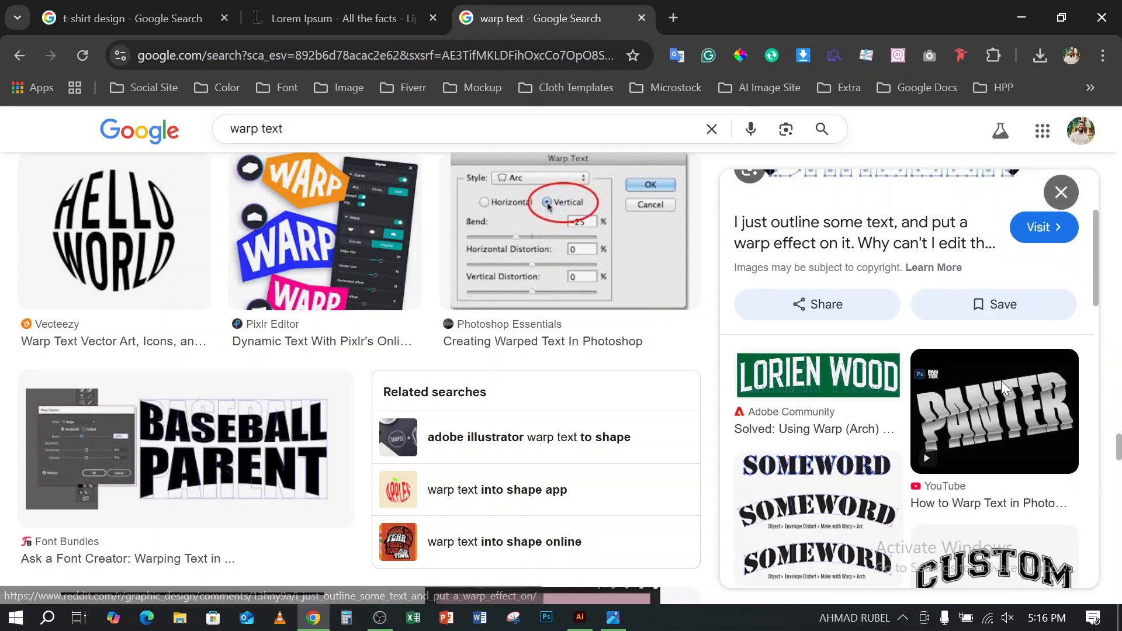
{"action": "scroll", "coordinate": [1001, 389], "scroll_direction": "down", "scroll_amount": 5}
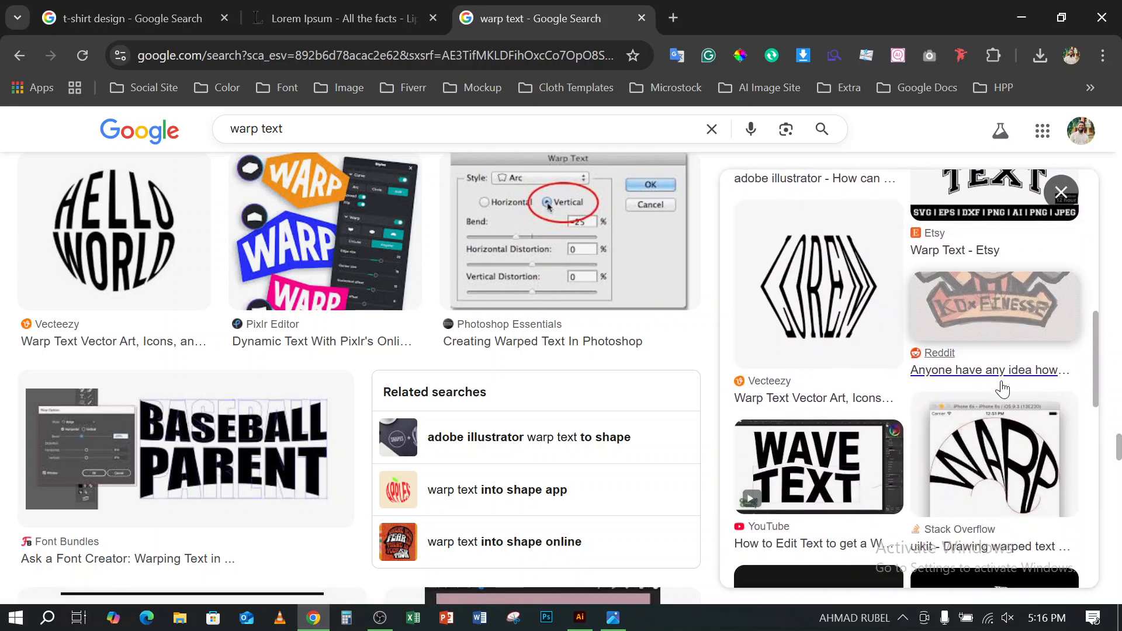
{"action": "scroll", "coordinate": [1001, 386], "scroll_direction": "down", "scroll_amount": 3}
{"action": "scroll", "coordinate": [1002, 387], "scroll_direction": "down", "scroll_amount": 10}
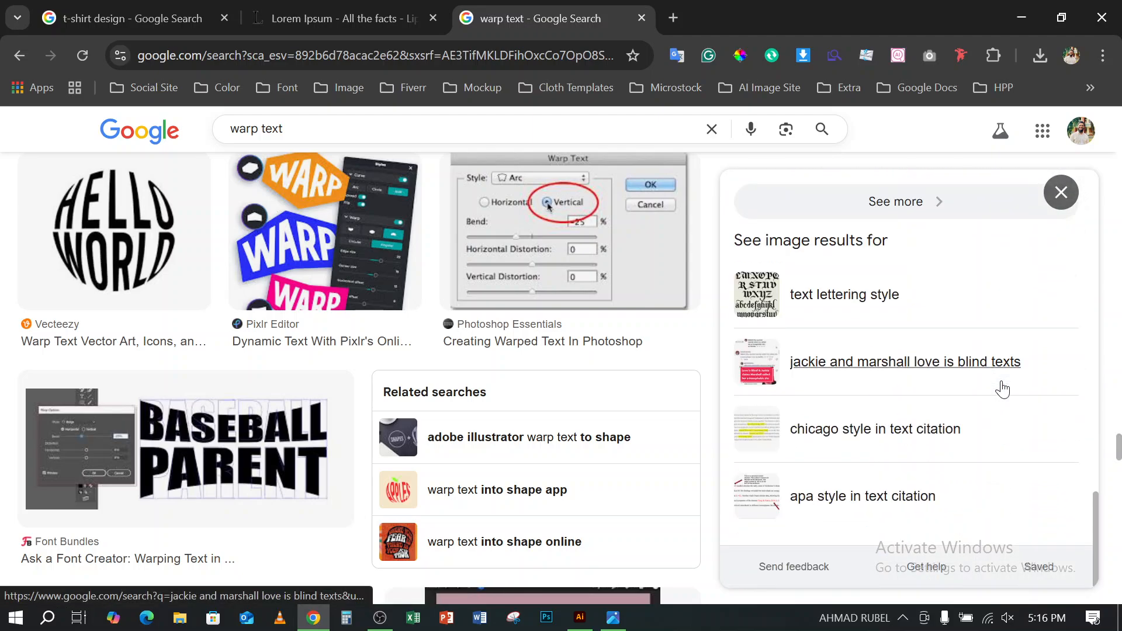
{"action": "scroll", "coordinate": [610, 477], "scroll_direction": "down", "scroll_amount": 10}
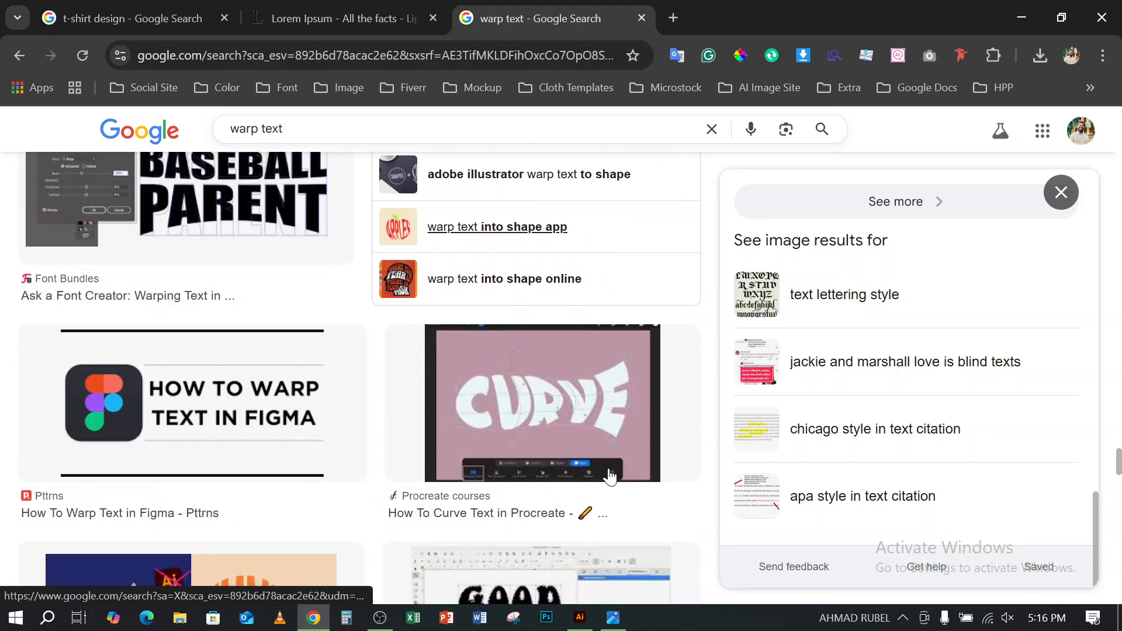
{"action": "scroll", "coordinate": [609, 477], "scroll_direction": "down", "scroll_amount": 15}
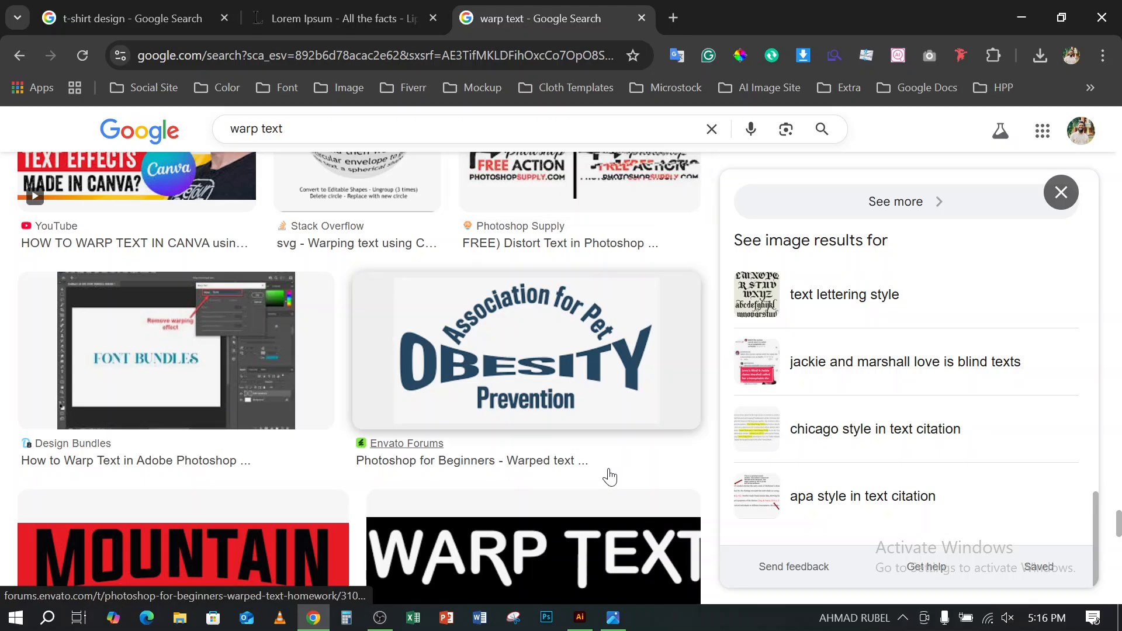
- From the t-shirt design image results, save the modern retro vintage SUMMER shirt thumbnail to Downloads as a JPEG
{"action": "left_click", "coordinate": [170, 29]}
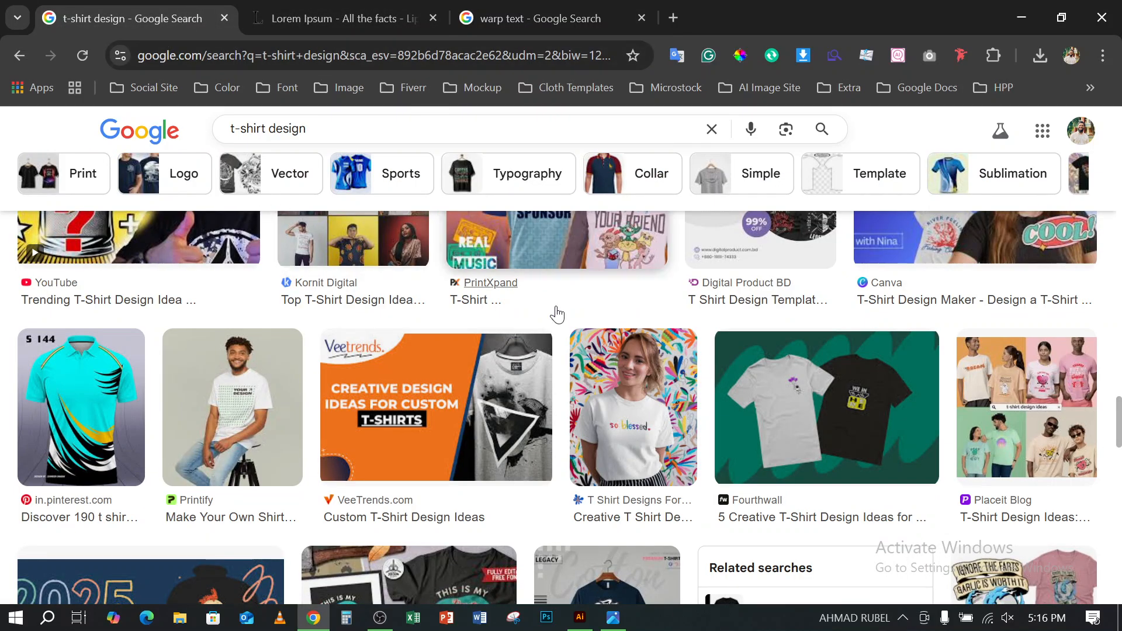
{"action": "scroll", "coordinate": [791, 319], "scroll_direction": "down", "scroll_amount": 10}
{"action": "scroll", "coordinate": [791, 319], "scroll_direction": "up", "scroll_amount": 10}
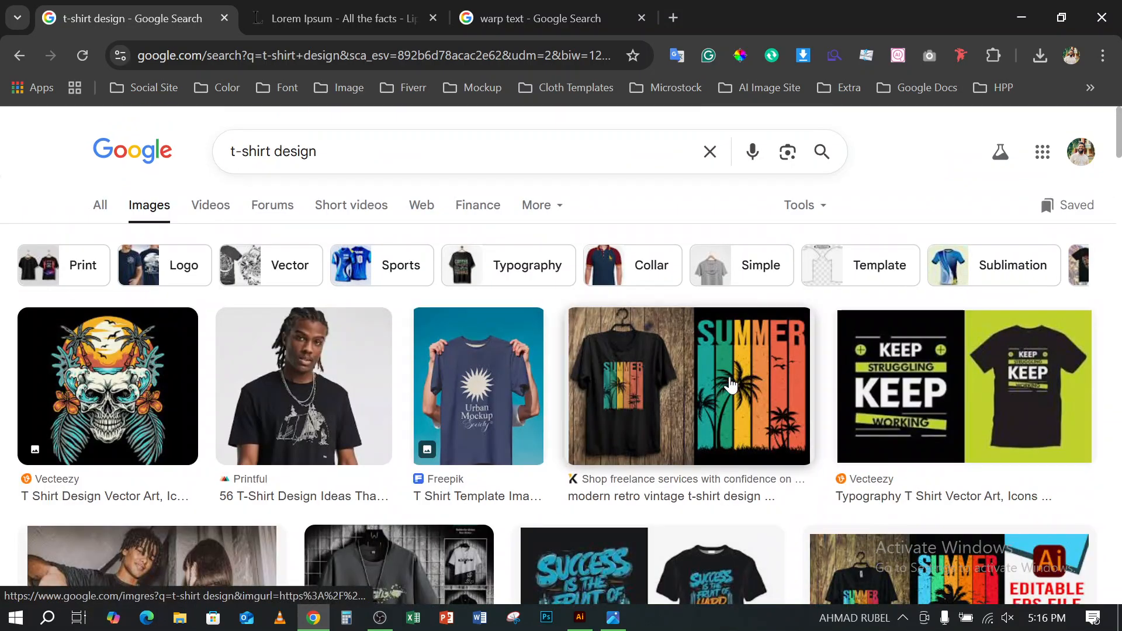
{"action": "left_click", "coordinate": [731, 385]}
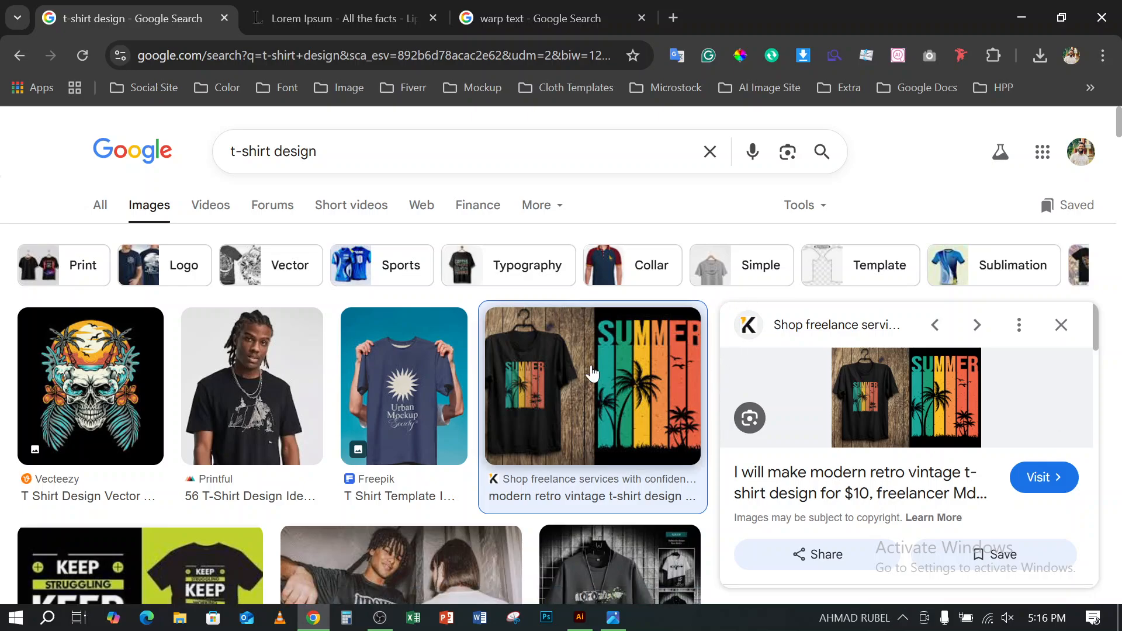
{"action": "right_click", "coordinate": [592, 373]}
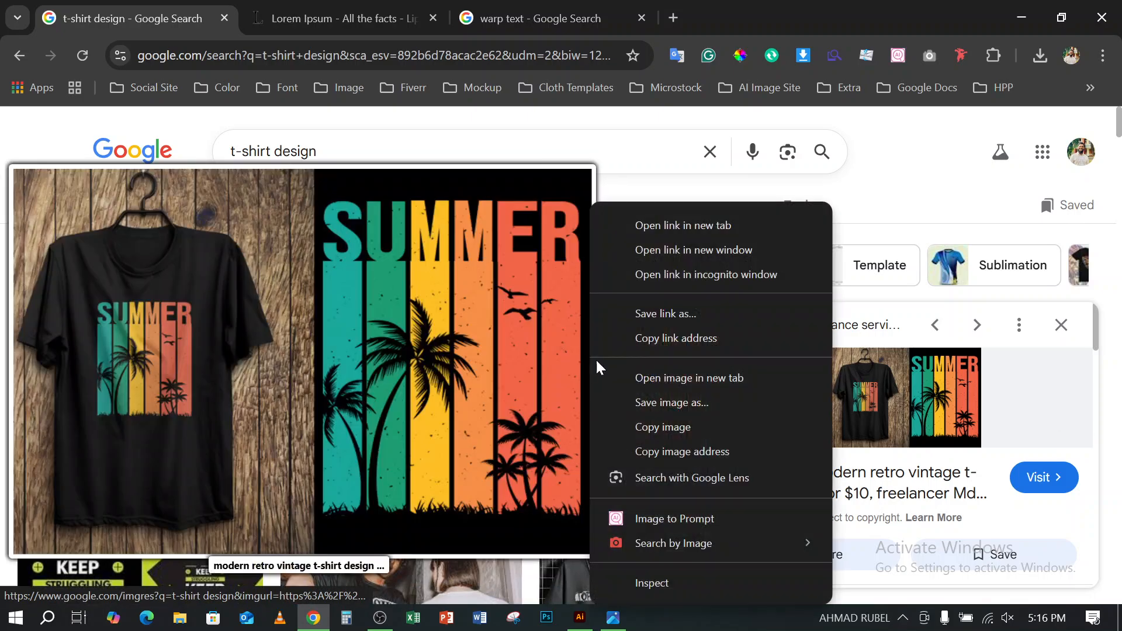
{"action": "left_click", "coordinate": [681, 403]}
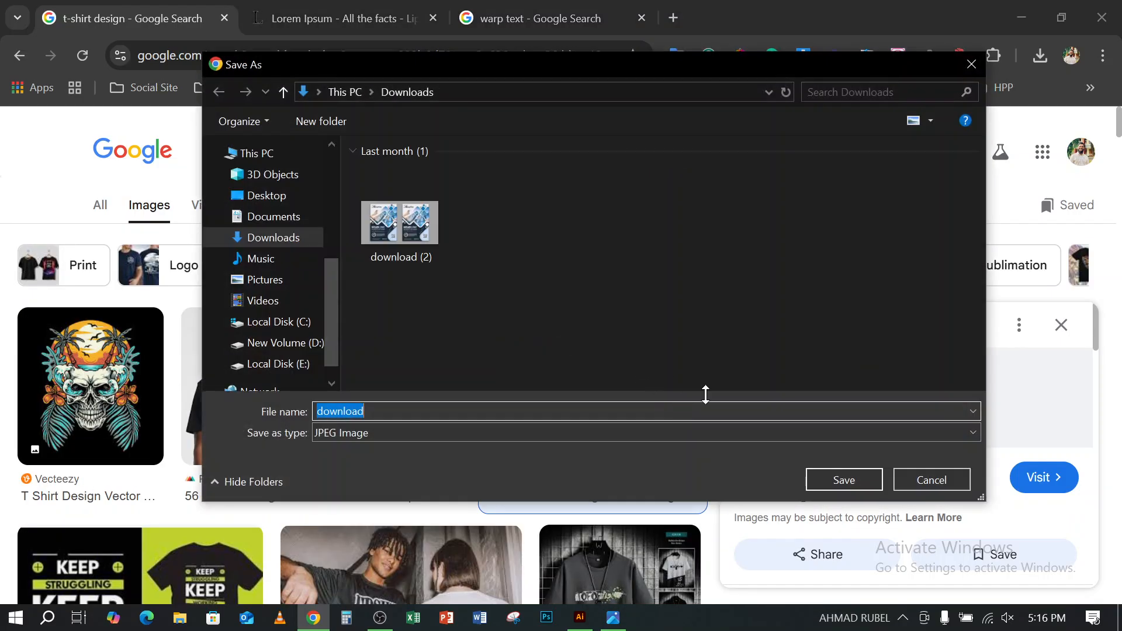
{"action": "left_click", "coordinate": [839, 478]}
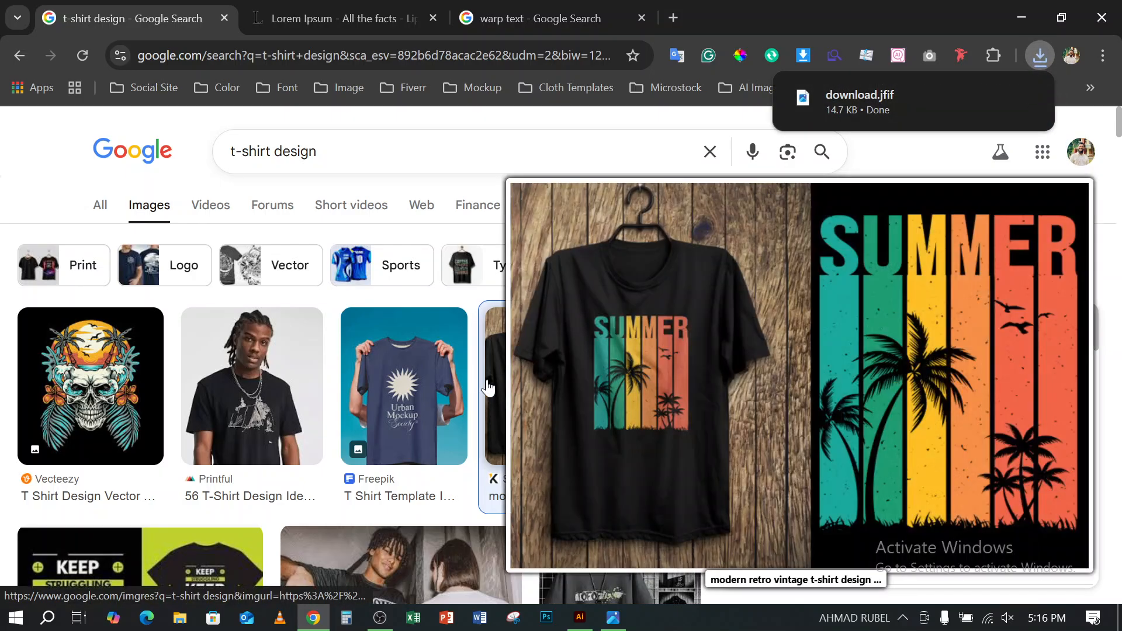
- Examine the first t-shirt design results and preview Vecteezy's KEEP STRUGGLING KEEP WORKING typography shirt
{"action": "left_click", "coordinate": [488, 388]}
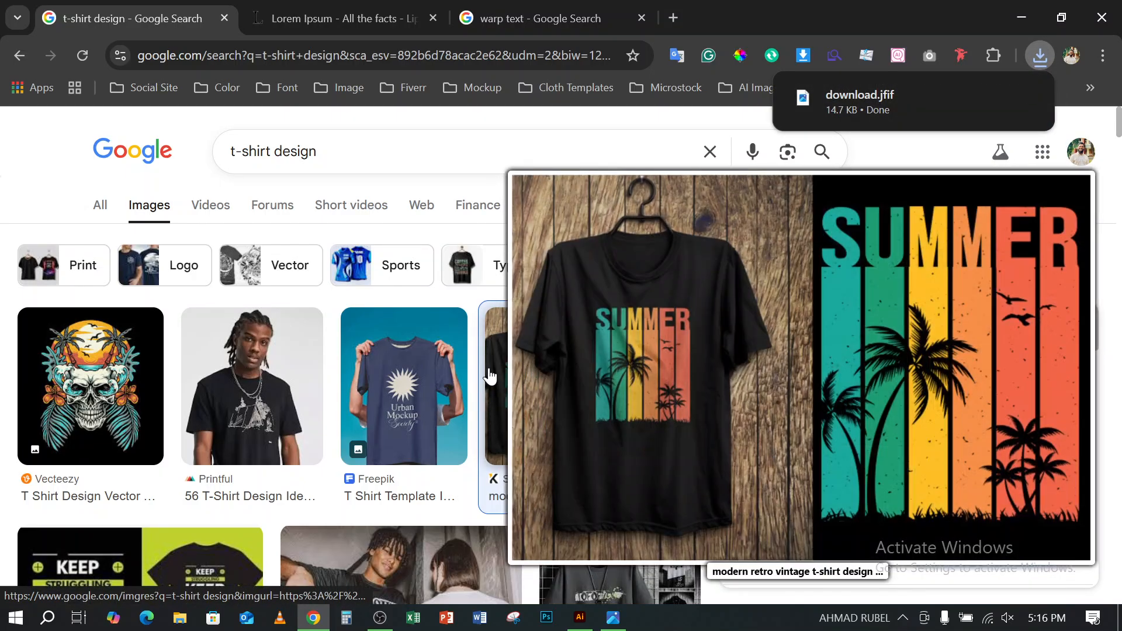
{"action": "scroll", "coordinate": [547, 322], "scroll_direction": "down", "scroll_amount": 2}
{"action": "scroll", "coordinate": [548, 321], "scroll_direction": "down", "scroll_amount": 5}
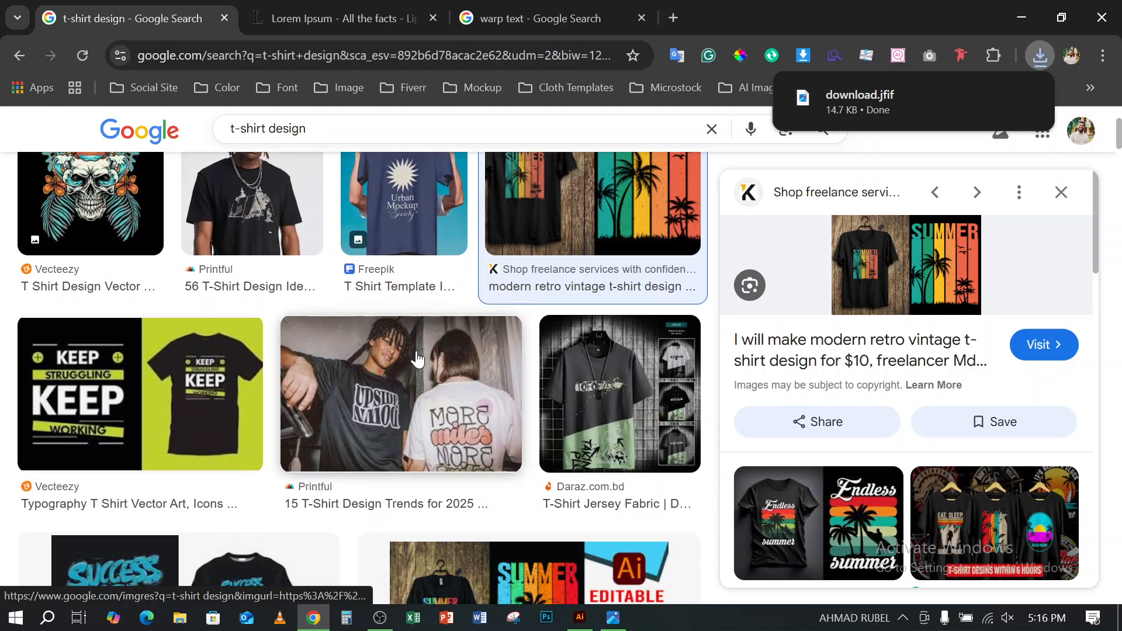
{"action": "scroll", "coordinate": [521, 358], "scroll_direction": "up", "scroll_amount": 8}
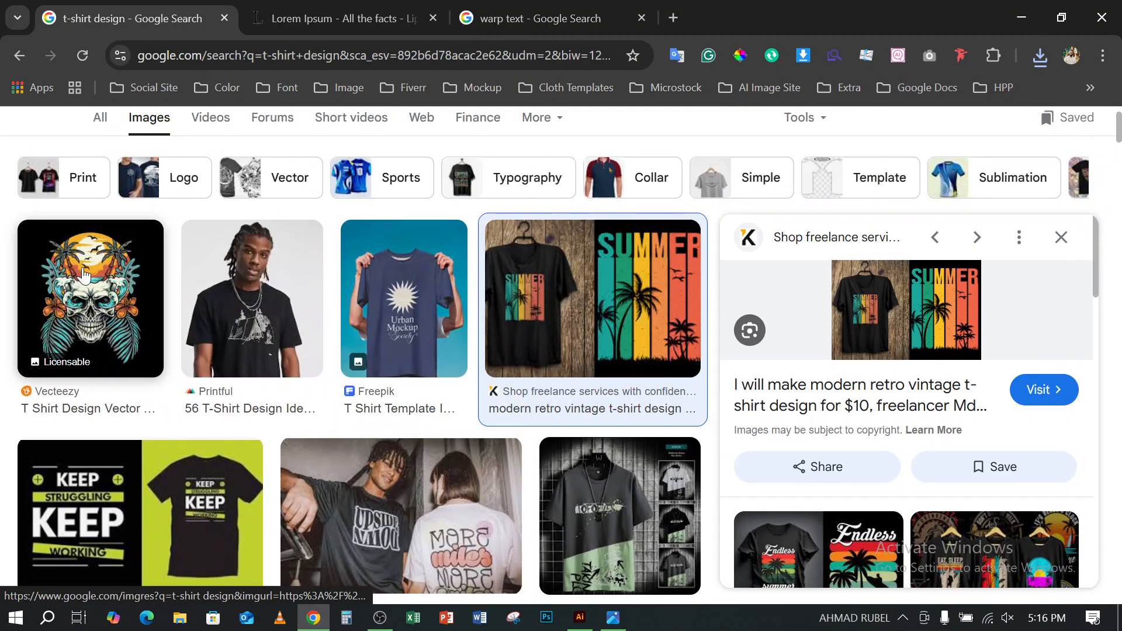
{"action": "mouse_move", "coordinate": [87, 275]}
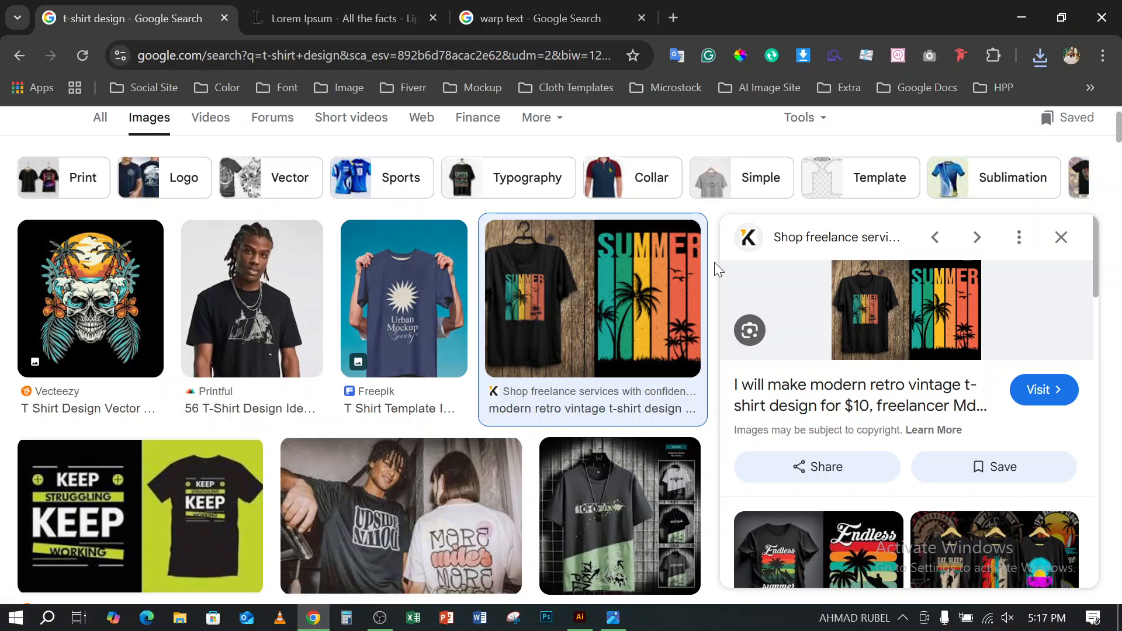
{"action": "scroll", "coordinate": [596, 299], "scroll_direction": "down", "scroll_amount": 2}
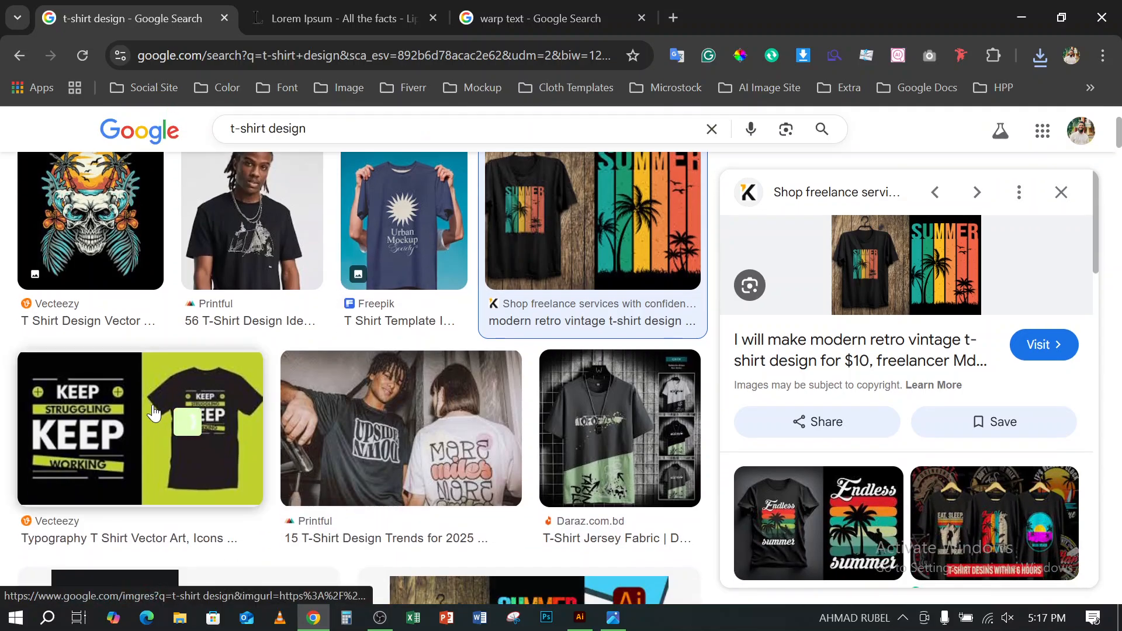
{"action": "left_click", "coordinate": [169, 413]}
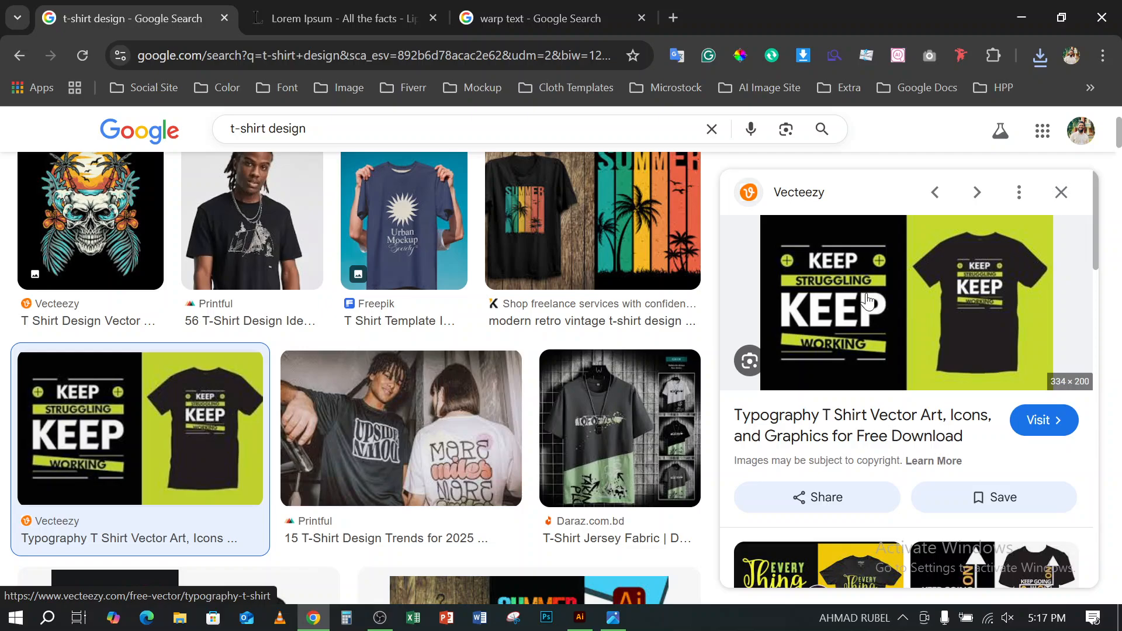
- Save the Shorif Art Summer T-shirt thumbnail to Downloads as a JPEG and close its image preview
{"action": "scroll", "coordinate": [471, 331], "scroll_direction": "down", "scroll_amount": 6}
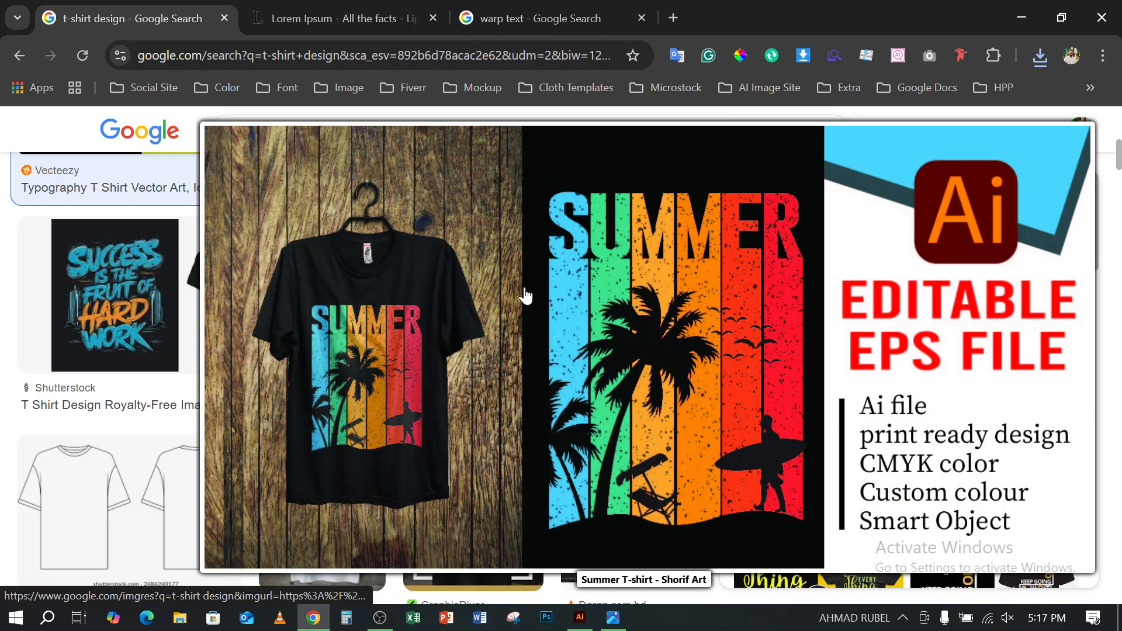
{"action": "left_click", "coordinate": [524, 295]}
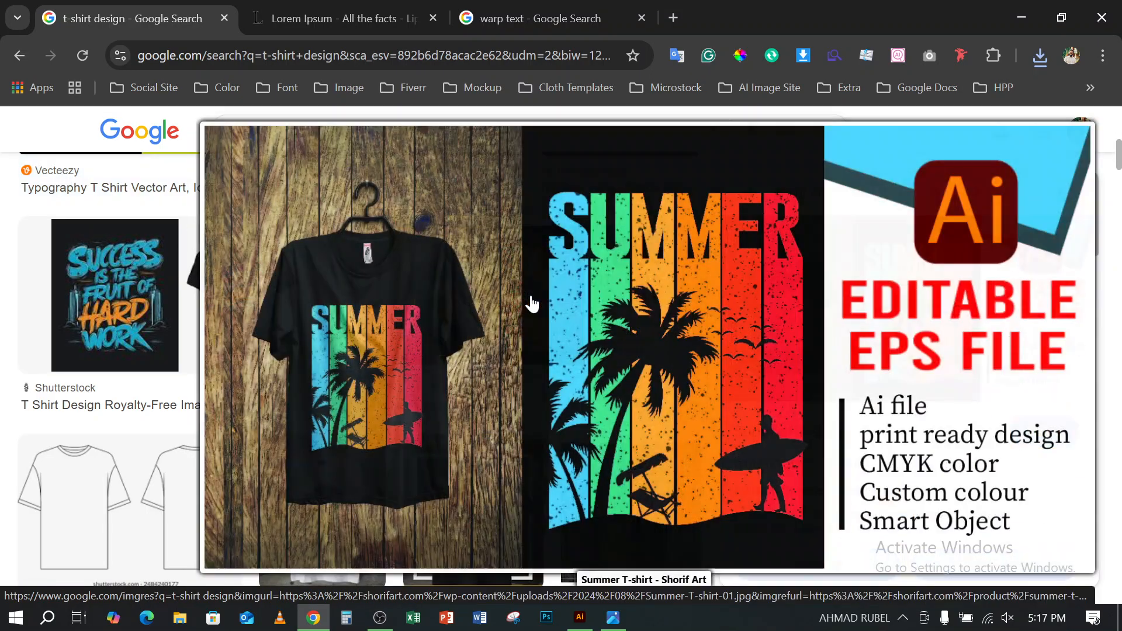
{"action": "right_click", "coordinate": [530, 294]}
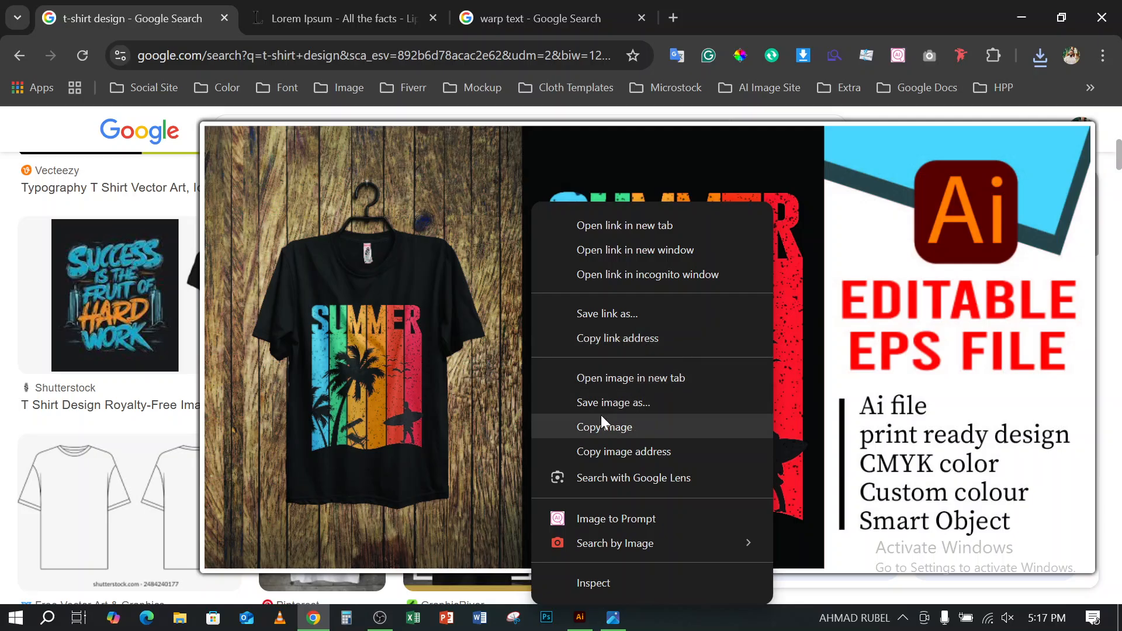
{"action": "left_click", "coordinate": [591, 401]}
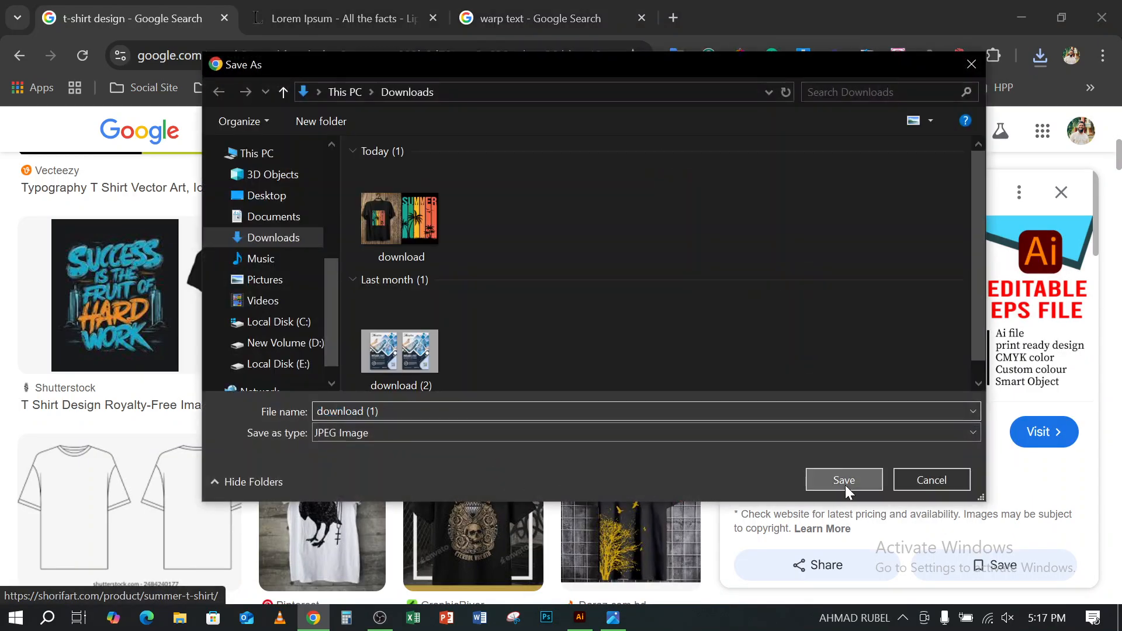
{"action": "left_click", "coordinate": [845, 485]}
{"action": "scroll", "coordinate": [571, 396], "scroll_direction": "down", "scroll_amount": 3}
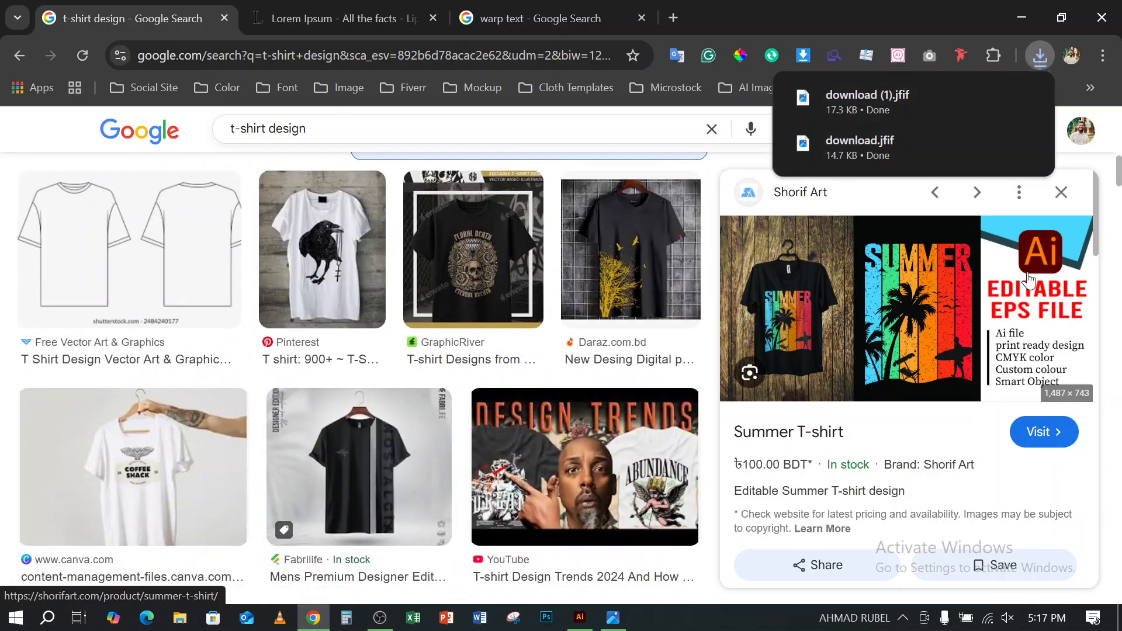
{"action": "left_click", "coordinate": [1062, 192]}
- Find Legiit's Trendy Typography T-shirt Design with OLD WAYS WON'T OPEN NEW DOORS and save its preview image to Downloads as a PNG
{"action": "scroll", "coordinate": [852, 316], "scroll_direction": "down", "scroll_amount": 3}
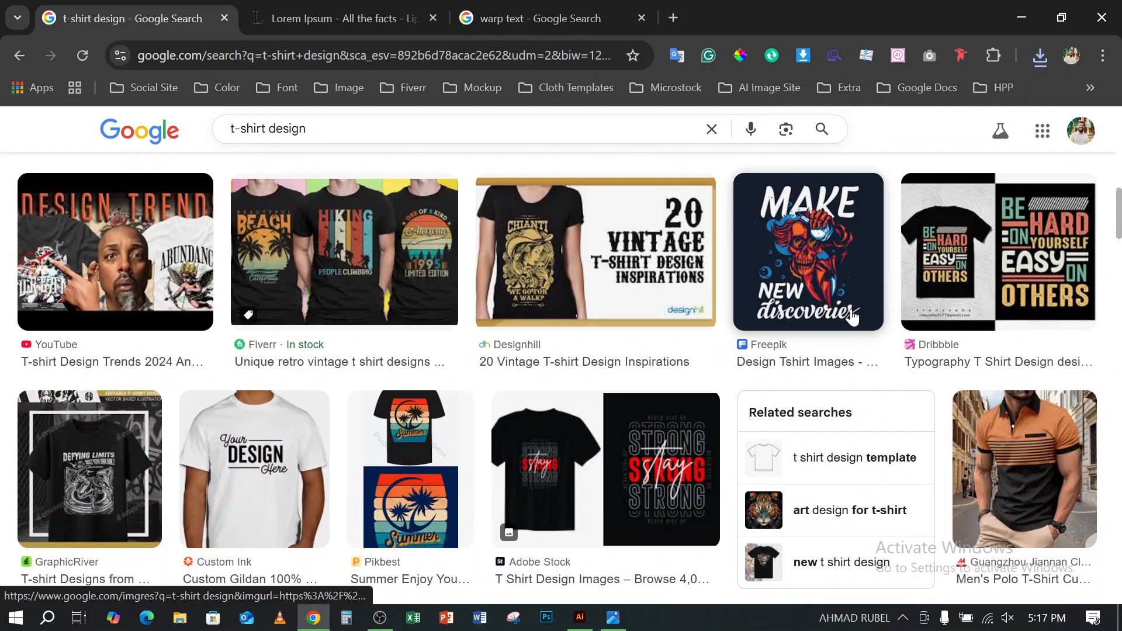
{"action": "scroll", "coordinate": [852, 316], "scroll_direction": "down", "scroll_amount": 3}
{"action": "scroll", "coordinate": [664, 325], "scroll_direction": "down", "scroll_amount": 4}
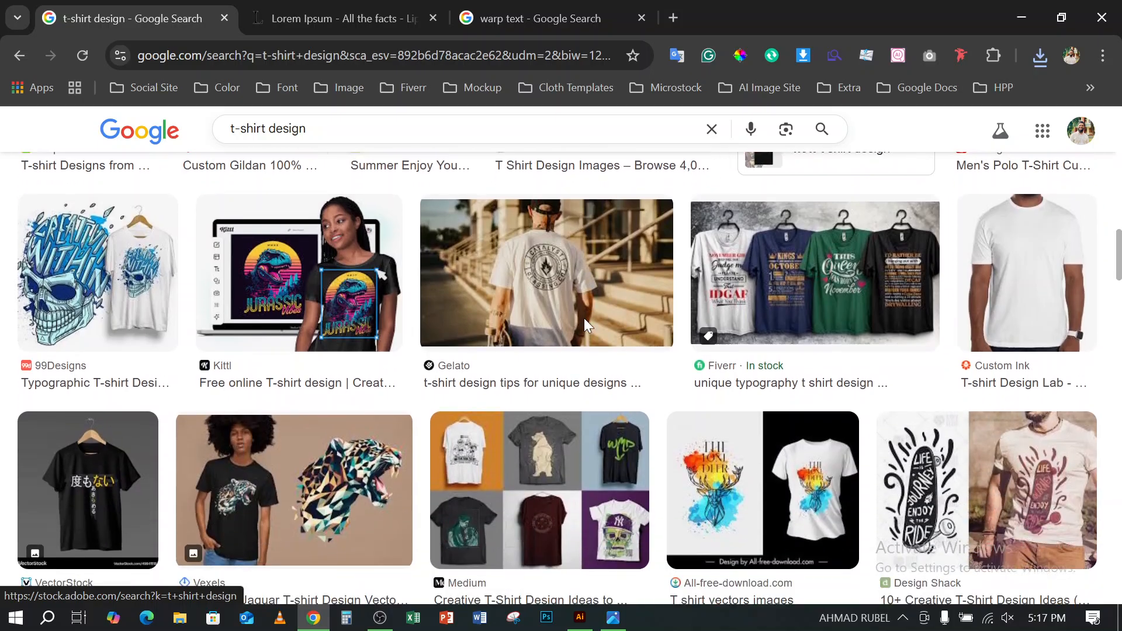
{"action": "scroll", "coordinate": [584, 318], "scroll_direction": "down", "scroll_amount": 14}
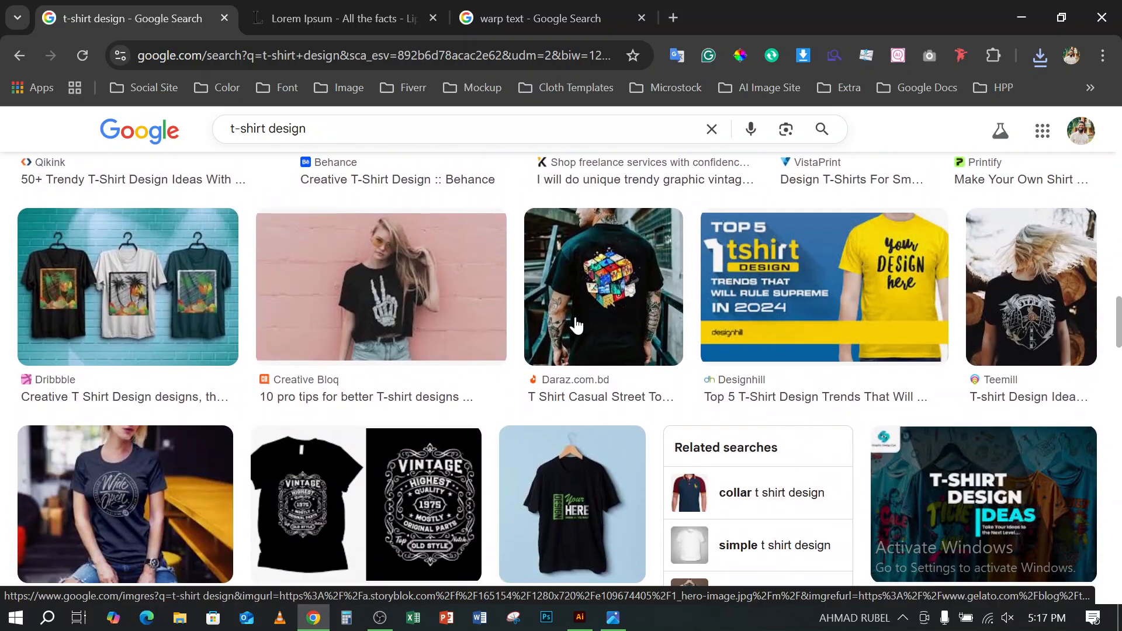
{"action": "scroll", "coordinate": [575, 325], "scroll_direction": "down", "scroll_amount": 7}
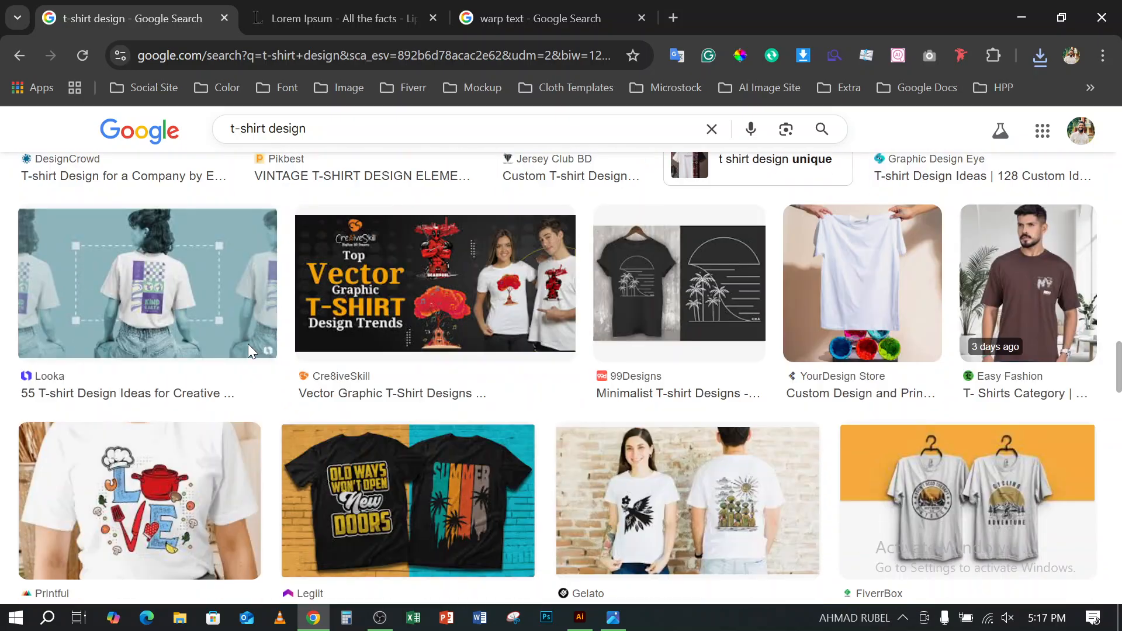
{"action": "scroll", "coordinate": [247, 344], "scroll_direction": "down", "scroll_amount": 2}
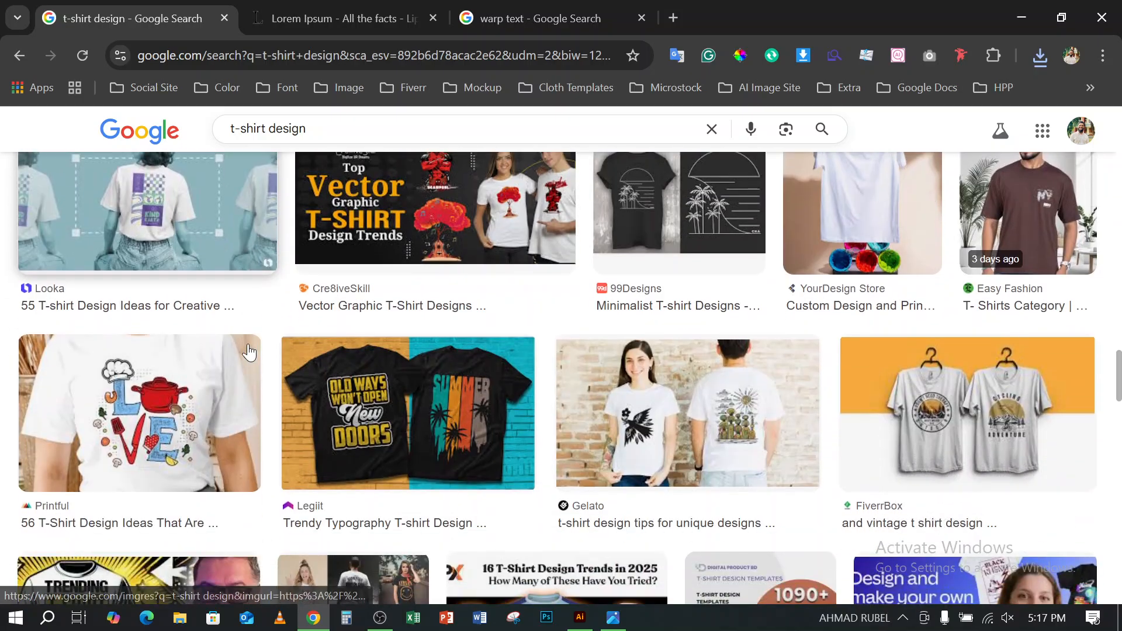
{"action": "left_click", "coordinate": [375, 404]}
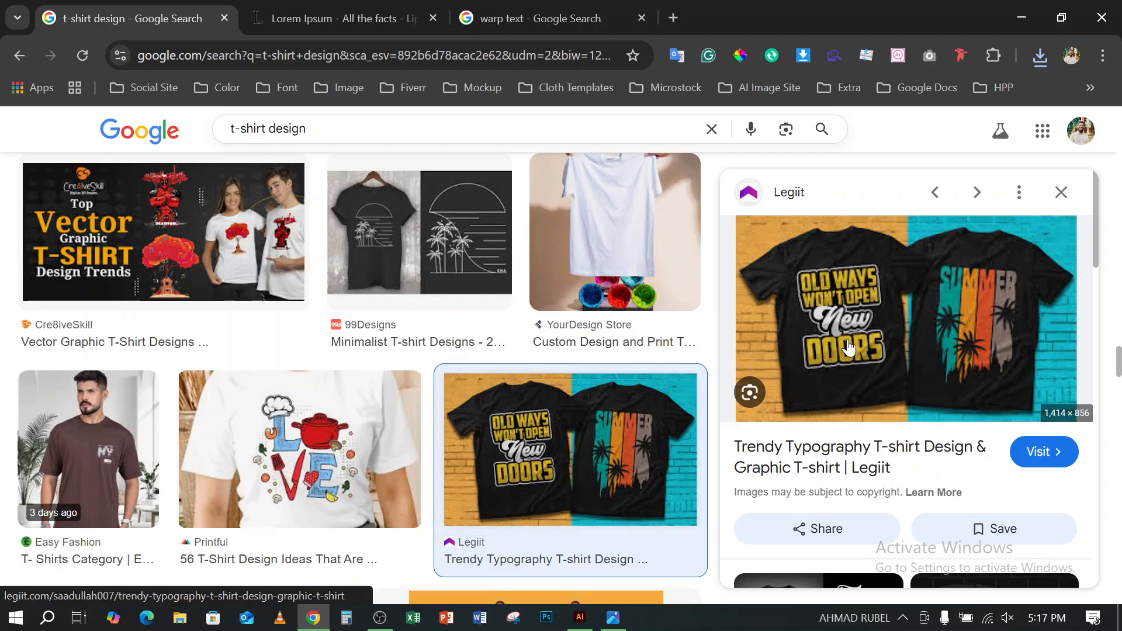
{"action": "right_click", "coordinate": [887, 312]}
{"action": "left_click", "coordinate": [718, 400]}
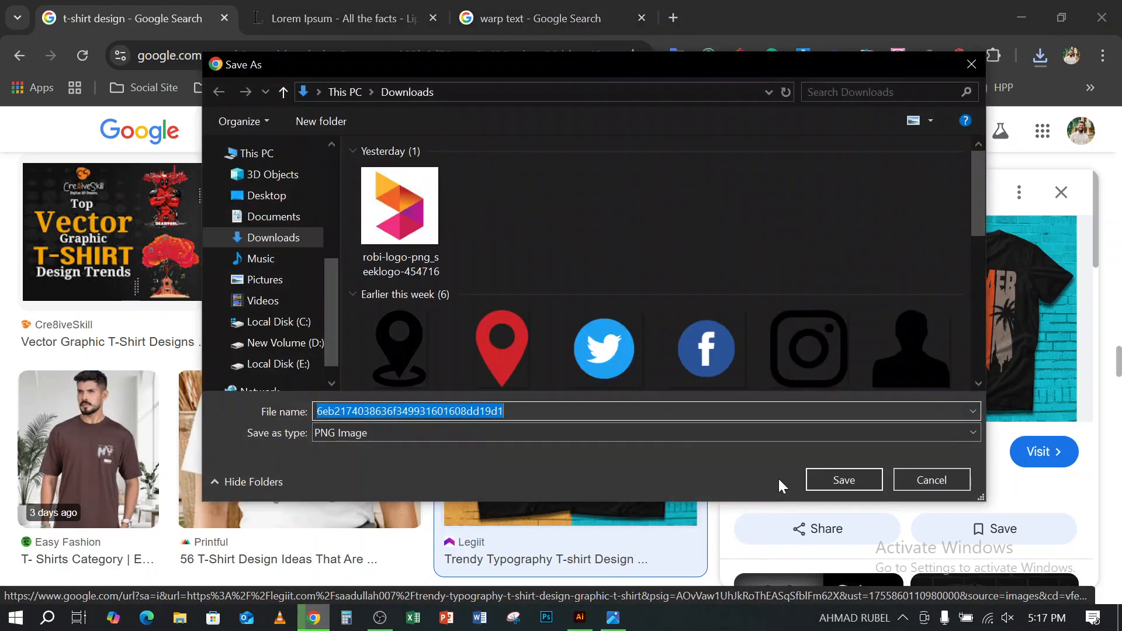
{"action": "left_click", "coordinate": [851, 480]}
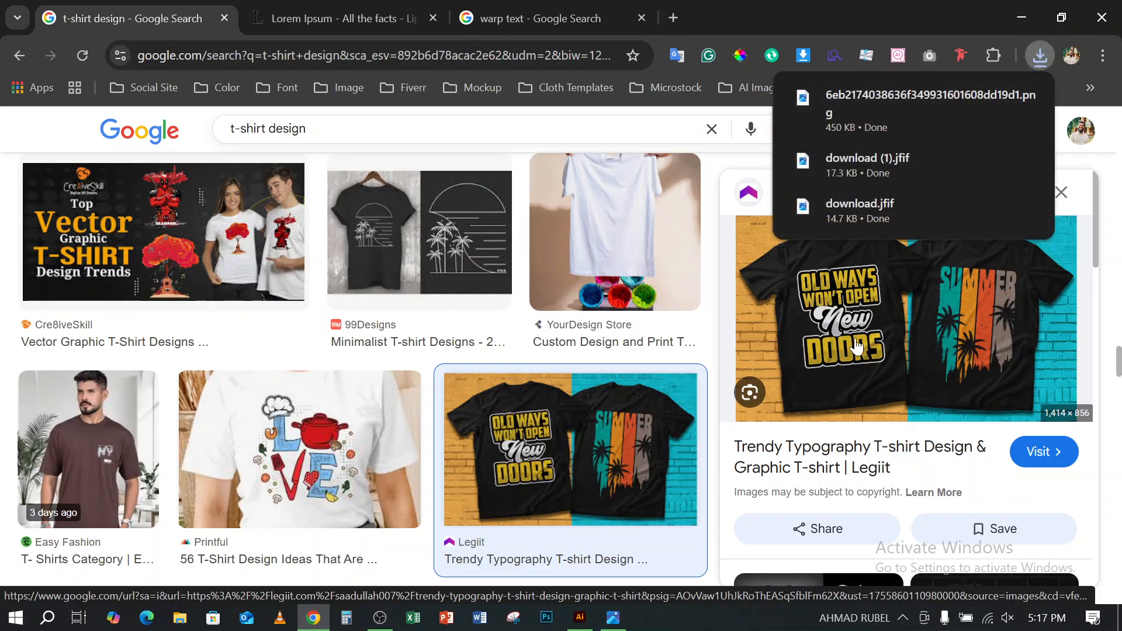
{"action": "scroll", "coordinate": [654, 459], "scroll_direction": "down", "scroll_amount": 3}
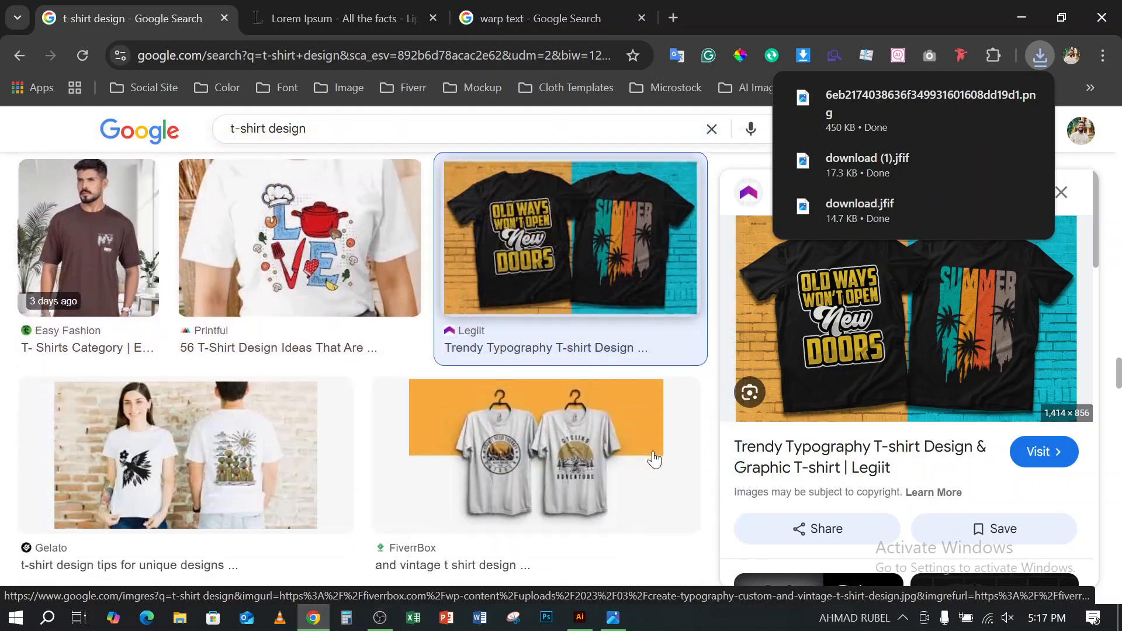
- Examine more t-shirt design results and the related summer shirts, and open Pinterest's Summer T-Shirt Design Bundle preview
{"action": "scroll", "coordinate": [654, 458], "scroll_direction": "down", "scroll_amount": 7}
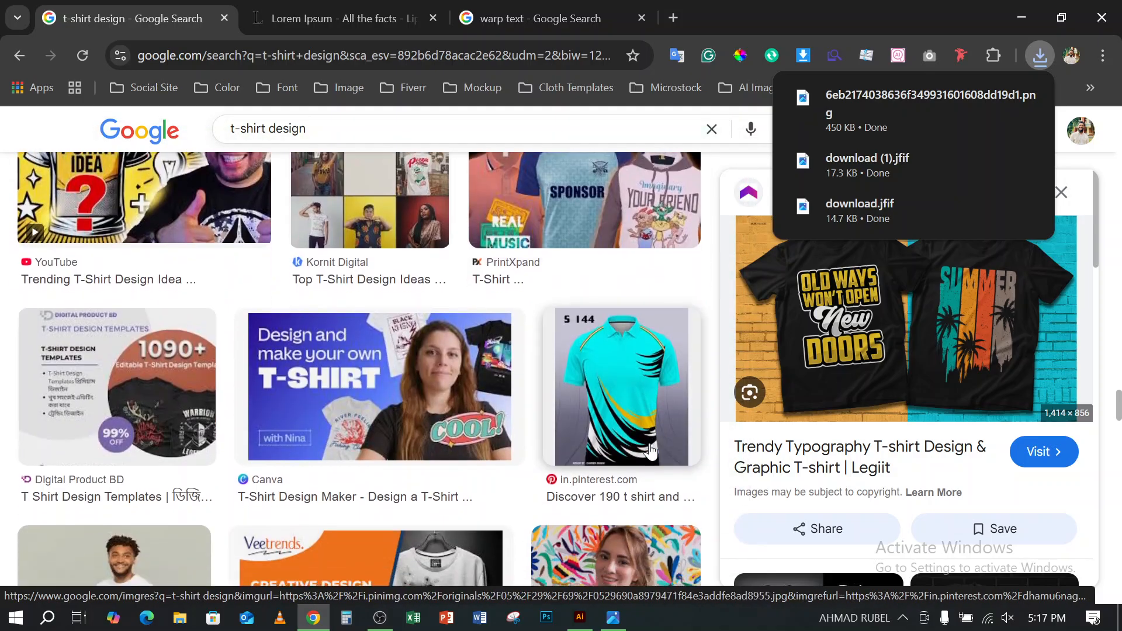
{"action": "scroll", "coordinate": [650, 450], "scroll_direction": "down", "scroll_amount": 6}
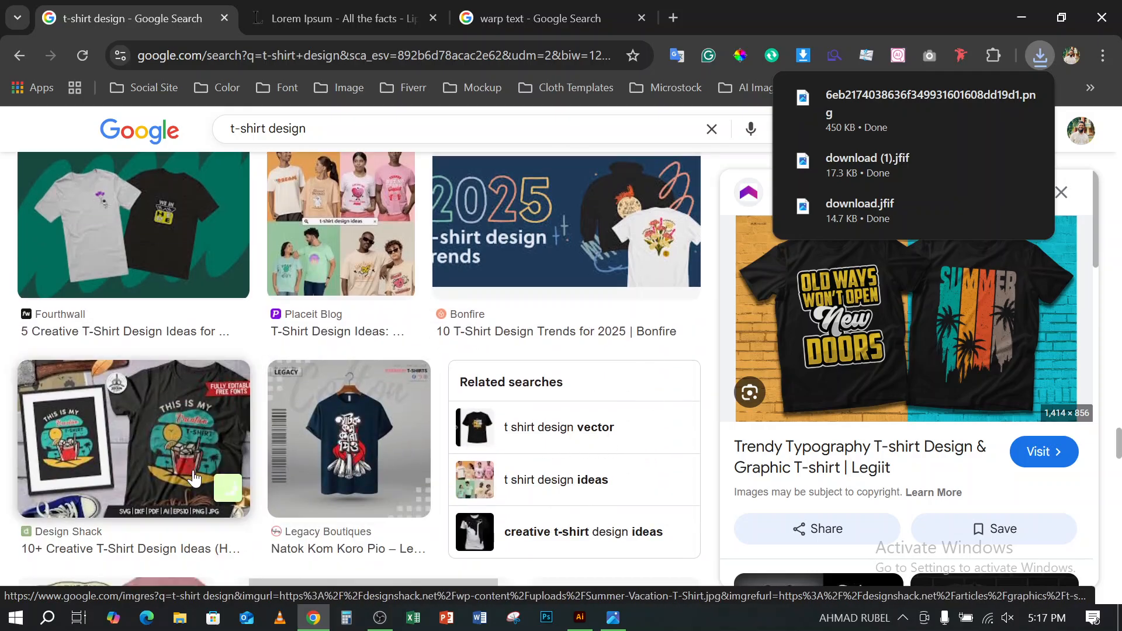
{"action": "mouse_move", "coordinate": [182, 430]}
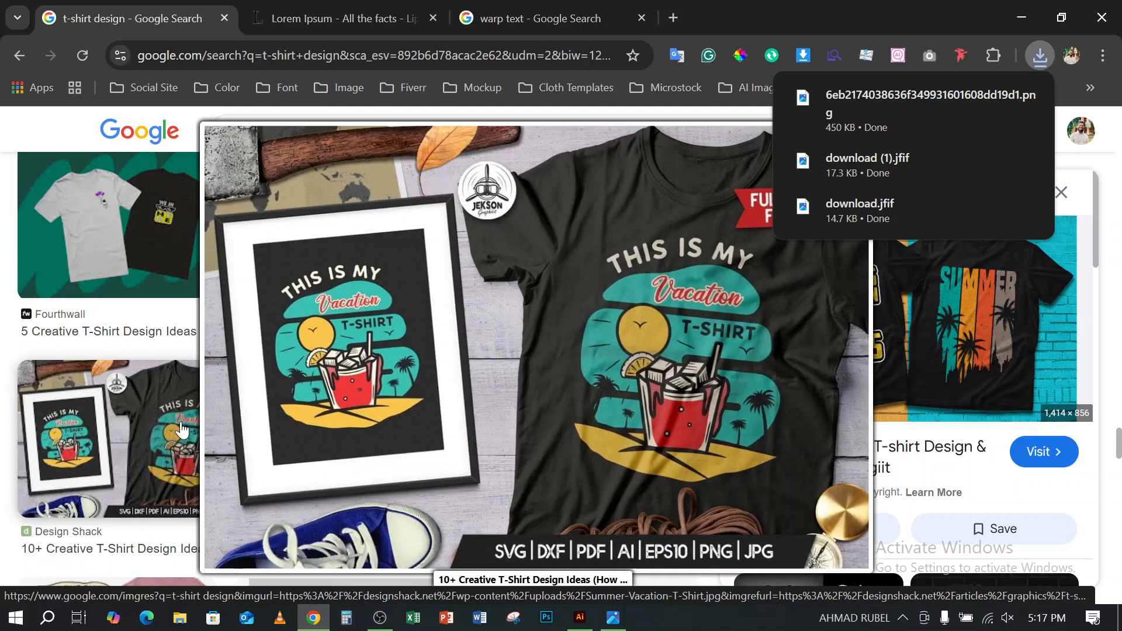
{"action": "scroll", "coordinate": [182, 429], "scroll_direction": "down", "scroll_amount": 5}
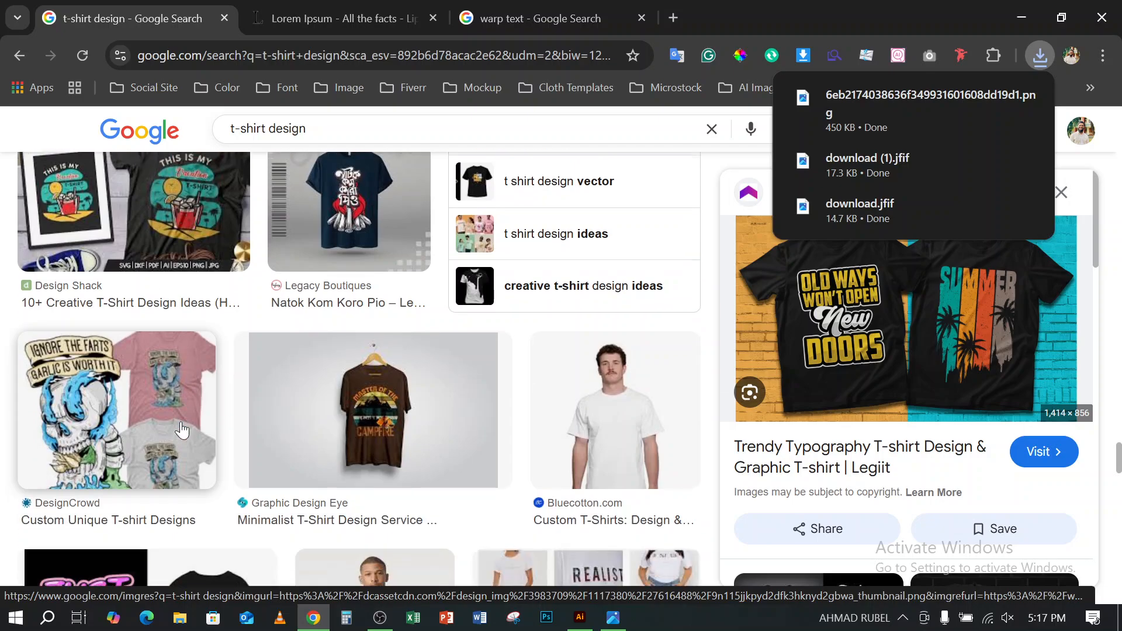
{"action": "scroll", "coordinate": [860, 445], "scroll_direction": "down", "scroll_amount": 6}
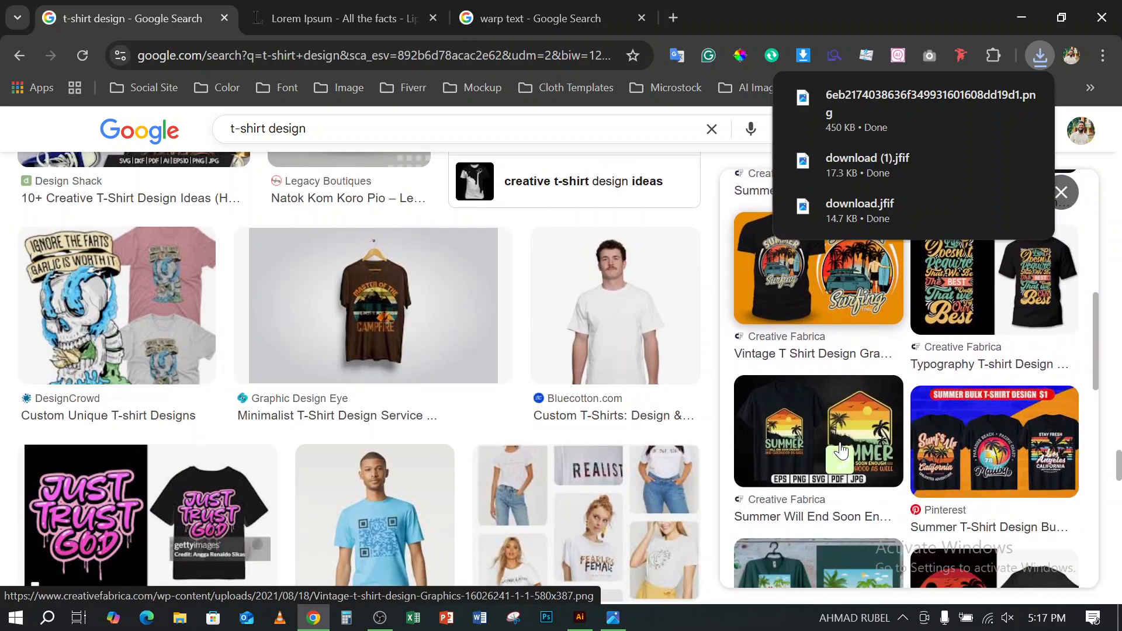
{"action": "mouse_move", "coordinate": [841, 450]}
{"action": "scroll", "coordinate": [847, 448], "scroll_direction": "up", "scroll_amount": 3}
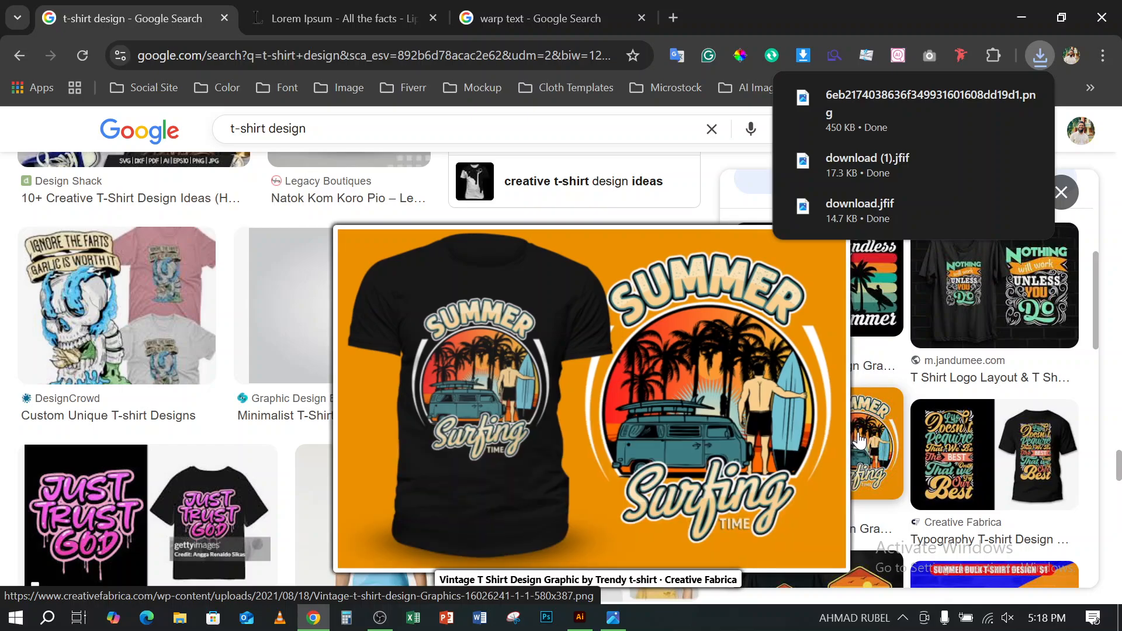
{"action": "scroll", "coordinate": [858, 439], "scroll_direction": "down", "scroll_amount": 3}
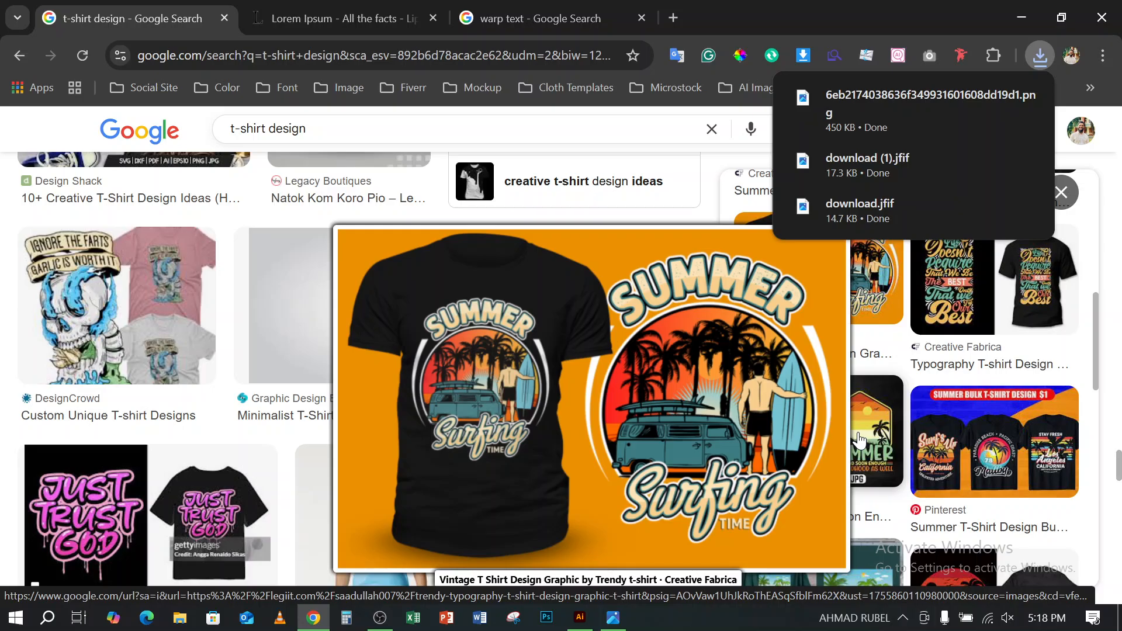
{"action": "left_click", "coordinate": [990, 465]}
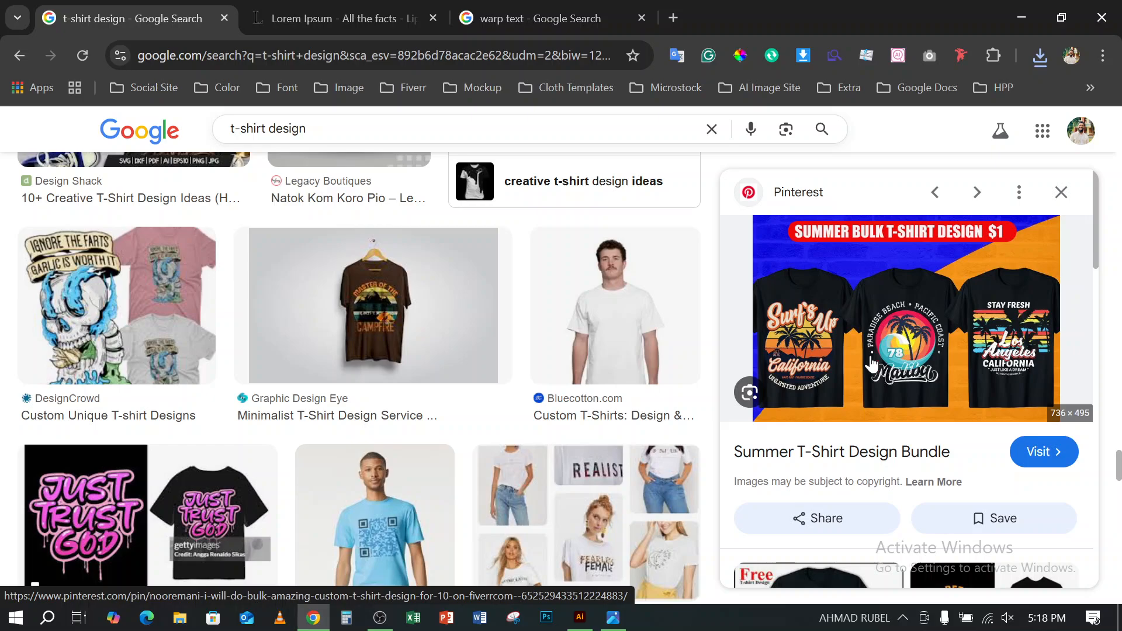
- Switch to Illustrator and select both the BASEBALL and PARENT text objects on the artboard
{"action": "left_click", "coordinate": [580, 617]}
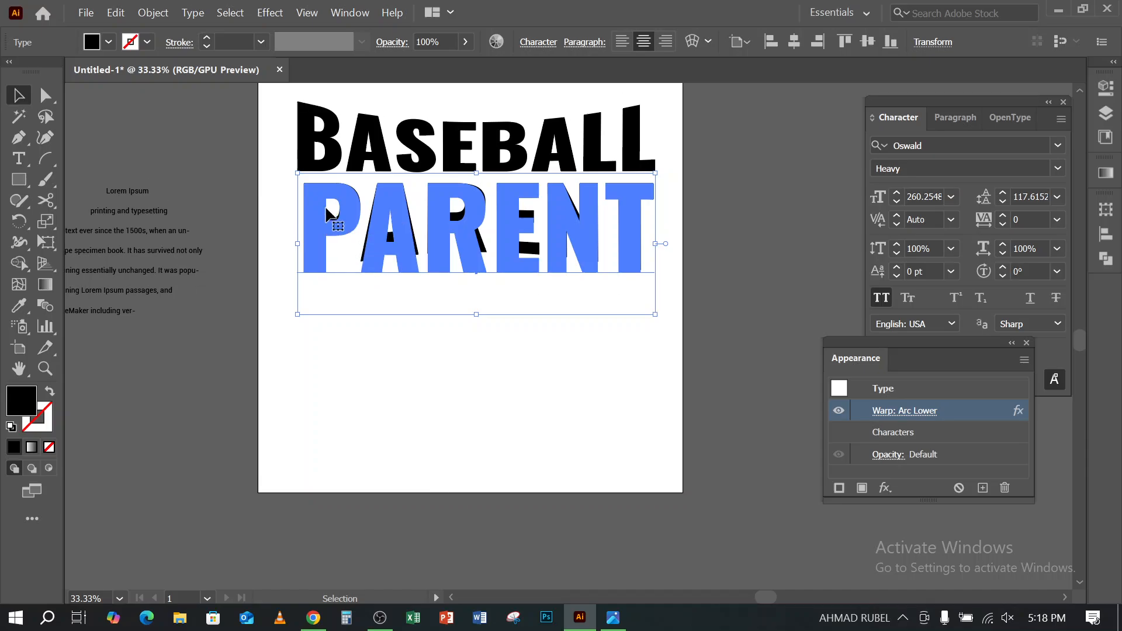
{"action": "scroll", "coordinate": [270, 138], "scroll_direction": "up", "scroll_amount": 2}
{"action": "left_click_drag", "start_coordinate": [270, 132], "coordinate": [647, 472]}
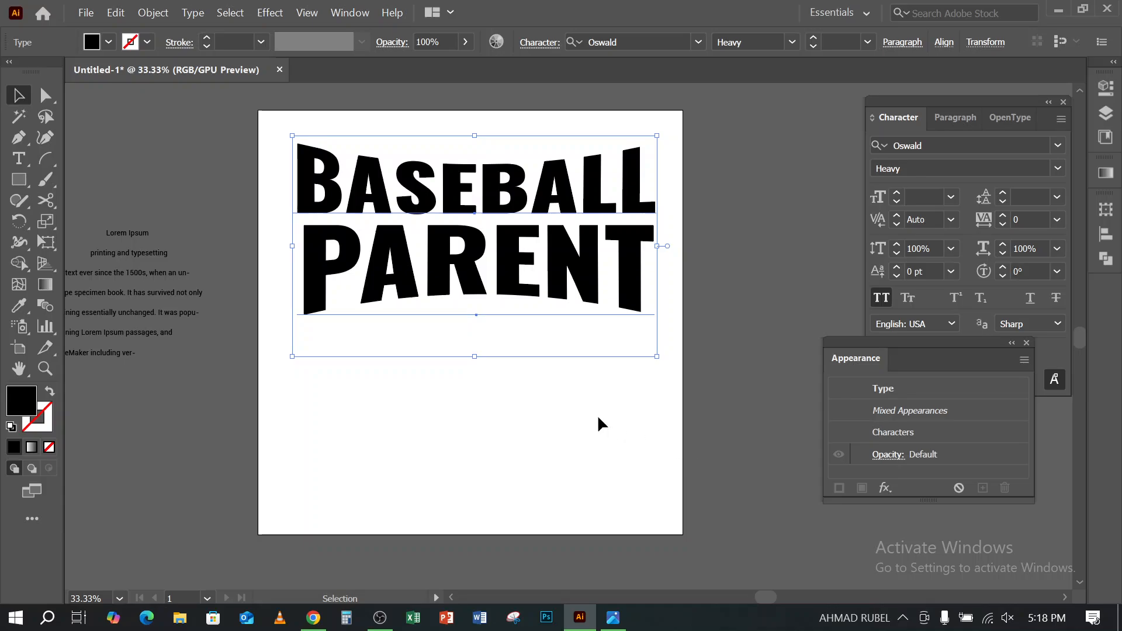
{"action": "left_click_drag", "start_coordinate": [259, 132], "coordinate": [655, 501]}
- In File Explorer, open the T-Shirt MockUp PSD 2 folder under E:\Mockup\T-Shirt and preview the T-Shirt-Mock-Up-Back image
{"action": "left_click", "coordinate": [181, 622]}
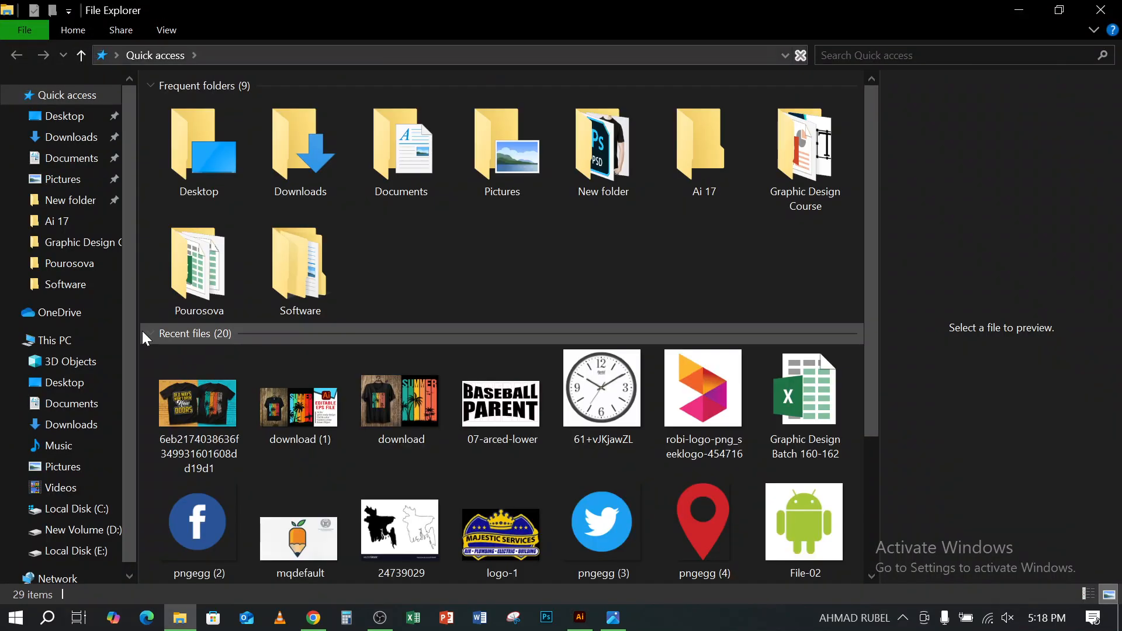
{"action": "left_click", "coordinate": [79, 552]}
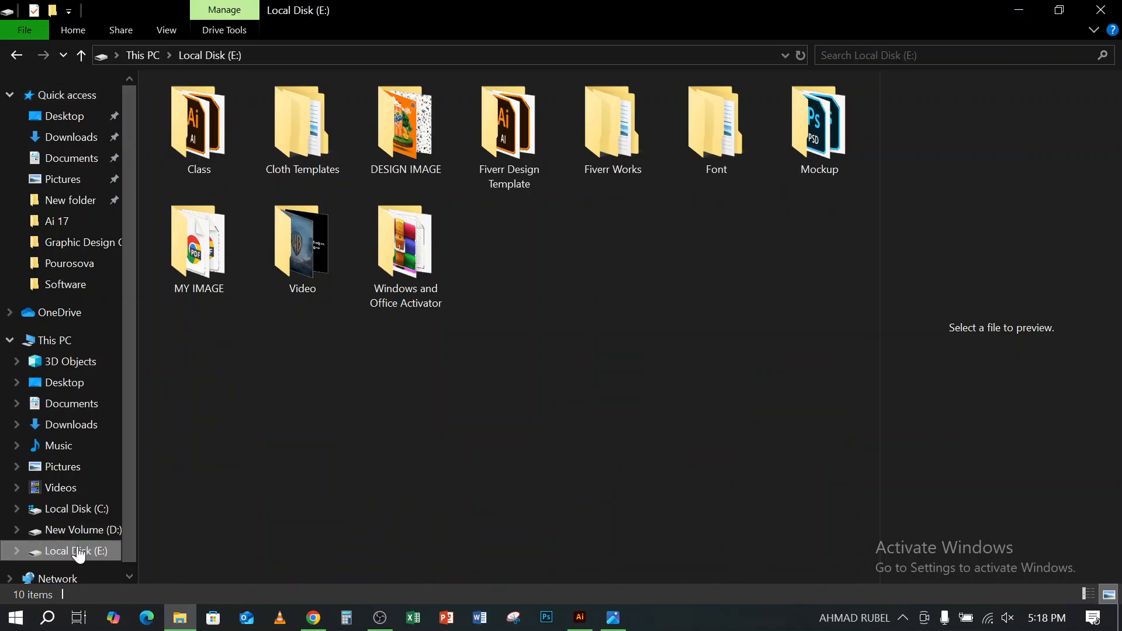
{"action": "double_click", "coordinate": [833, 143]}
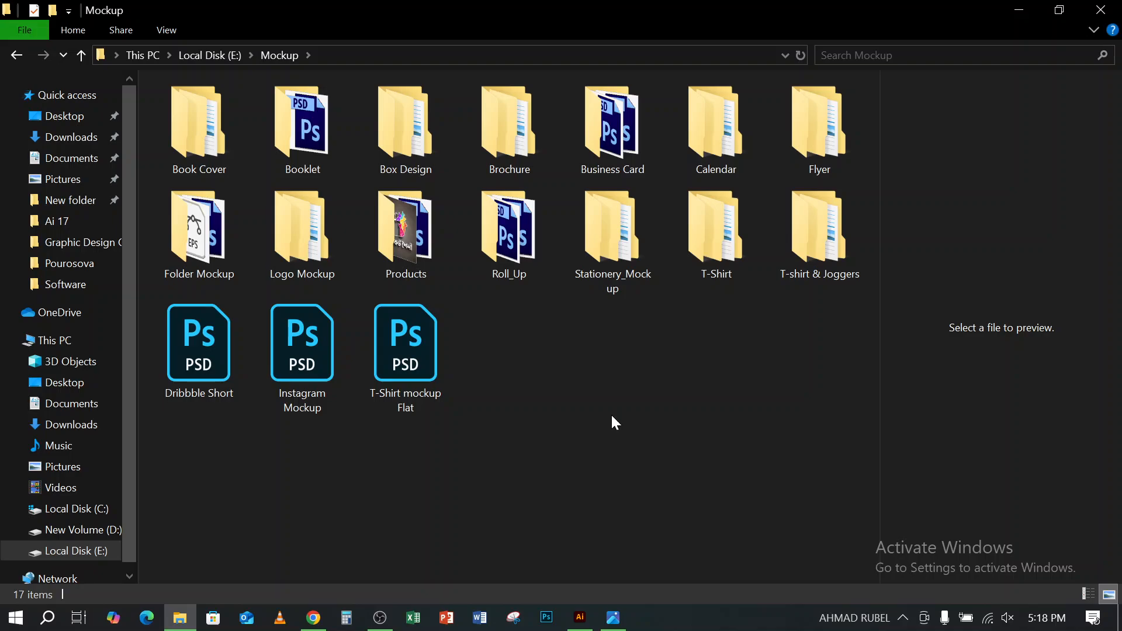
{"action": "double_click", "coordinate": [717, 231]}
{"action": "double_click", "coordinate": [723, 225]}
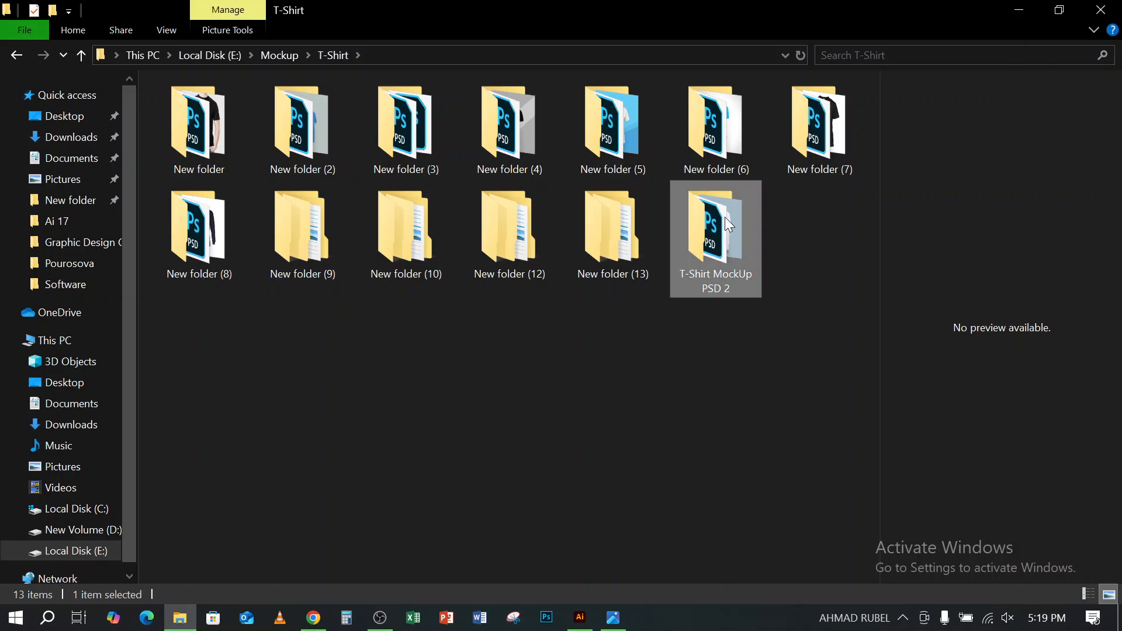
{"action": "left_click", "coordinate": [307, 133]}
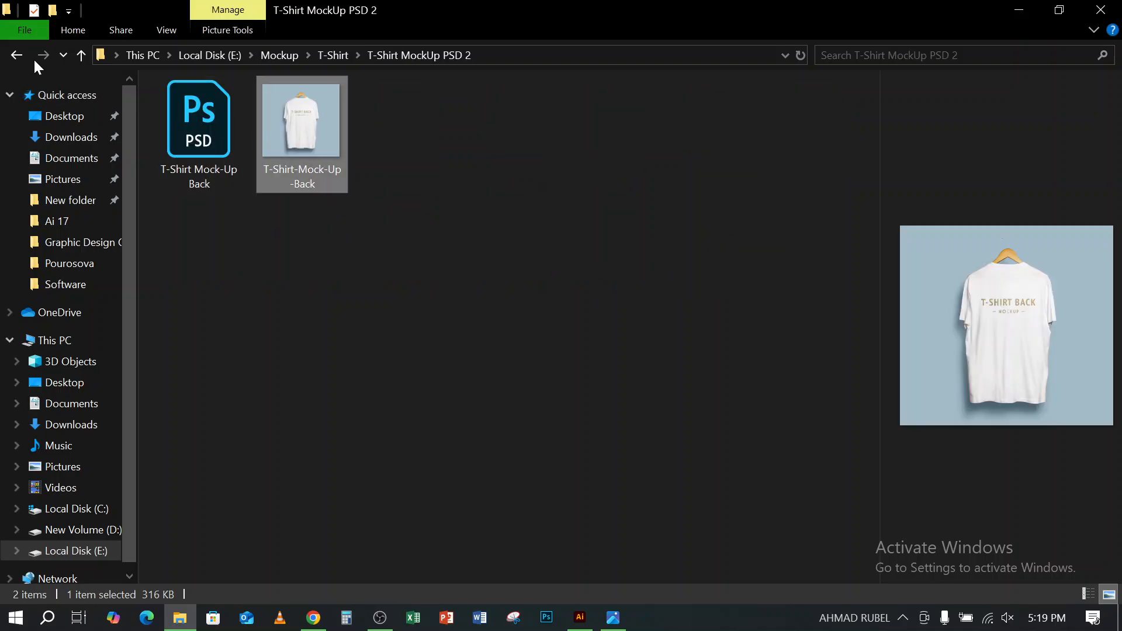
- From the T-Shirt folder's New folder, view the Free-Man-Wearing-Black-TShirt-Mockup-PSD-2018 image full size, close it and return to Illustrator
{"action": "left_click", "coordinate": [19, 55]}
{"action": "double_click", "coordinate": [217, 129]}
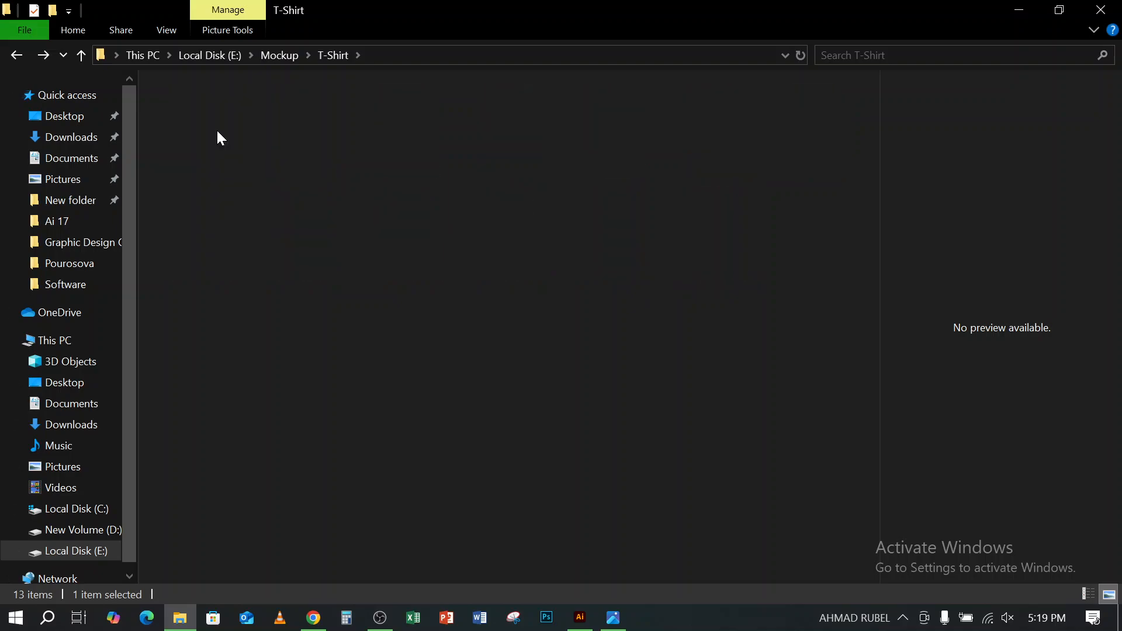
{"action": "left_click", "coordinate": [308, 132]}
{"action": "left_click", "coordinate": [205, 136]}
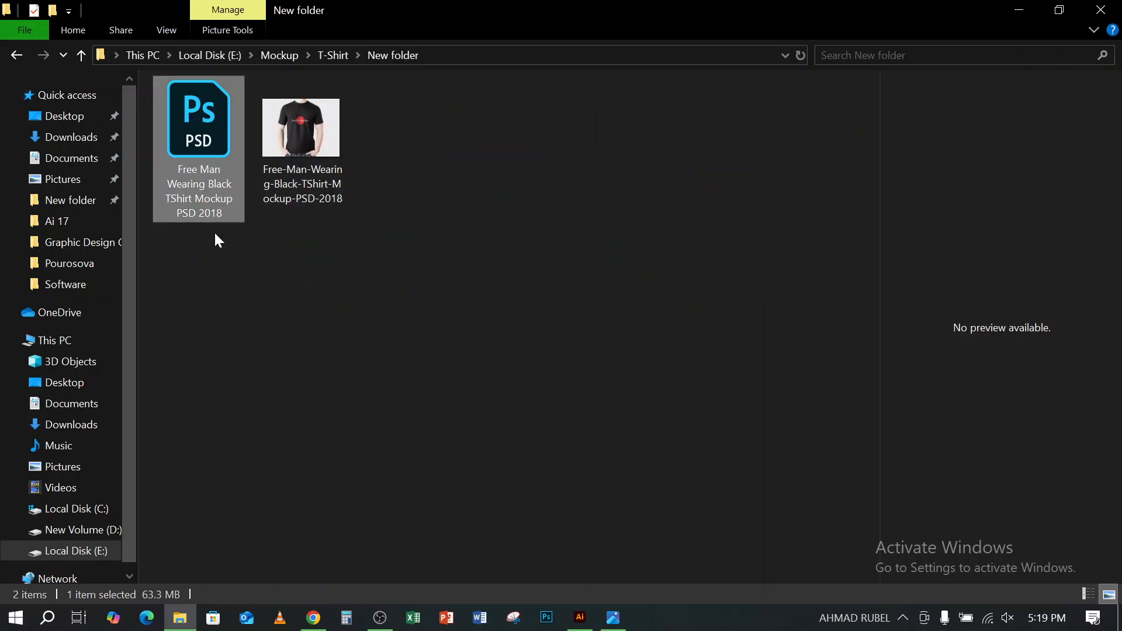
{"action": "double_click", "coordinate": [303, 126]}
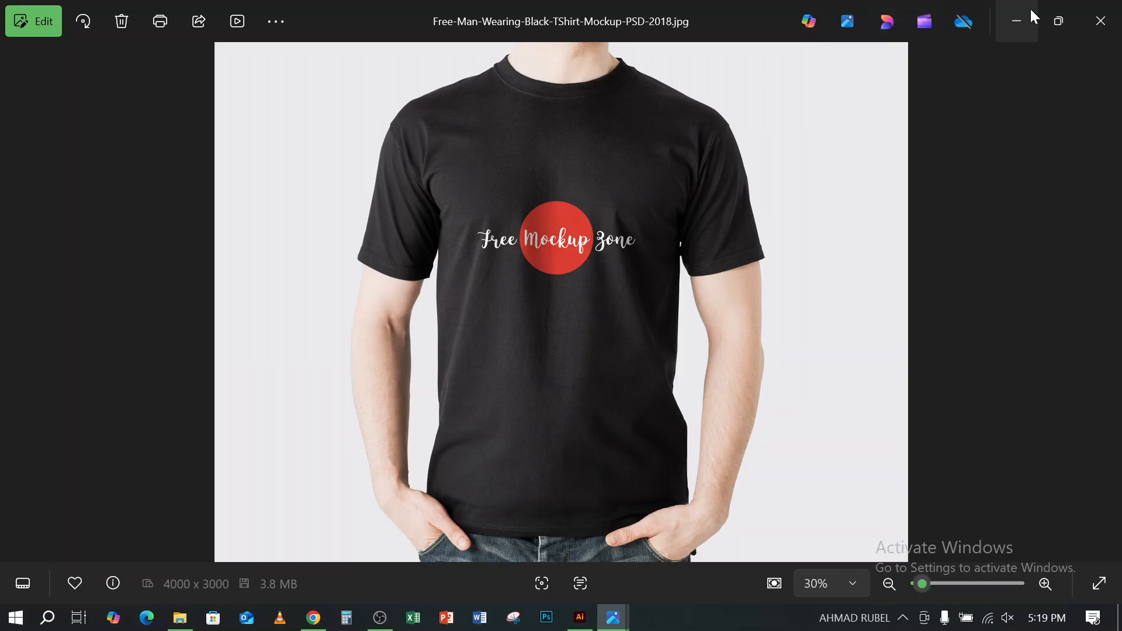
{"action": "left_click", "coordinate": [1106, 21]}
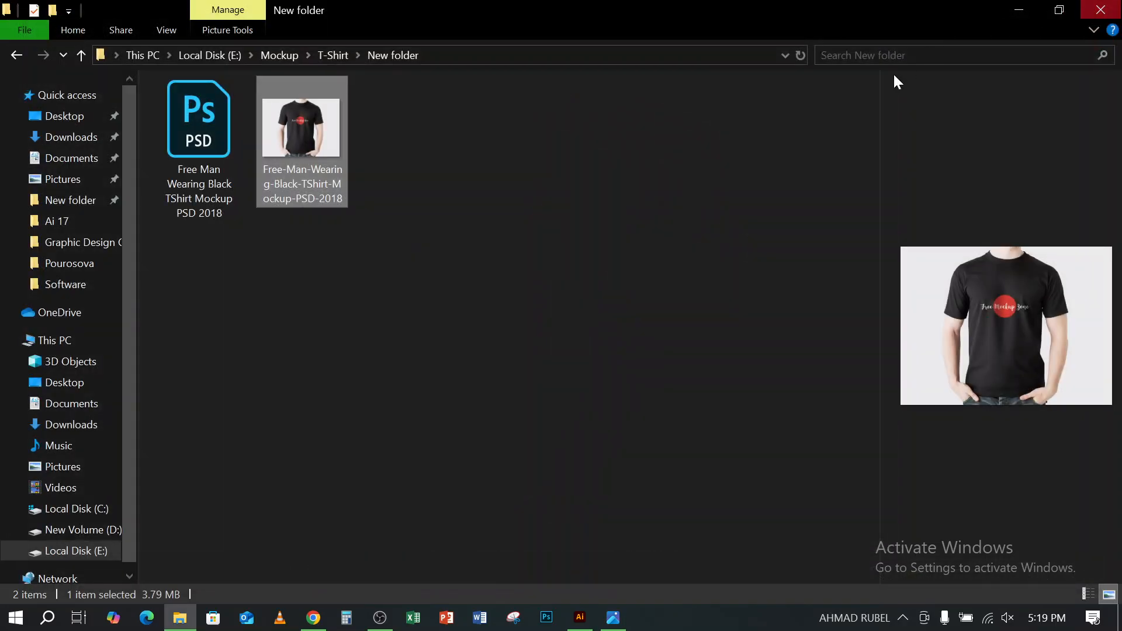
{"action": "left_click", "coordinate": [585, 620]}
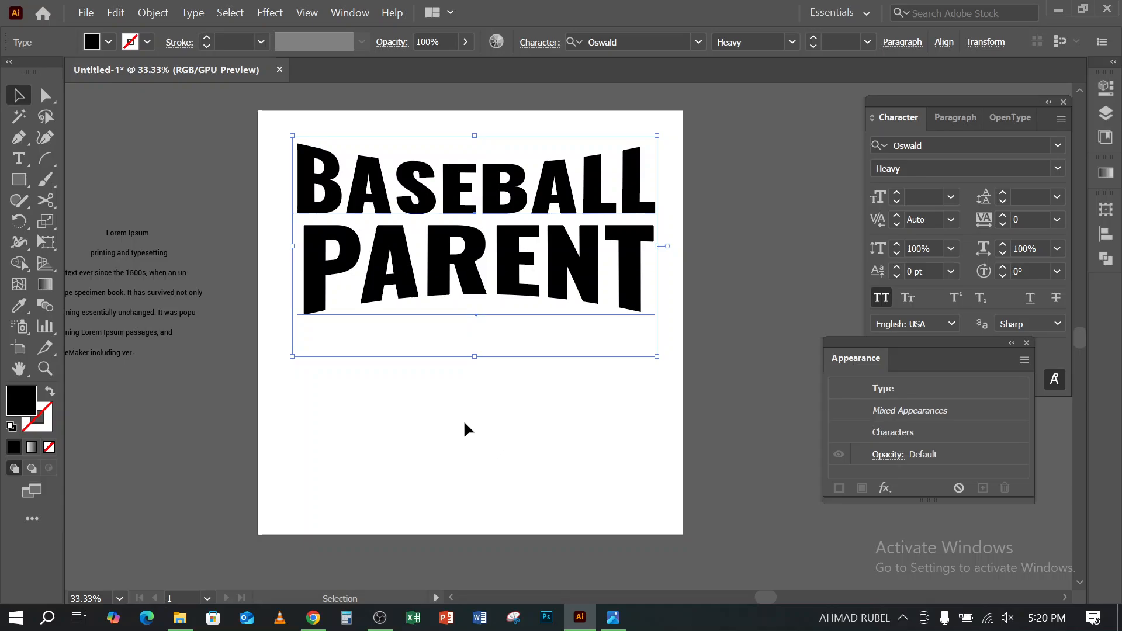
- Back in Chrome, find Freepik's SUMMER MEANS HAPPY TIMES AND GOOD SUNSHINE shirt among the related images and save it to Downloads as images in PNG format
{"action": "left_click", "coordinate": [313, 618]}
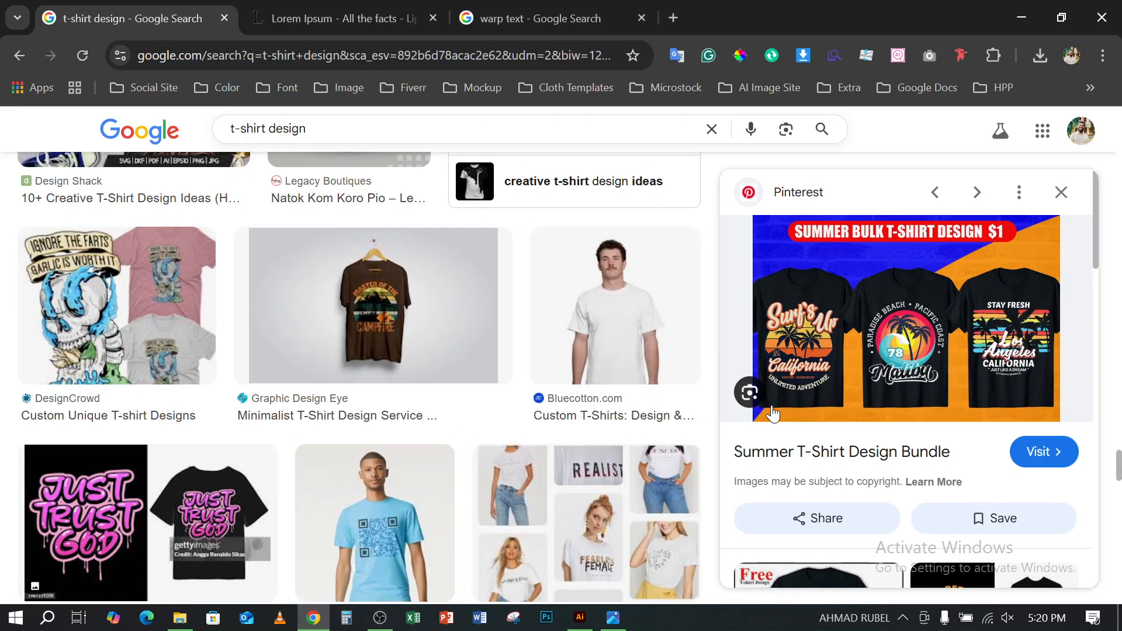
{"action": "scroll", "coordinate": [783, 420], "scroll_direction": "down", "scroll_amount": 5}
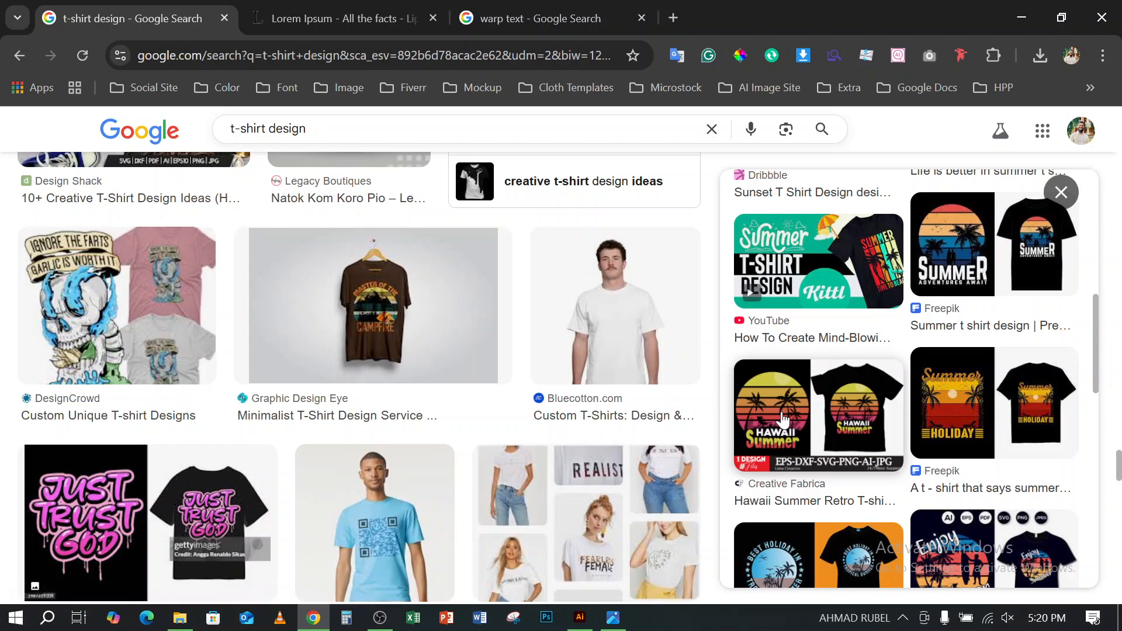
{"action": "scroll", "coordinate": [783, 420], "scroll_direction": "down", "scroll_amount": 15}
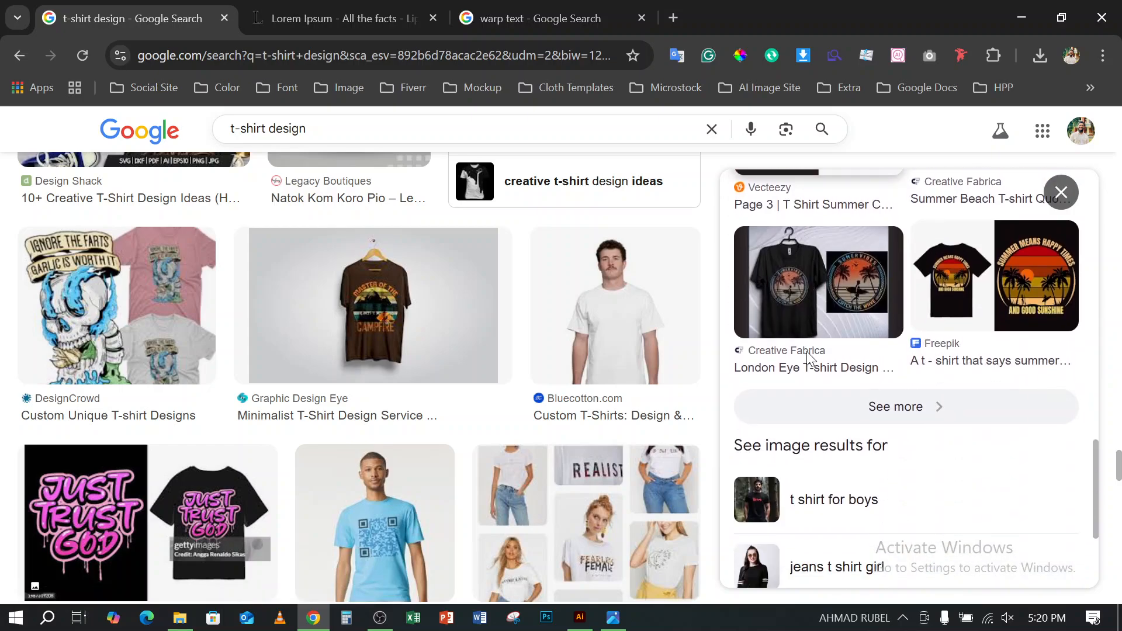
{"action": "left_click", "coordinate": [1009, 292]}
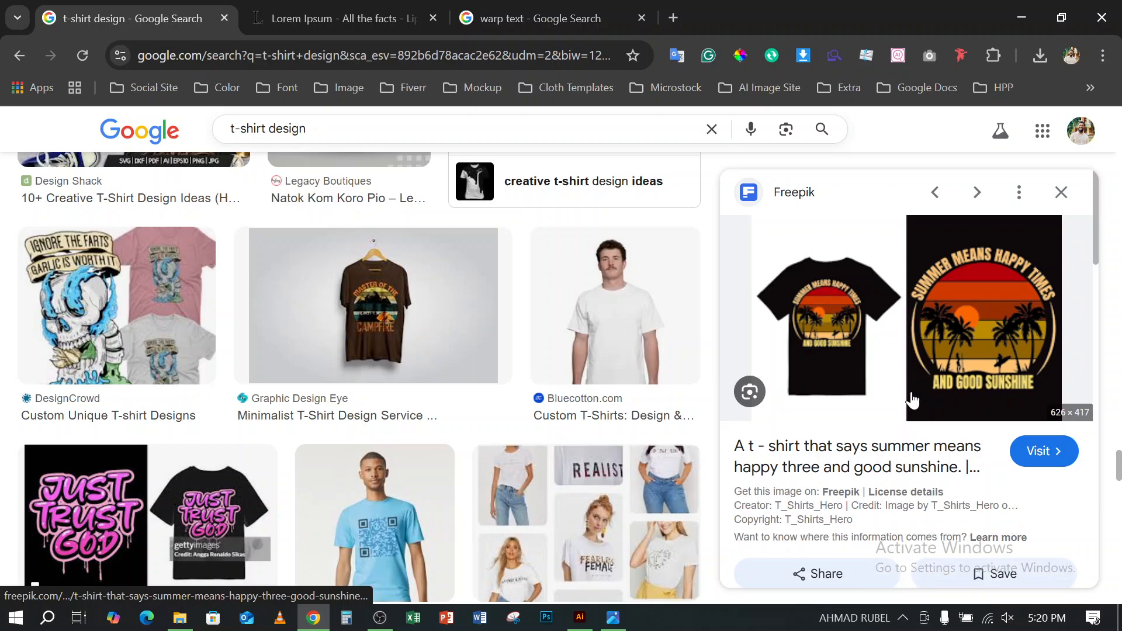
{"action": "right_click", "coordinate": [905, 283]}
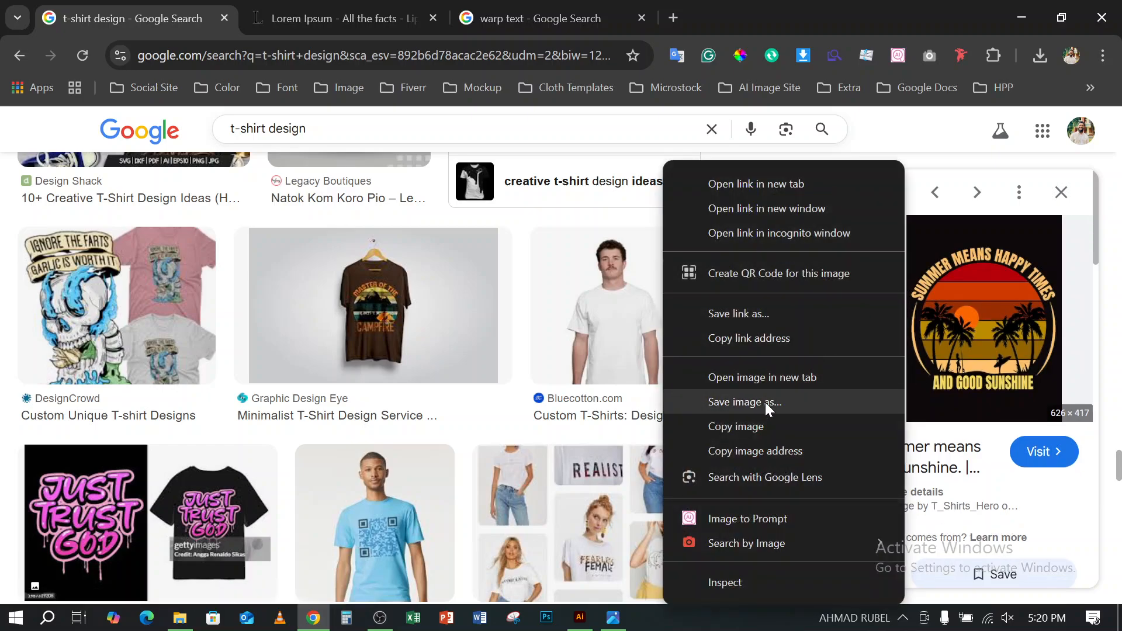
{"action": "left_click", "coordinate": [678, 408]}
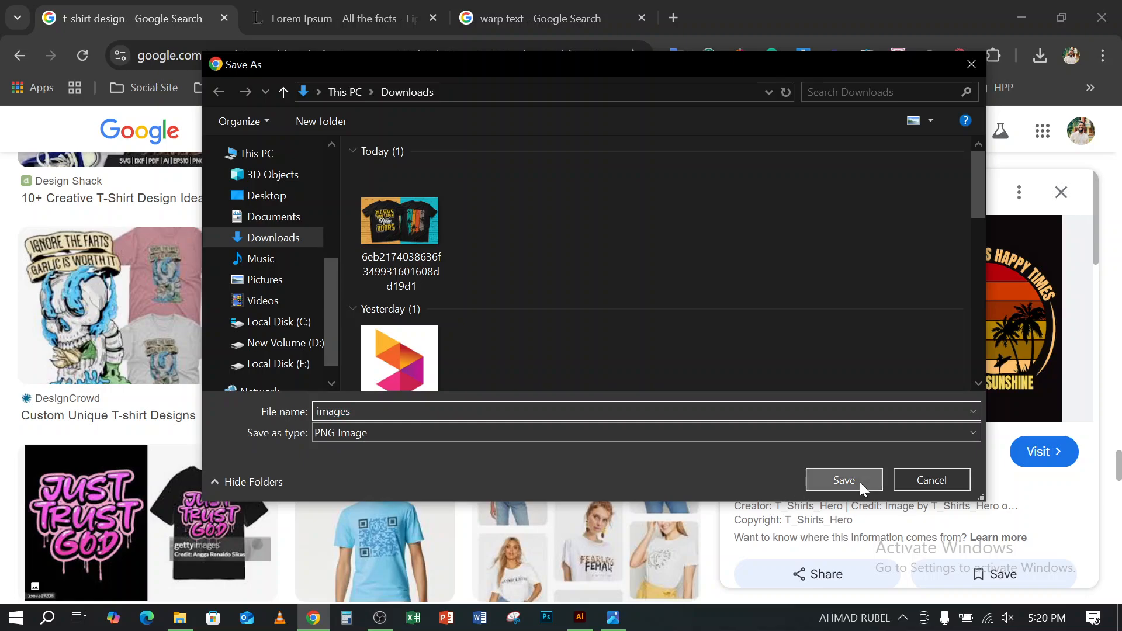
{"action": "left_click", "coordinate": [844, 480]}
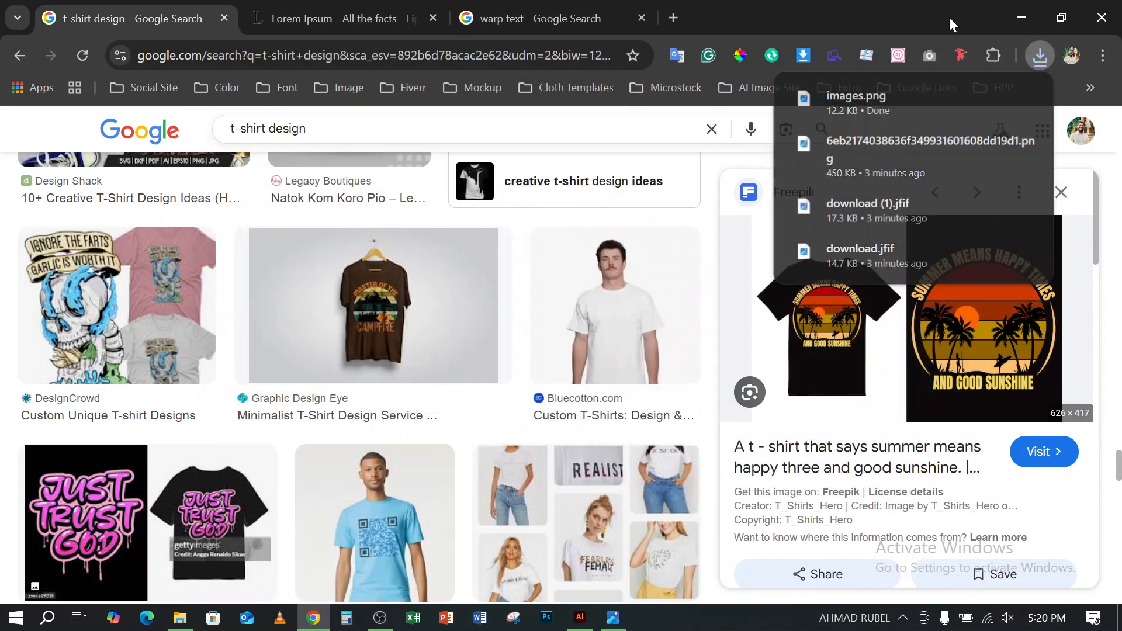
- Look through further related summer and sunset t-shirt designs, and minimize the browser
{"action": "scroll", "coordinate": [596, 318], "scroll_direction": "down", "scroll_amount": 7}
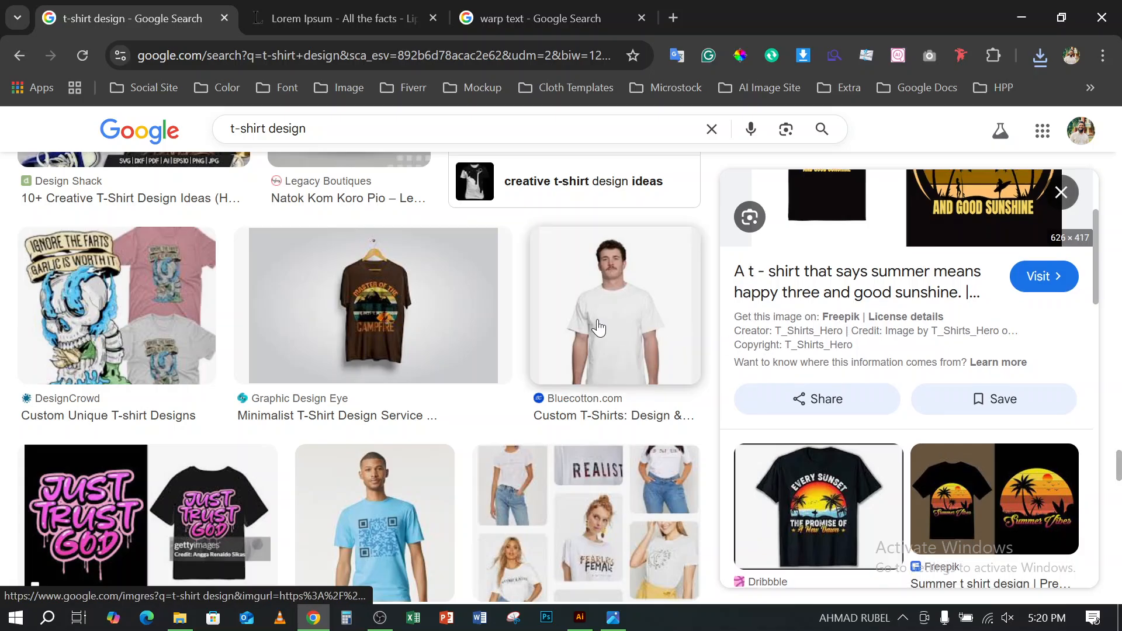
{"action": "scroll", "coordinate": [920, 422], "scroll_direction": "down", "scroll_amount": 10}
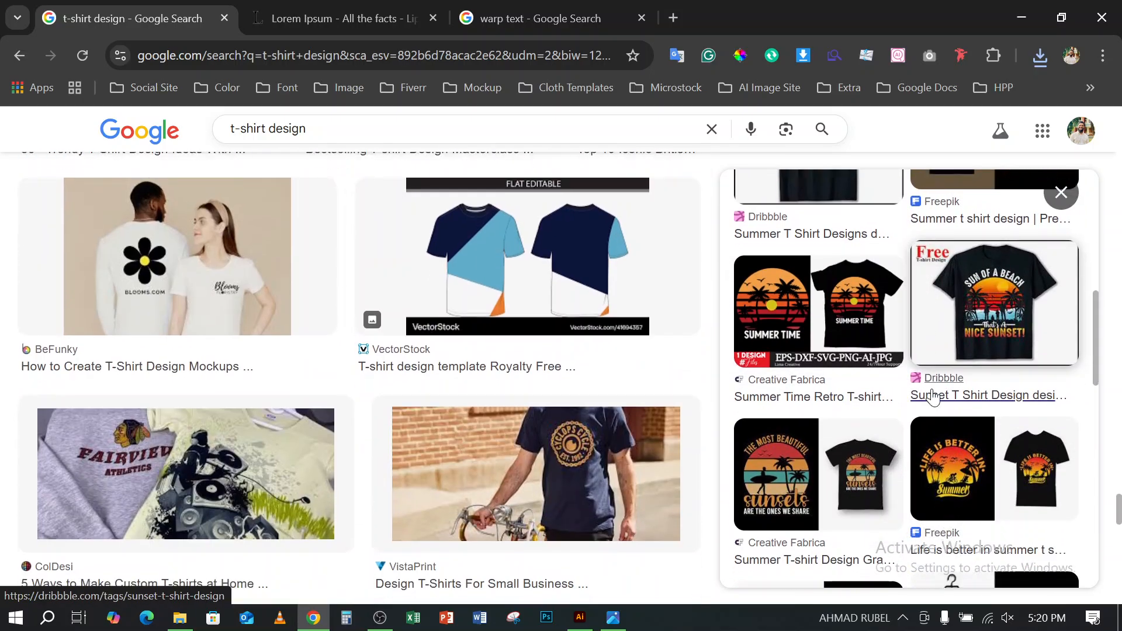
{"action": "scroll", "coordinate": [886, 413], "scroll_direction": "down", "scroll_amount": 3}
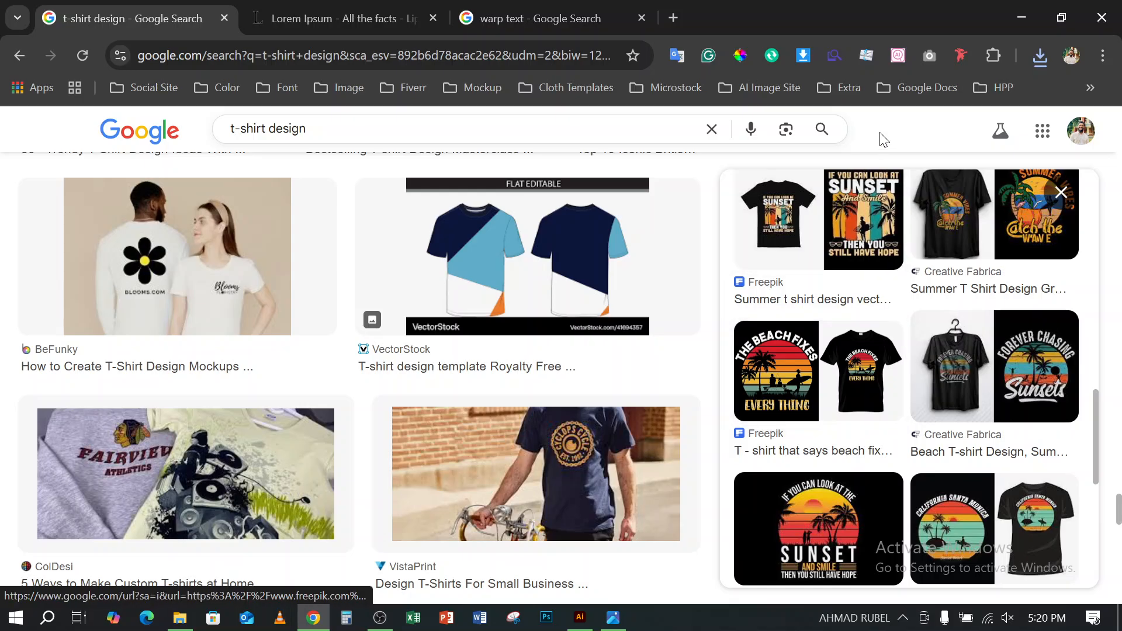
{"action": "left_click", "coordinate": [1022, 17]}
- In File Explorer's Downloads folder, preview the saved shirt image download (1) and open the SUMMER shirt image download.jfif for viewing
{"action": "left_click", "coordinate": [180, 618]}
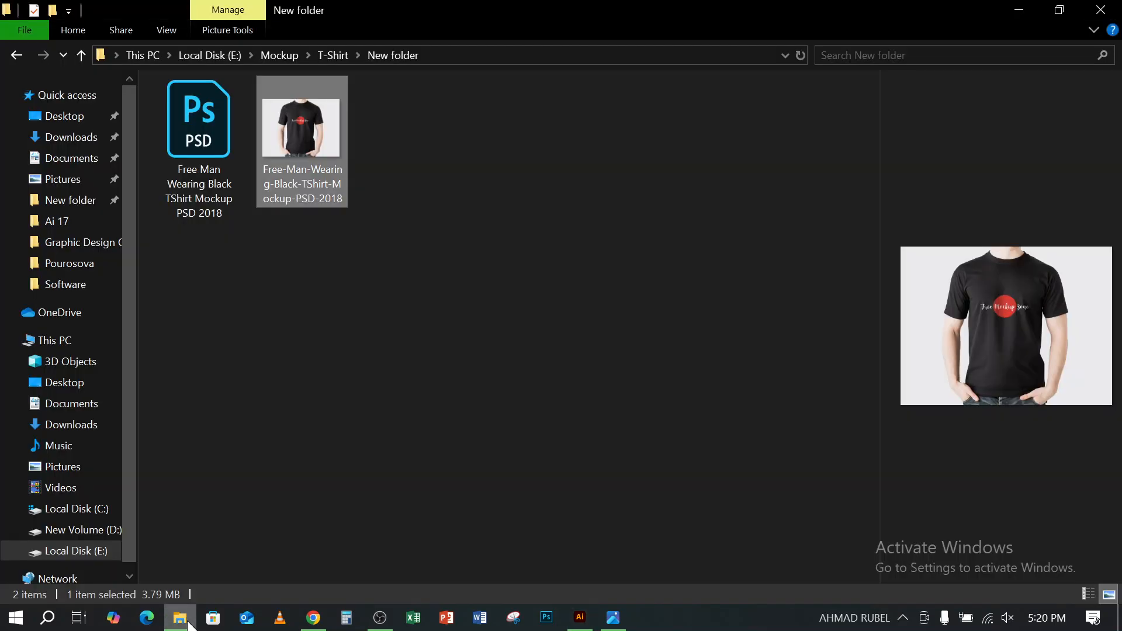
{"action": "left_click", "coordinate": [50, 125]}
{"action": "left_click", "coordinate": [53, 137]}
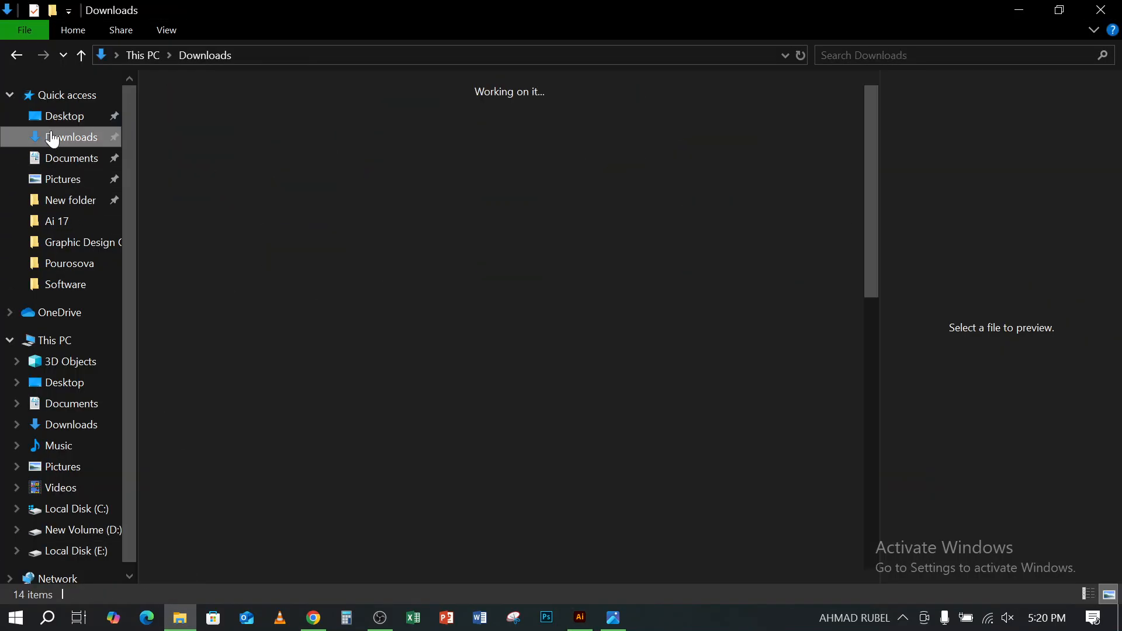
{"action": "left_click", "coordinate": [510, 166]}
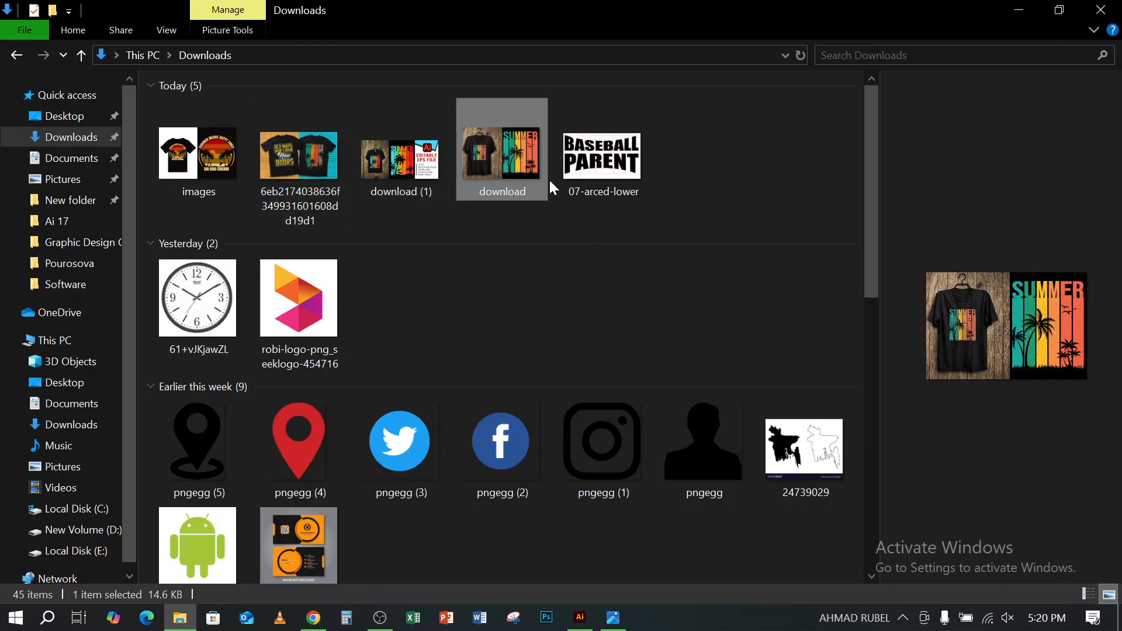
{"action": "left_click", "coordinate": [400, 161]}
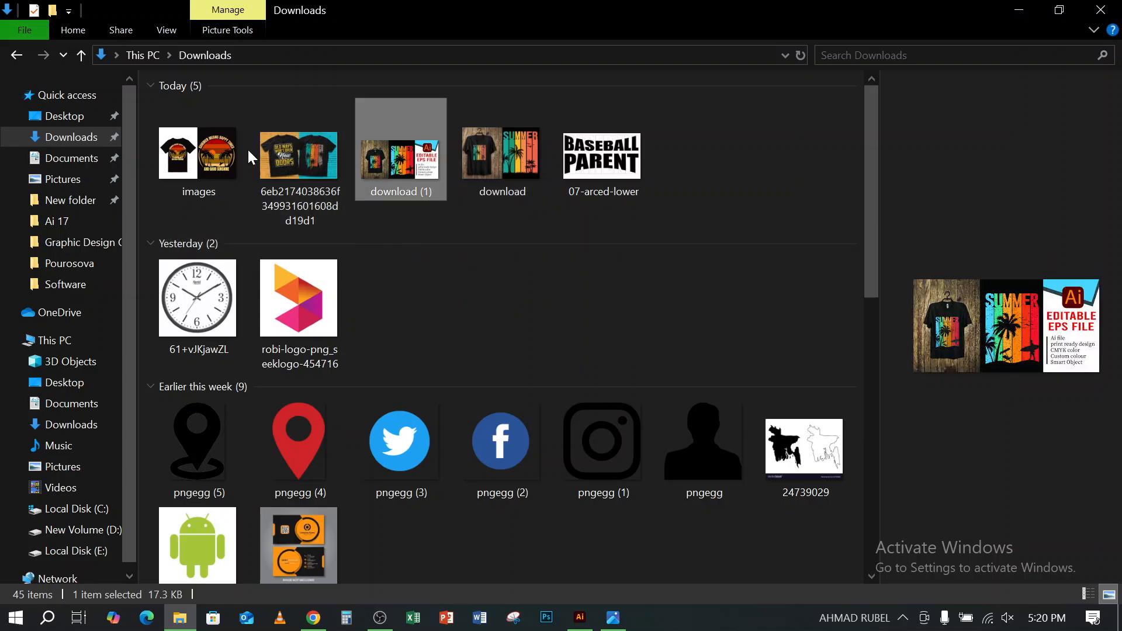
{"action": "left_click", "coordinate": [510, 151]}
{"action": "double_click", "coordinate": [507, 149]}
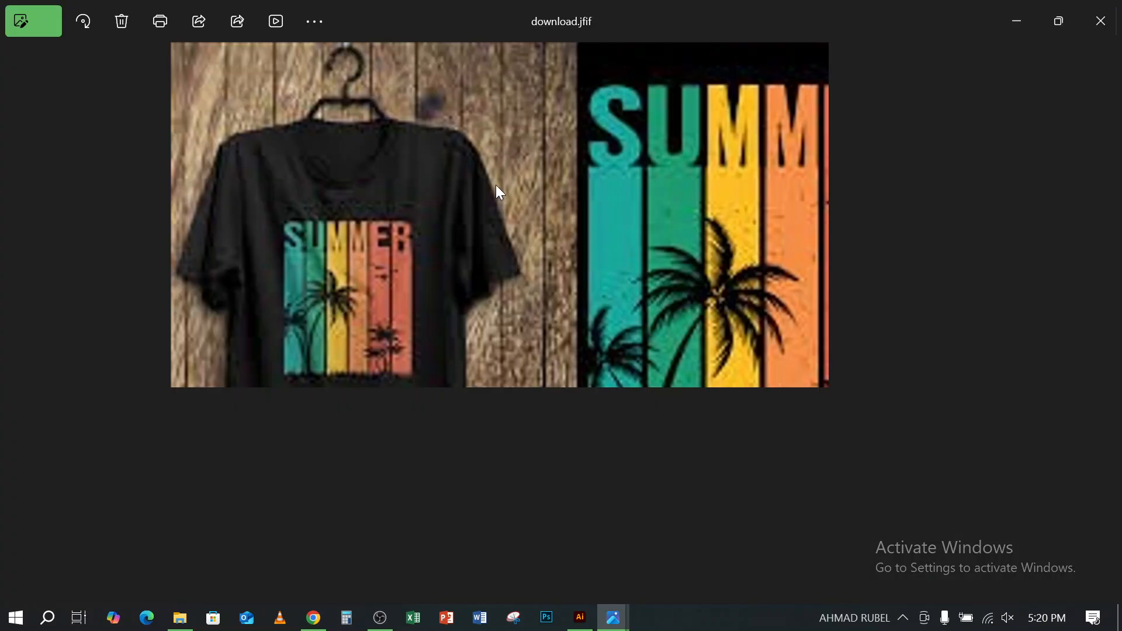
- Inspect the SUMMER shirt image up close, close it, and preview the other saved t-shirt images in Downloads
{"action": "scroll", "coordinate": [643, 266], "scroll_direction": "up", "scroll_amount": 3}
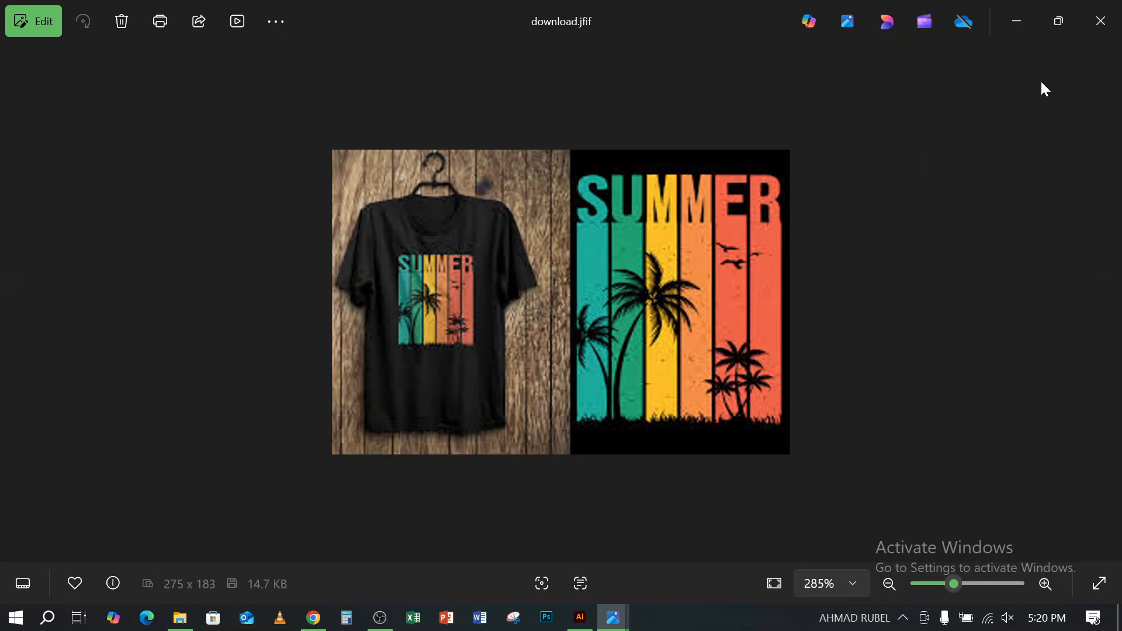
{"action": "left_click", "coordinate": [1102, 21]}
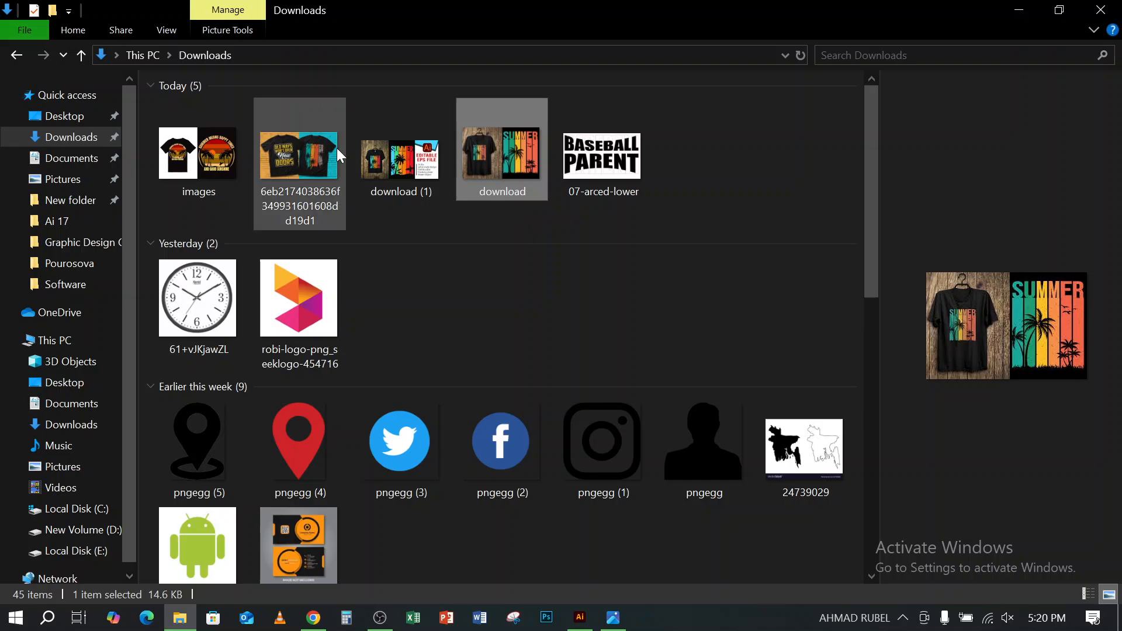
{"action": "left_click", "coordinate": [262, 169]}
{"action": "left_click", "coordinate": [182, 166]}
{"action": "left_click", "coordinate": [291, 158]}
{"action": "left_click", "coordinate": [419, 170]}
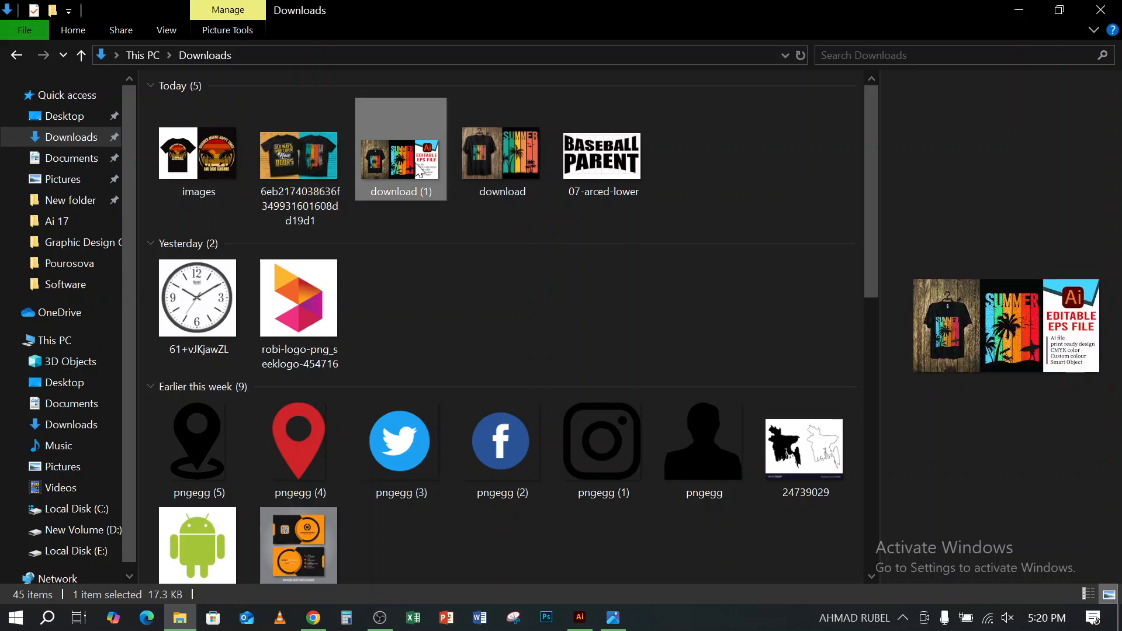
{"action": "left_click", "coordinate": [535, 159]}
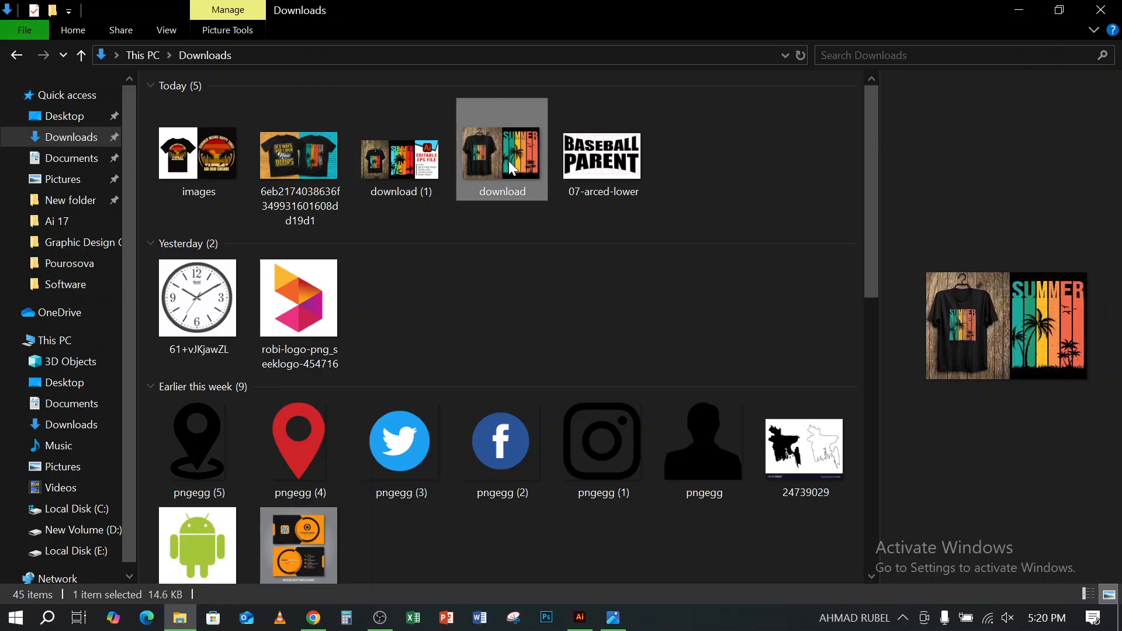
{"action": "left_click", "coordinate": [370, 174]}
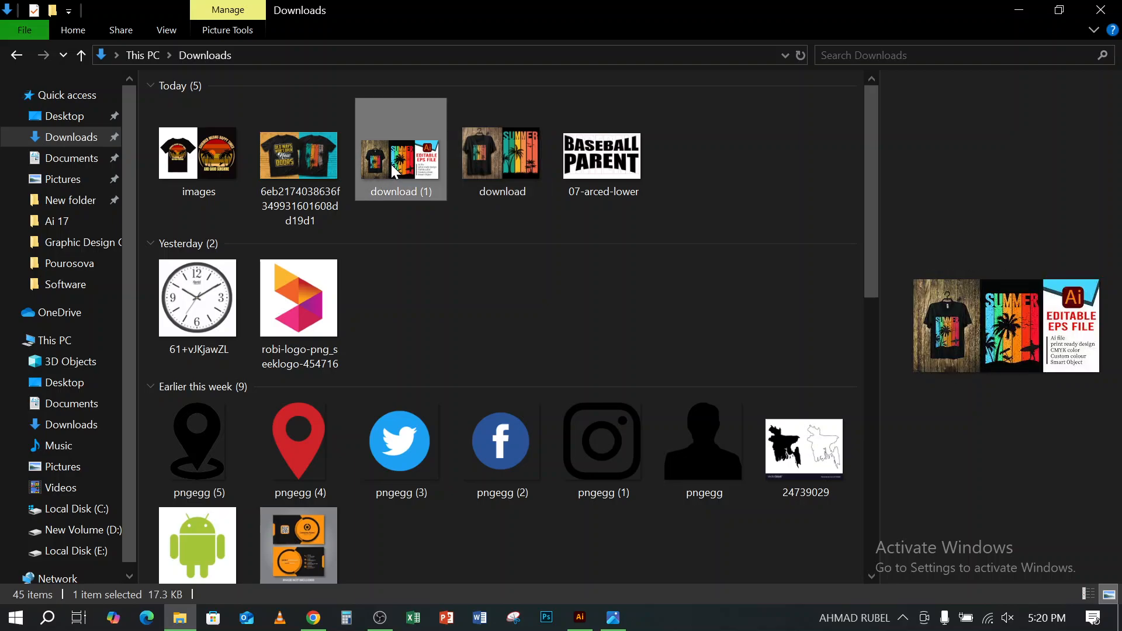
- Place the download (1) image from Downloads beside the Illustrator artboard and delete the black arched shape above the artboard
{"action": "left_click_drag", "start_coordinate": [391, 165], "coordinate": [772, 275]}
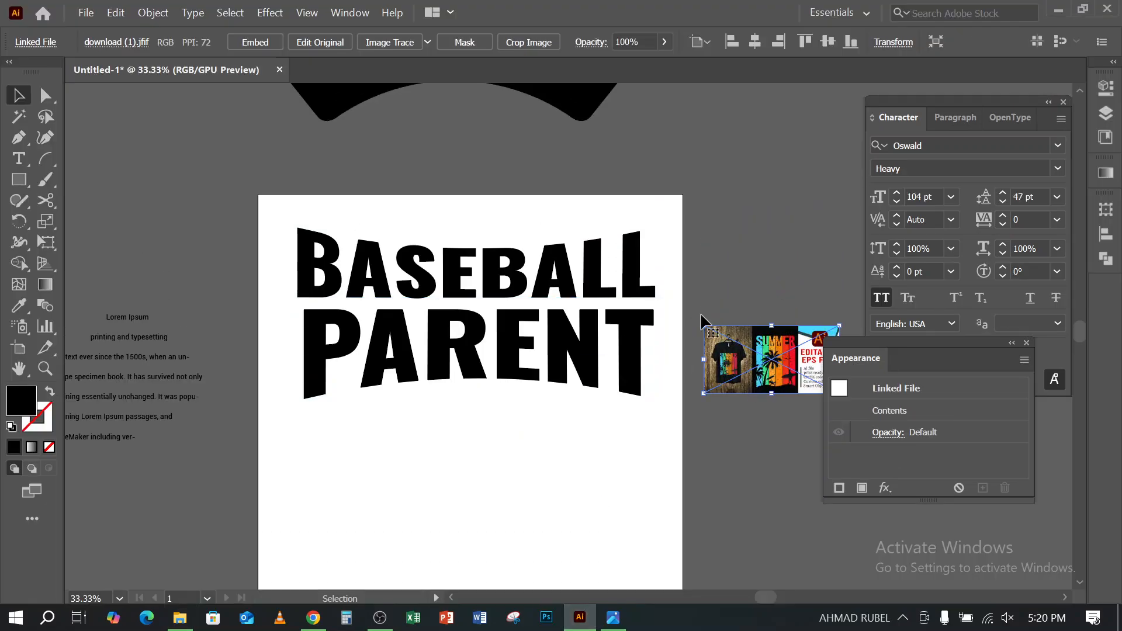
{"action": "scroll", "coordinate": [608, 208], "scroll_direction": "up", "scroll_amount": 3}
{"action": "left_click", "coordinate": [594, 180]}
{"action": "key", "text": "Delete"}
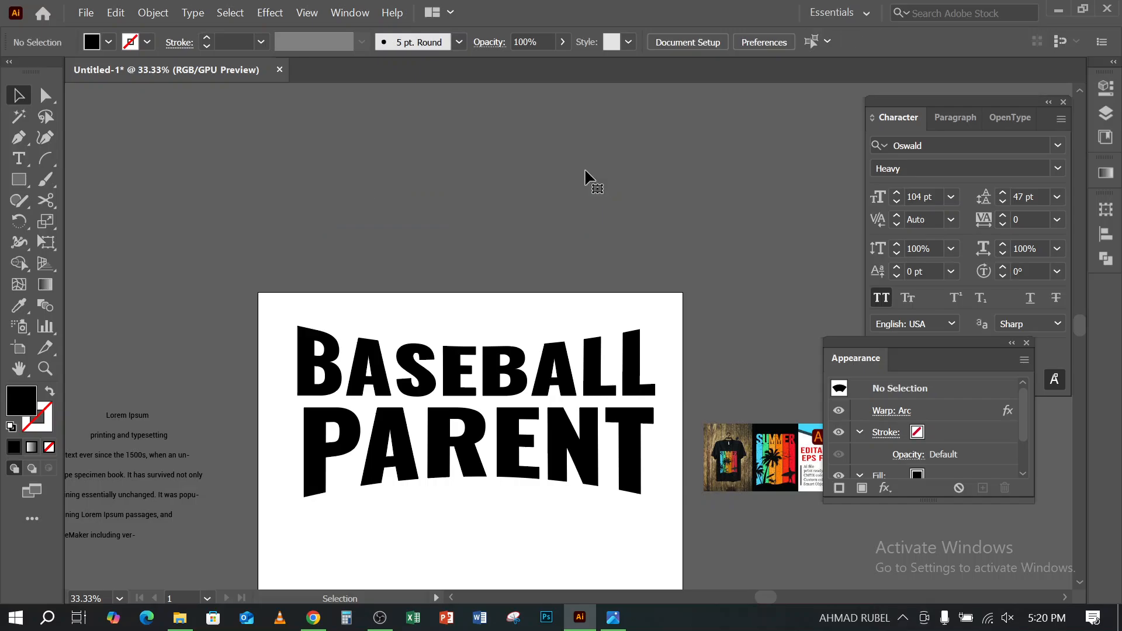
- Move the placed SUMMER shirt image above the artboard and enlarge it
{"action": "left_click_drag", "start_coordinate": [754, 459], "coordinate": [704, 211]}
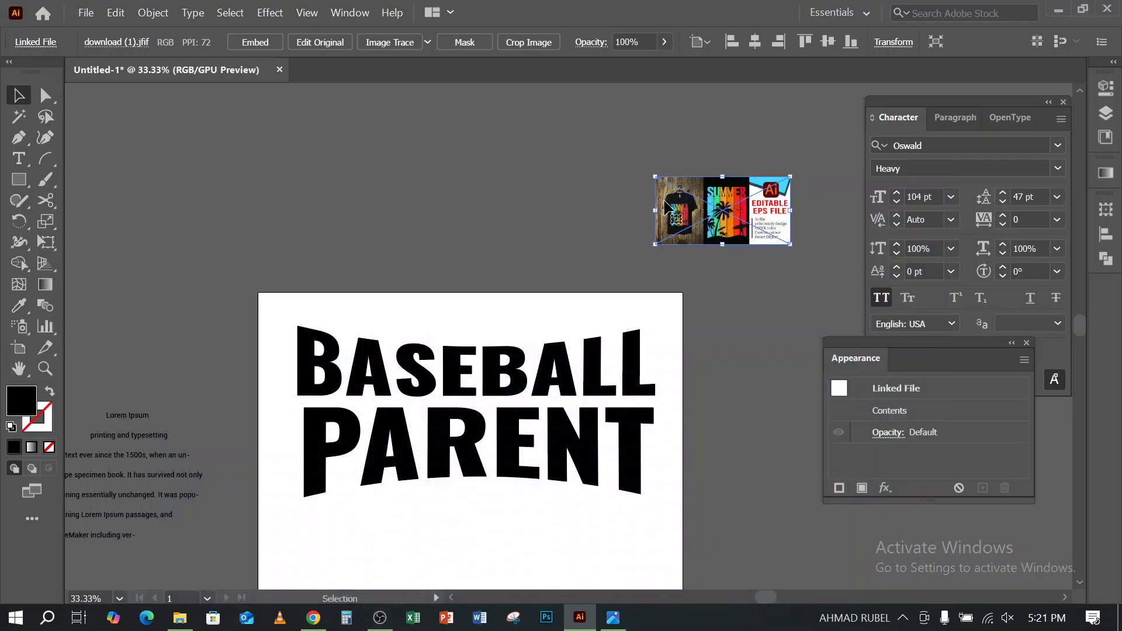
{"action": "left_click_drag", "start_coordinate": [655, 210], "coordinate": [616, 210]}
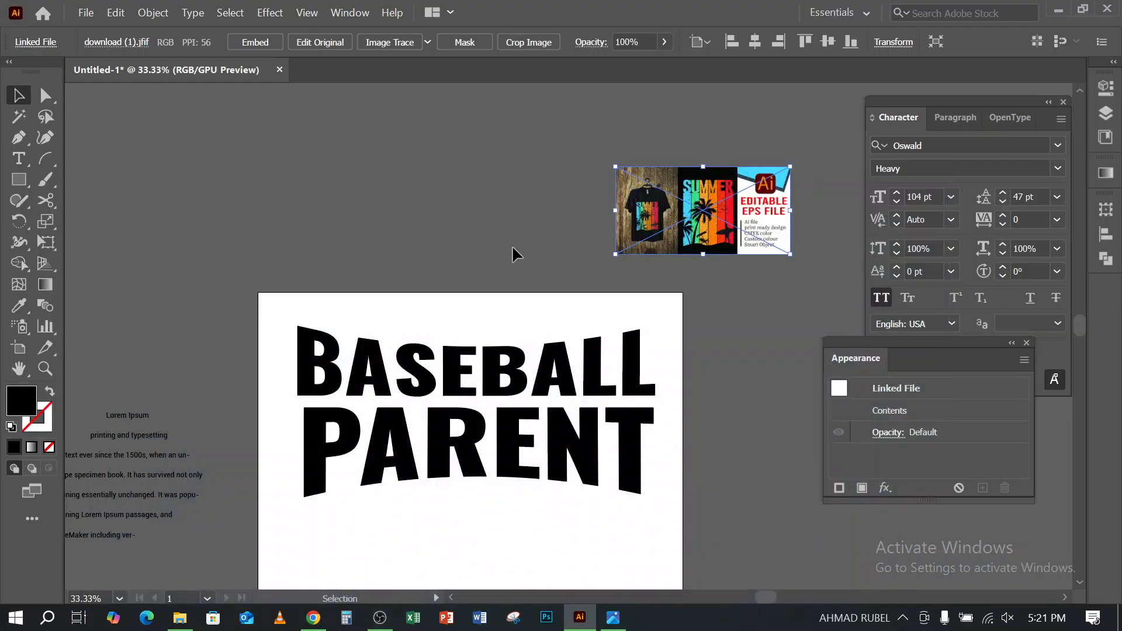
- Delete the BASEBALL PARENT lettering and the Lorem Ipsum area text together
{"action": "scroll", "coordinate": [513, 246], "scroll_direction": "down", "scroll_amount": 4}
{"action": "left_click_drag", "start_coordinate": [304, 321], "coordinate": [382, 288]}
{"action": "left_click_drag", "start_coordinate": [225, 237], "coordinate": [493, 391]}
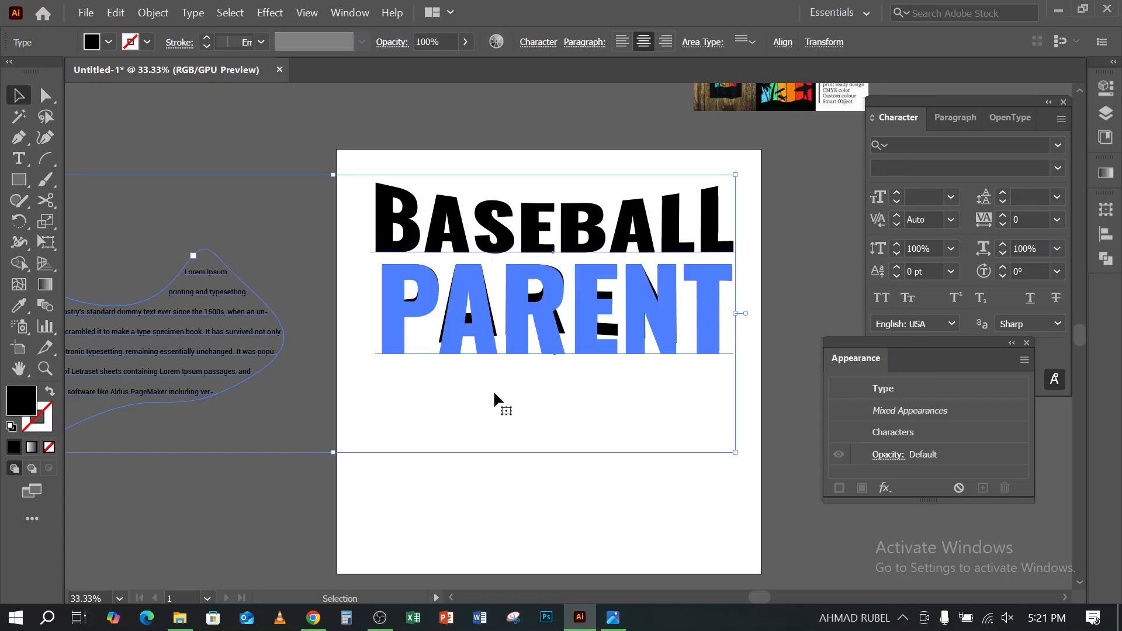
{"action": "key", "text": "Delete"}
{"action": "scroll", "coordinate": [503, 373], "scroll_direction": "down", "scroll_amount": 2}
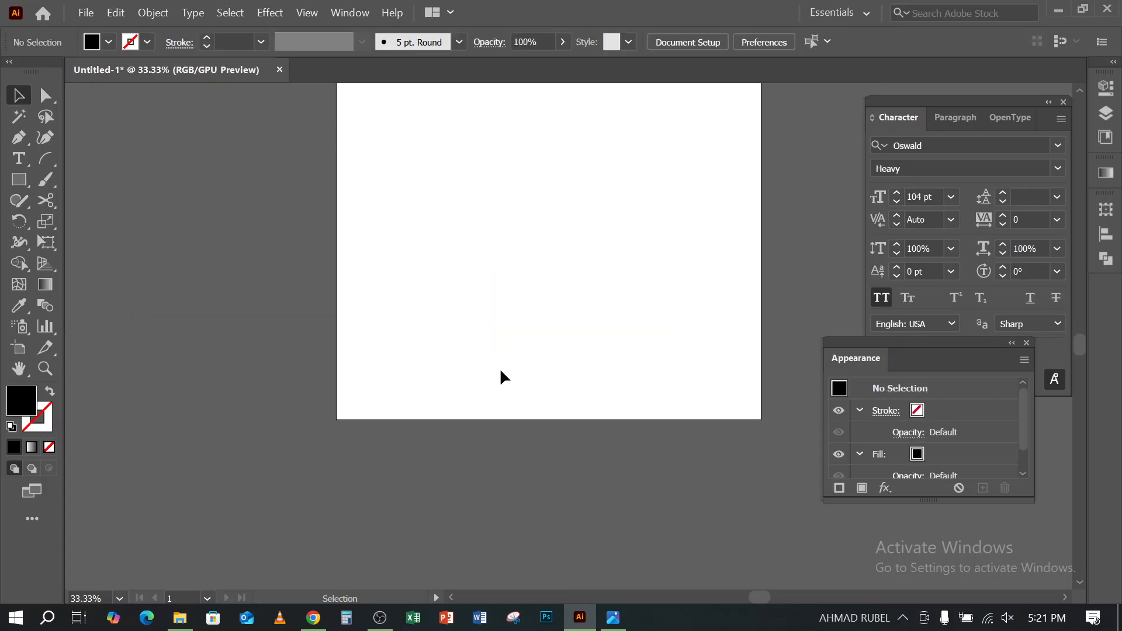
- Draw a small black square without a stroke above and to the left of the SUMMER reference image
{"action": "scroll", "coordinate": [500, 367], "scroll_direction": "up", "scroll_amount": 5}
{"action": "left_click", "coordinate": [716, 263]}
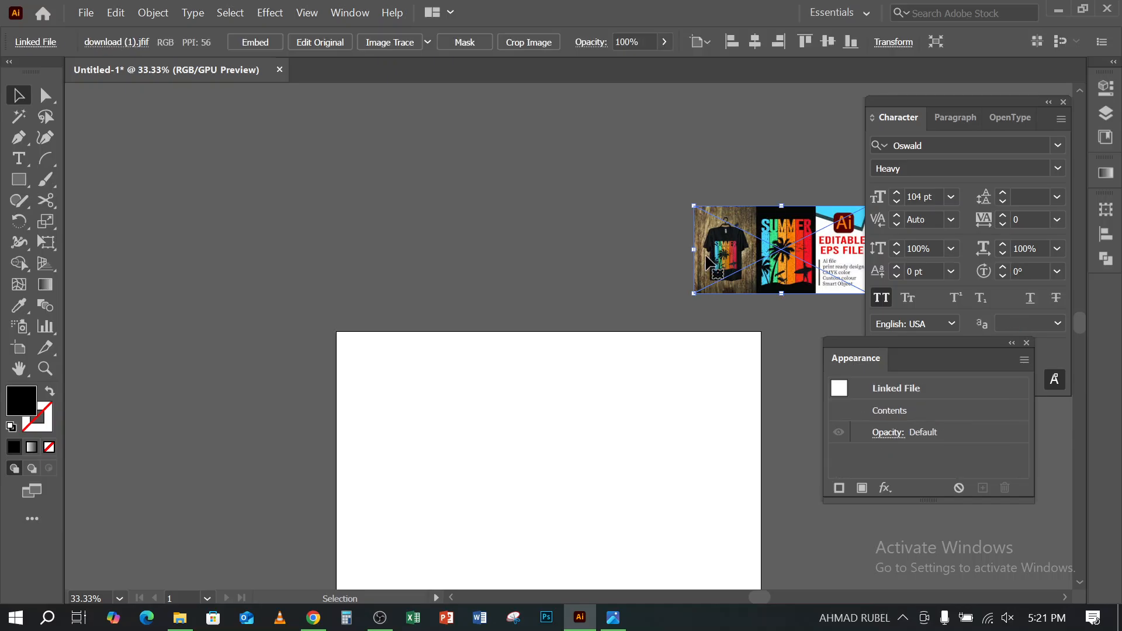
{"action": "scroll", "coordinate": [716, 266], "scroll_direction": "up", "scroll_amount": 2}
{"action": "key", "text": "ctrl+plus"}
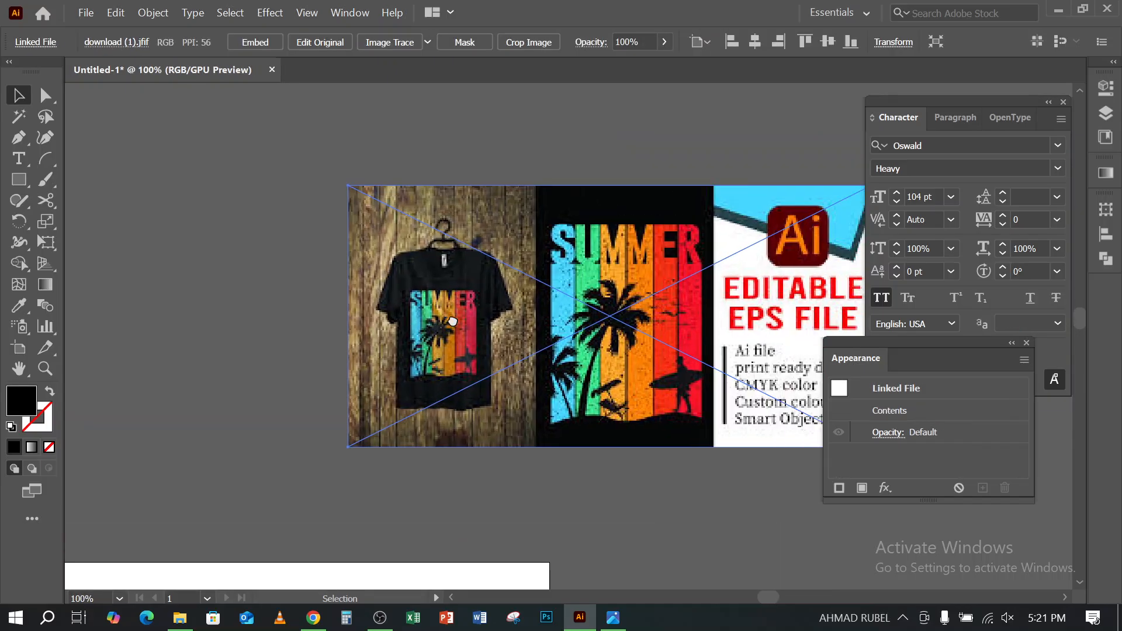
{"action": "left_click_drag", "start_coordinate": [28, 177], "coordinate": [92, 176]}
{"action": "mouse_move", "coordinate": [88, 131]}
{"action": "left_mouse_down"}
{"action": "mouse_move", "coordinate": [126, 169]}
{"action": "mouse_move", "coordinate": [112, 163]}
{"action": "mouse_move", "coordinate": [152, 166]}
{"action": "left_mouse_up"}
- Duplicate the black square into a horizontal row of six evenly spaced squares
{"action": "left_click", "coordinate": [18, 95]}
{"action": "left_click", "coordinate": [106, 199]}
{"action": "key", "text": "ctrl+d"}
{"action": "key", "text": "ctrl+d"}
{"action": "key", "text": "ctrl+d"}
{"action": "key", "text": "ctrl+d"}
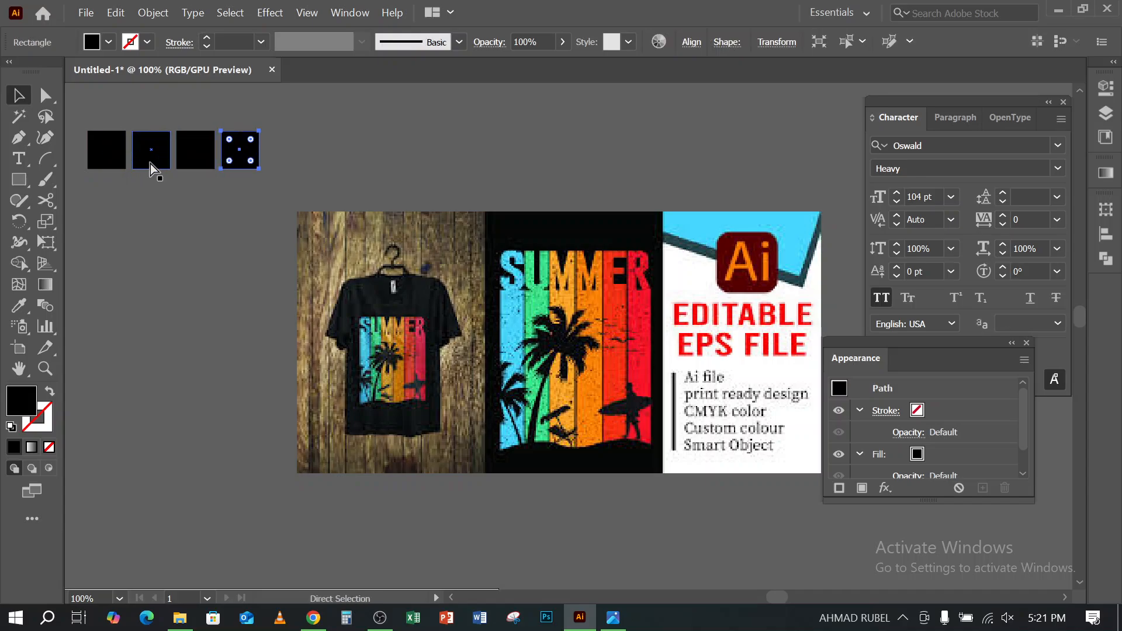
{"action": "left_click", "coordinate": [150, 231]}
- Fill the first square with the light blue sampled from the first stripe of the SUMMER design using the Eyedropper
{"action": "left_click", "coordinate": [107, 150]}
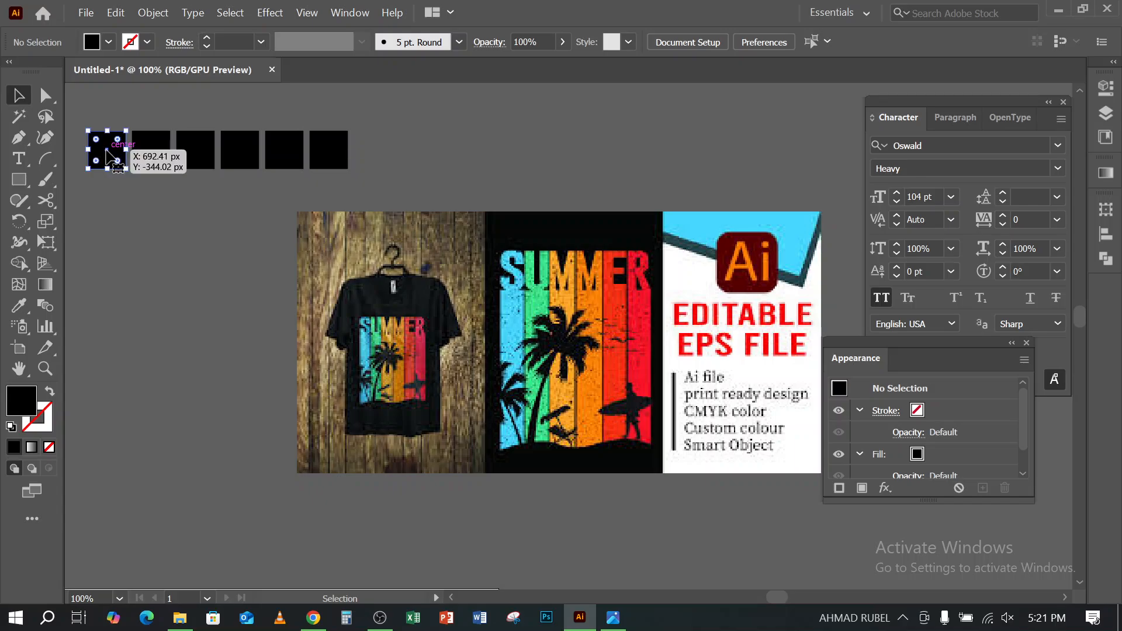
{"action": "left_click", "coordinate": [20, 306]}
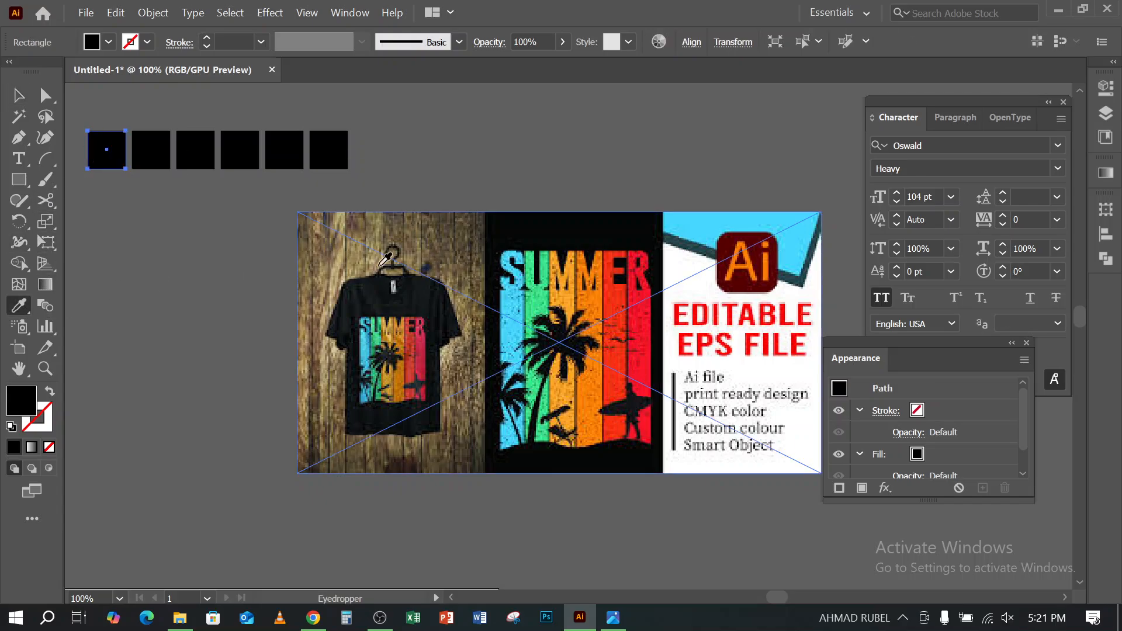
{"action": "left_click", "coordinate": [20, 310]}
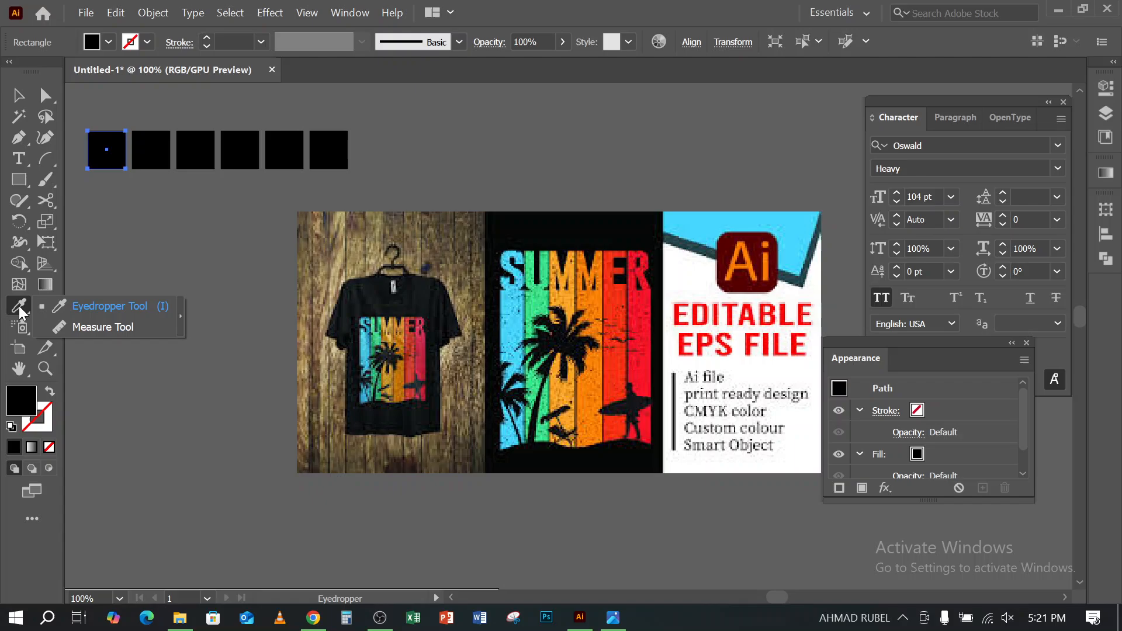
{"action": "left_click", "coordinate": [73, 304]}
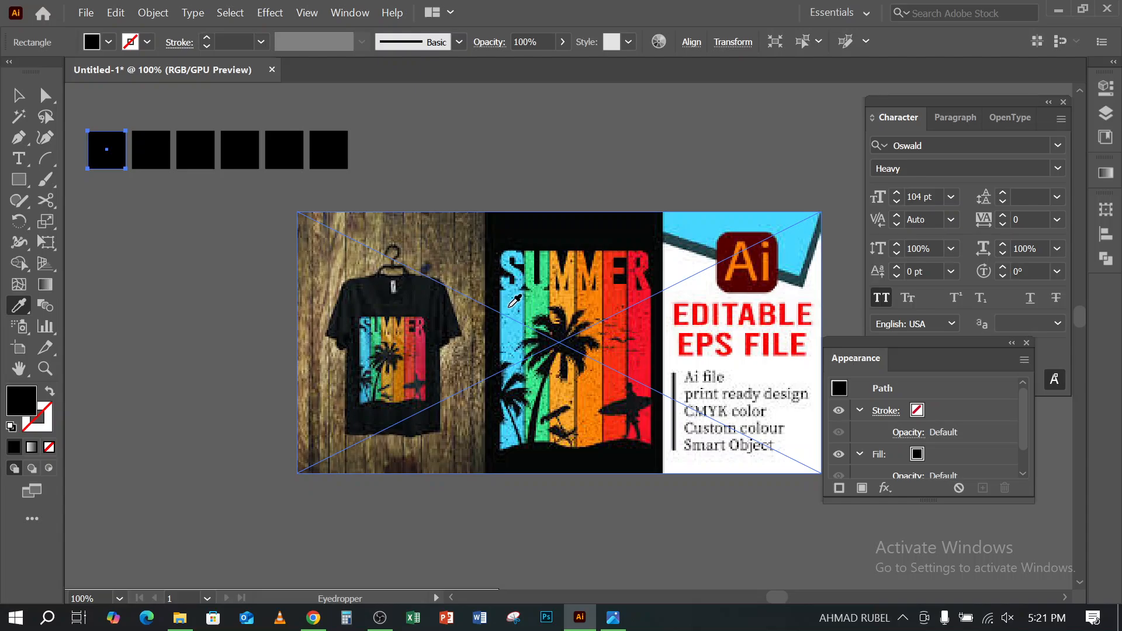
{"action": "left_click", "coordinate": [510, 306]}
{"action": "left_click", "coordinate": [18, 95]}
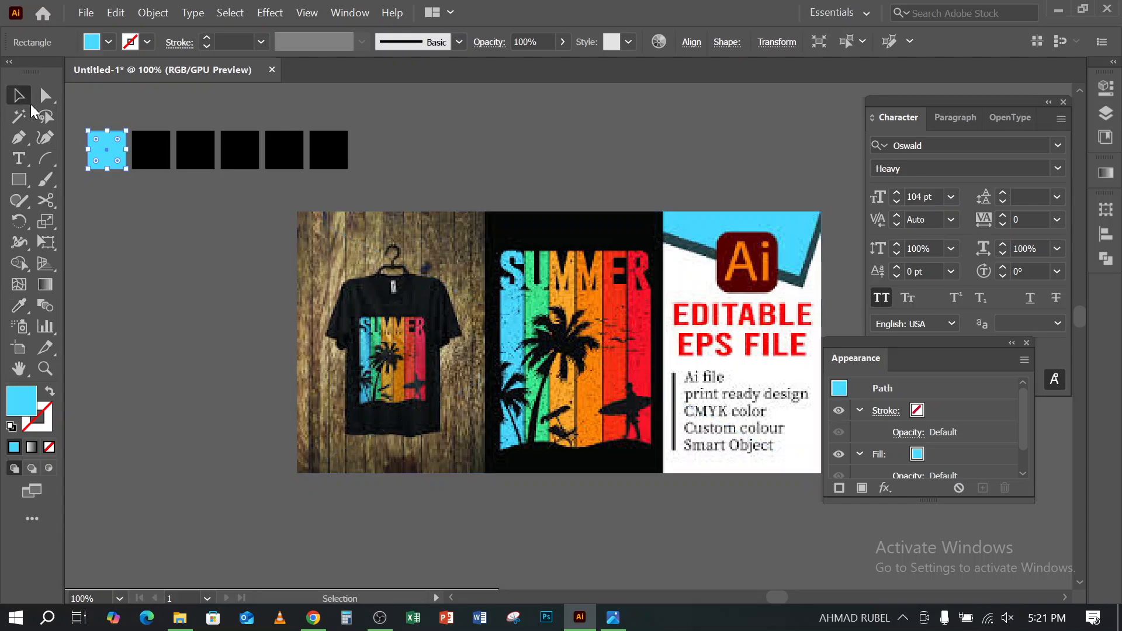
- Fill the second square with the green and the third with the amber sampled from the matching SUMMER stripes
{"action": "left_click", "coordinate": [154, 158]}
{"action": "left_click", "coordinate": [18, 306]}
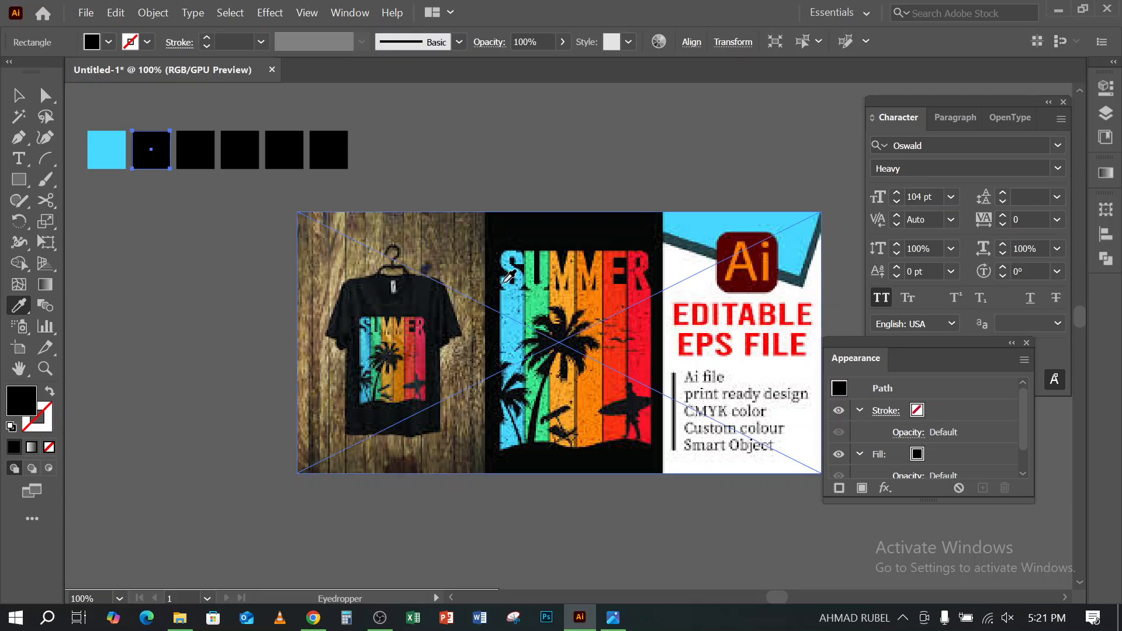
{"action": "left_click", "coordinate": [537, 297]}
{"action": "left_click", "coordinate": [18, 96]}
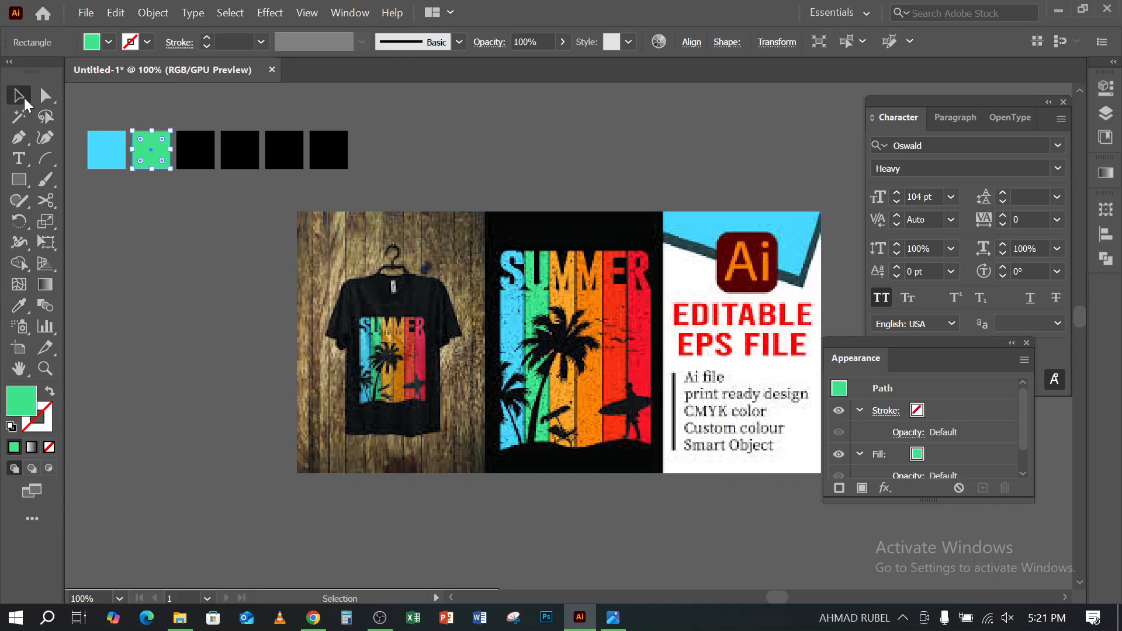
{"action": "left_click", "coordinate": [208, 158]}
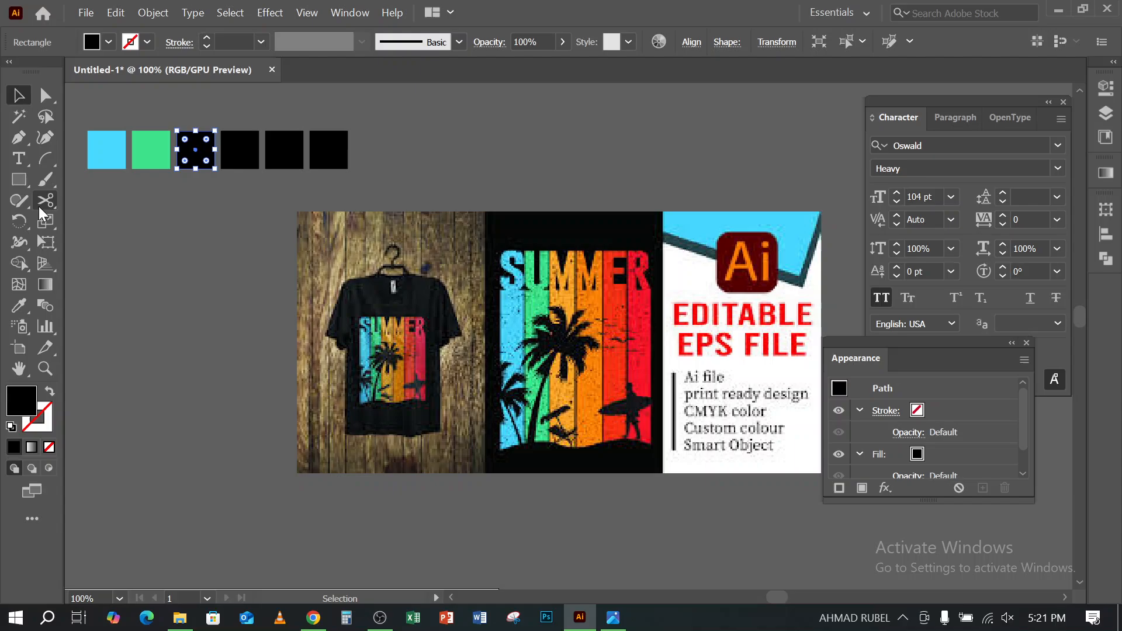
{"action": "left_click", "coordinate": [18, 305]}
{"action": "left_click", "coordinate": [565, 291]}
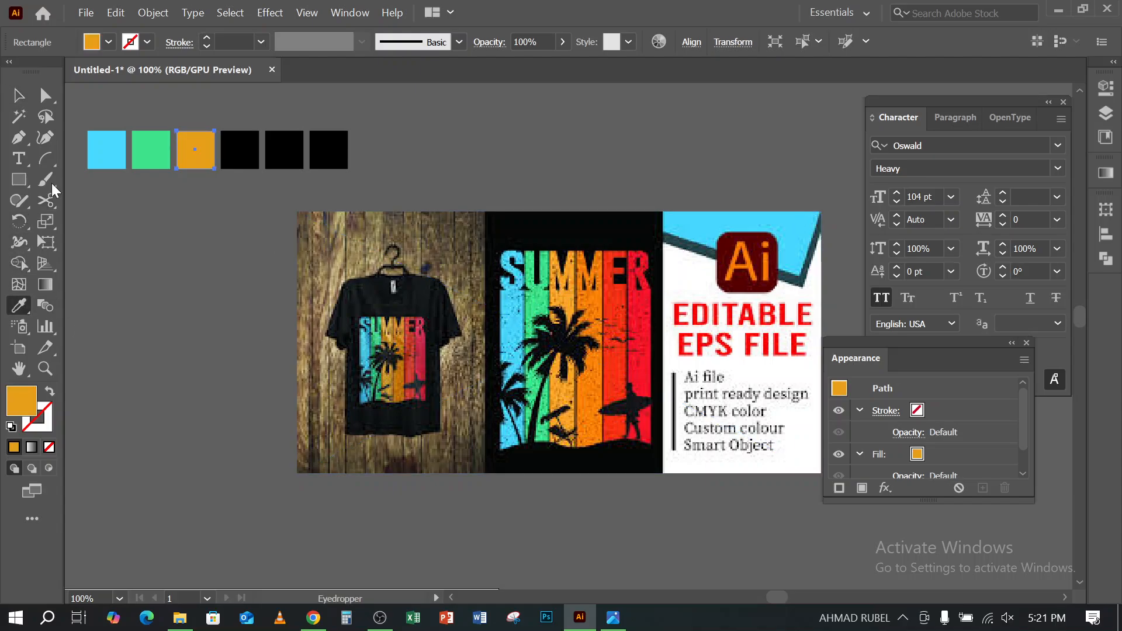
{"action": "left_click", "coordinate": [19, 93]}
{"action": "left_click", "coordinate": [215, 224]}
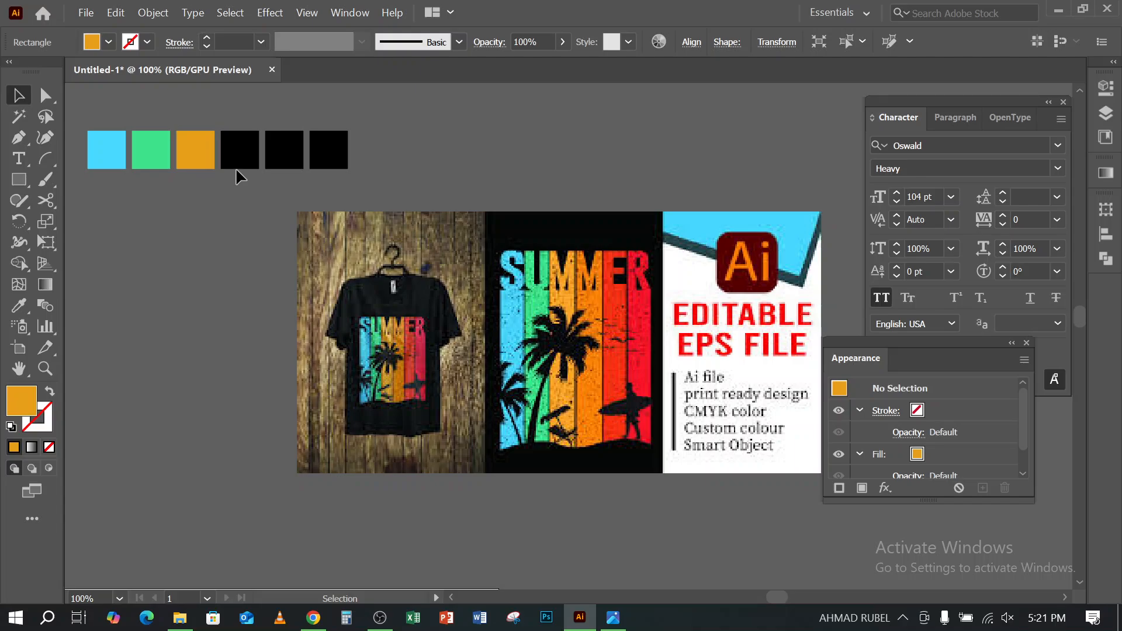
- Fill the fourth square with the orange and the fifth with the red-orange sampled from the SUMMER design
{"action": "left_click", "coordinate": [239, 153]}
{"action": "left_click", "coordinate": [20, 305]}
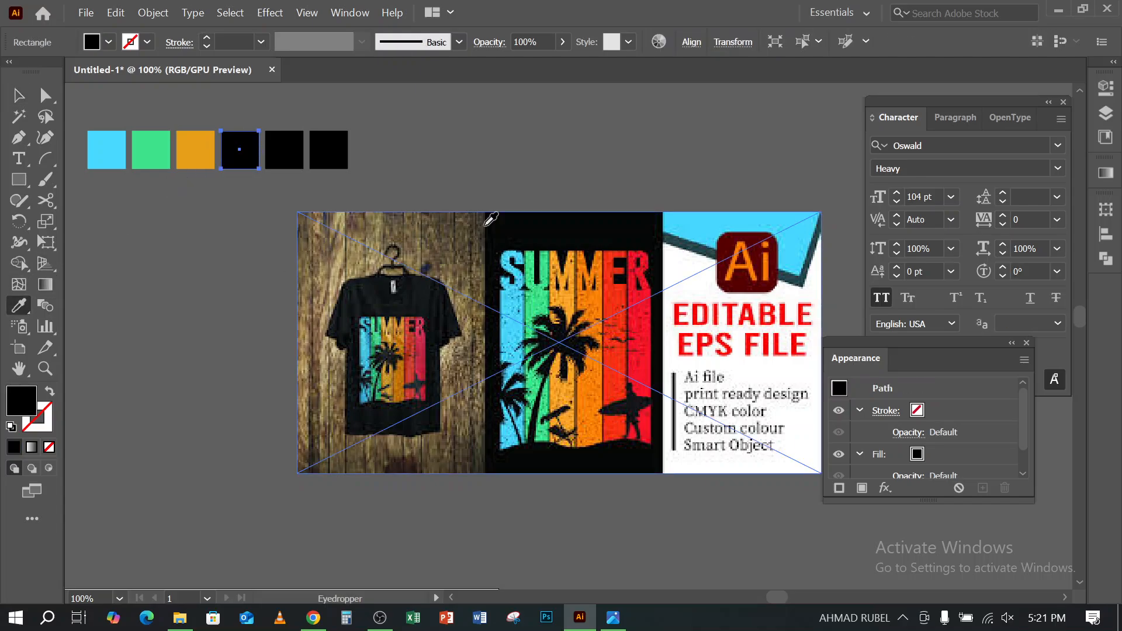
{"action": "left_click", "coordinate": [594, 297]}
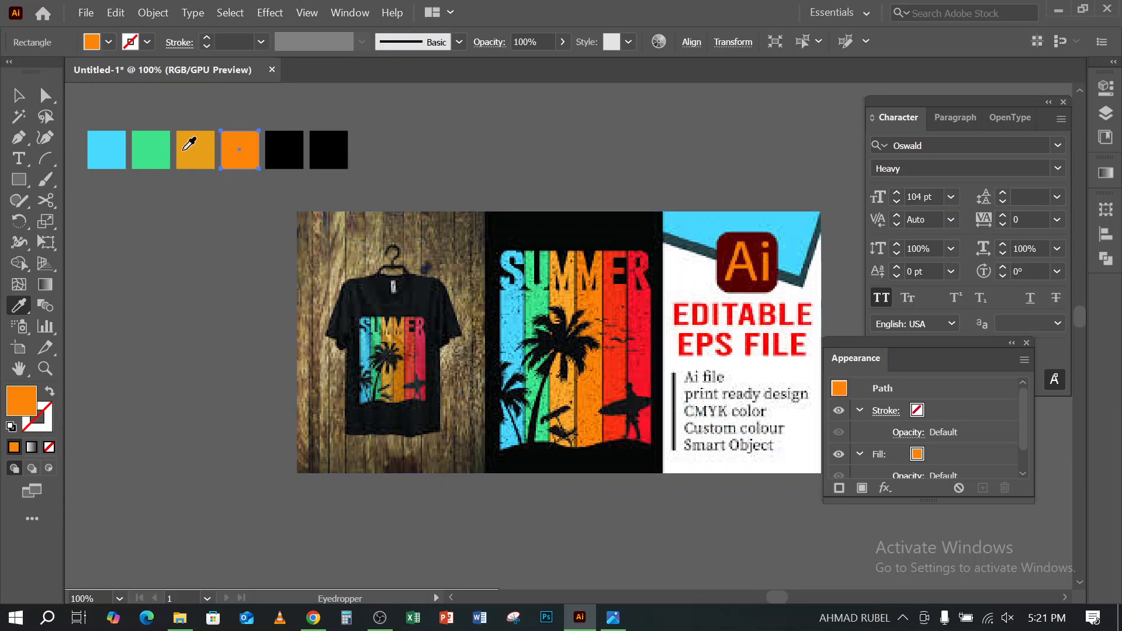
{"action": "left_click", "coordinate": [20, 94]}
{"action": "left_click", "coordinate": [285, 151]}
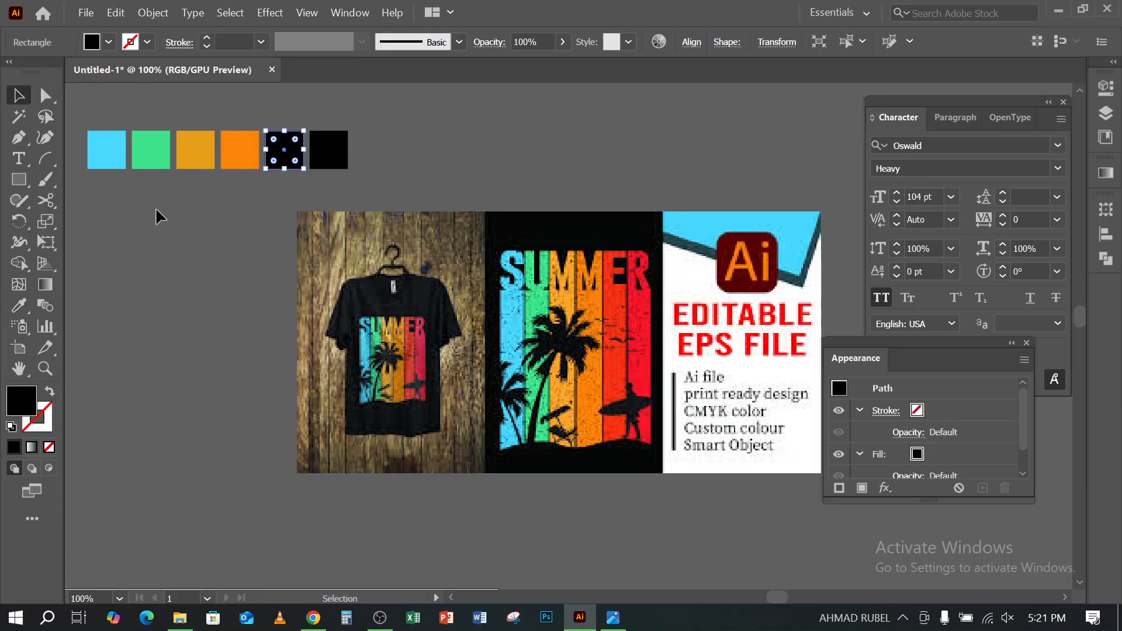
{"action": "left_click", "coordinate": [18, 308]}
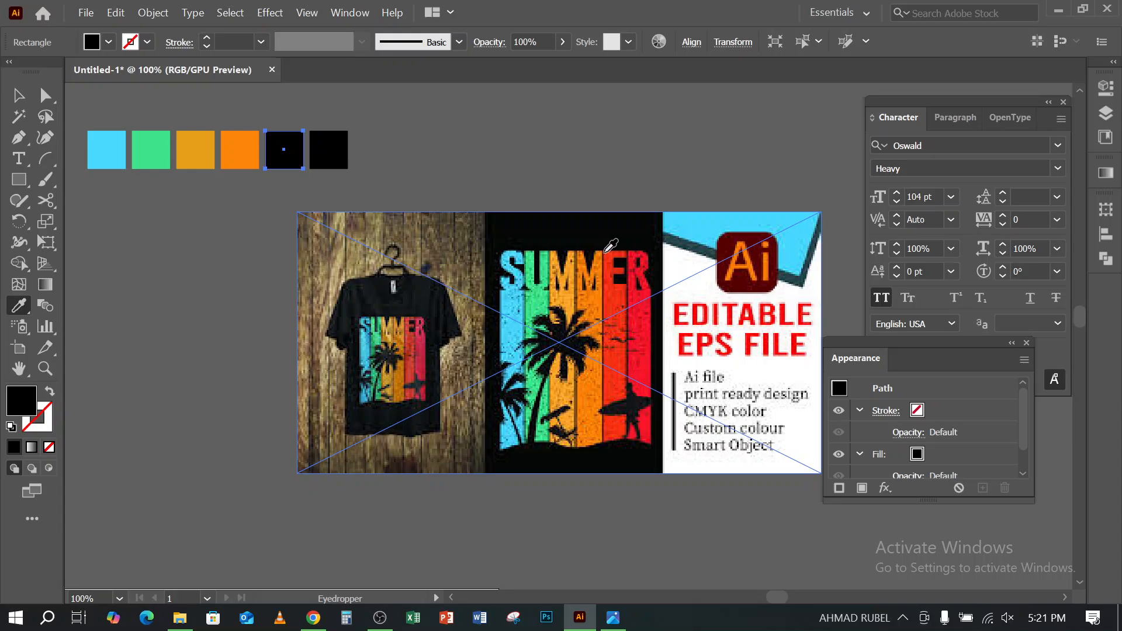
{"action": "left_click", "coordinate": [605, 251]}
{"action": "left_click", "coordinate": [20, 94]}
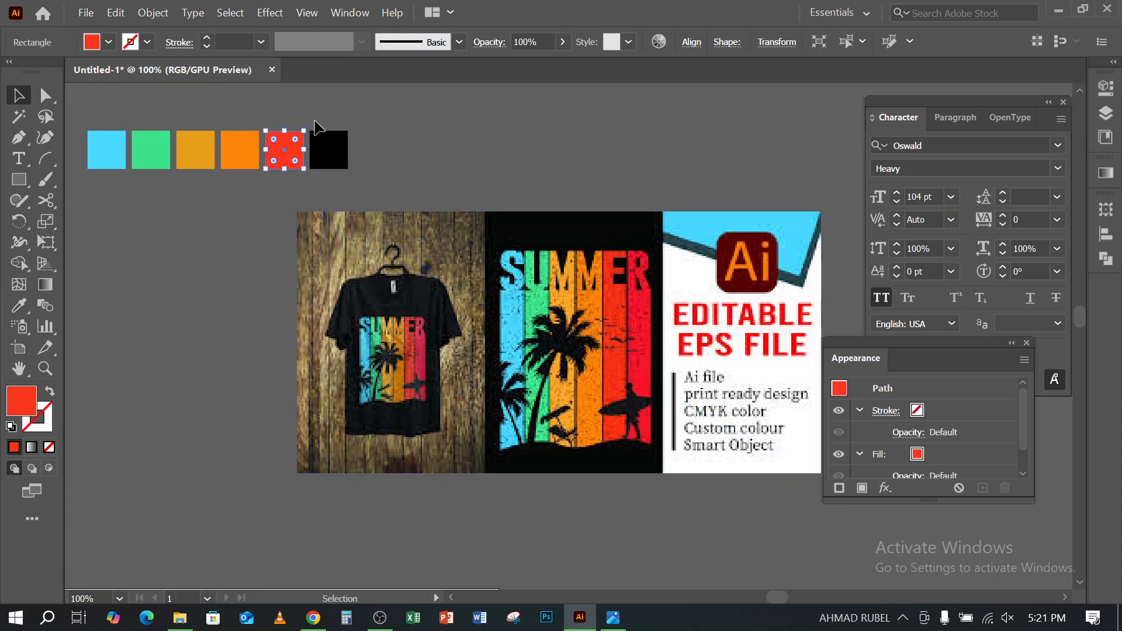
- Fill the sixth square with the red sampled from the last stripe of the SUMMER design
{"action": "left_click", "coordinate": [313, 162]}
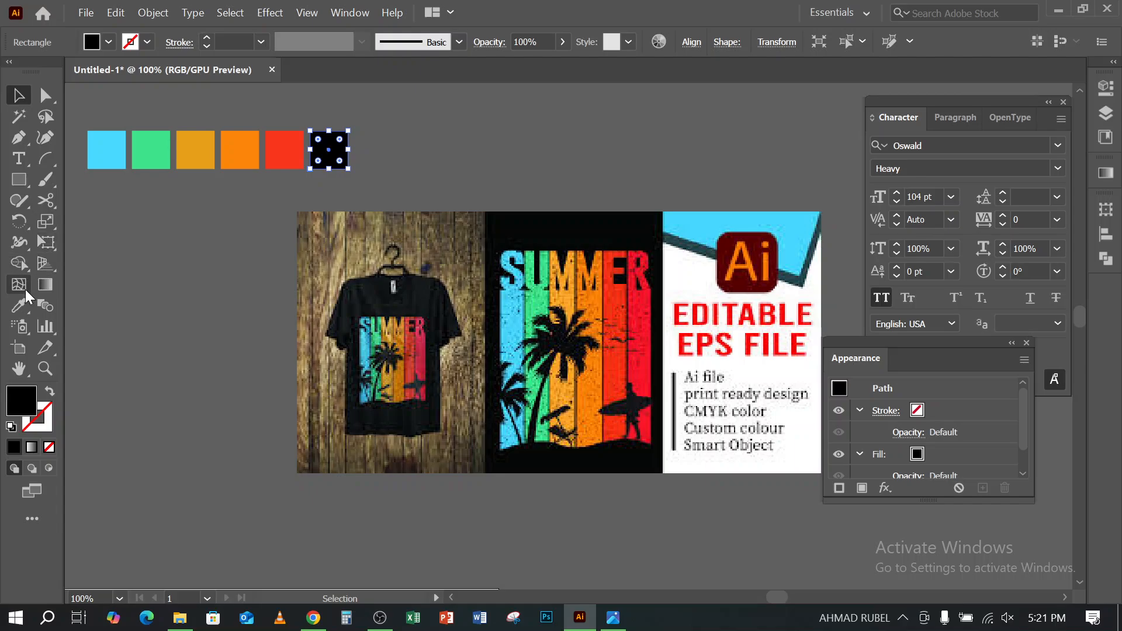
{"action": "left_click", "coordinate": [18, 305]}
{"action": "left_click", "coordinate": [638, 298]}
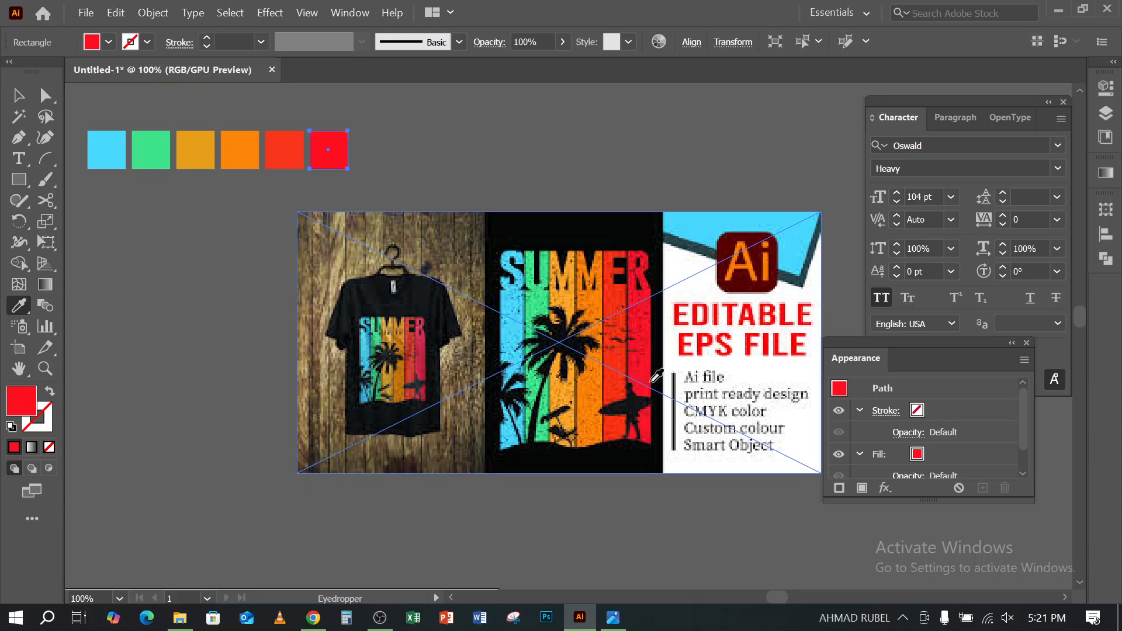
{"action": "left_click", "coordinate": [18, 95]}
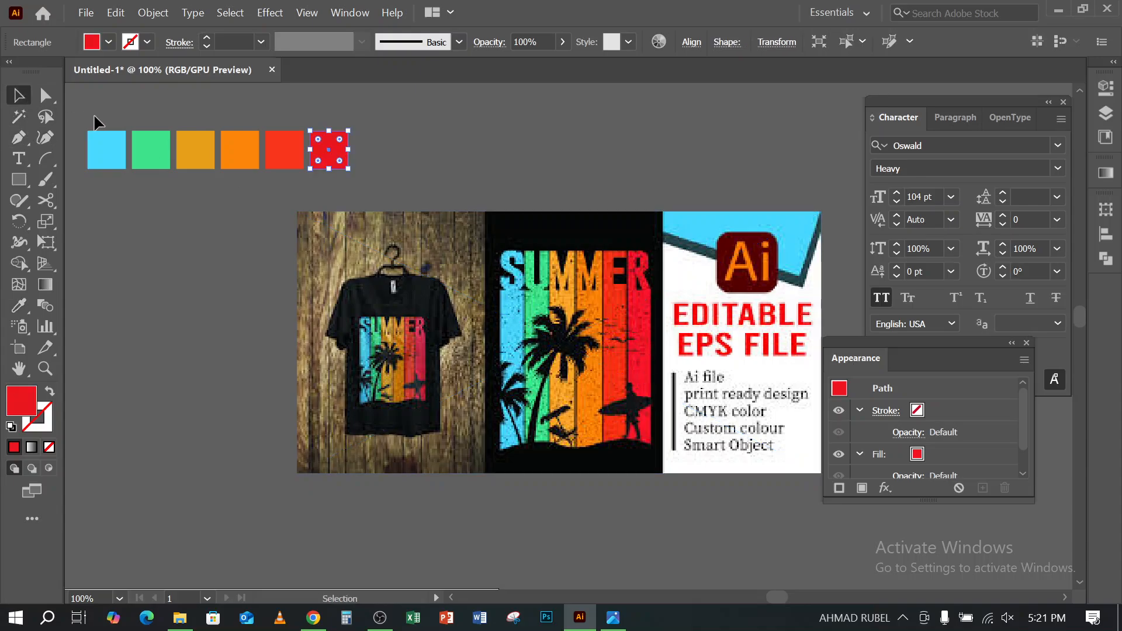
- Select the six coloured squares and save their fills as a swatch group named Color Group 1 from the selected artwork
{"action": "key", "text": "ctrl+a"}
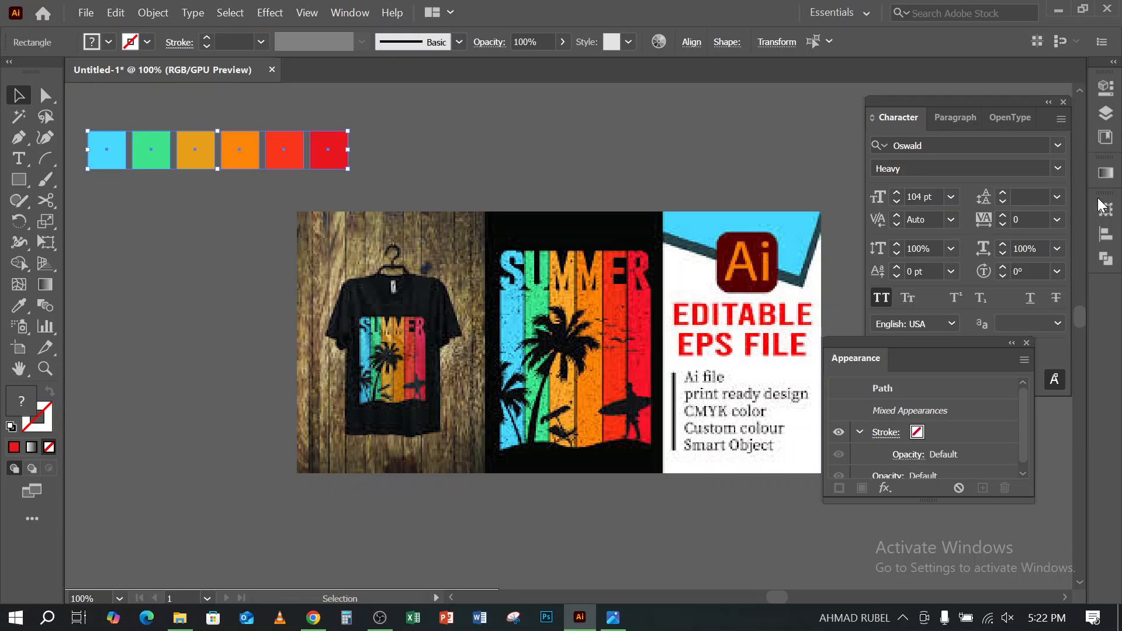
{"action": "left_click", "coordinate": [351, 13]}
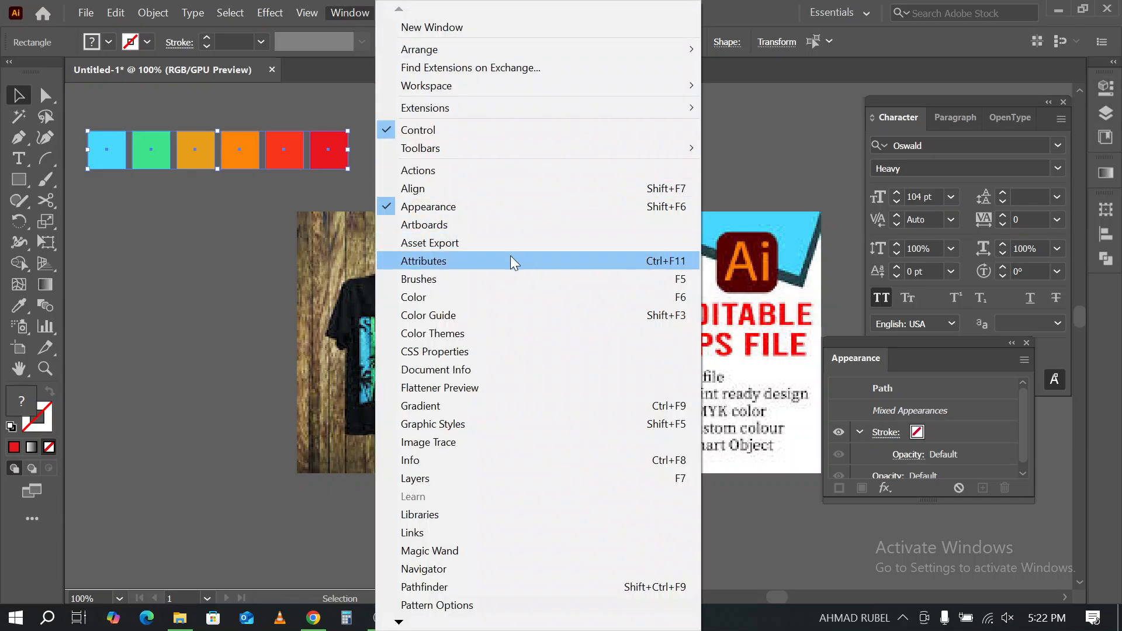
{"action": "mouse_move", "coordinate": [399, 623]}
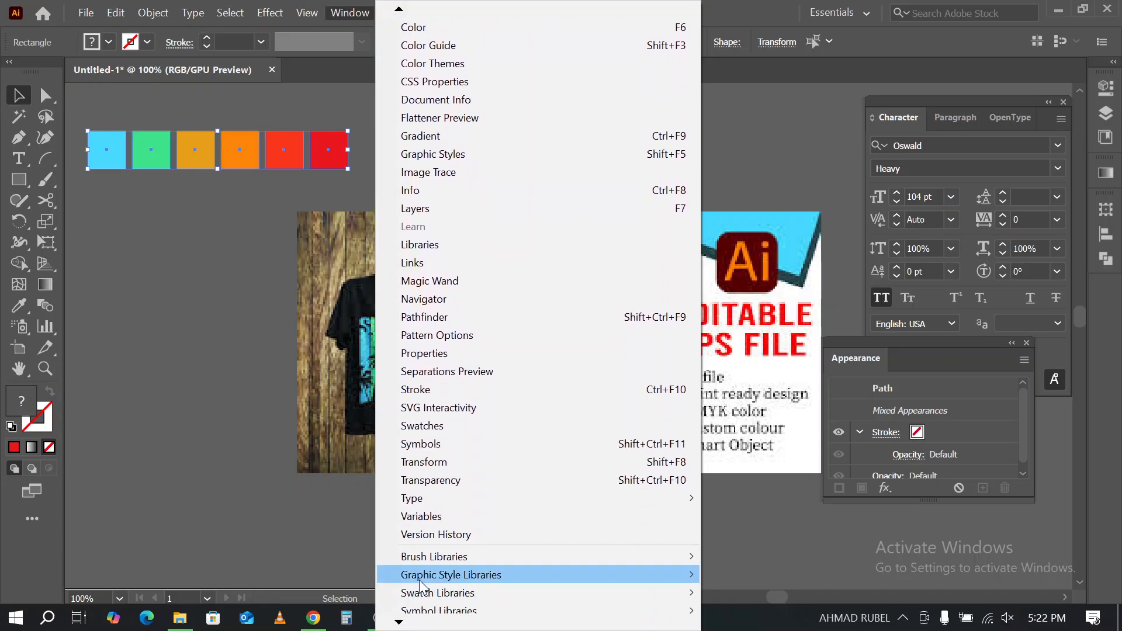
{"action": "left_click", "coordinate": [435, 445]}
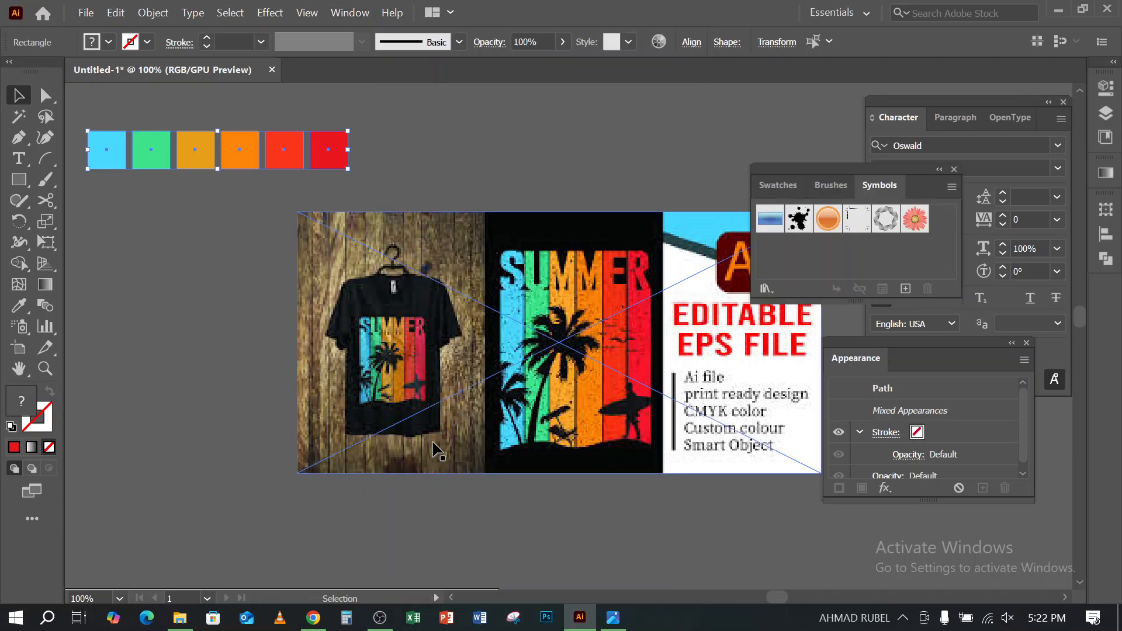
{"action": "left_click", "coordinate": [793, 184]}
{"action": "left_click_drag", "start_coordinate": [872, 301], "coordinate": [873, 478]}
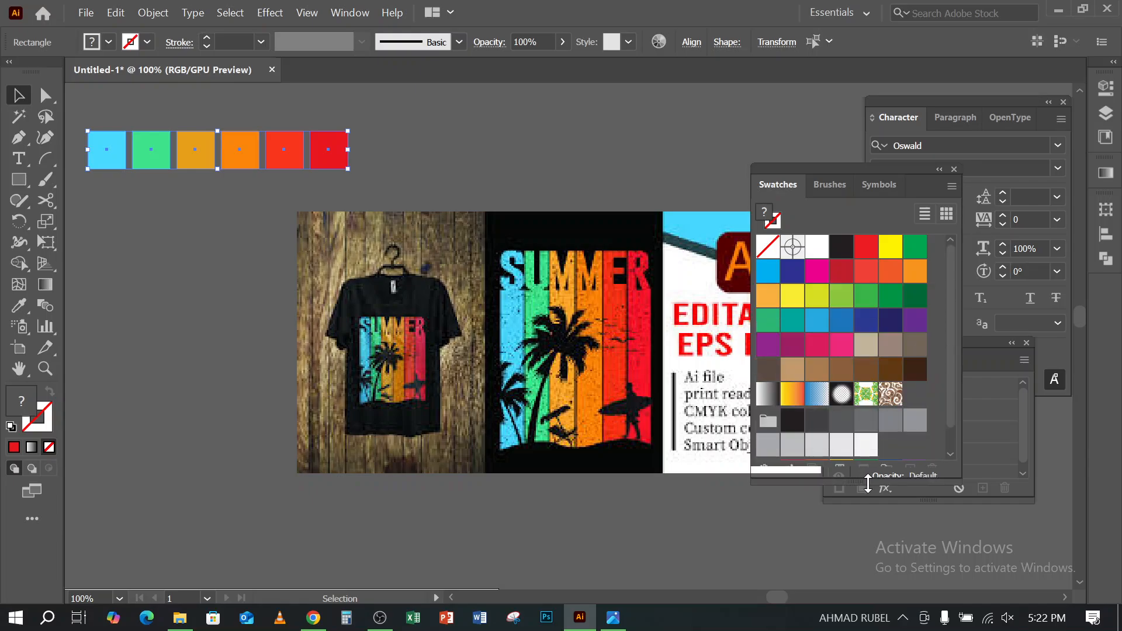
{"action": "left_click", "coordinate": [887, 469]}
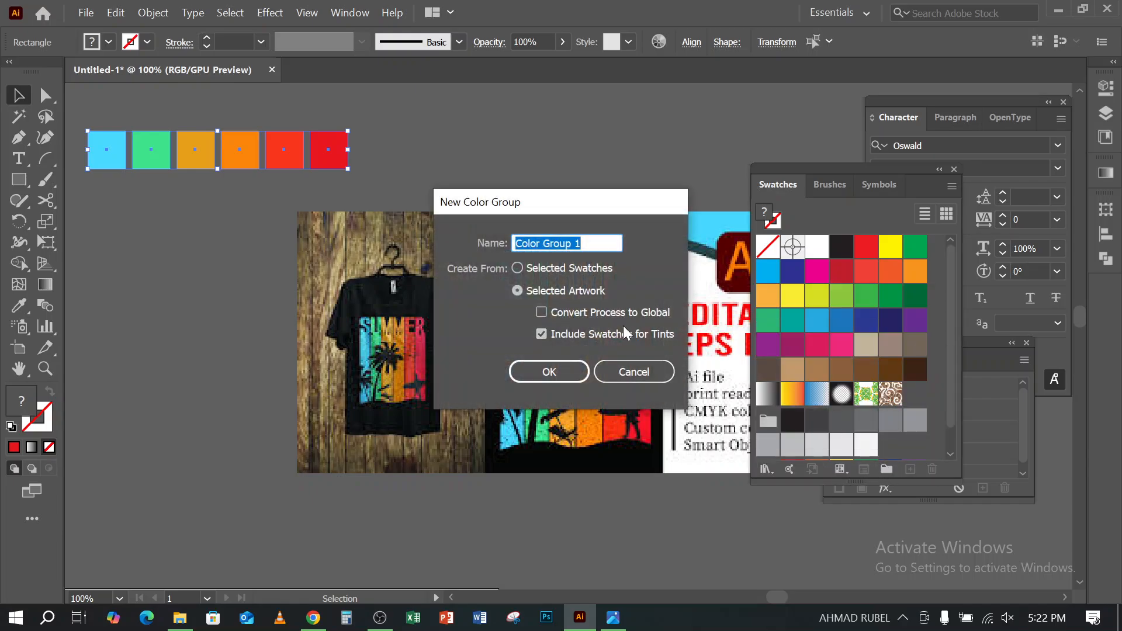
{"action": "left_click", "coordinate": [573, 368]}
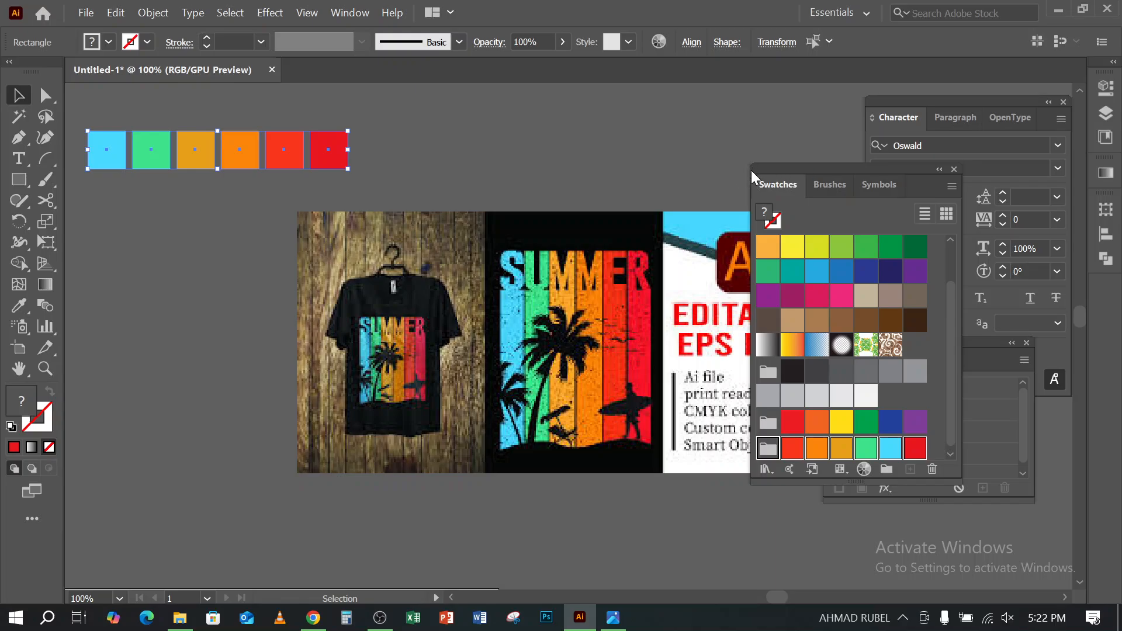
- Widen the Swatches panel, delete the six palette squares, and collapse the floating Swatches, Character and Appearance panels into the dock
{"action": "left_click_drag", "start_coordinate": [750, 176], "coordinate": [583, 190]}
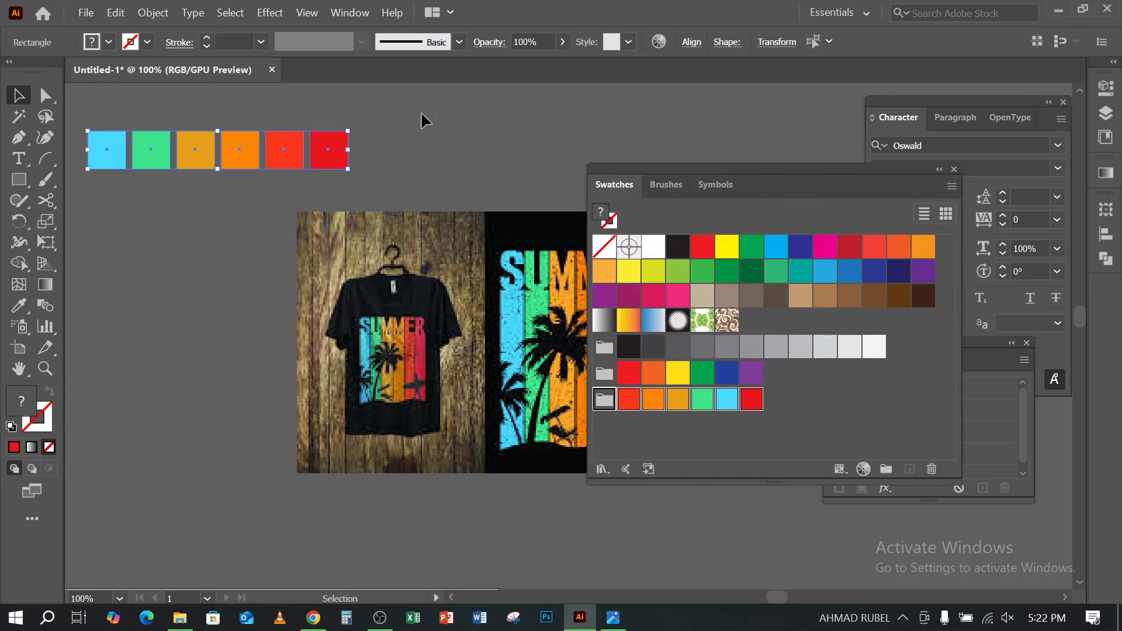
{"action": "key", "text": "Delete"}
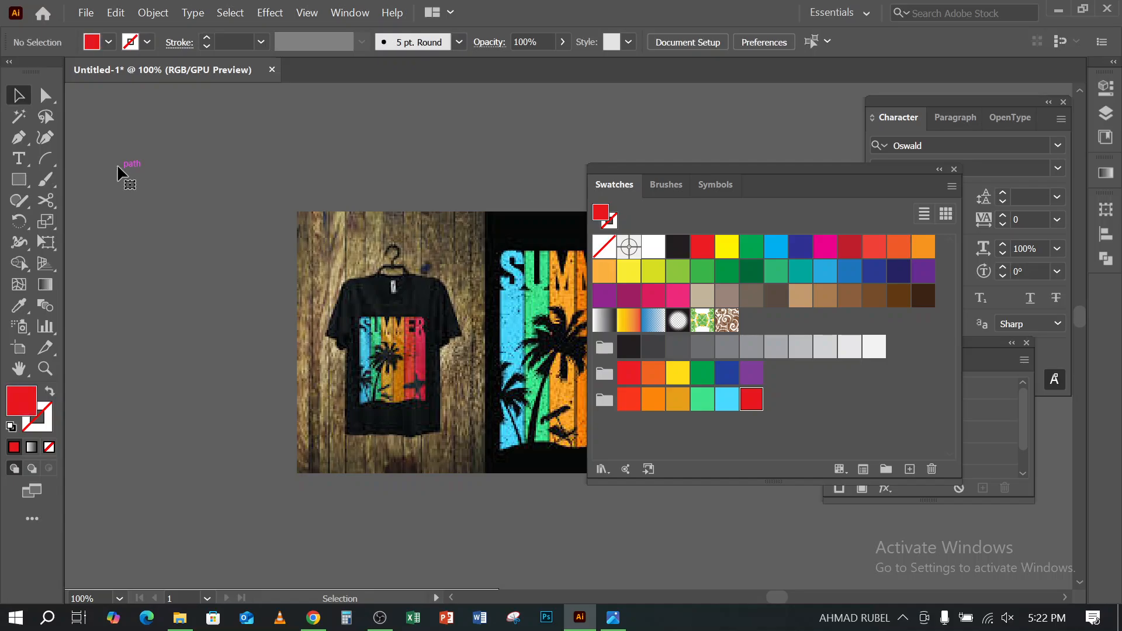
{"action": "left_click_drag", "start_coordinate": [830, 173], "coordinate": [1100, 289]}
{"action": "left_click_drag", "start_coordinate": [1018, 101], "coordinate": [1105, 374]}
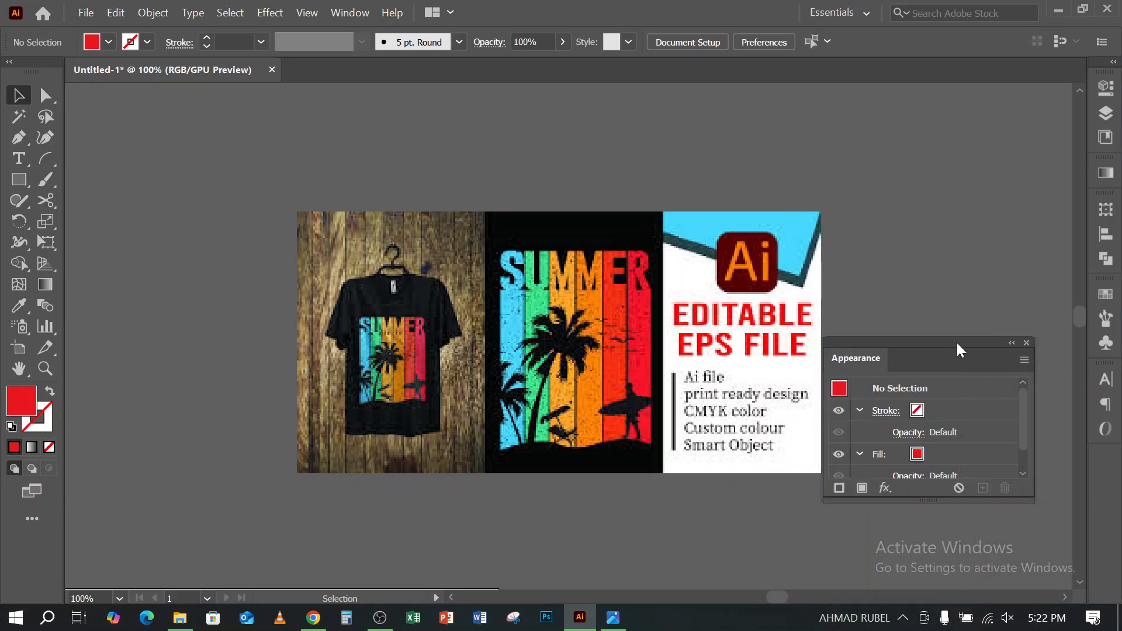
{"action": "left_click_drag", "start_coordinate": [956, 342], "coordinate": [1105, 463]}
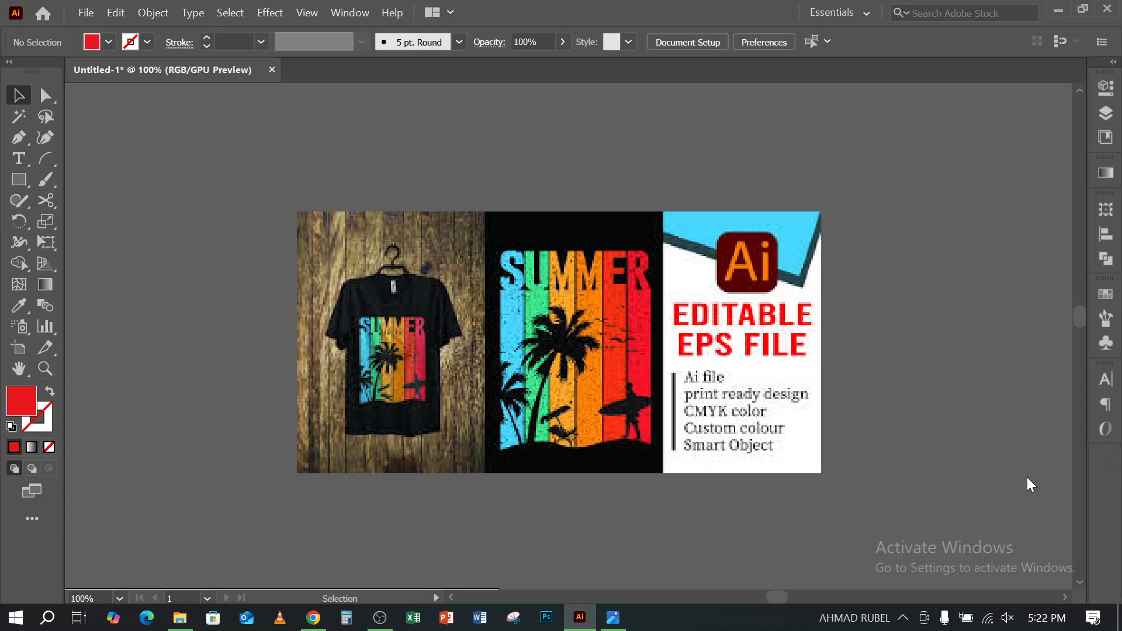
- Place a new point text object with the Type tool in the upper-left area of the blank artboard
{"action": "scroll", "coordinate": [506, 293], "scroll_direction": "down", "scroll_amount": 3}
{"action": "left_click", "coordinate": [506, 293]}
{"action": "scroll", "coordinate": [503, 295], "scroll_direction": "down", "scroll_amount": 3}
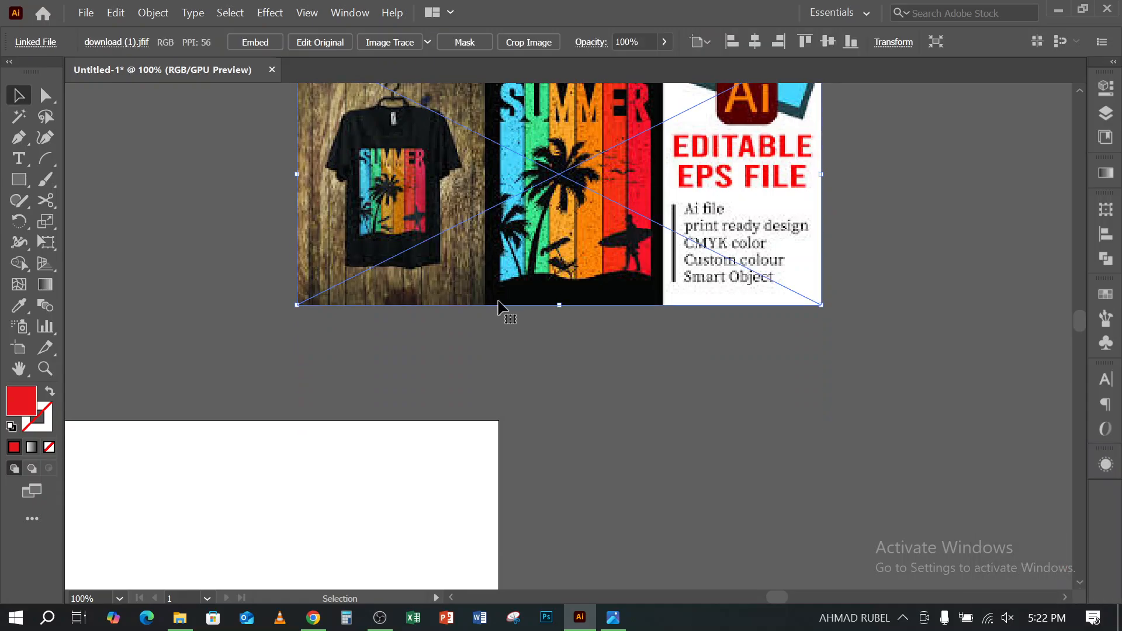
{"action": "scroll", "coordinate": [469, 291], "scroll_direction": "up", "scroll_amount": 2}
{"action": "left_click_drag", "start_coordinate": [446, 354], "coordinate": [735, 304]}
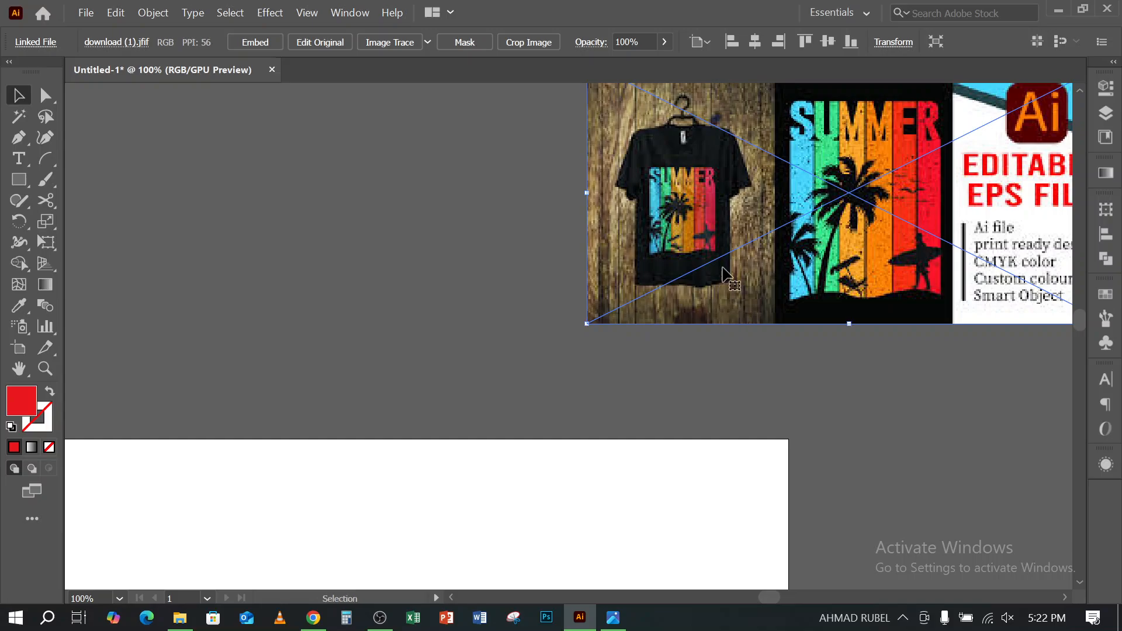
{"action": "scroll", "coordinate": [724, 270], "scroll_direction": "down", "scroll_amount": 2}
{"action": "scroll", "coordinate": [699, 285], "scroll_direction": "down", "scroll_amount": 2}
{"action": "scroll", "coordinate": [622, 366], "scroll_direction": "down", "scroll_amount": 1}
{"action": "left_click_drag", "start_coordinate": [586, 376], "coordinate": [601, 205]}
{"action": "left_click", "coordinate": [18, 161]}
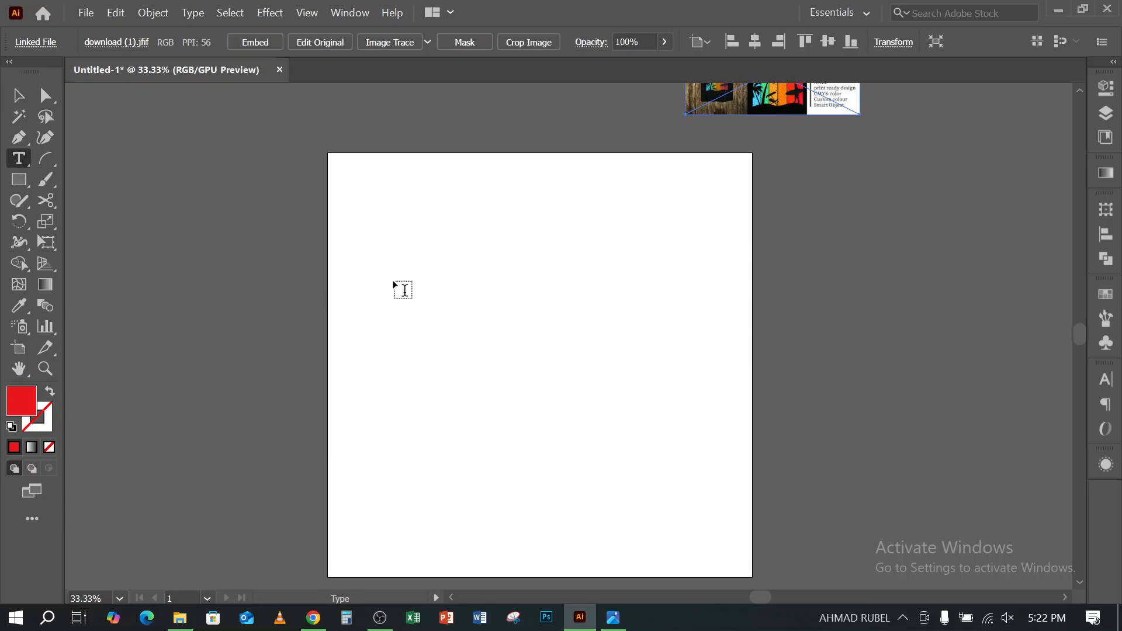
{"action": "left_click", "coordinate": [401, 280]}
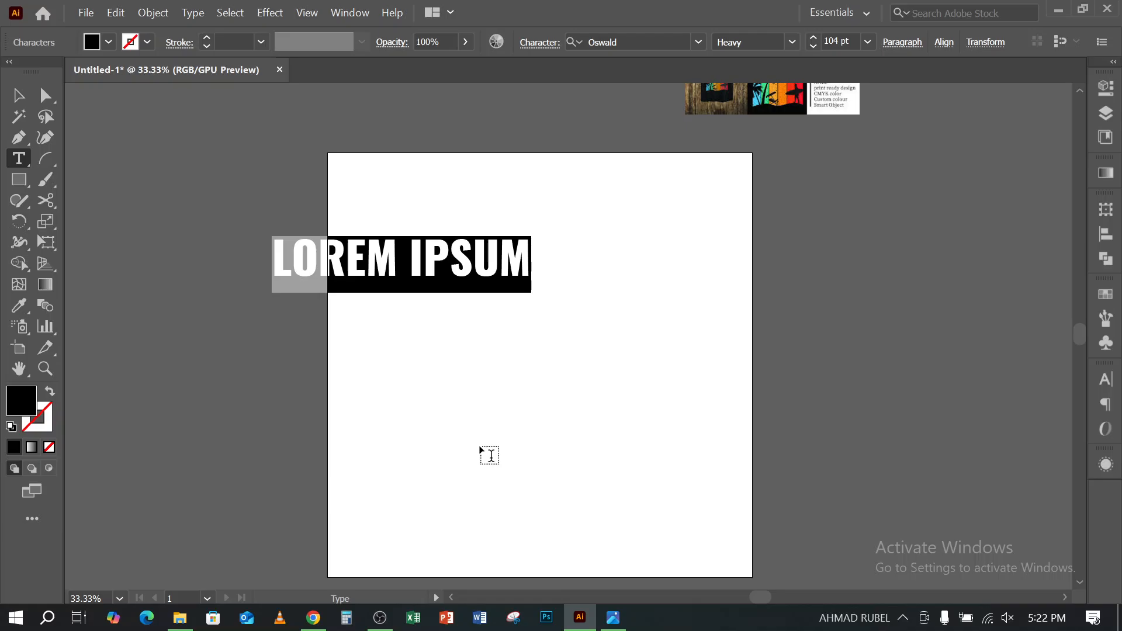
- Switch to Chrome, open the bookmarked DaFont site in a new tab and show its Basic > Sans serif category
{"action": "left_click", "coordinate": [314, 618]}
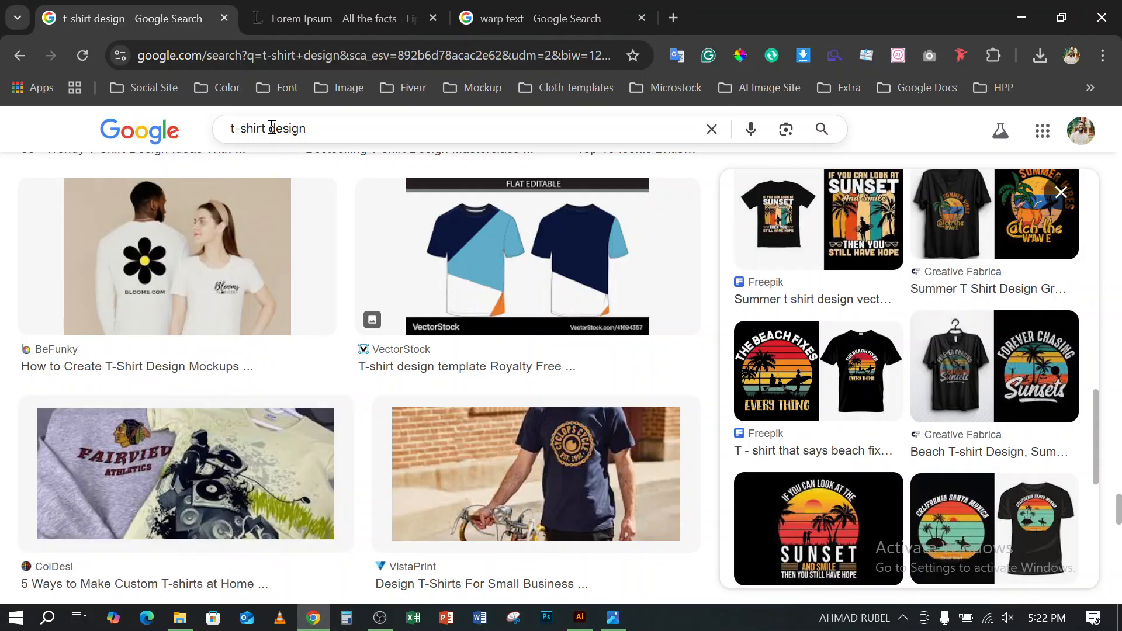
{"action": "left_click", "coordinate": [278, 89]}
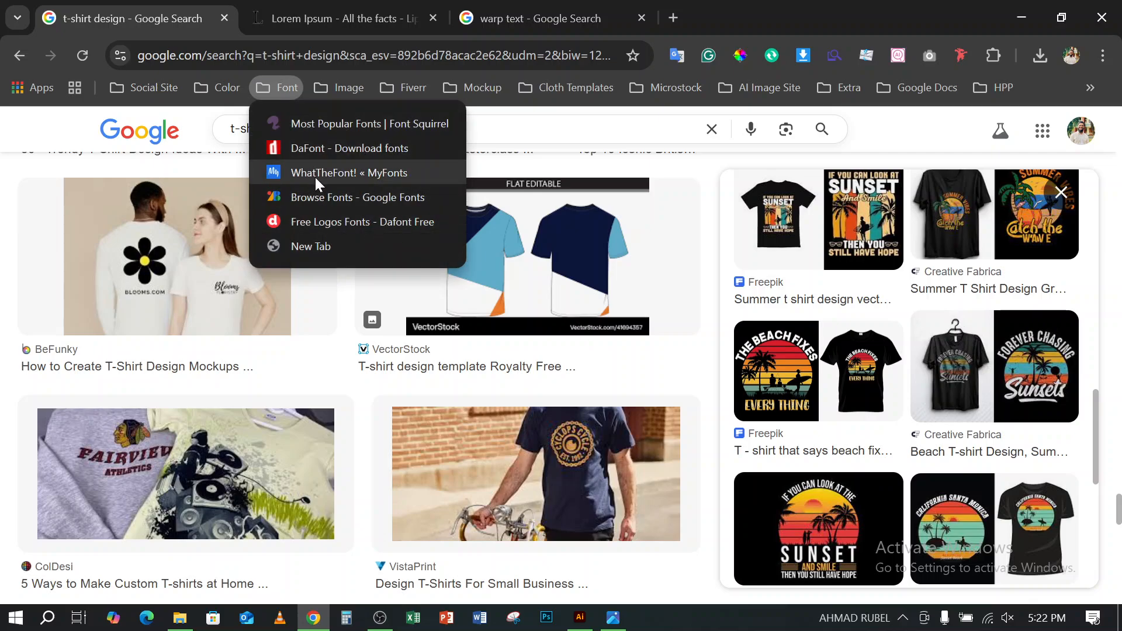
{"action": "middle_click", "coordinate": [321, 148]}
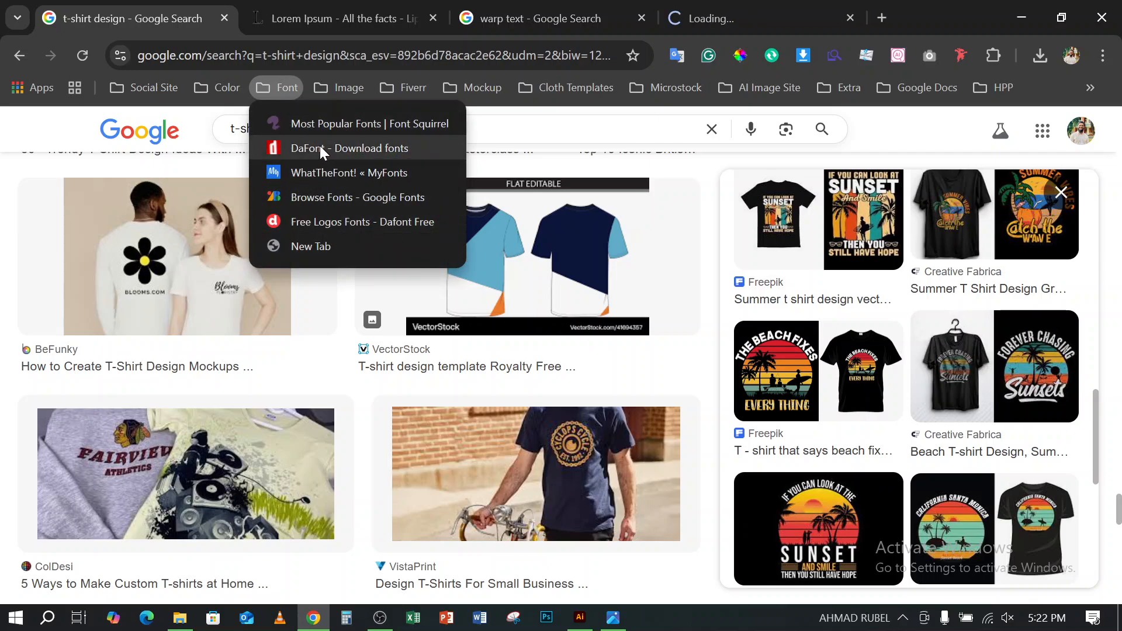
{"action": "left_click", "coordinate": [730, 10]}
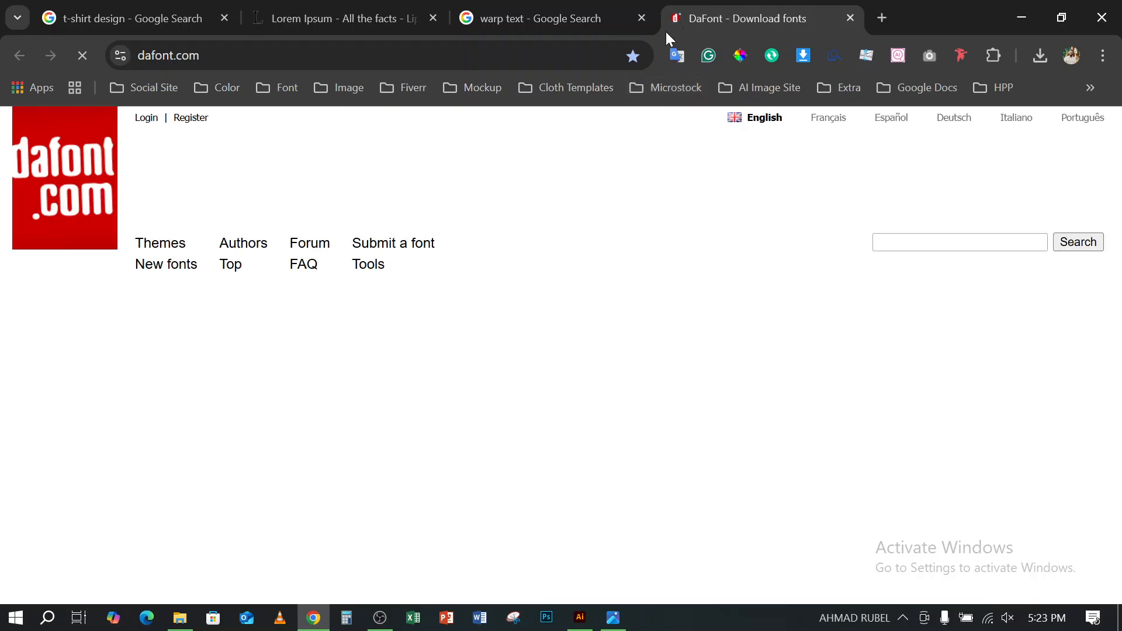
{"action": "scroll", "coordinate": [277, 389], "scroll_direction": "down", "scroll_amount": 5}
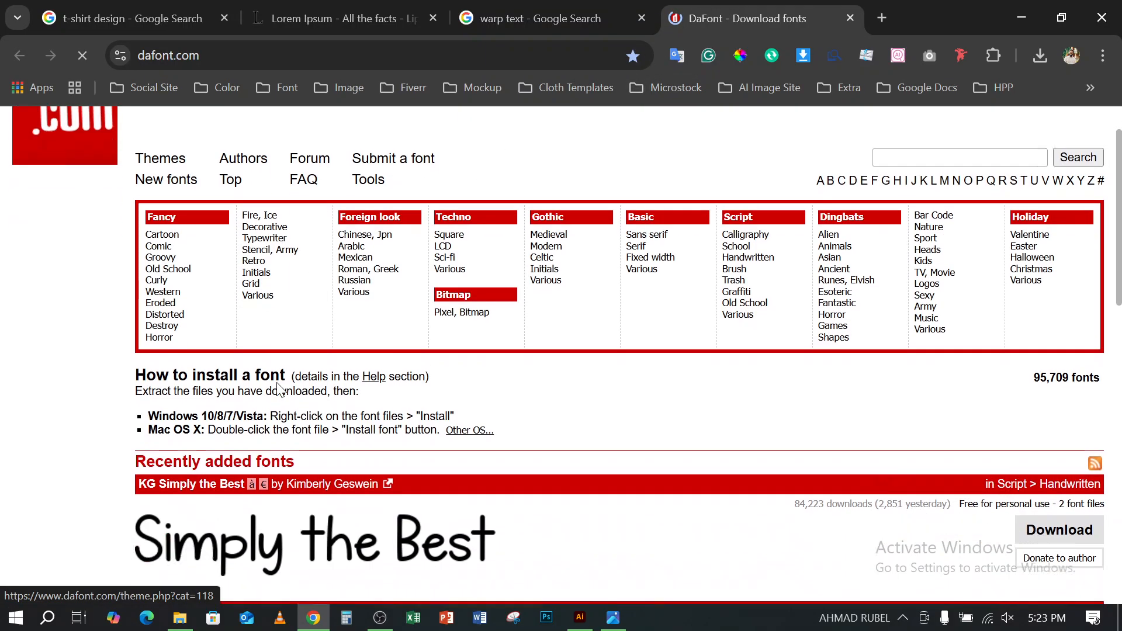
{"action": "scroll", "coordinate": [591, 379], "scroll_direction": "up", "scroll_amount": 5}
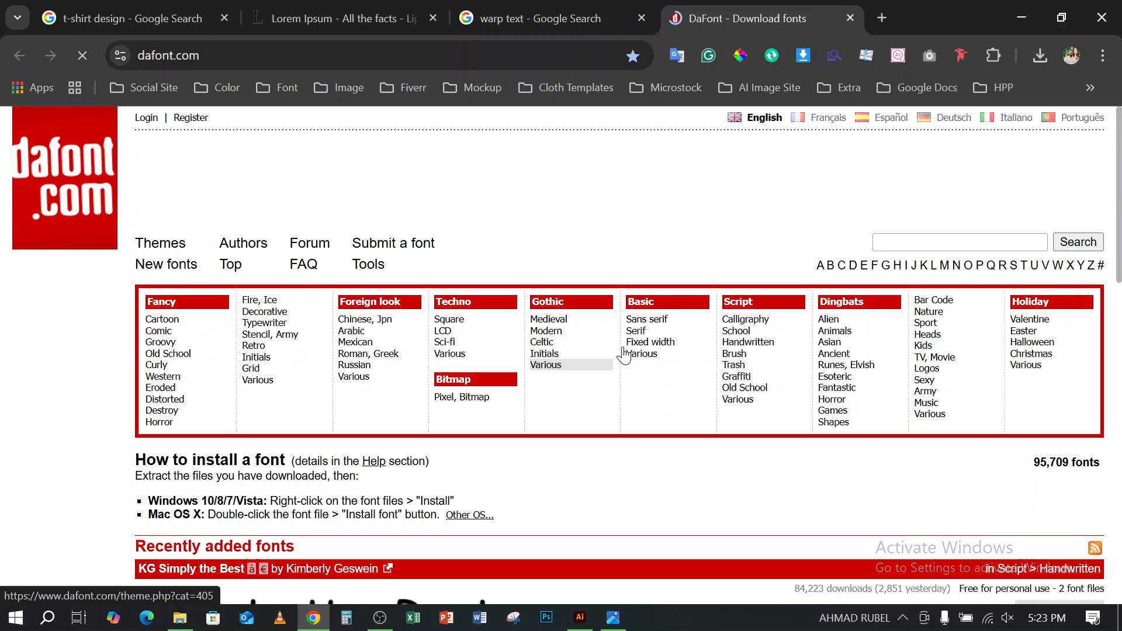
{"action": "left_click", "coordinate": [646, 322]}
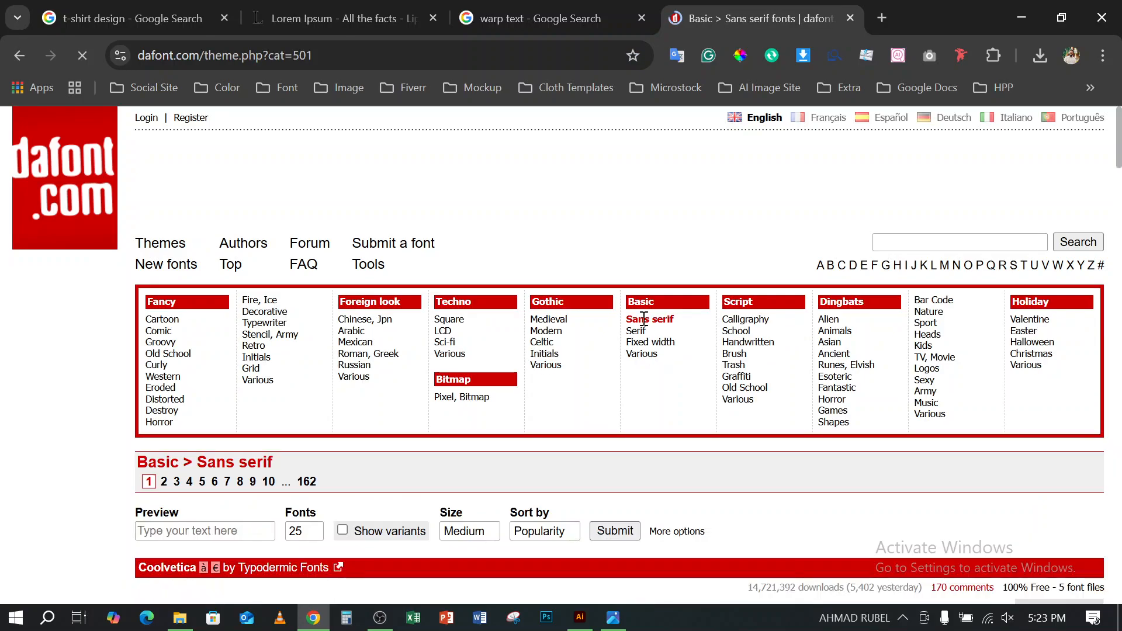
- Examine the first page of DaFont's Sans serif fonts for bold typefaces suited to the t-shirt lettering
{"action": "scroll", "coordinate": [451, 314], "scroll_direction": "down", "scroll_amount": 5}
{"action": "scroll", "coordinate": [400, 325], "scroll_direction": "down", "scroll_amount": 3}
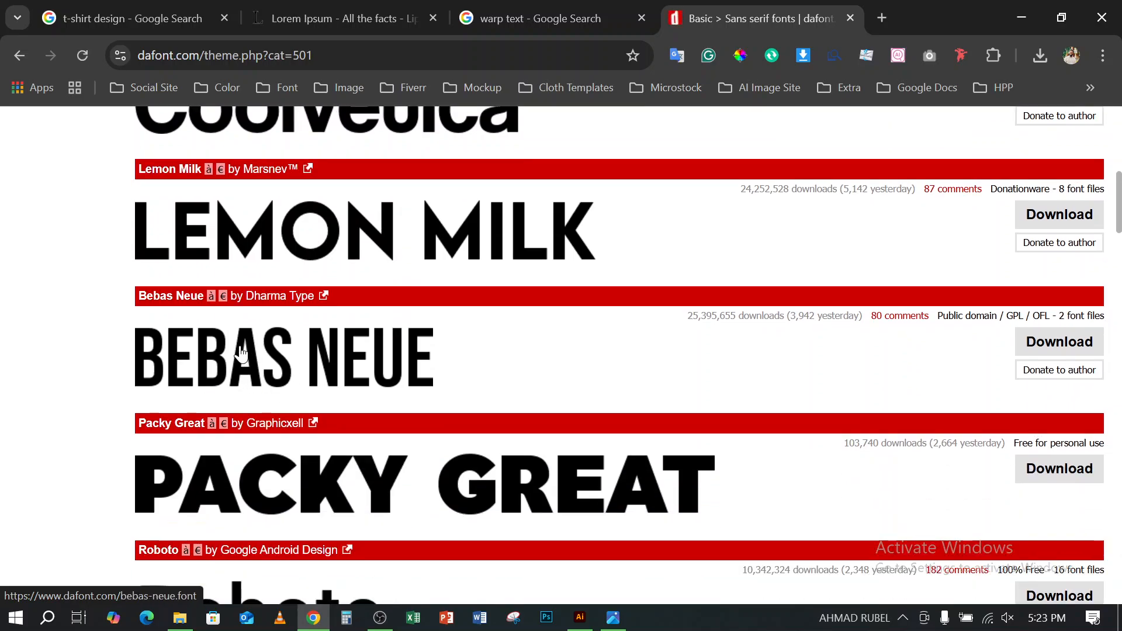
{"action": "scroll", "coordinate": [241, 353], "scroll_direction": "down", "scroll_amount": 10}
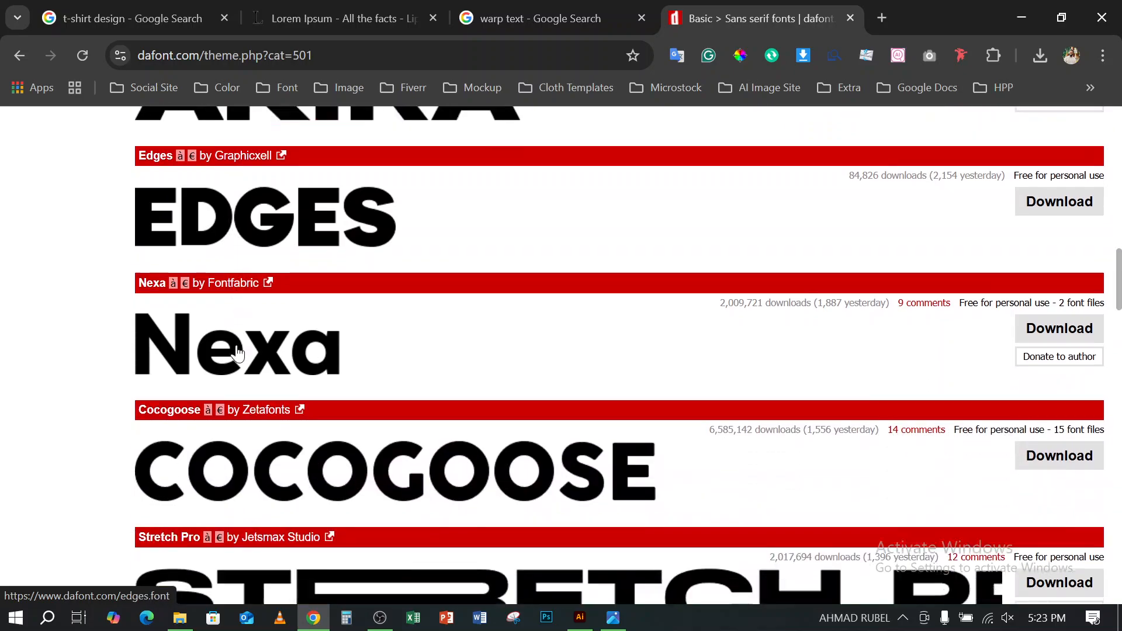
{"action": "scroll", "coordinate": [236, 353], "scroll_direction": "down", "scroll_amount": 9}
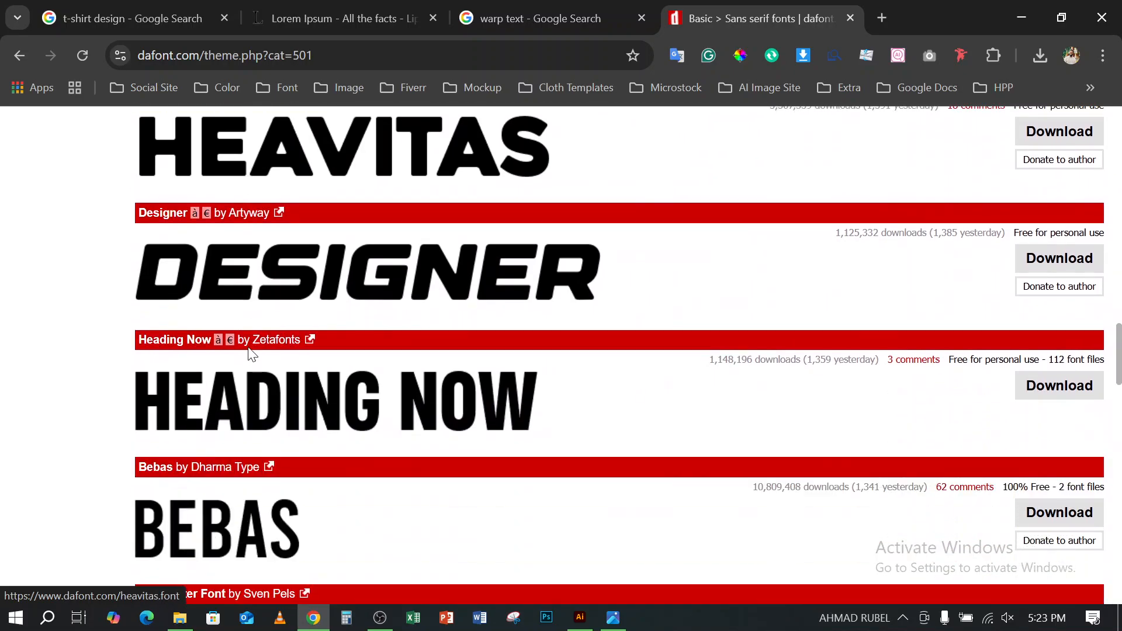
{"action": "scroll", "coordinate": [252, 354], "scroll_direction": "down", "scroll_amount": 4}
{"action": "scroll", "coordinate": [304, 166], "scroll_direction": "up", "scroll_amount": 3}
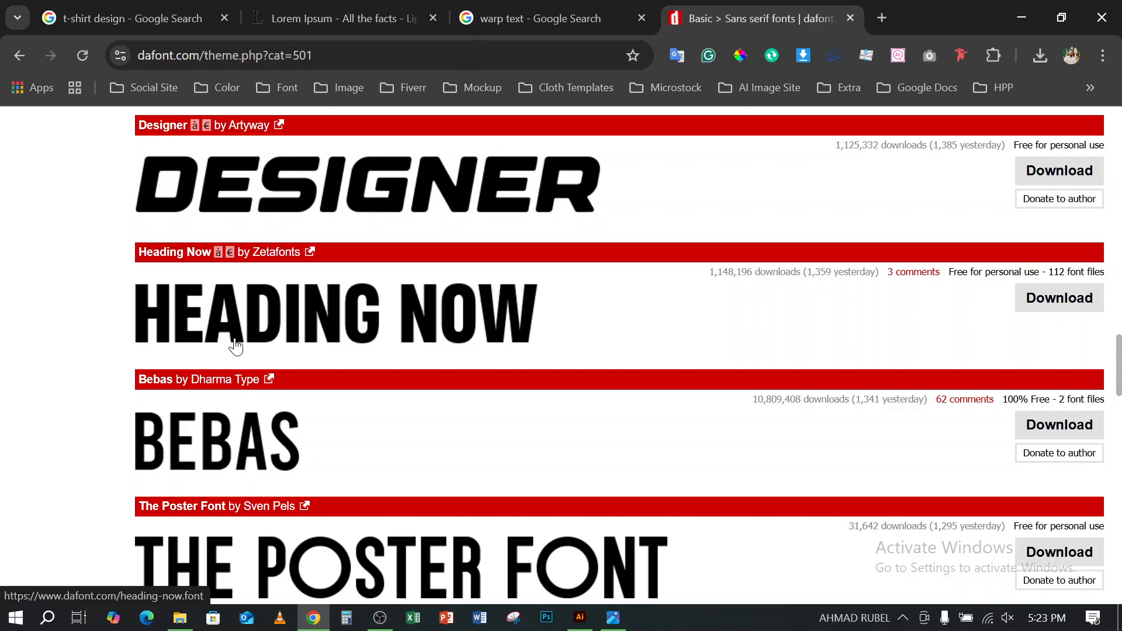
{"action": "scroll", "coordinate": [321, 310], "scroll_direction": "down", "scroll_amount": 3}
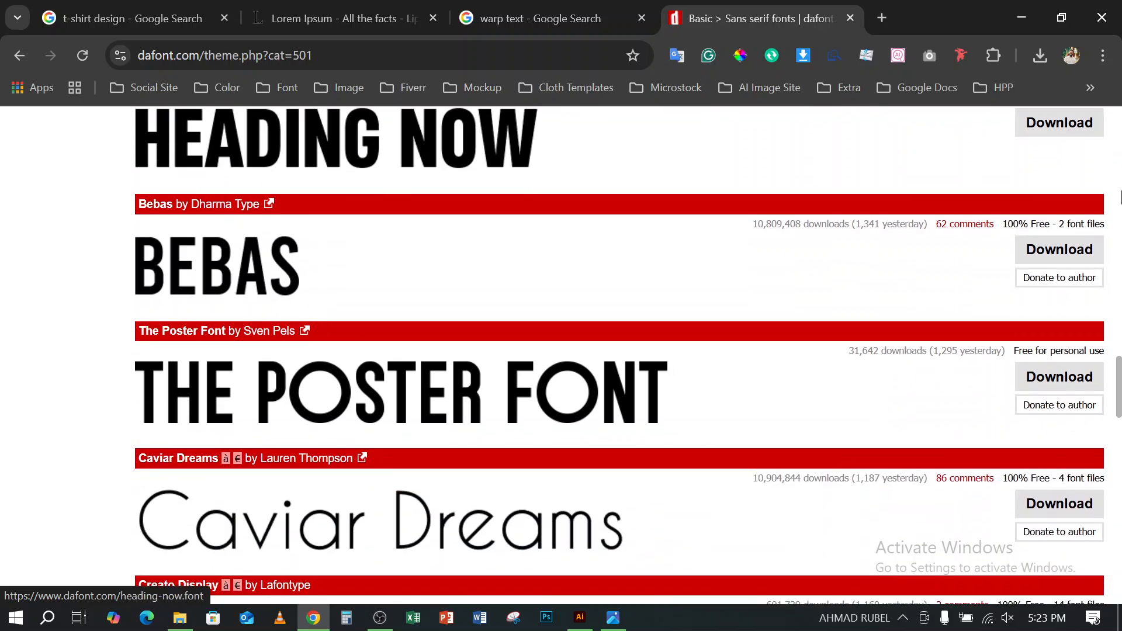
{"action": "scroll", "coordinate": [371, 310], "scroll_direction": "down", "scroll_amount": 7}
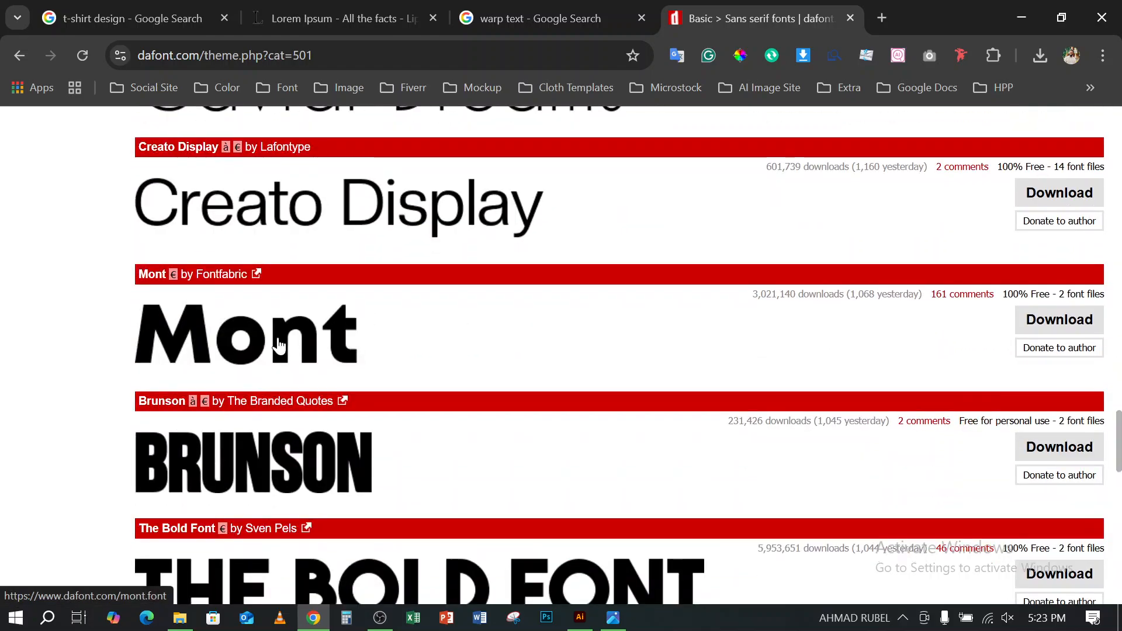
{"action": "scroll", "coordinate": [279, 345], "scroll_direction": "down", "scroll_amount": 3}
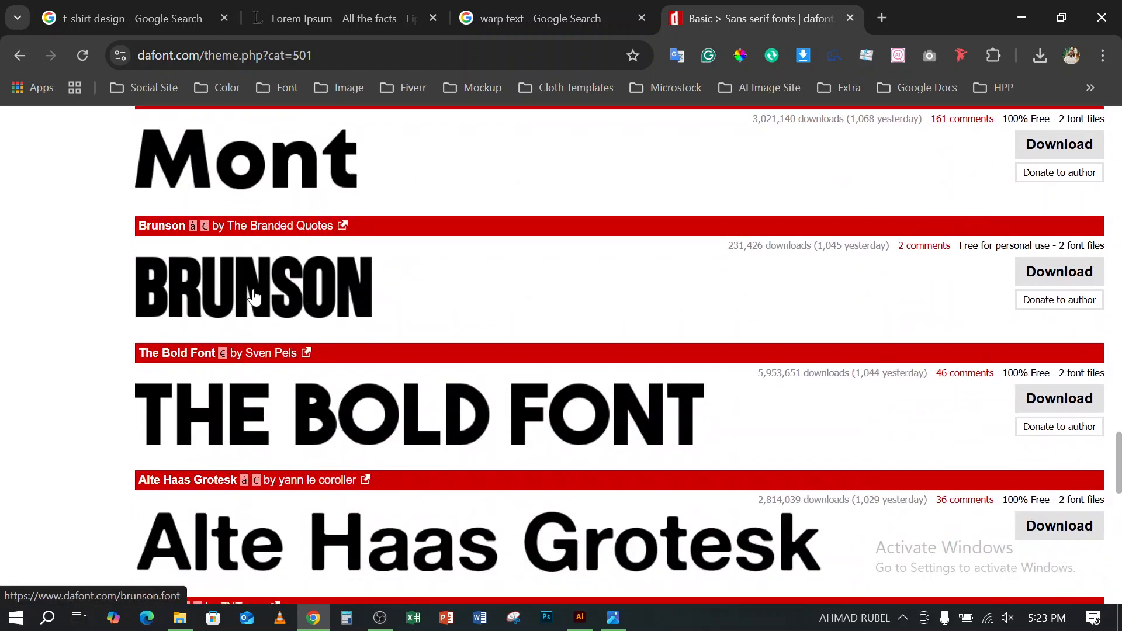
{"action": "scroll", "coordinate": [253, 297], "scroll_direction": "down", "scroll_amount": 9}
{"action": "scroll", "coordinate": [281, 281], "scroll_direction": "down", "scroll_amount": 2}
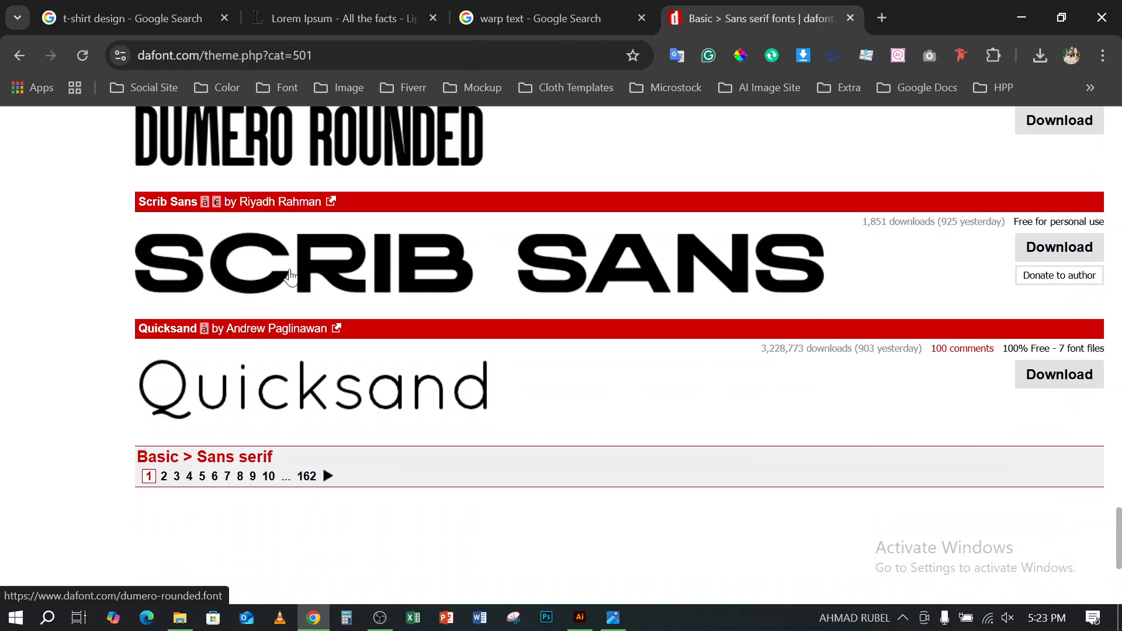
{"action": "scroll", "coordinate": [290, 275], "scroll_direction": "down", "scroll_amount": 4}
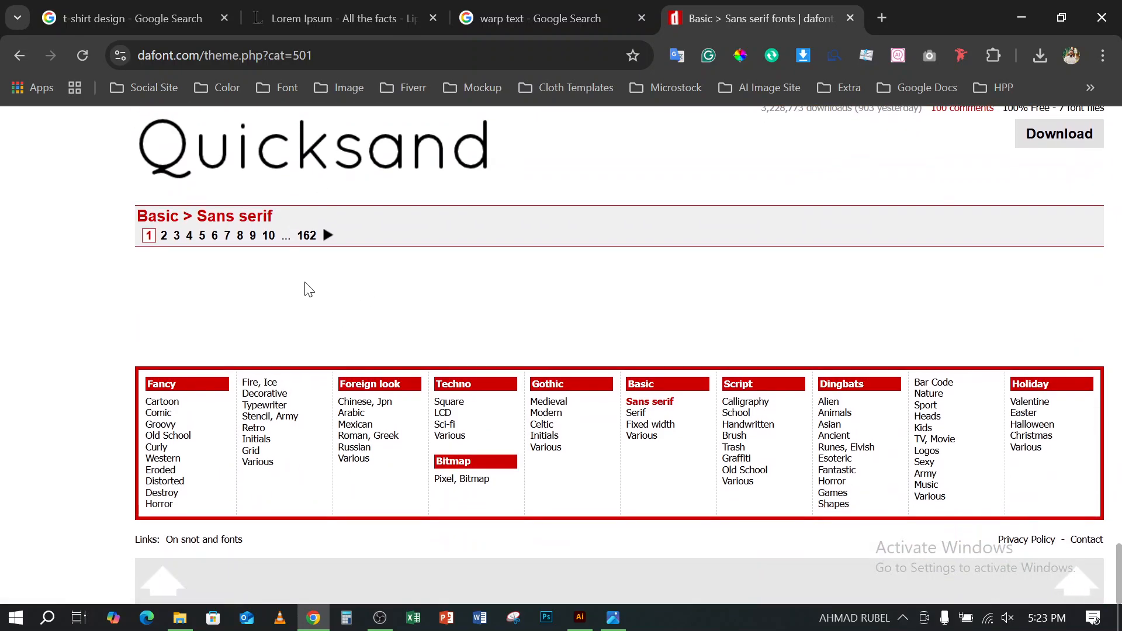
- Return to Illustrator, replace the placeholder text with SUMMER, and enlarge it to span most of the artboard's upper width
{"action": "left_click", "coordinate": [1022, 17]}
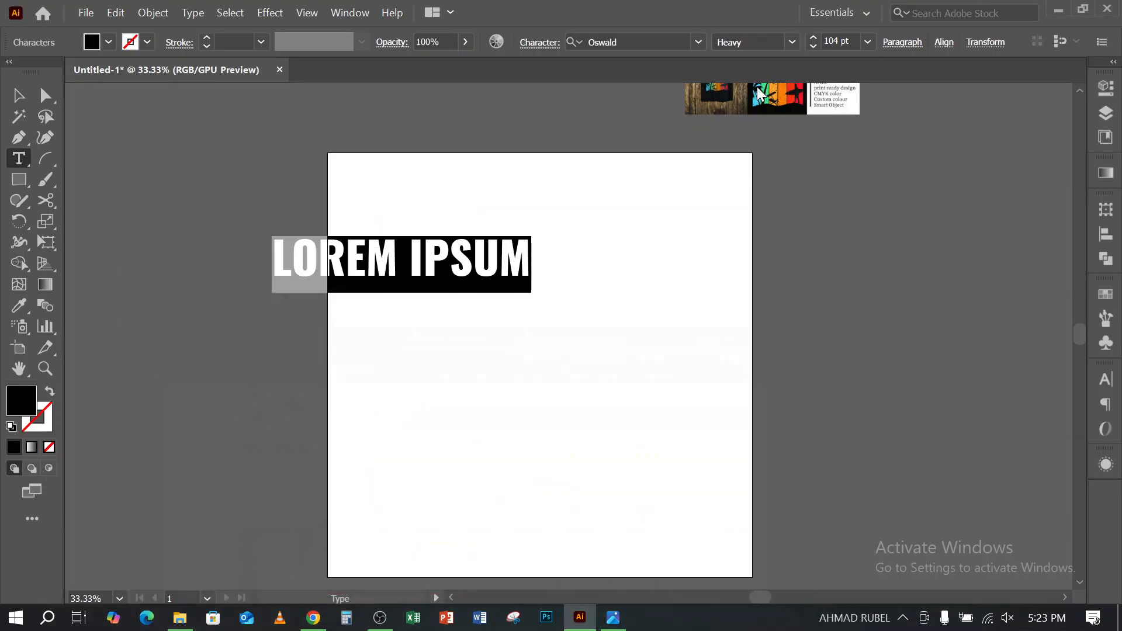
{"action": "type", "text": "SUMMER"}
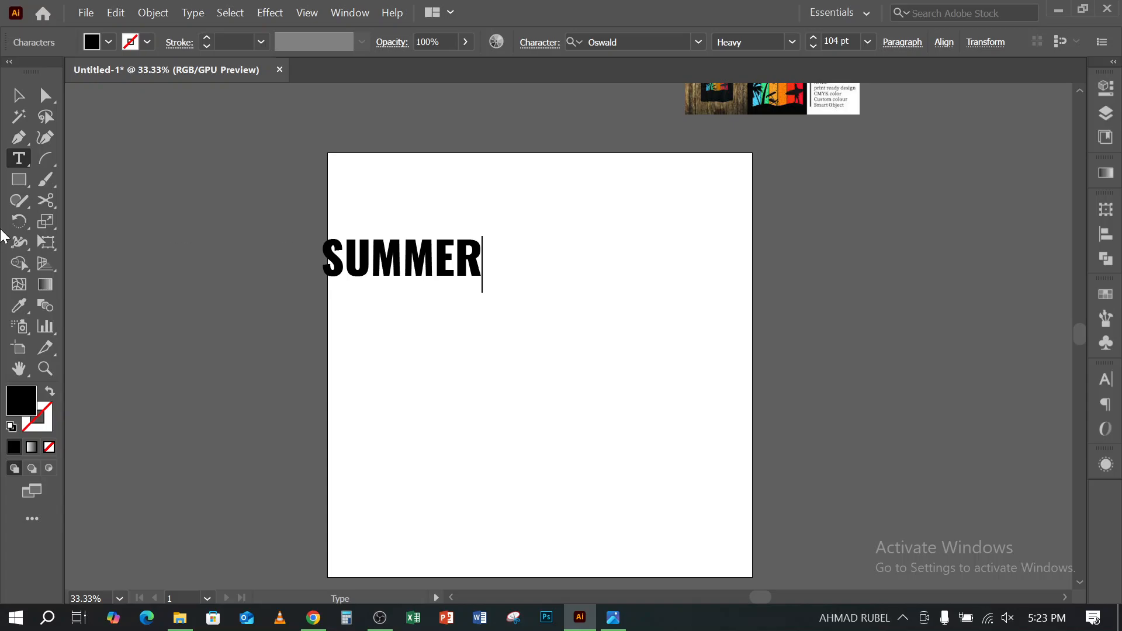
{"action": "left_click", "coordinate": [18, 95]}
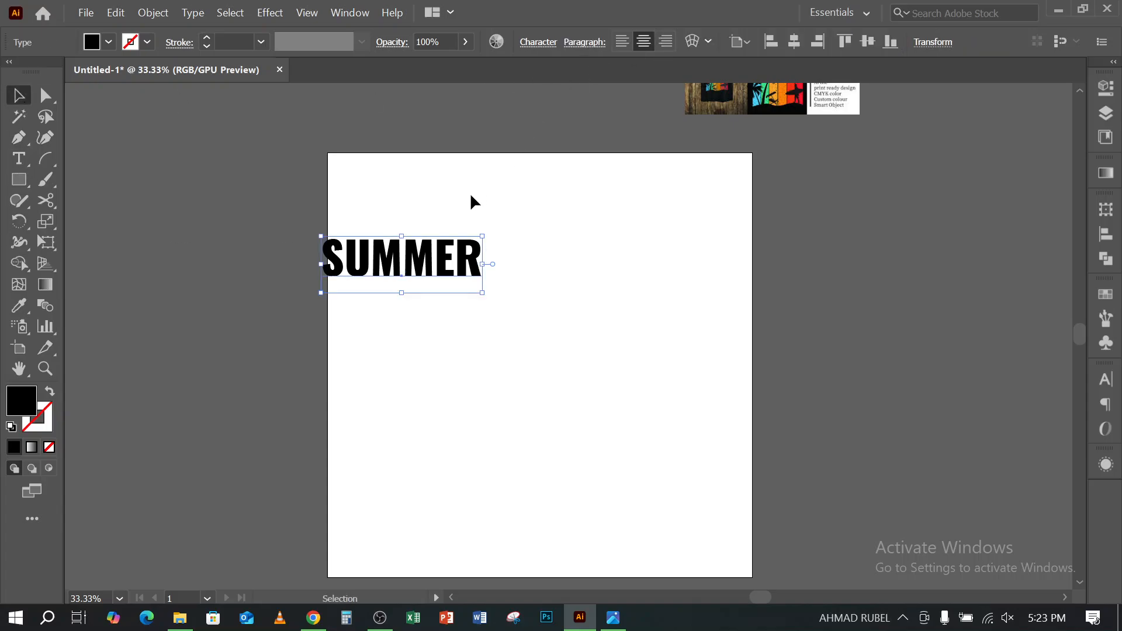
{"action": "left_click_drag", "start_coordinate": [459, 260], "coordinate": [533, 306]}
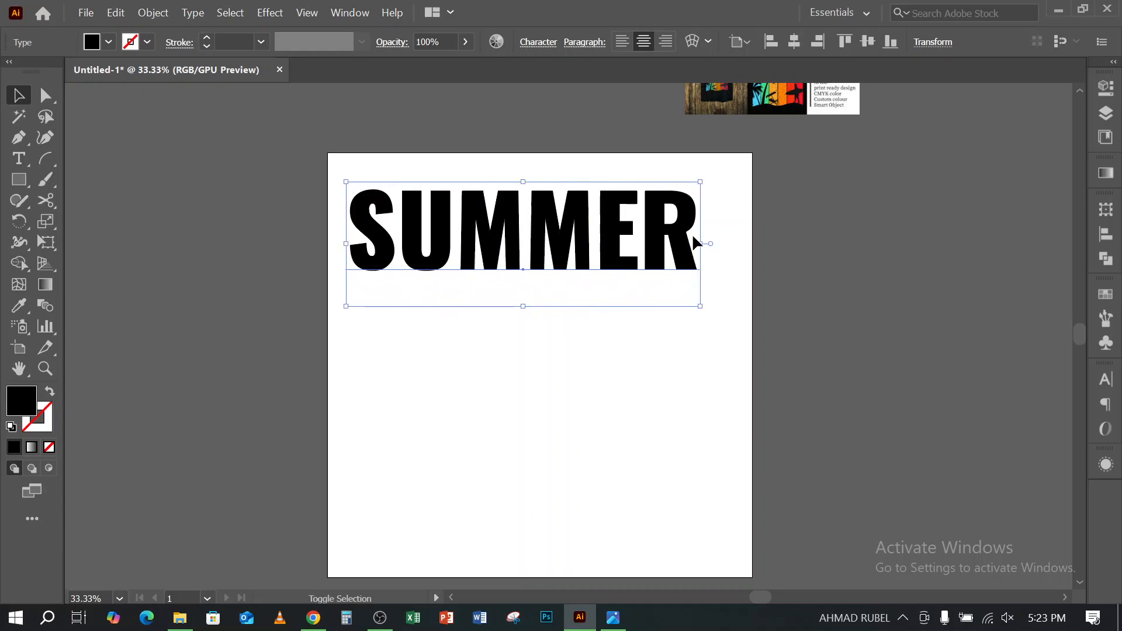
- Enlarge the SUMMER text to nearly the full artboard width and tighten its tracking to -50
{"action": "left_click_drag", "start_coordinate": [703, 249], "coordinate": [740, 250]}
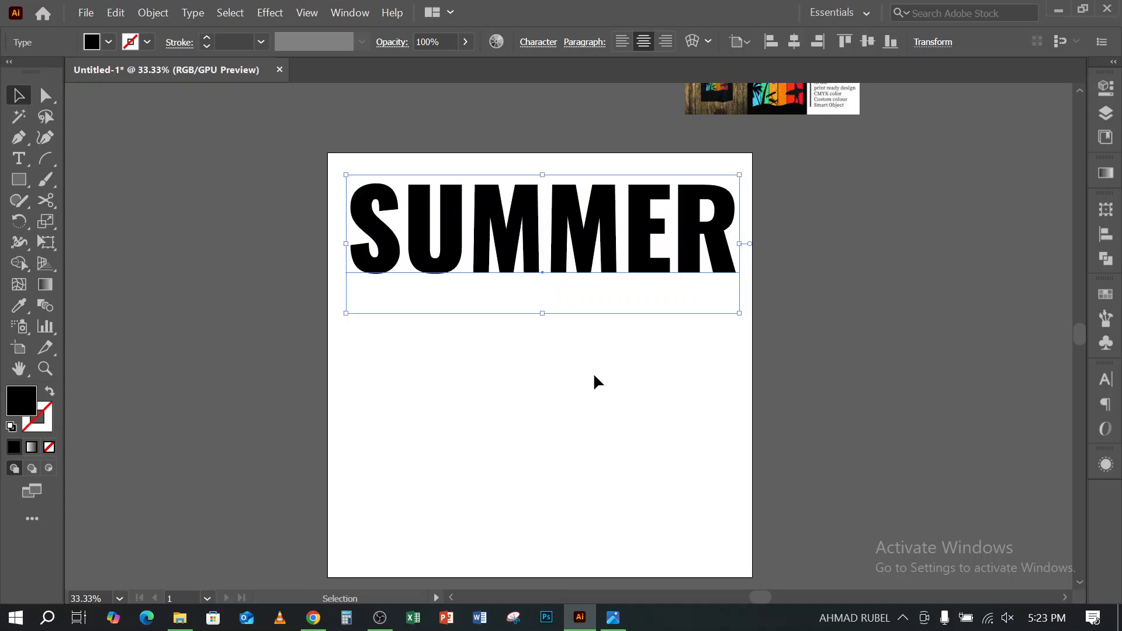
{"action": "left_click", "coordinate": [594, 373]}
{"action": "left_click", "coordinate": [531, 236]}
{"action": "scroll", "coordinate": [541, 309], "scroll_direction": "up", "scroll_amount": 3}
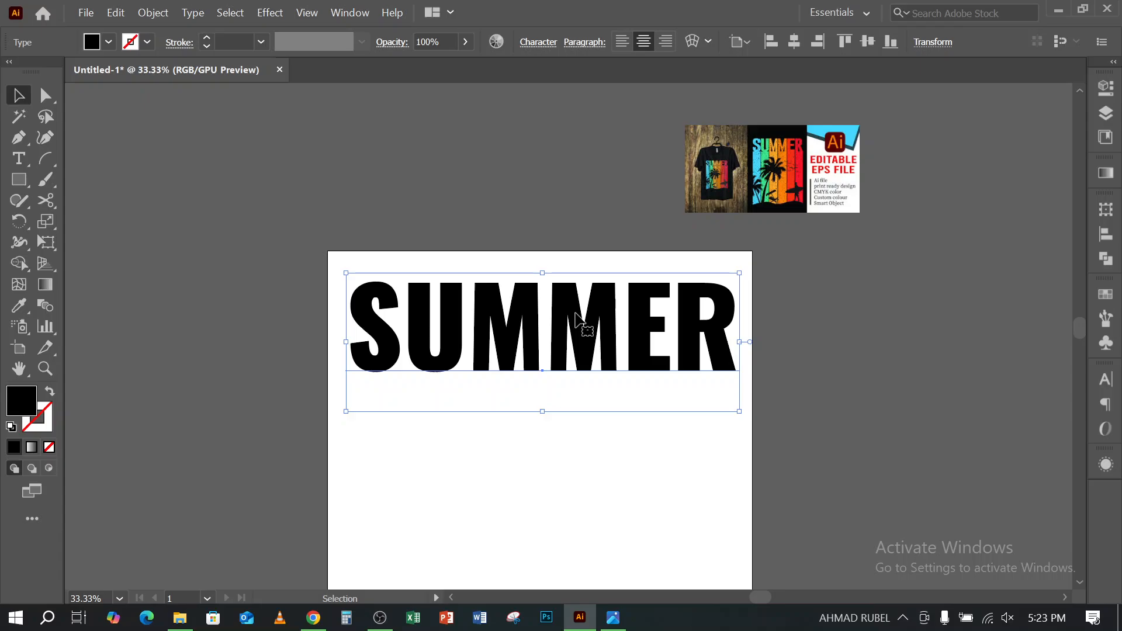
{"action": "key", "text": "ctrl+t"}
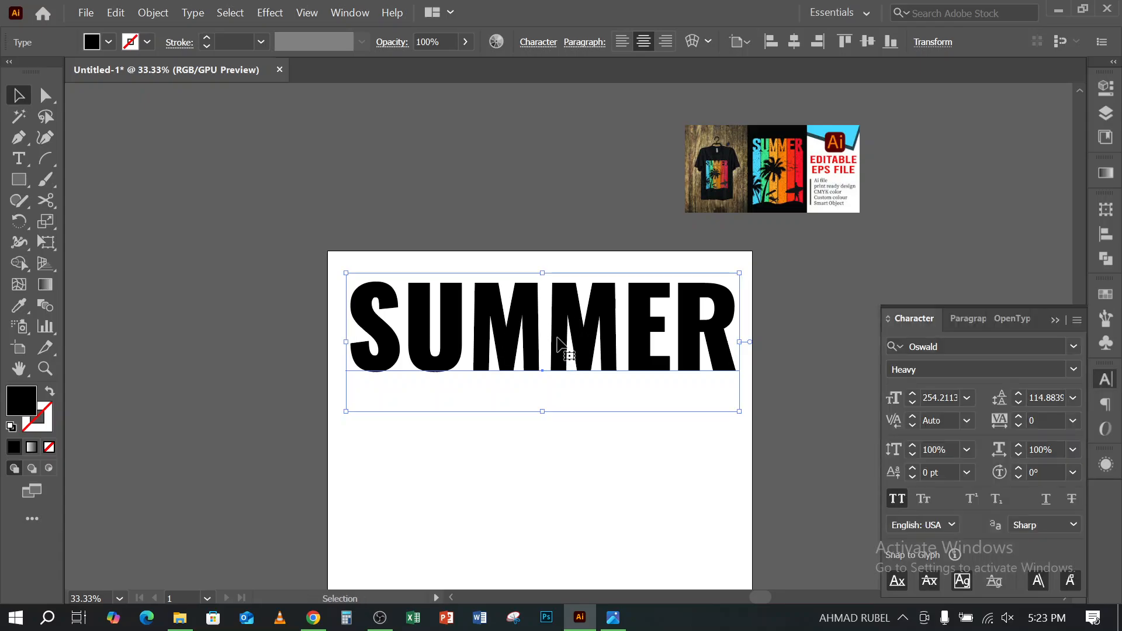
{"action": "left_click", "coordinate": [1021, 427]}
{"action": "left_click_drag", "start_coordinate": [1022, 428], "coordinate": [1021, 428]}
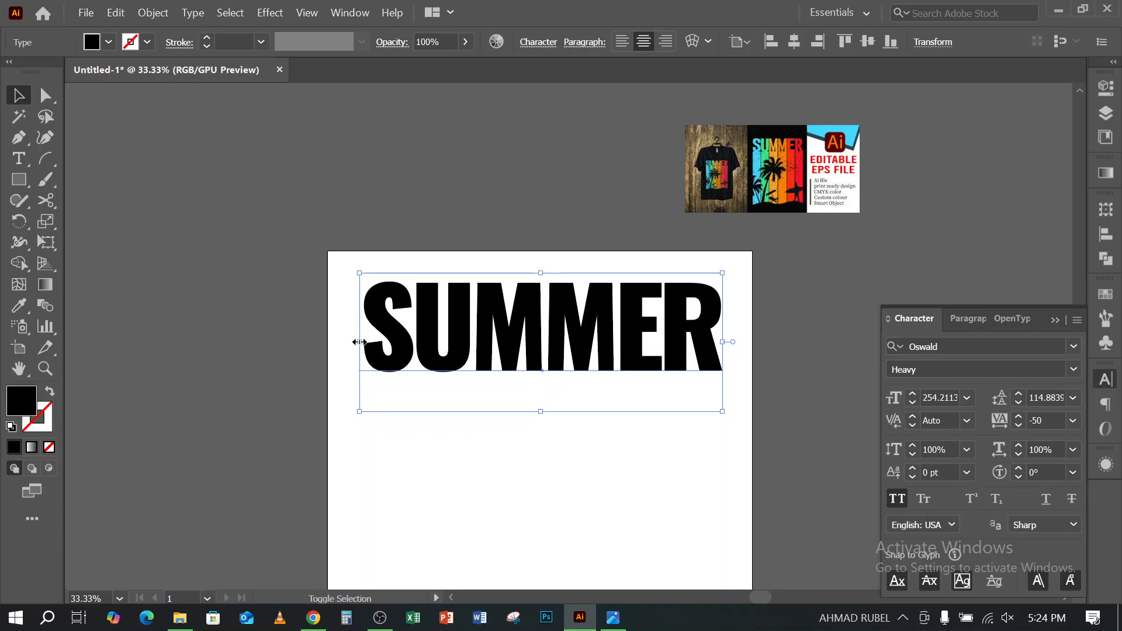
- Scale SUMMER outward on both sides to about 271 pt and centre it horizontally on the artboard
{"action": "left_click_drag", "start_coordinate": [359, 342], "coordinate": [344, 341]}
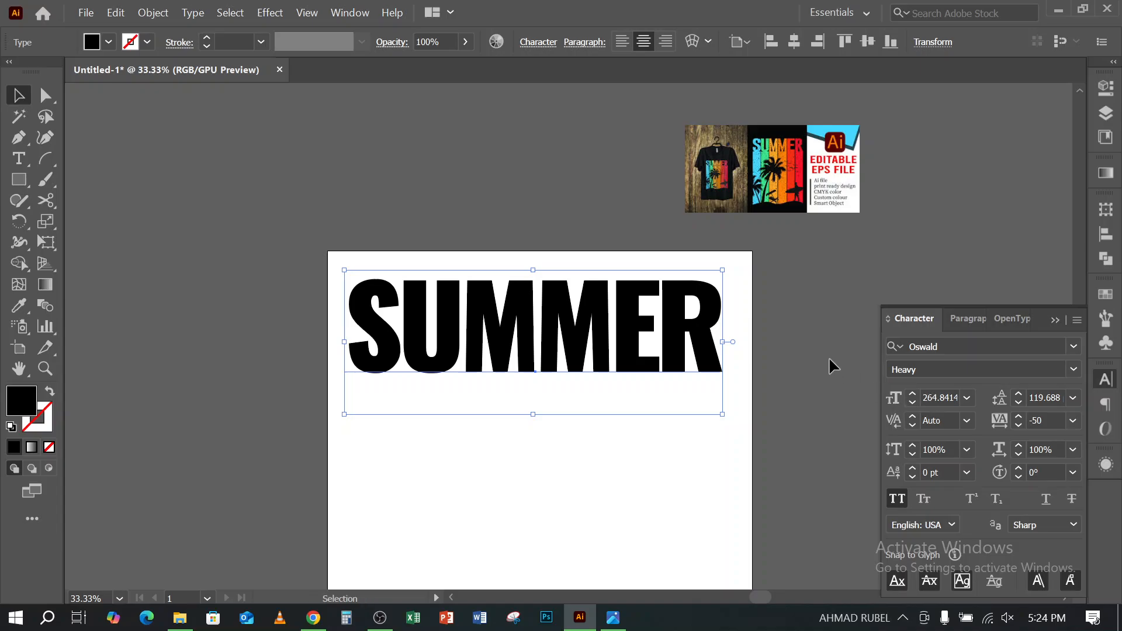
{"action": "left_click_drag", "start_coordinate": [725, 342], "coordinate": [731, 342]}
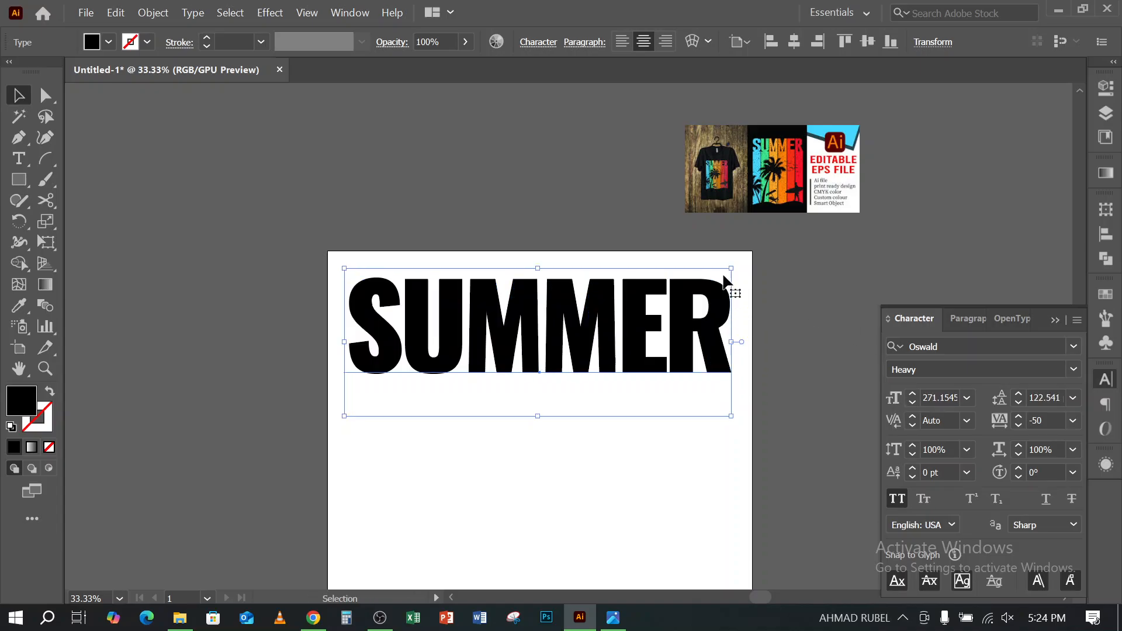
{"action": "left_click", "coordinate": [793, 42]}
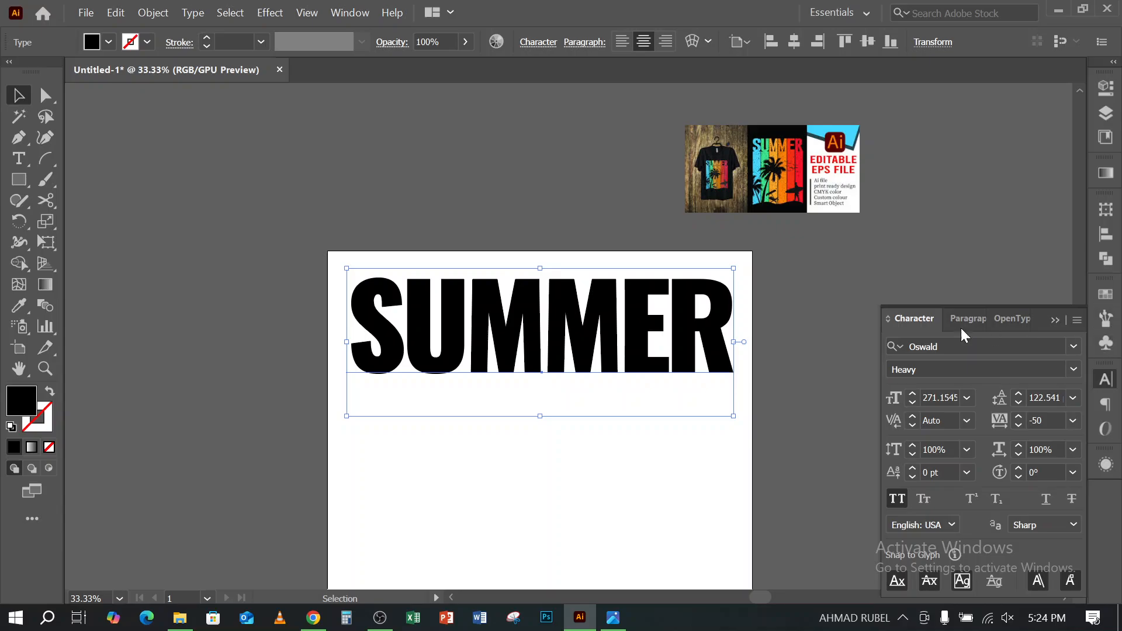
- Display the full Align options for the selected SUMMER text
{"action": "left_click", "coordinate": [349, 13]}
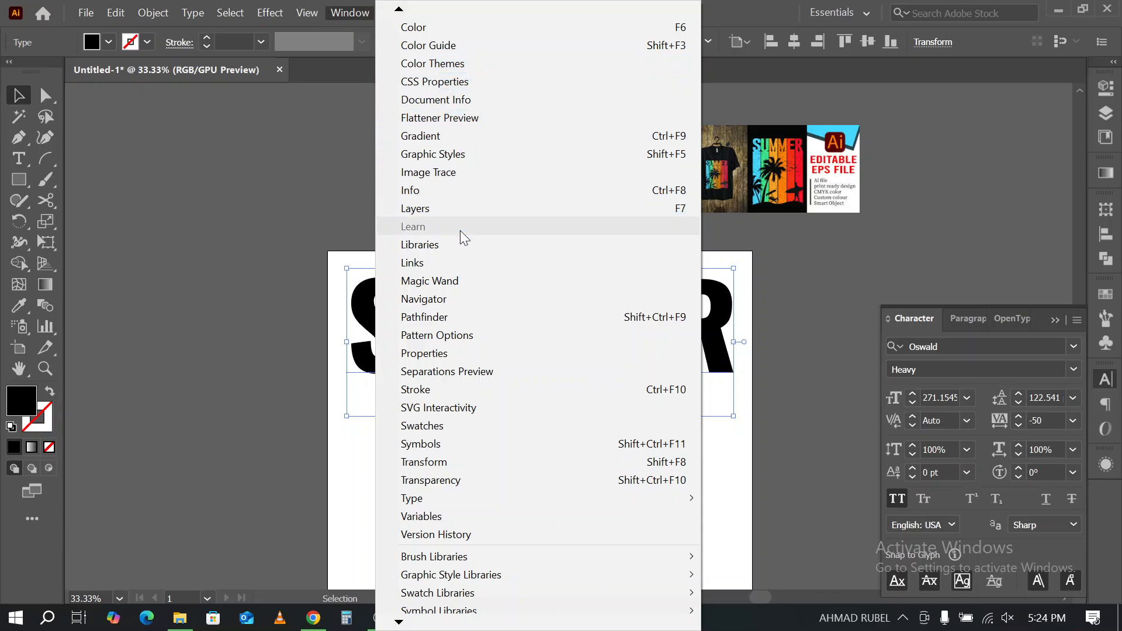
{"action": "mouse_move", "coordinate": [398, 13]}
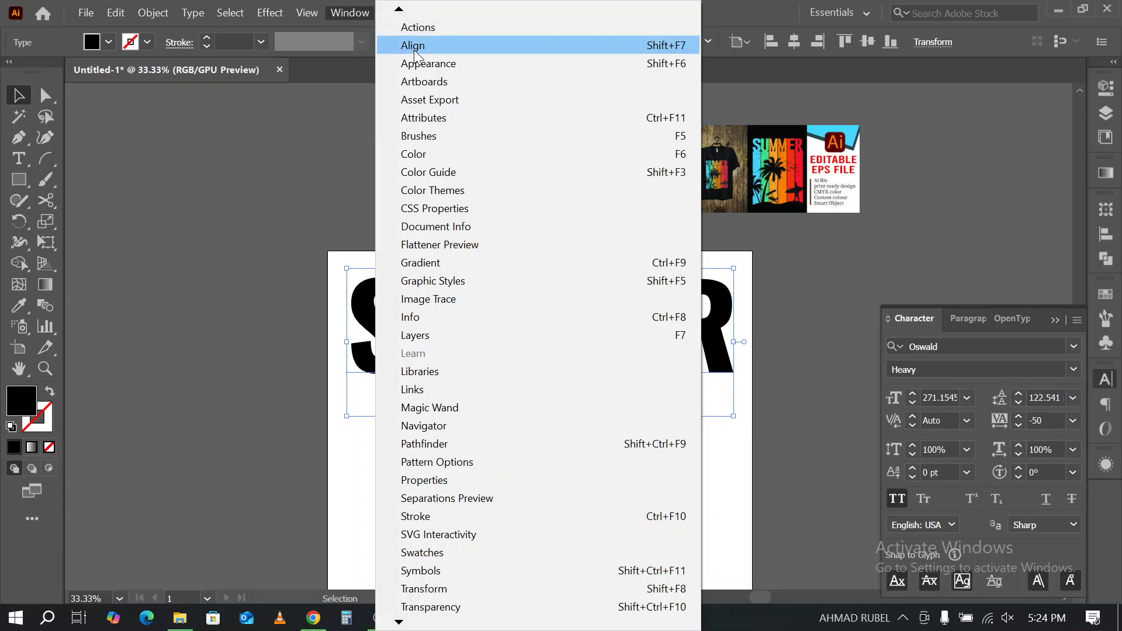
{"action": "left_click", "coordinate": [412, 46]}
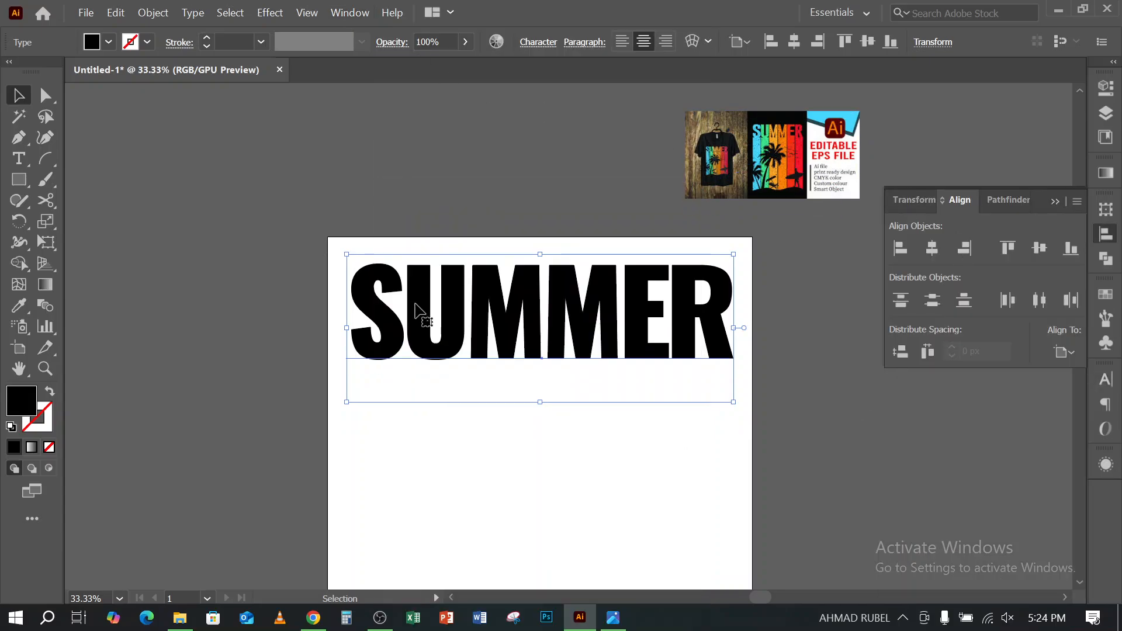
- Try aligning SUMMER to the artboard's middle, bottom, left, top and right edges, finishing centred both horizontally and vertically
{"action": "scroll", "coordinate": [414, 290], "scroll_direction": "down", "scroll_amount": 5}
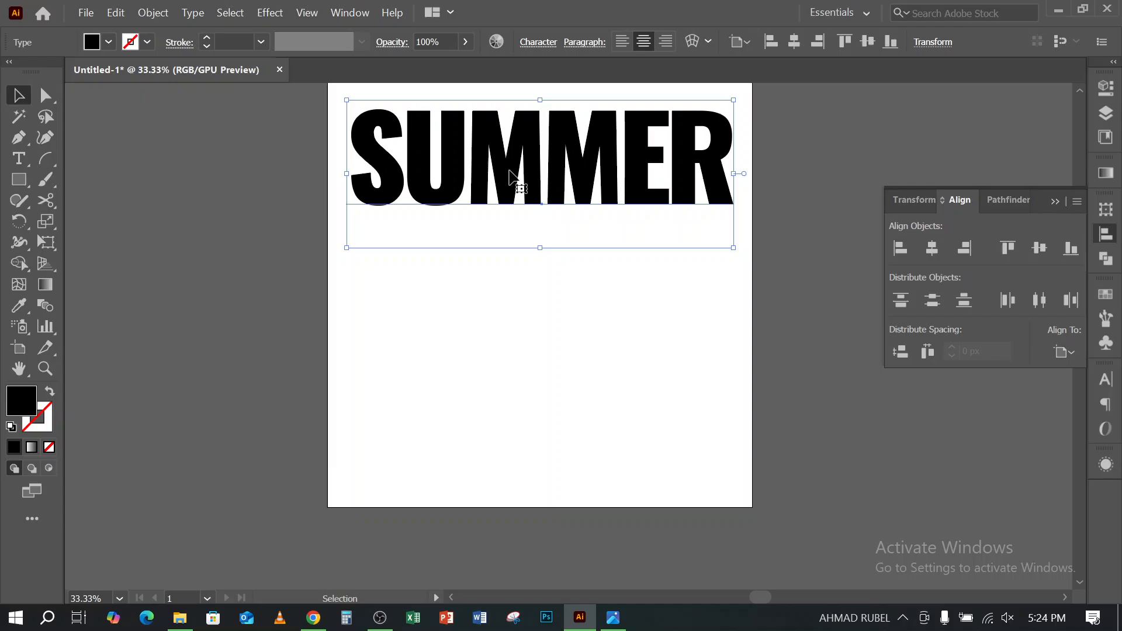
{"action": "left_click", "coordinate": [868, 41]}
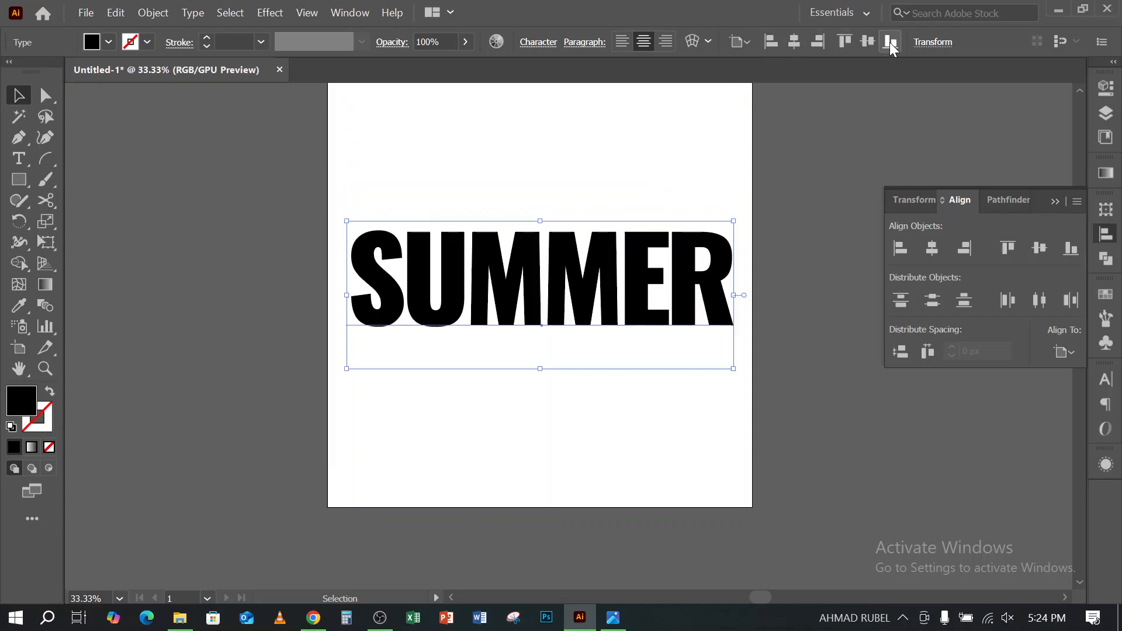
{"action": "left_click", "coordinate": [890, 42]}
{"action": "left_click", "coordinate": [772, 43]}
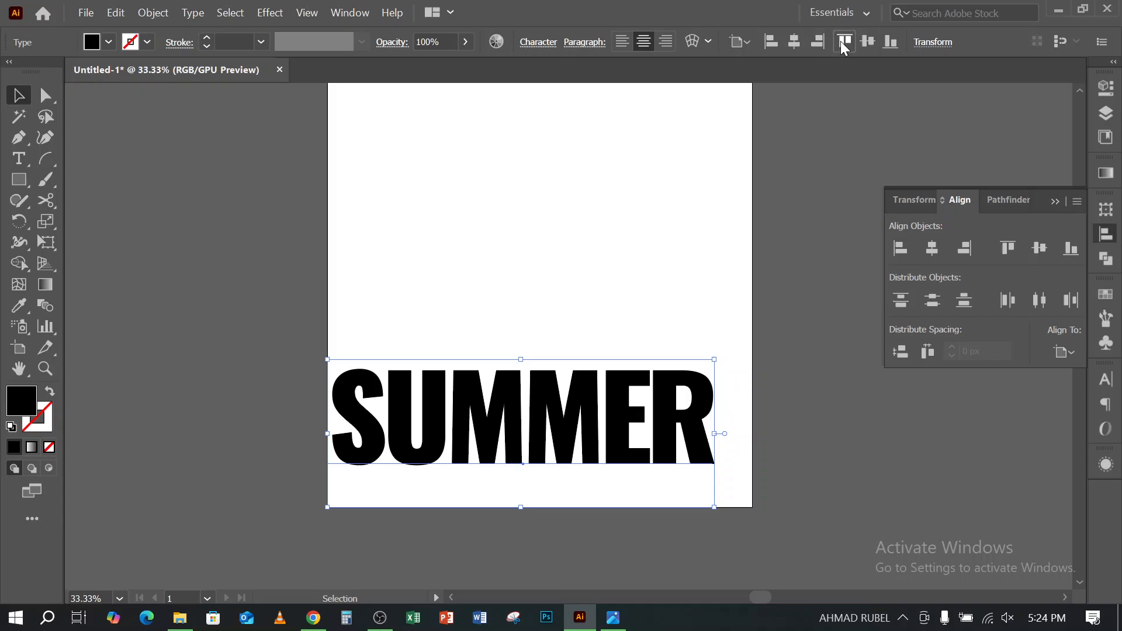
{"action": "left_click", "coordinate": [841, 41]}
{"action": "left_click", "coordinate": [814, 40]}
{"action": "left_click", "coordinate": [794, 42]}
{"action": "left_click", "coordinate": [866, 41]}
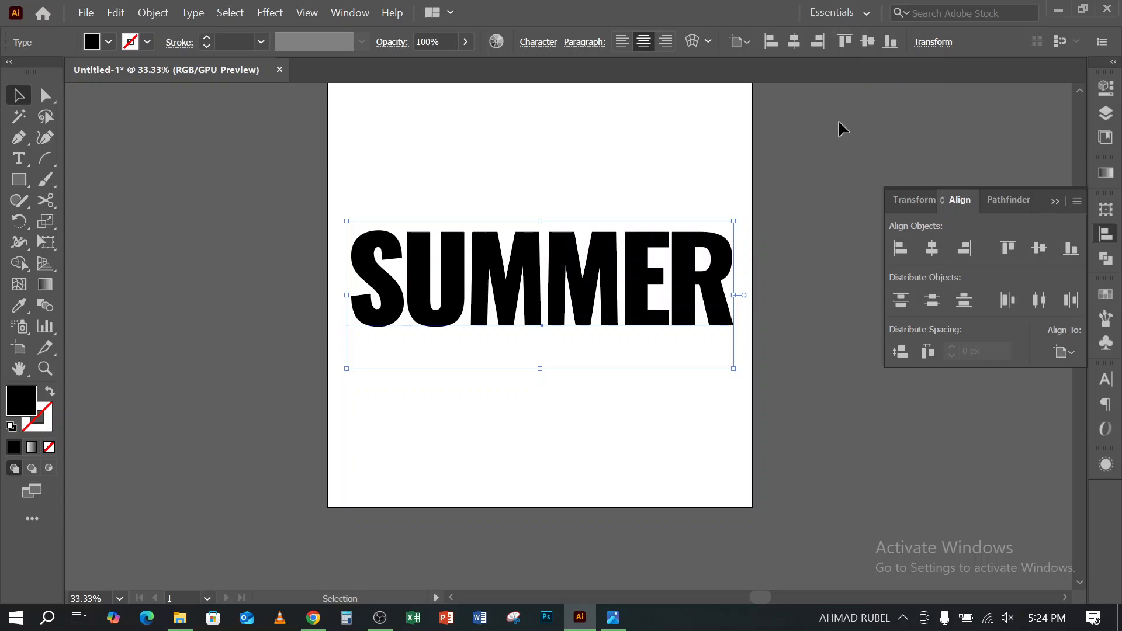
- Keep Align to Artboard as the reference and try SUMMER against the artboard's top and bottom edges
{"action": "left_click", "coordinate": [1075, 351]}
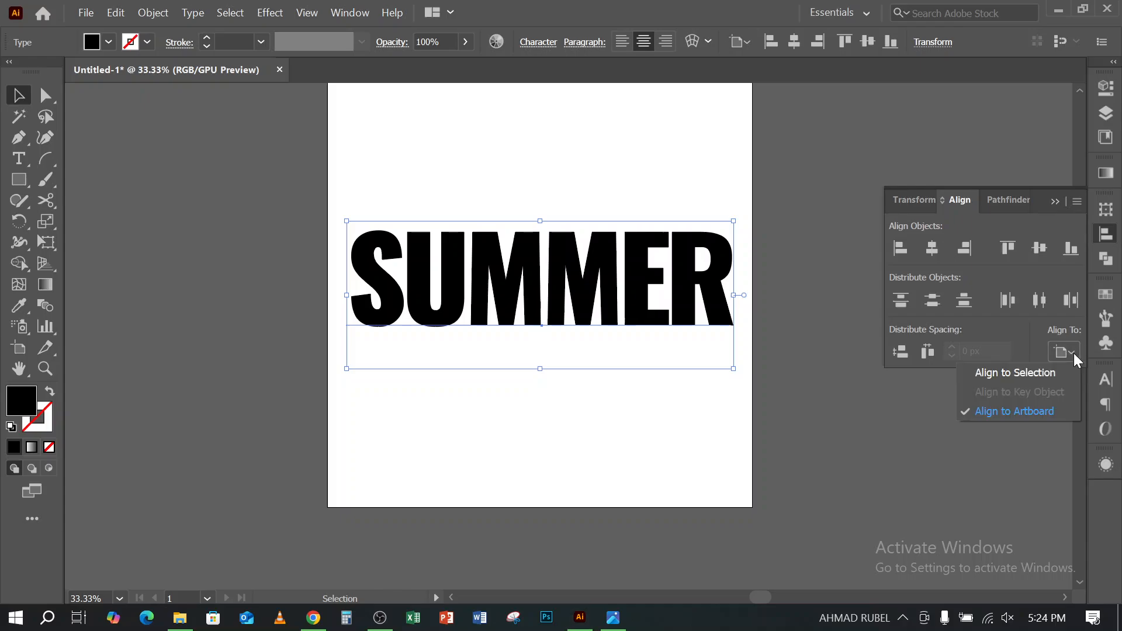
{"action": "left_click", "coordinate": [1030, 411]}
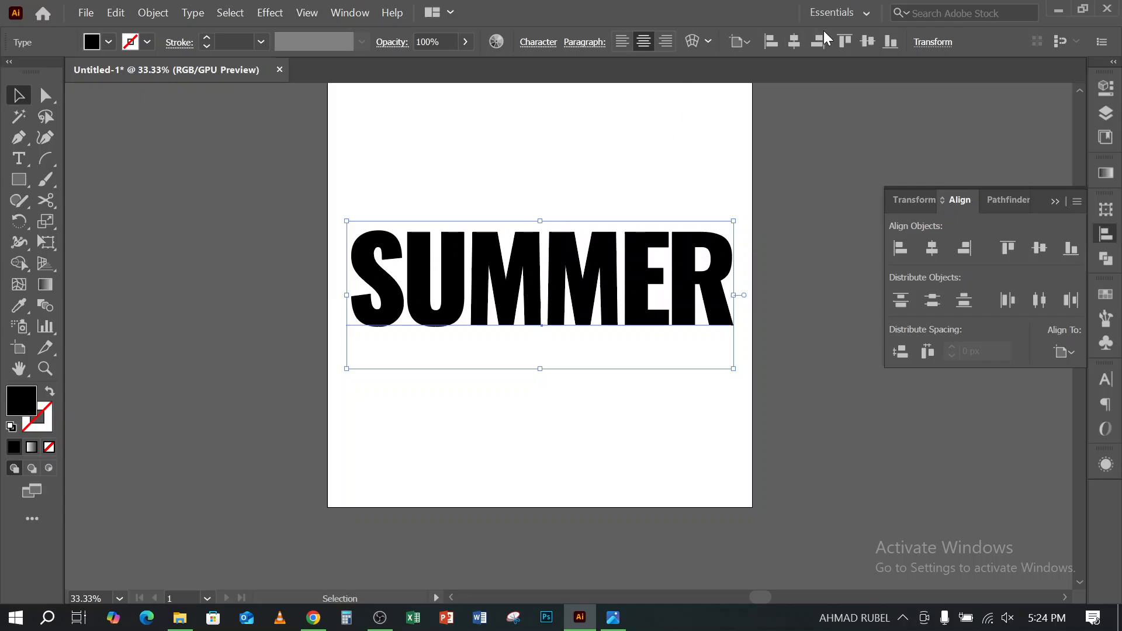
{"action": "left_click", "coordinate": [845, 41]}
{"action": "scroll", "coordinate": [526, 257], "scroll_direction": "up", "scroll_amount": 1}
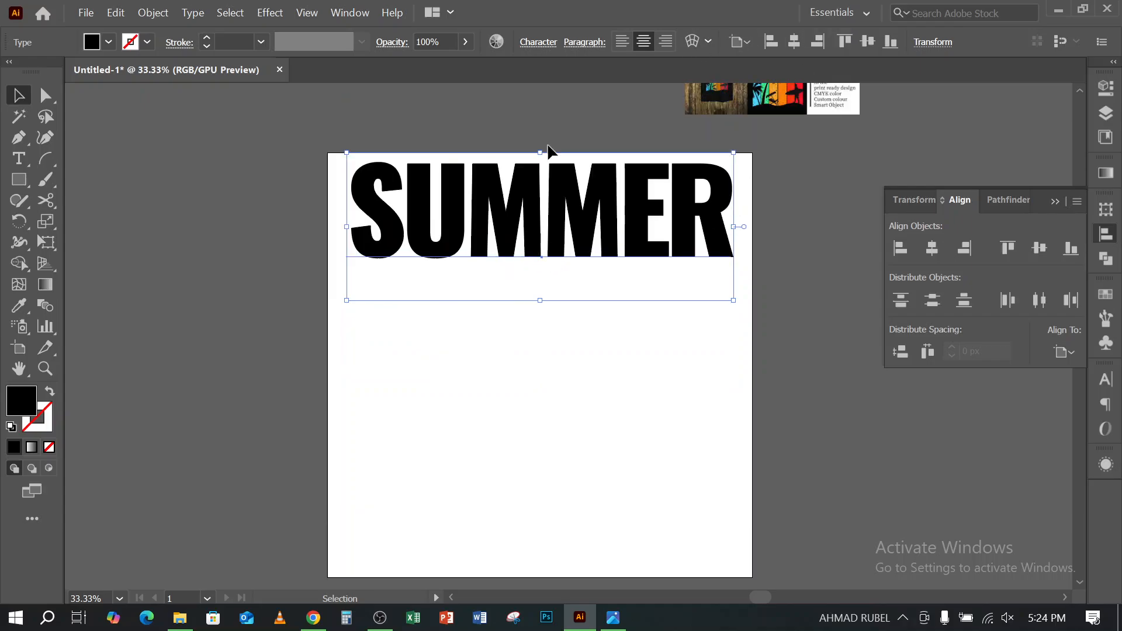
{"action": "left_click", "coordinate": [888, 50]}
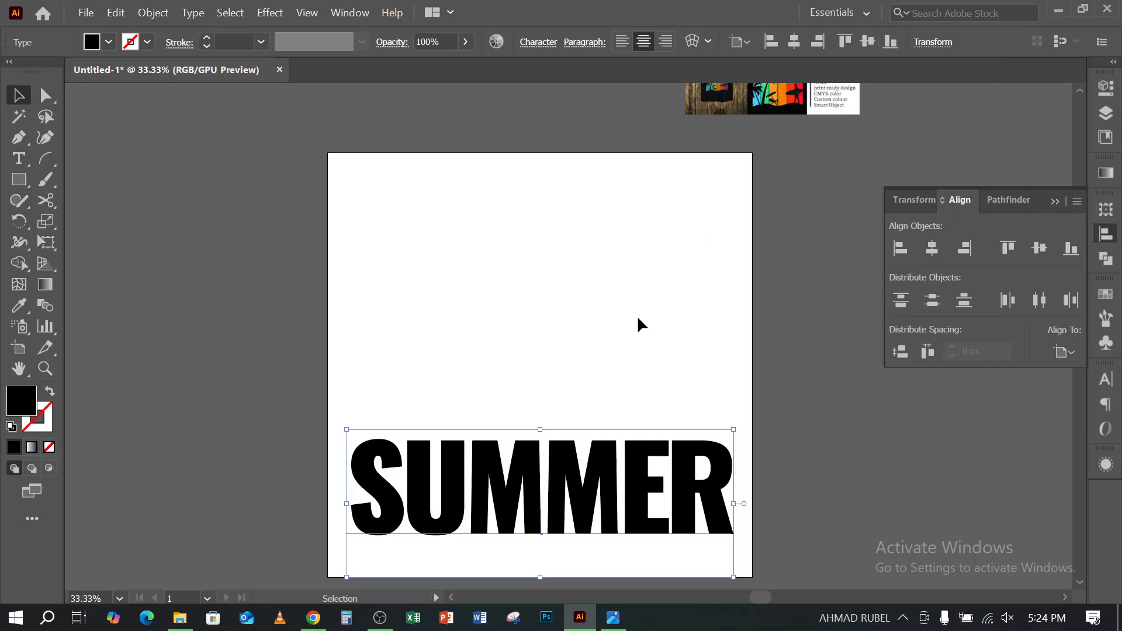
{"action": "scroll", "coordinate": [626, 347], "scroll_direction": "down", "scroll_amount": 2}
- Try the Align to Selection reference, and align SUMMER to the artboard's vertical centre and finally its top edge
{"action": "left_click", "coordinate": [1064, 352]}
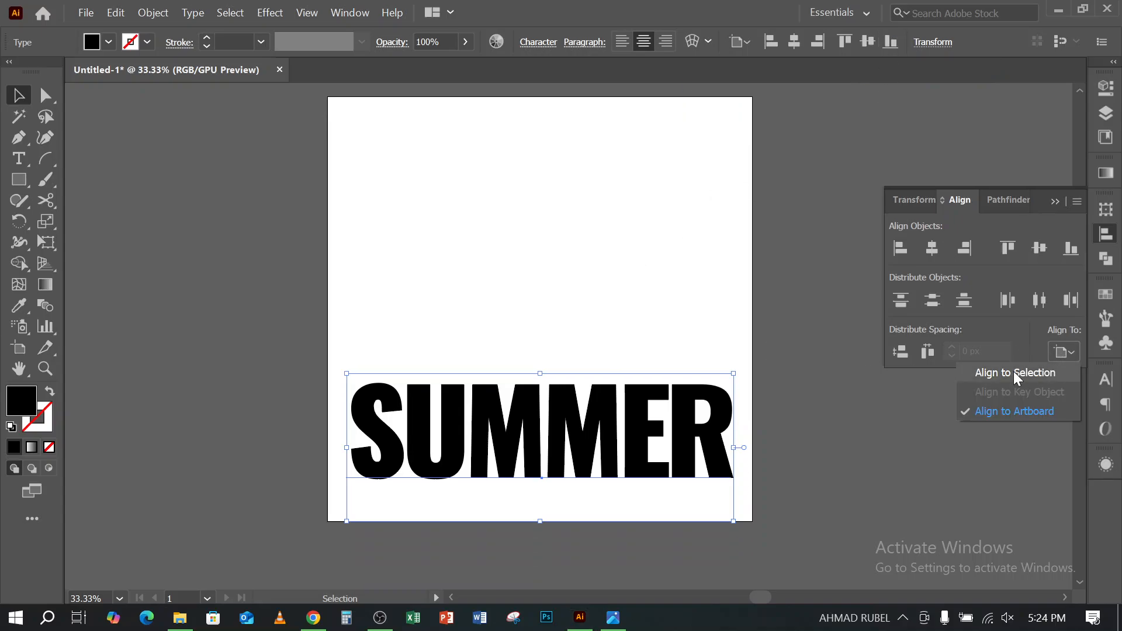
{"action": "left_click", "coordinate": [1031, 368]}
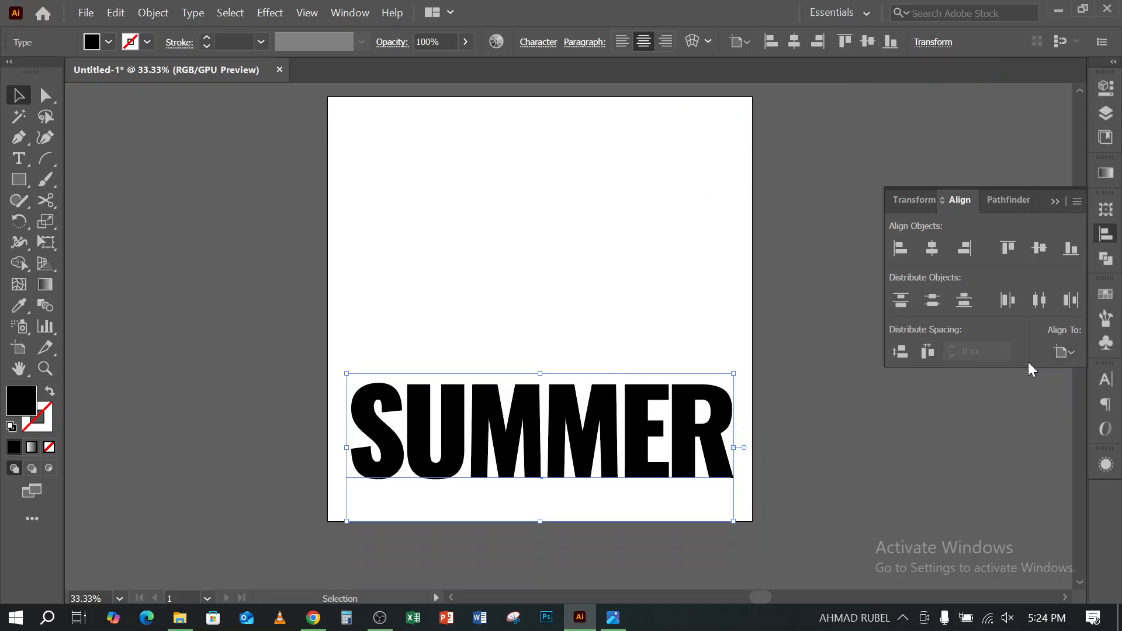
{"action": "left_click", "coordinate": [1046, 248]}
{"action": "left_click", "coordinate": [1012, 248]}
- Try switching the alignment reference to Align to Selection, both with SUMMER selected and with nothing selected
{"action": "left_click", "coordinate": [1069, 351]}
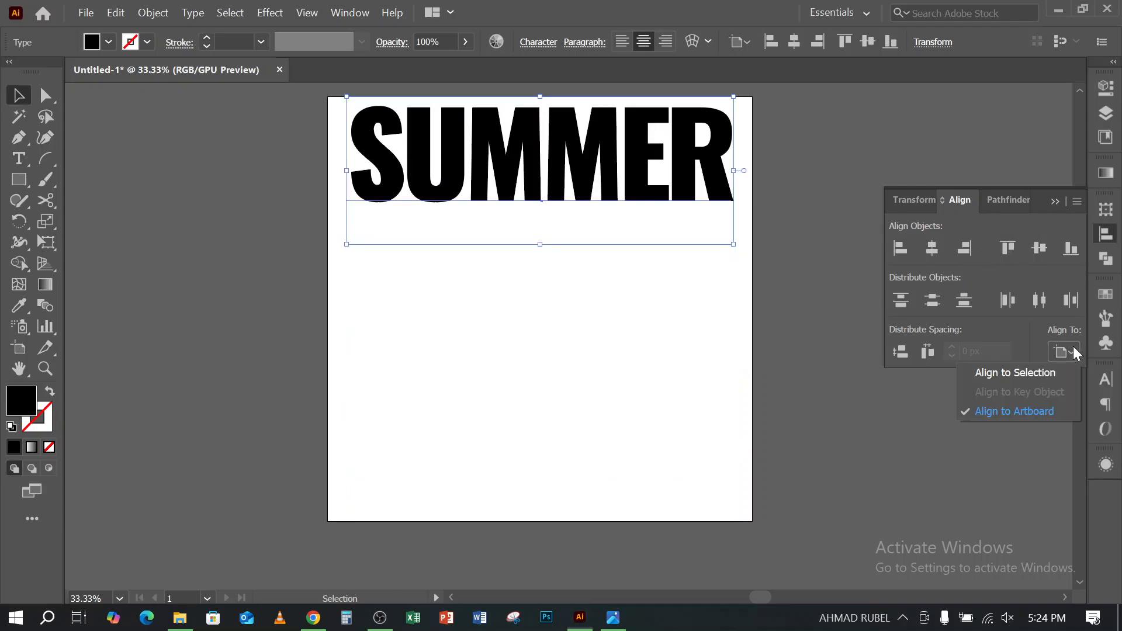
{"action": "left_click", "coordinate": [1030, 377]}
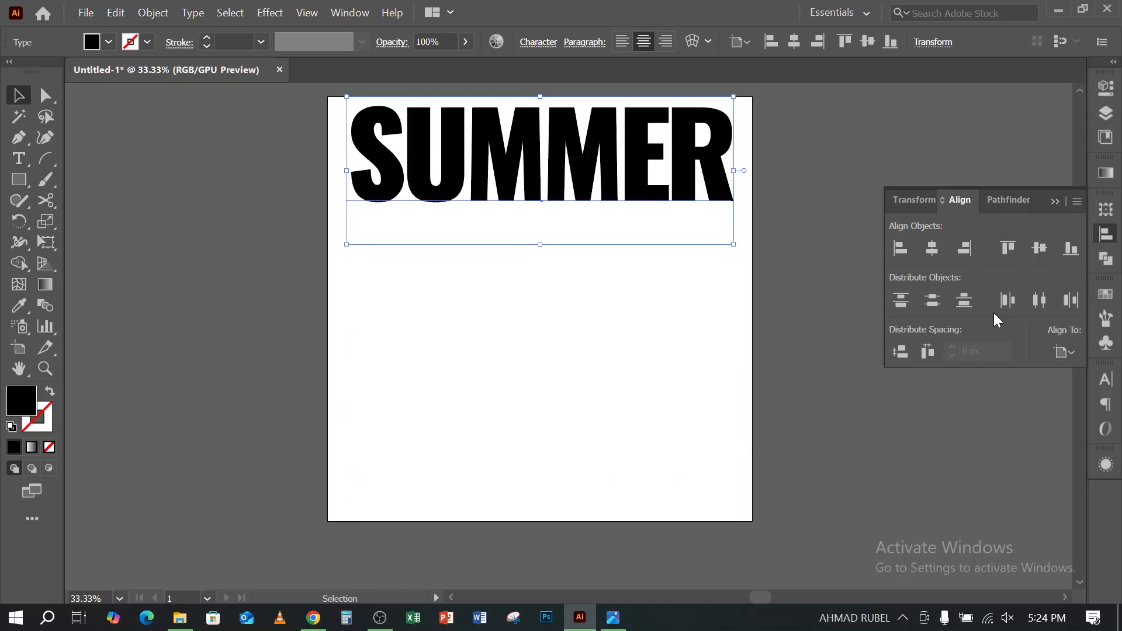
{"action": "left_click", "coordinate": [1066, 351]}
{"action": "left_click", "coordinate": [1039, 374]}
{"action": "left_click", "coordinate": [823, 365]}
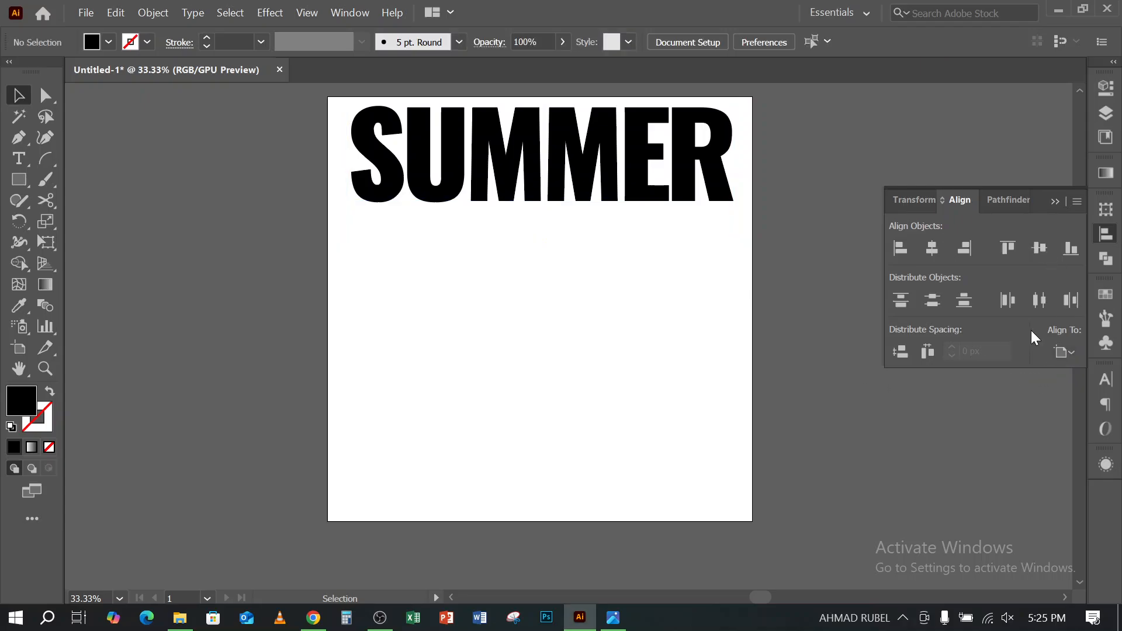
{"action": "left_click", "coordinate": [1073, 356]}
{"action": "left_click", "coordinate": [1019, 373]}
{"action": "left_click", "coordinate": [1072, 351]}
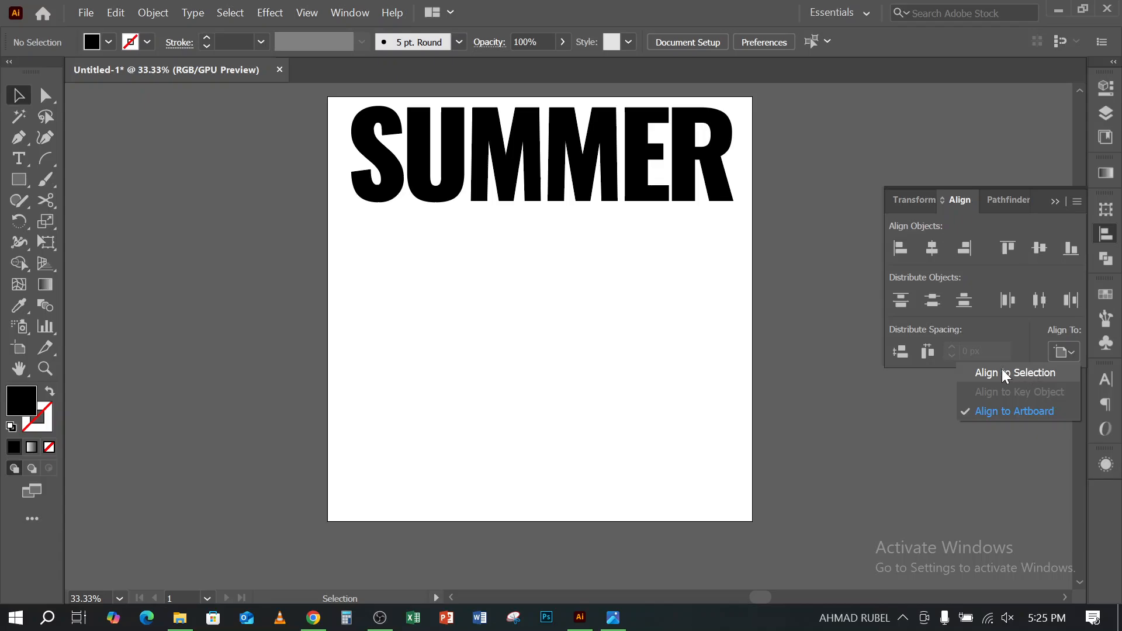
{"action": "left_click", "coordinate": [595, 159]}
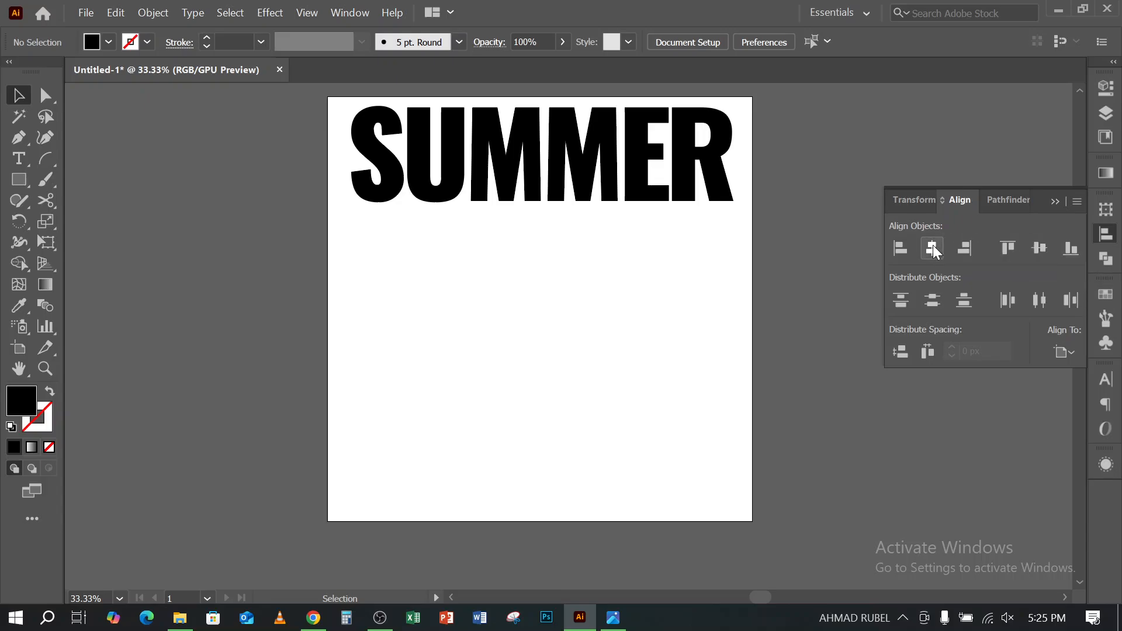
- Choose Align to Artboard as the alignment reference and select the SUMMER text
{"action": "left_click", "coordinate": [1065, 354]}
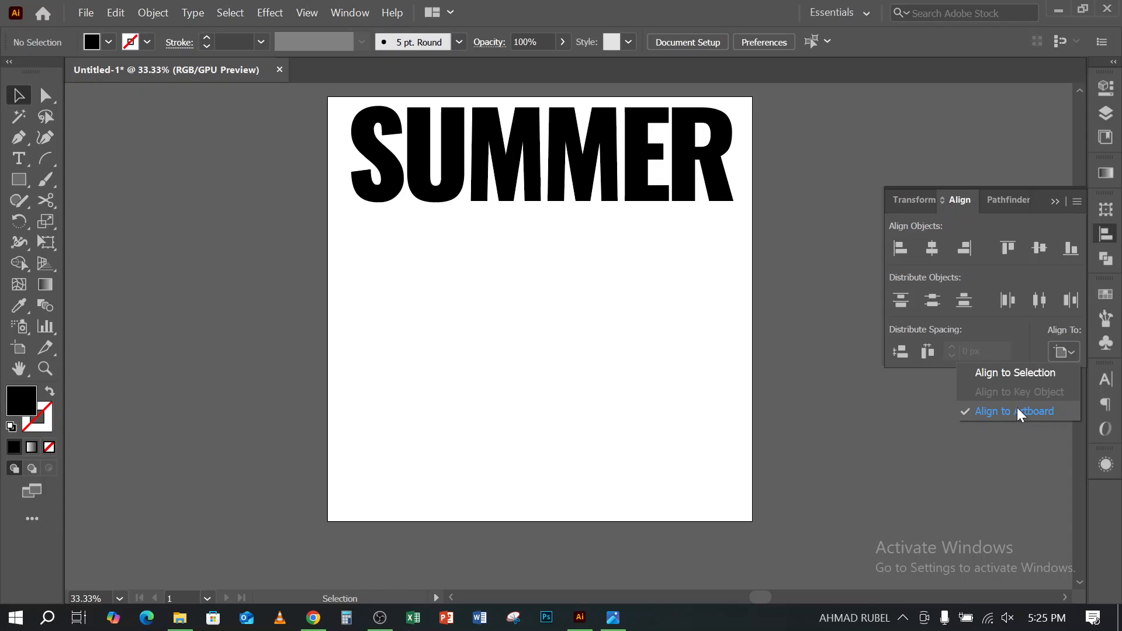
{"action": "left_click", "coordinate": [1020, 412]}
{"action": "scroll", "coordinate": [676, 293], "scroll_direction": "up", "scroll_amount": 3}
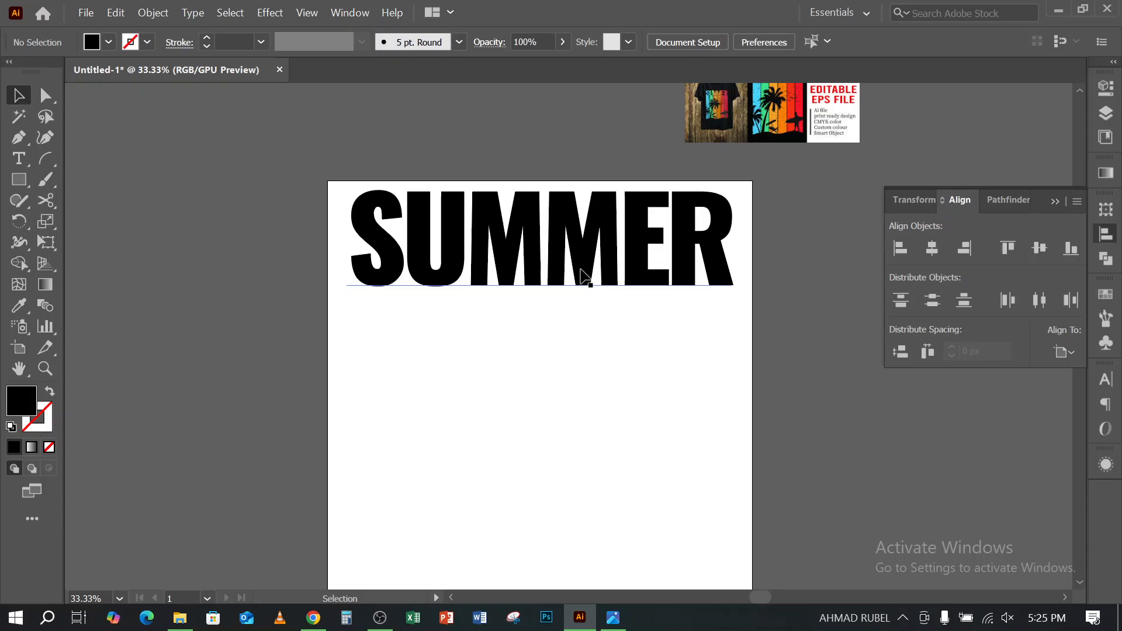
{"action": "left_click", "coordinate": [585, 275]}
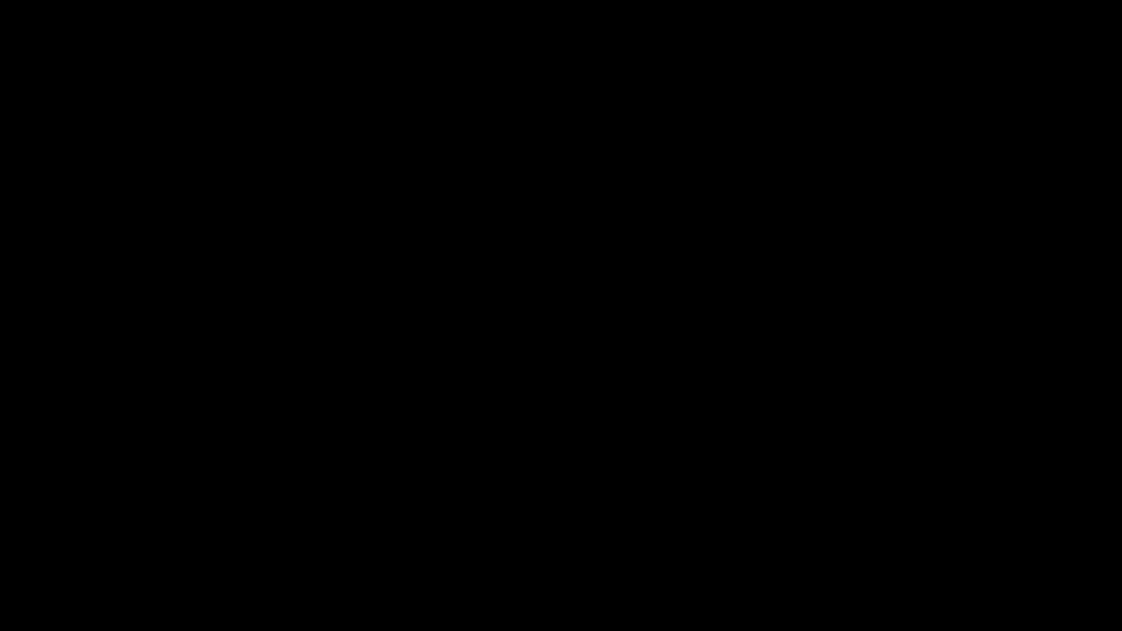